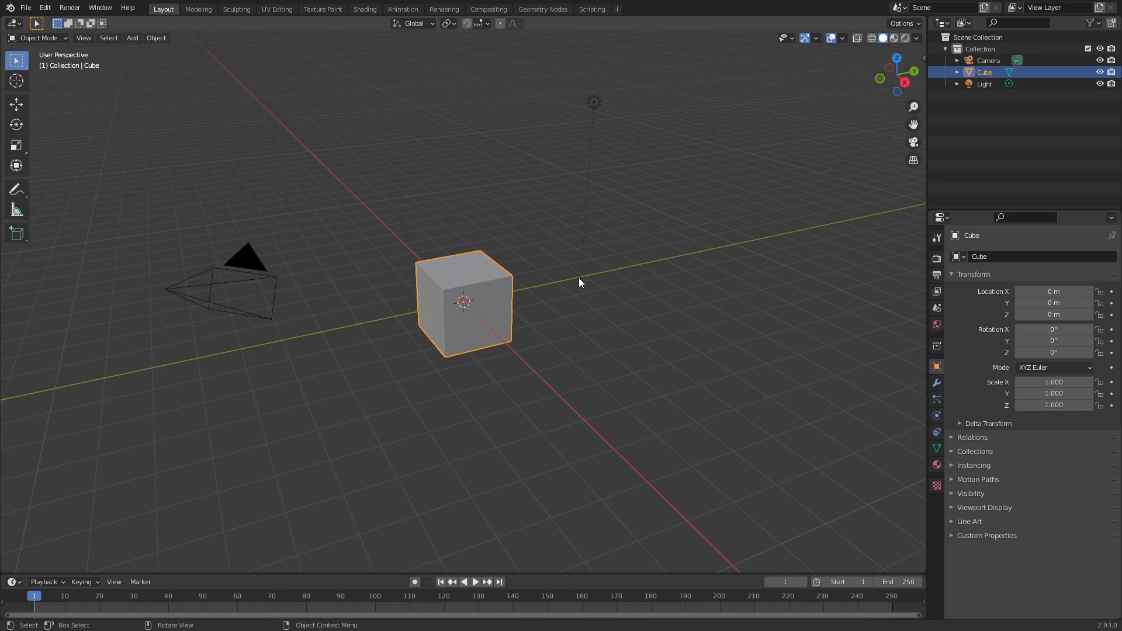
# - Select the light and camera in the scene, followed by the cube and light from the object list
pyautogui.moveTo(554, 276); pyautogui.dragTo(438, 288, button='middle')
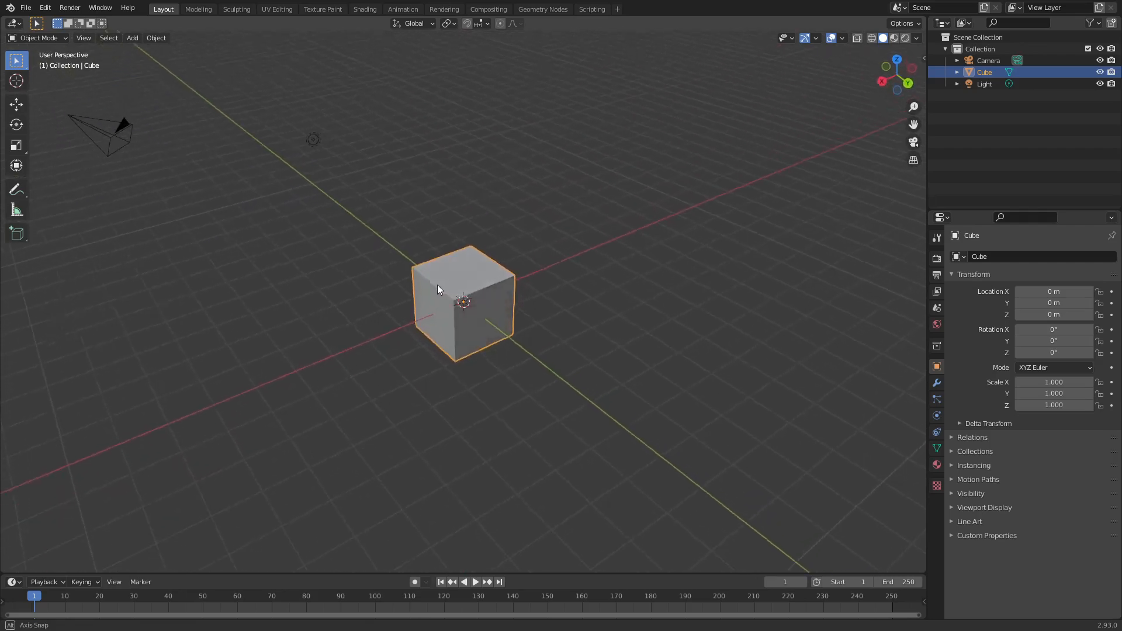
pyautogui.moveTo(426, 226); pyautogui.dragTo(488, 273, button='middle')
pyautogui.scroll(3, 491, 284)
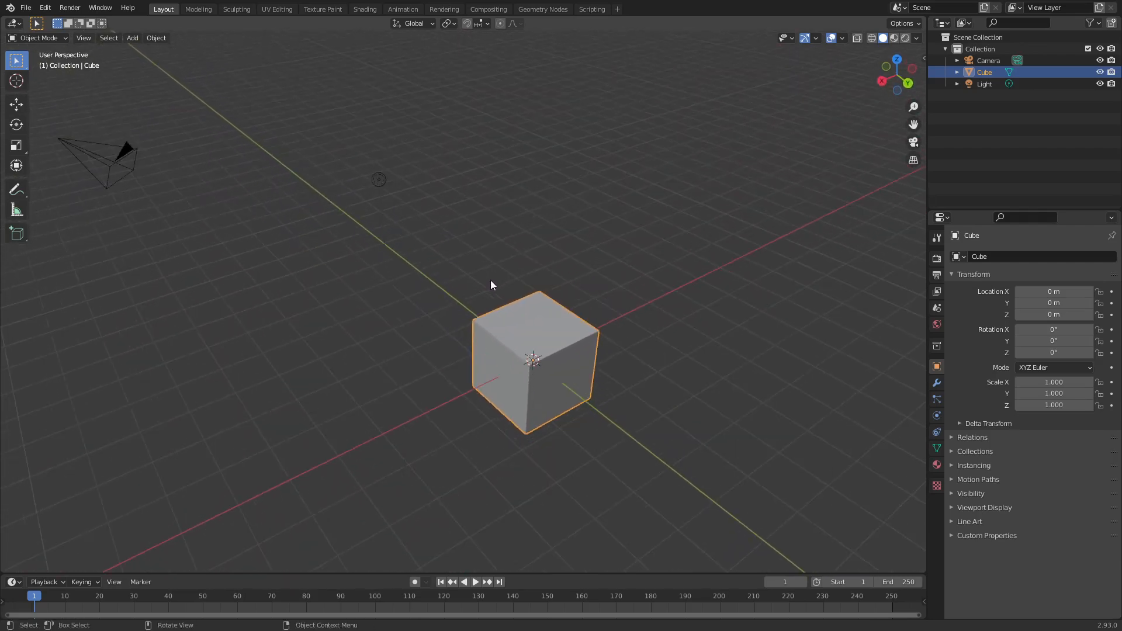
pyautogui.scroll(-1, 496, 298)
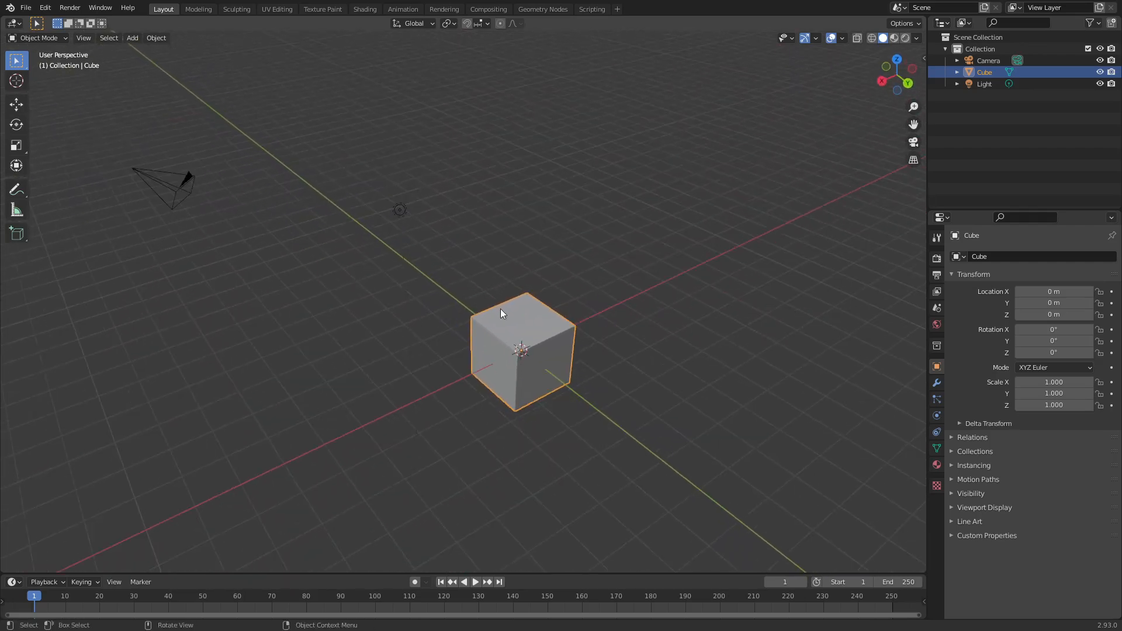
pyautogui.click(400, 210)
pyautogui.click(190, 195)
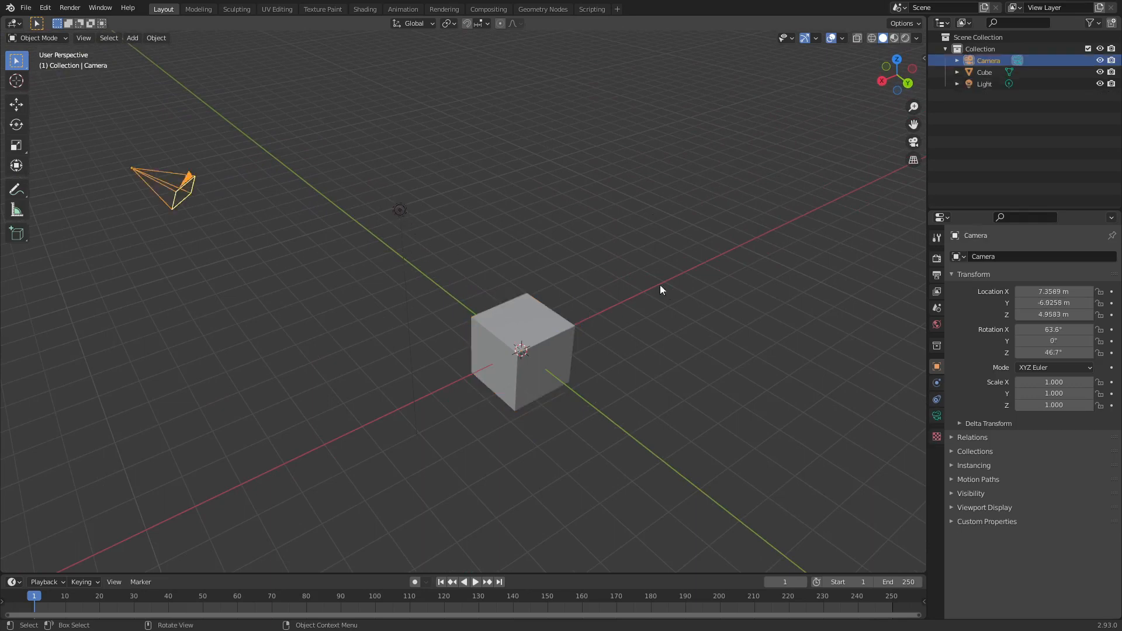
pyautogui.click(980, 74)
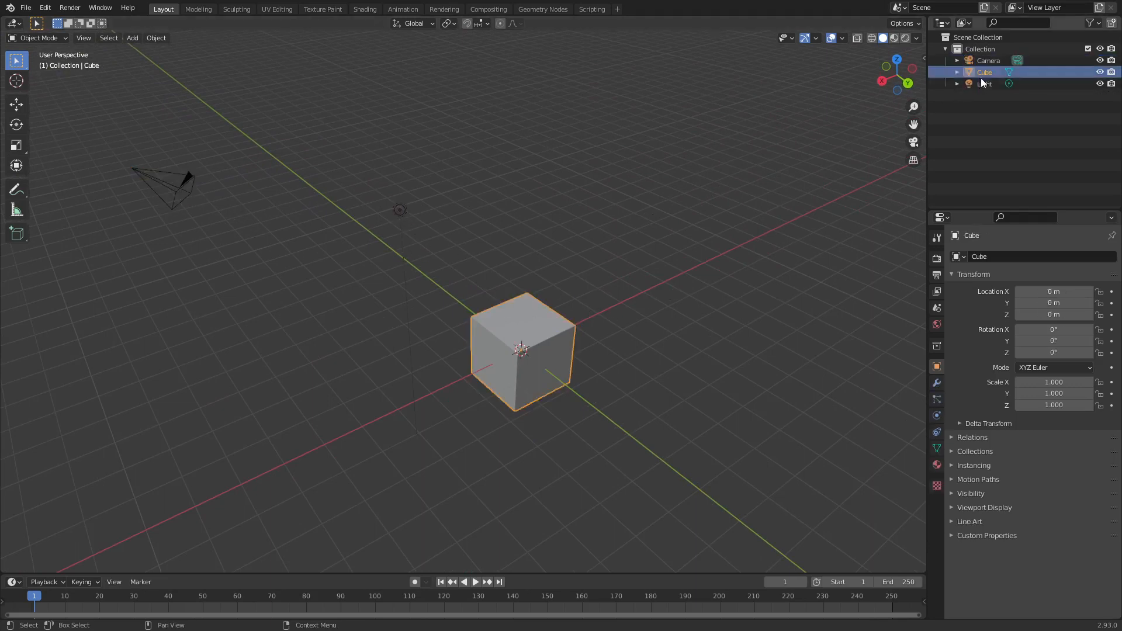
pyautogui.click(985, 84)
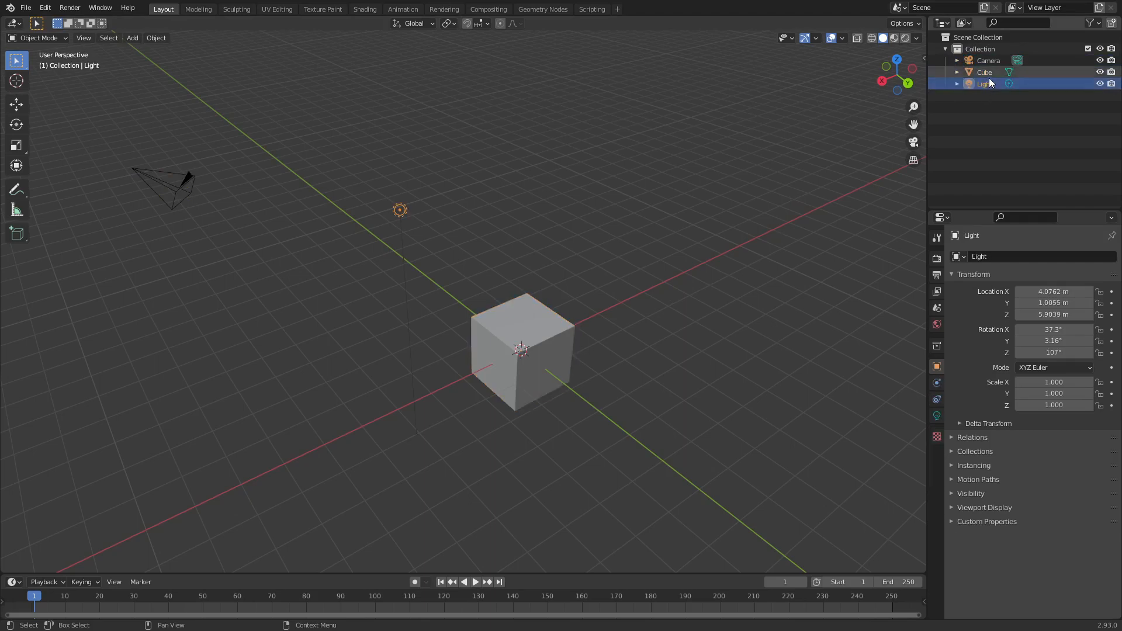
# - Hide the camera, cube and light in the viewport one by one, and make all three visible again
pyautogui.click(1100, 60)
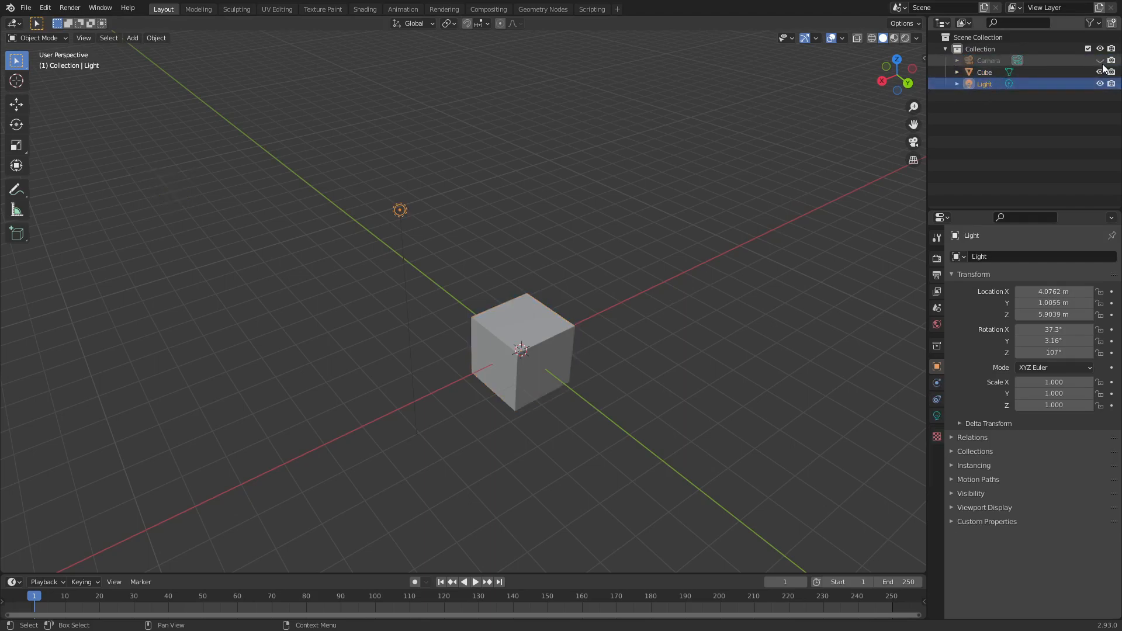
pyautogui.click(1100, 72)
pyautogui.click(1100, 84)
pyautogui.click(1100, 84)
pyautogui.click(1099, 71)
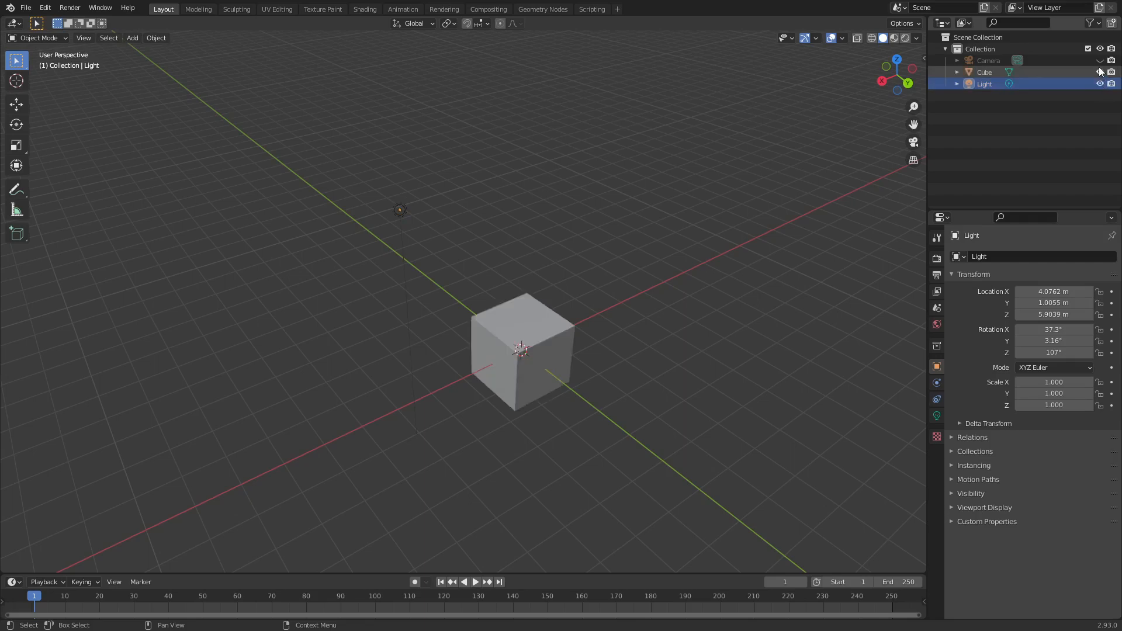
pyautogui.click(1100, 72)
pyautogui.click(1100, 61)
pyautogui.click(1100, 72)
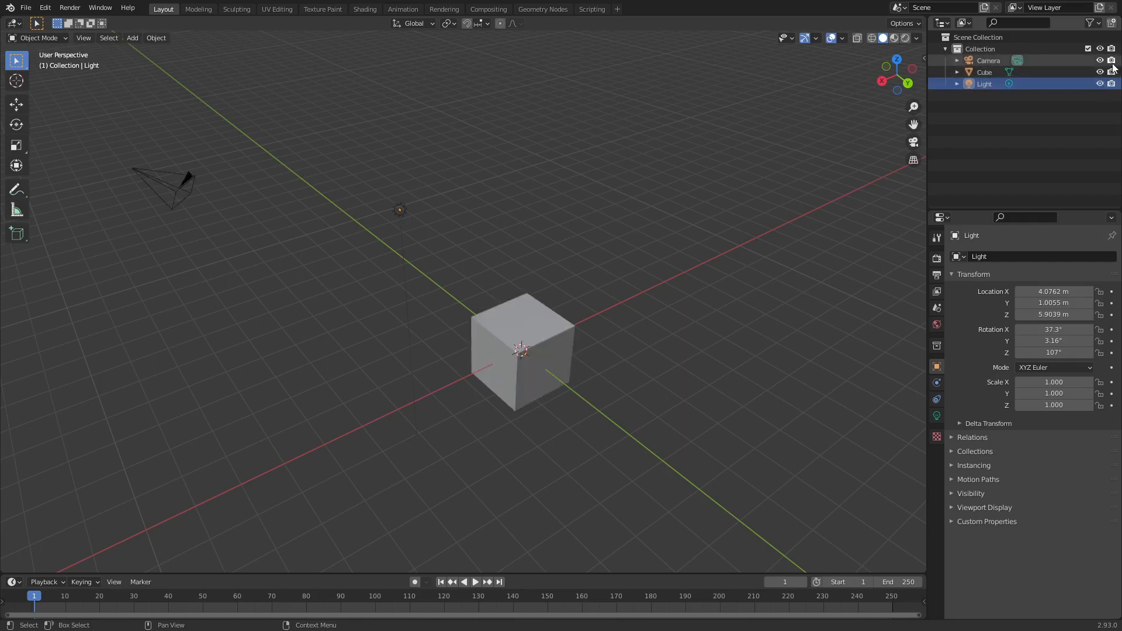
# - Disable the camera, cube and light in renders, and re-enable all three for rendering
pyautogui.click(1112, 60)
pyautogui.click(1111, 72)
pyautogui.click(1112, 84)
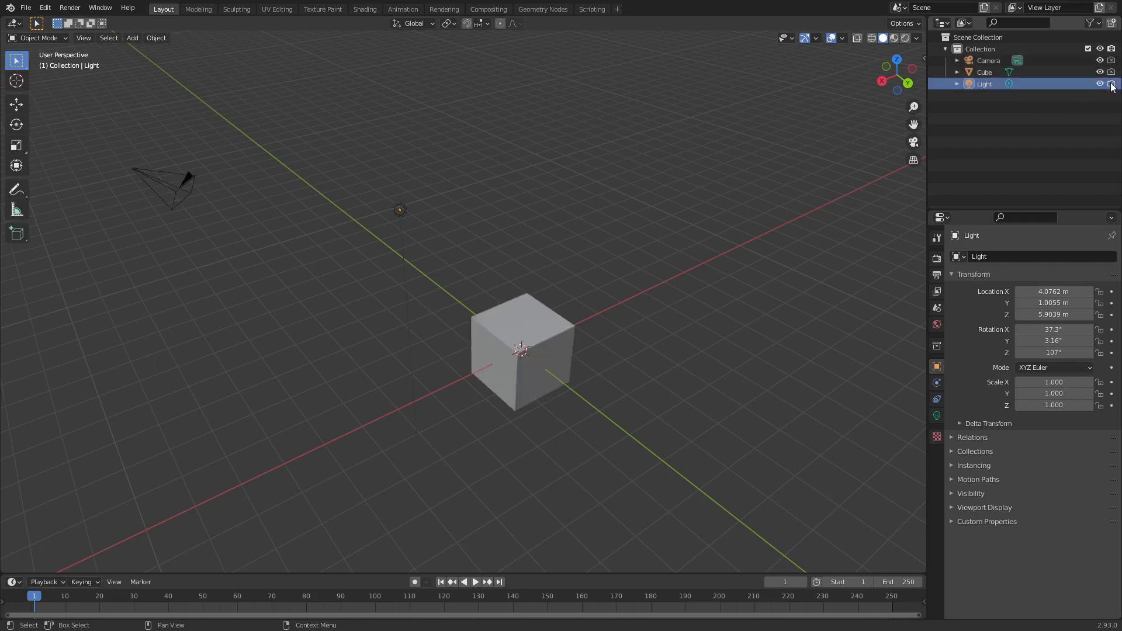
pyautogui.click(1111, 84)
pyautogui.click(1112, 72)
pyautogui.click(1111, 60)
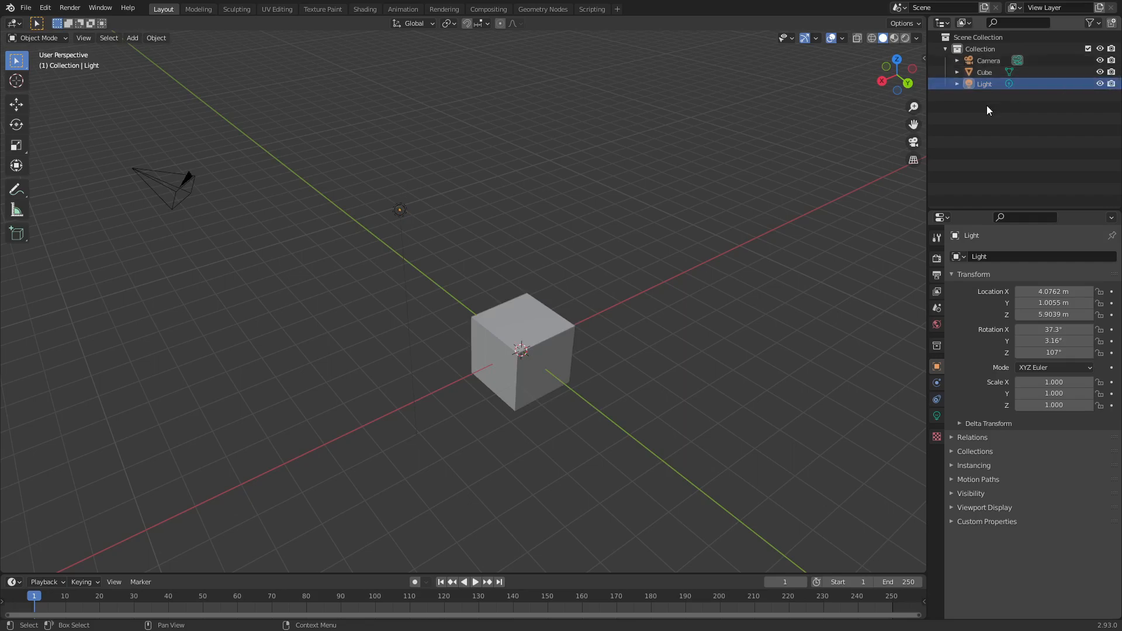
# - Render the scene from the camera with the cube enabled and again with it disabled in renders, closing each result
pyautogui.click(987, 73)
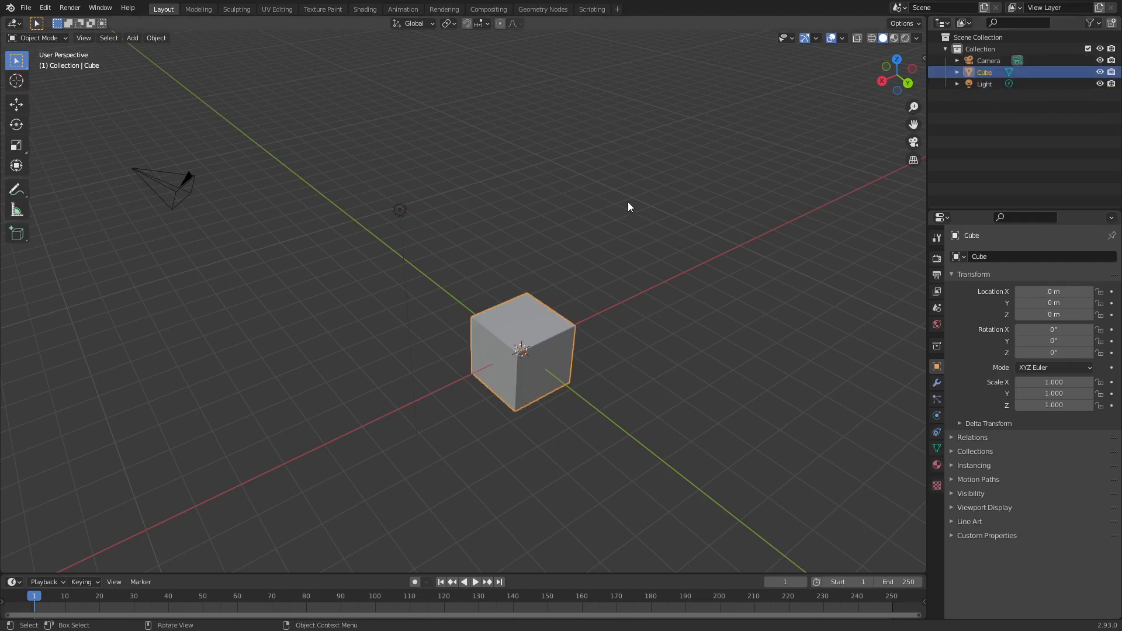
pyautogui.click(176, 186)
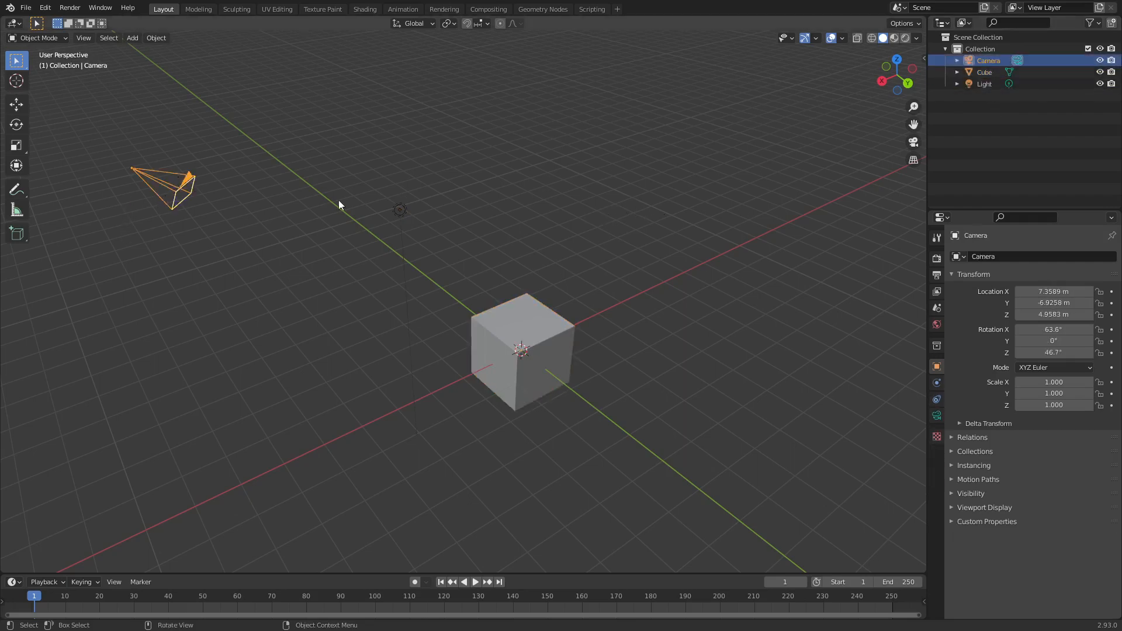
pyautogui.press('F12')
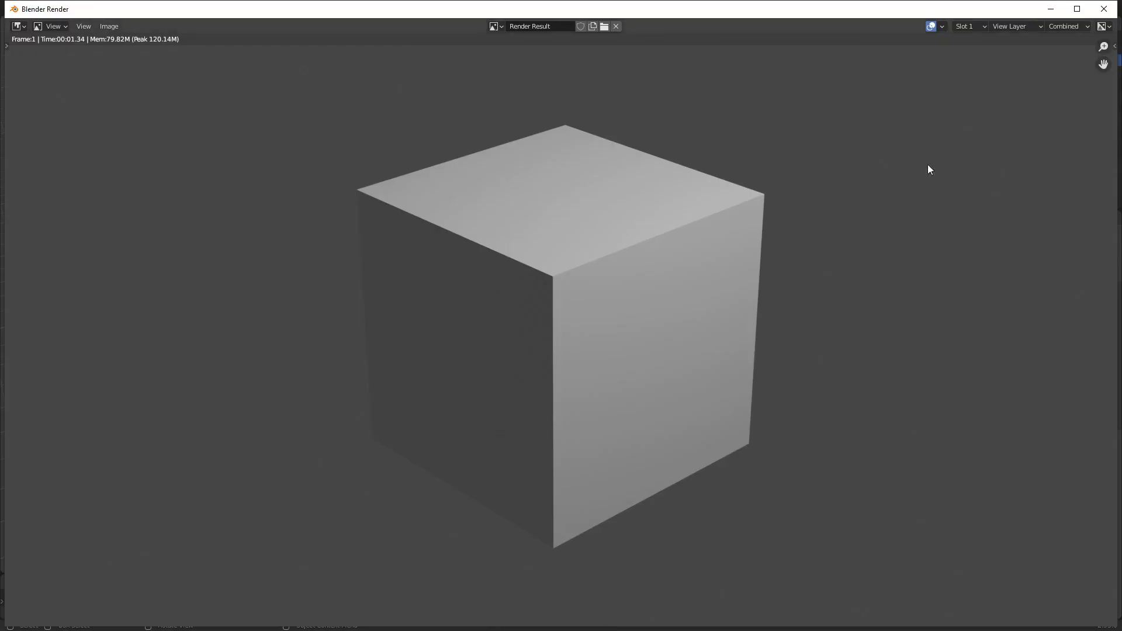
pyautogui.click(1103, 8)
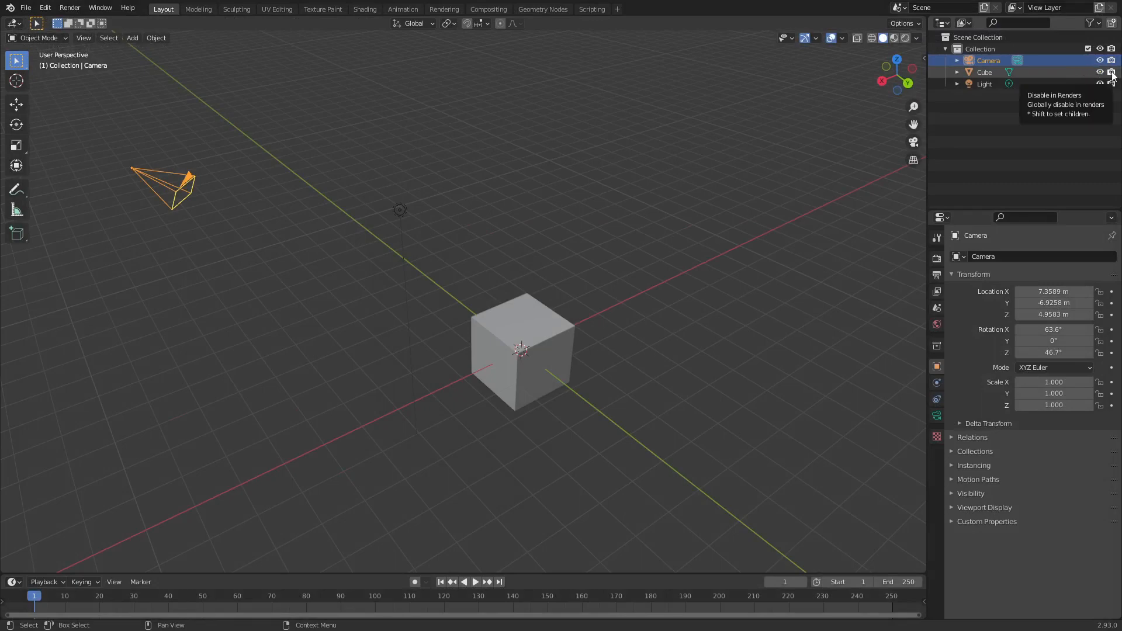
pyautogui.press('F12')
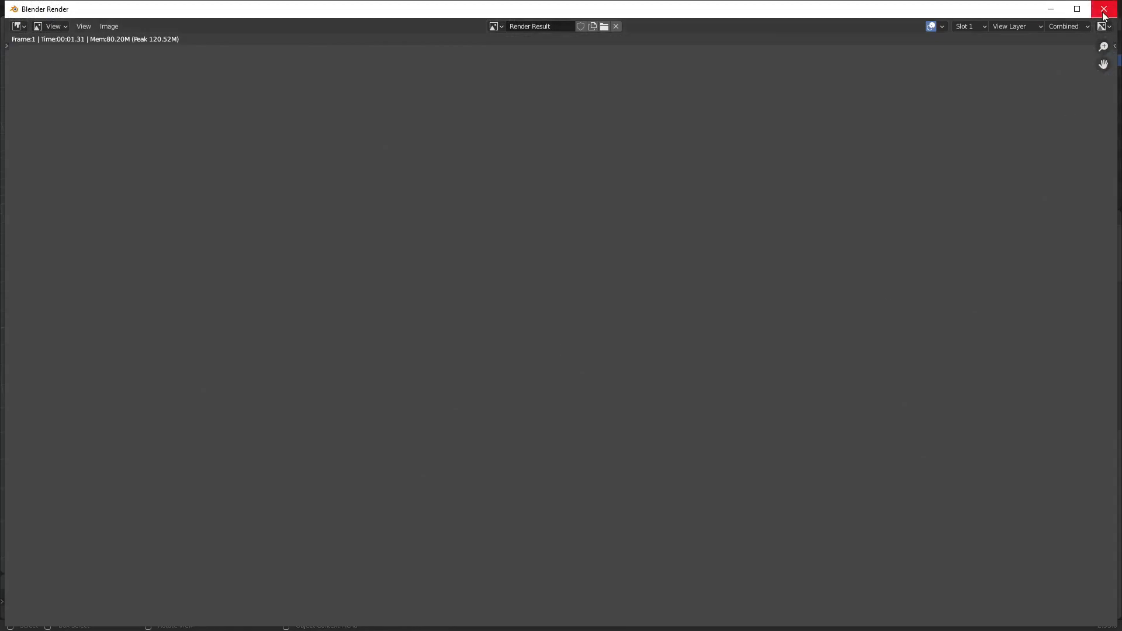
pyautogui.click(1103, 8)
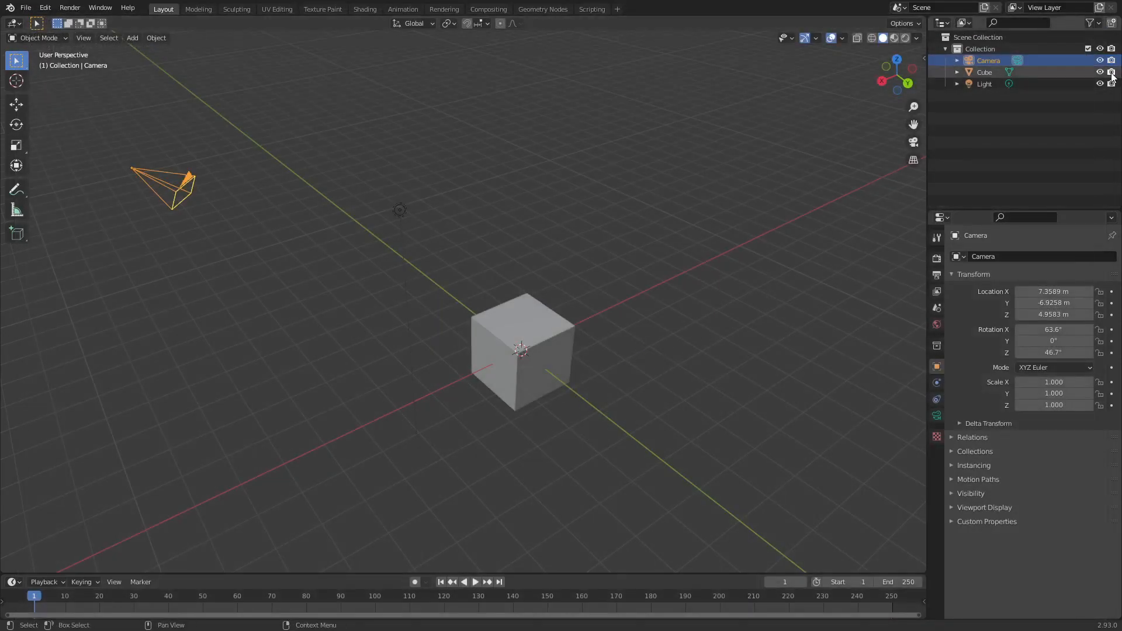
# - Select the cube, light and camera together, and reduce the selection to the cube alone
pyautogui.moveTo(500, 375); pyautogui.dragTo(531, 374, button='middle')
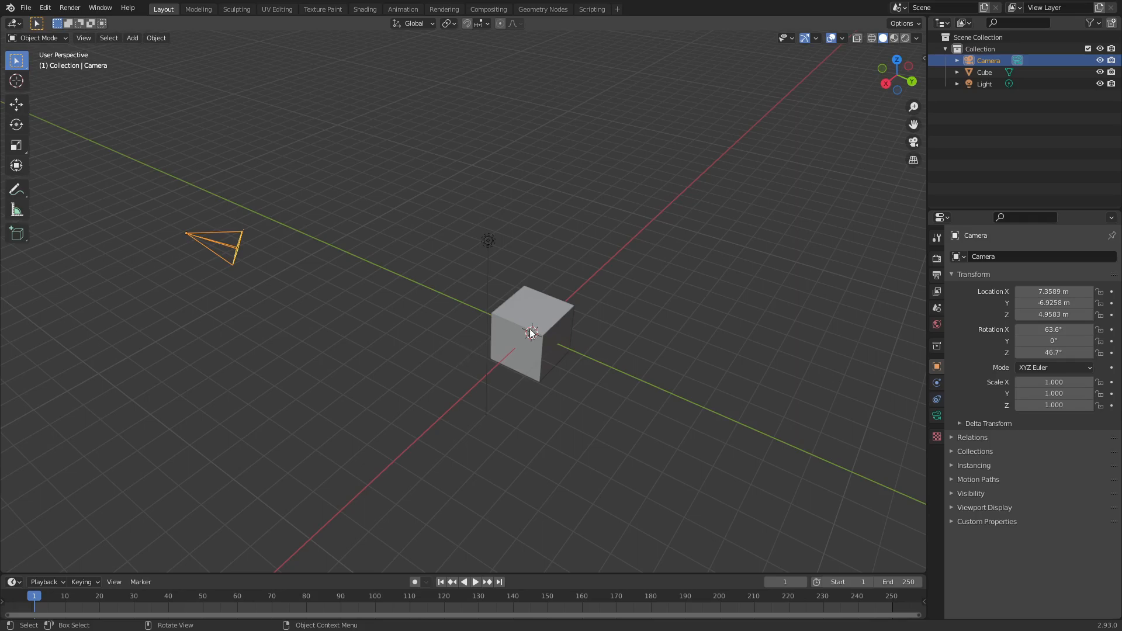
pyautogui.moveTo(538, 333); pyautogui.dragTo(517, 331, button='middle')
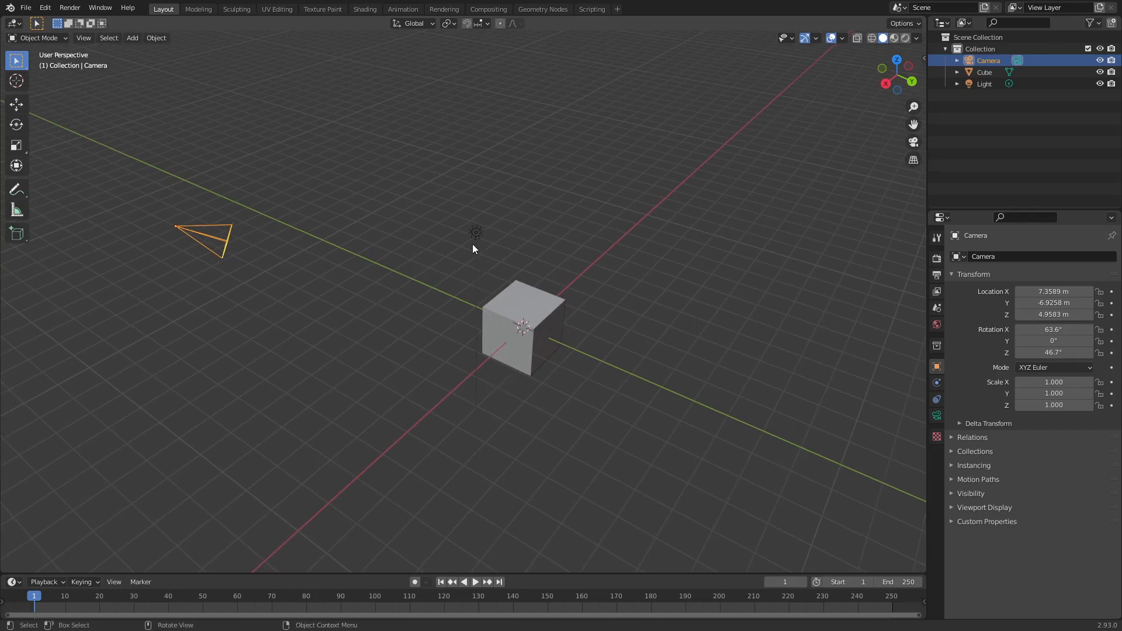
pyautogui.click(506, 293)
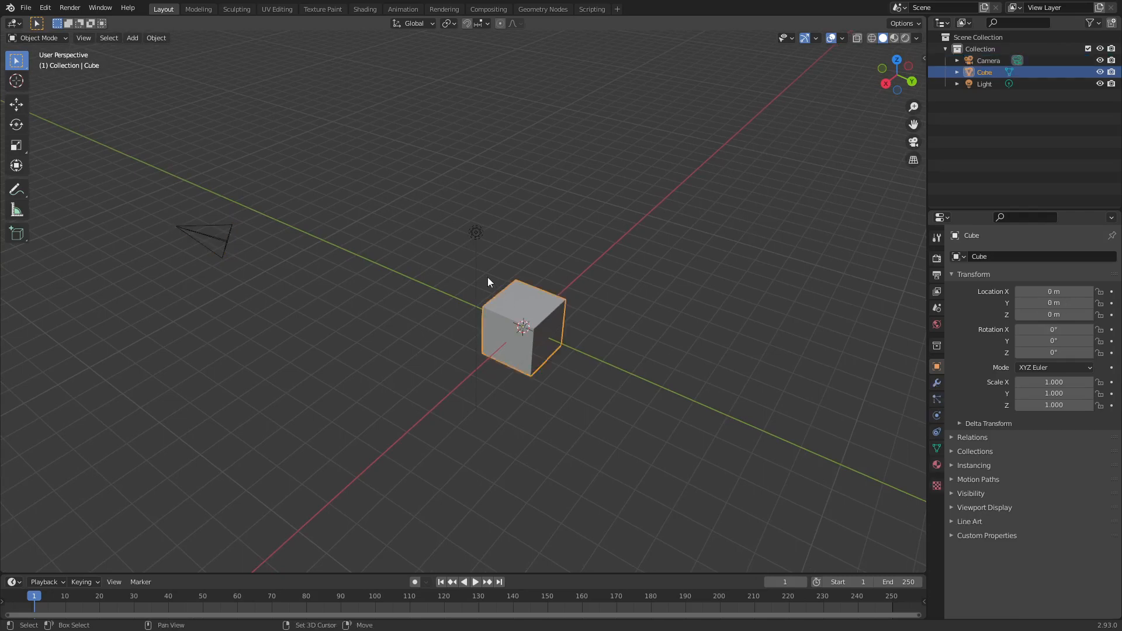
pyautogui.keyDown('shift'); pyautogui.click(476, 234); pyautogui.keyUp('shift')
pyautogui.keyDown('shift'); pyautogui.click(222, 228); pyautogui.keyUp('shift')
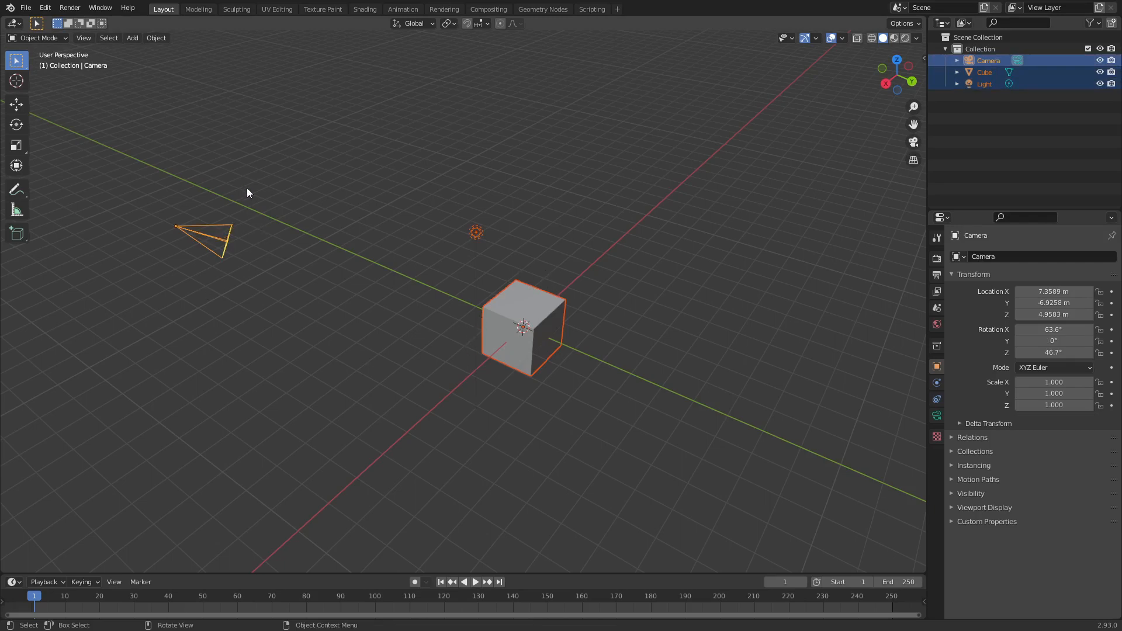
pyautogui.click(529, 301)
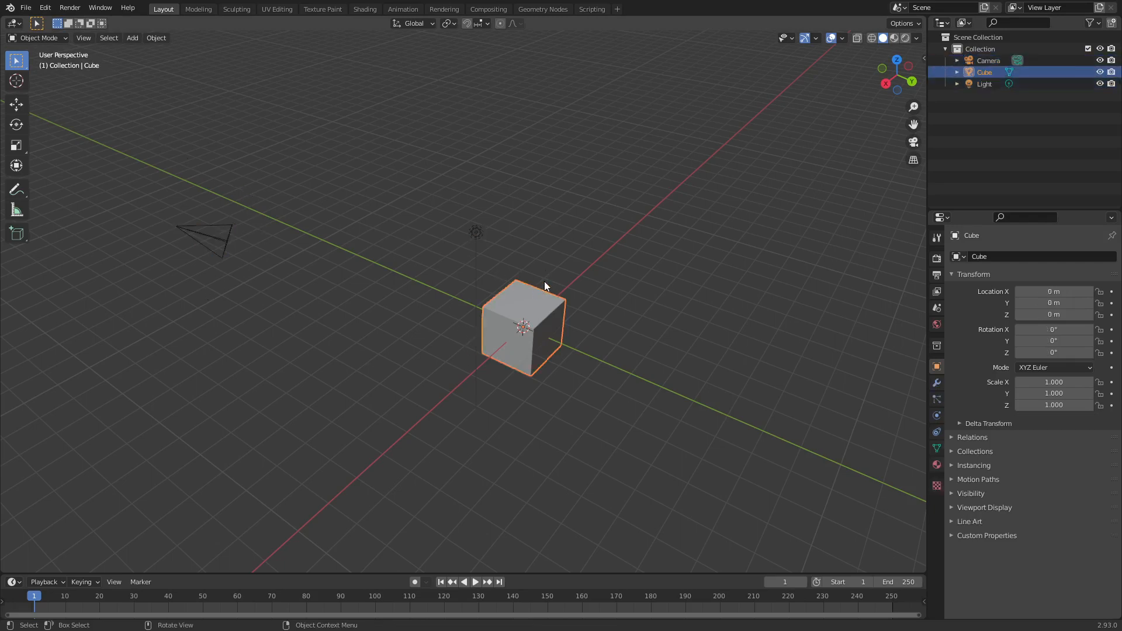
# - Switch the viewport to the right orthographic view of the cube
pyautogui.press('`')
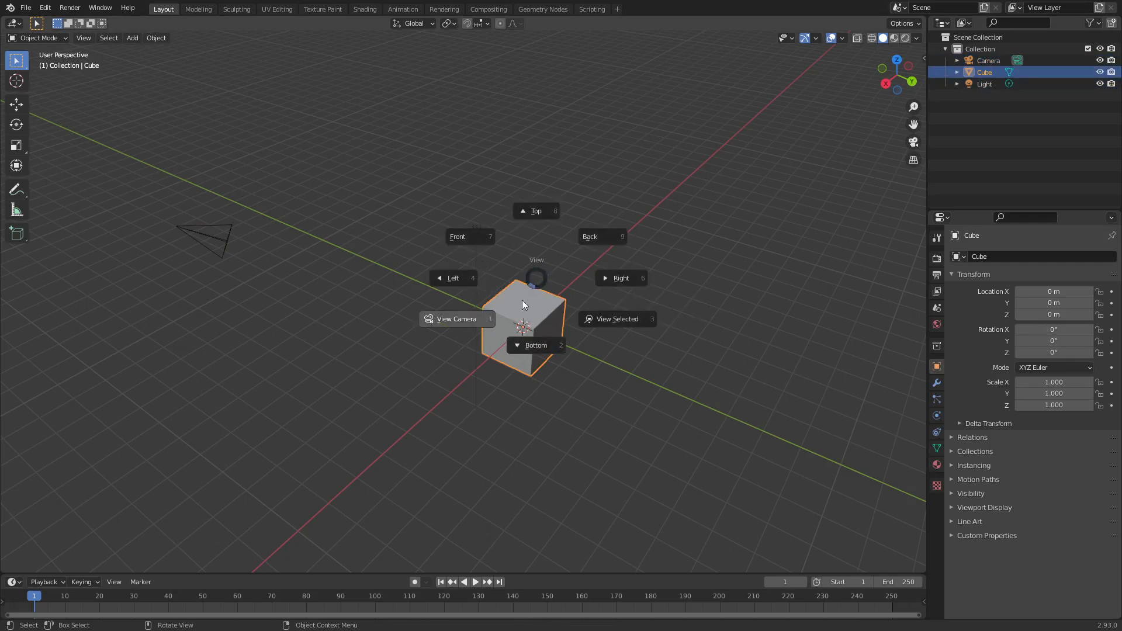
pyautogui.press('Escape')
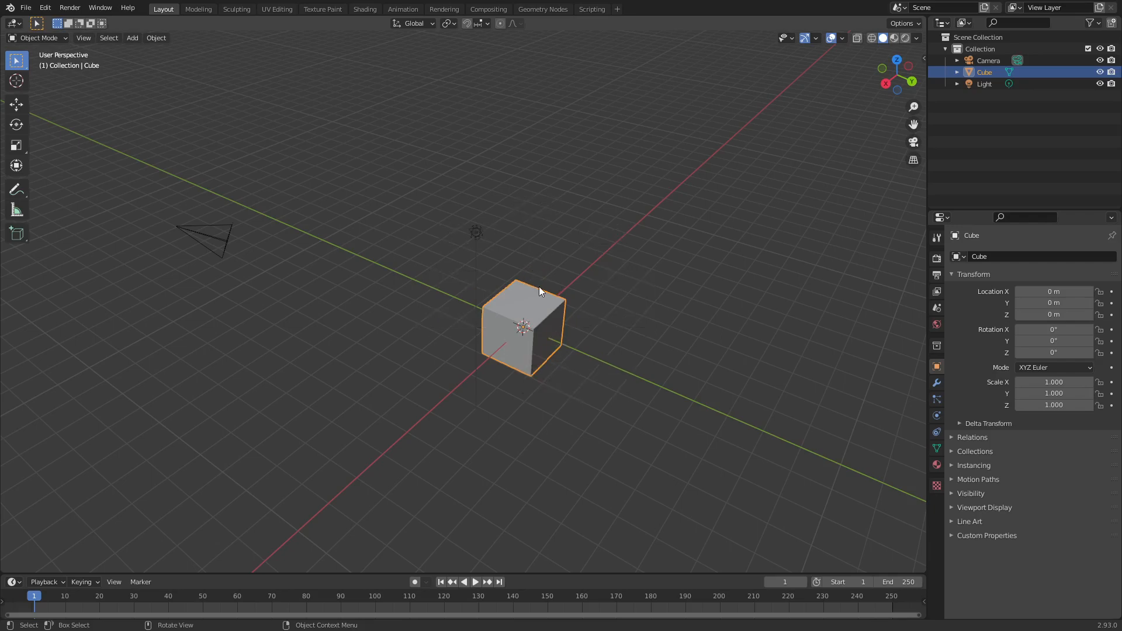
pyautogui.press('`')
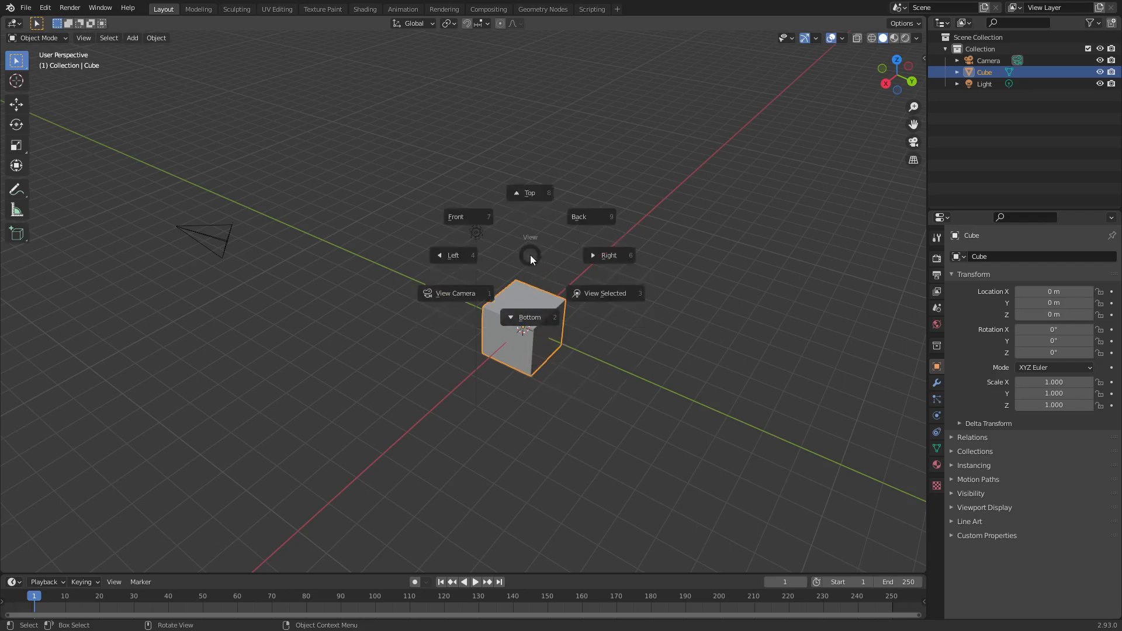
pyautogui.click(592, 258)
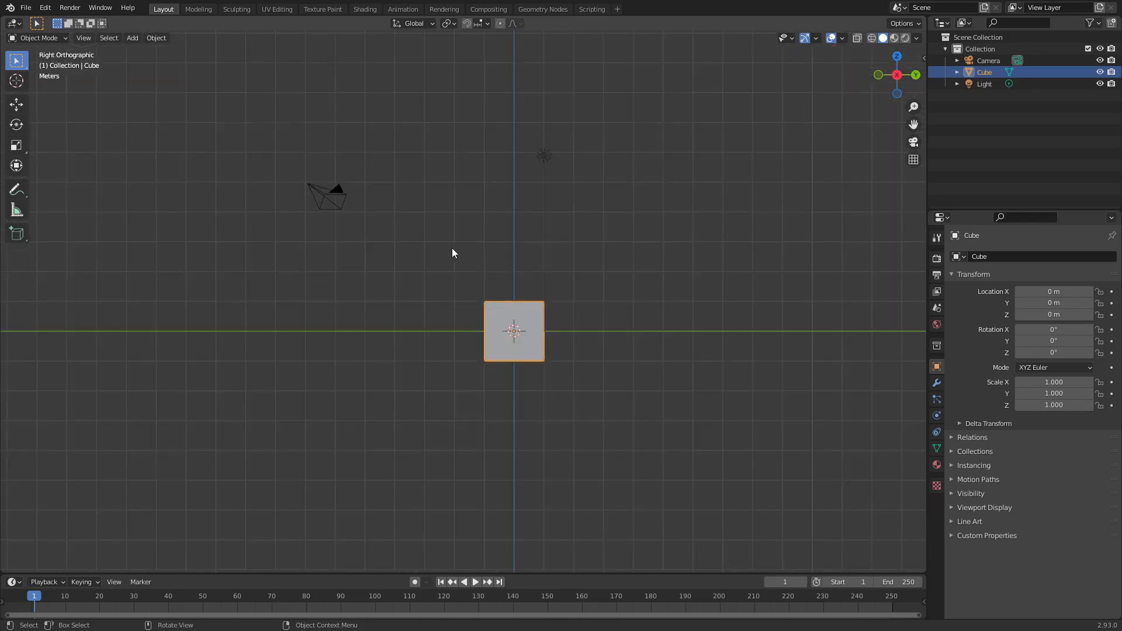
# - View the cube from the left orthographic view and other preset directions, and orbit back to a perspective view
pyautogui.moveTo(453, 251); pyautogui.dragTo(514, 312, button='middle')
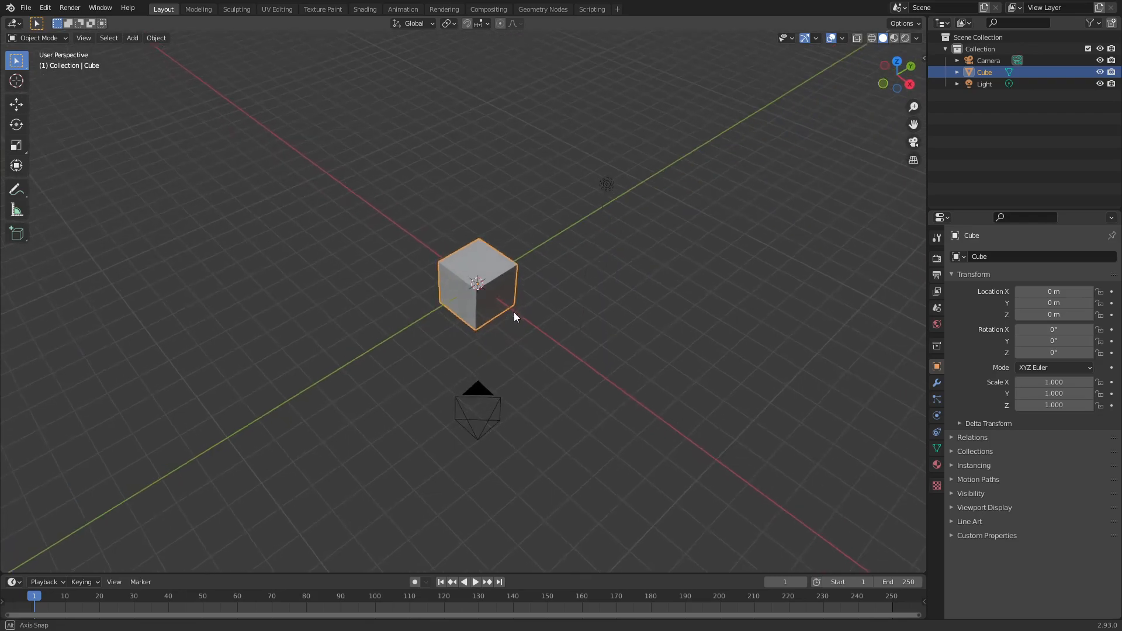
pyautogui.press('`')
pyautogui.click(464, 318)
pyautogui.press('`')
pyautogui.click(468, 271)
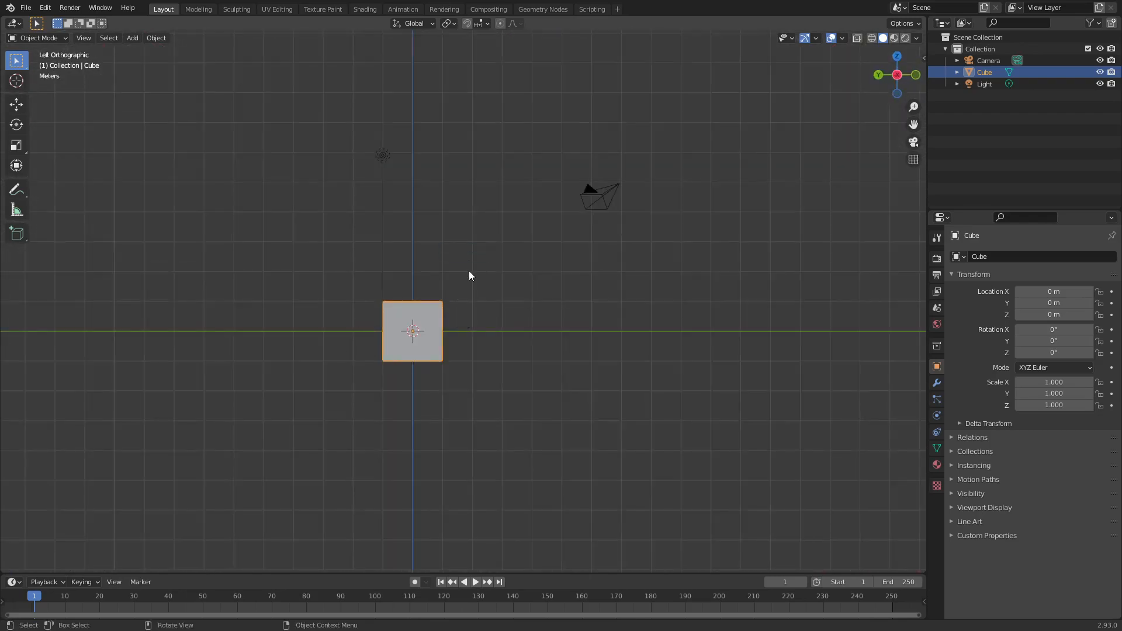
pyautogui.press('`')
pyautogui.click(466, 321)
pyautogui.moveTo(474, 350); pyautogui.dragTo(401, 327, button='middle')
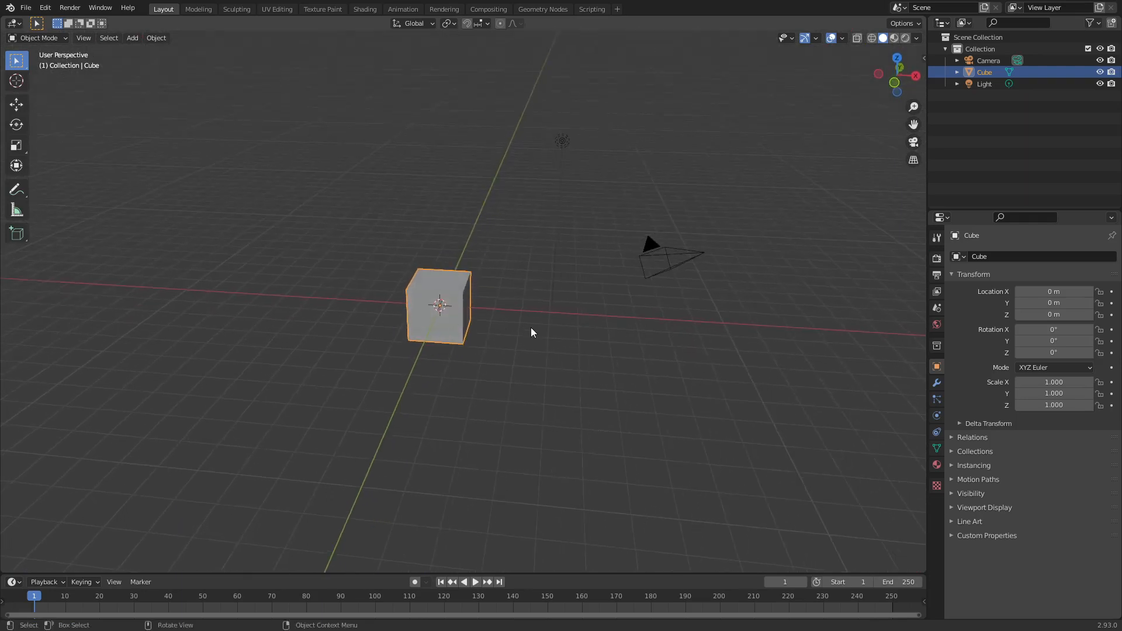
# - Snap the orbited view to the front orthographic view of the cube, and rotate on to the right orthographic view
pyautogui.moveTo(530, 332); pyautogui.dragTo(579, 381, button='middle')
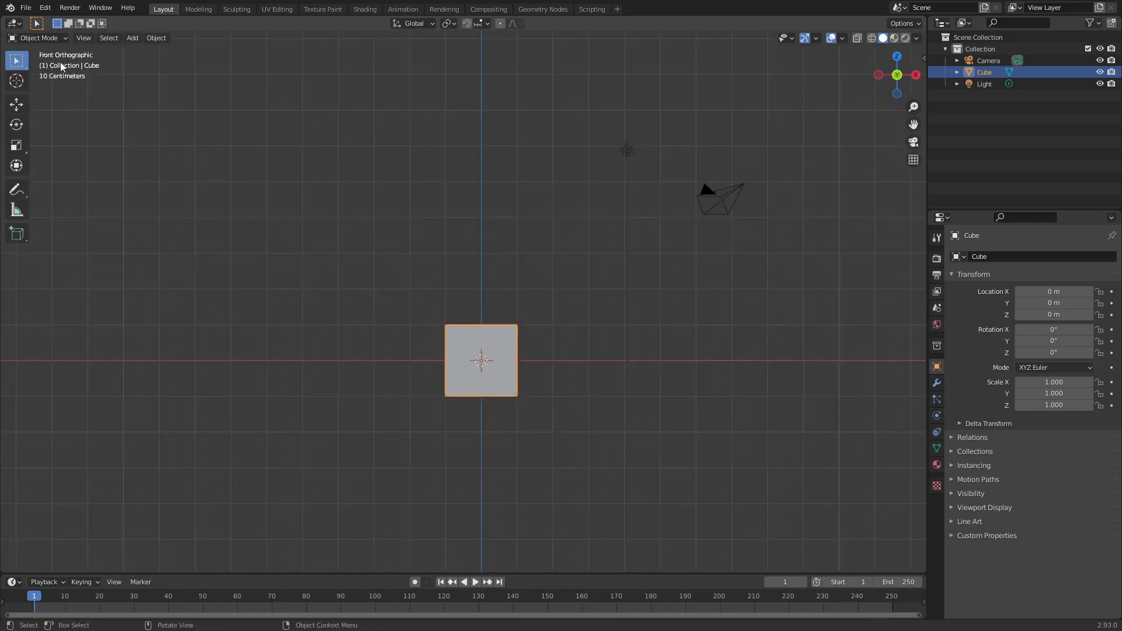
pyautogui.moveTo(521, 259); pyautogui.dragTo(456, 341, button='middle')
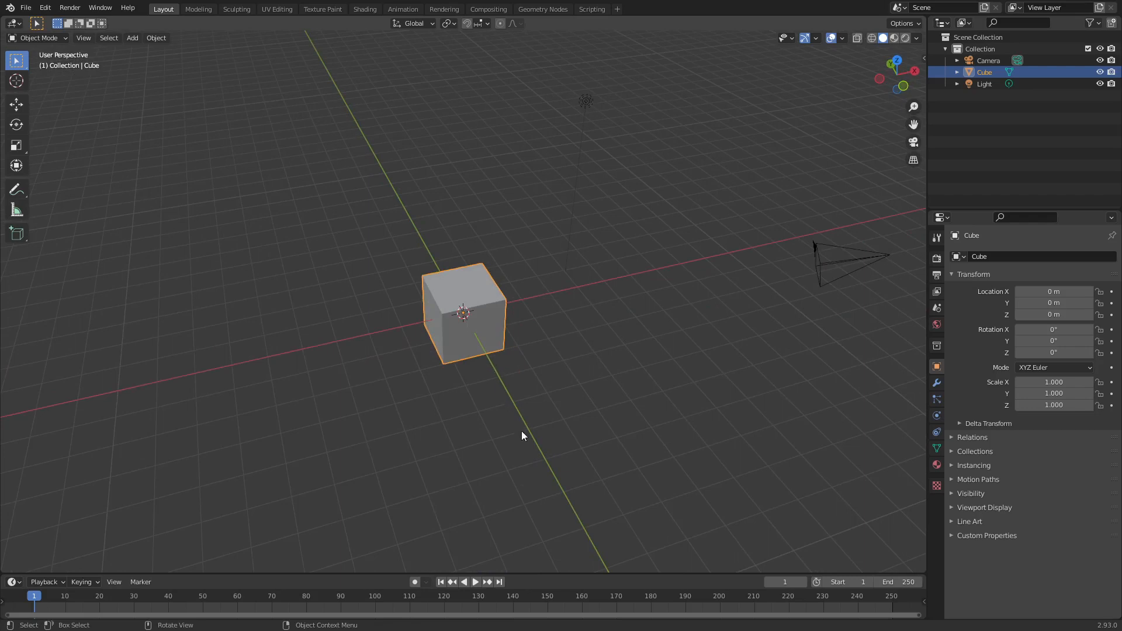
pyautogui.moveTo(510, 392); pyautogui.dragTo(511, 367, button='middle')
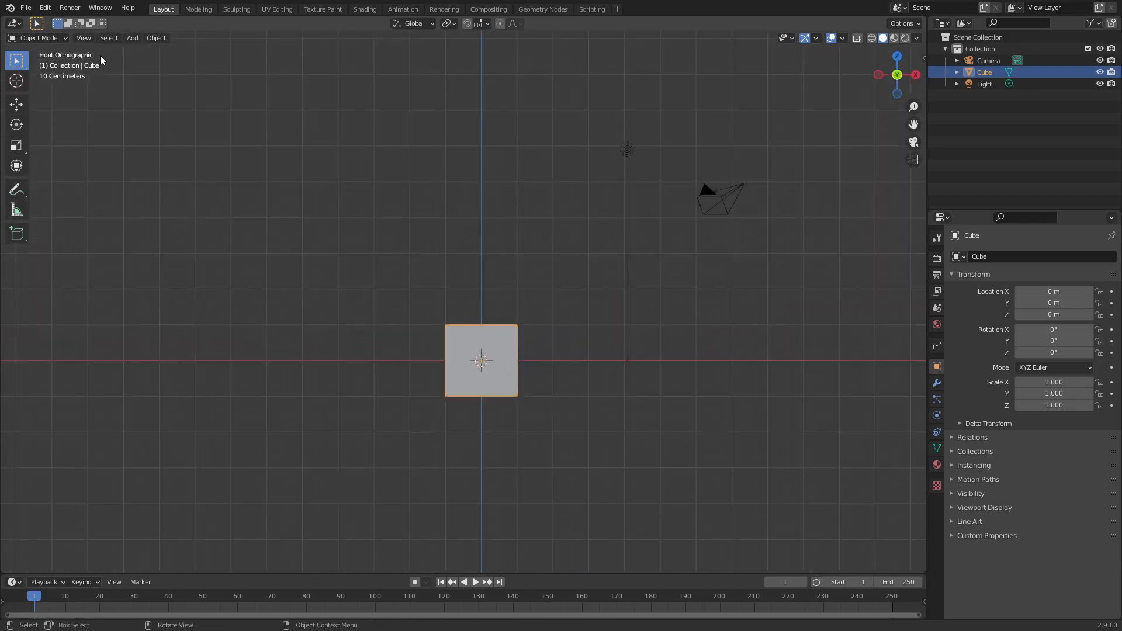
pyautogui.moveTo(684, 346); pyautogui.dragTo(518, 338, button='middle')
pyautogui.scroll(1, 514, 339)
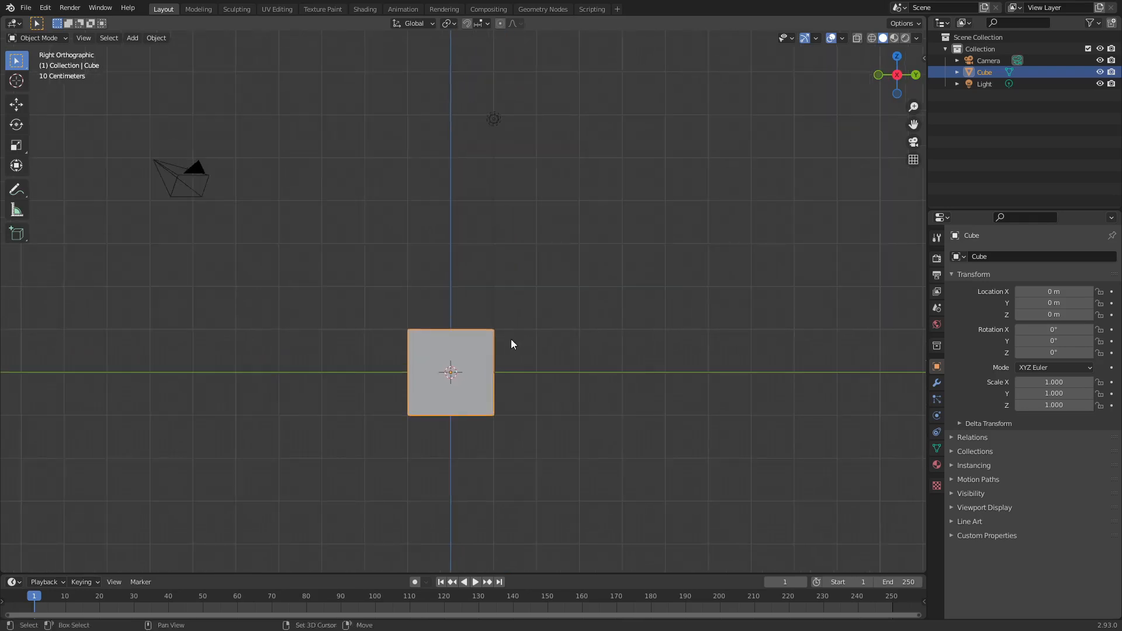
# - Look at the cube from straight above, rotated diagonally, and orbit down to an angled orthographic view
pyautogui.moveTo(639, 330); pyautogui.dragTo(508, 345, button='middle')
pyautogui.keyDown('shift'); pyautogui.moveTo(484, 263); pyautogui.dragTo(515, 406, button='middle'); pyautogui.keyUp('shift')
pyautogui.scroll(-2, 525, 301)
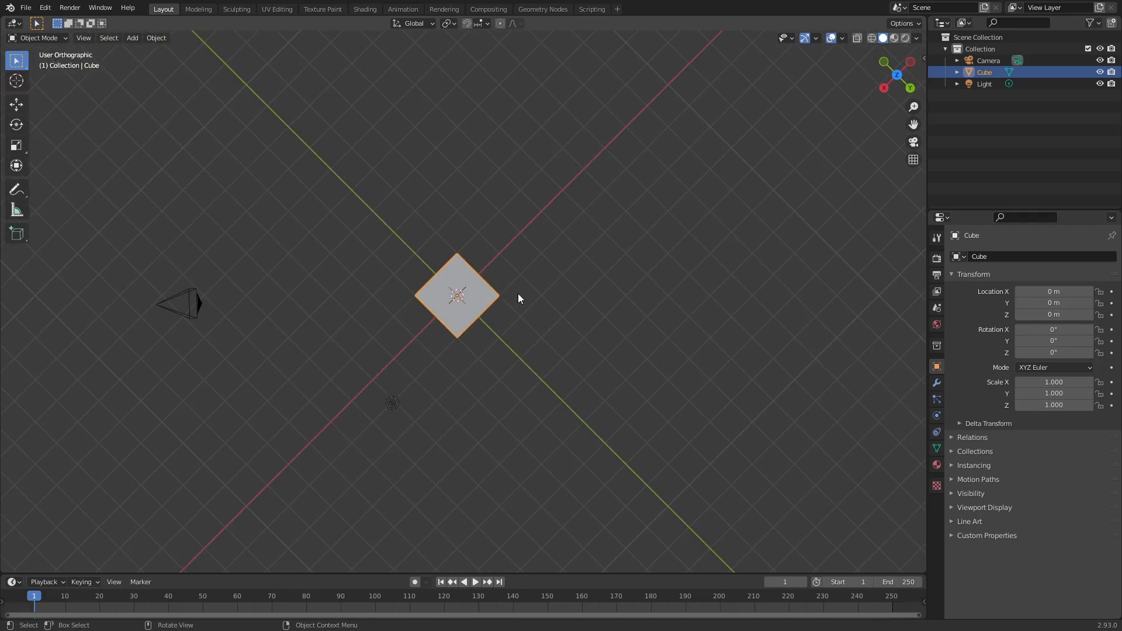
pyautogui.moveTo(500, 397); pyautogui.dragTo(508, 321, button='middle')
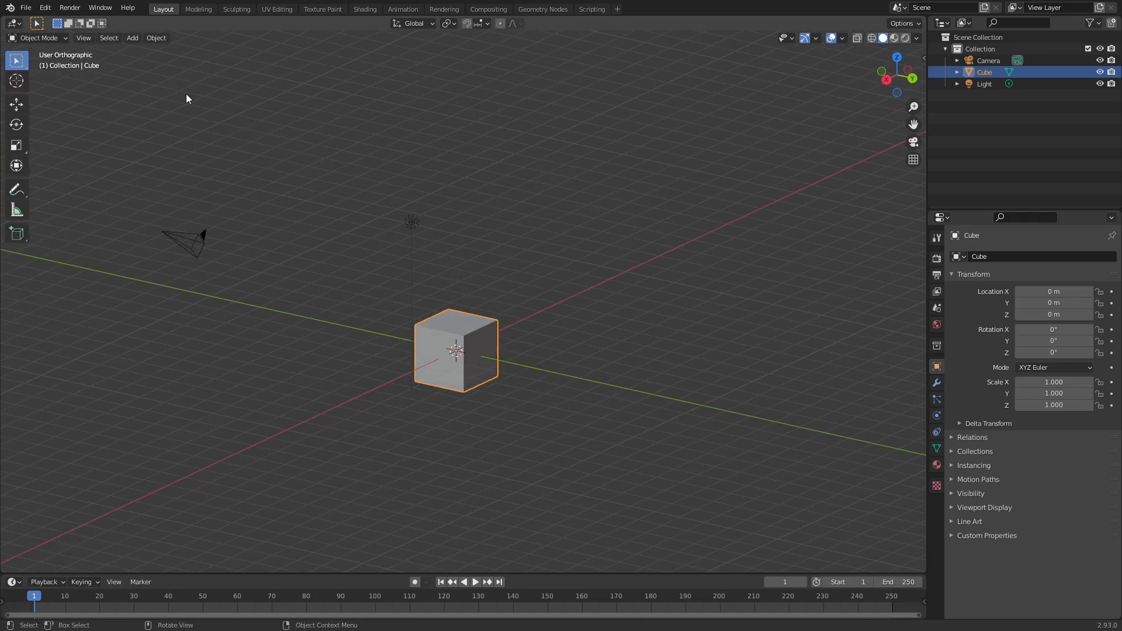
# - Switch the viewport from orthographic to perspective projection and view the cube from a slightly different angle
pyautogui.click(84, 38)
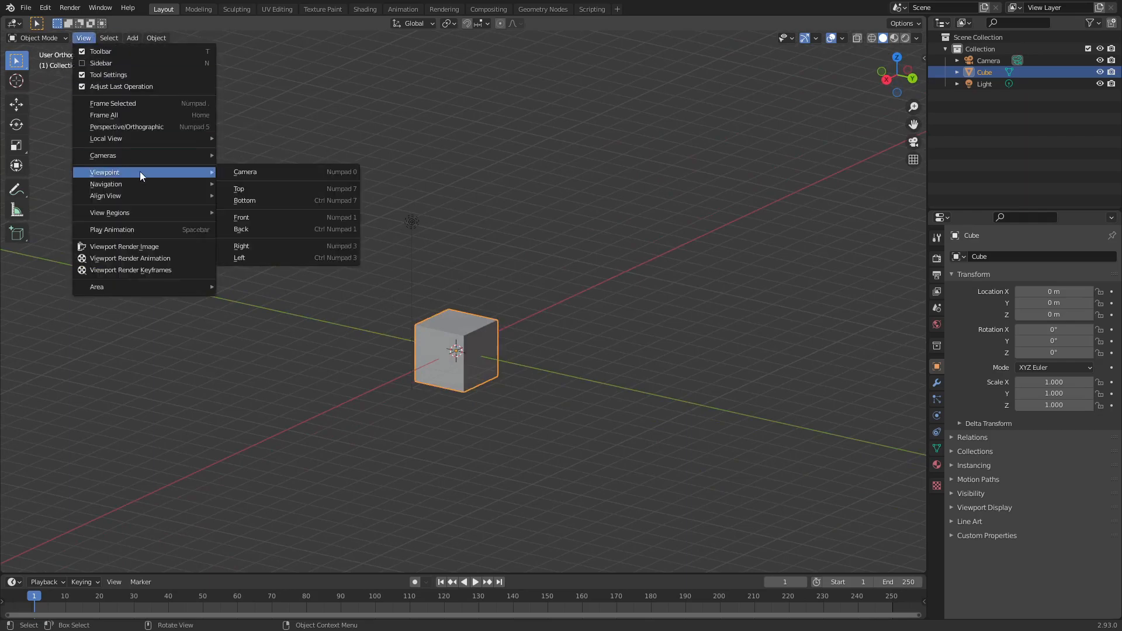
pyautogui.moveTo(140, 136)
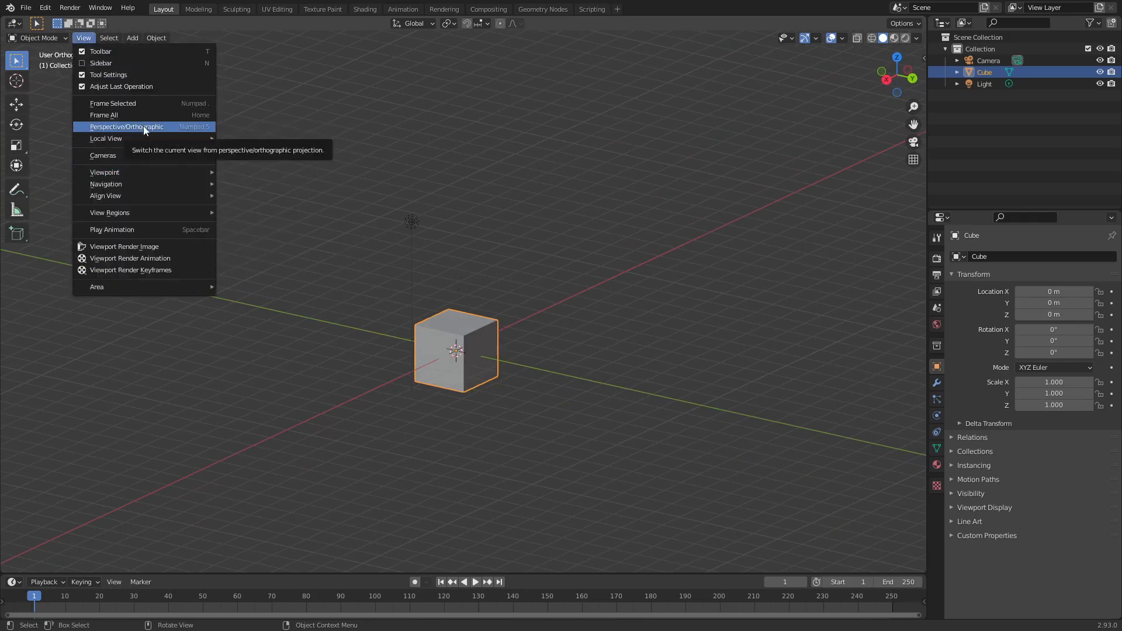
pyautogui.click(165, 127)
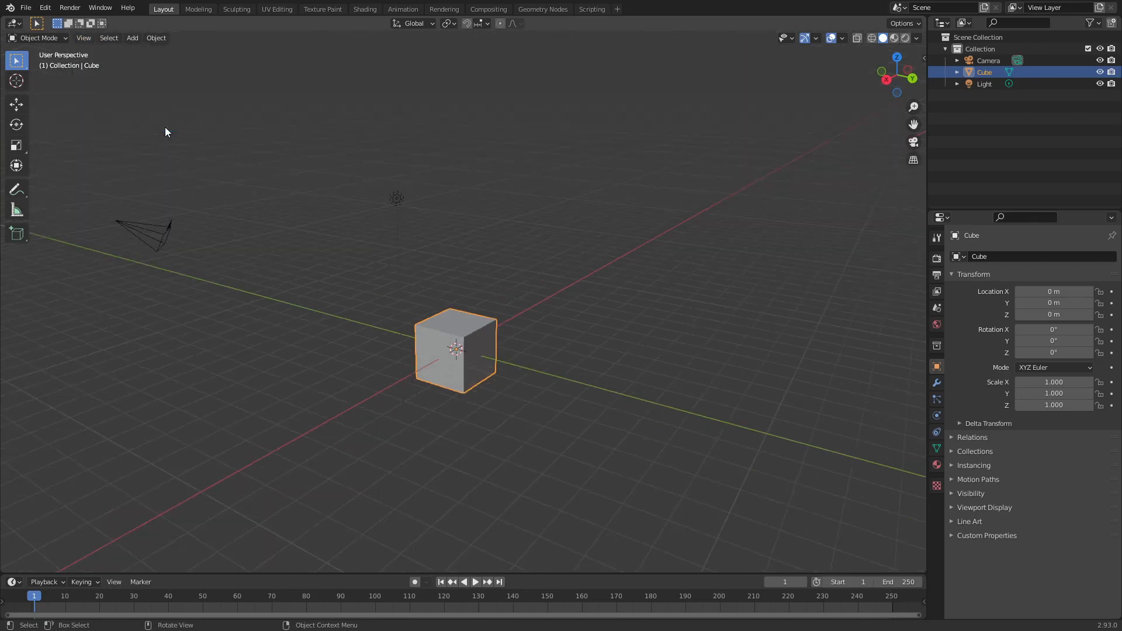
pyautogui.scroll(1, 506, 361)
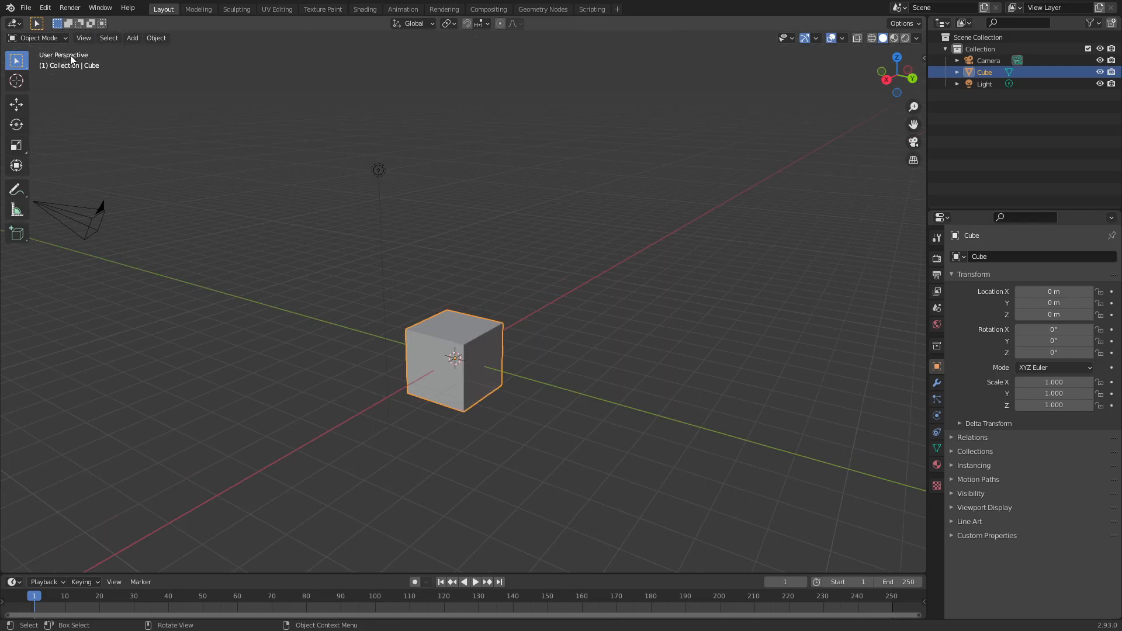
pyautogui.moveTo(448, 318); pyautogui.dragTo(520, 305, button='middle')
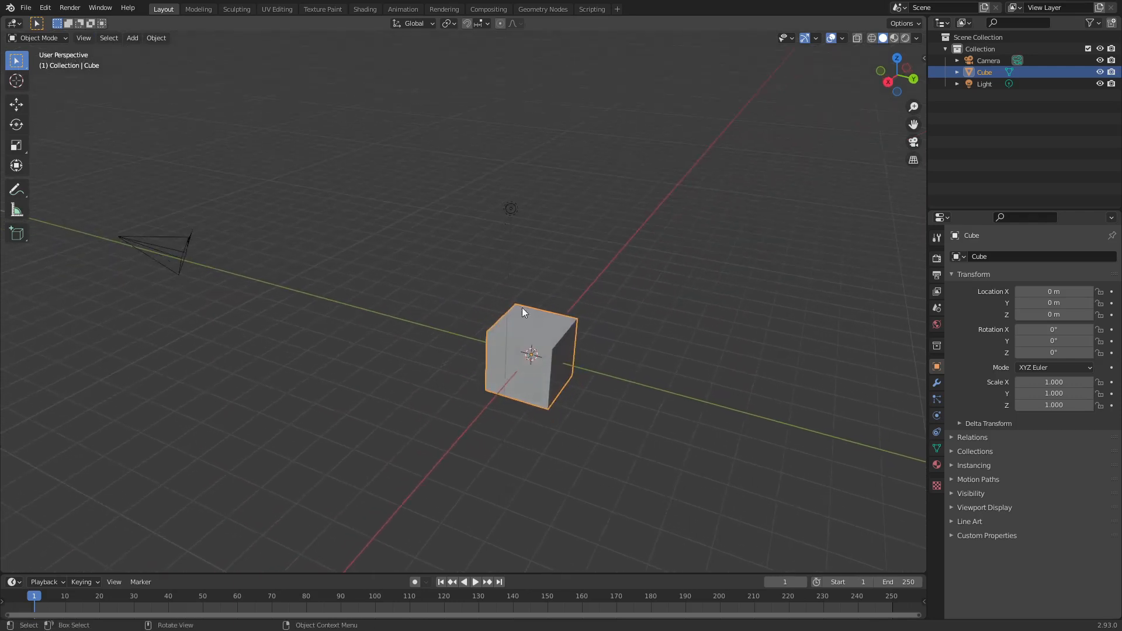
# - Delete the default cube and add a new cube mesh in its place
pyautogui.press('x')
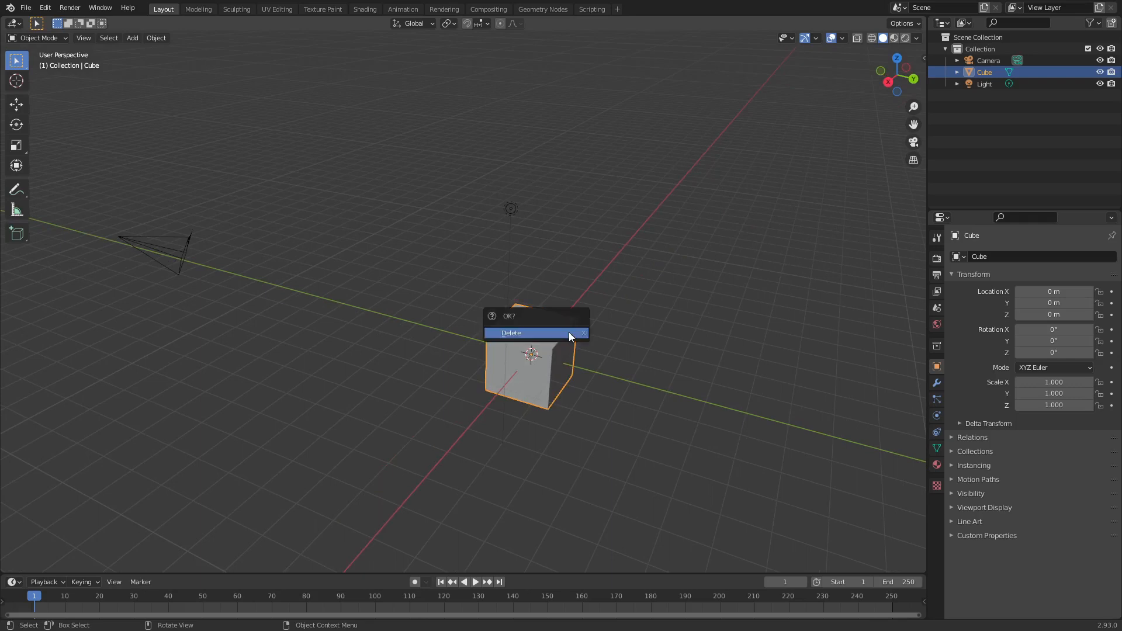
pyautogui.click(570, 332)
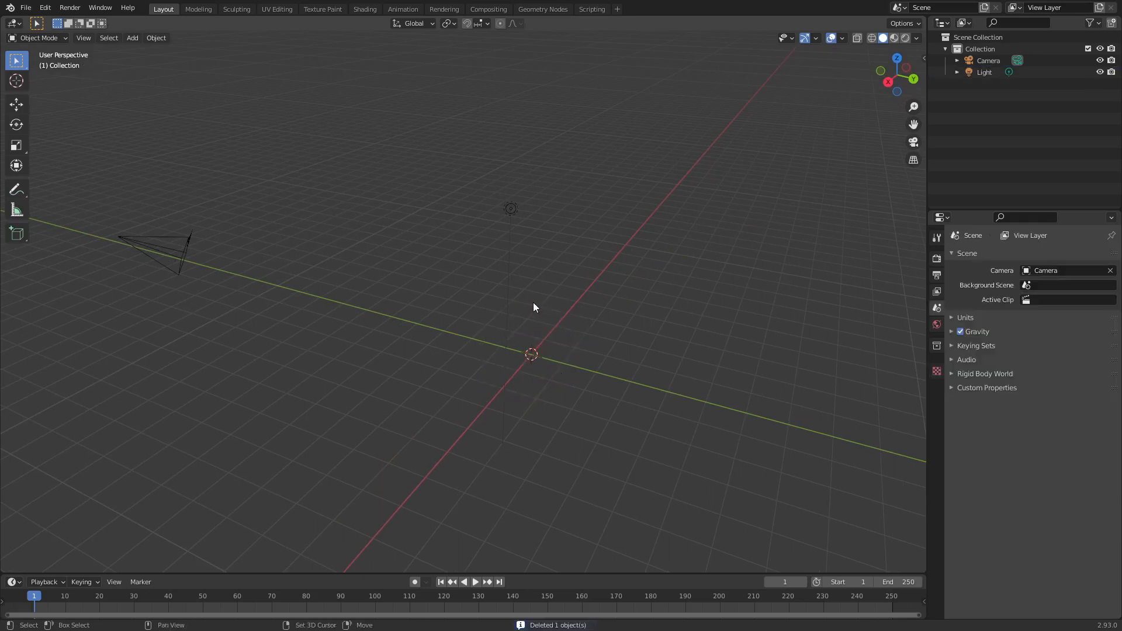
pyautogui.hotkey('shift', 'a')
pyautogui.moveTo(531, 302)
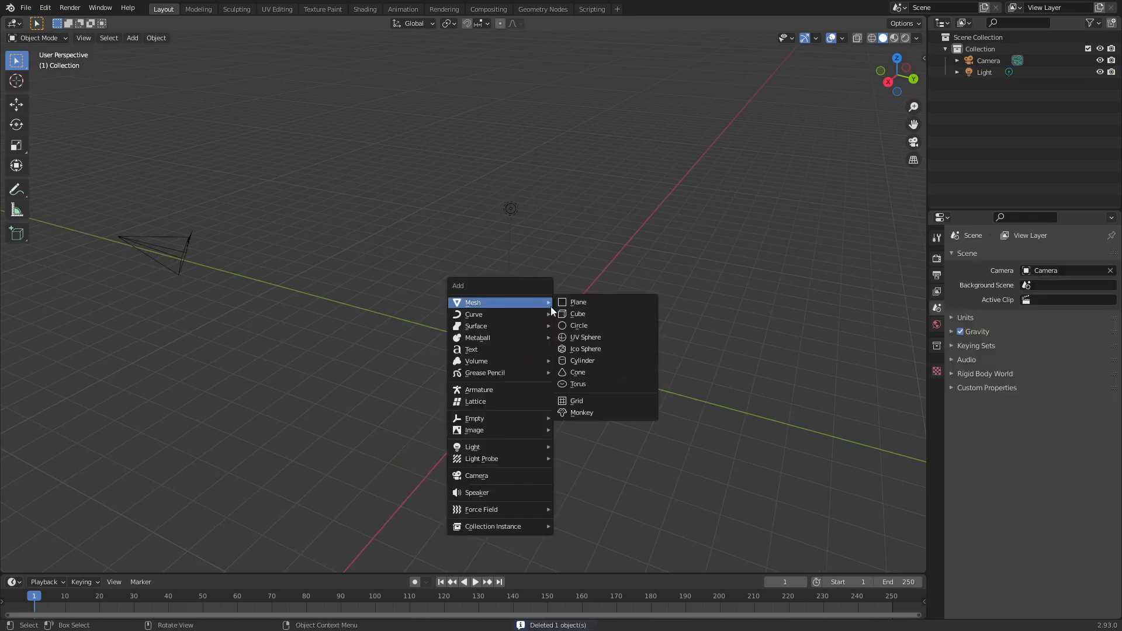
pyautogui.click(587, 315)
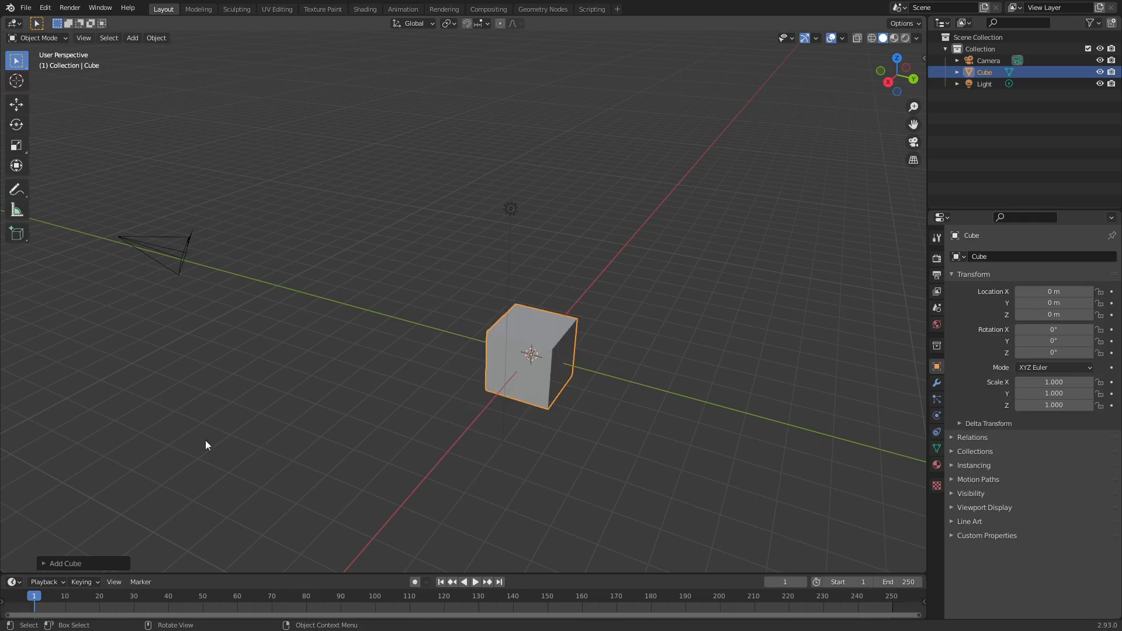
# - Open the new cube's creation settings and try a size of about 3 m, followed by 1 m
pyautogui.click(47, 563)
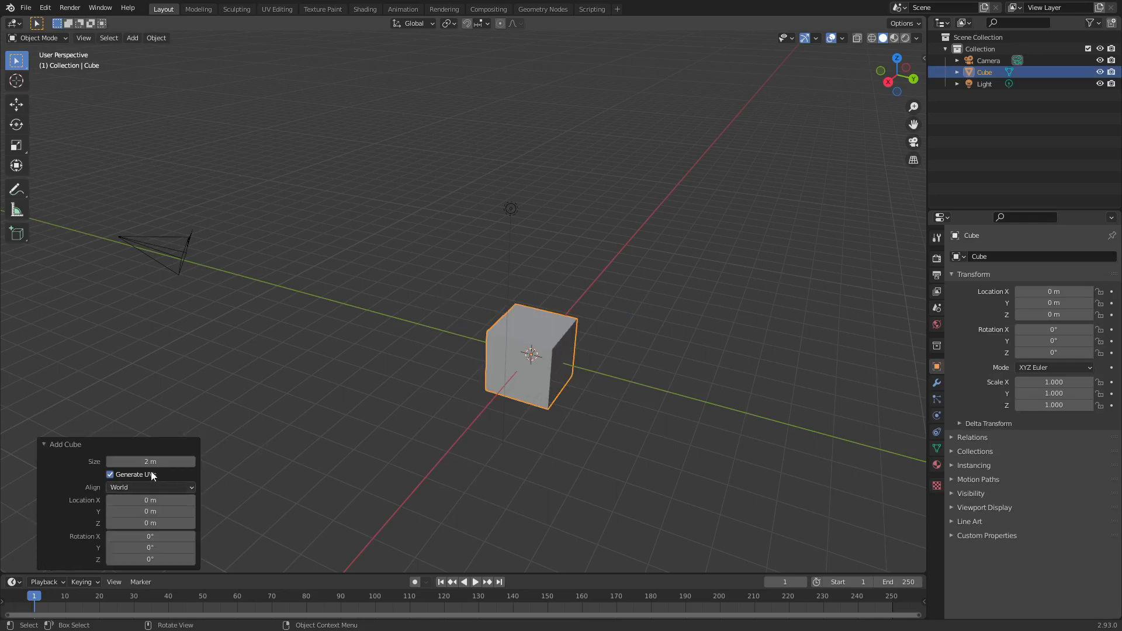
pyautogui.click(62, 445)
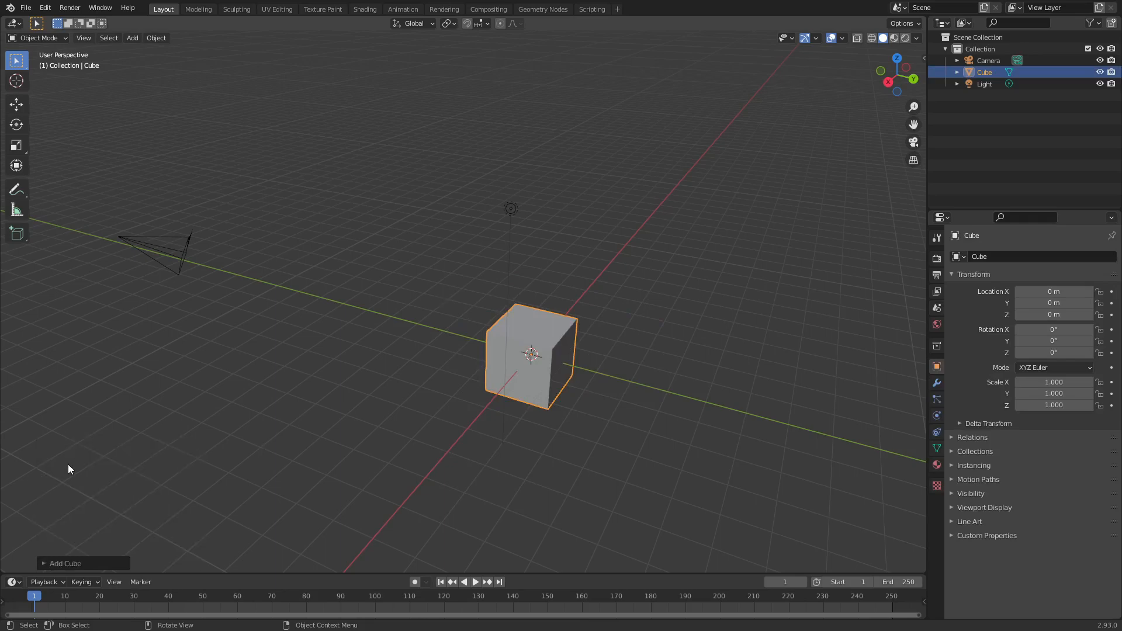
pyautogui.click(64, 562)
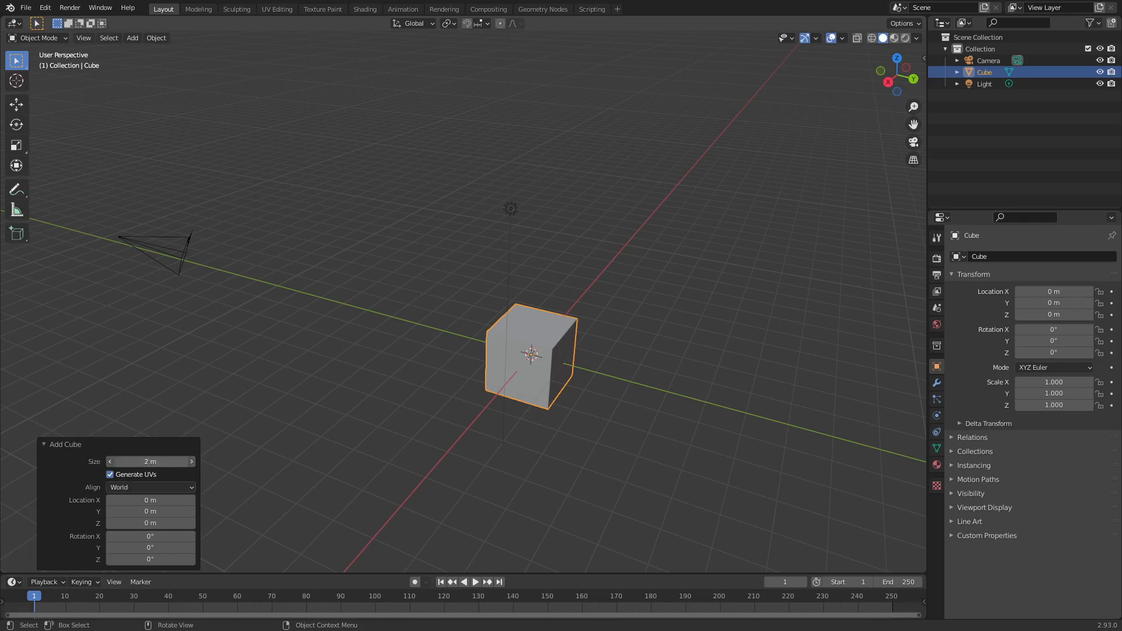
pyautogui.moveTo(146, 462); pyautogui.dragTo(207, 465)
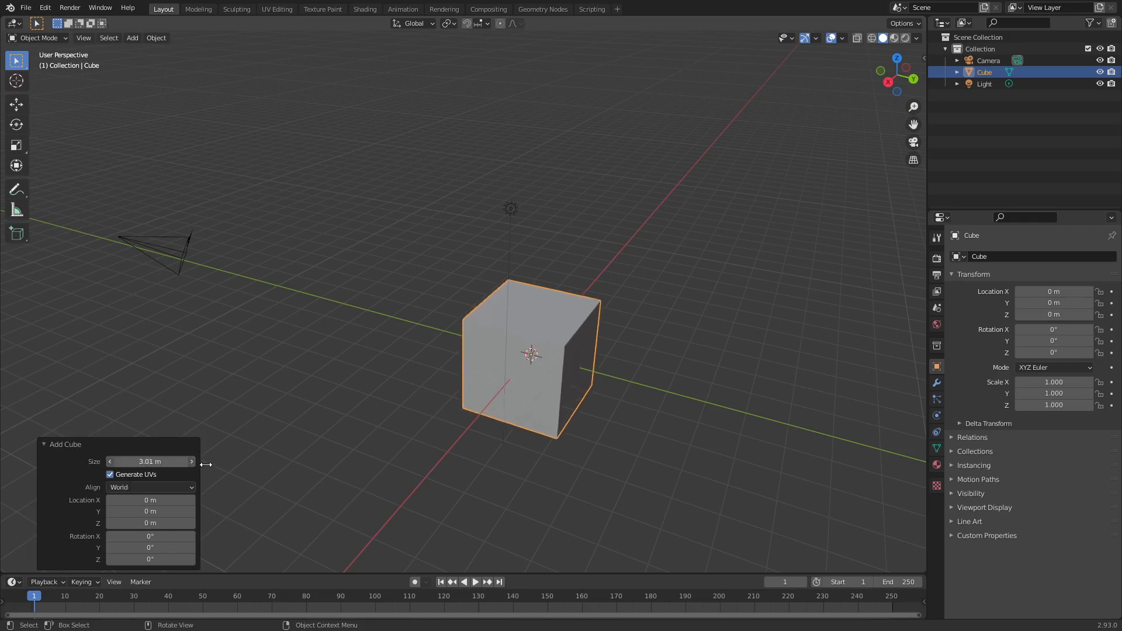
pyautogui.click(149, 462)
pyautogui.write('1')
pyautogui.press('Return')
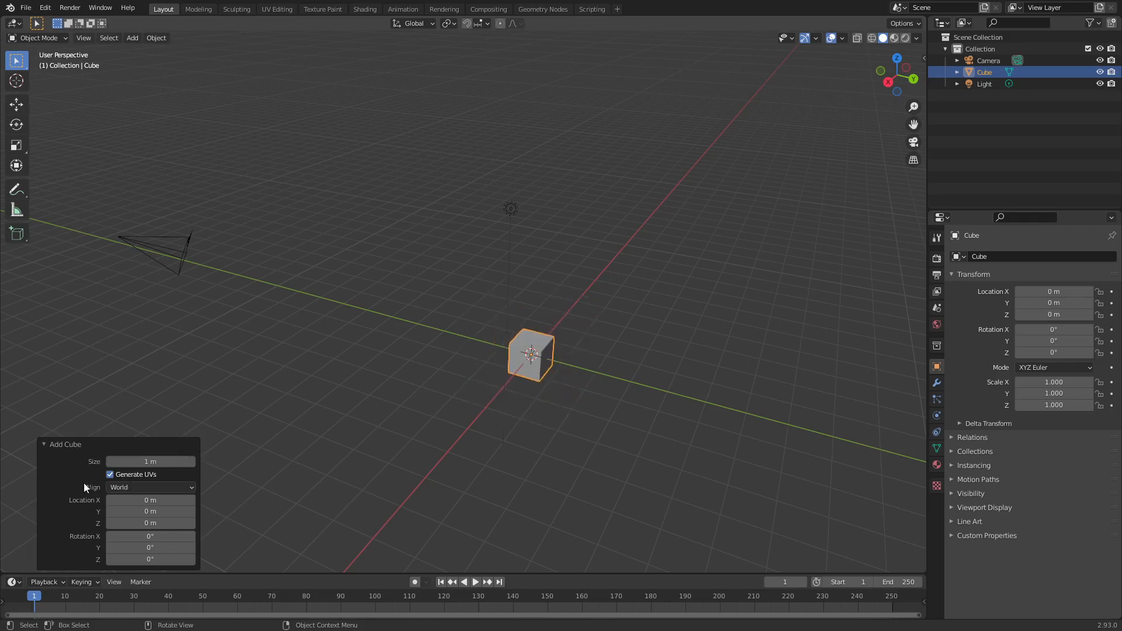
# - Set the new cube's size to 2 m in its creation settings
pyautogui.click(163, 460)
pyautogui.write('2')
pyautogui.press('Return')
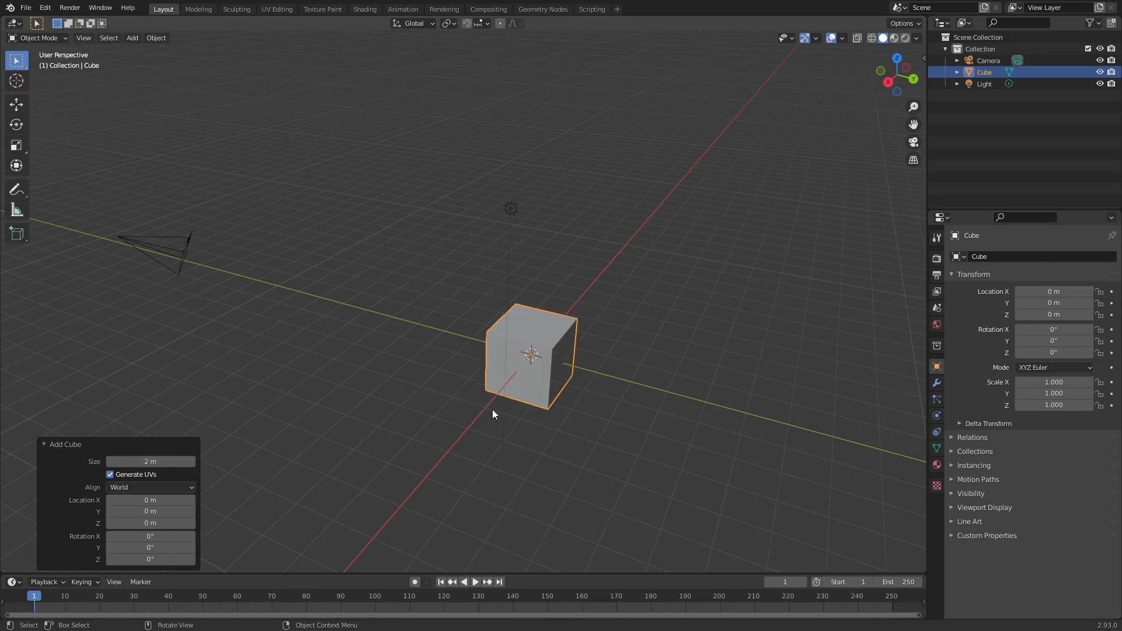
# - Replace the cube with a new cylinder mesh and set its vertices to 6
pyautogui.moveTo(372, 446); pyautogui.dragTo(525, 339, button='middle')
pyautogui.press('x')
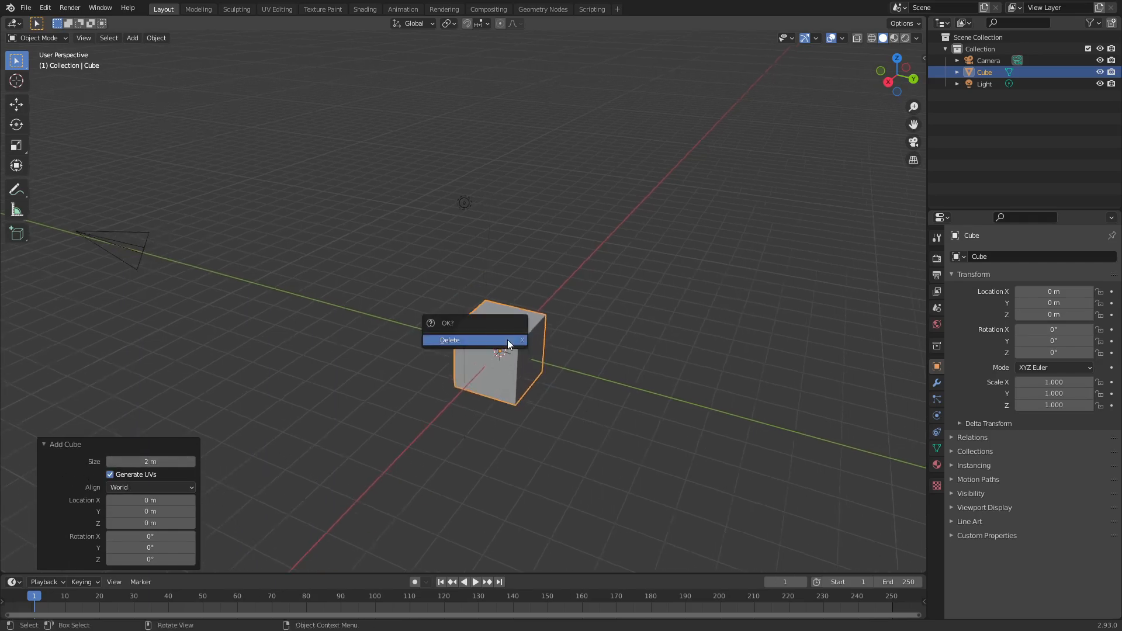
pyautogui.click(507, 339)
pyautogui.hotkey('shift', 'a')
pyautogui.moveTo(507, 341)
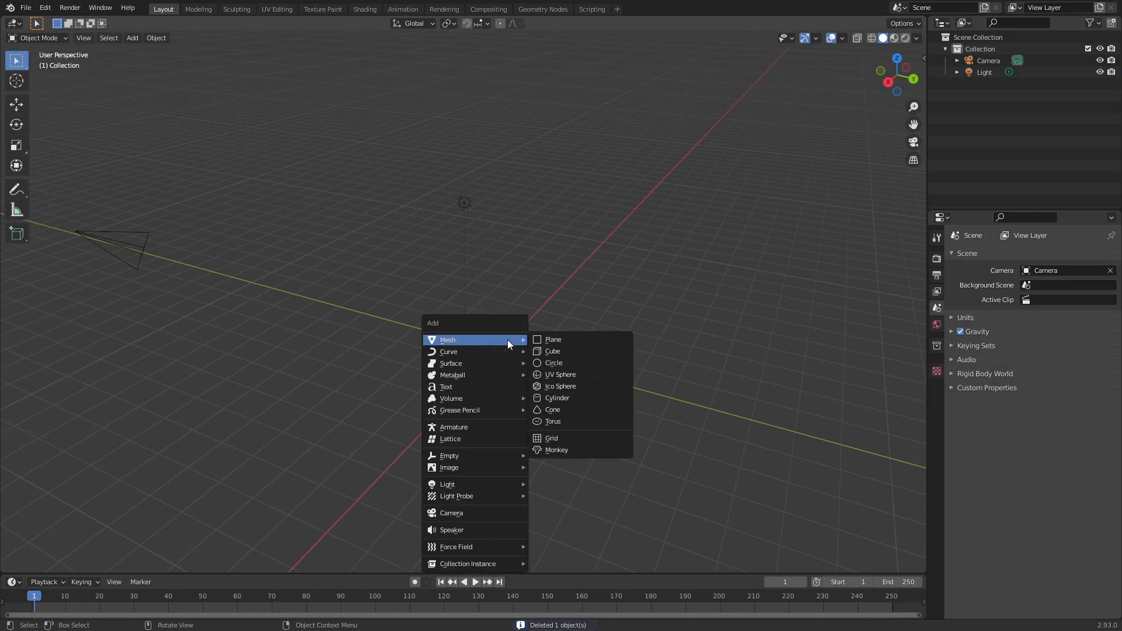
pyautogui.click(585, 396)
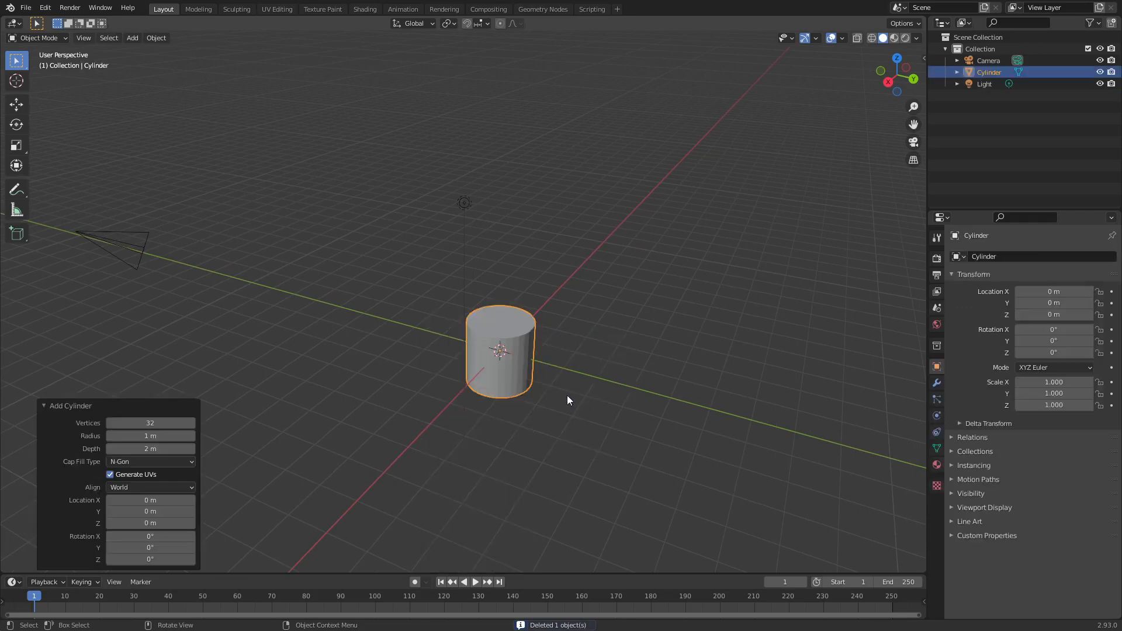
pyautogui.click(158, 423)
pyautogui.write('6')
pyautogui.press('Return')
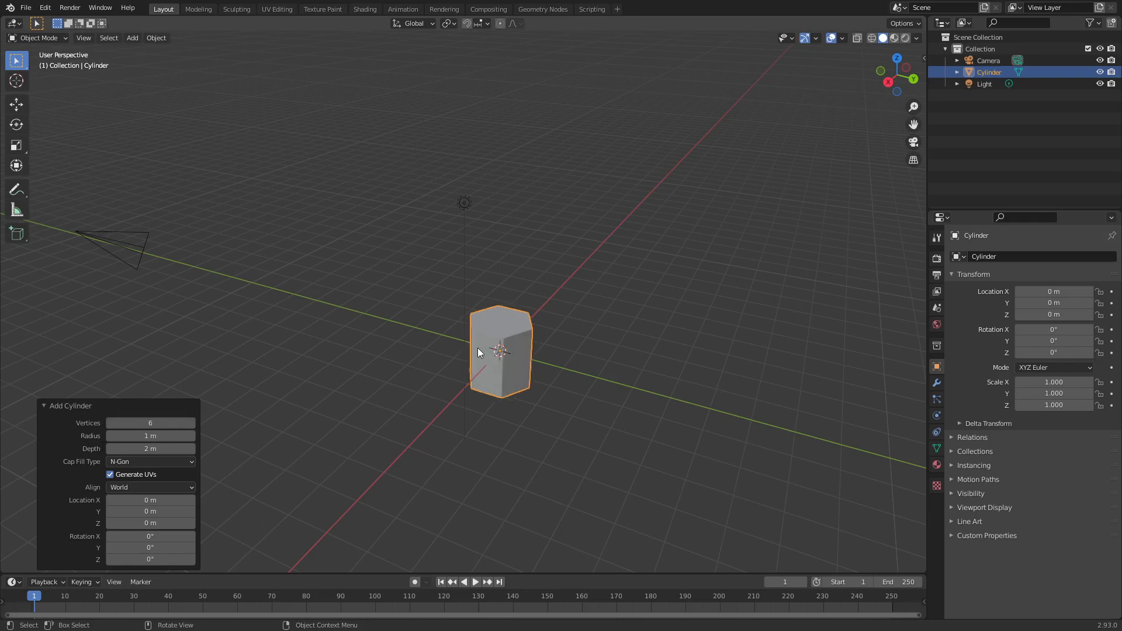
# - Set the six-sided cylinder's radius to 2 m and back to 1 m
pyautogui.click(151, 436)
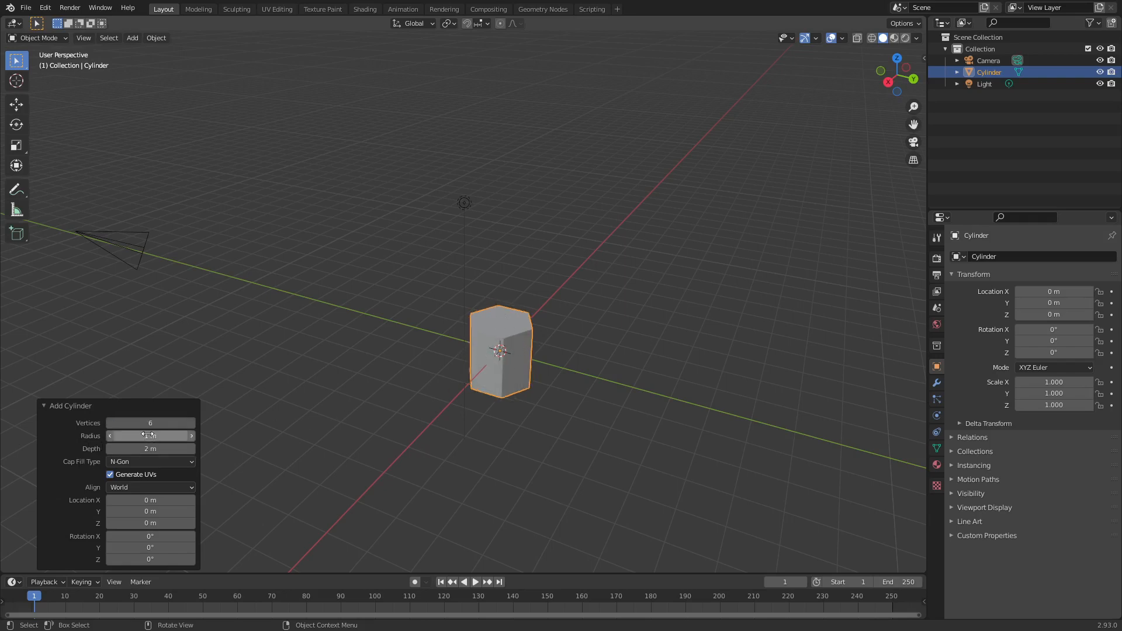
pyautogui.write('2')
pyautogui.press('Return')
pyautogui.click(150, 436)
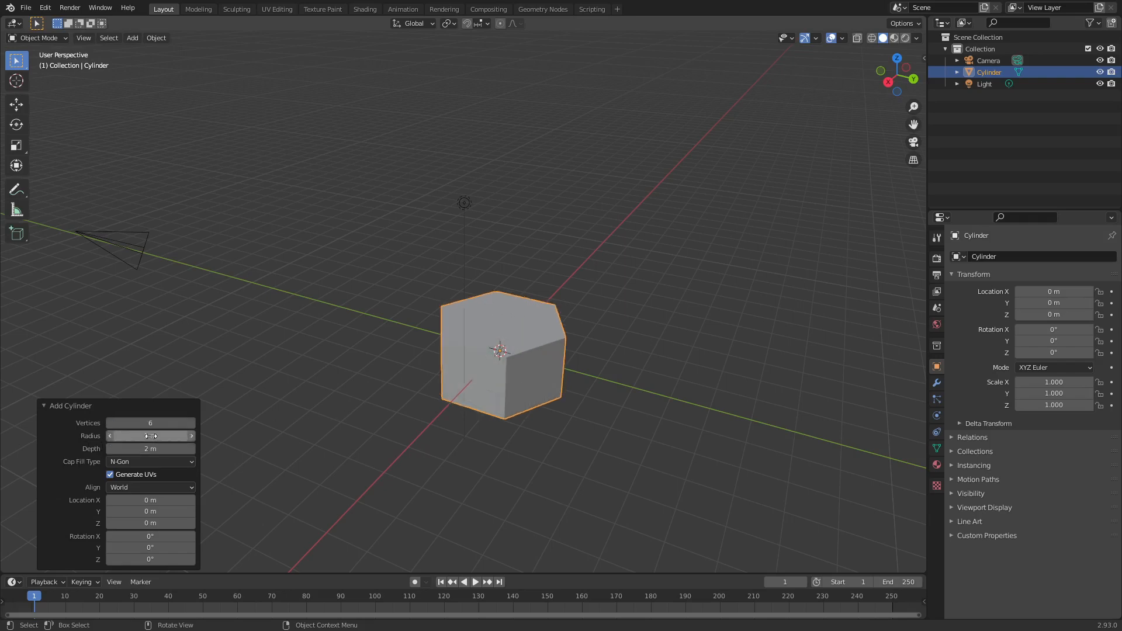
pyautogui.write('1')
pyautogui.press('Return')
# - Delete the six-sided cylinder and add a cube mesh at the world origin
pyautogui.click(499, 380)
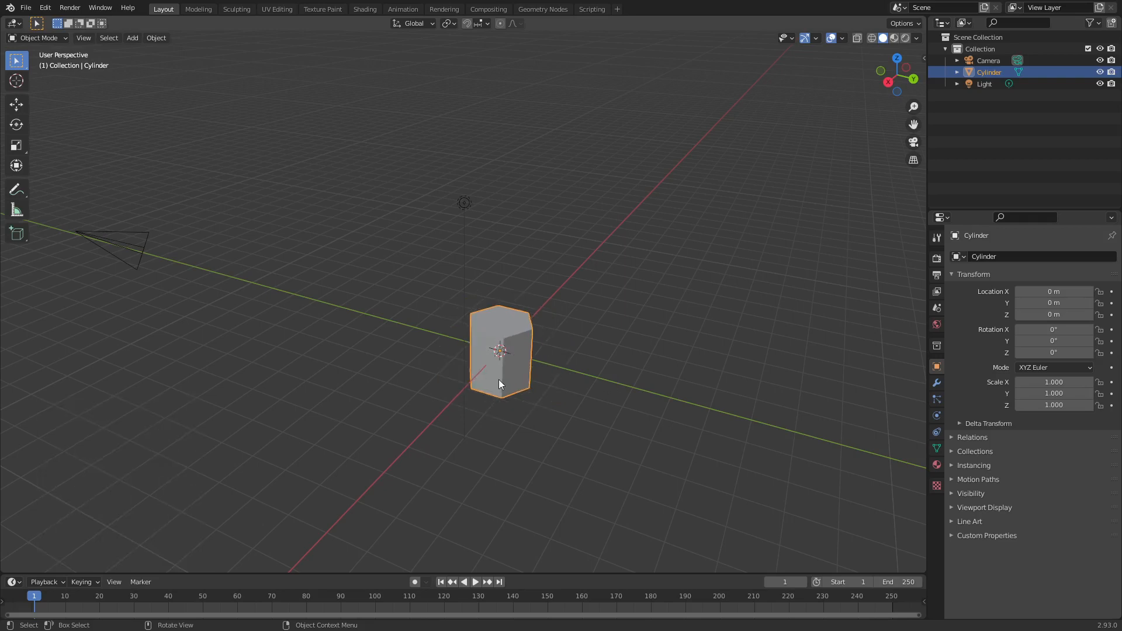
pyautogui.press('x')
pyautogui.click(499, 379)
pyautogui.hotkey('shift', 'a')
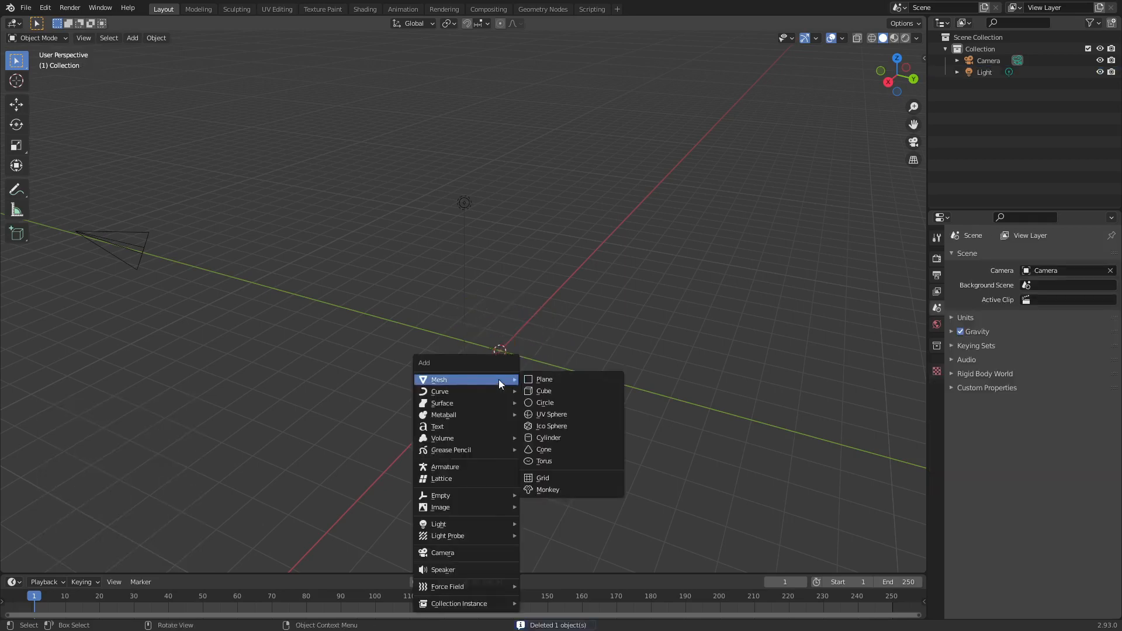
pyautogui.click(552, 388)
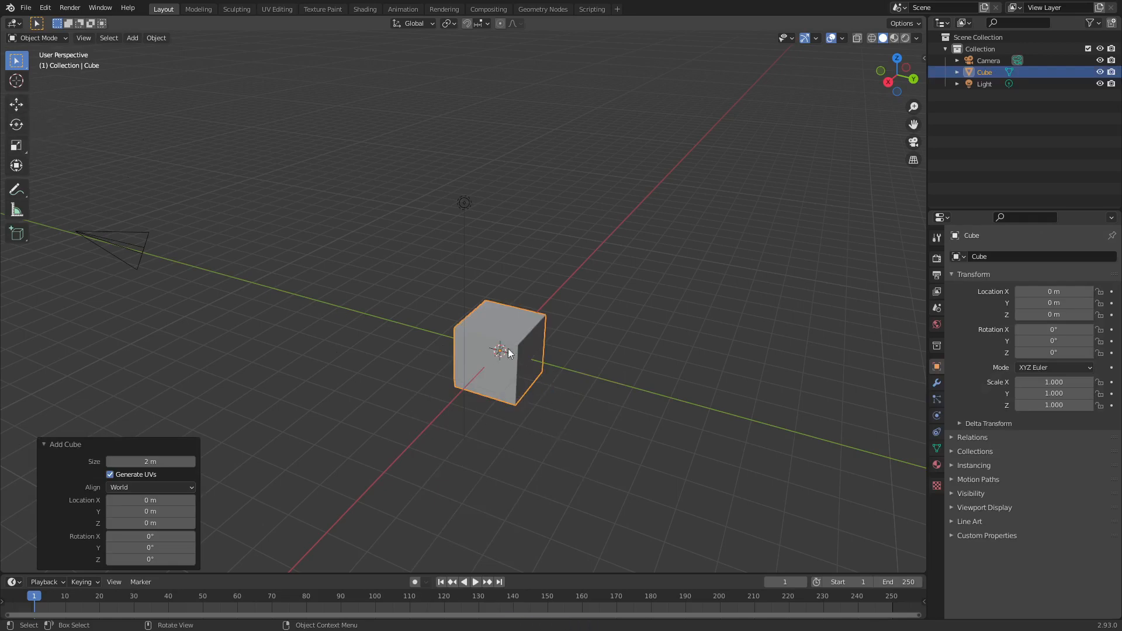
# - Deselect everything, go through the Move, Rotate and Scale tools, and select the cube to examine its Scale and Rotate gizmos
pyautogui.hotkey('alt', 'a')
pyautogui.click(11, 110)
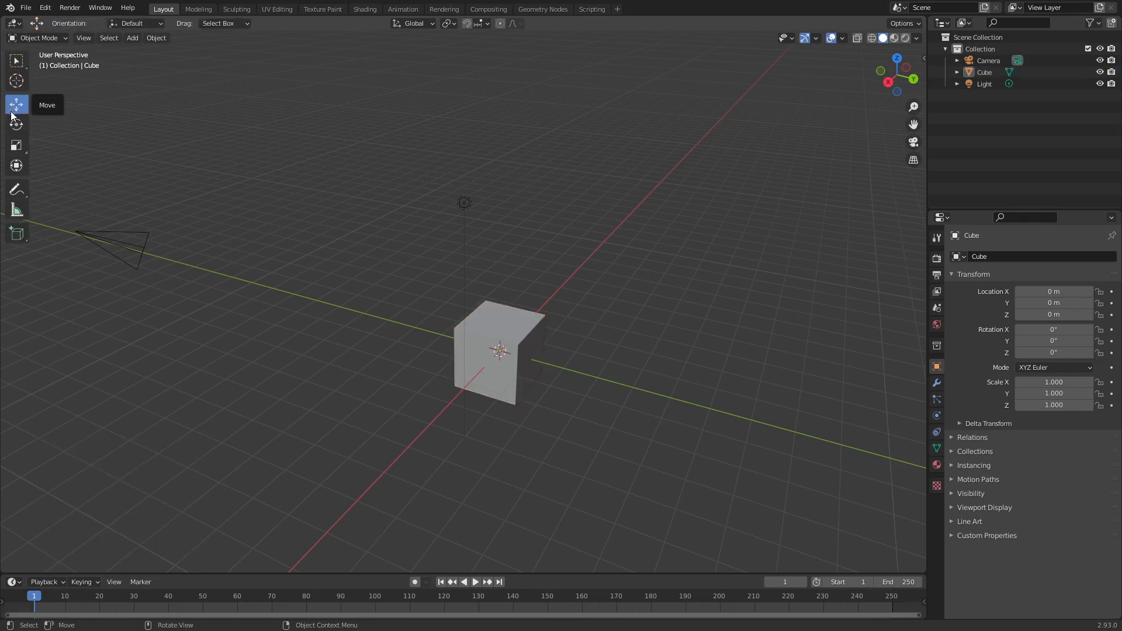
pyautogui.click(16, 125)
pyautogui.click(19, 142)
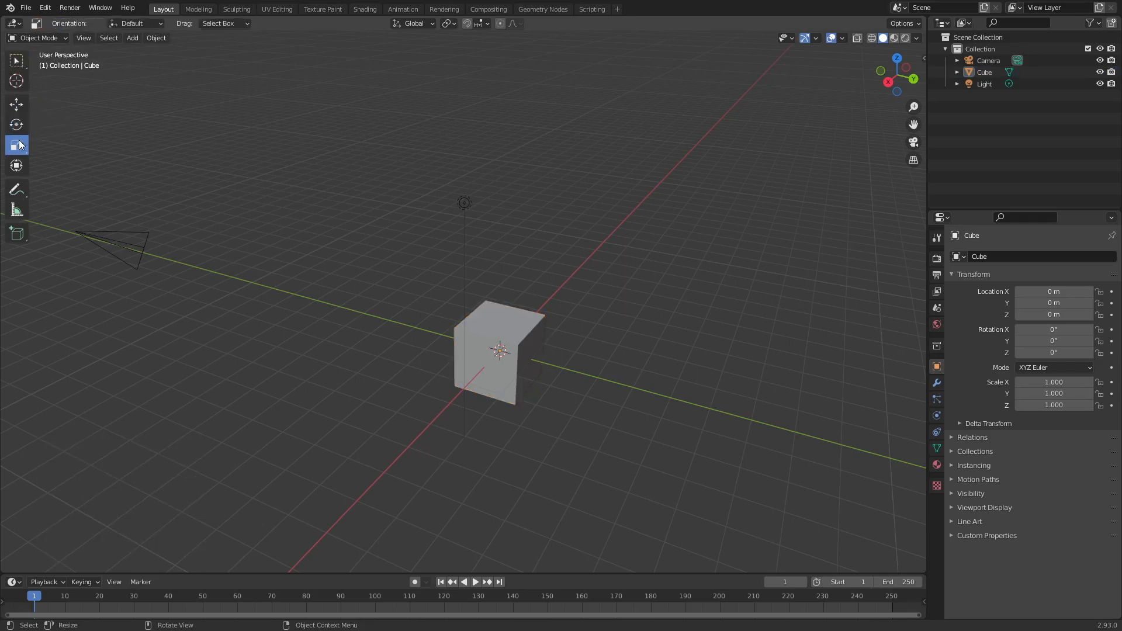
pyautogui.click(478, 356)
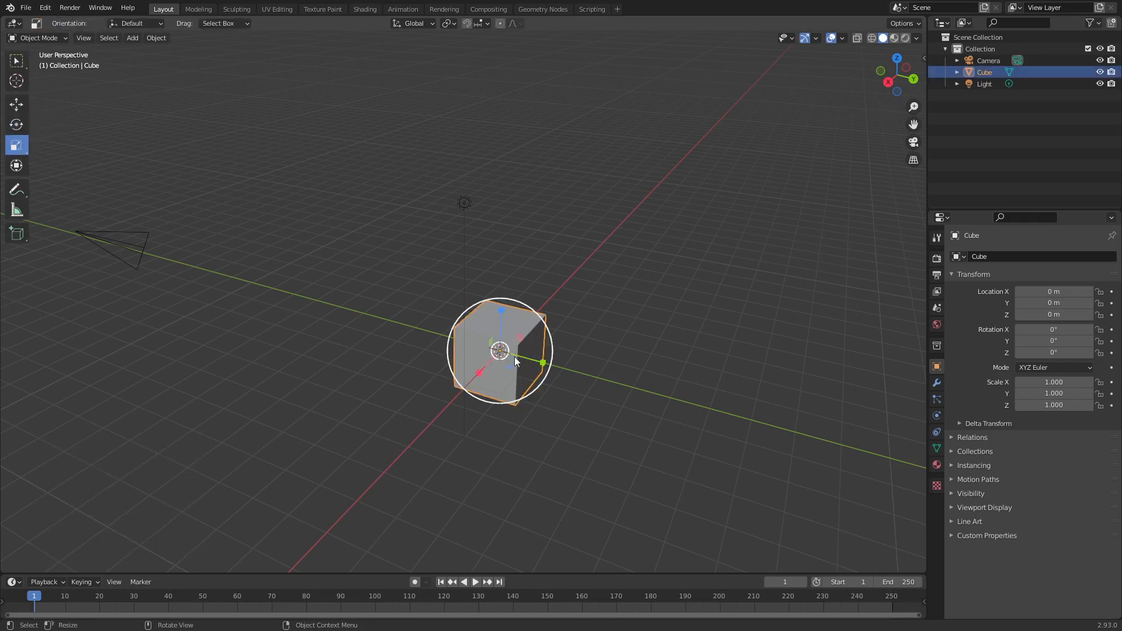
pyautogui.click(23, 124)
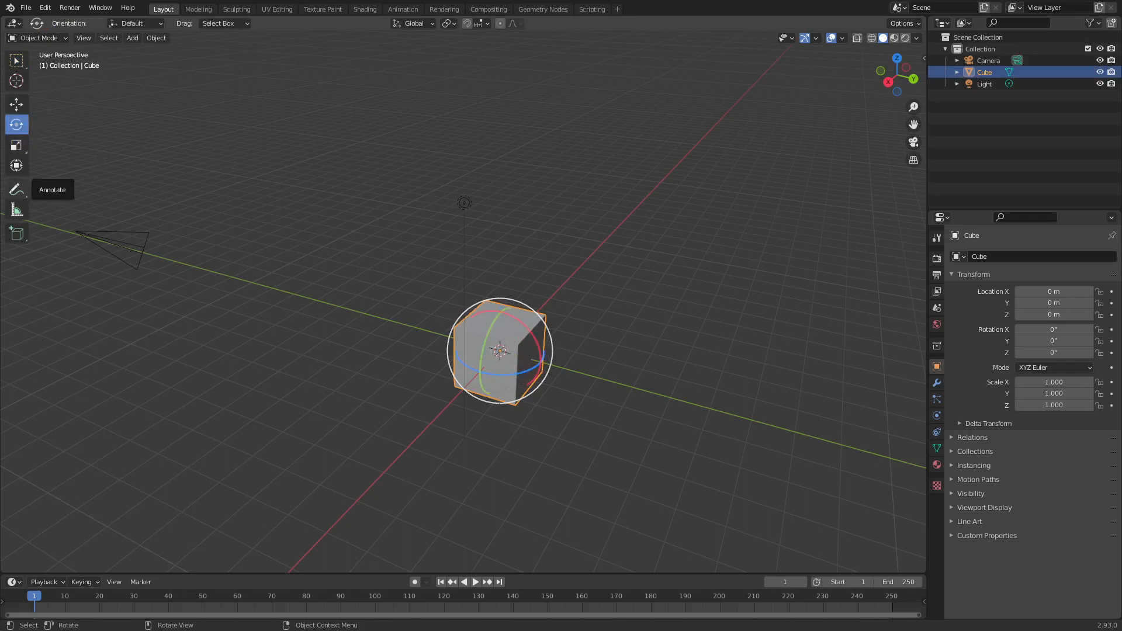
# - Try moving the cube along the Y axis with the Move tool's gizmo, undo the move, and return to the Select Box tool
pyautogui.click(16, 104)
pyautogui.moveTo(537, 366); pyautogui.dragTo(491, 365)
pyautogui.hotkey('ctrl', 'z')
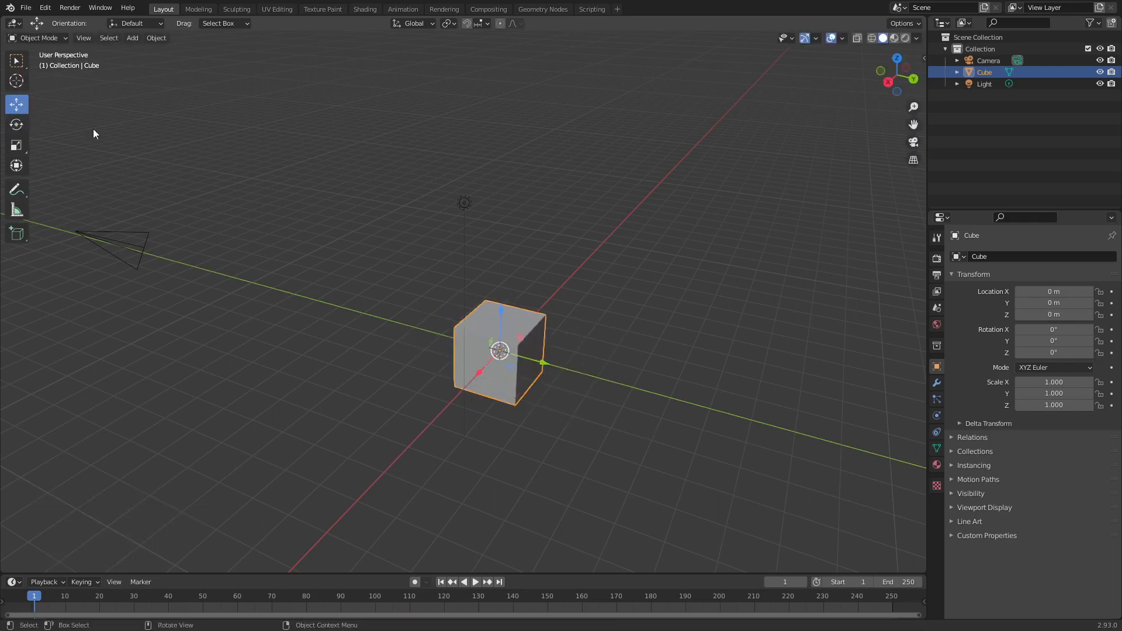
pyautogui.click(17, 66)
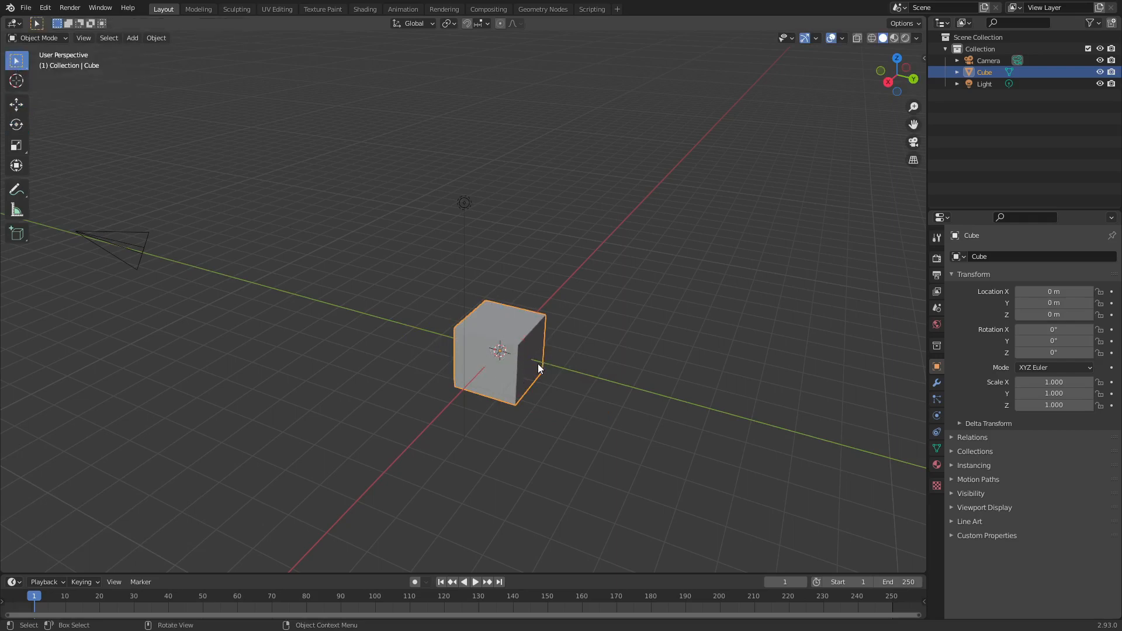
# - Try free Move, Rotate and Scale transforms on the cube, cancelling each one
pyautogui.press('g')
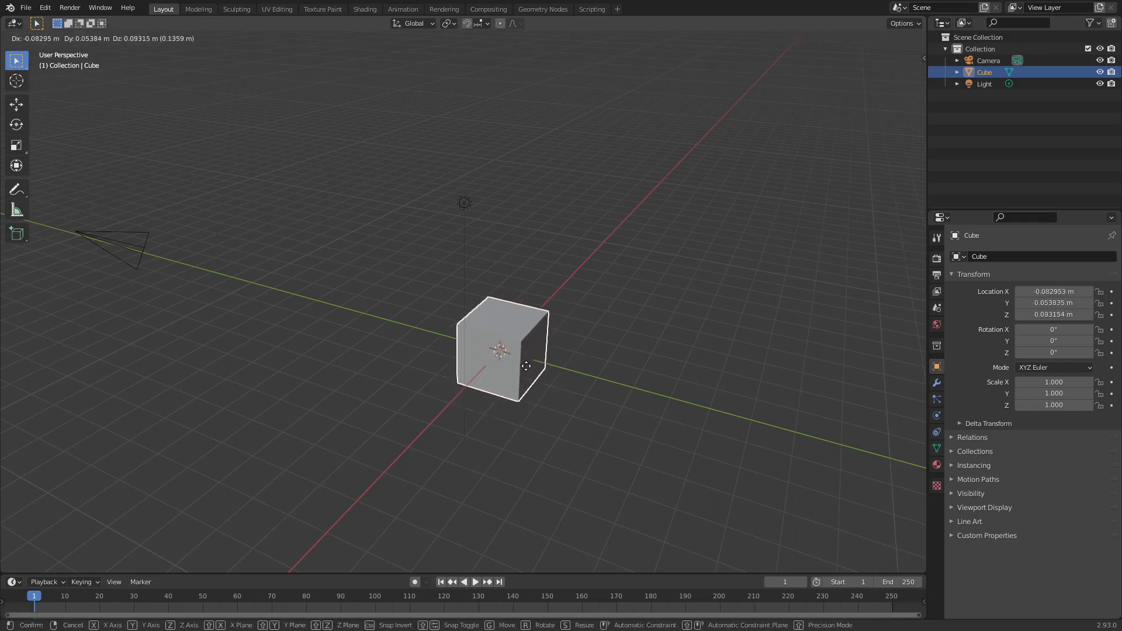
pyautogui.press('Escape')
pyautogui.press('r')
pyautogui.press('Escape')
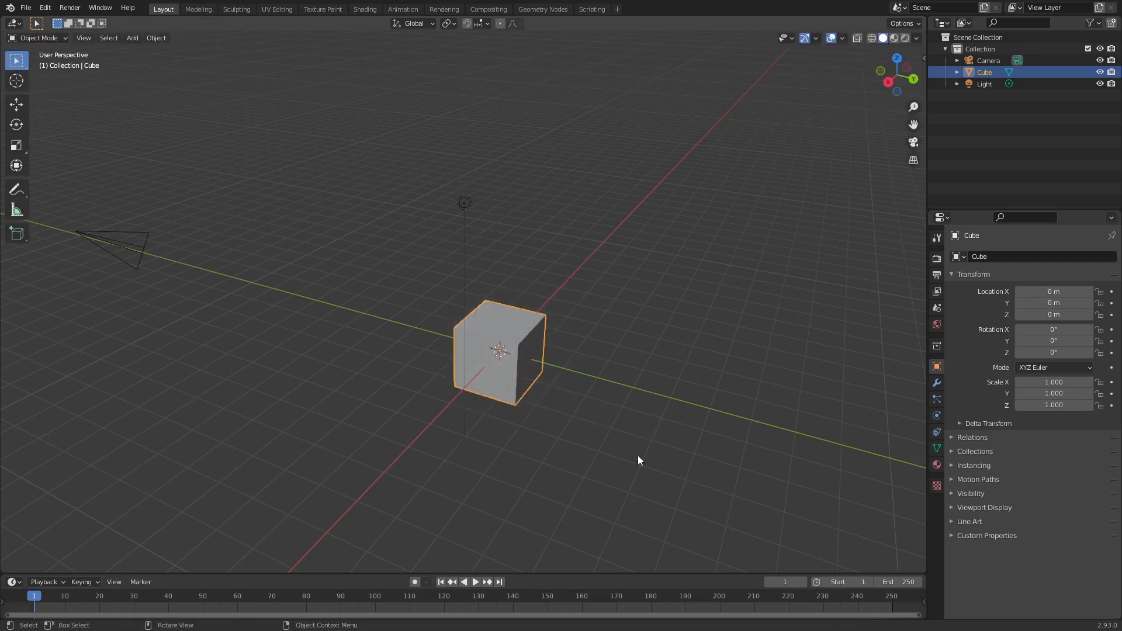
pyautogui.press('g')
pyautogui.press('Escape')
pyautogui.press('s')
pyautogui.press('Escape')
# - Try moving the cube about -6.2 m along the global X axis, and cancel the move
pyautogui.press('g')
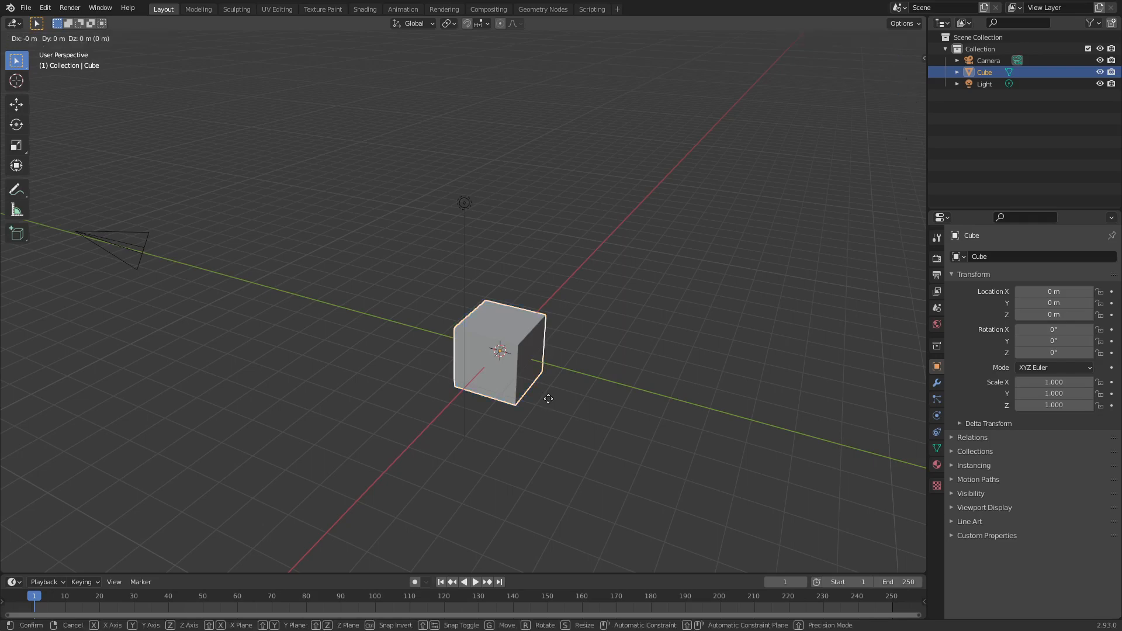
pyautogui.press('x')
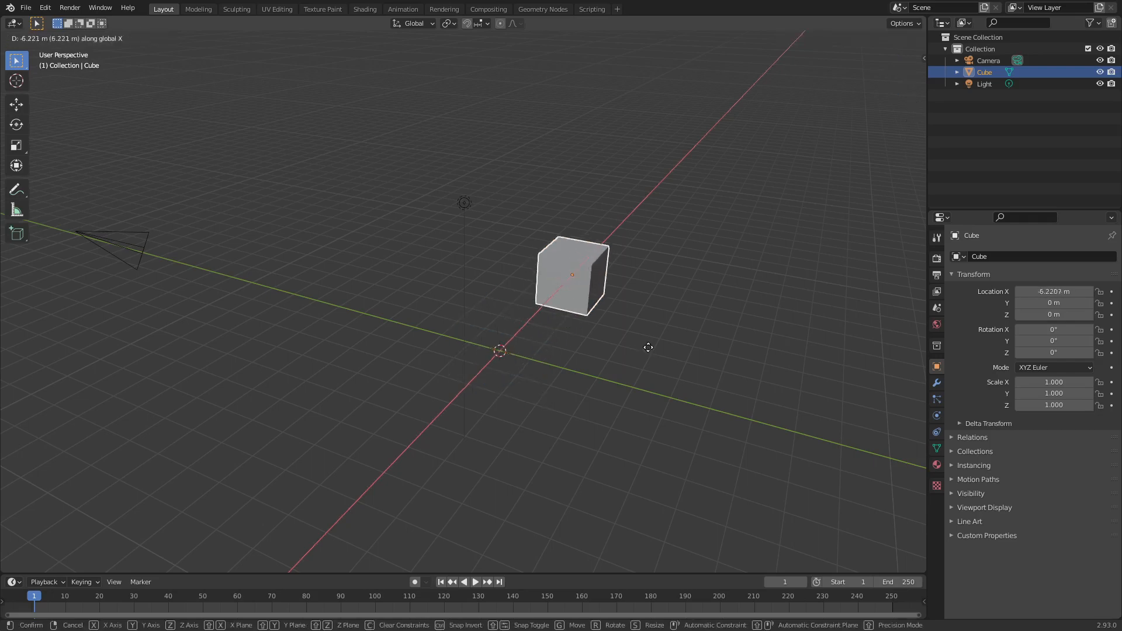
pyautogui.rightClick(574, 398)
# - Try moving the cube along the Y axis and along the Z axis, cancelling each move
pyautogui.press('g')
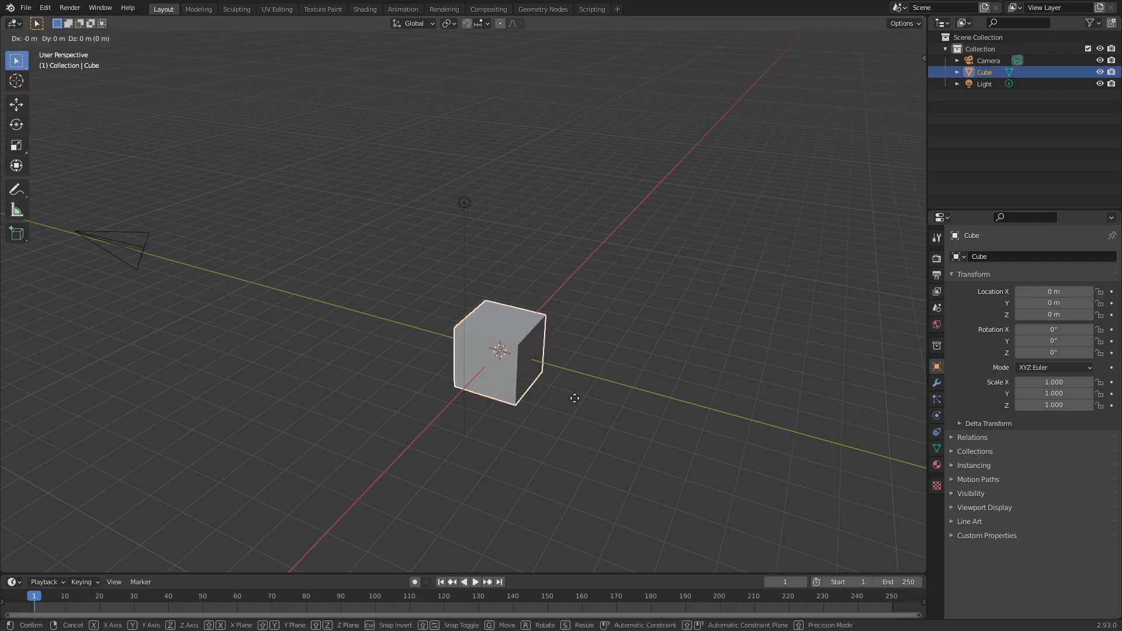
pyautogui.press('y')
pyautogui.rightClick(616, 436)
pyautogui.press('g')
pyautogui.press('z')
pyautogui.rightClick(542, 362)
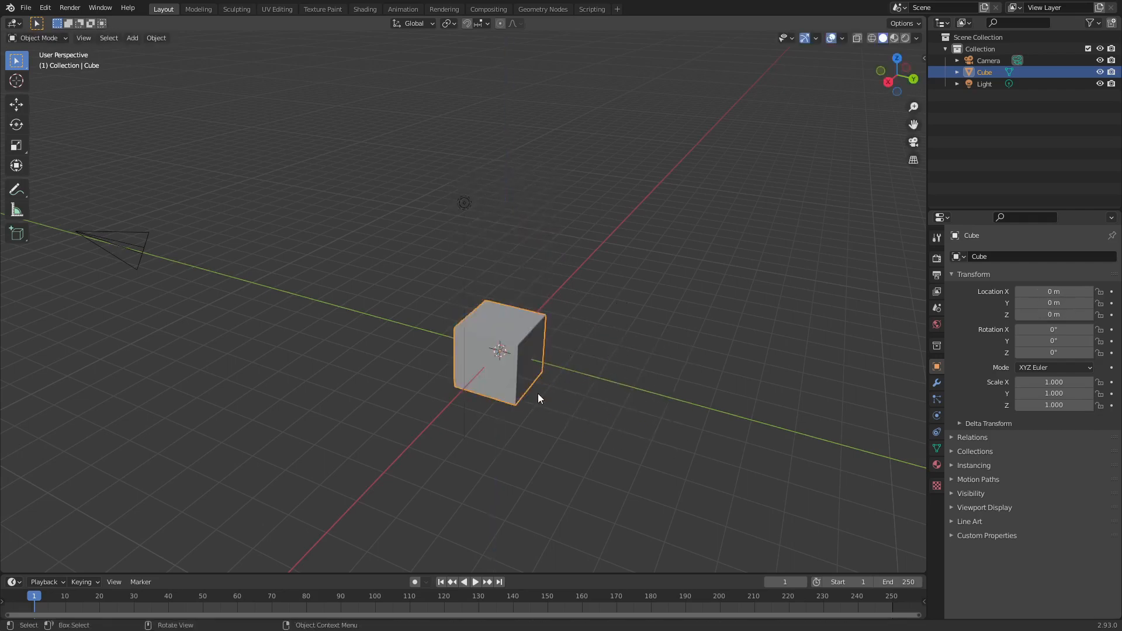
# - Try a single move of the cube, switching its constraint among the global X, Y and Z axes, and cancel it
pyautogui.press('g')
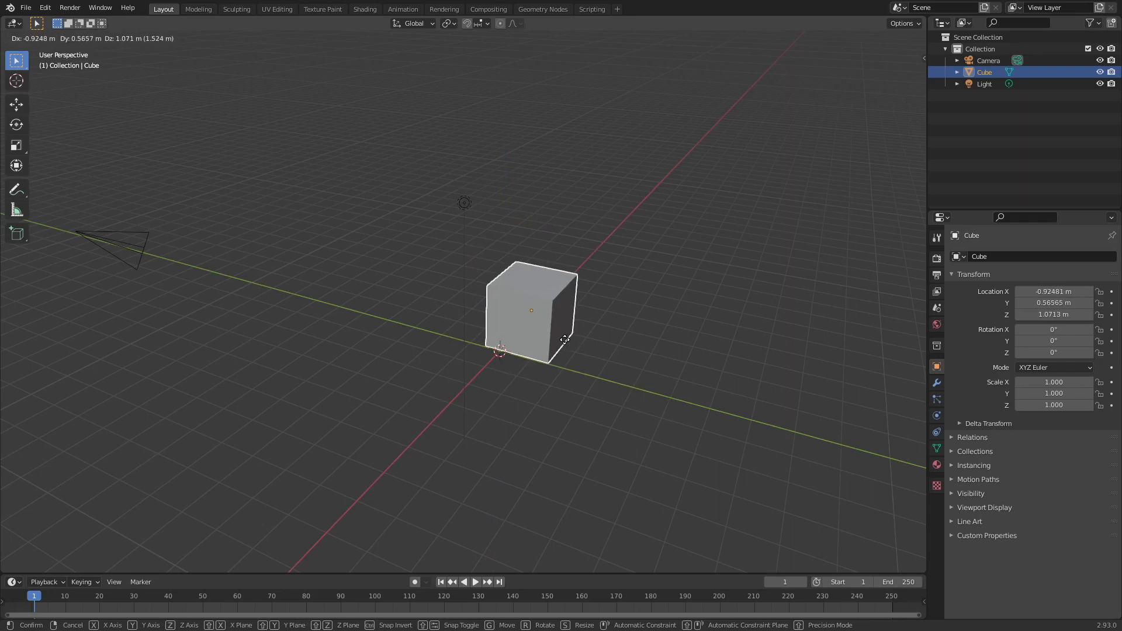
pyautogui.press('x')
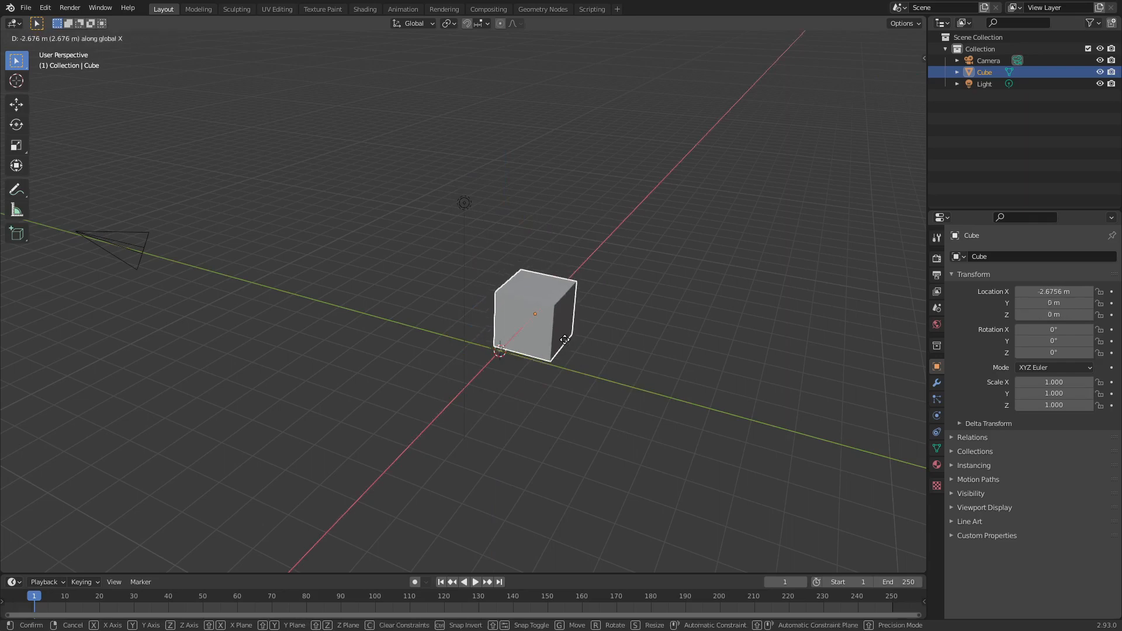
pyautogui.press('y')
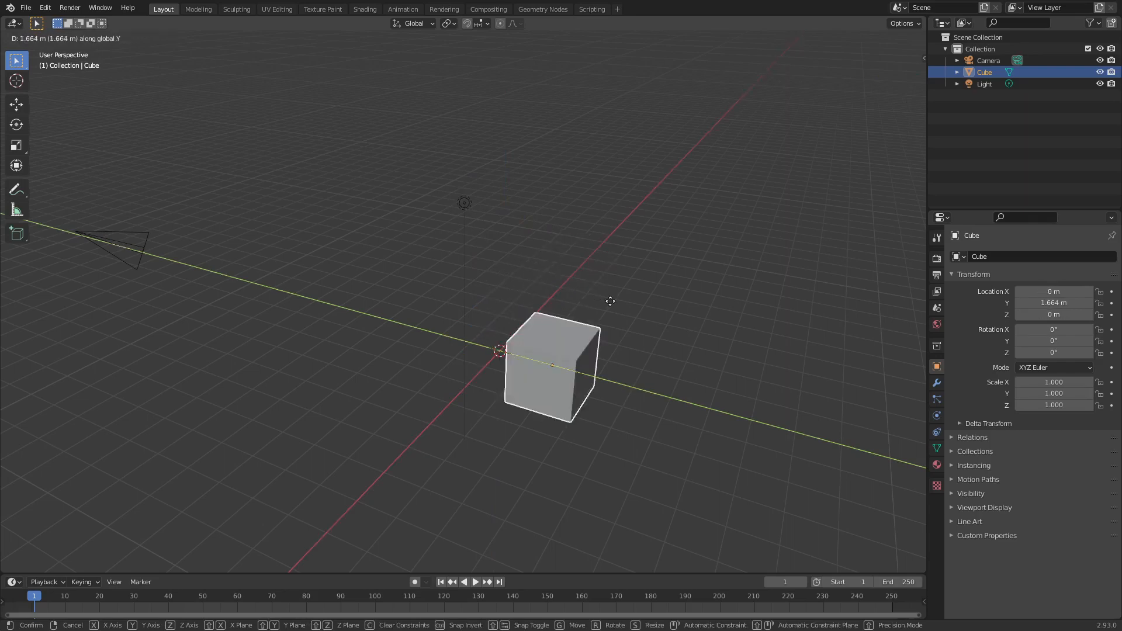
pyautogui.press('z')
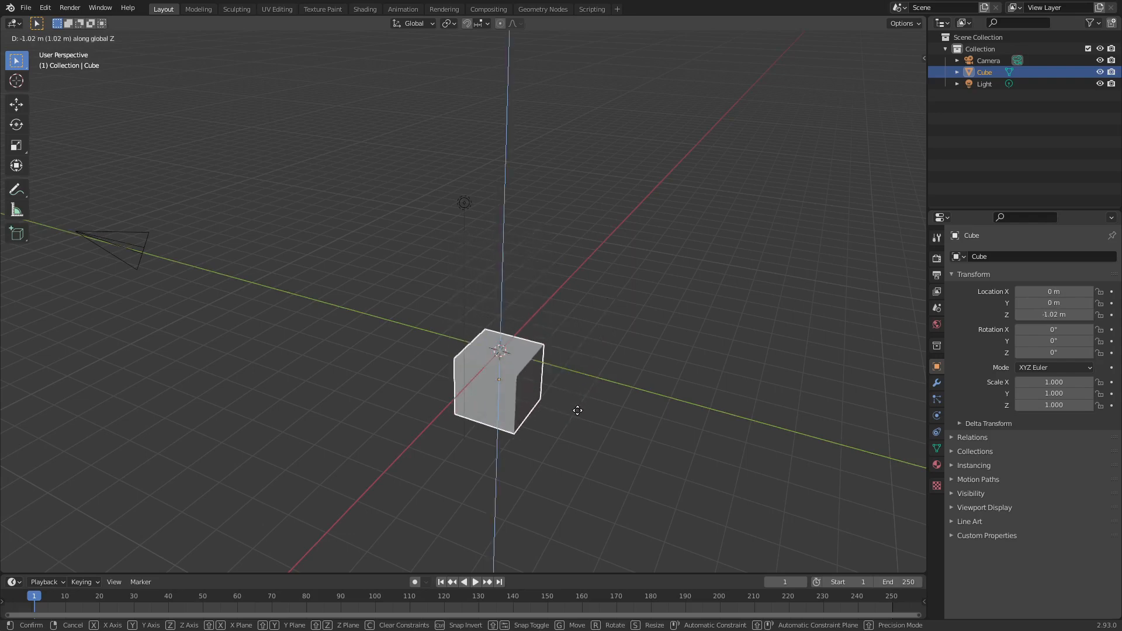
pyautogui.press('y')
pyautogui.press('z')
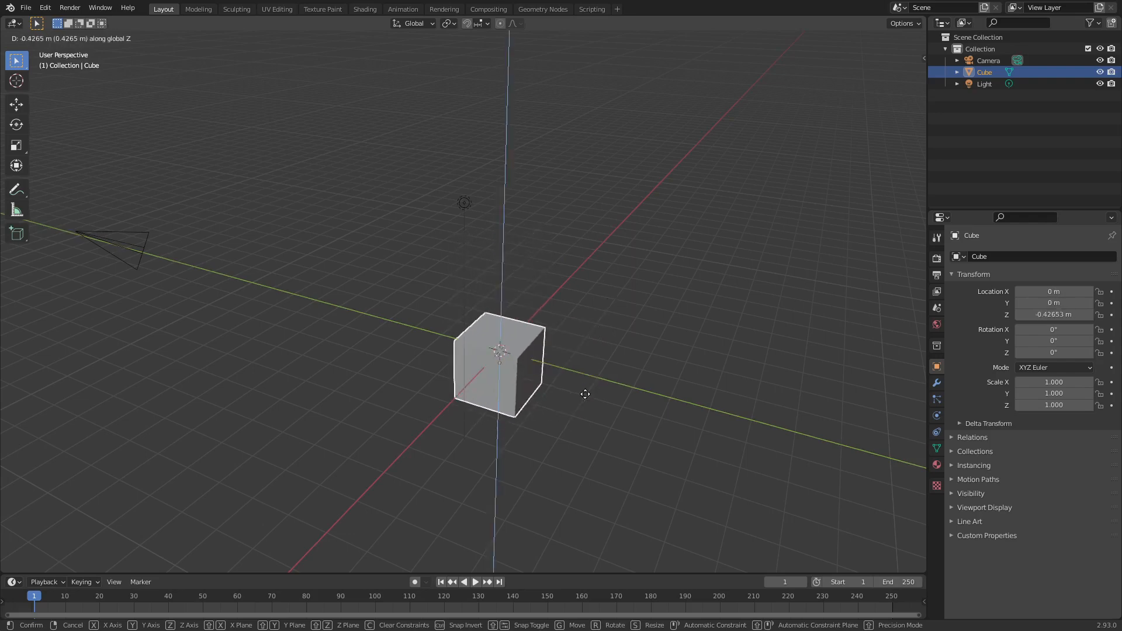
pyautogui.press('x')
pyautogui.press('Escape')
# - Try rotating the cube about the global X axis and scaling it along X, cancelling both transforms
pyautogui.press('r')
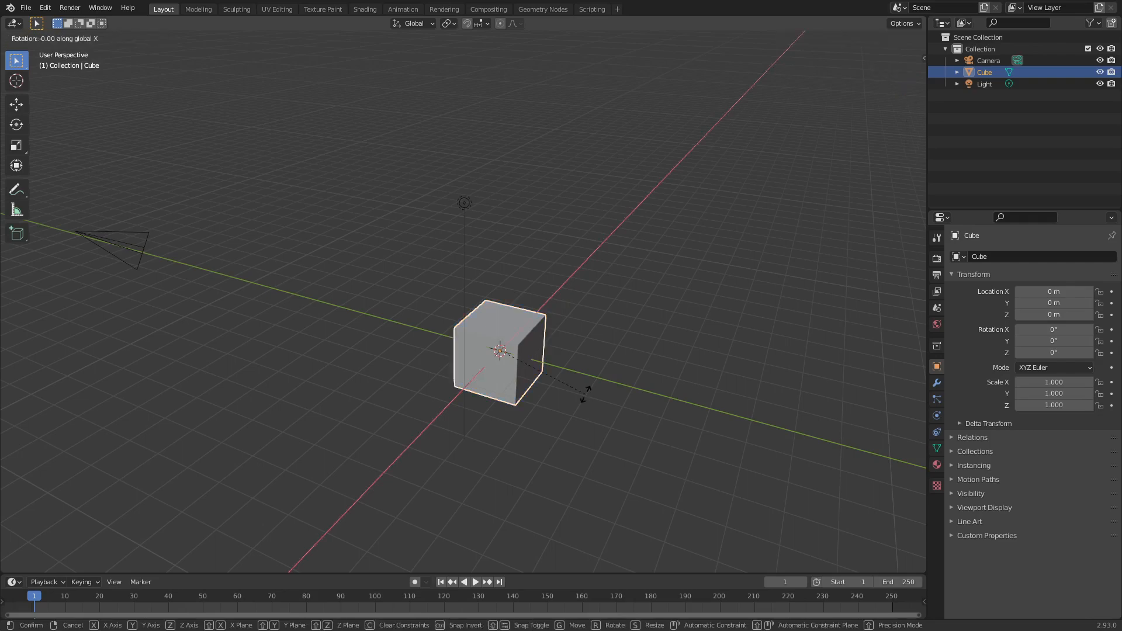
pyautogui.press('x')
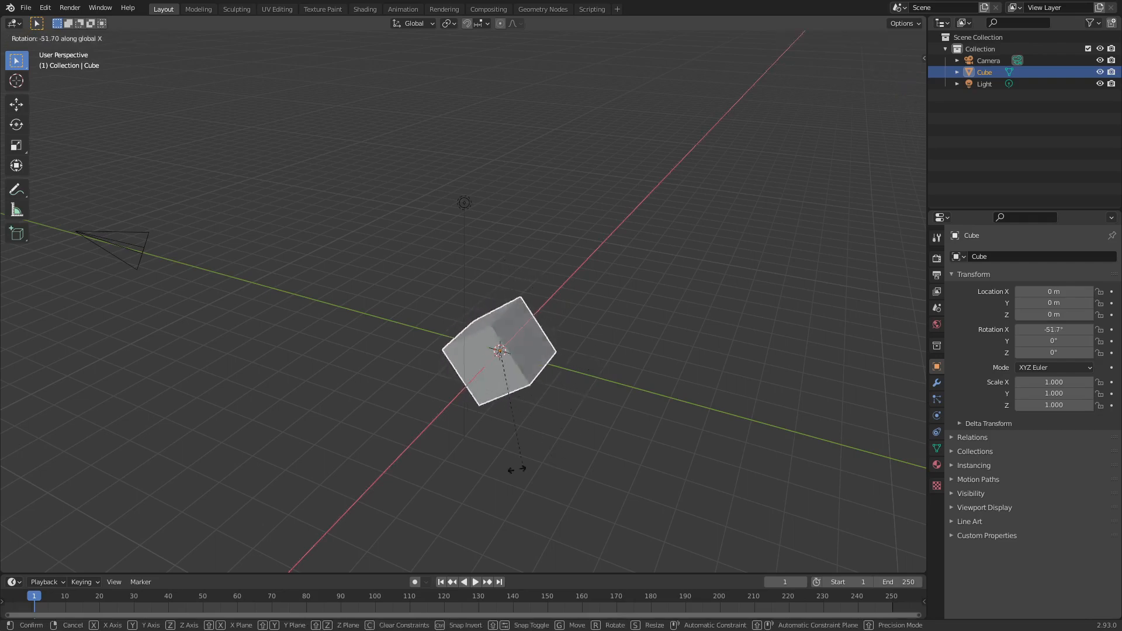
pyautogui.rightClick(544, 375)
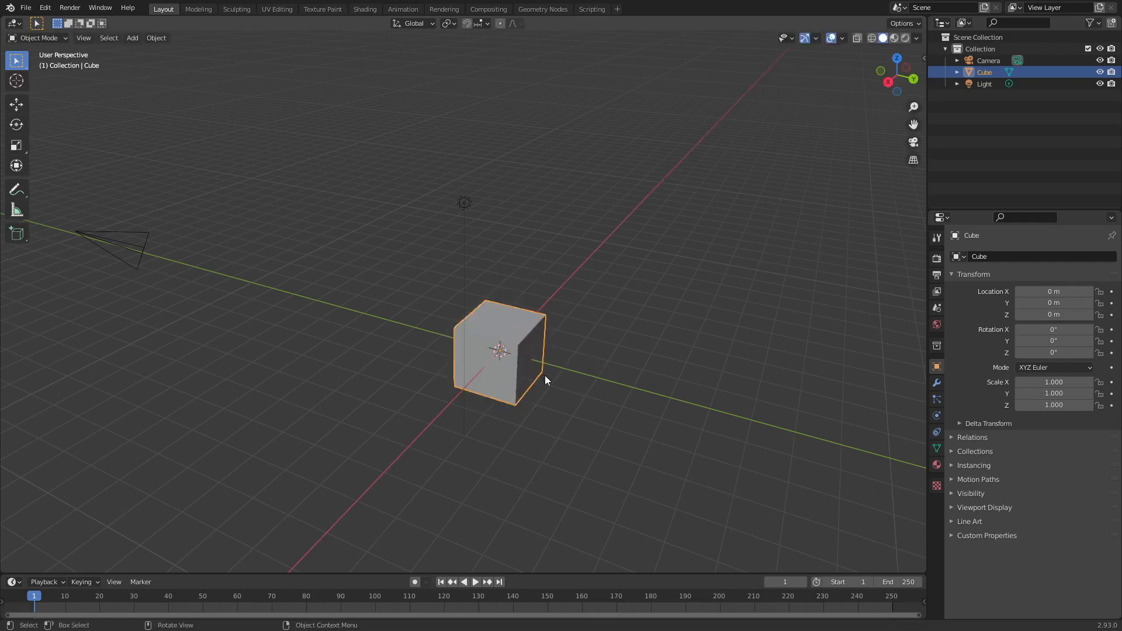
pyautogui.press('s')
pyautogui.press('x')
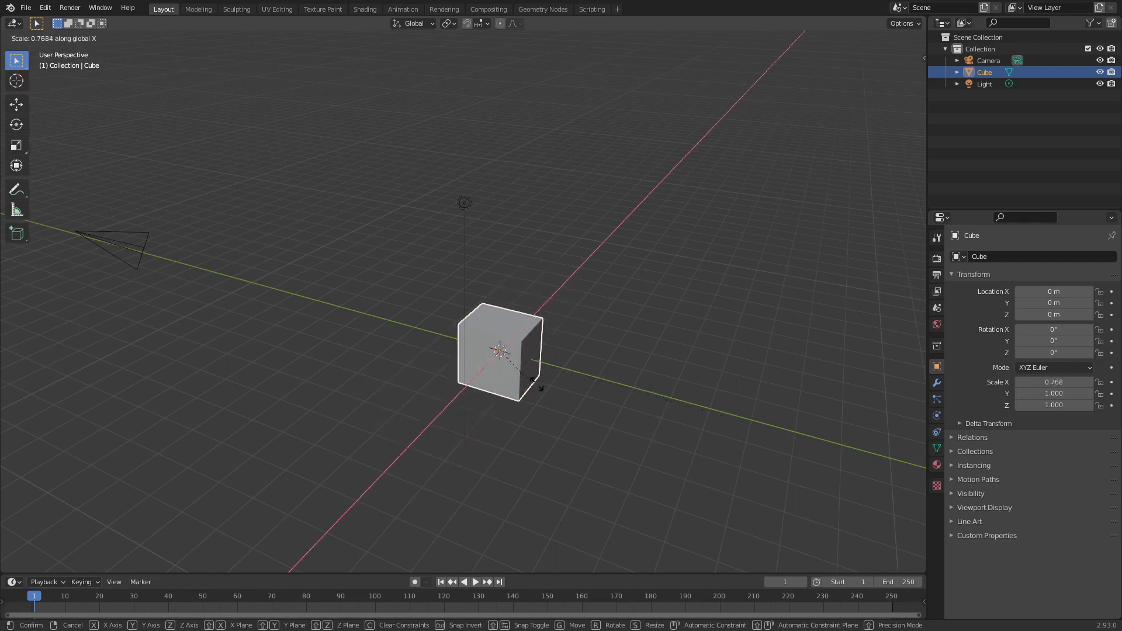
pyautogui.rightClick(594, 406)
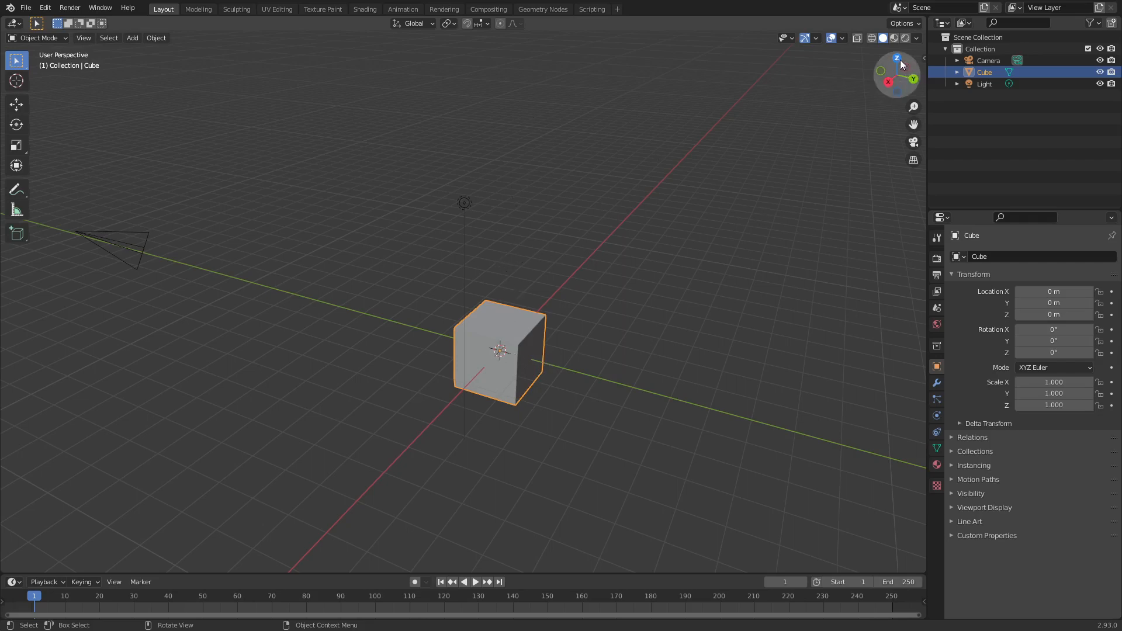
# - Try moving the cube with the global Z axis locked and with the Y axis locked, and cancel the move
pyautogui.press('g')
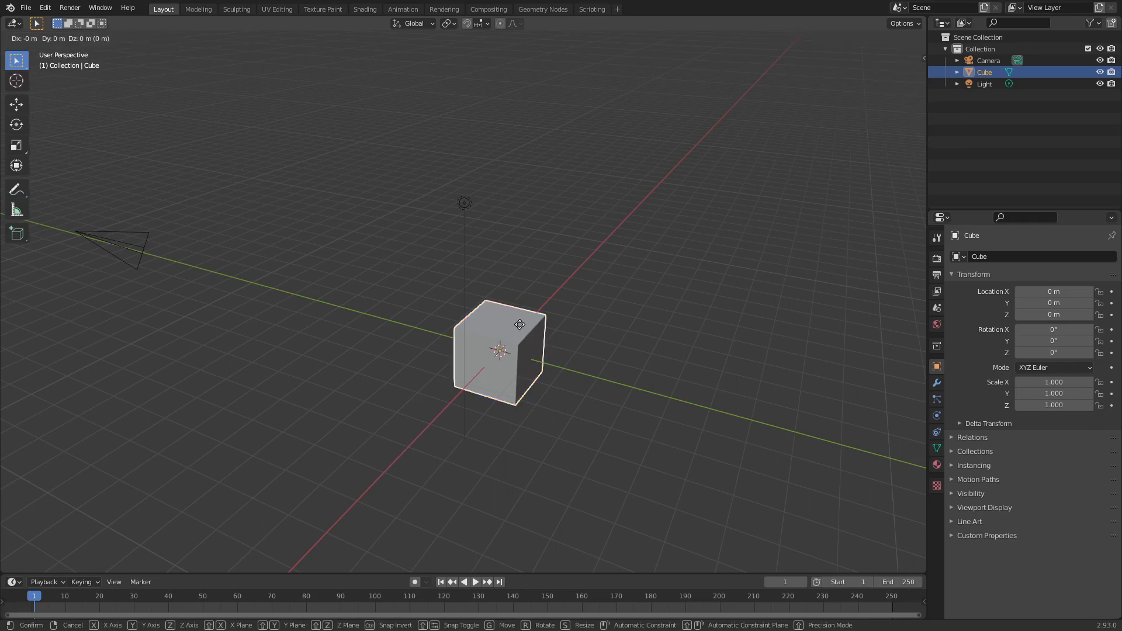
pyautogui.hotkey('shift', 'z')
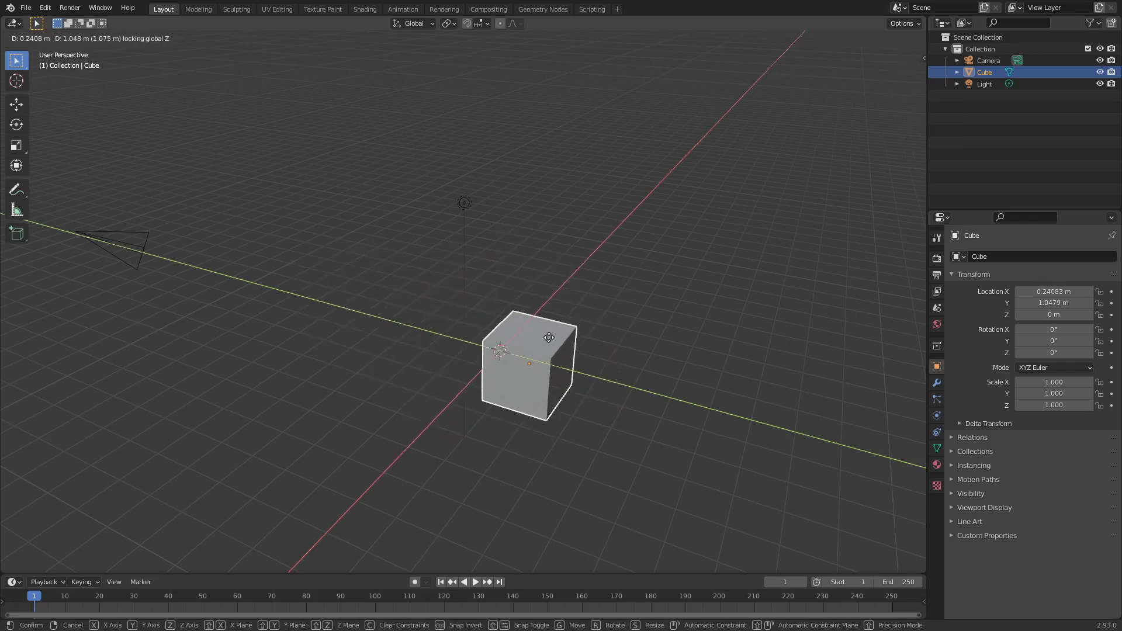
pyautogui.hotkey('shift', 'y')
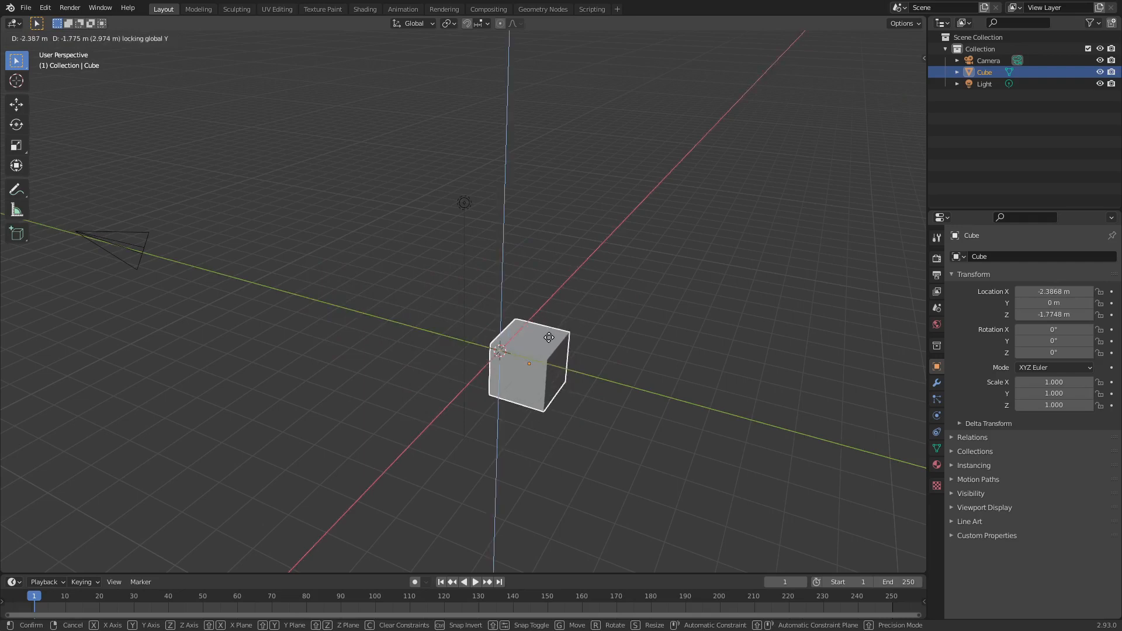
pyautogui.press('Escape')
# - Try scaling the cube by about 4.5 in X and Y with the Z axis locked, and cancel the scaling
pyautogui.press('s')
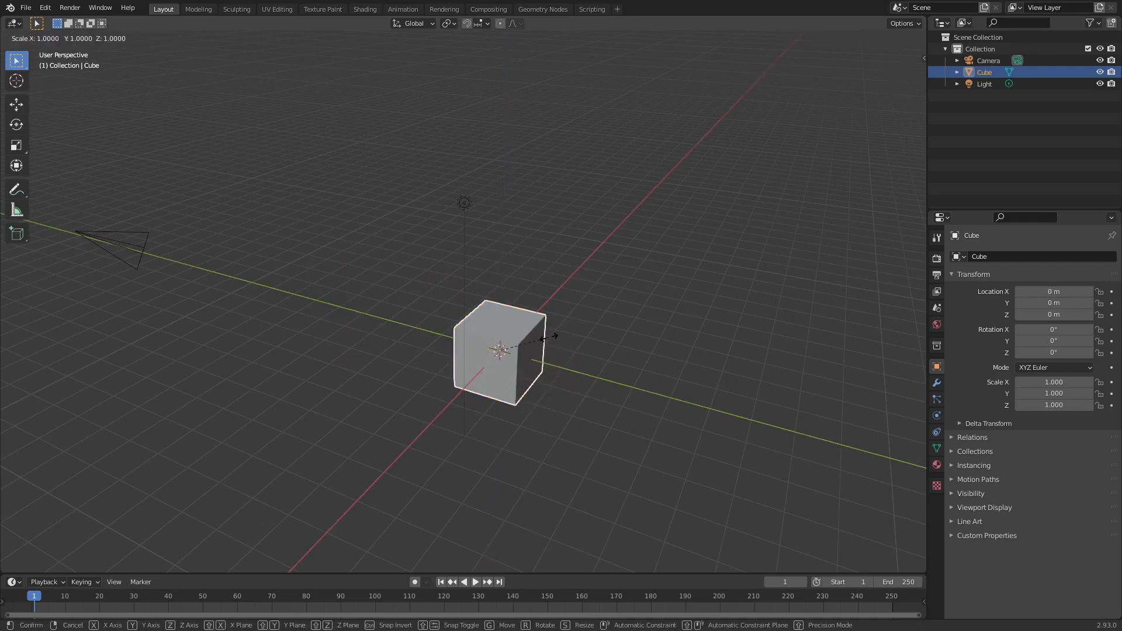
pyautogui.hotkey('shift', 'z')
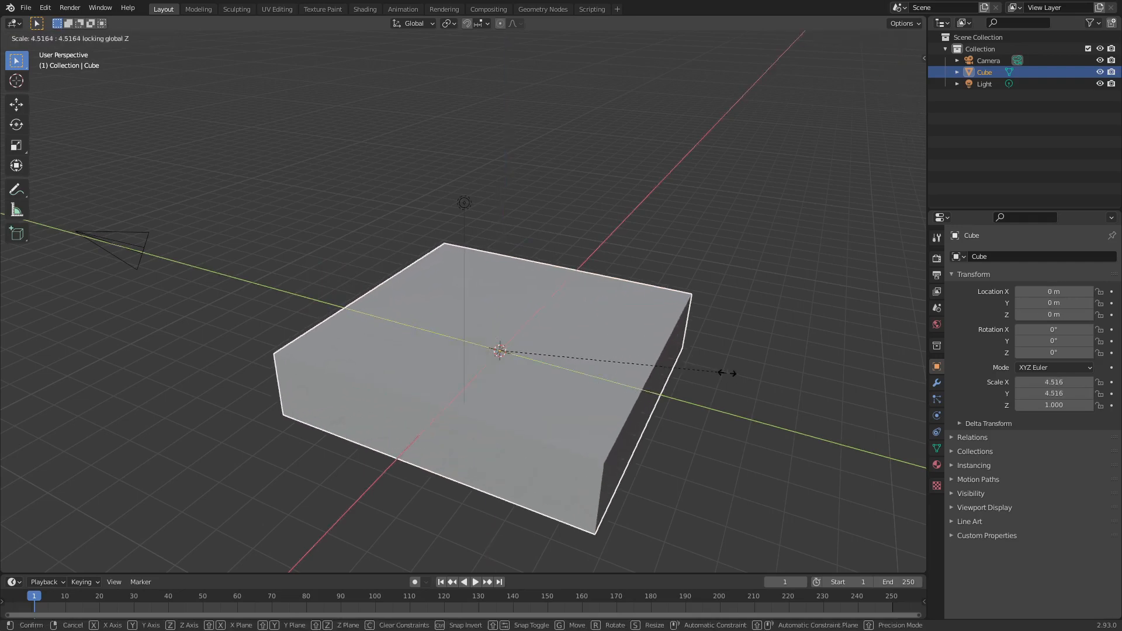
pyautogui.press('Escape')
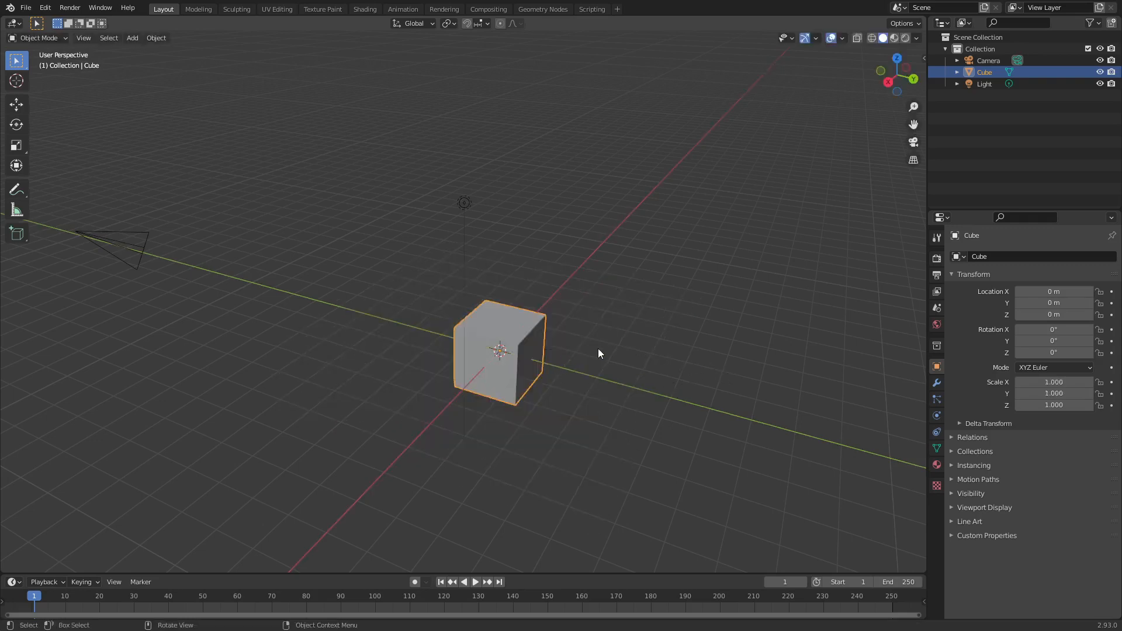
# - Try rotating the cube exactly 45° and -45° about the global X axis, cancelling each rotation
pyautogui.press('r')
pyautogui.press('x')
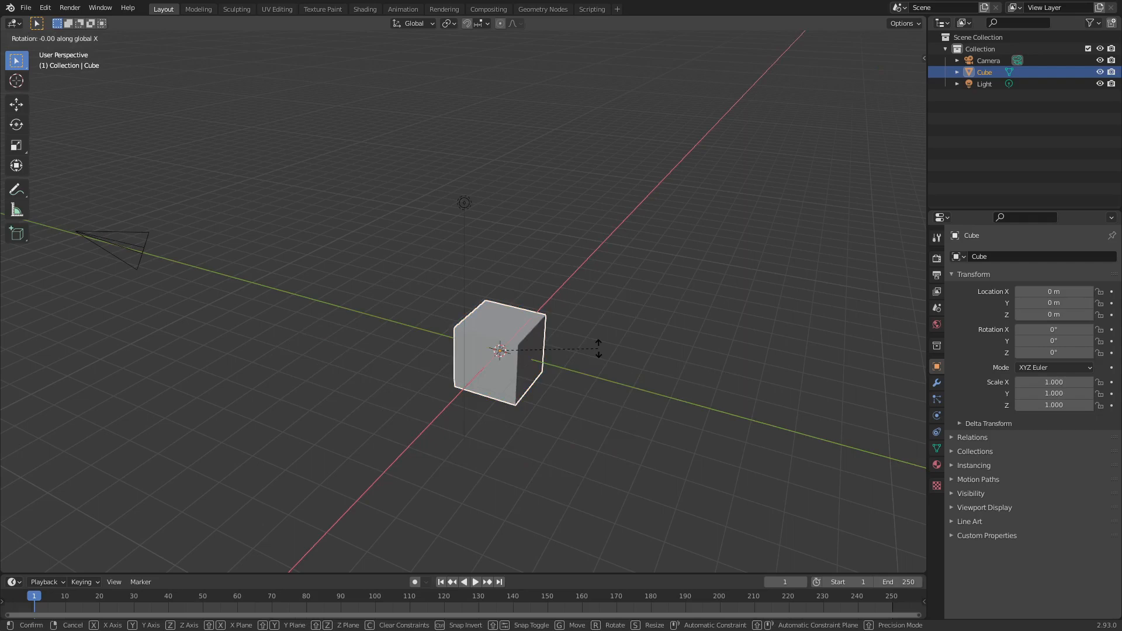
pyautogui.write('45')
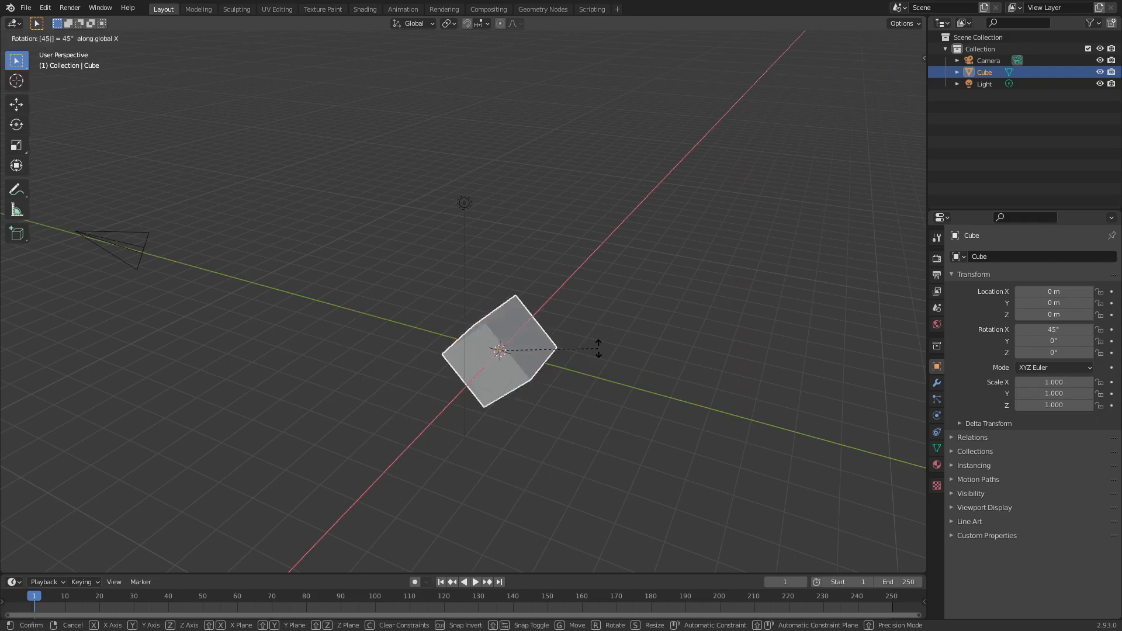
pyautogui.press('Escape')
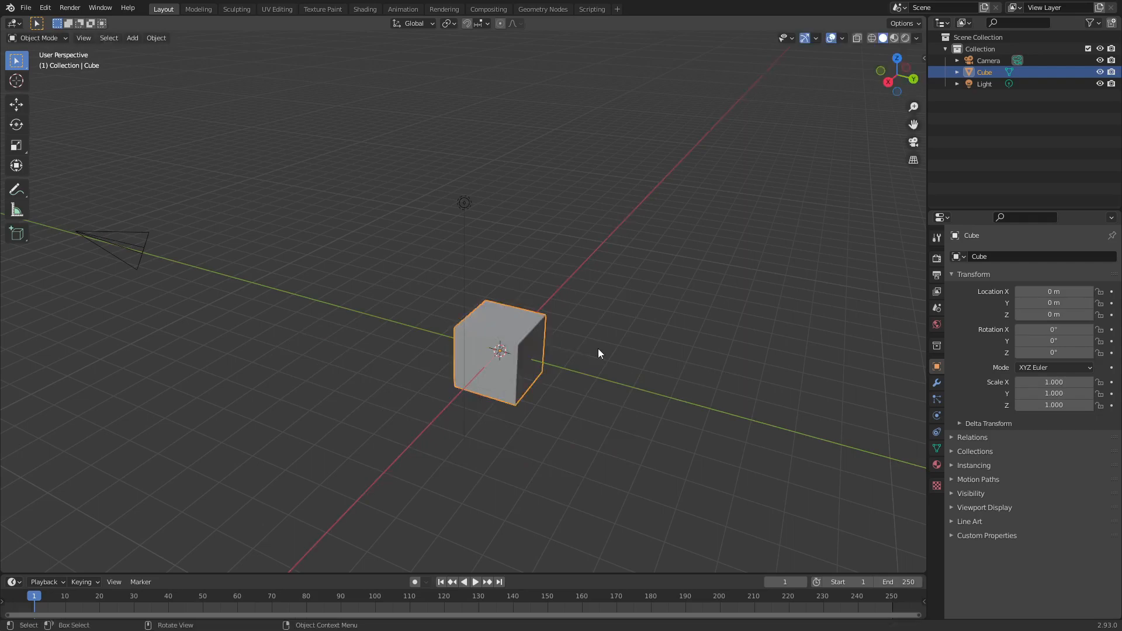
pyautogui.write('rx')
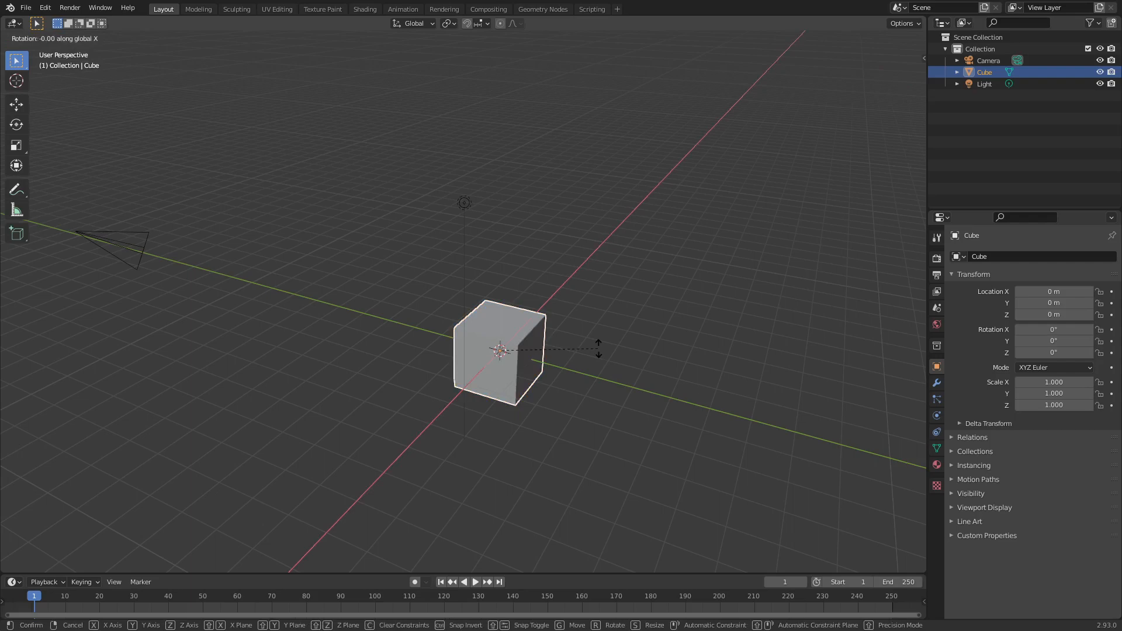
pyautogui.write('-45')
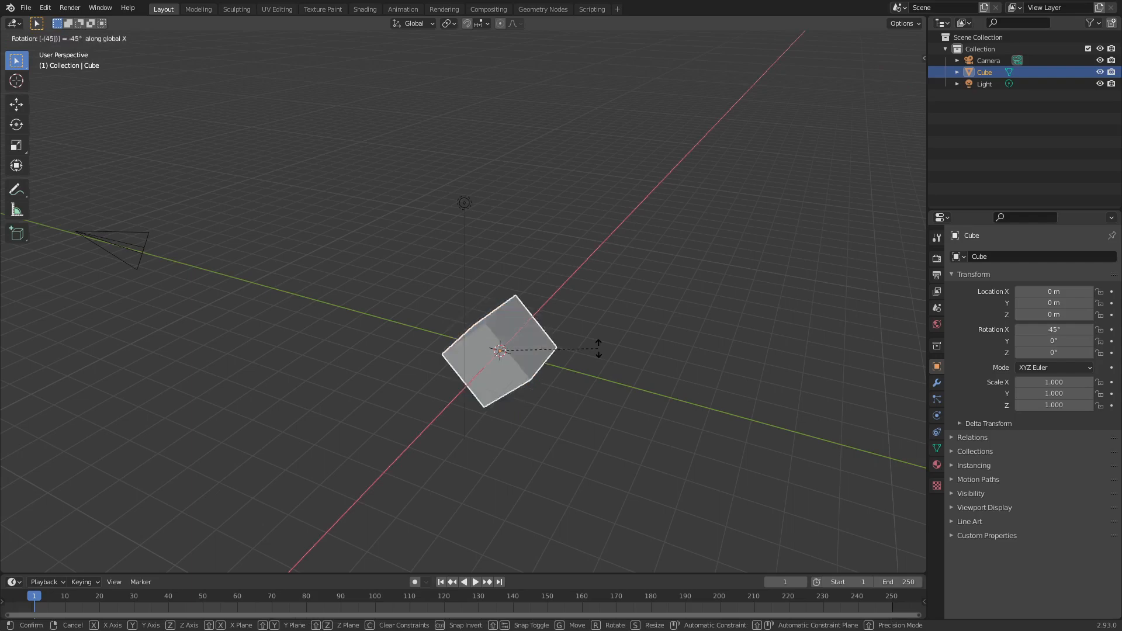
pyautogui.press('Escape')
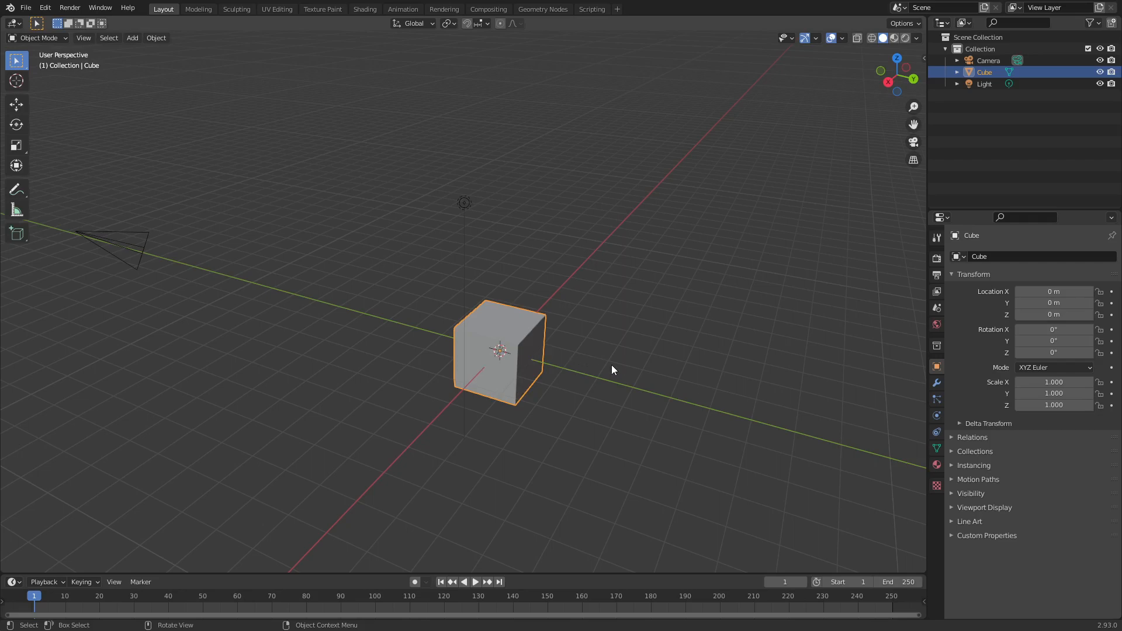
# - Move the cube exactly 3 m along the global Y axis, and undo the move
pyautogui.press('g')
pyautogui.press('y')
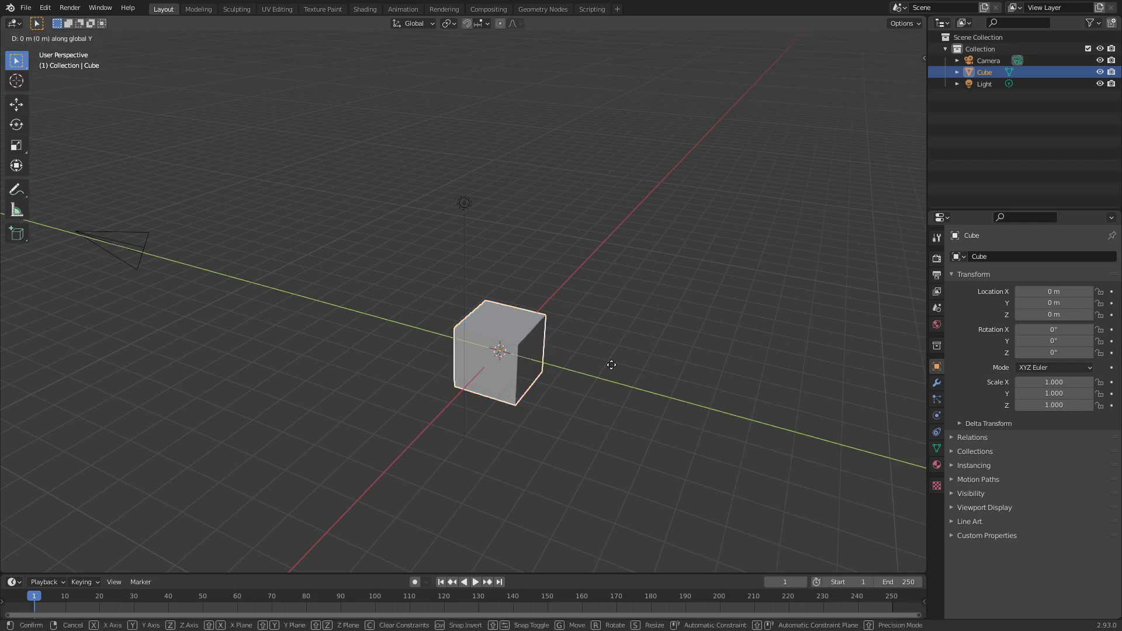
pyautogui.write('3')
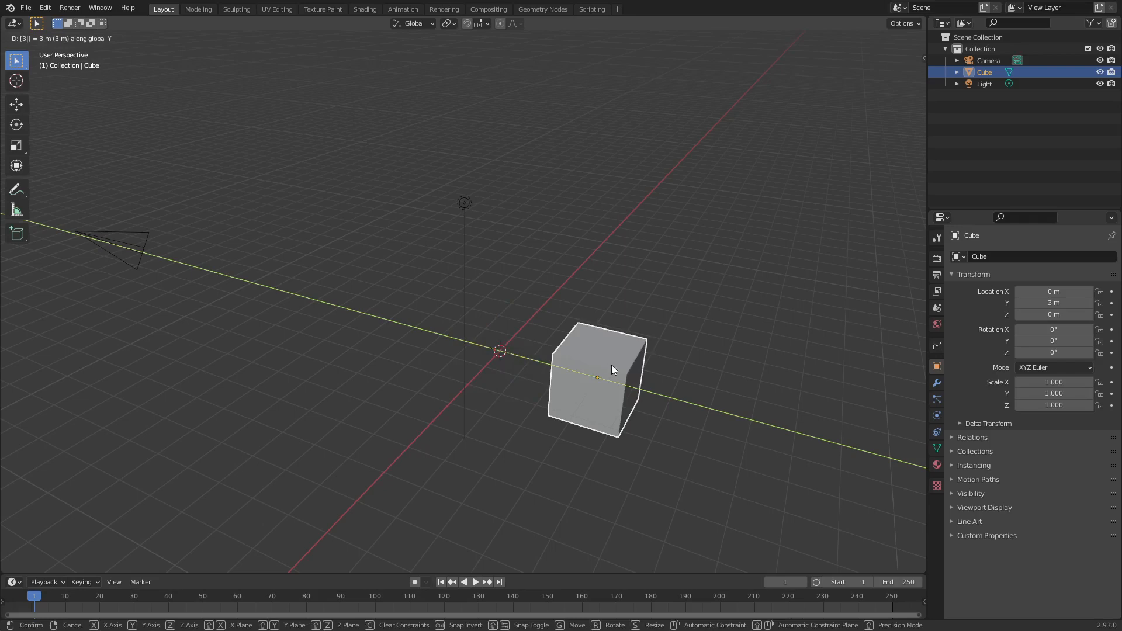
pyautogui.press('Return')
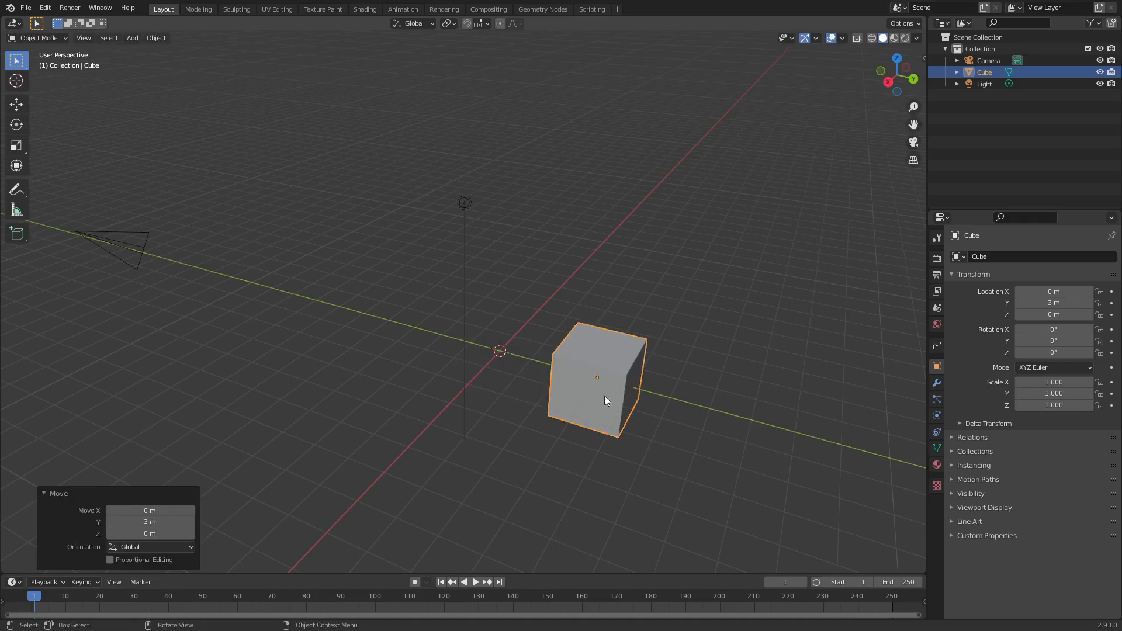
pyautogui.hotkey('ctrl', 'z')
pyautogui.press('g')
pyautogui.press('x')
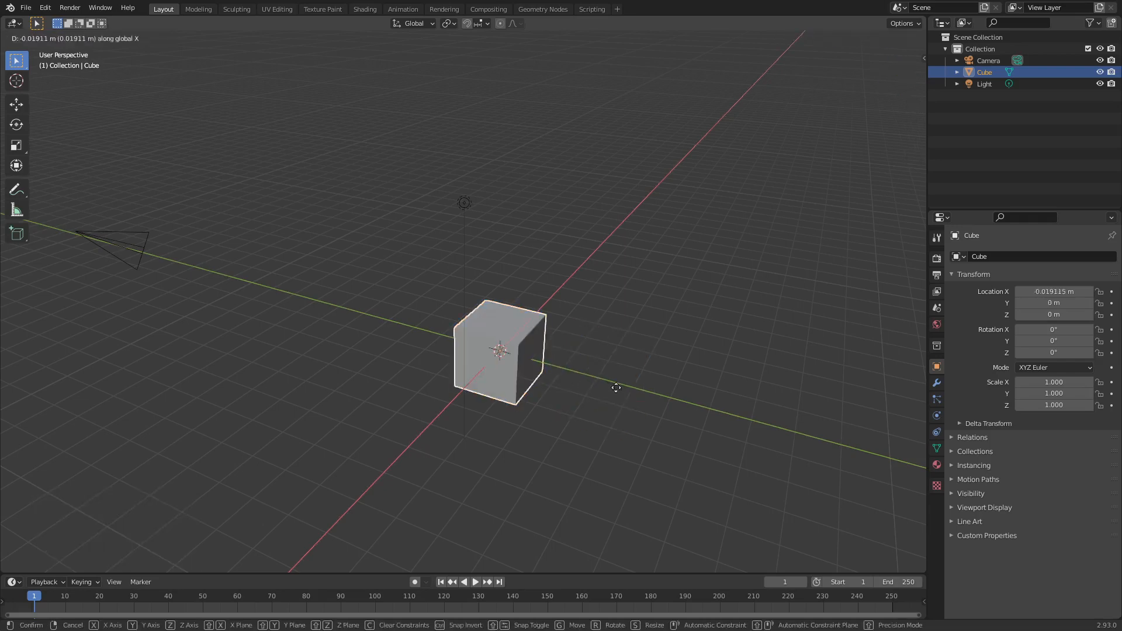
pyautogui.press('Escape')
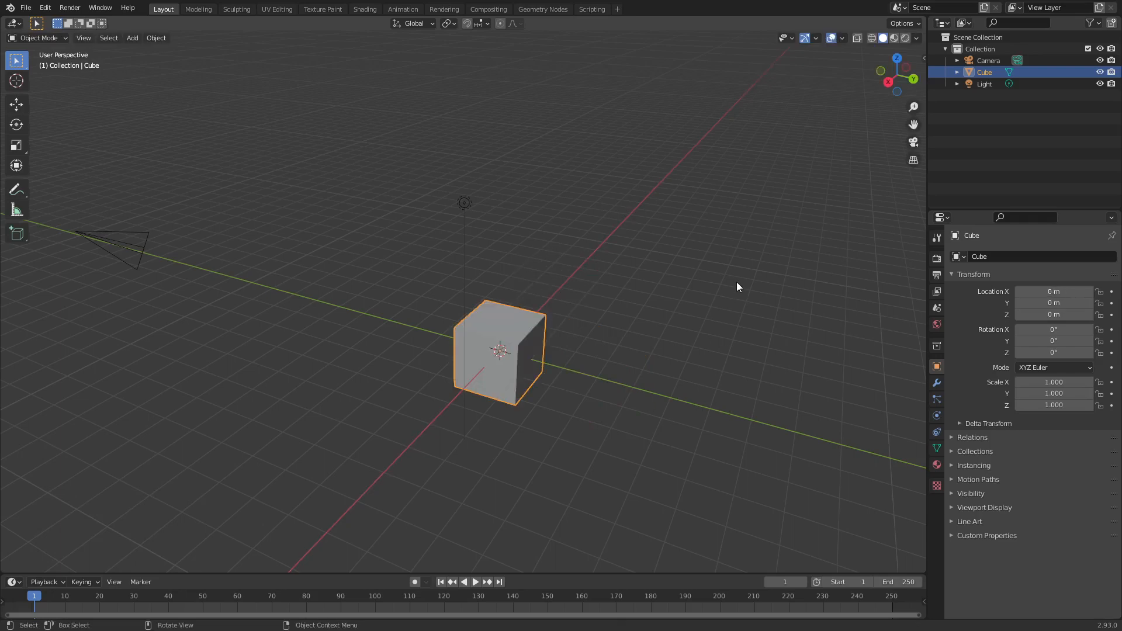
# - Show the viewport sidebar with the cube's transform values and move the cube about 3.67 m along the global Y axis
pyautogui.press('n')
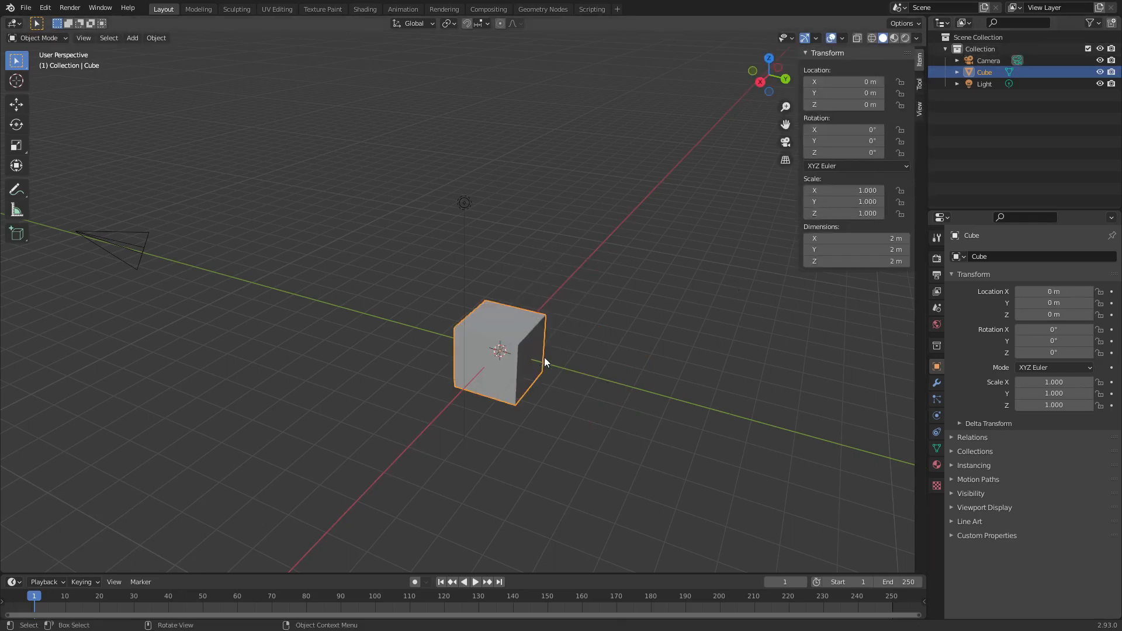
pyautogui.press('g')
pyautogui.press('y')
pyautogui.click(729, 286)
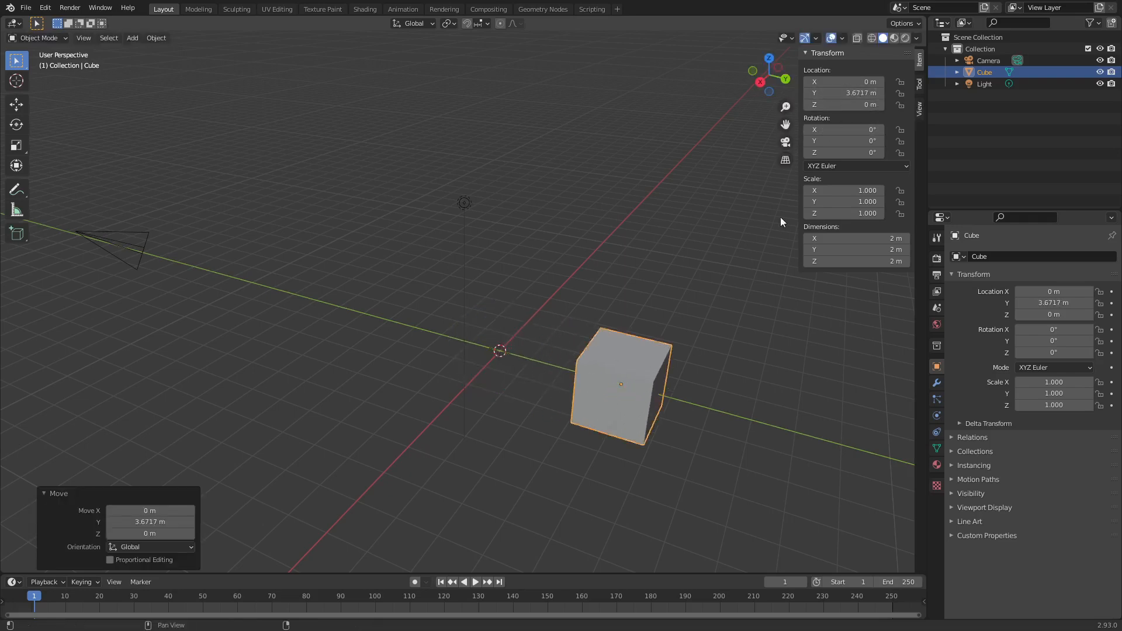
# - Move the cube about -7.7 m along the global Y axis, and reset its location to 0 m on all axes
pyautogui.press('g')
pyautogui.press('x')
pyautogui.press('y')
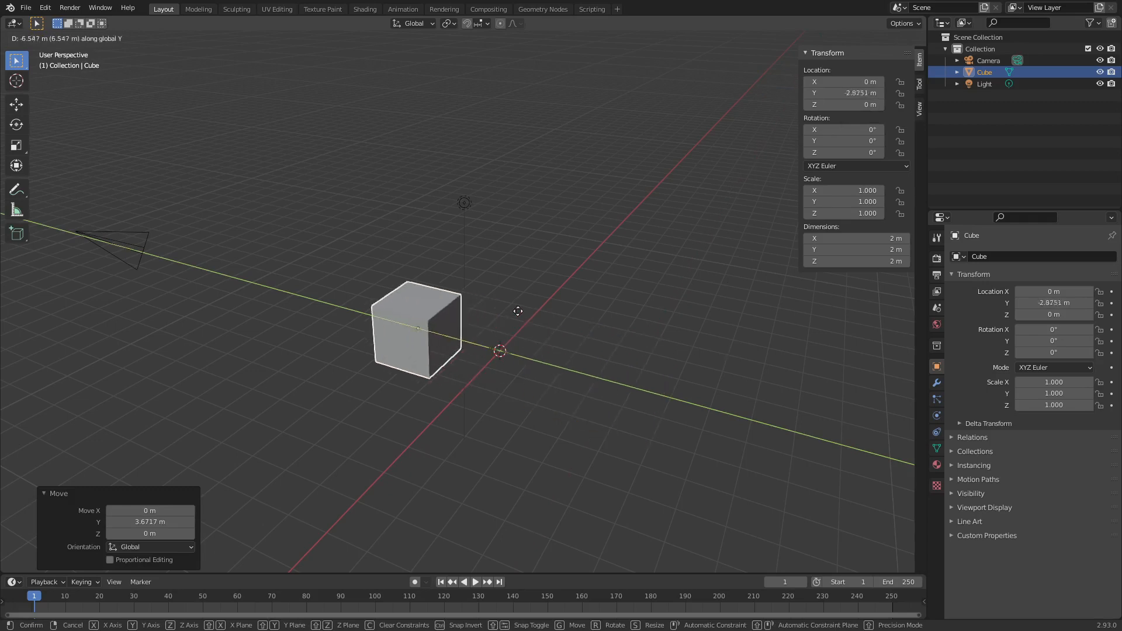
pyautogui.click(493, 305)
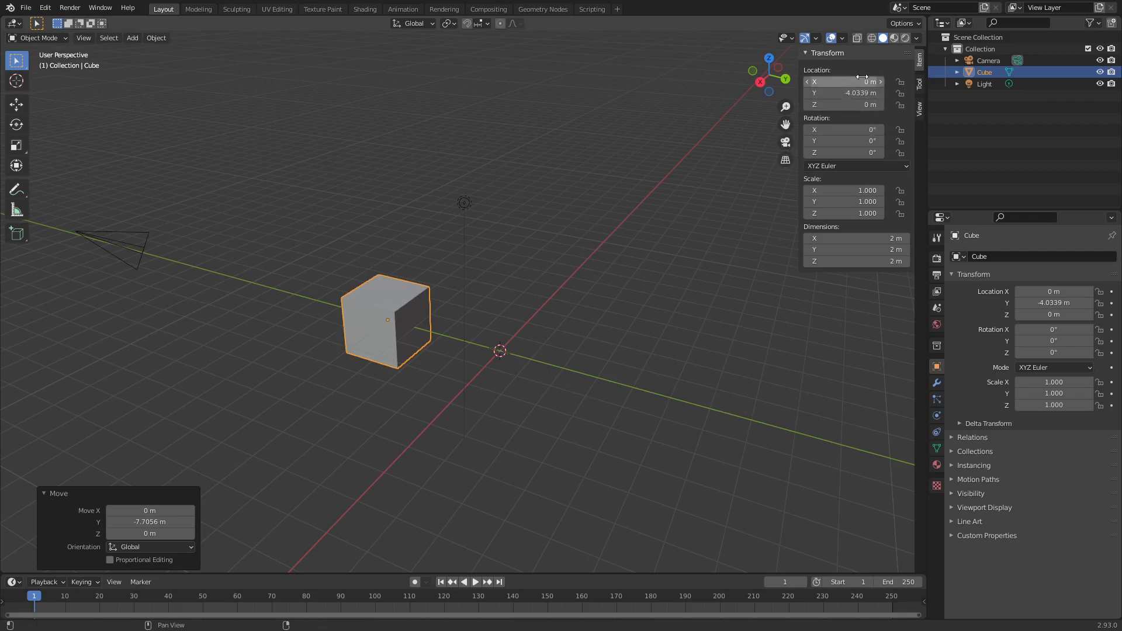
pyautogui.press('BackSpace')
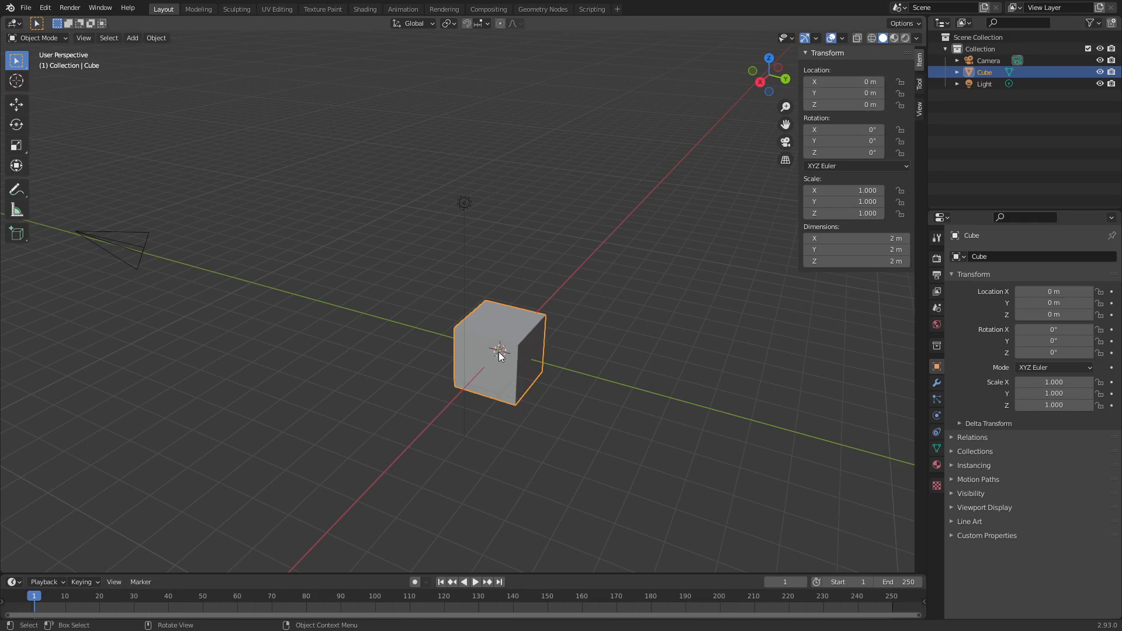
# - Move the cube about -4.37 m along the global Y axis
pyautogui.press('g')
pyautogui.press('y')
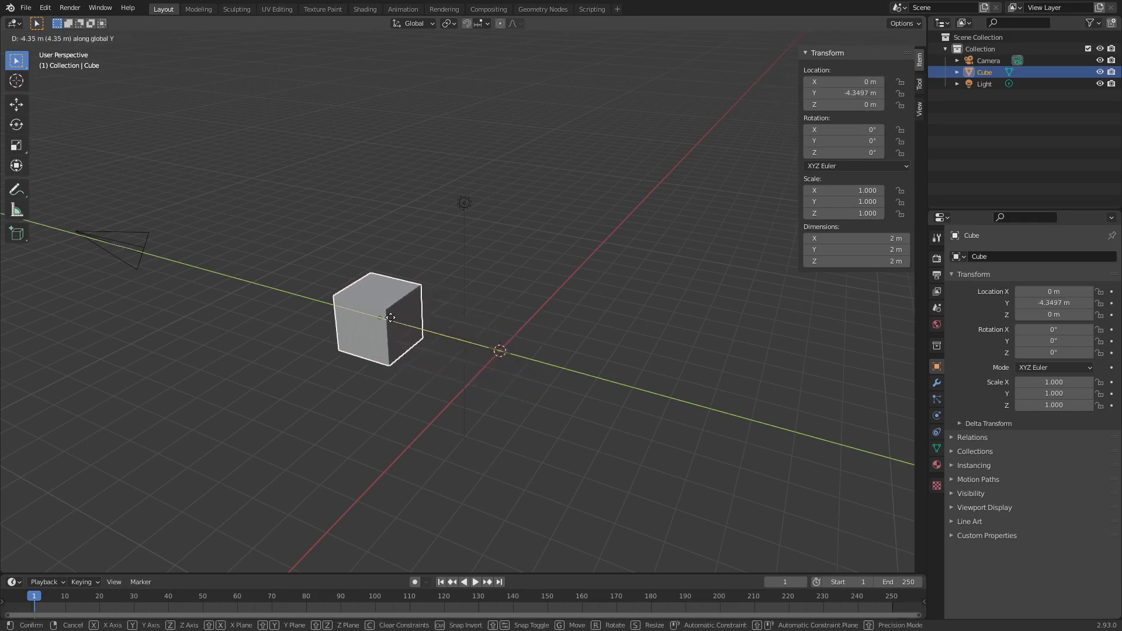
pyautogui.click(381, 320)
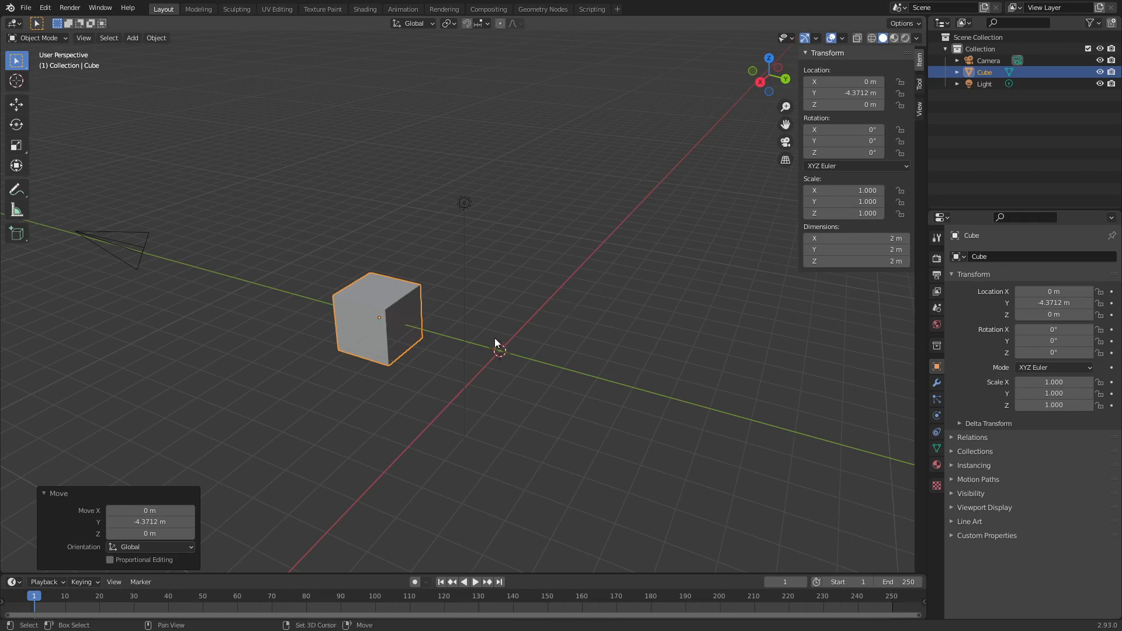
# - Duplicate the cube about -6.34 m along the global Y axis, and duplicate that copy about 3.08 m back along Y
pyautogui.hotkey('shift', 'd')
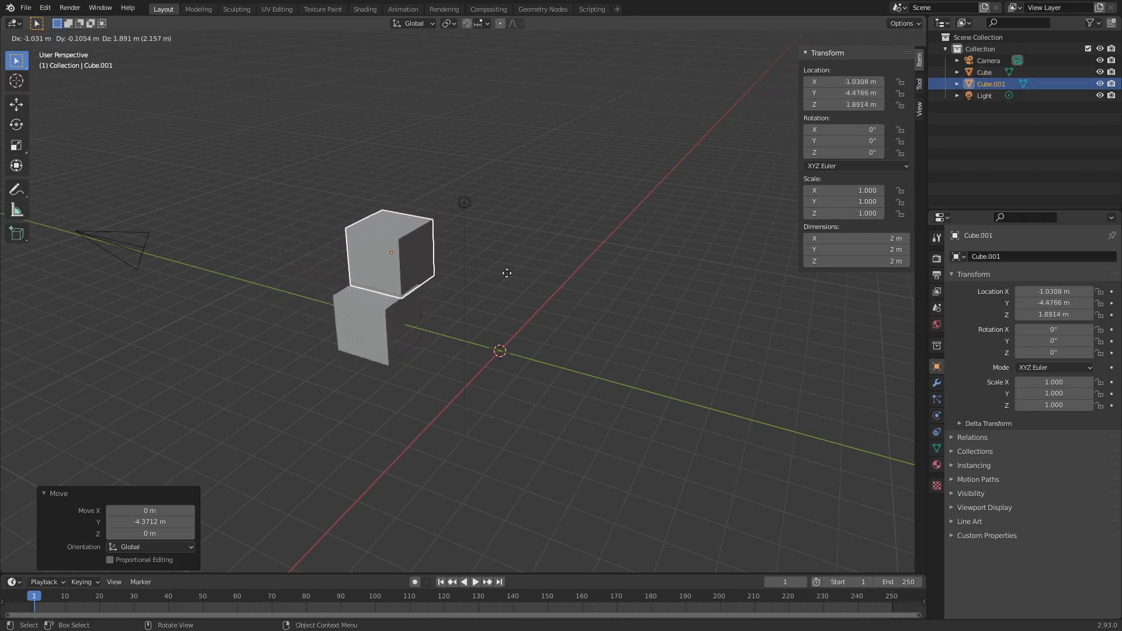
pyautogui.press('y')
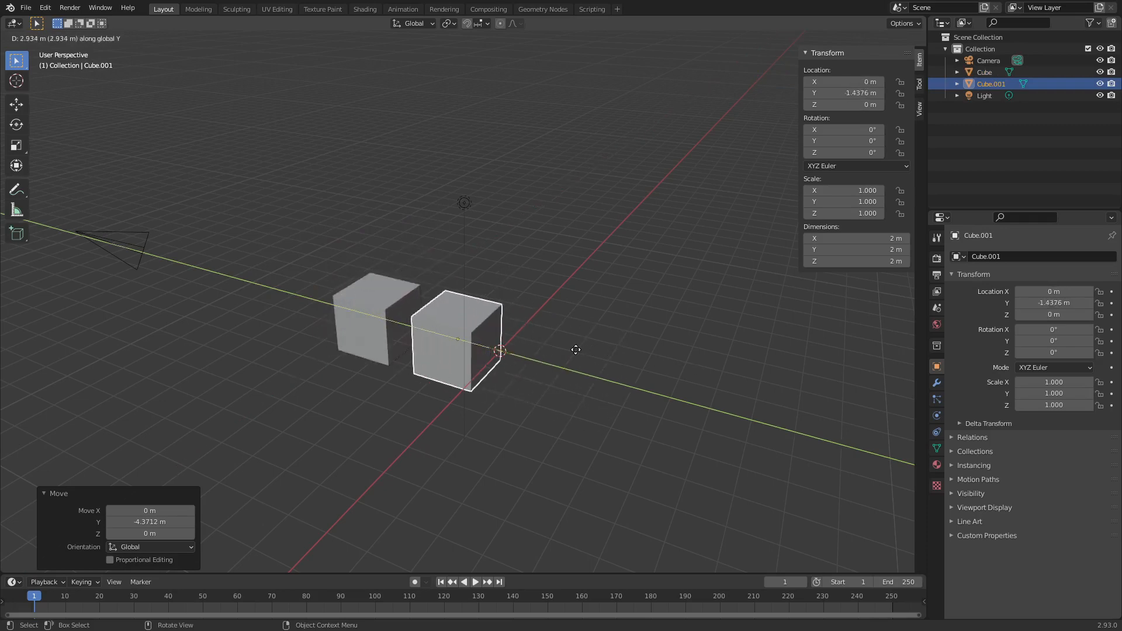
pyautogui.hotkey('shift', 'd')
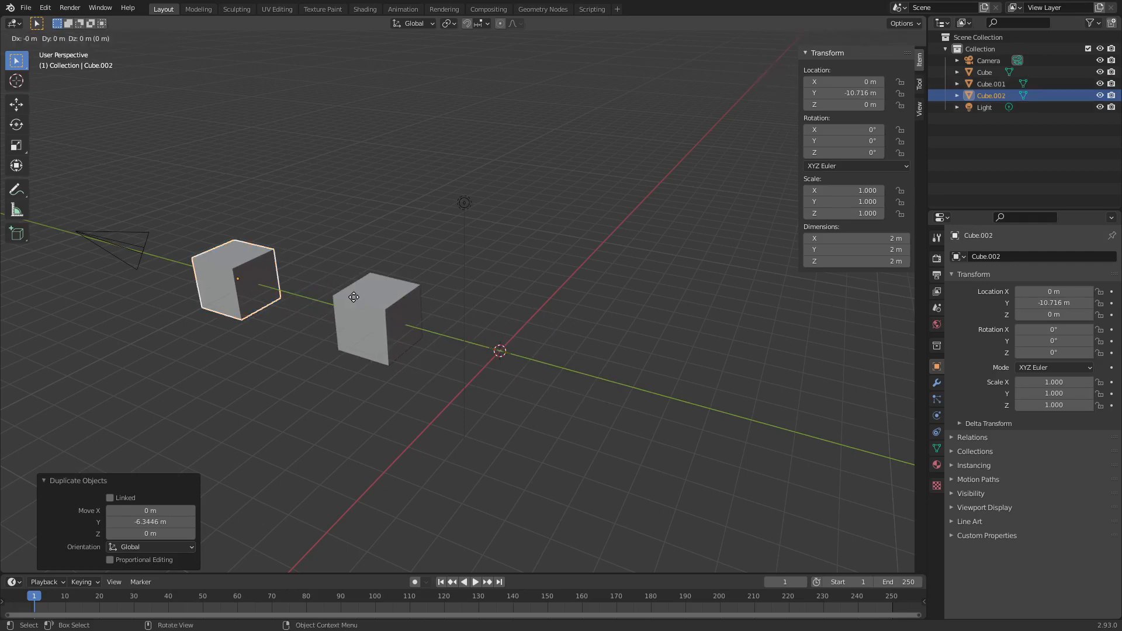
pyautogui.press('y')
pyautogui.click(417, 317)
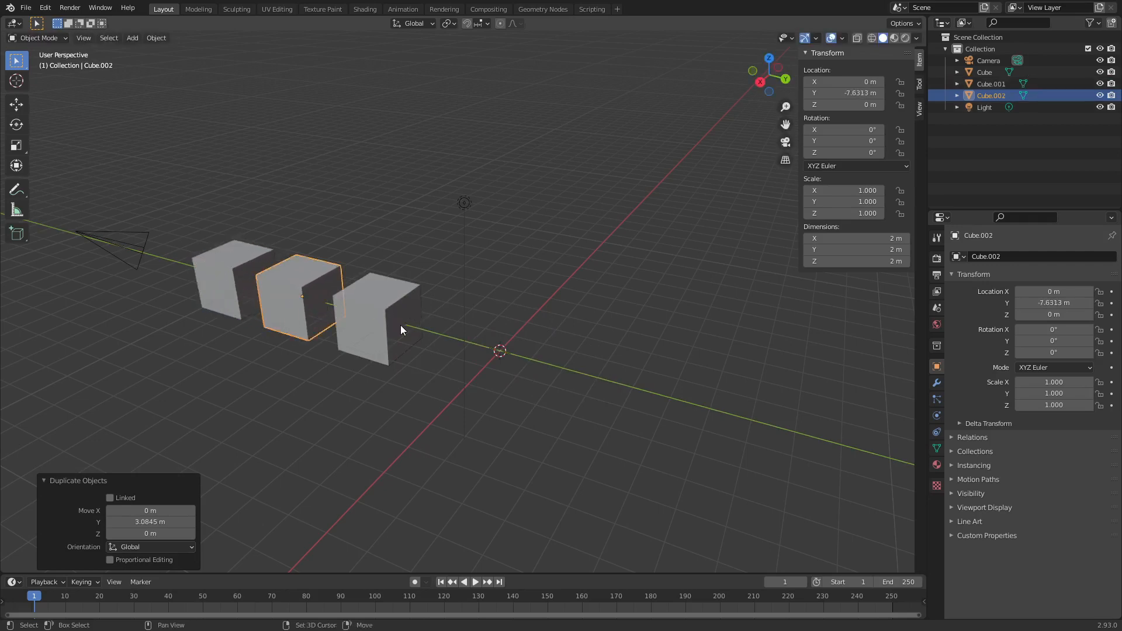
# - Nudge the middle cube about 0.02 m along the global Y axis
pyautogui.moveTo(401, 325); pyautogui.dragTo(459, 367, button='middle')
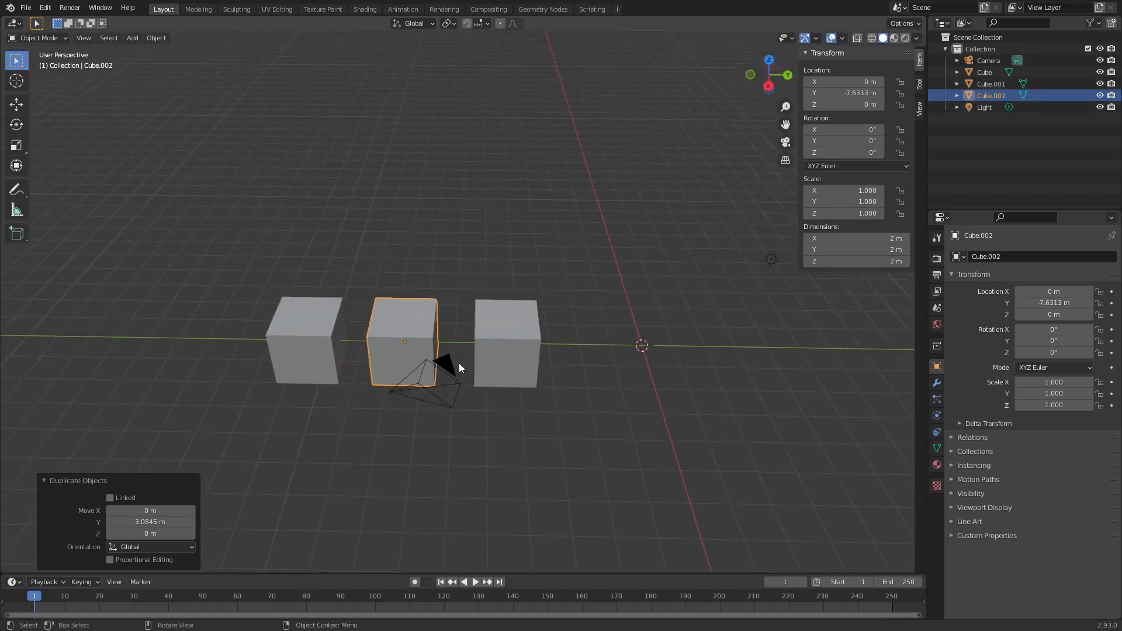
pyautogui.press('g')
pyautogui.press('y')
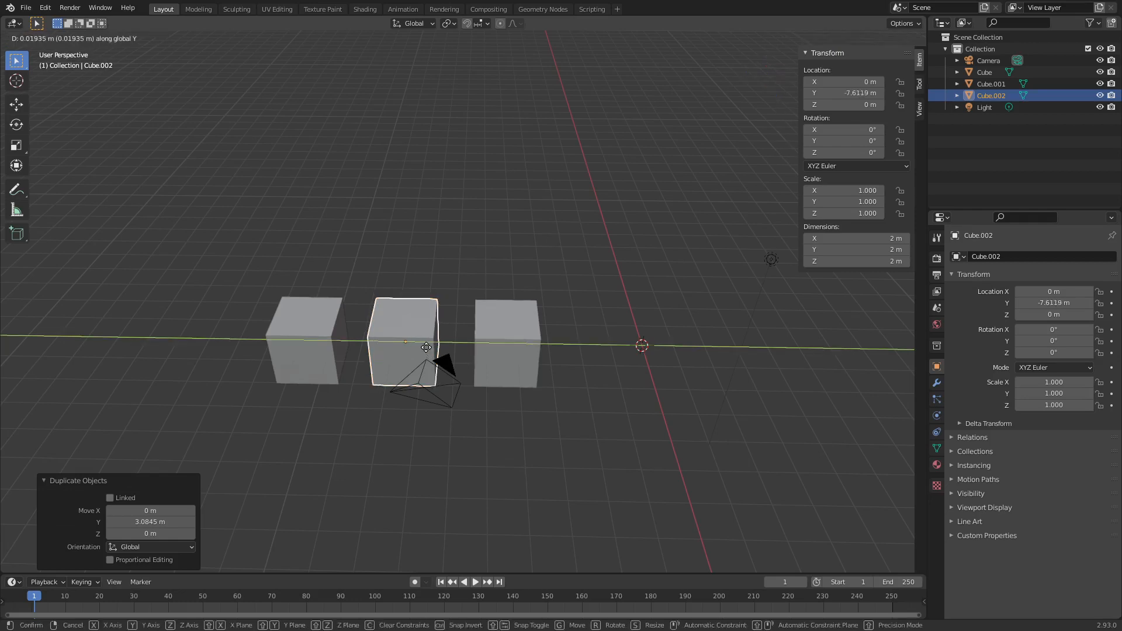
pyautogui.click(440, 345)
# - Select all three cubes with the one farthest from the origin active, and try rotating them freely around their shared median point
pyautogui.keyDown('shift'); pyautogui.click(312, 332); pyautogui.keyUp('shift')
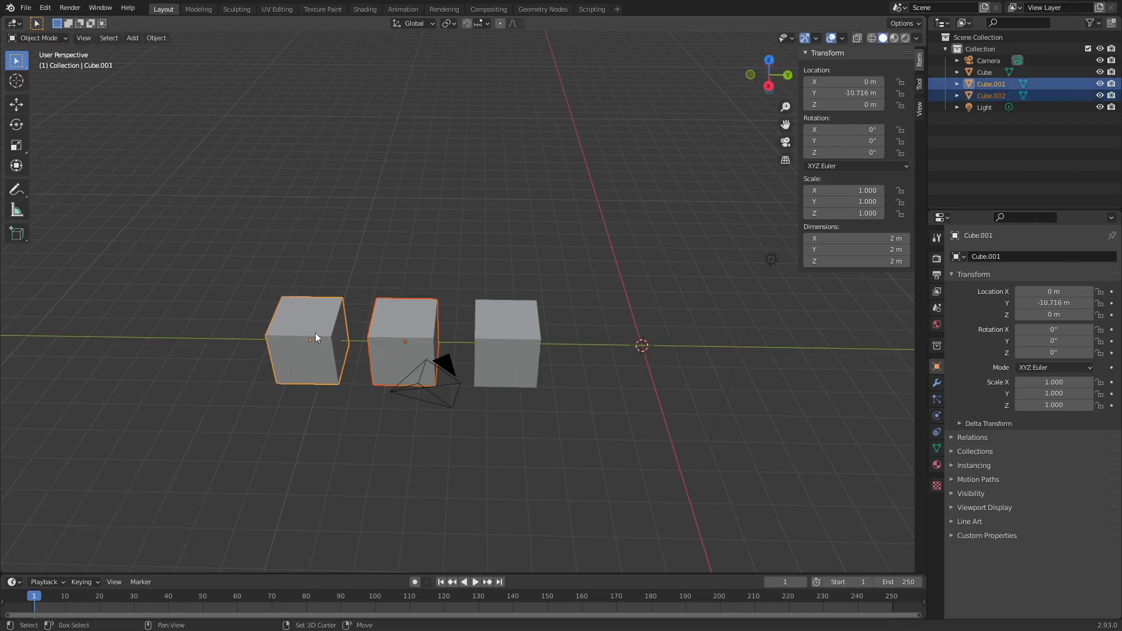
pyautogui.keyDown('shift'); pyautogui.click(504, 330); pyautogui.keyUp('shift')
pyautogui.moveTo(452, 395); pyautogui.dragTo(526, 377, button='middle')
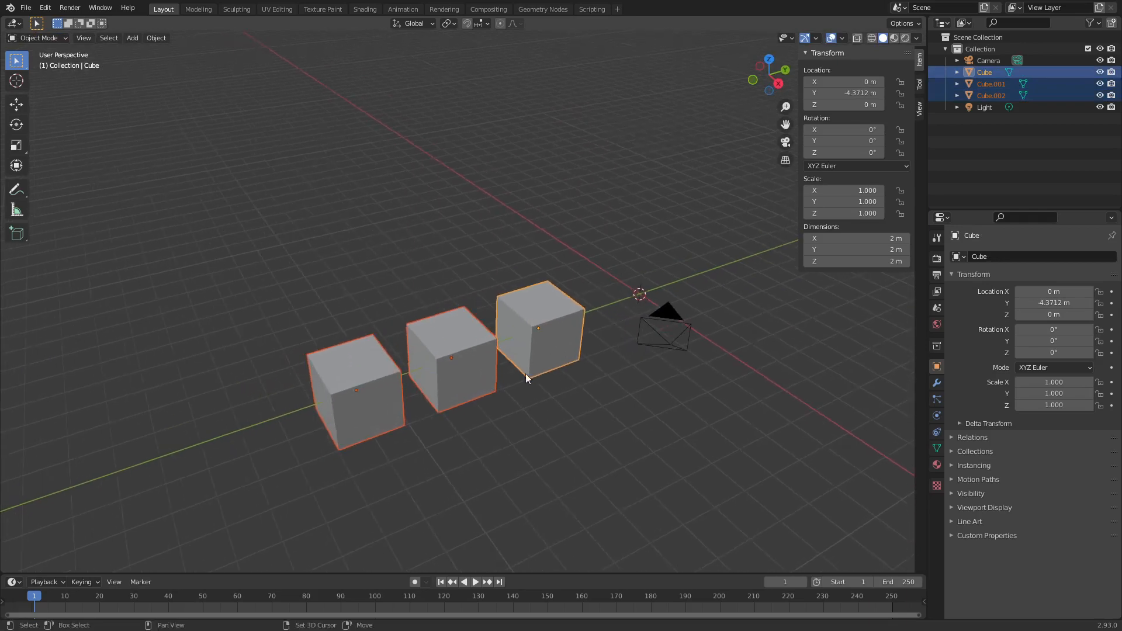
pyautogui.keyDown('shift'); pyautogui.click(378, 374); pyautogui.keyUp('shift')
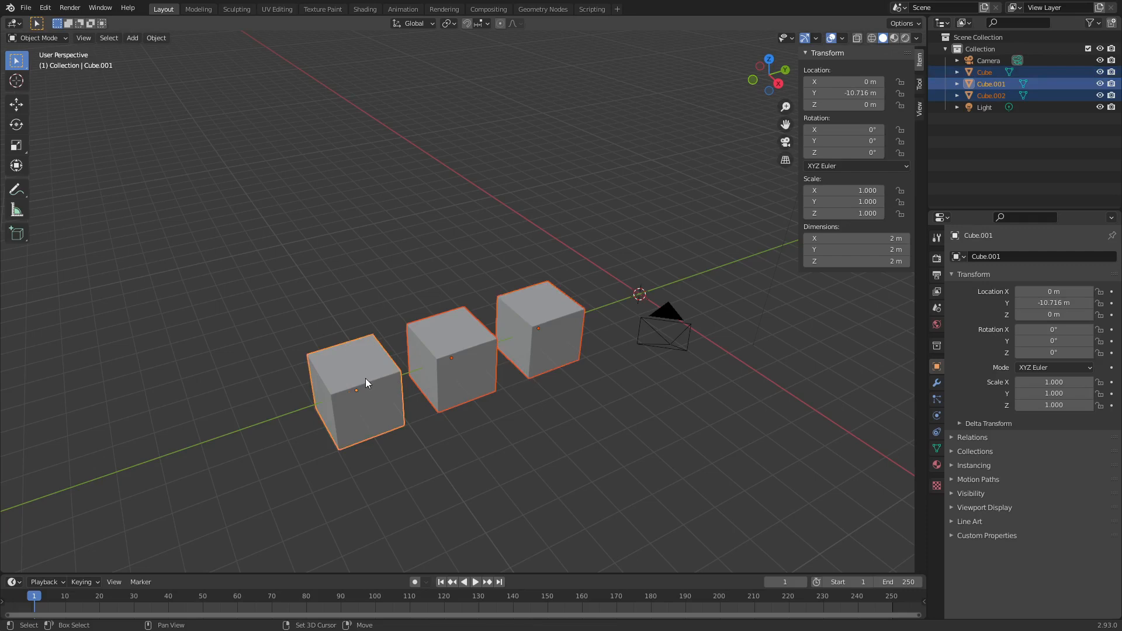
pyautogui.keyDown('shift'); pyautogui.click(366, 379); pyautogui.keyUp('shift')
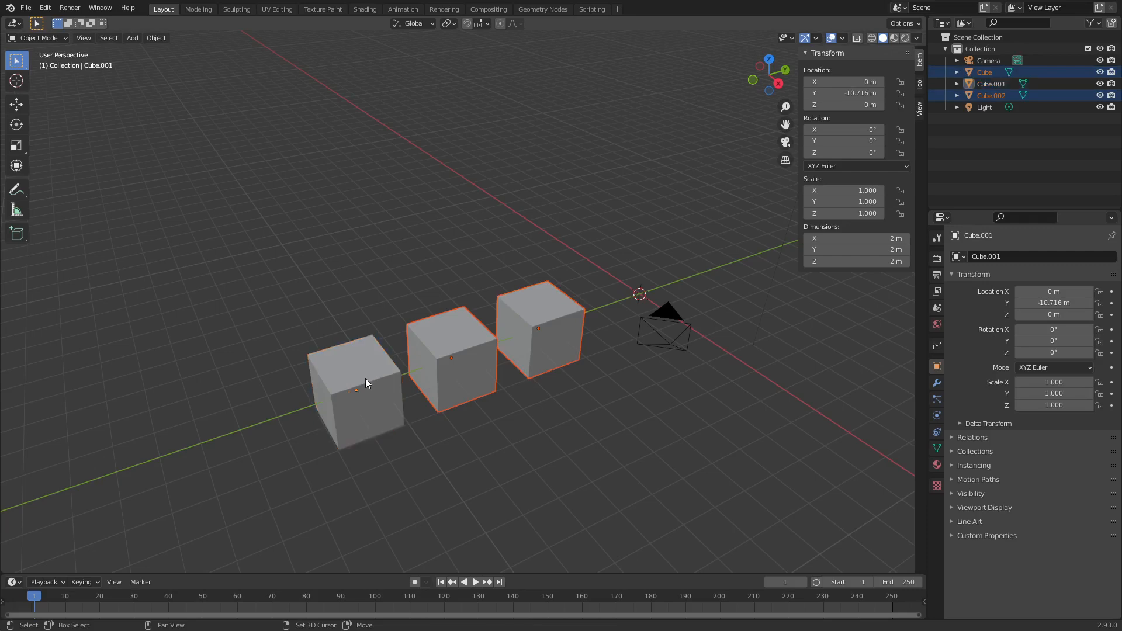
pyautogui.keyDown('shift'); pyautogui.click(366, 378); pyautogui.keyUp('shift')
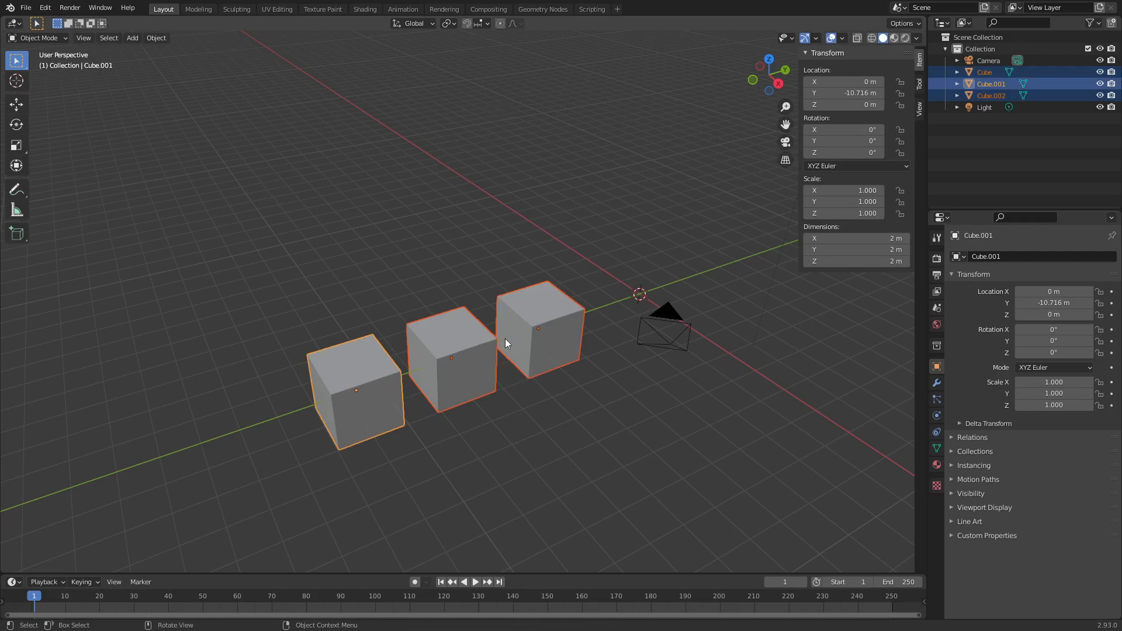
pyautogui.press('r')
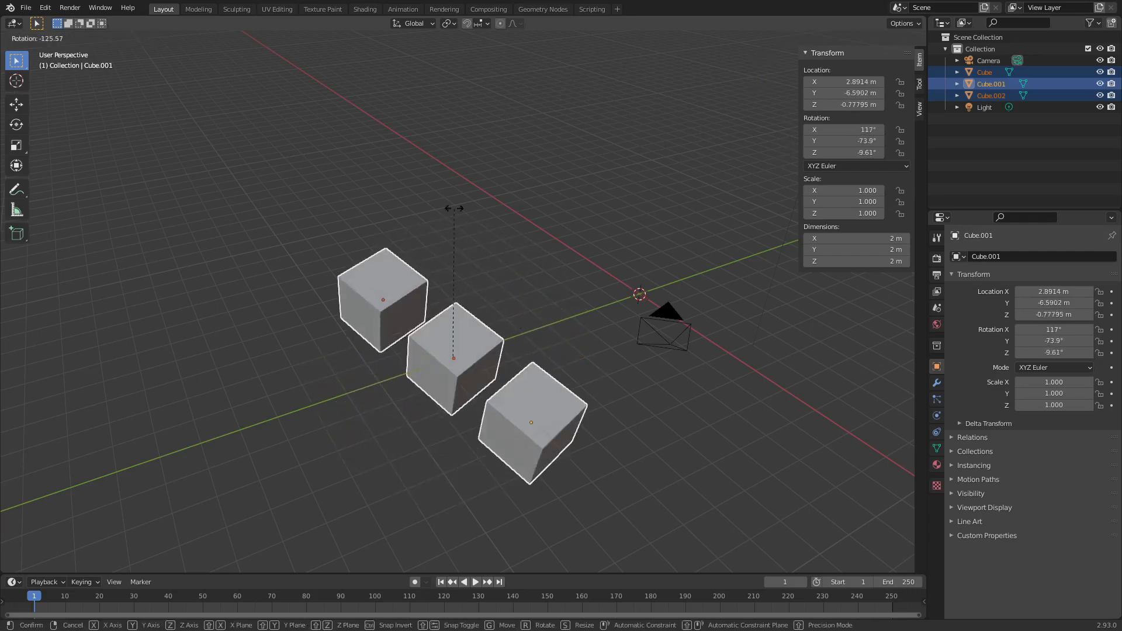
pyautogui.press('Escape')
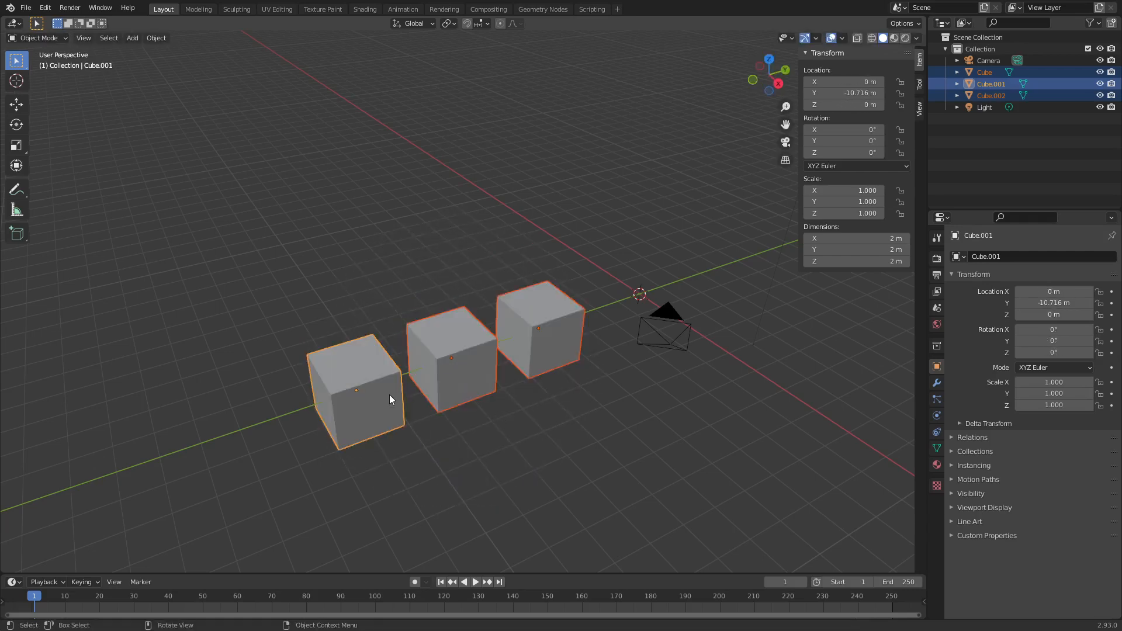
# - Move the cube farthest from the origin along the global Y axis to about -14.24 m
pyautogui.click(391, 400)
pyautogui.press('g')
pyautogui.press('y')
pyautogui.click(304, 412)
# - Add the other two cubes to the selection and try rotating all three freely around their median point
pyautogui.keyDown('shift'); pyautogui.click(452, 359); pyautogui.keyUp('shift')
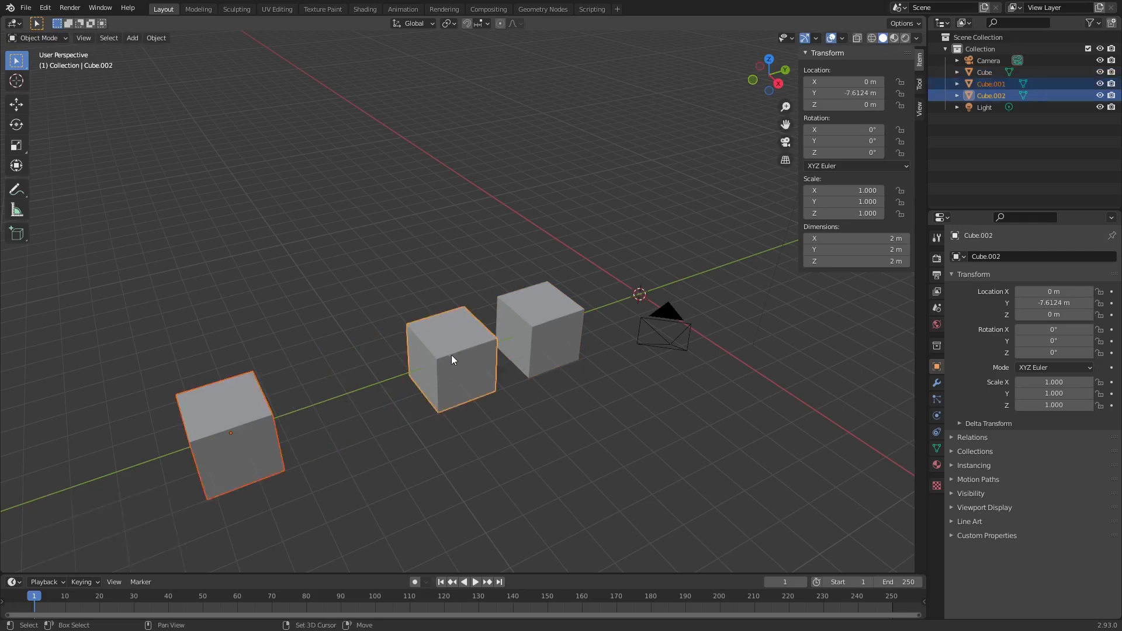
pyautogui.keyDown('shift'); pyautogui.click(529, 351); pyautogui.keyUp('shift')
pyautogui.press('r')
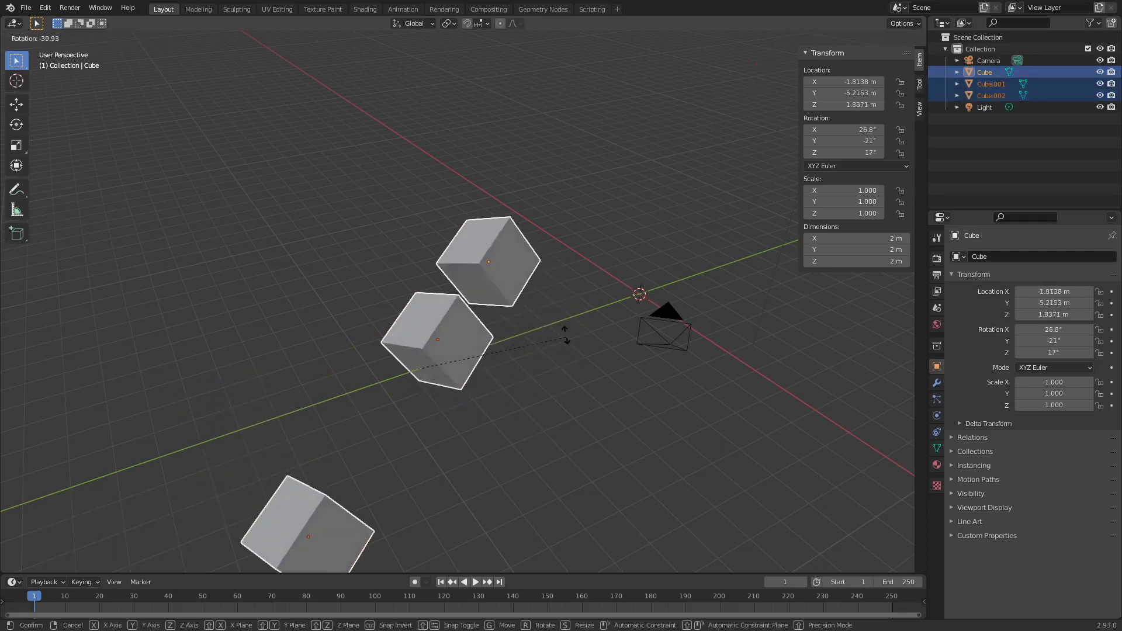
pyautogui.press('Escape')
# - Set the transform pivot point to Individual Origins and try rotating the three cubes about the global Z axis
pyautogui.click(447, 23)
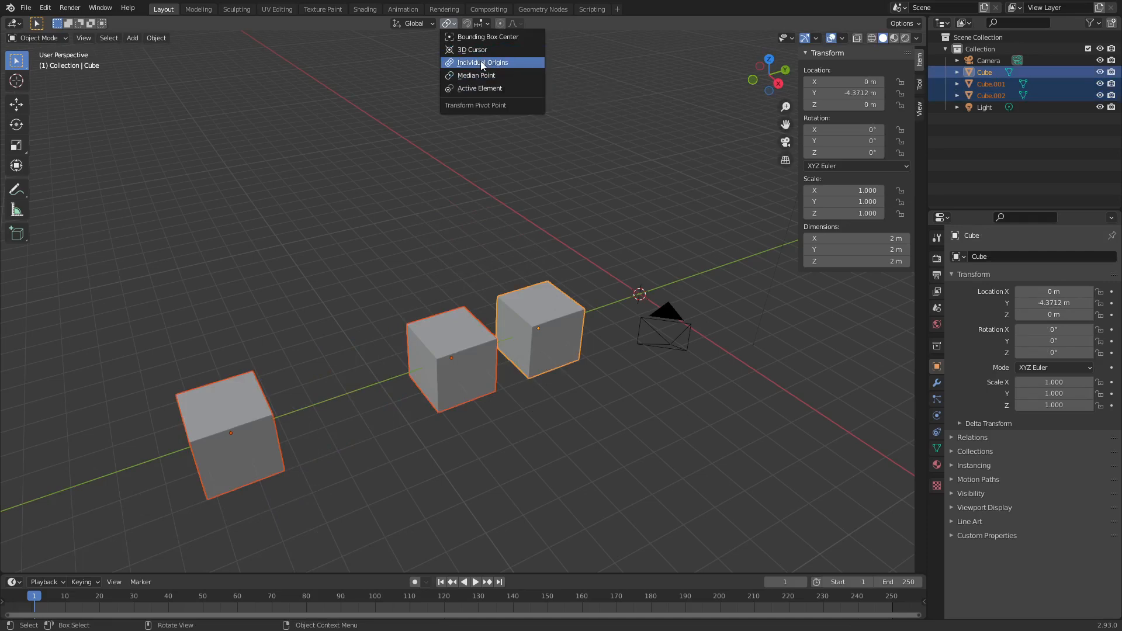
pyautogui.click(480, 62)
pyautogui.press('r')
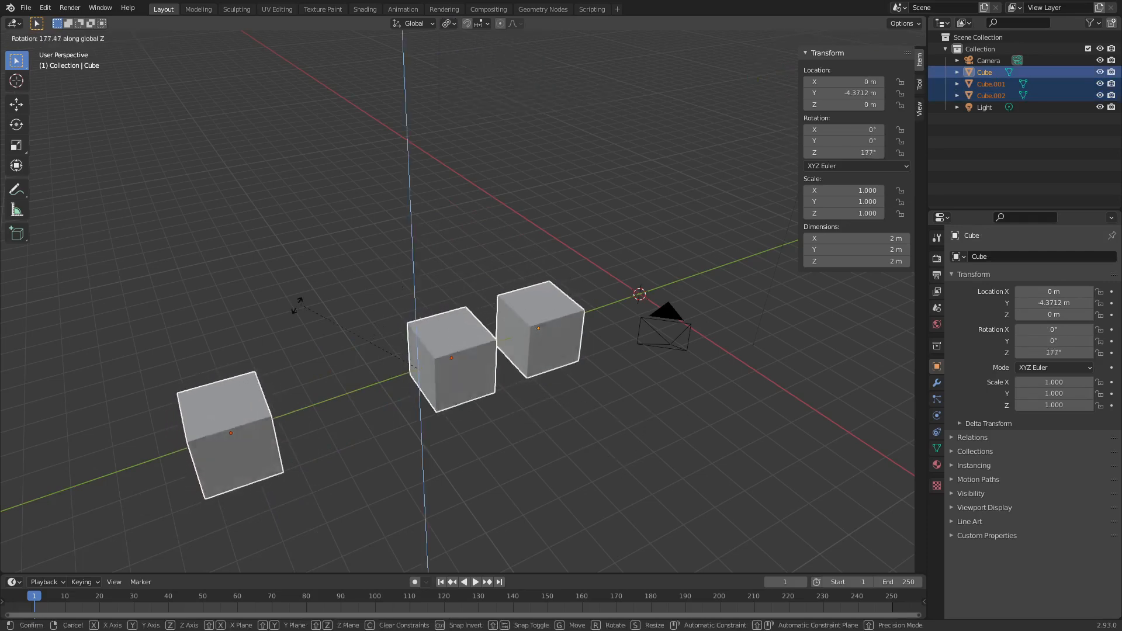
pyautogui.press('Escape')
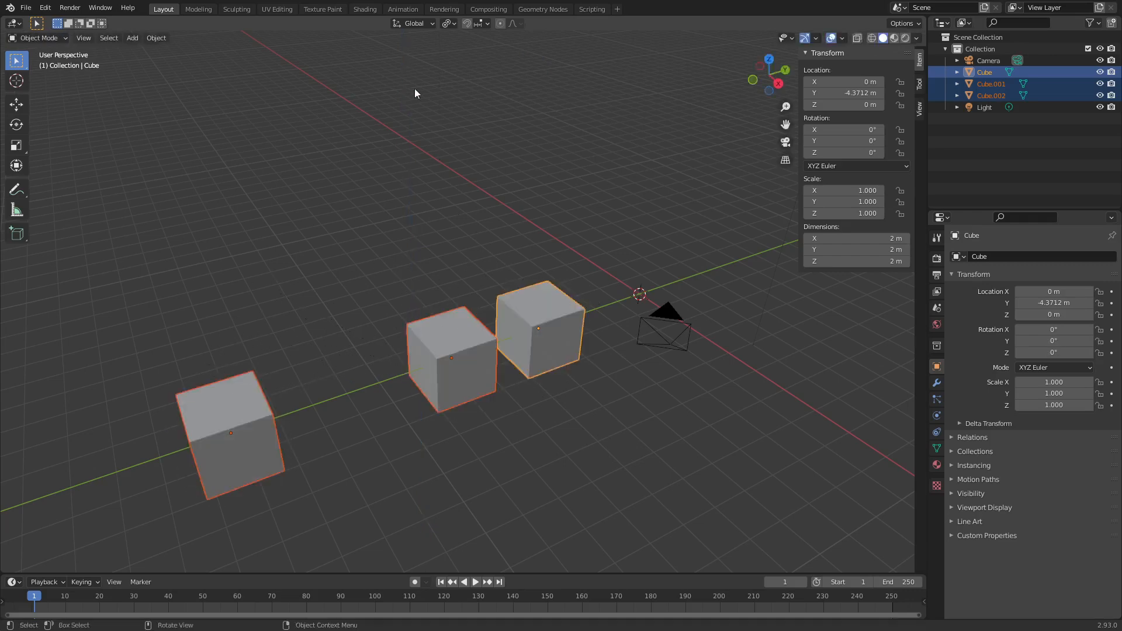
# - Set the transform pivot point to Active Element and try rotating the cubes about global Z around the cube nearest the origin
pyautogui.click(451, 22)
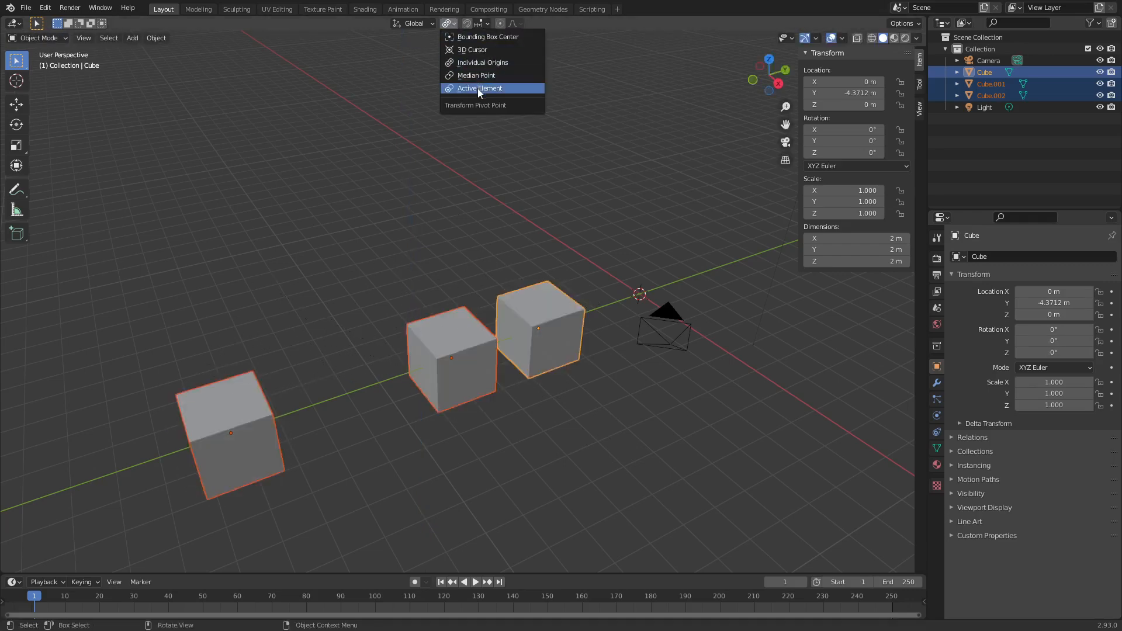
pyautogui.click(475, 88)
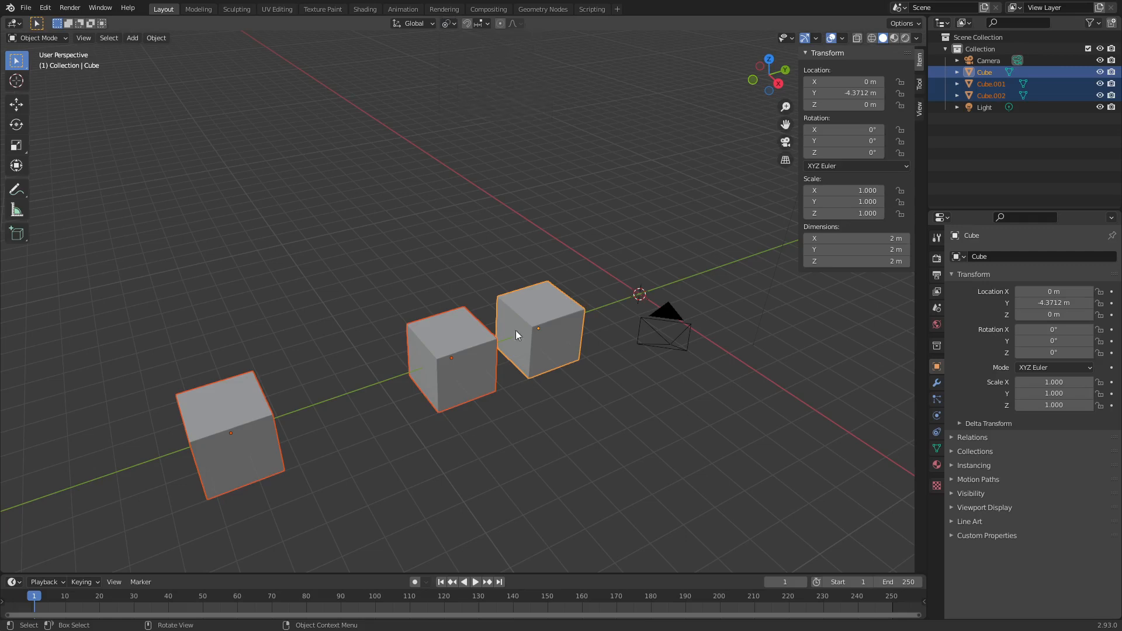
pyautogui.press('r')
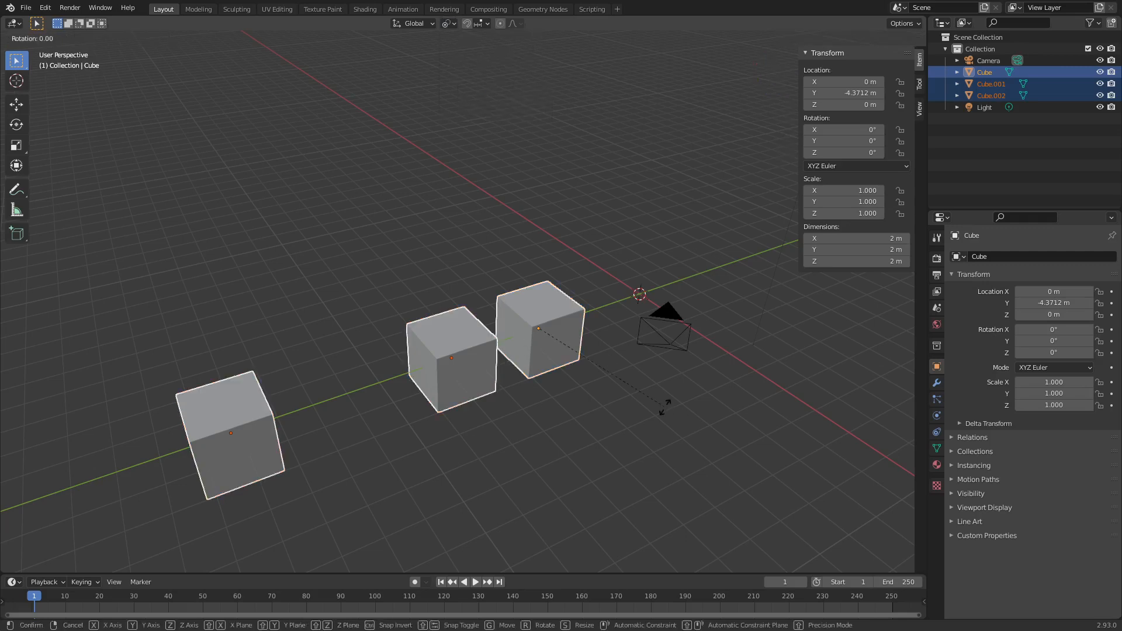
pyautogui.press('z')
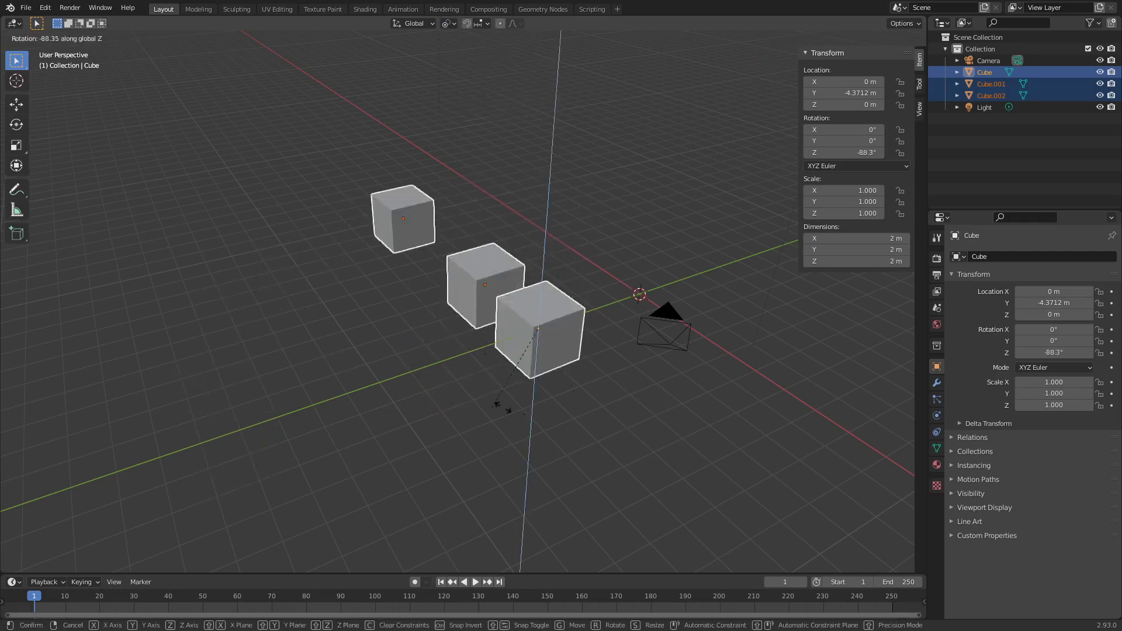
pyautogui.press('Escape')
# - Make the cube farthest from the origin active and try rotating all three about the global Z axis around it
pyautogui.keyDown('shift'); pyautogui.click(238, 412); pyautogui.keyUp('shift')
pyautogui.press('r')
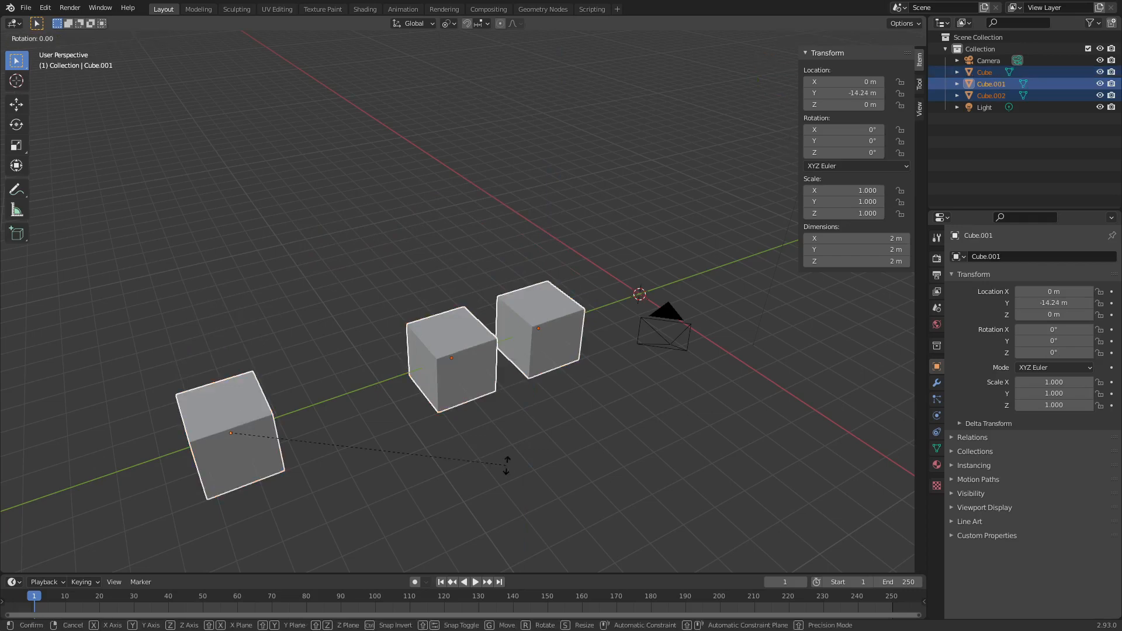
pyautogui.press('z')
pyautogui.press('Escape')
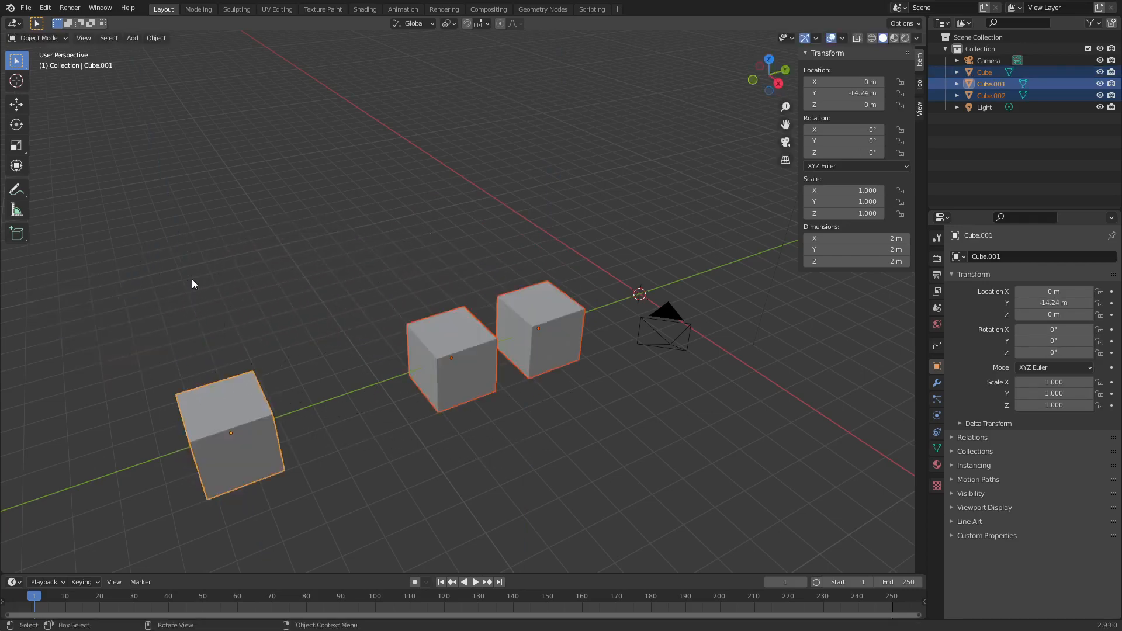
# - Make the middle cube active and try rotating all three cubes about the global Z axis around it
pyautogui.keyDown('shift'); pyautogui.click(488, 380); pyautogui.keyUp('shift')
pyautogui.press('r')
pyautogui.press('z')
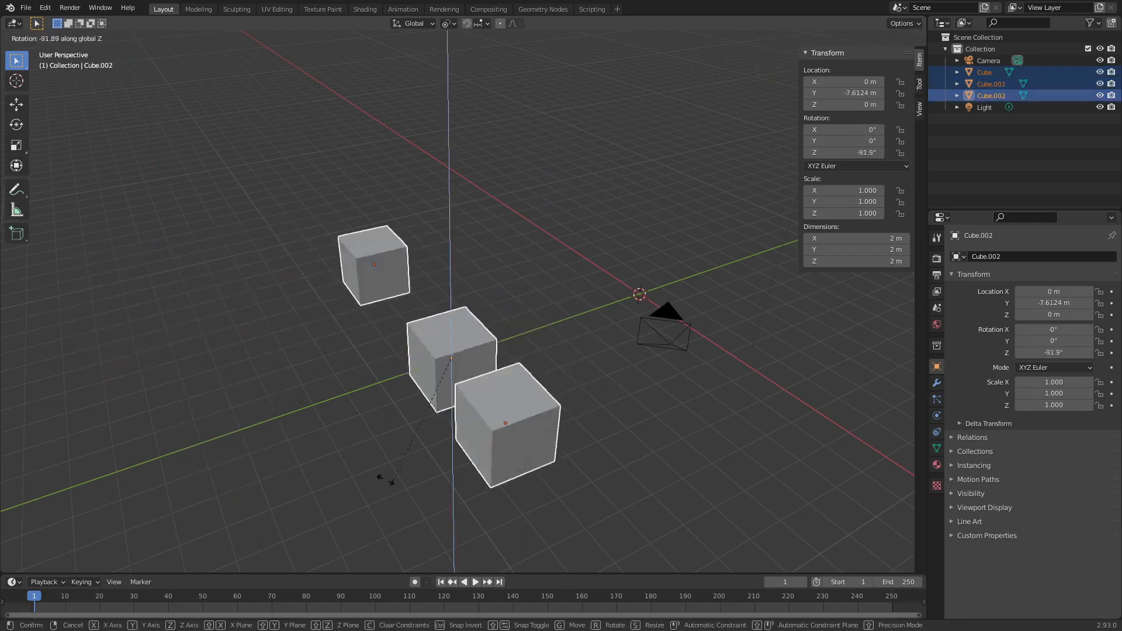
pyautogui.press('Escape')
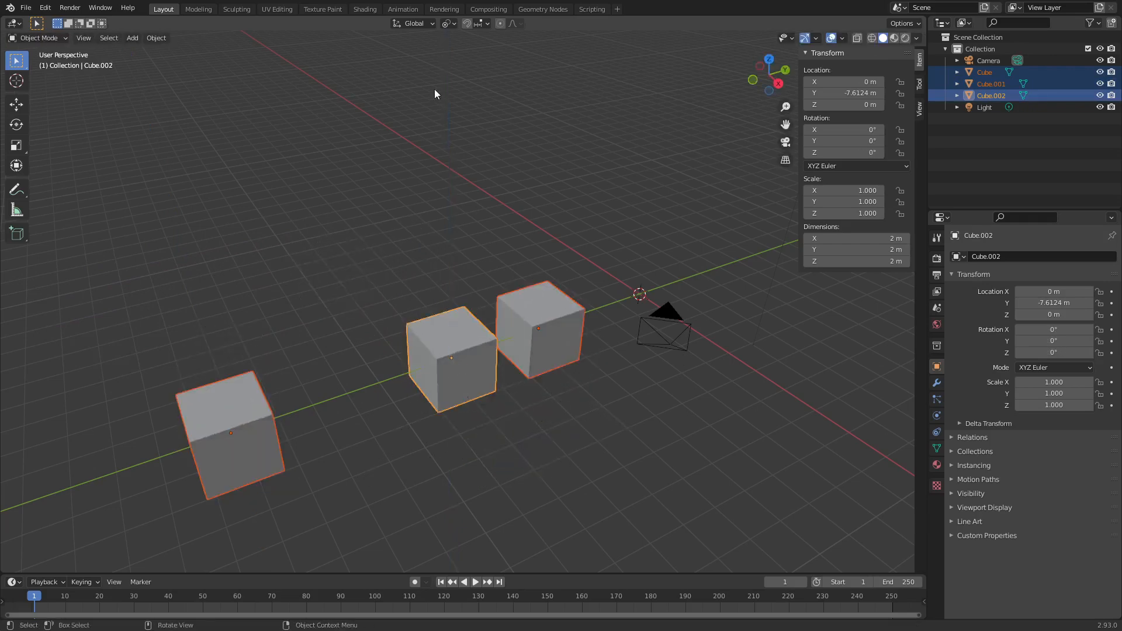
# - Set the transform pivot point to 3D Cursor and try rotating the three cubes about the global Z axis
pyautogui.click(449, 25)
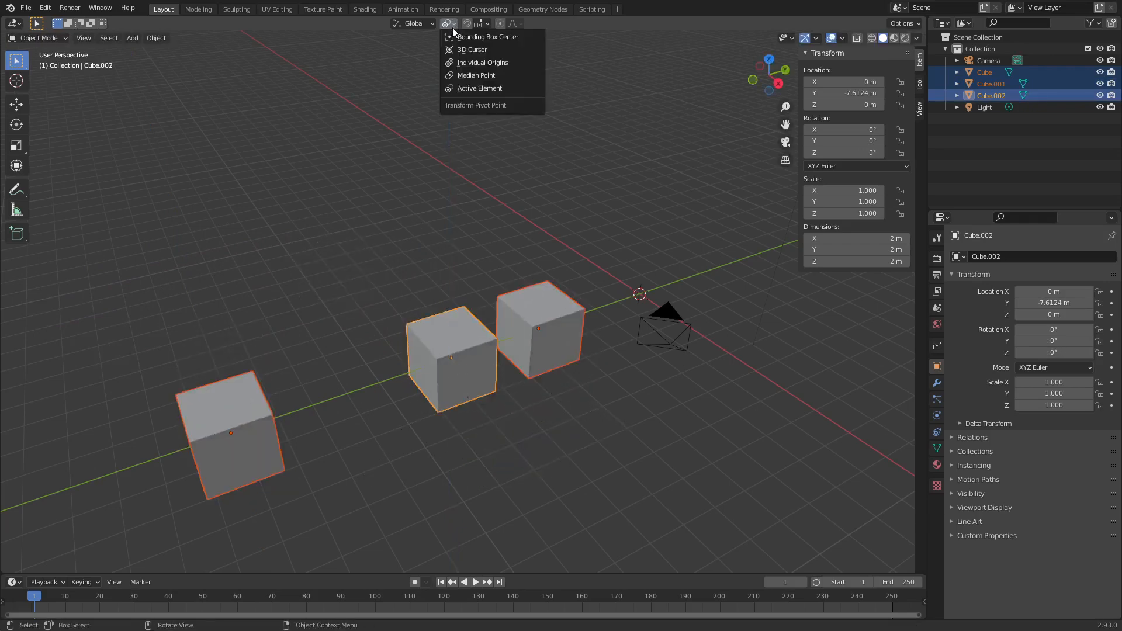
pyautogui.click(477, 49)
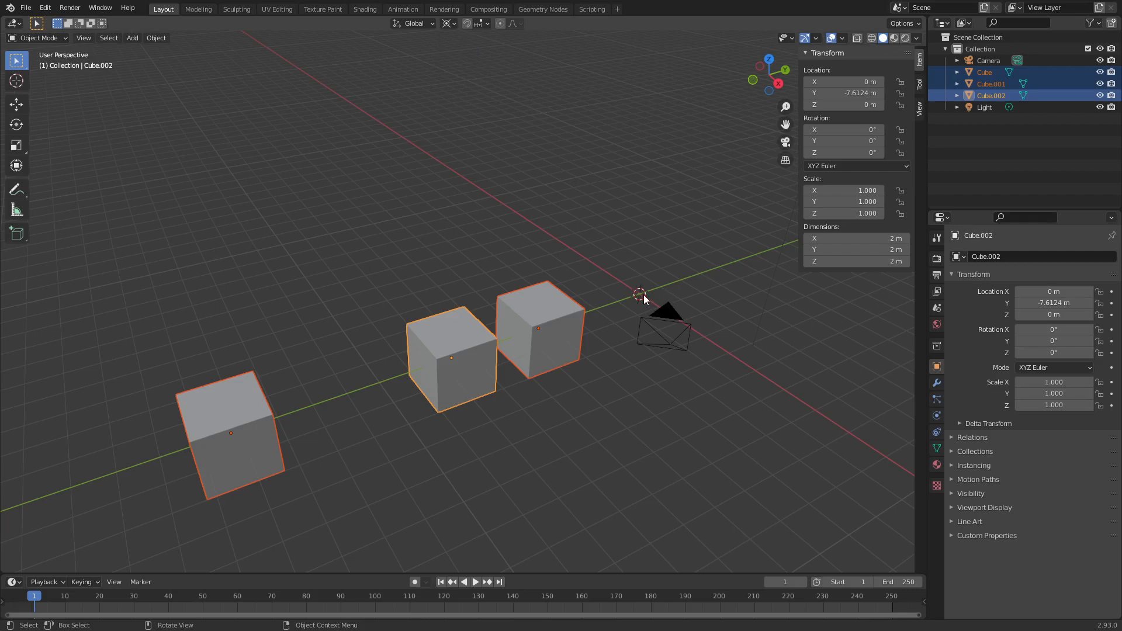
pyautogui.press('r')
pyautogui.press('z')
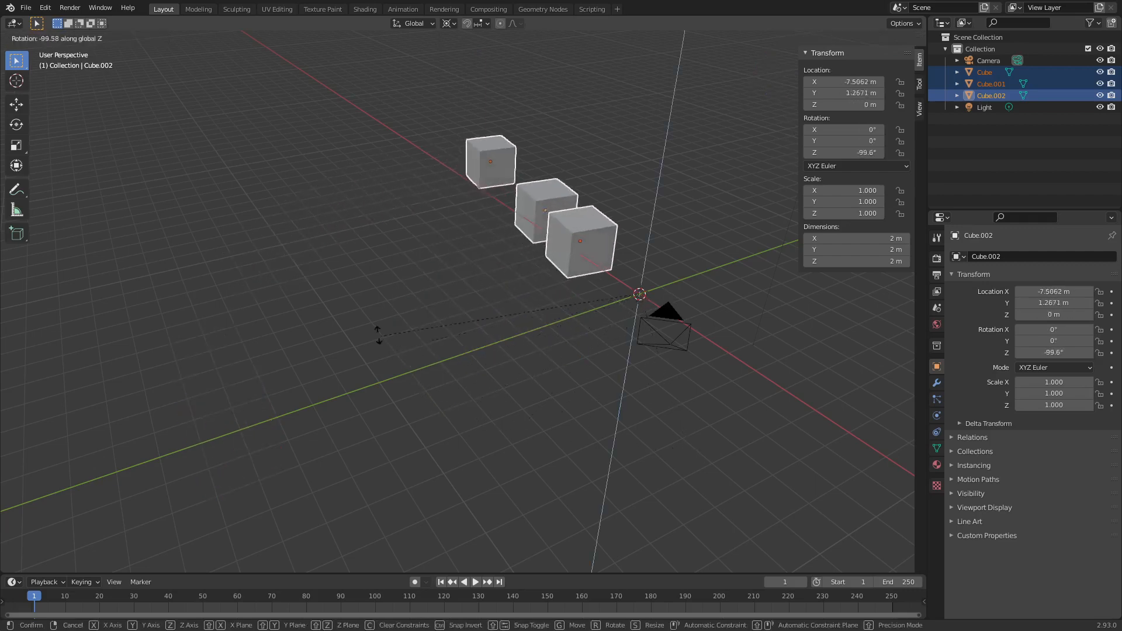
pyautogui.rightClick(608, 401)
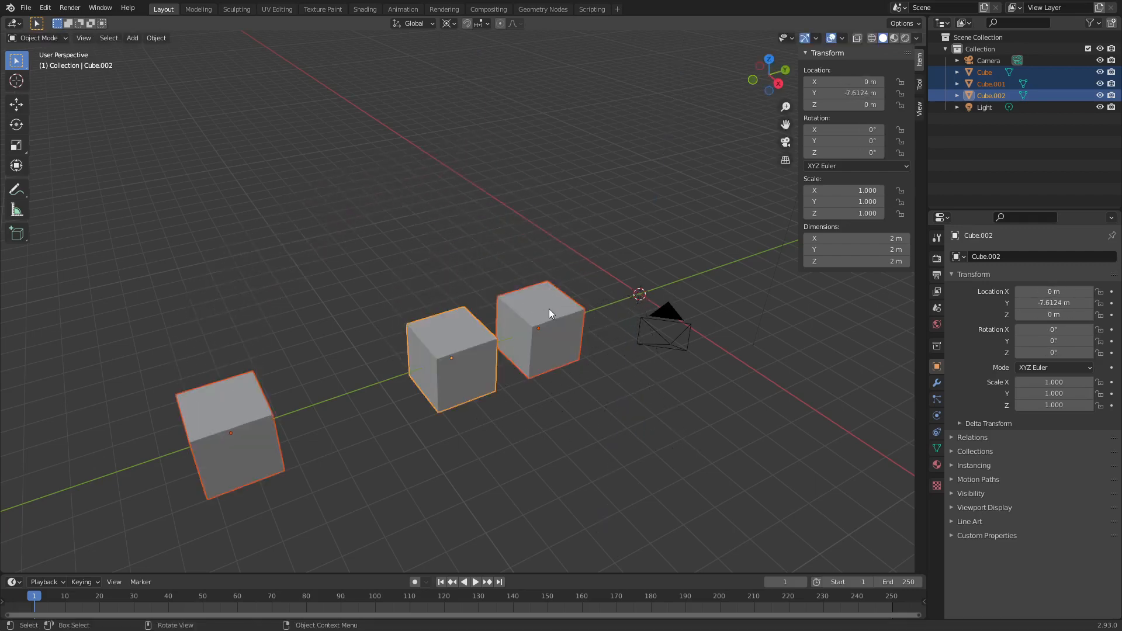
# - Place the 3D cursor on the top face of the cube nearest the origin and try rotating the cubes freely around it
pyautogui.keyDown('shift'); pyautogui.rightClick(548, 288); pyautogui.keyUp('shift')
pyautogui.press('r')
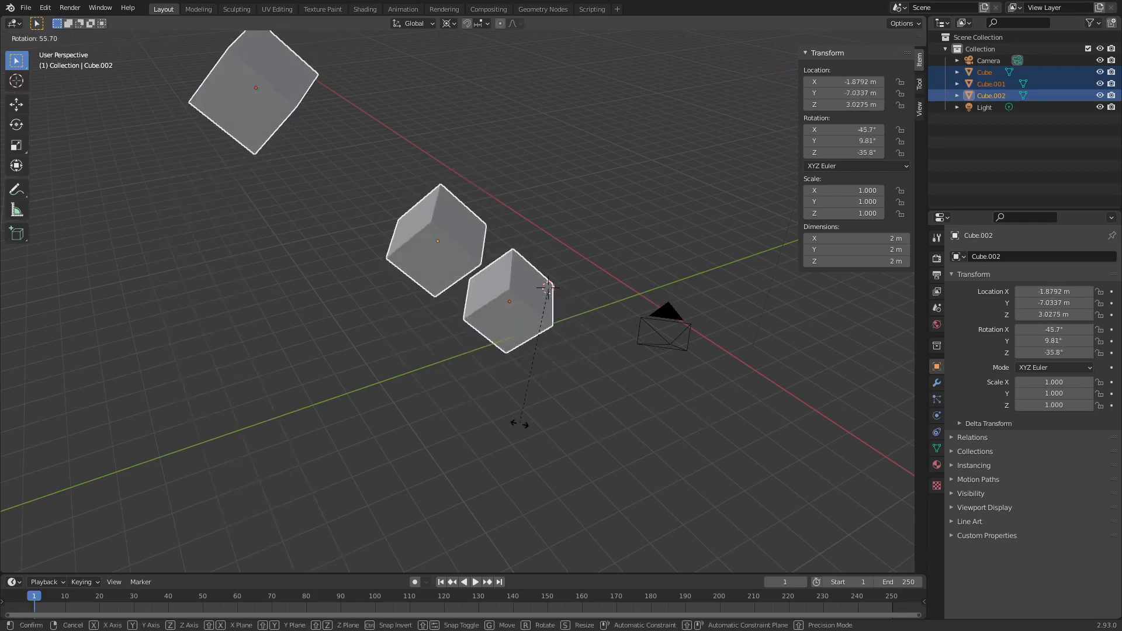
pyautogui.rightClick(444, 354)
# - Set the transform pivot point to Median Point
pyautogui.click(457, 21)
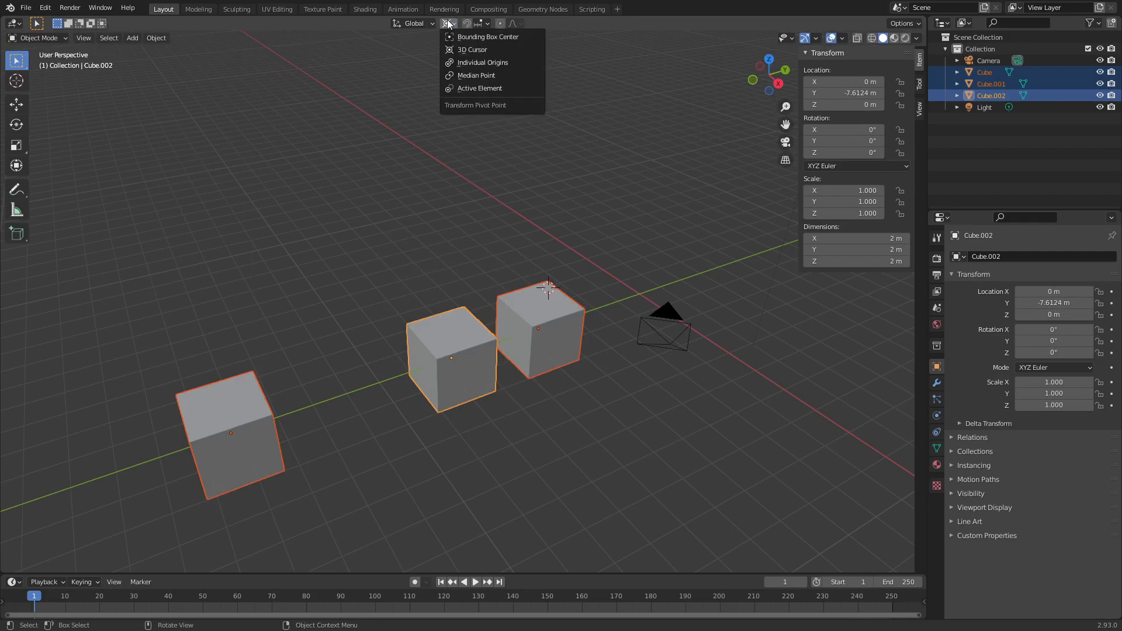
pyautogui.click(474, 76)
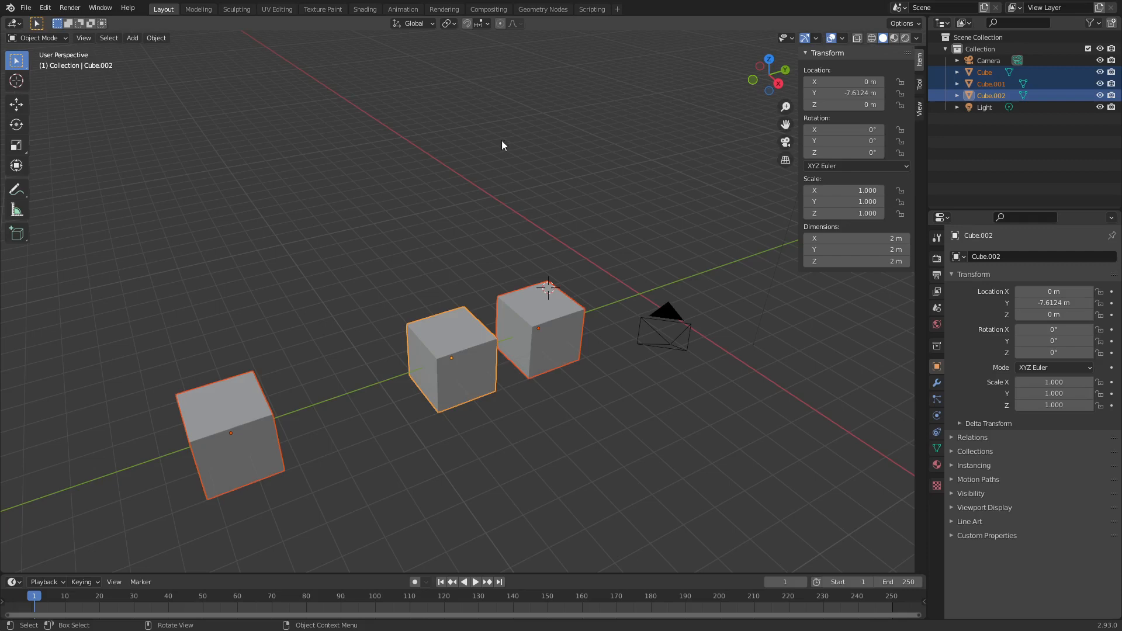
# - Select only the cube nearest the world origin and rotate it about -33 degrees around the global Y axis
pyautogui.click(562, 329)
pyautogui.scroll(2, 601, 360)
pyautogui.keyDown('shift'); pyautogui.moveTo(601, 368); pyautogui.dragTo(580, 412, button='middle'); pyautogui.keyUp('shift')
pyautogui.press('r')
pyautogui.press('y')
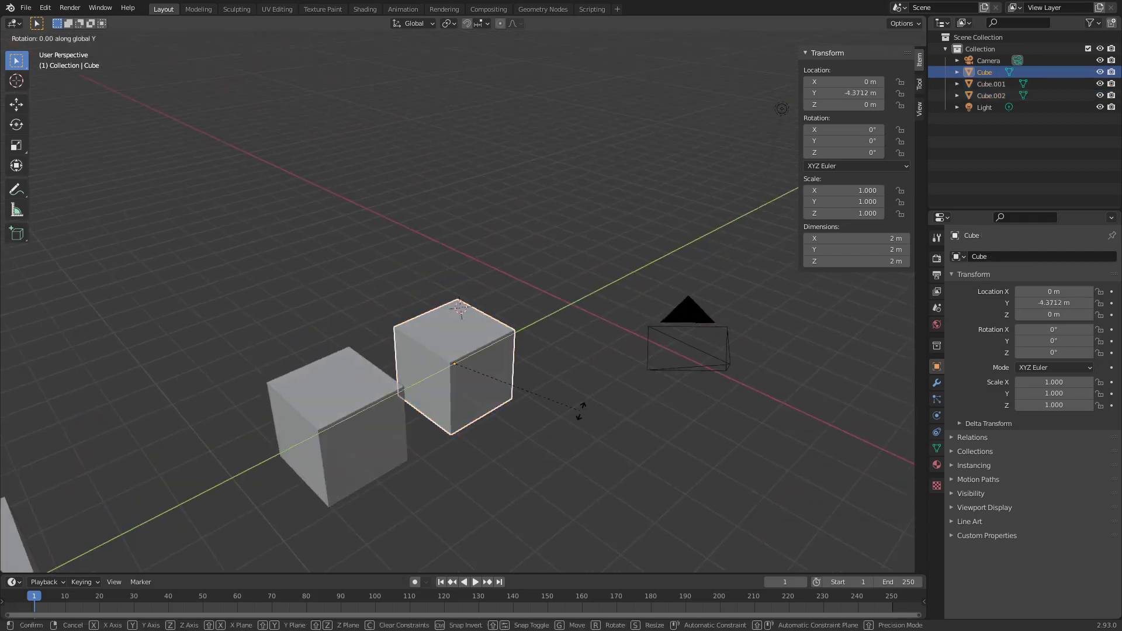
pyautogui.click(584, 337)
pyautogui.moveTo(584, 337); pyautogui.dragTo(672, 409, button='middle')
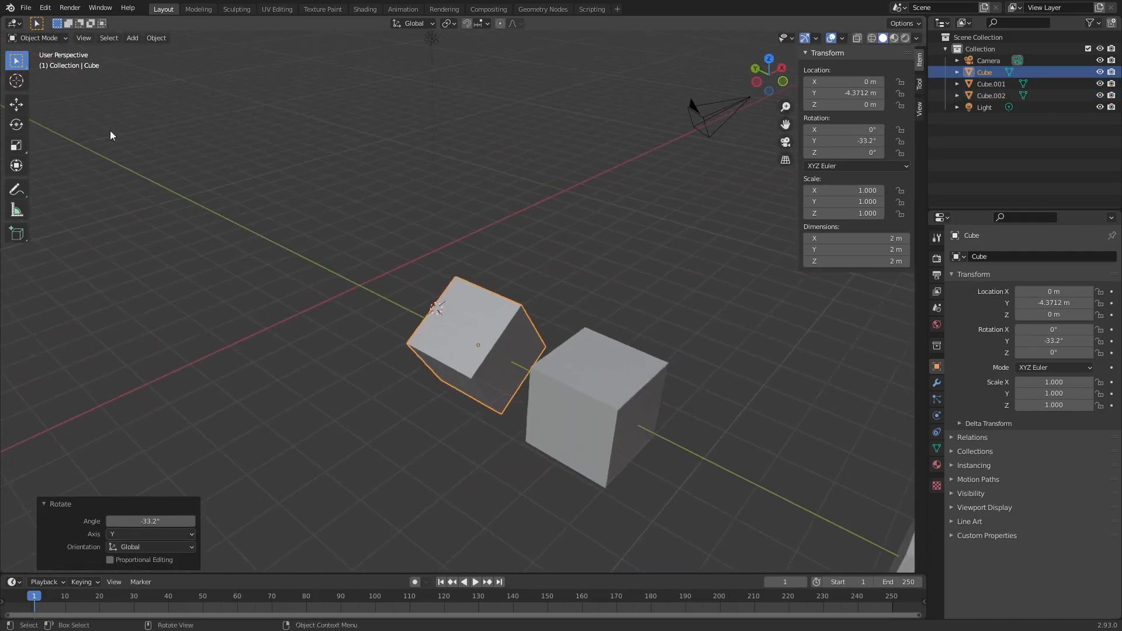
# - Activate the Move tool for the tilted cube and set the transform orientation to Local
pyautogui.click(17, 106)
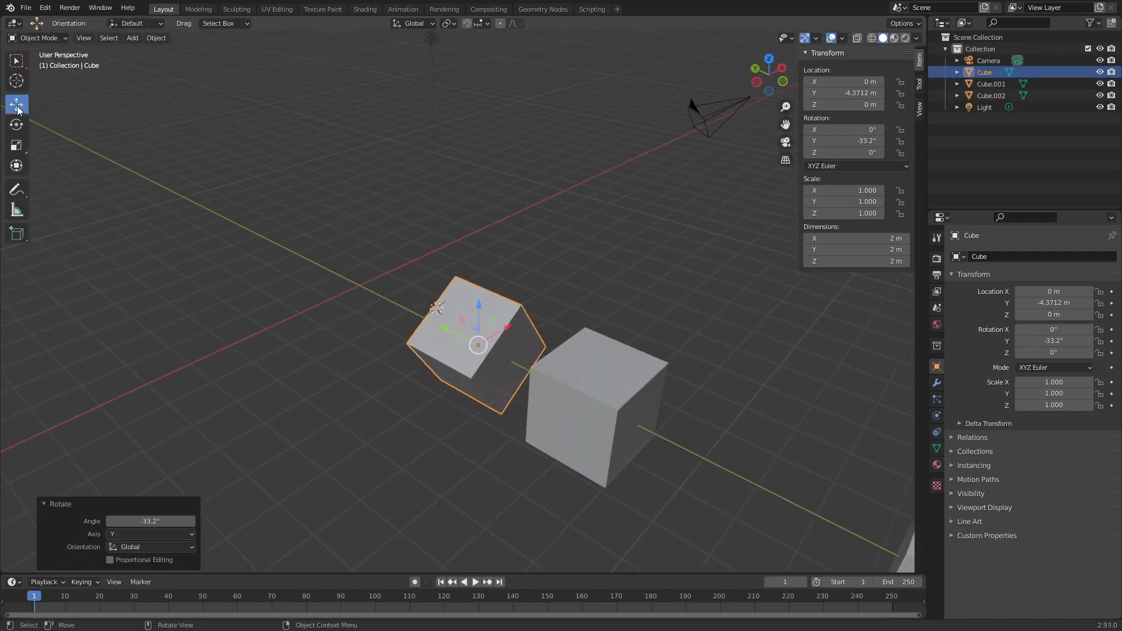
pyautogui.moveTo(550, 363)
pyautogui.mouseDown(button='middle')
pyautogui.moveTo(508, 360)
pyautogui.moveTo(542, 363)
pyautogui.mouseUp(button='middle')
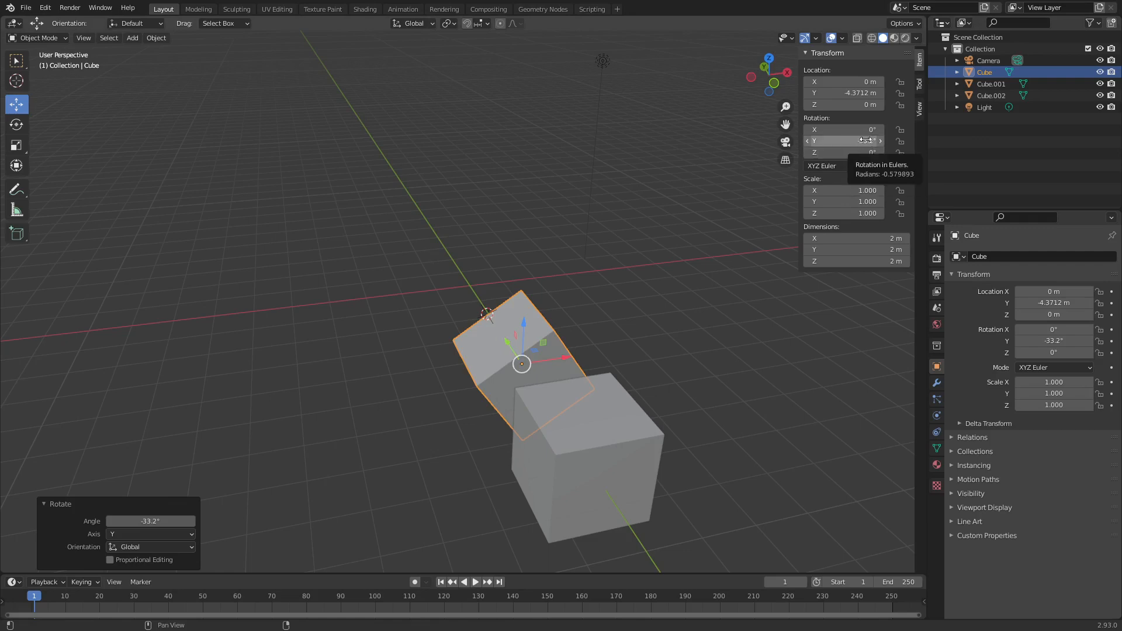
pyautogui.click(414, 23)
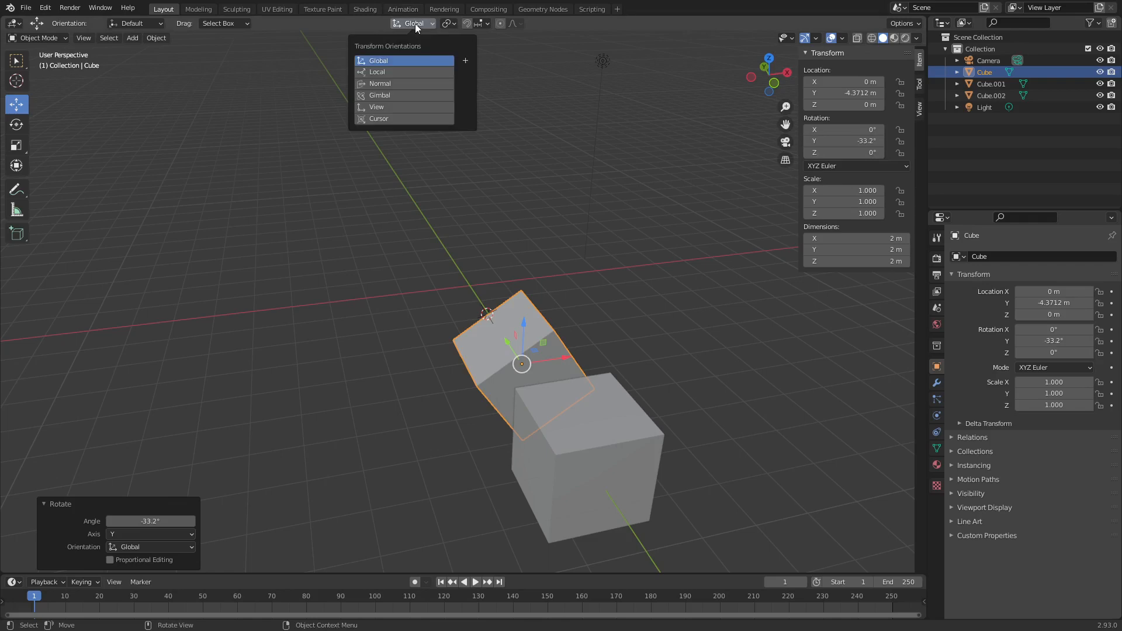
pyautogui.click(395, 72)
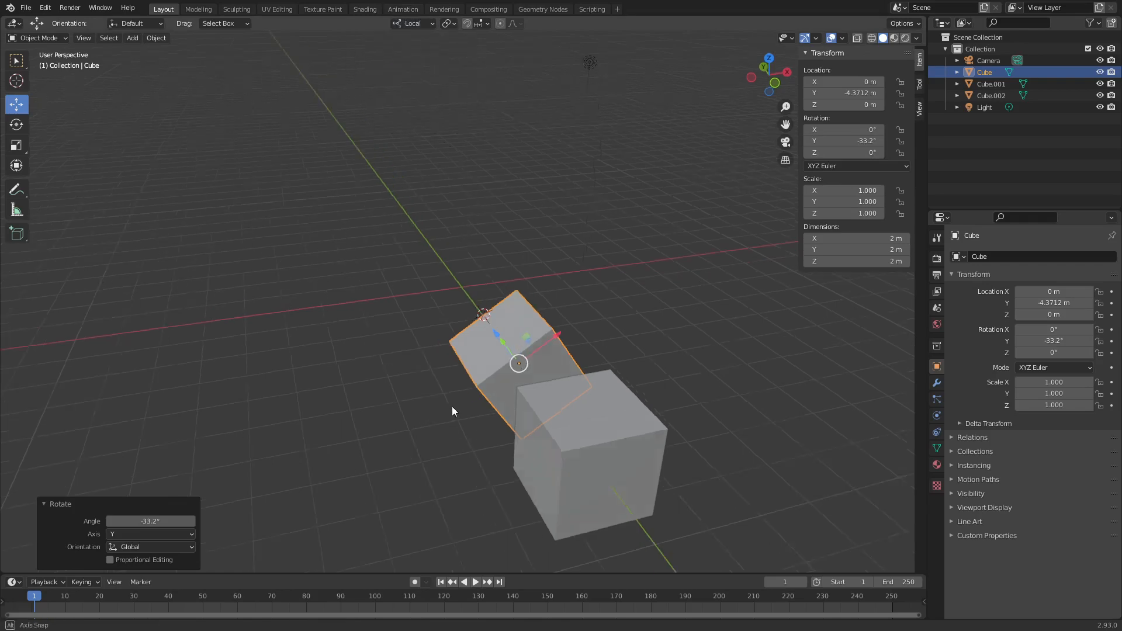
pyautogui.moveTo(451, 405); pyautogui.dragTo(435, 353, button='middle')
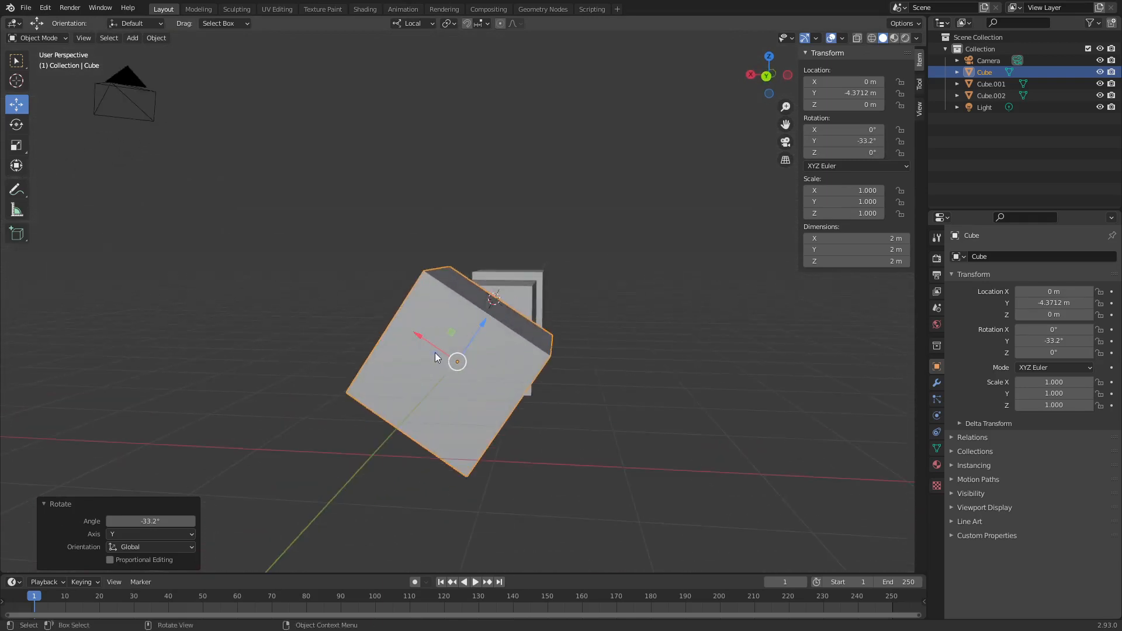
# - Try moving the tilted cube along its local X axis and its local Z axis, and undo the move
pyautogui.press('g')
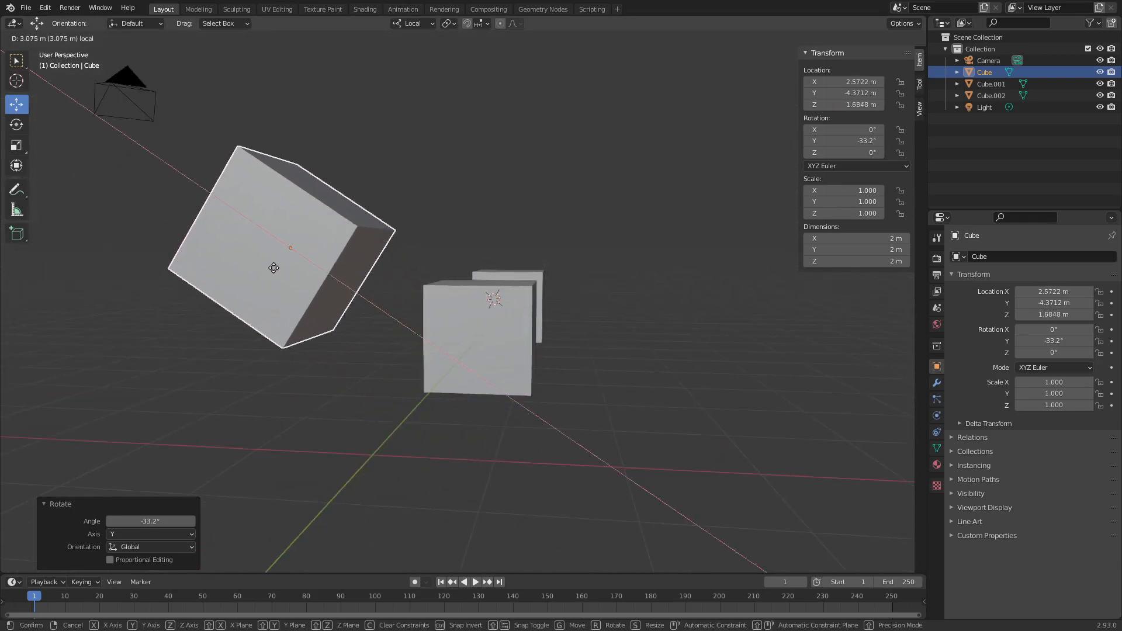
pyautogui.rightClick(433, 375)
pyautogui.press('g')
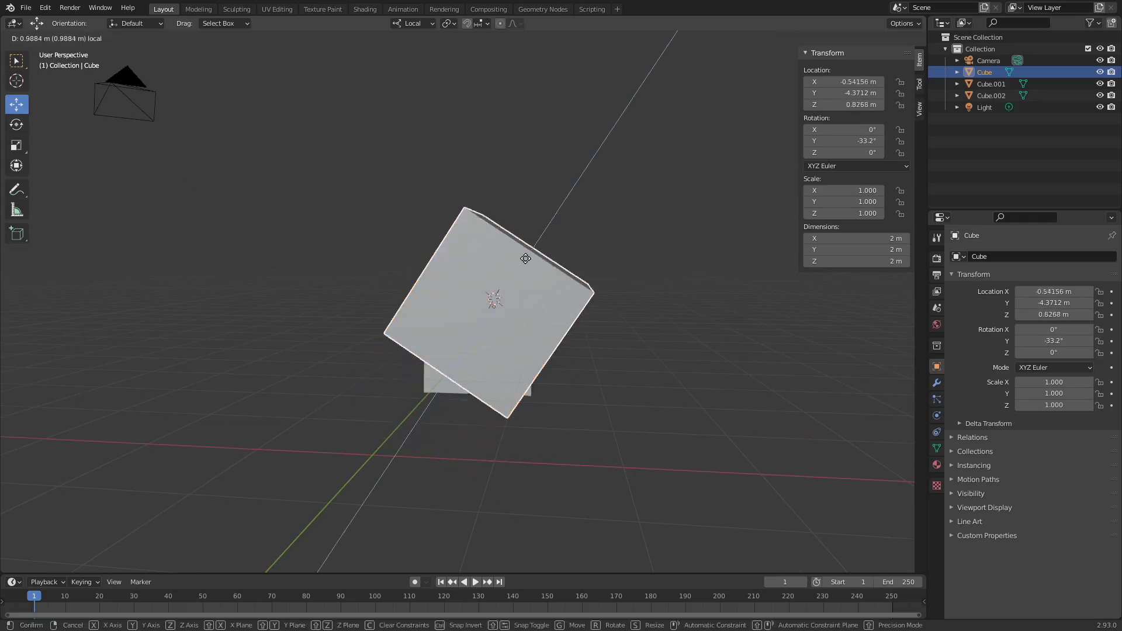
pyautogui.click(568, 210)
pyautogui.hotkey('ctrl', 'z')
# - Set the transform orientation back to Global
pyautogui.click(409, 24)
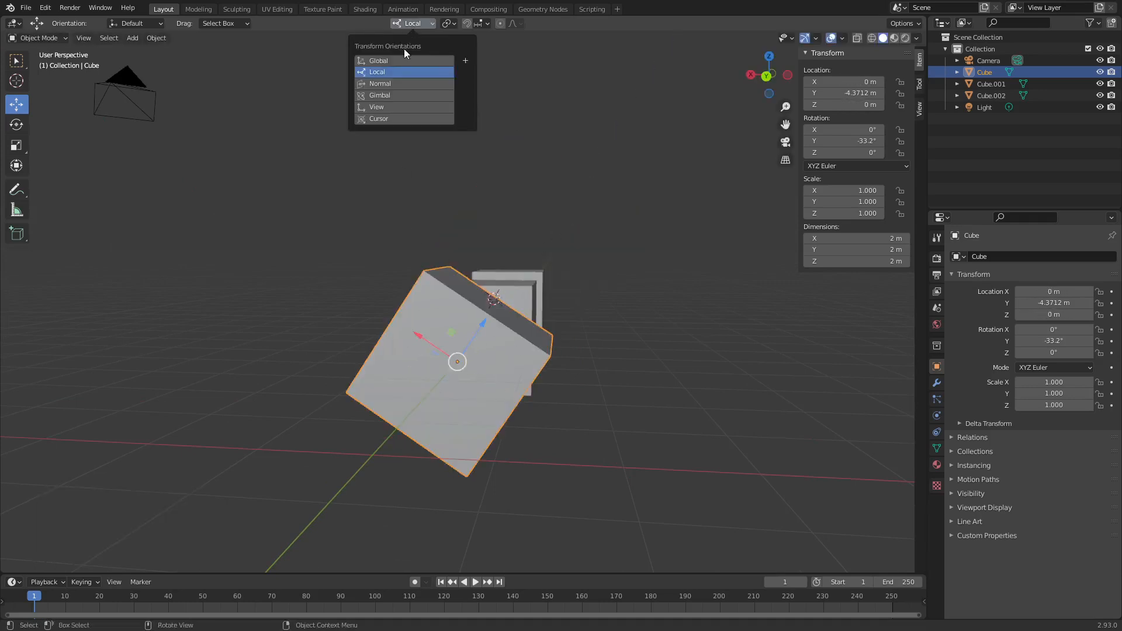
pyautogui.click(394, 62)
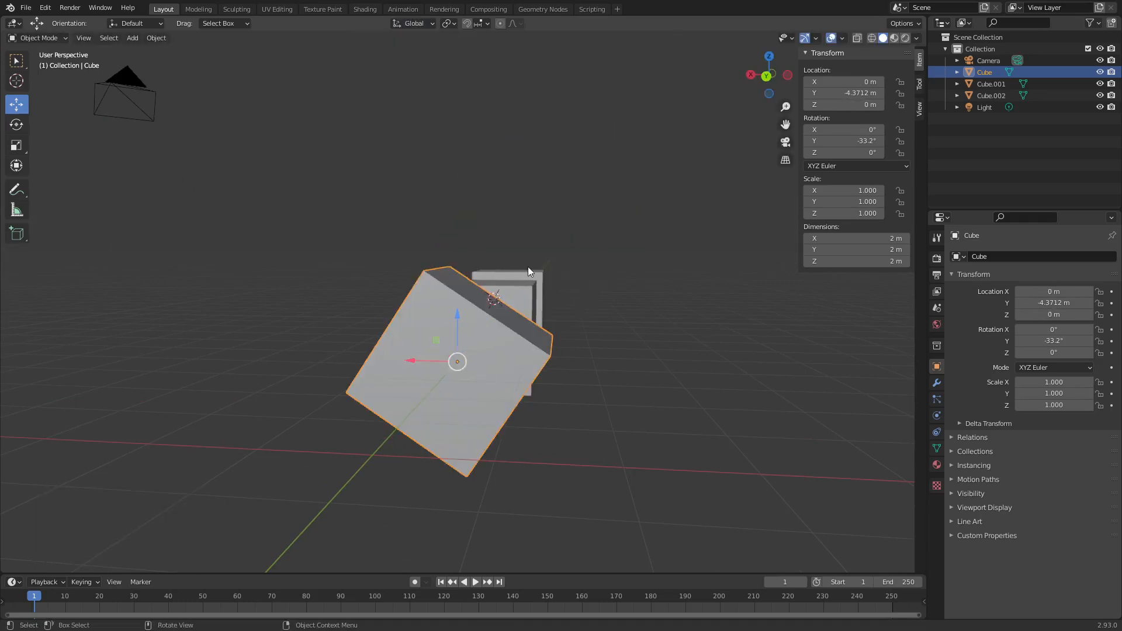
pyautogui.press('ctrl')
pyautogui.moveTo(559, 328); pyautogui.dragTo(616, 367, button='middle')
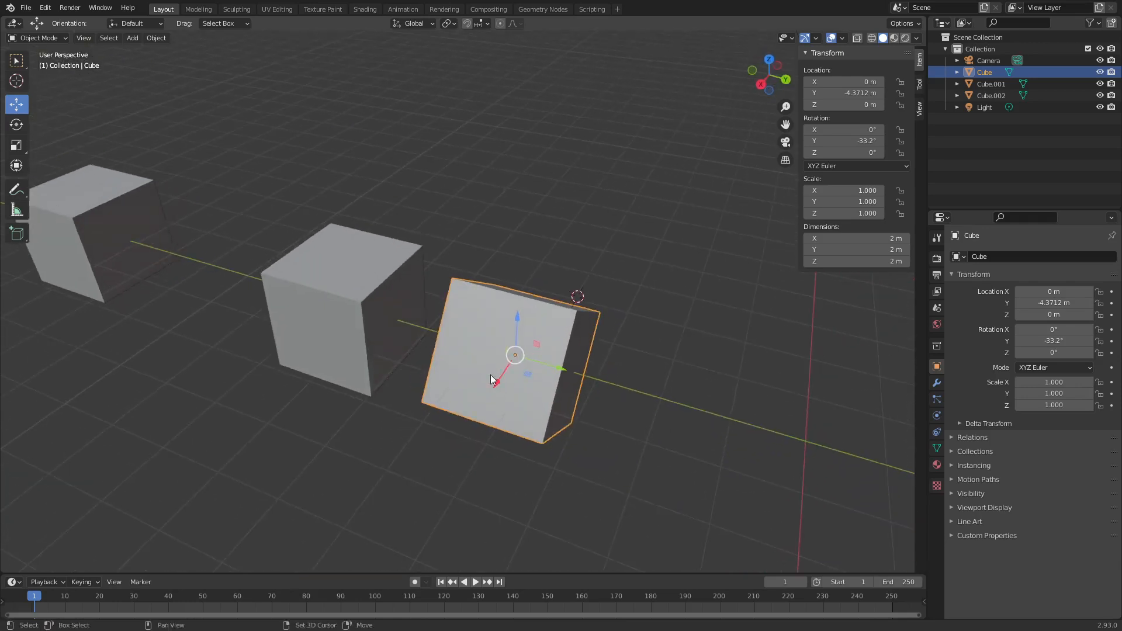
# - Select the middle cube and stretch it along the global X axis to a scale of about 2.92
pyautogui.click(387, 292)
pyautogui.press('s')
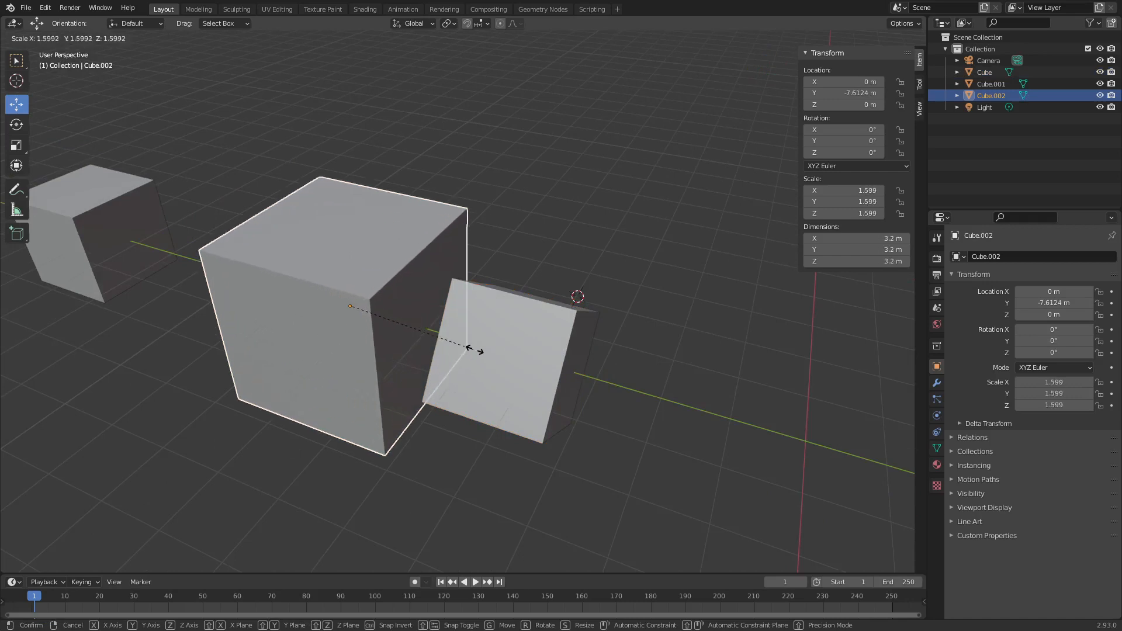
pyautogui.press('Escape')
pyautogui.press('s')
pyautogui.press('x')
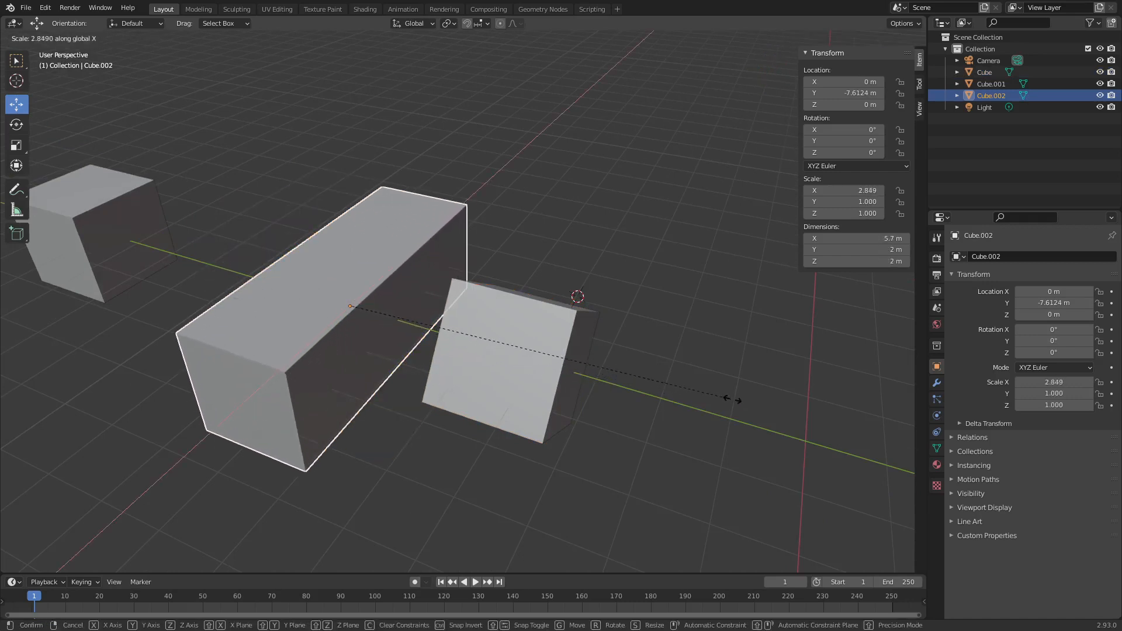
pyautogui.click(739, 401)
# - Scale the tilted cube uniformly to about 1.475, then clear its scale
pyautogui.click(561, 379)
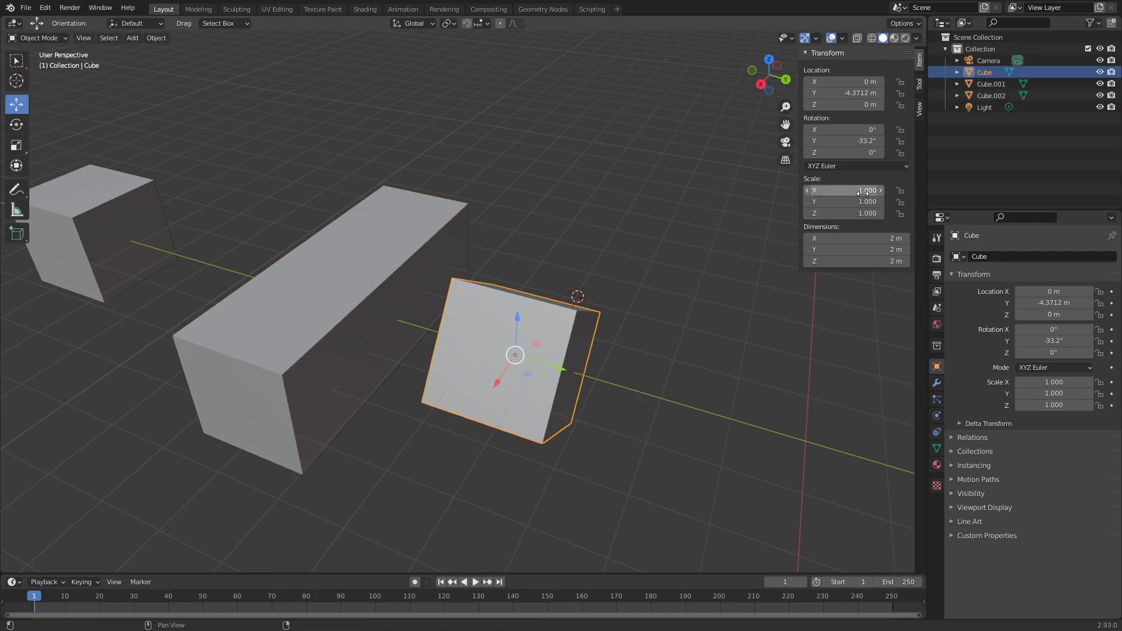
pyautogui.press('s')
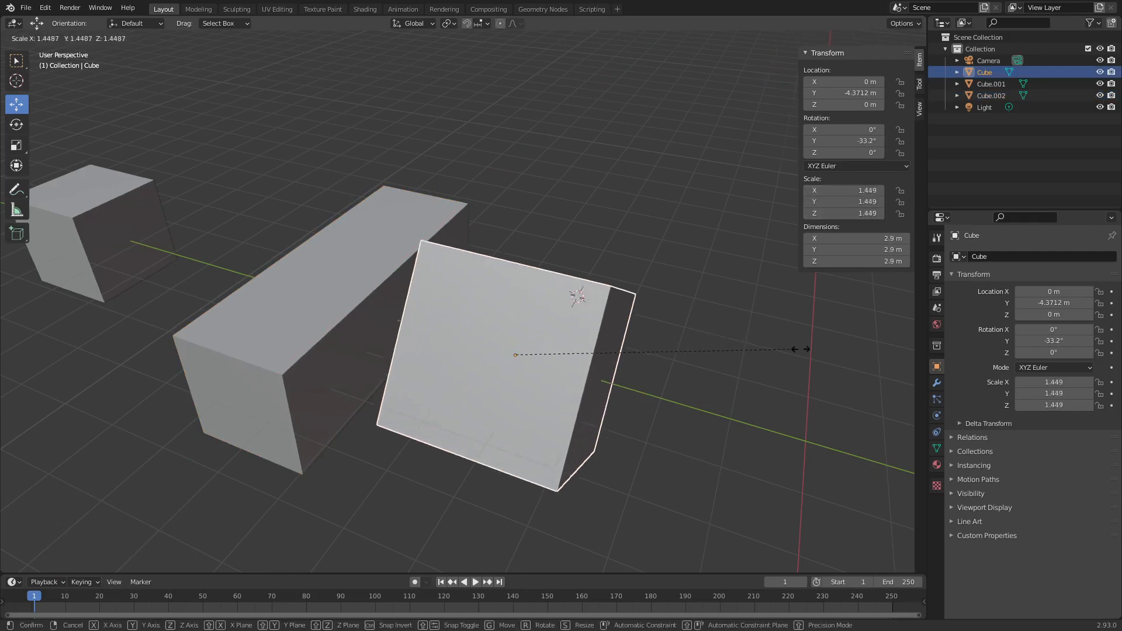
pyautogui.click(804, 349)
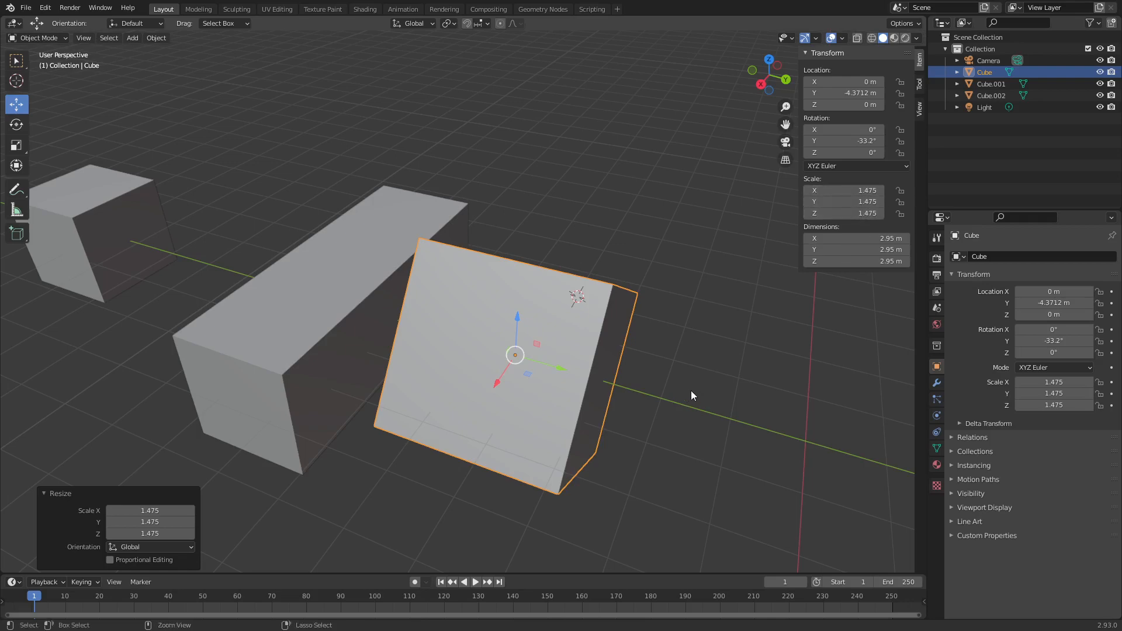
pyautogui.hotkey('alt', 's')
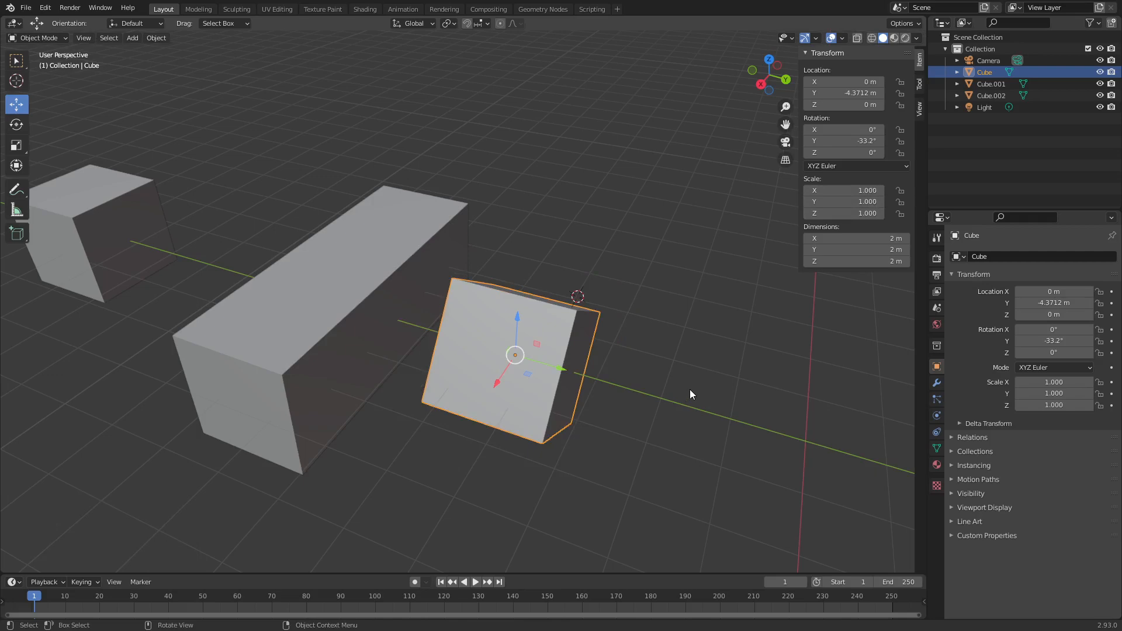
# - Select the stretched middle cube and apply its scale
pyautogui.click(388, 303)
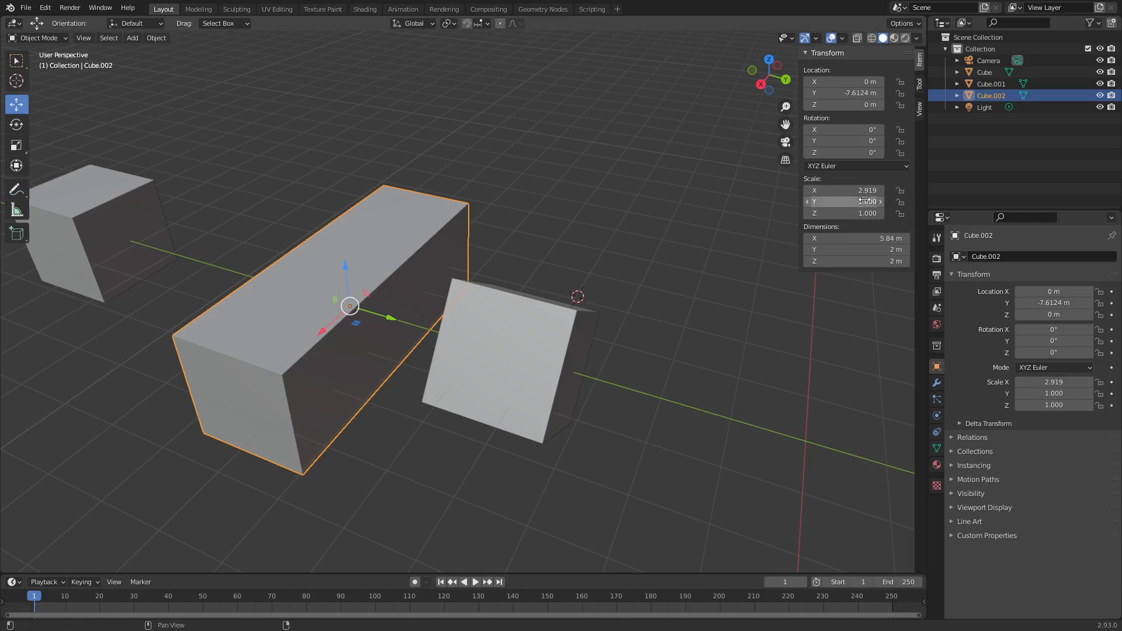
pyautogui.hotkey('ctrl', 'a')
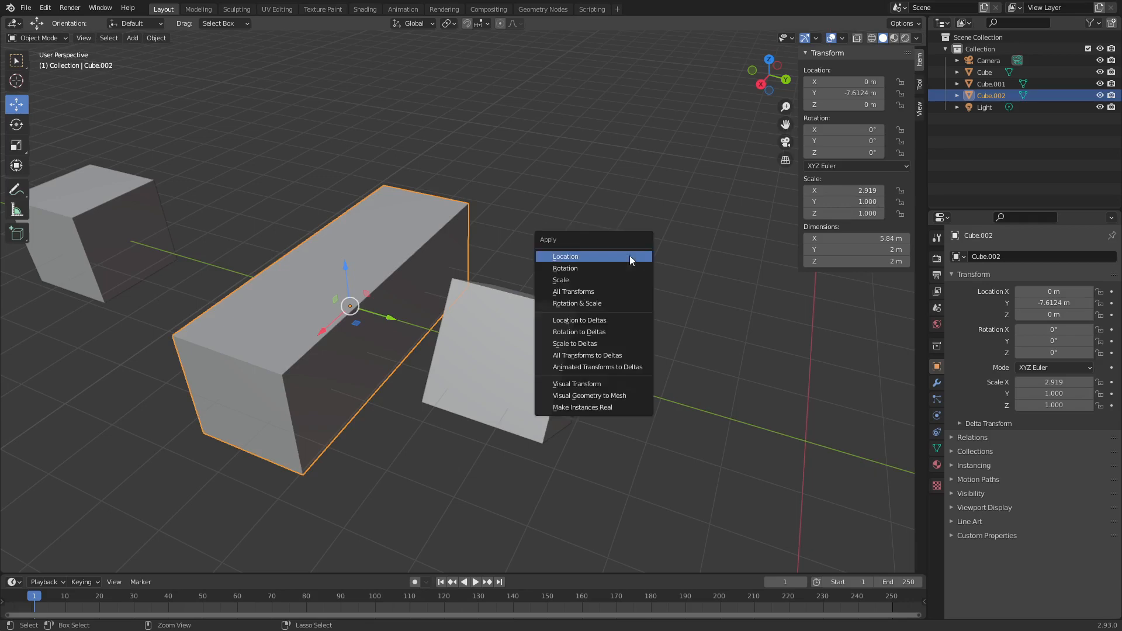
pyautogui.click(598, 279)
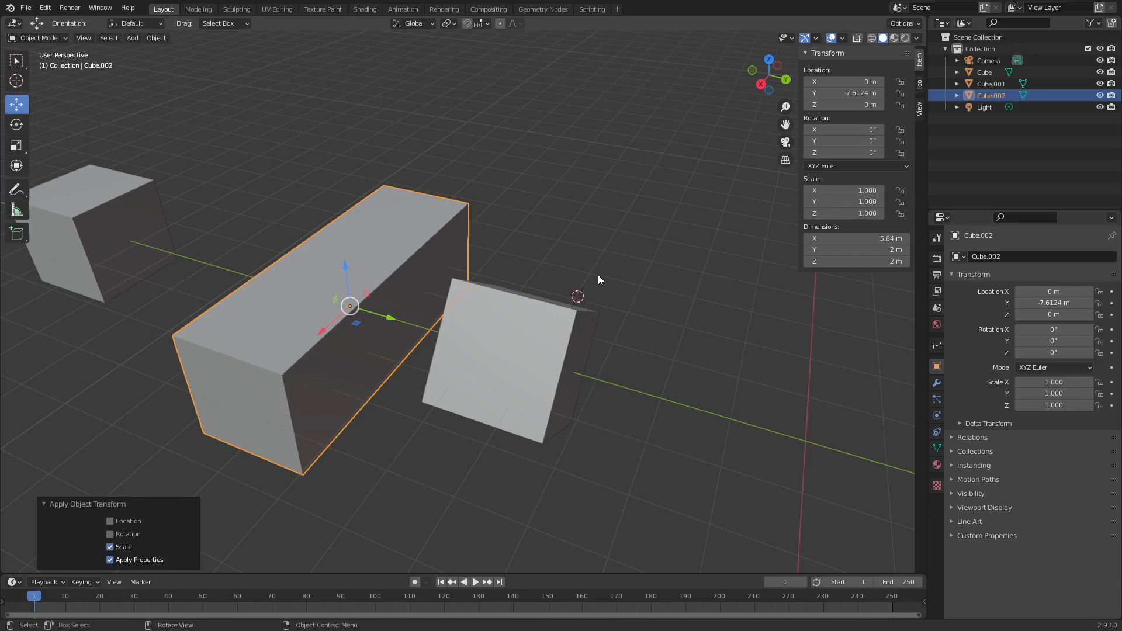
# - Select the tilted cube, set the transform orientation to Local and apply the cube's rotation
pyautogui.click(504, 359)
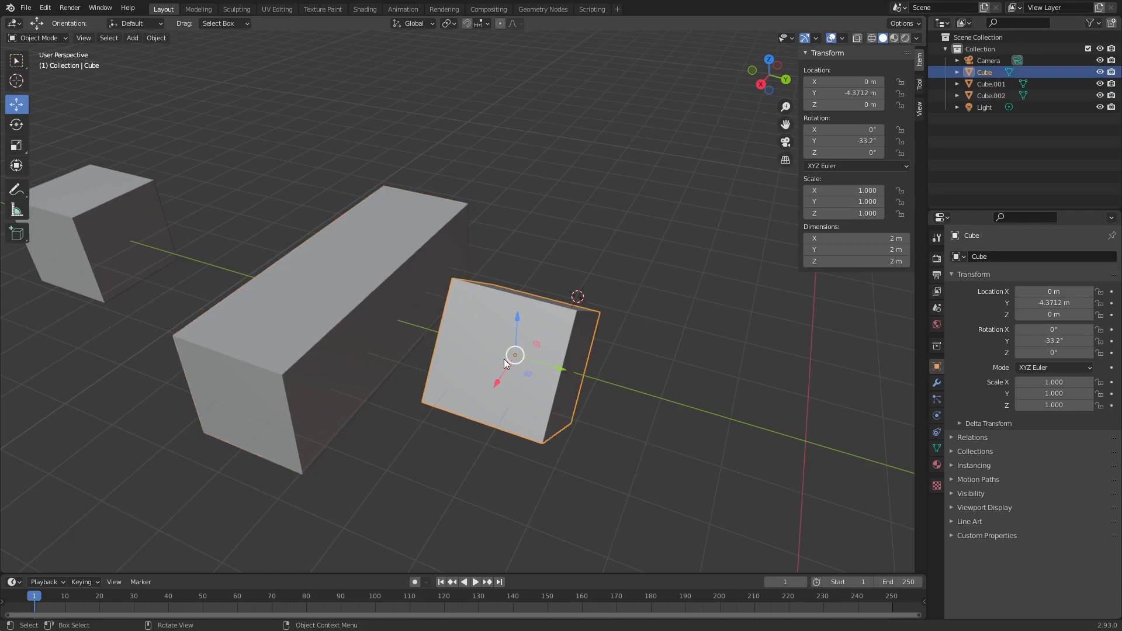
pyautogui.moveTo(447, 234); pyautogui.dragTo(412, 221, button='middle')
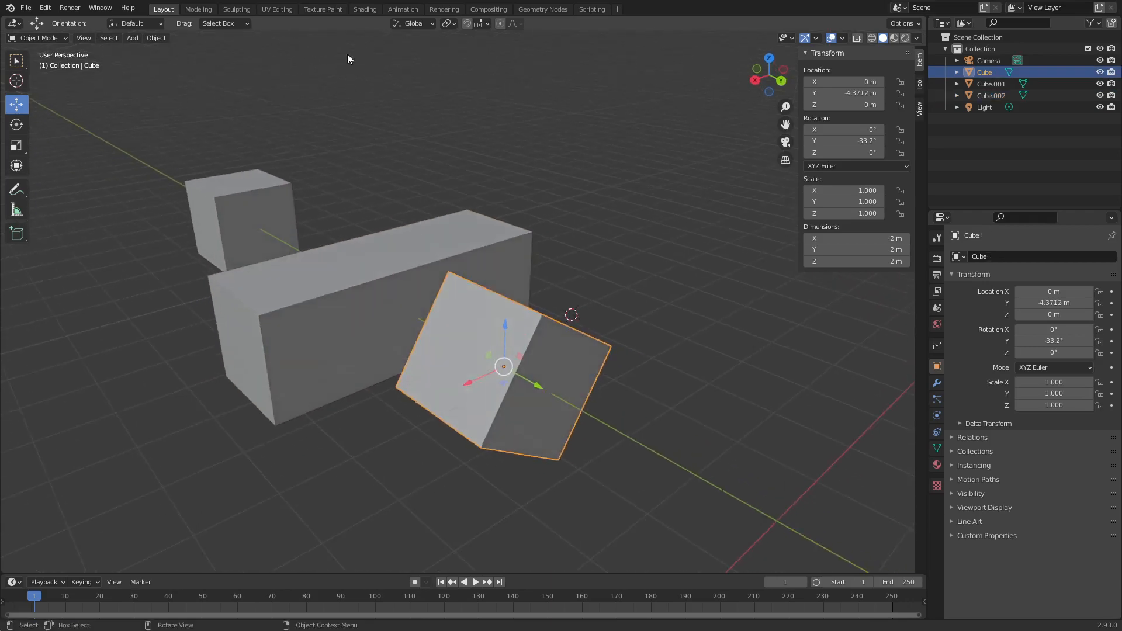
pyautogui.click(426, 23)
pyautogui.click(403, 71)
pyautogui.hotkey('ctrl', 'a')
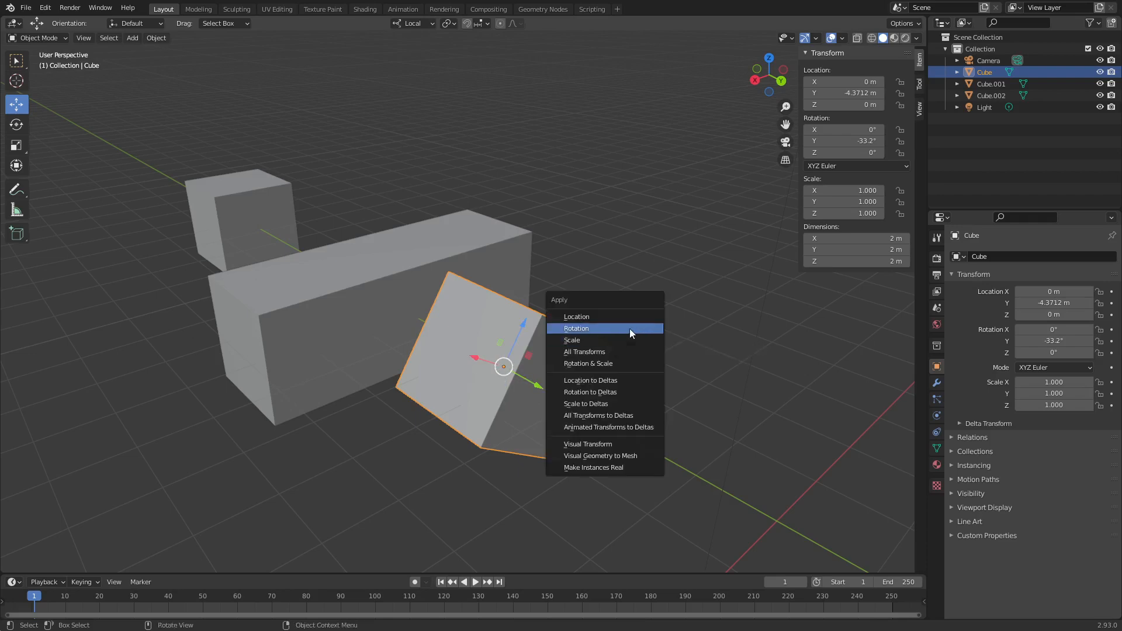
pyautogui.click(630, 329)
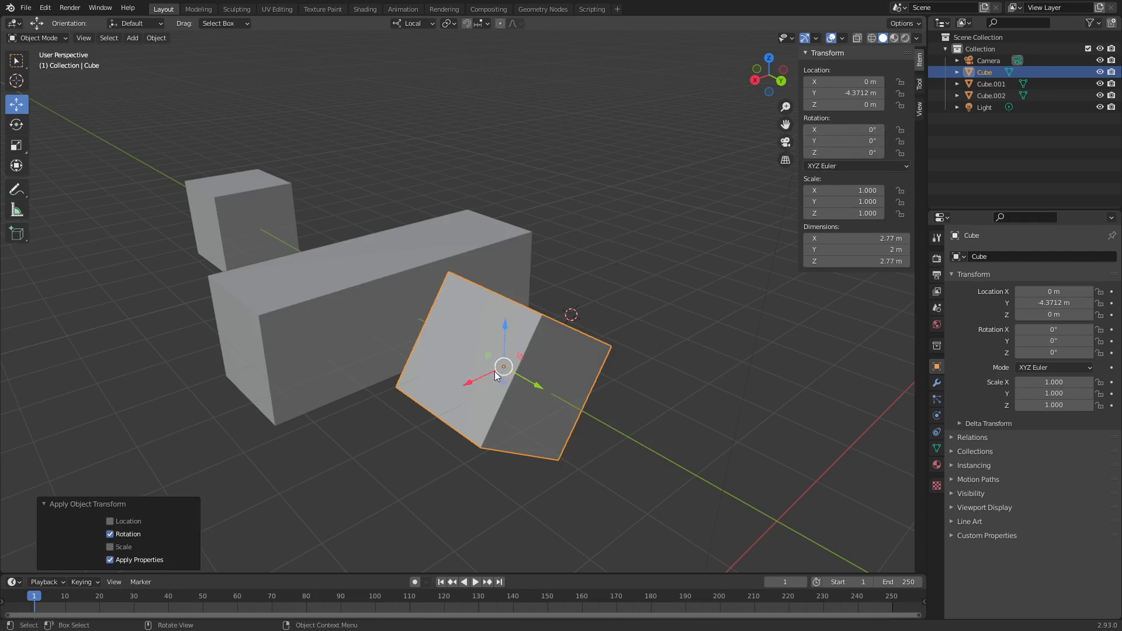
pyautogui.click(415, 24)
# - Apply the tilted cube's location so that its origin moves to the world centre
pyautogui.moveTo(562, 301); pyautogui.dragTo(584, 319, button='middle')
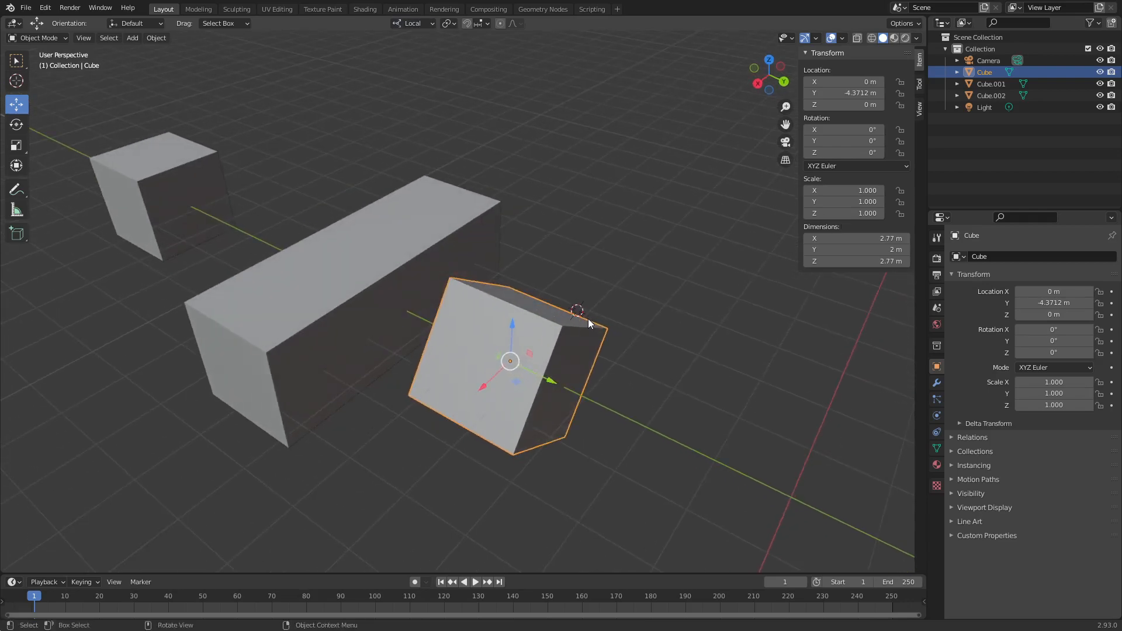
pyautogui.keyDown('shift'); pyautogui.moveTo(553, 326); pyautogui.dragTo(479, 349, button='middle'); pyautogui.keyUp('shift')
pyautogui.click(447, 289)
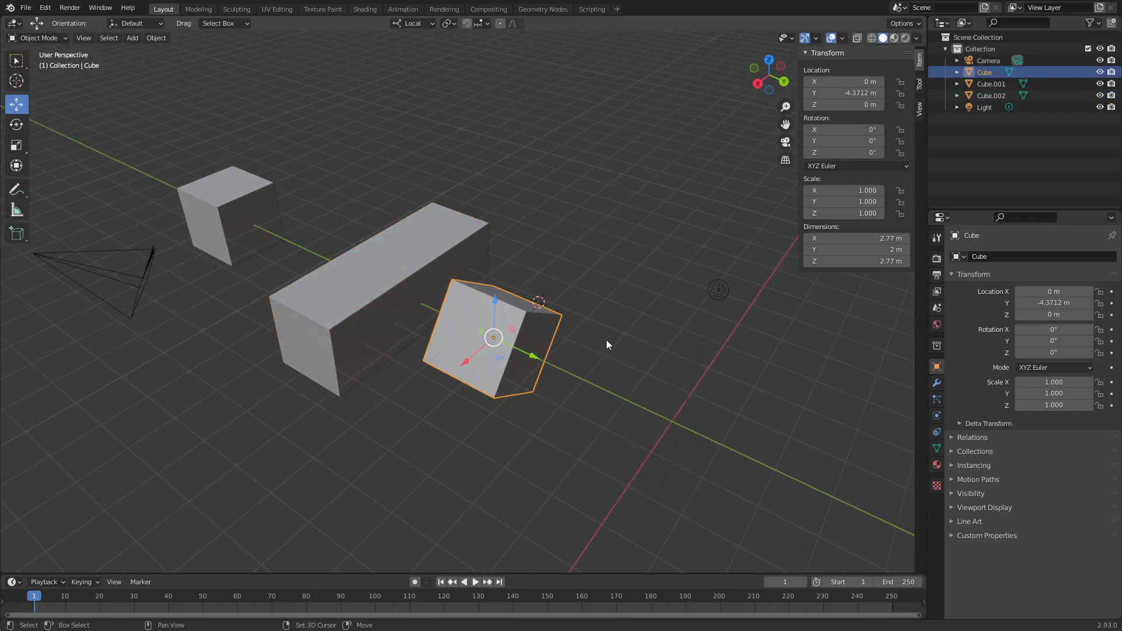
pyautogui.hotkey('ctrl', 'a')
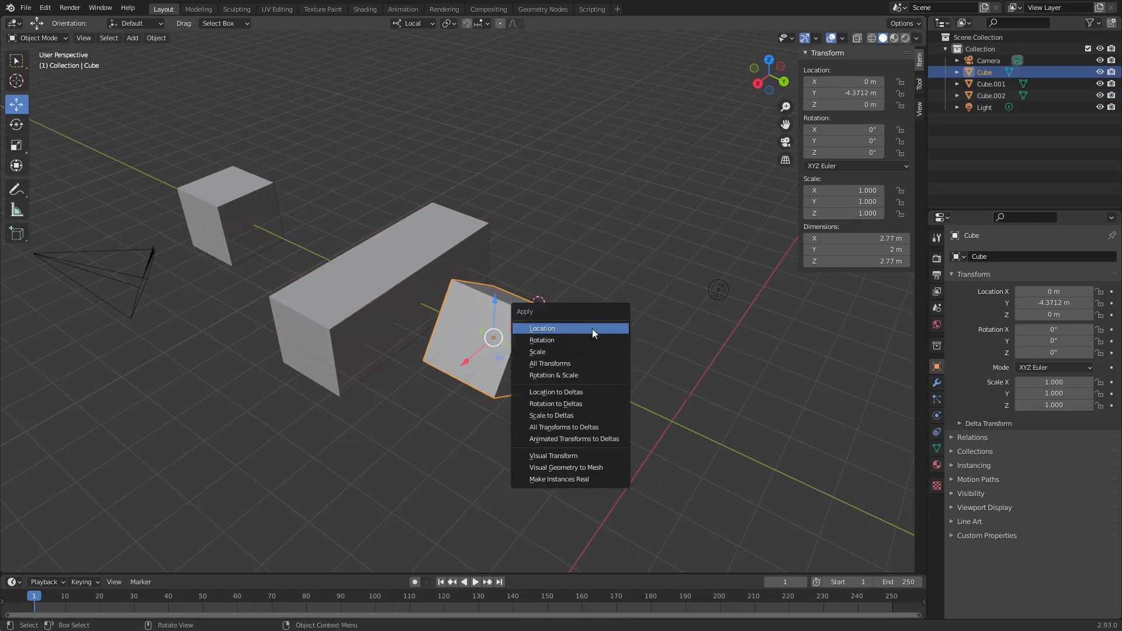
pyautogui.click(591, 329)
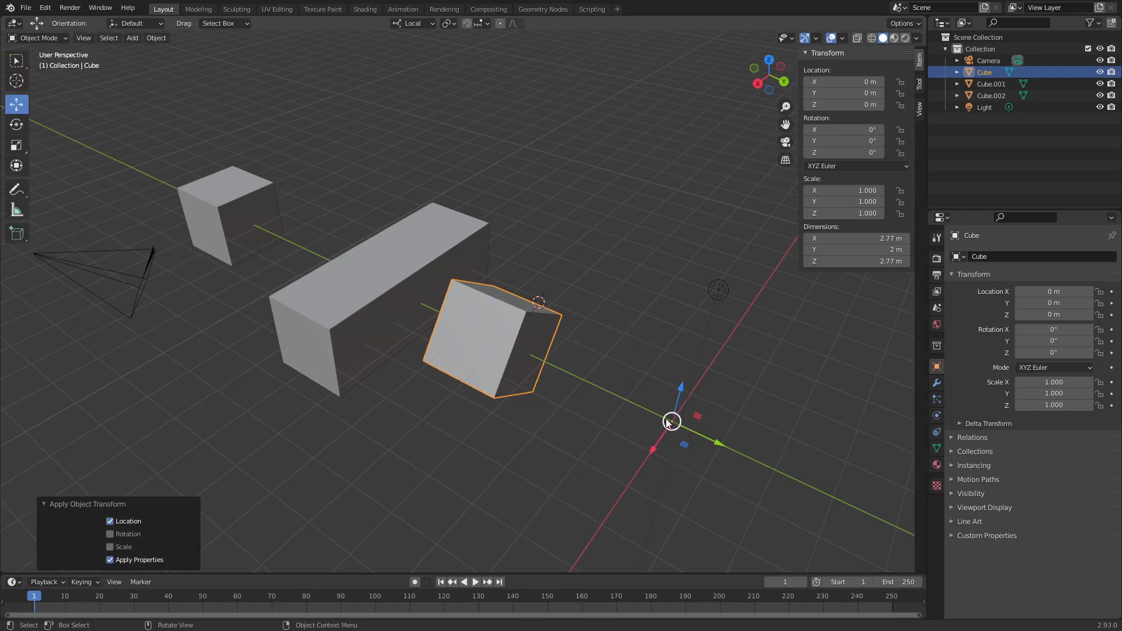
# - Switch to the Select Box tool and try rotating the tilted cube freely around its origin at the world centre
pyautogui.press('w')
pyautogui.click(537, 415)
pyautogui.click(494, 360)
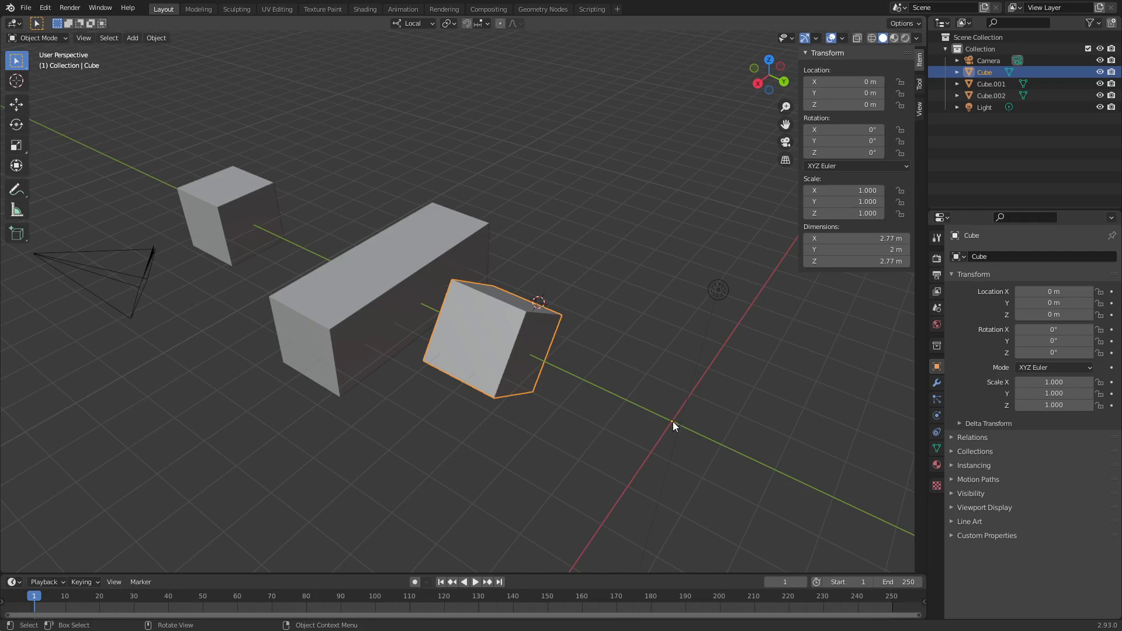
pyautogui.press('r')
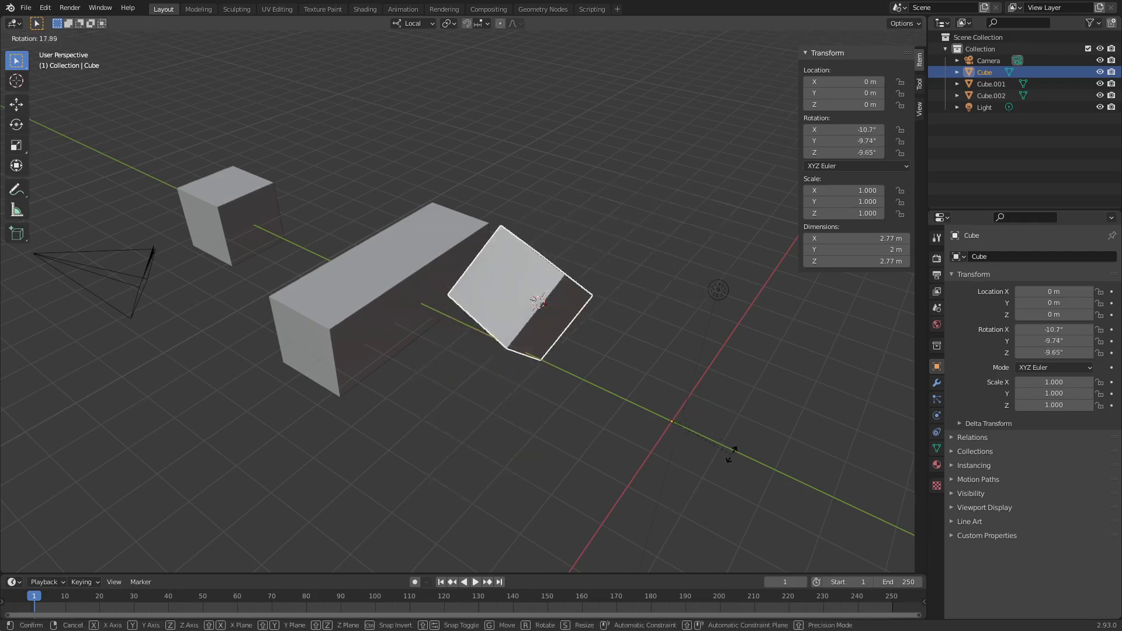
pyautogui.rightClick(735, 449)
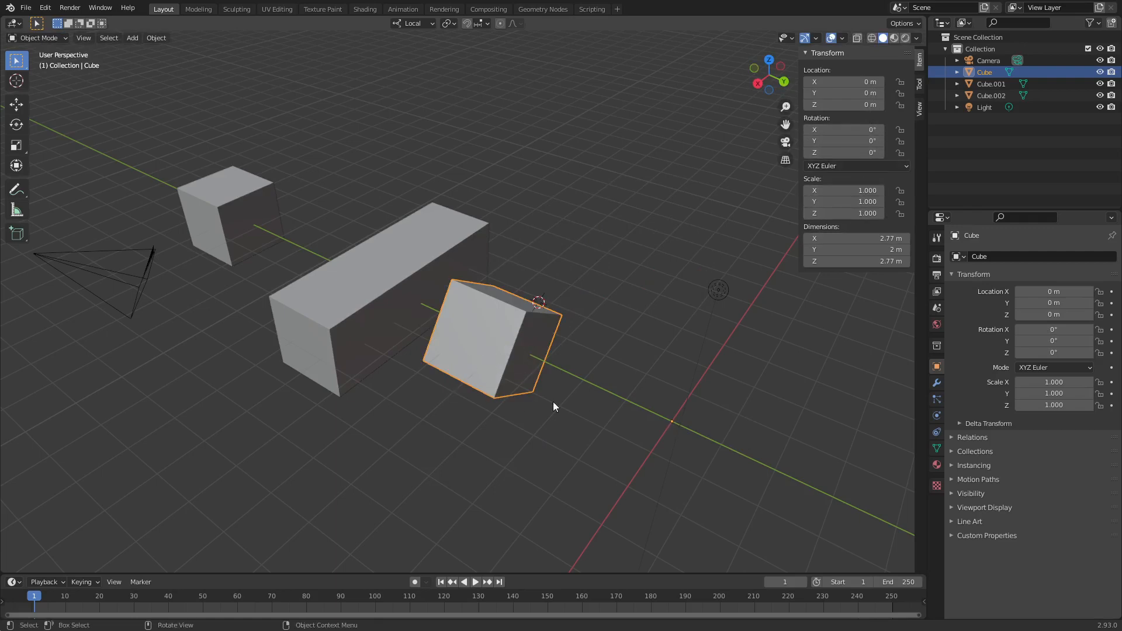
# - Set the tilted cube's origin back to its own centre with Origin to Geometry
pyautogui.moveTo(553, 402); pyautogui.dragTo(659, 364, button='middle')
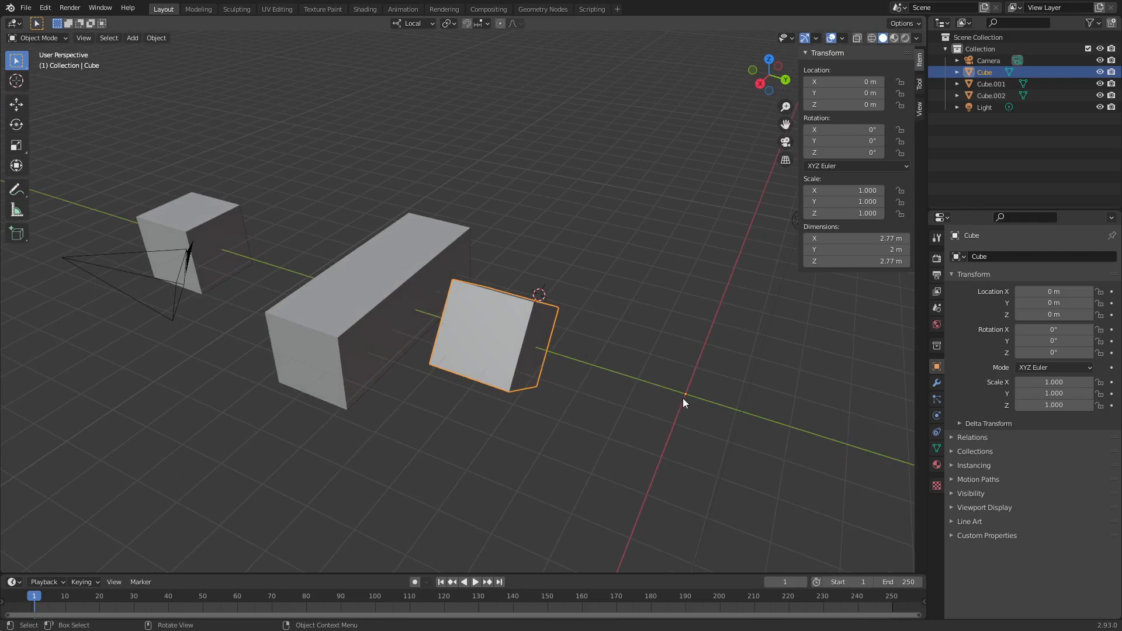
pyautogui.click(160, 40)
pyautogui.moveTo(170, 61)
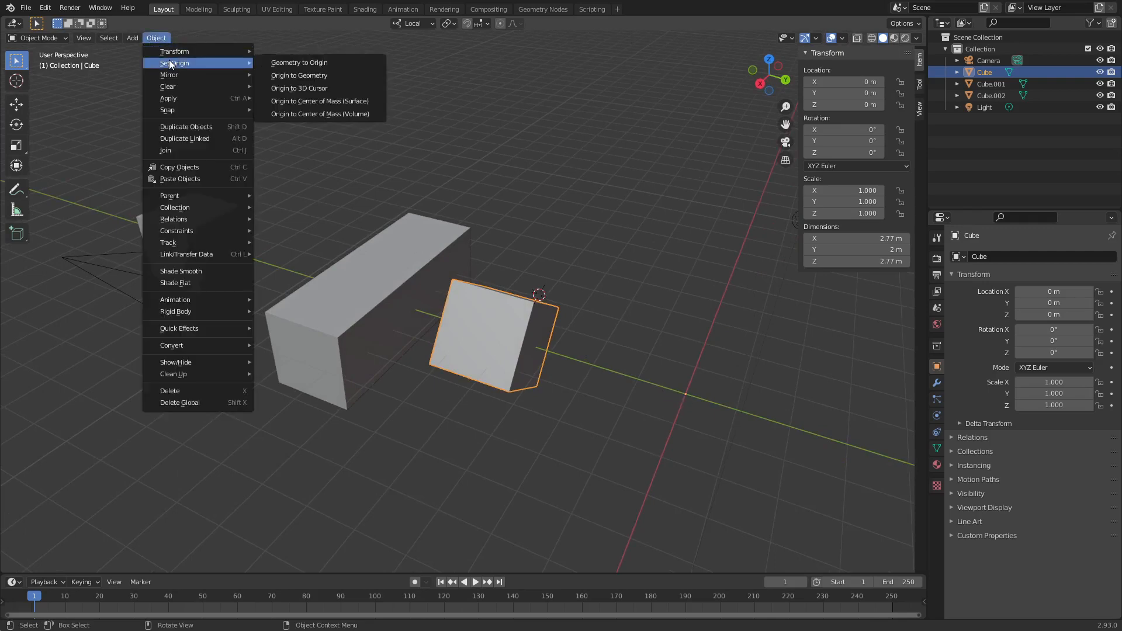
pyautogui.click(335, 78)
pyautogui.moveTo(521, 334); pyautogui.dragTo(462, 323, button='middle')
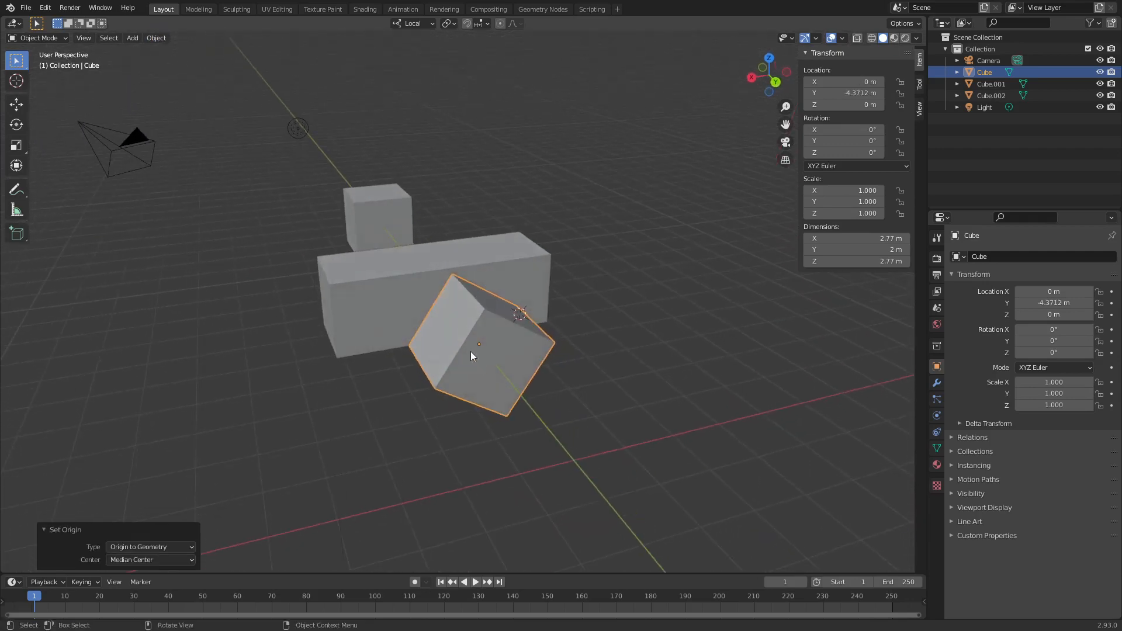
pyautogui.moveTo(464, 383); pyautogui.dragTo(449, 374, button='middle')
pyautogui.click(156, 38)
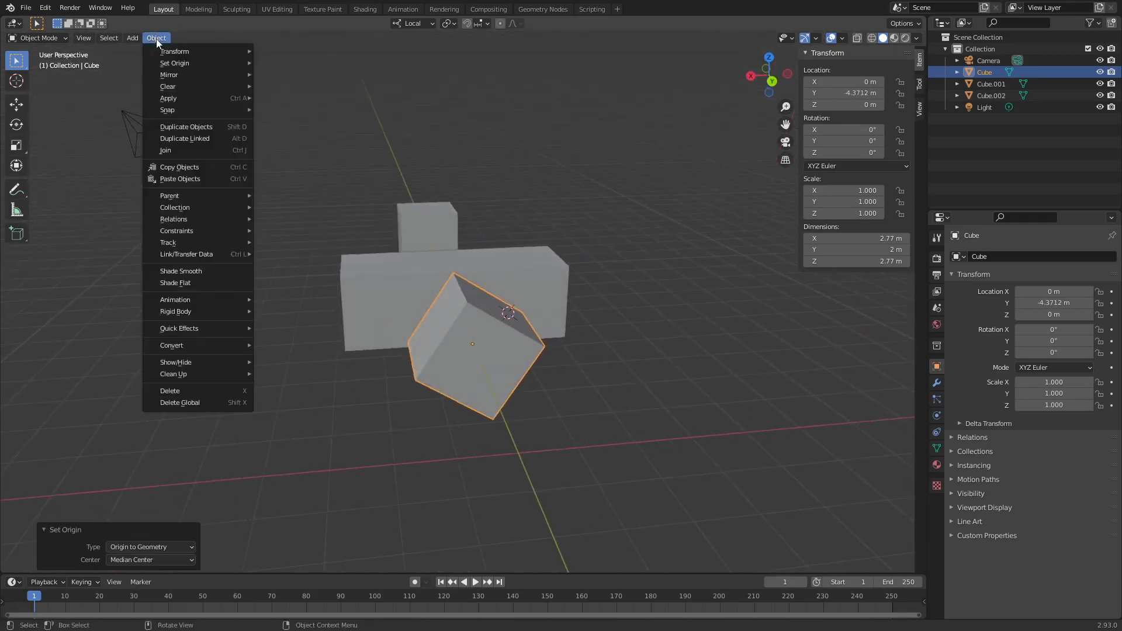
pyautogui.moveTo(185, 62)
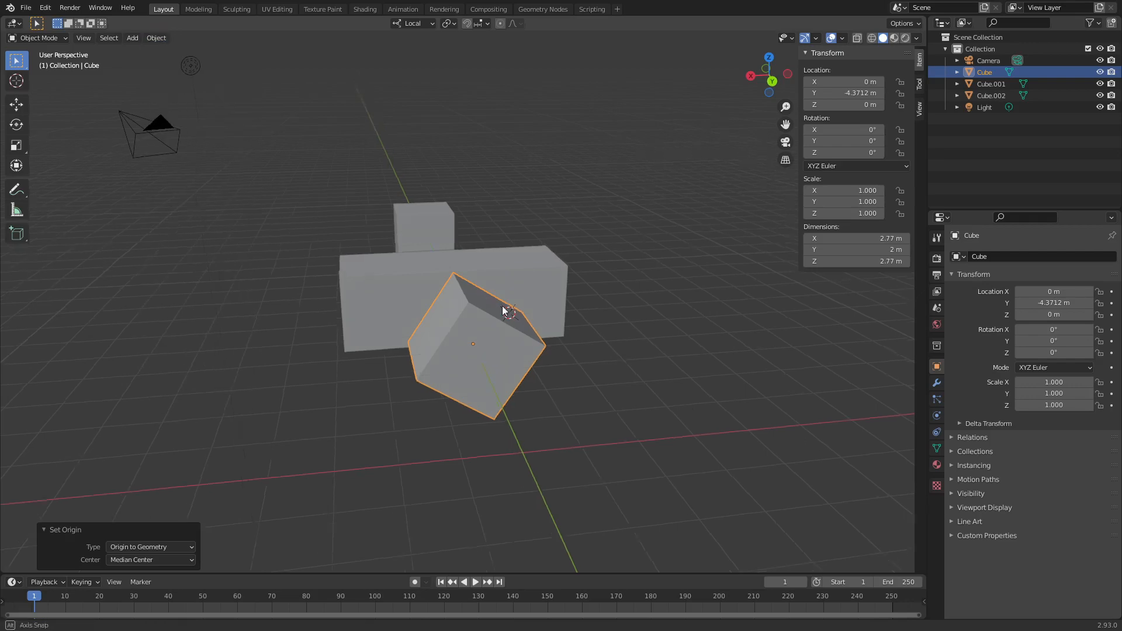
# - Place the 3D cursor on the far end of the long box's top face and add a cube mesh there
pyautogui.moveTo(501, 313); pyautogui.dragTo(476, 294, button='middle')
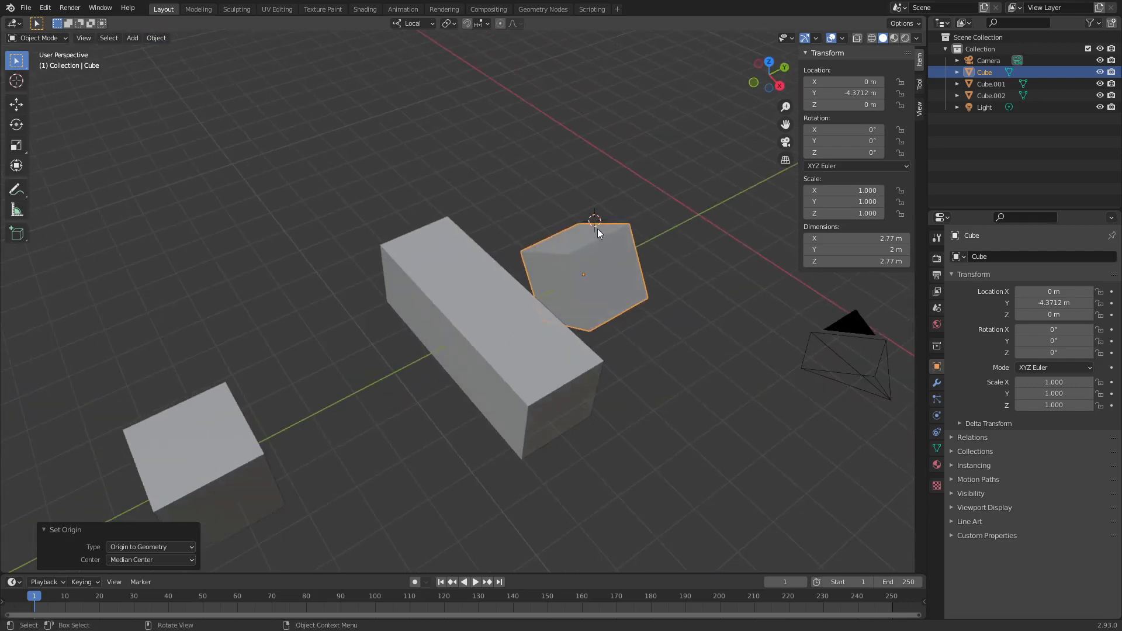
pyautogui.click(669, 254)
pyautogui.moveTo(669, 255); pyautogui.dragTo(599, 309, button='middle')
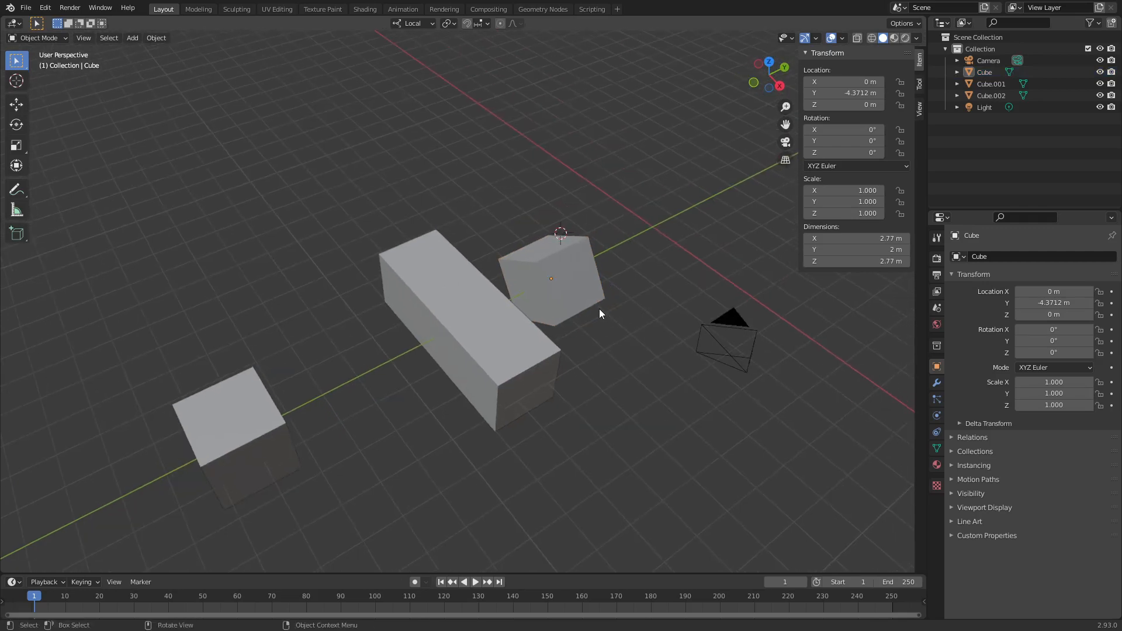
pyautogui.keyDown('shift'); pyautogui.rightClick(436, 242); pyautogui.keyUp('shift')
pyautogui.moveTo(466, 284); pyautogui.dragTo(553, 337, button='middle')
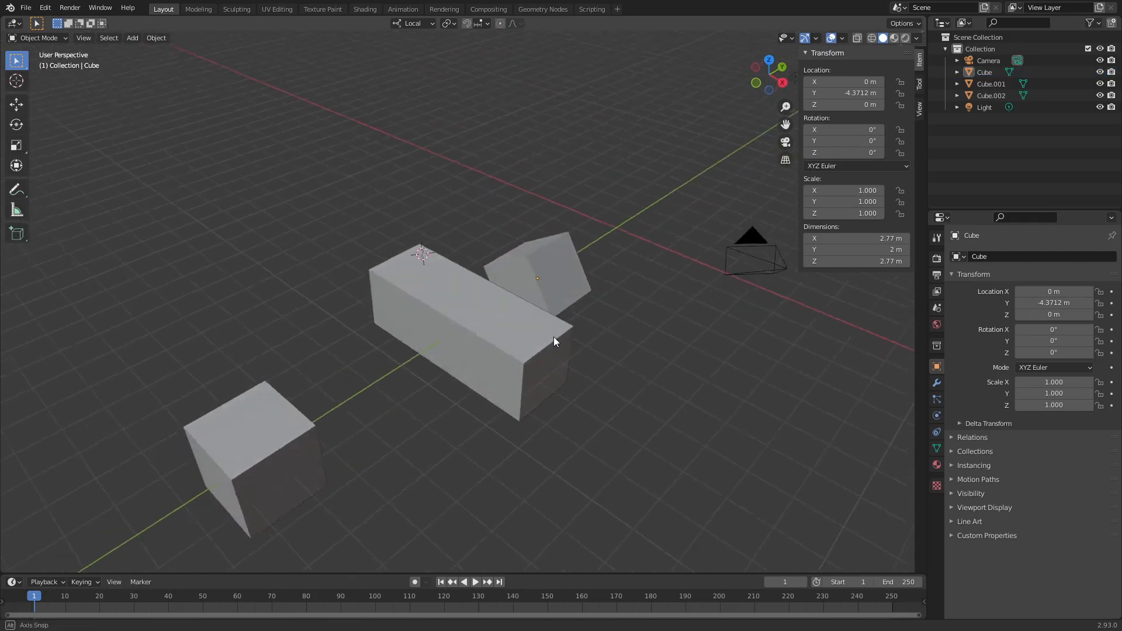
pyautogui.hotkey('shift', 'a')
pyautogui.moveTo(552, 336)
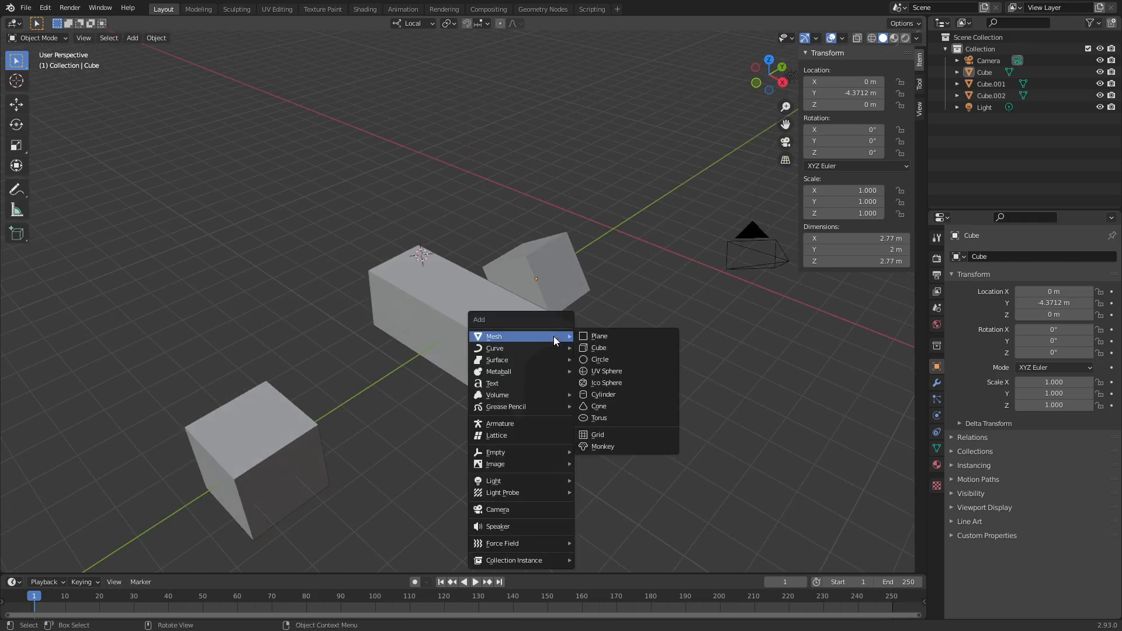
pyautogui.click(632, 348)
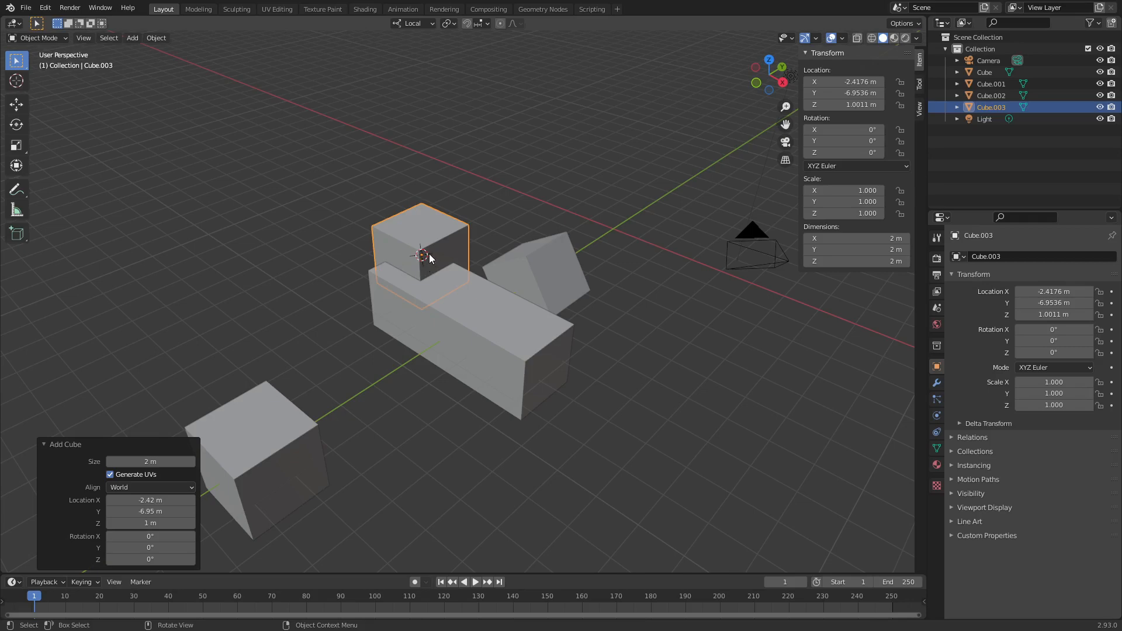
# - Snap the 3D cursor to the world origin and set its X location to 2 m
pyautogui.hotkey('shift', 's')
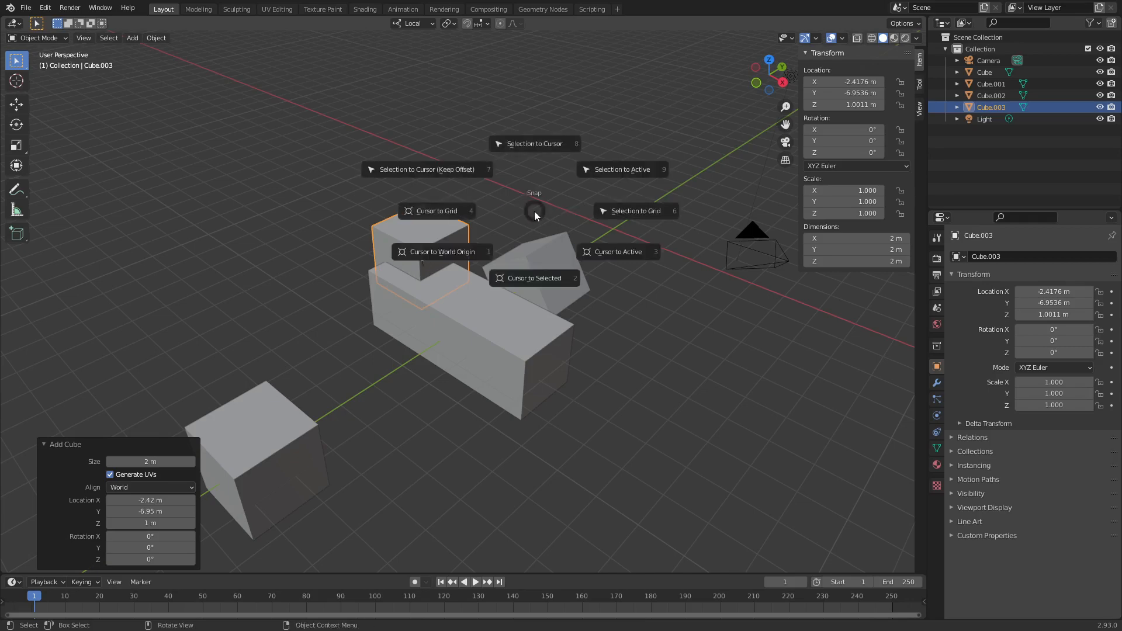
pyautogui.click(467, 253)
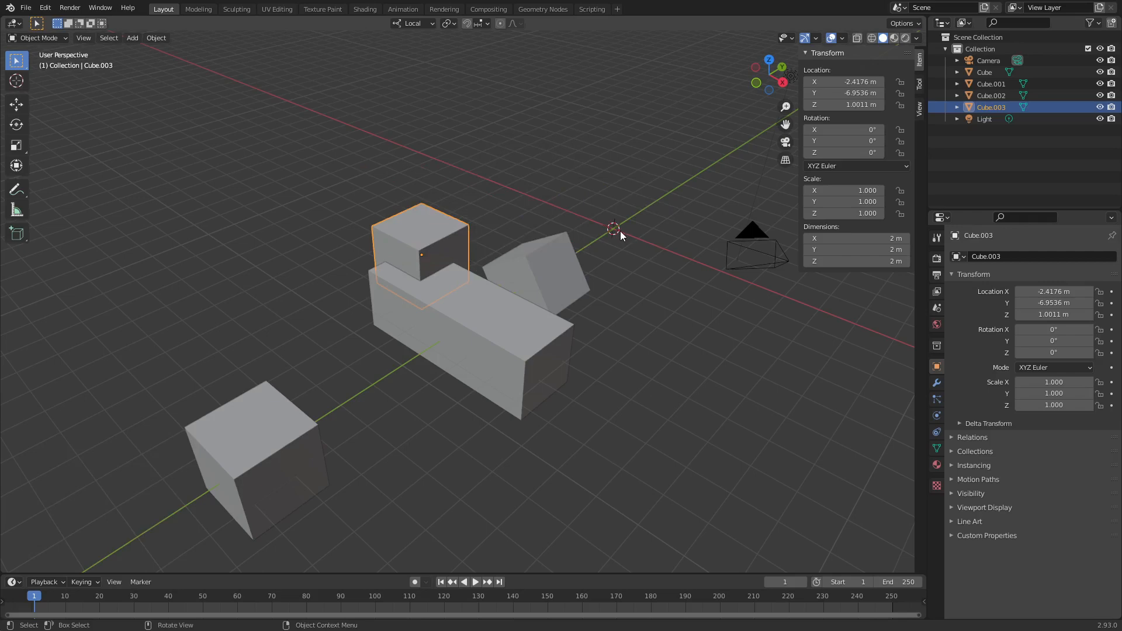
pyautogui.click(919, 108)
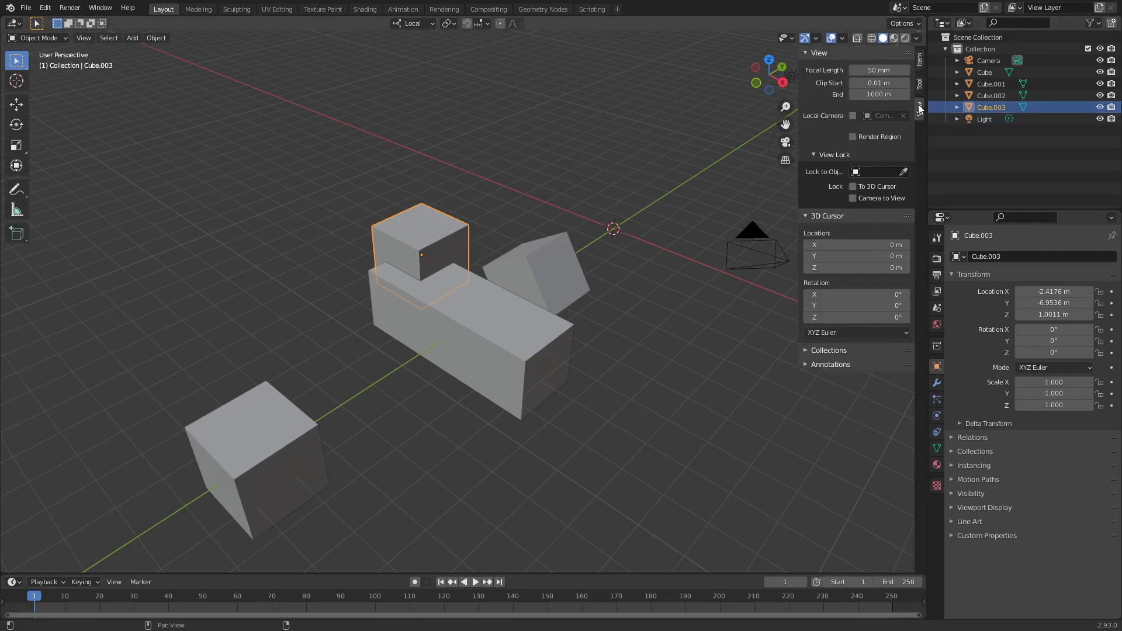
pyautogui.click(864, 244)
pyautogui.write('2')
pyautogui.press('Return')
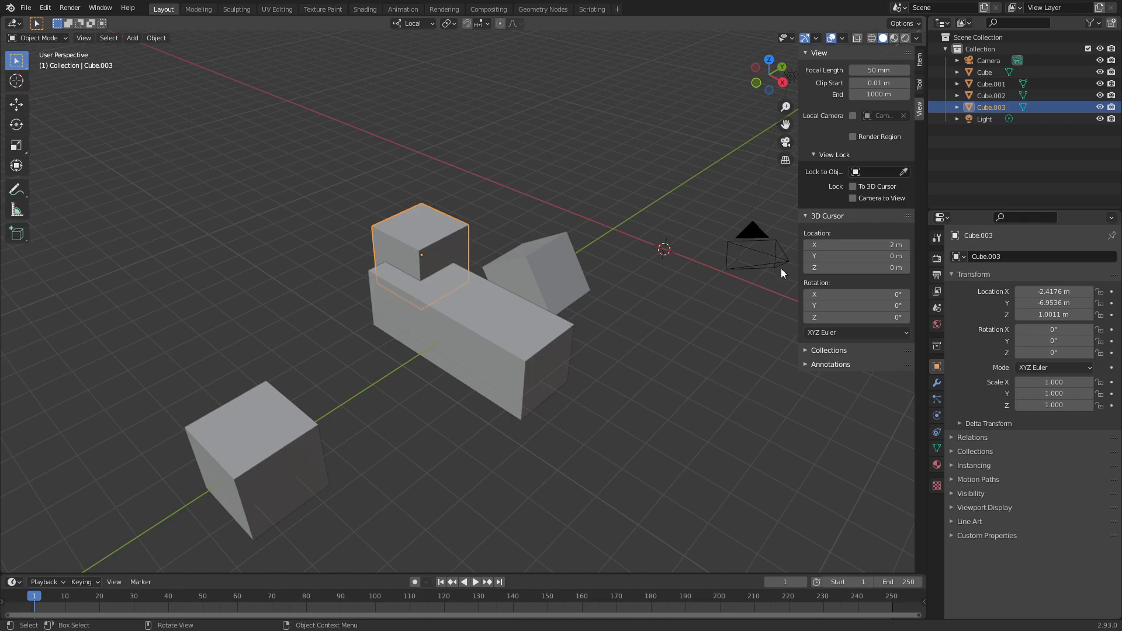
# - Select all four cubes, including the long box and the tilted cube, and delete them
pyautogui.click(920, 59)
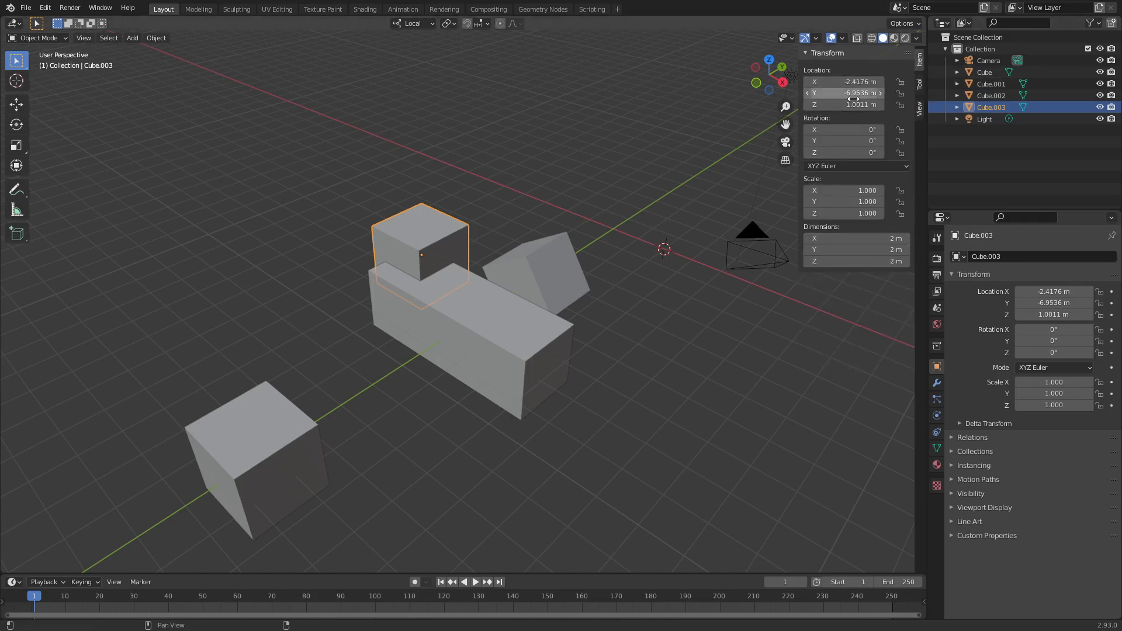
pyautogui.keyDown('shift'); pyautogui.click(525, 273); pyautogui.keyUp('shift')
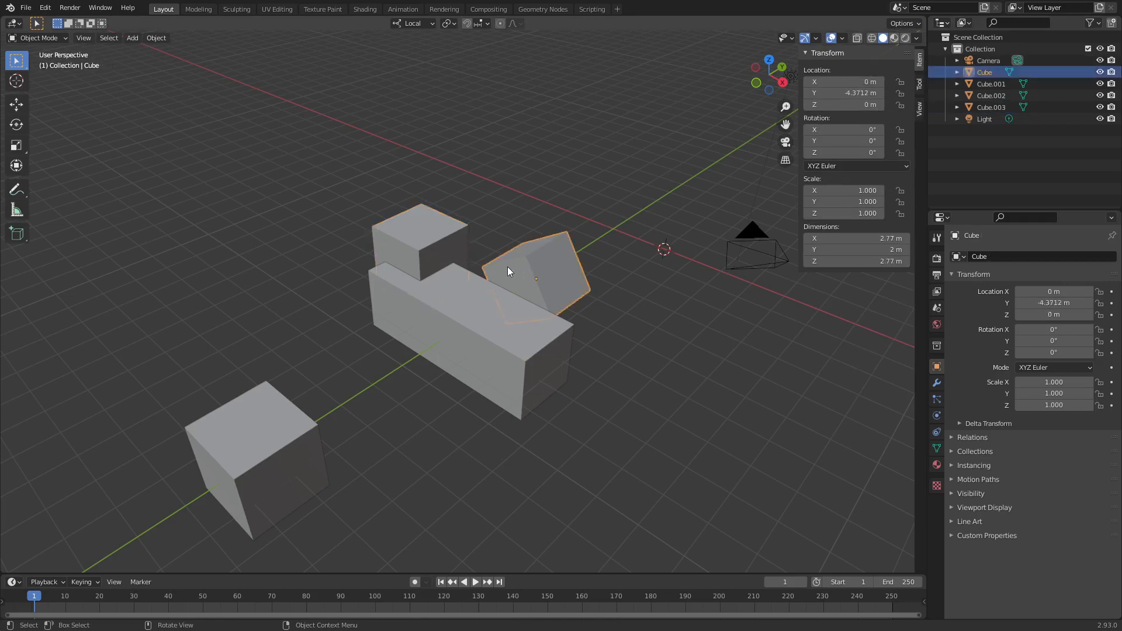
pyautogui.keyDown('shift'); pyautogui.click(429, 257); pyautogui.keyUp('shift')
pyautogui.keyDown('shift'); pyautogui.click(469, 322); pyautogui.keyUp('shift')
pyautogui.keyDown('shift'); pyautogui.click(272, 415); pyautogui.keyUp('shift')
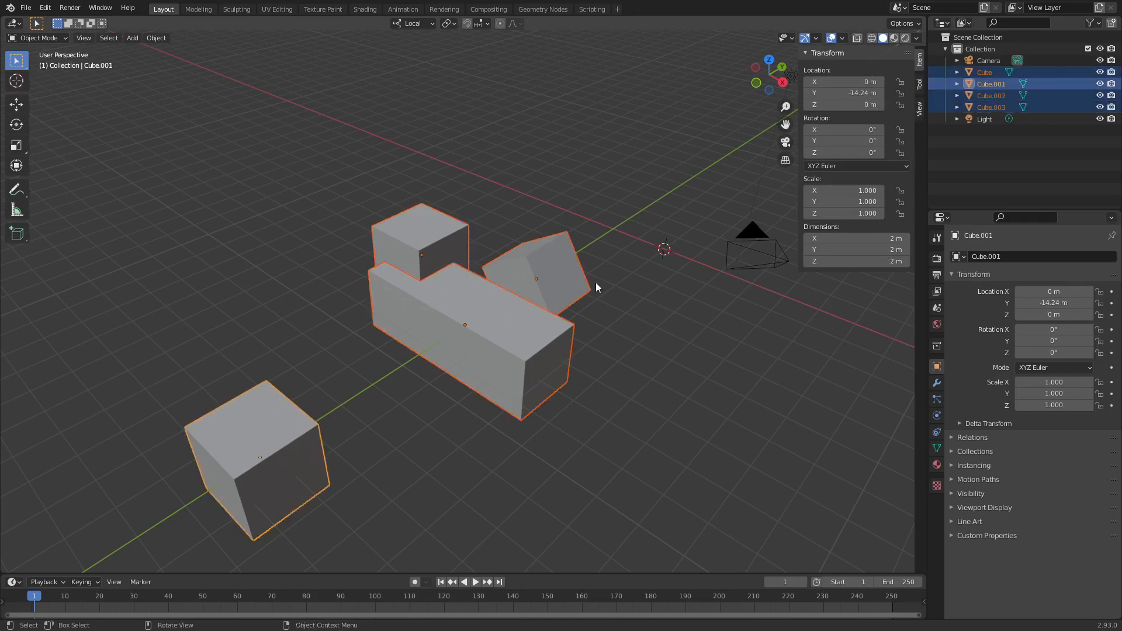
pyautogui.press('x')
pyautogui.click(595, 283)
pyautogui.press('Home')
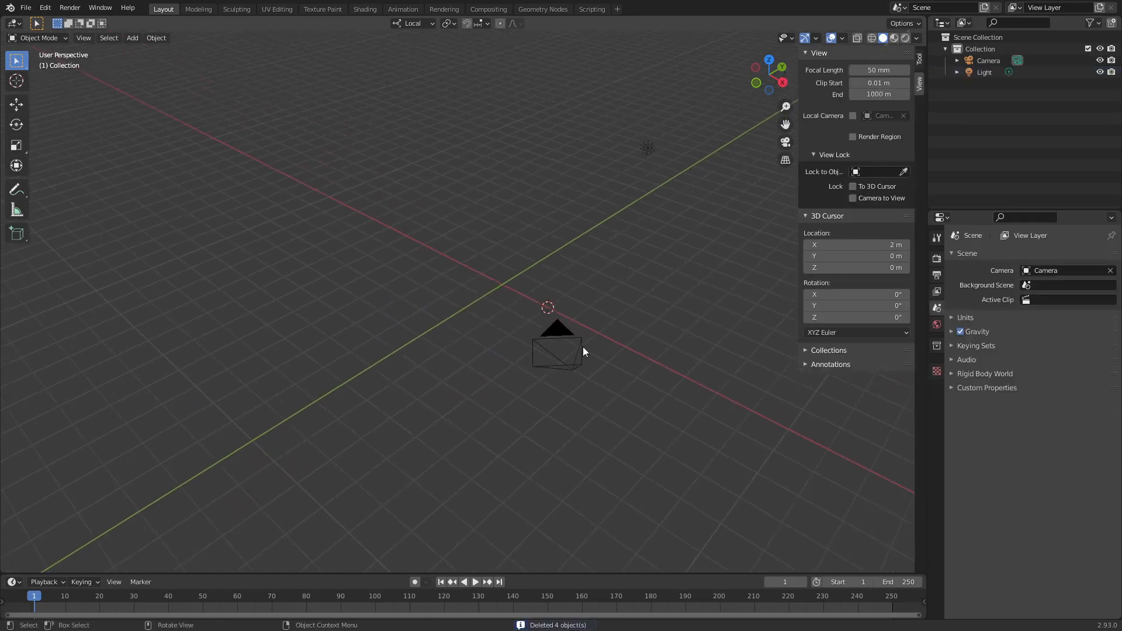
# - Return the 3D cursor to the world origin and add a new cube there
pyautogui.hotkey('shift', 'a')
pyautogui.moveTo(429, 300)
pyautogui.hotkey('shift', 's')
pyautogui.click(427, 291)
pyautogui.hotkey('shift', 'a')
pyautogui.moveTo(540, 277)
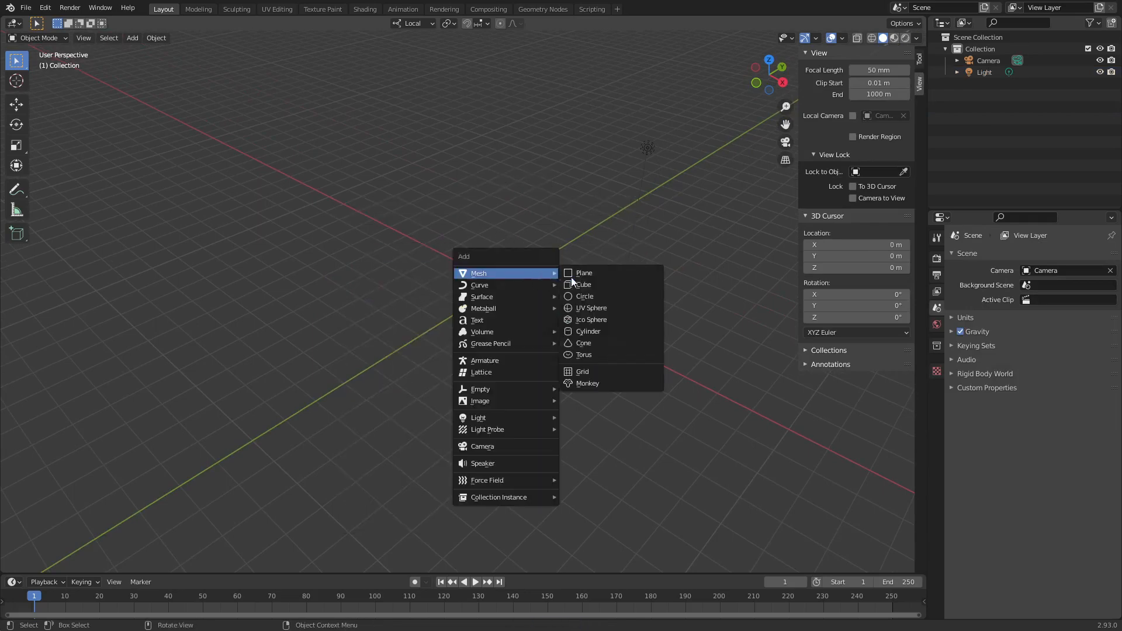
pyautogui.click(577, 284)
# - Review the Keymap preferences, including the Tab for Pie Menu option, and close the preferences
pyautogui.click(45, 8)
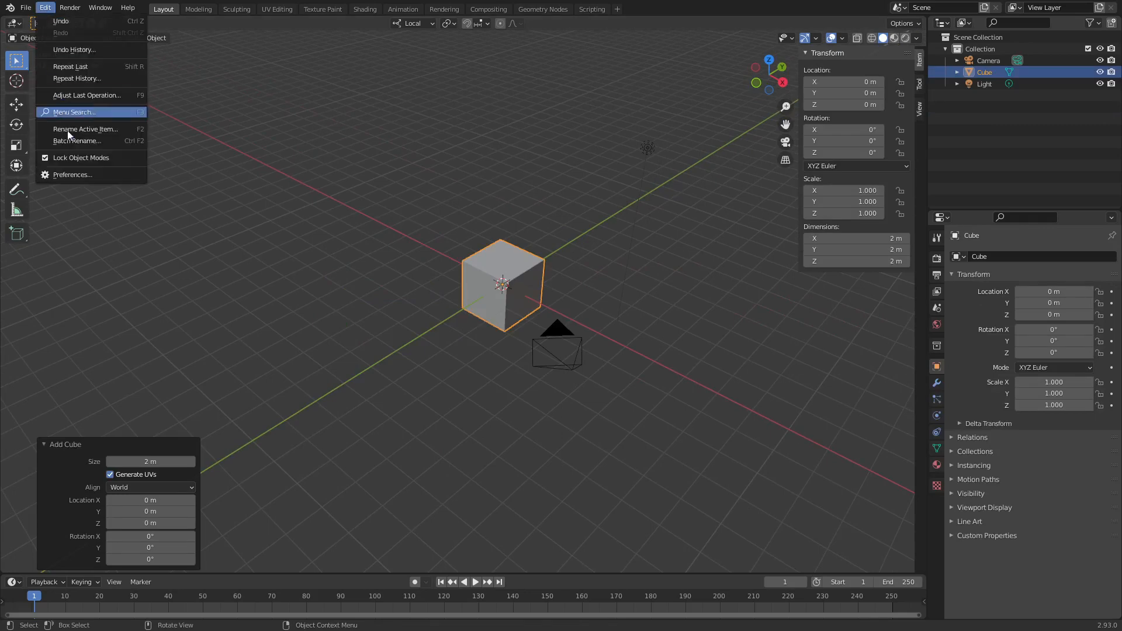
pyautogui.click(80, 170)
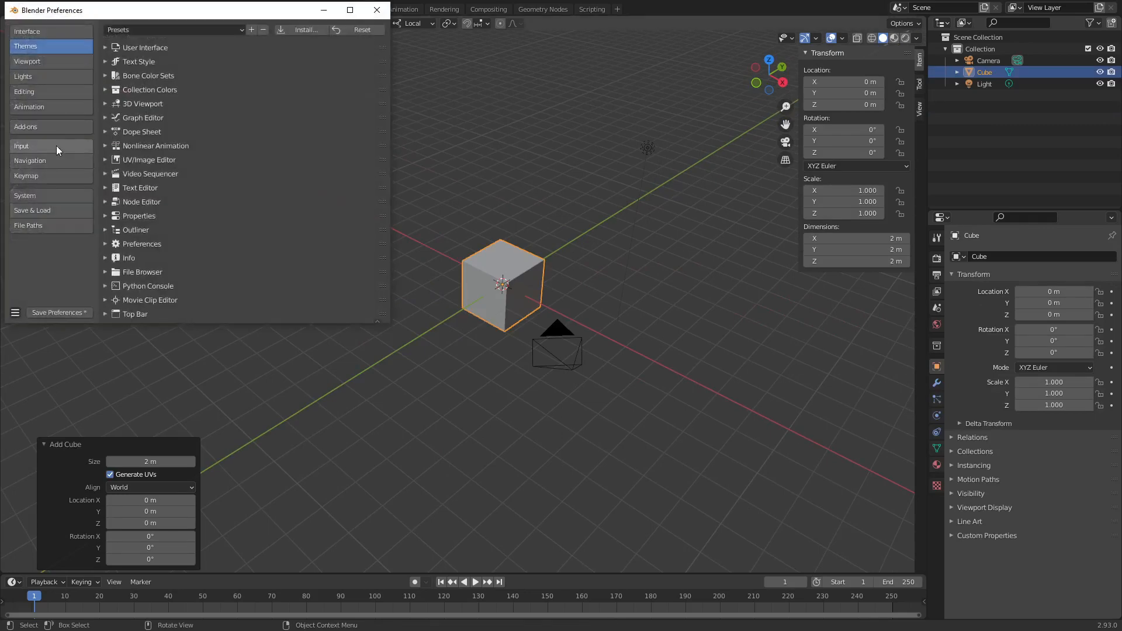
pyautogui.click(50, 176)
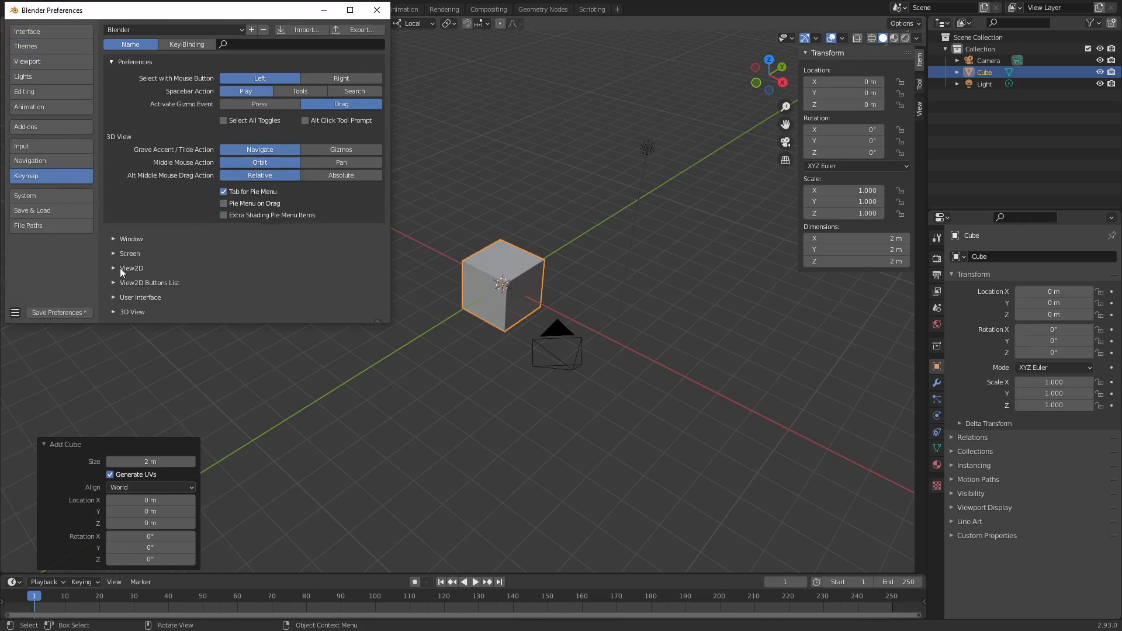
pyautogui.click(16, 313)
pyautogui.click(377, 11)
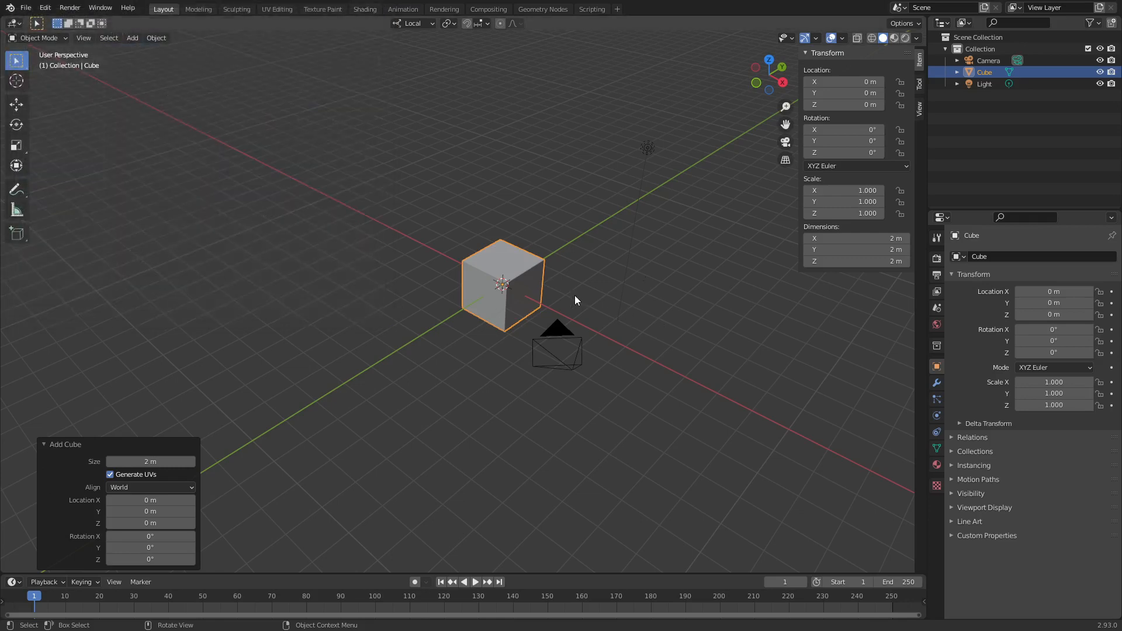
# - Try moving the cube freely in the horizontal plane with its Z axis locked, and cancel the move
pyautogui.moveTo(574, 296); pyautogui.dragTo(507, 335, button='middle')
pyautogui.scroll(2, 528, 337)
pyautogui.click(507, 336)
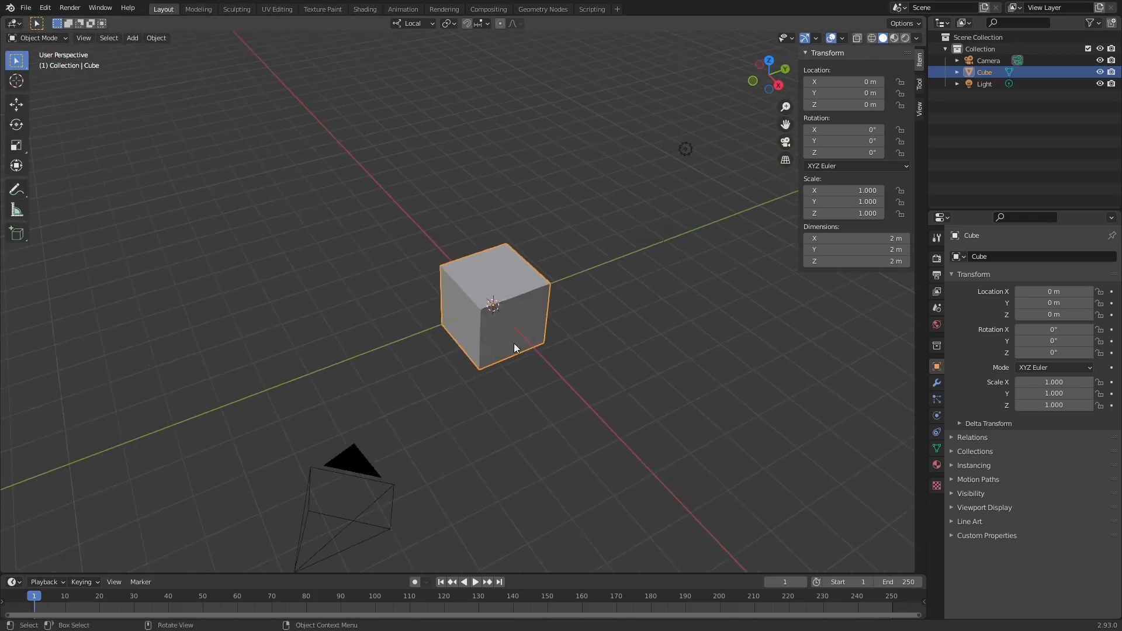
pyautogui.press('g')
pyautogui.hotkey('shift', 'z')
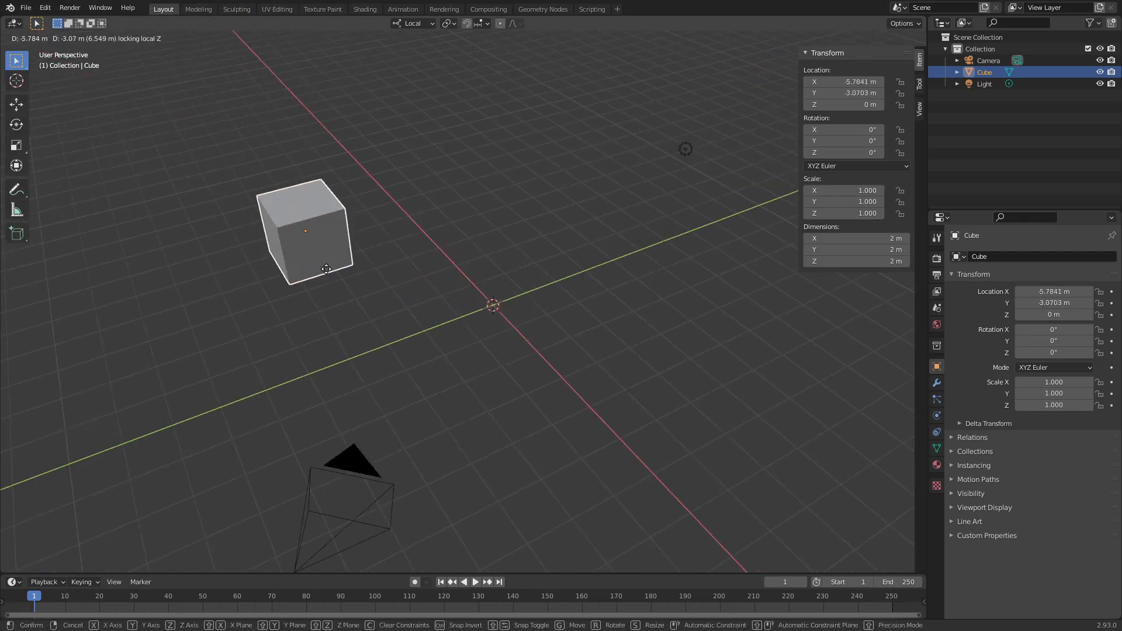
pyautogui.press('Escape')
# - Examine the Set Origin commands and their options for adding to Quick Favorites or assigning a shortcut
pyautogui.click(93, 37)
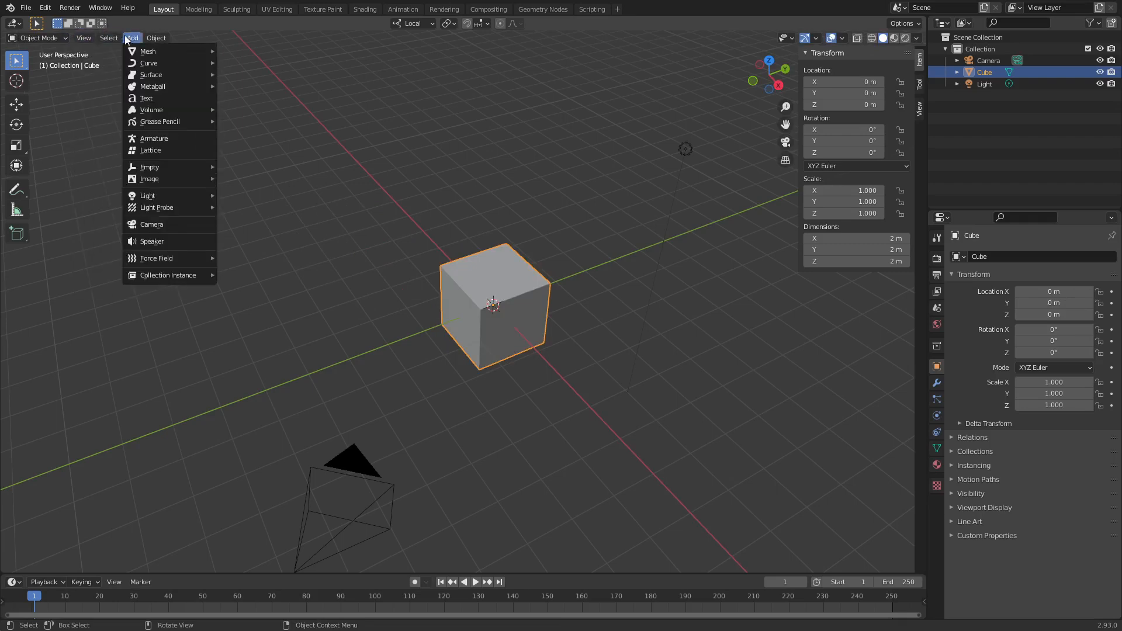
pyautogui.moveTo(168, 62)
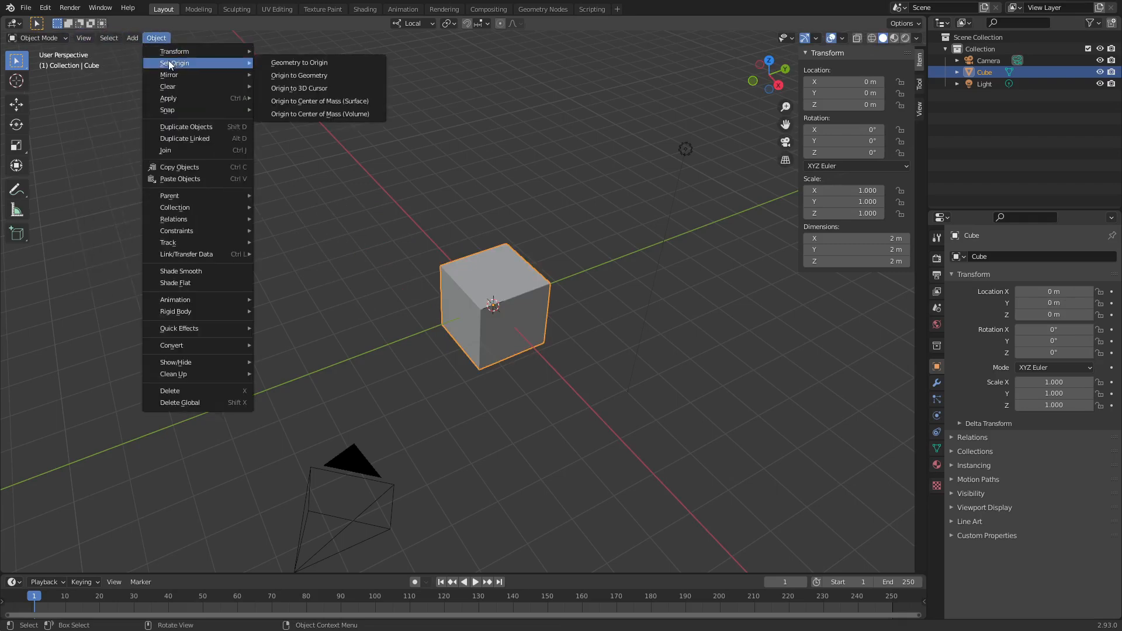
pyautogui.rightClick(324, 90)
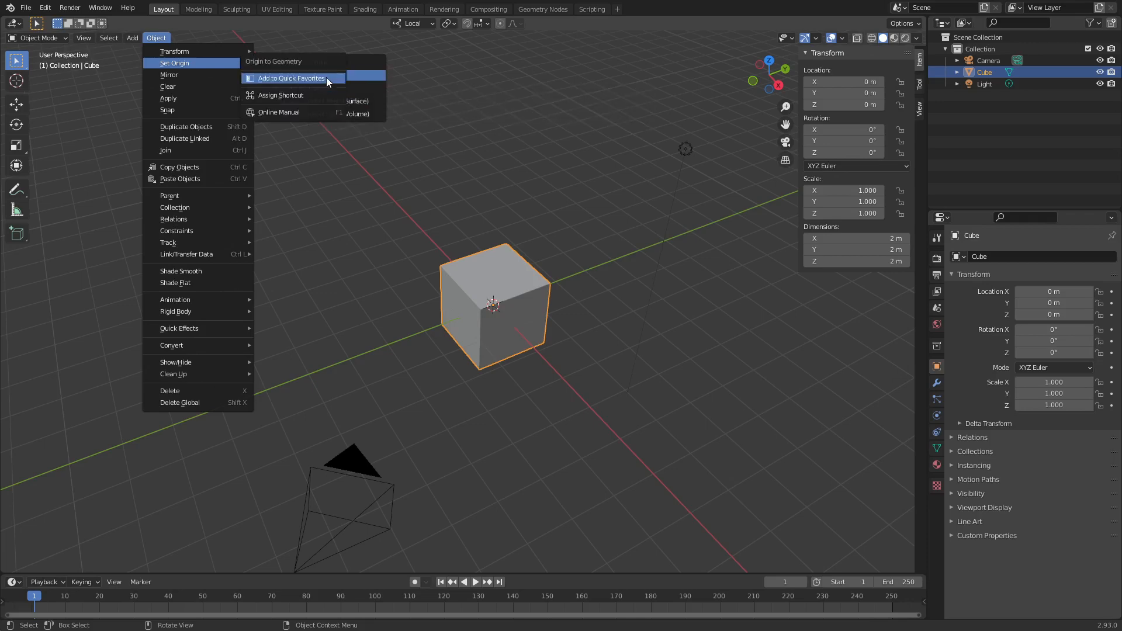
pyautogui.press('Escape')
pyautogui.rightClick(323, 86)
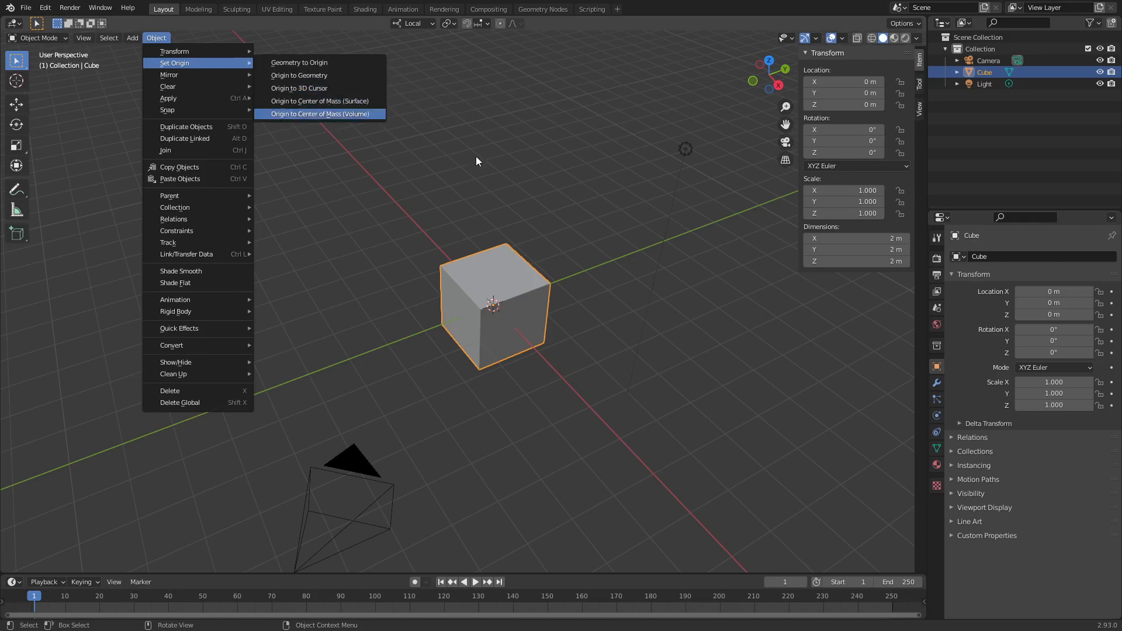
pyautogui.press('q')
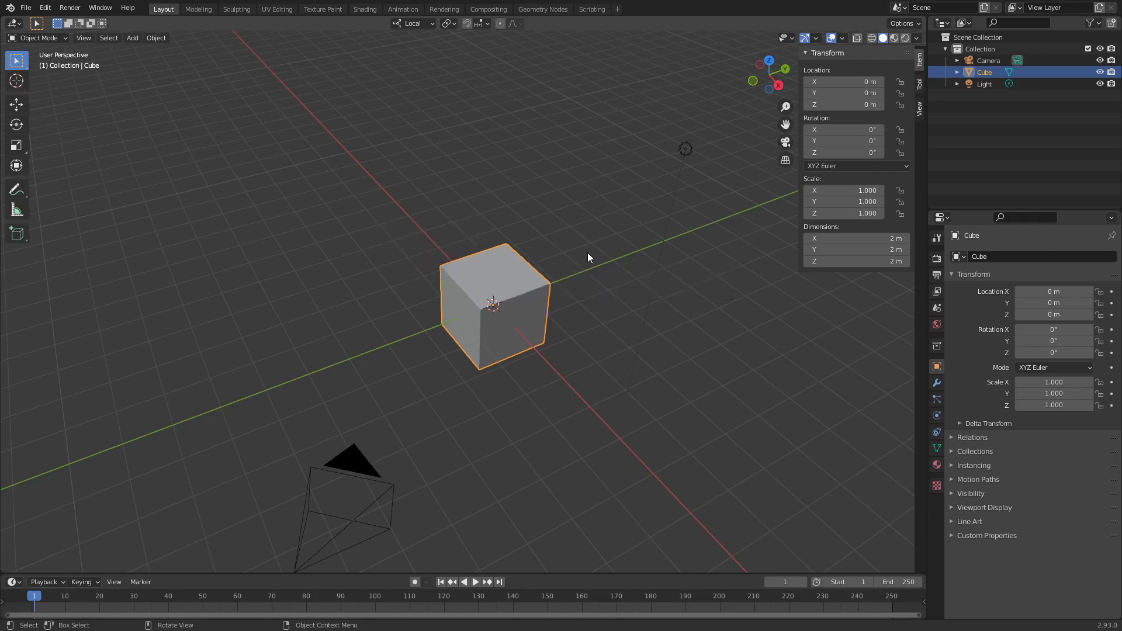
pyautogui.click(45, 7)
# - Compare the interaction modes offered for the cube in the mode pie and the mode list
pyautogui.hotkey('ctrl', 'Tab')
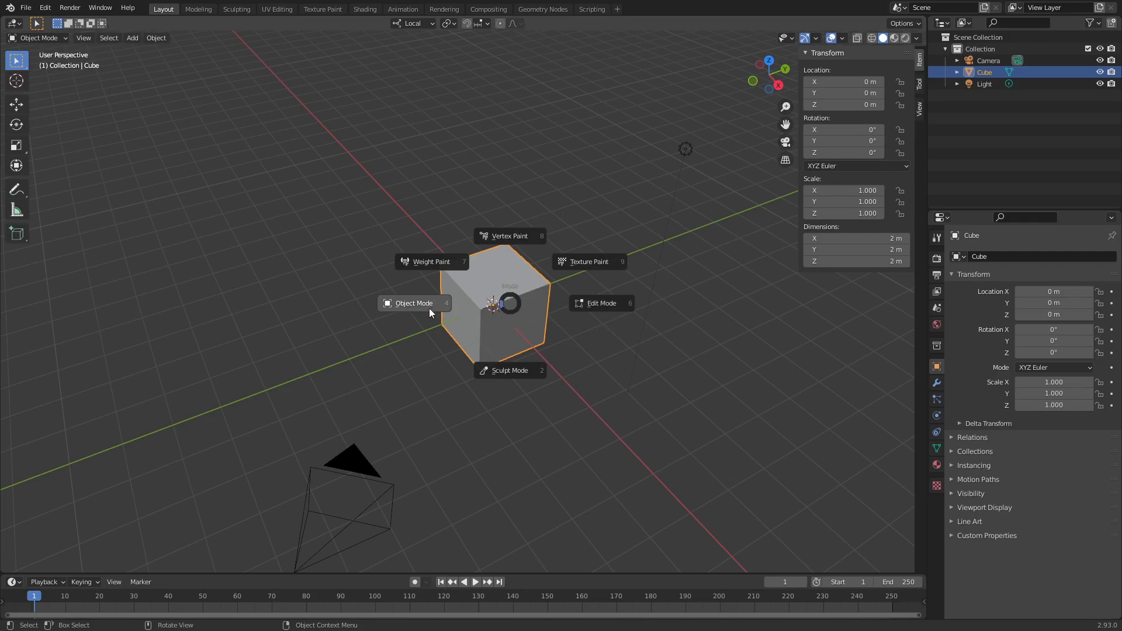
pyautogui.press('Escape')
pyautogui.click(52, 41)
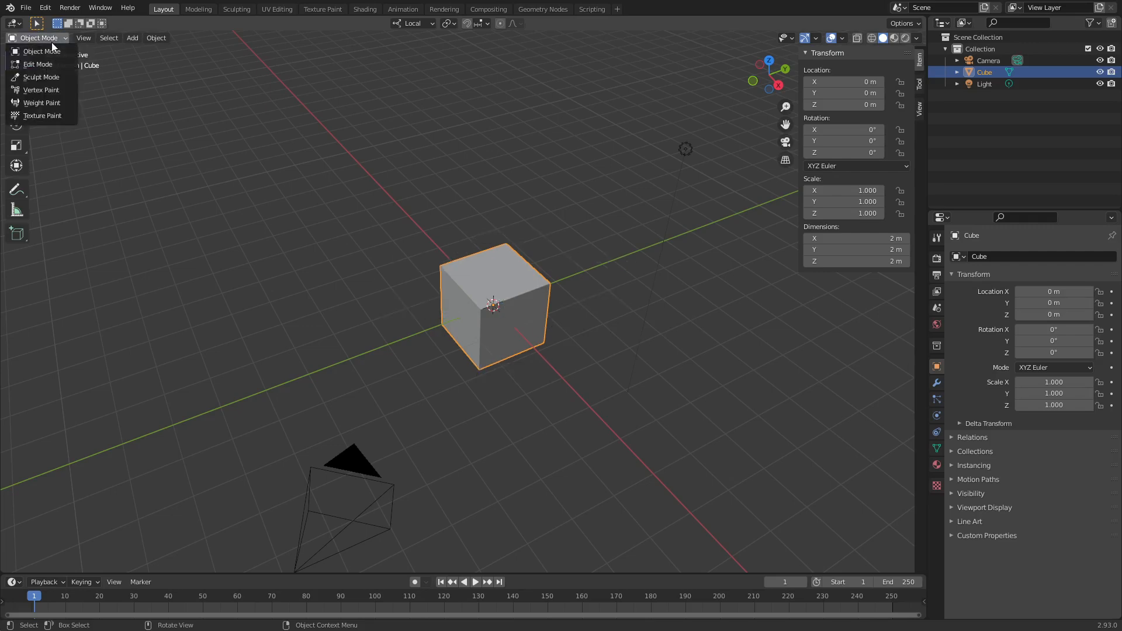
# - Try switching the cube through Edit Mode, Sculpt Mode and Vertex Paint using the mode pie
pyautogui.hotkey('ctrl', 'Tab')
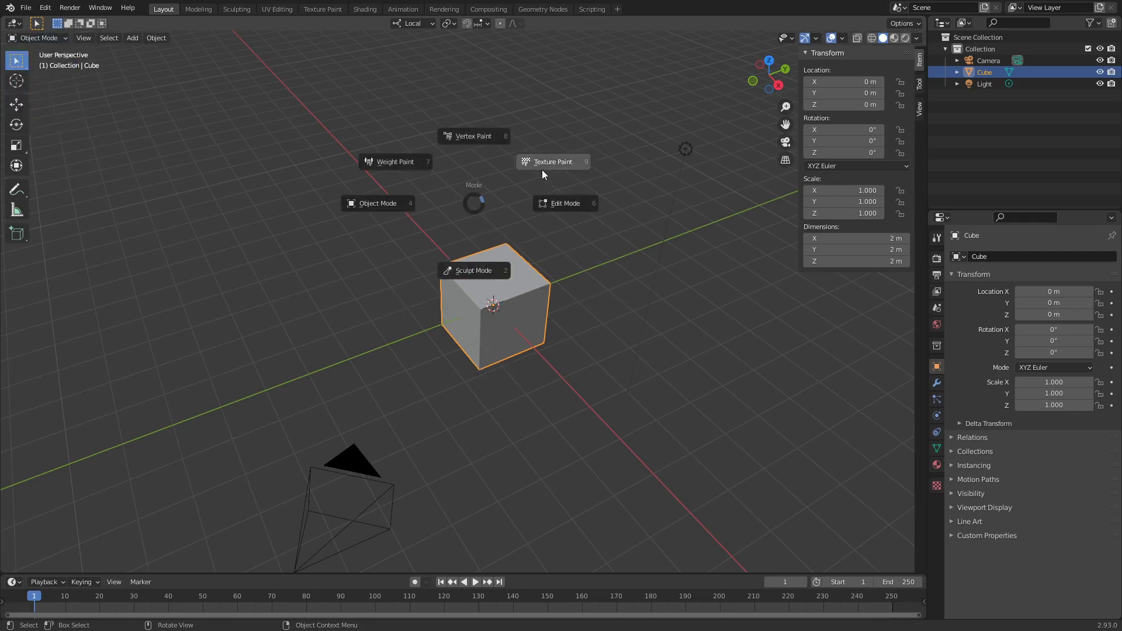
pyautogui.click(565, 203)
pyautogui.hotkey('ctrl', 'Tab')
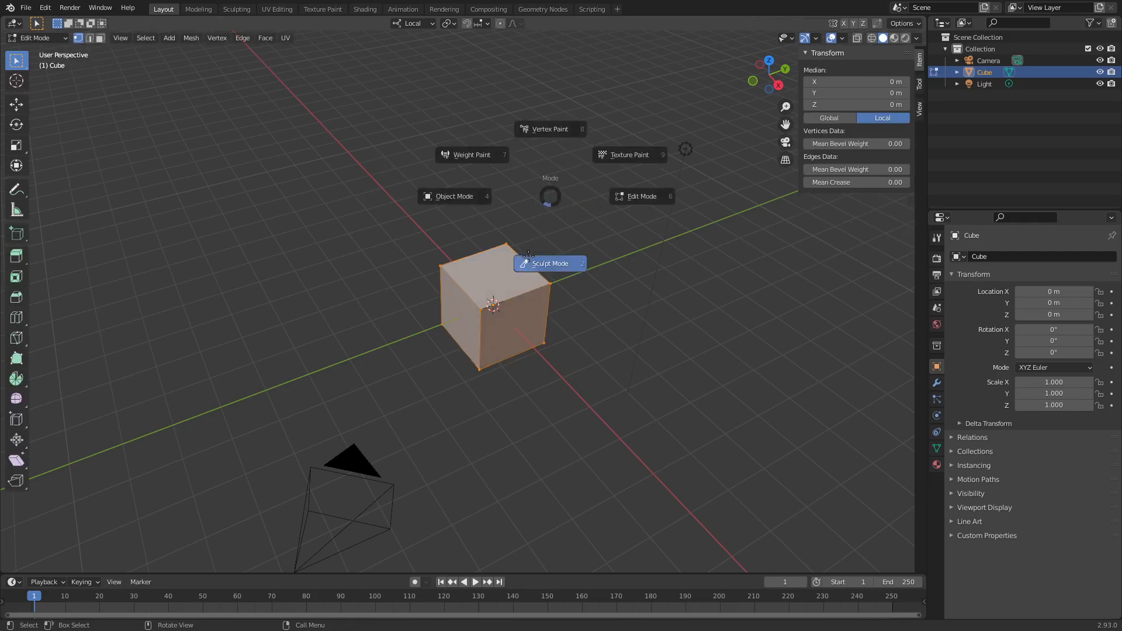
pyautogui.click(528, 255)
pyautogui.hotkey('ctrl', 'Tab')
pyautogui.click(525, 191)
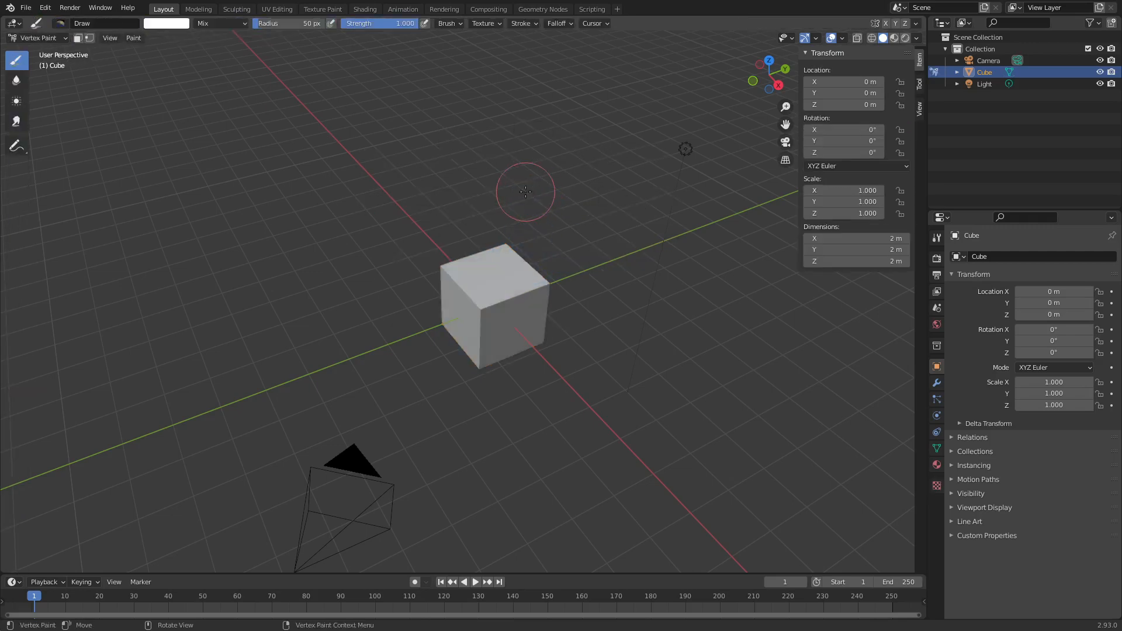
# - Switch the cube from Vertex Paint to Edit Mode
pyautogui.hotkey('ctrl', 'Tab')
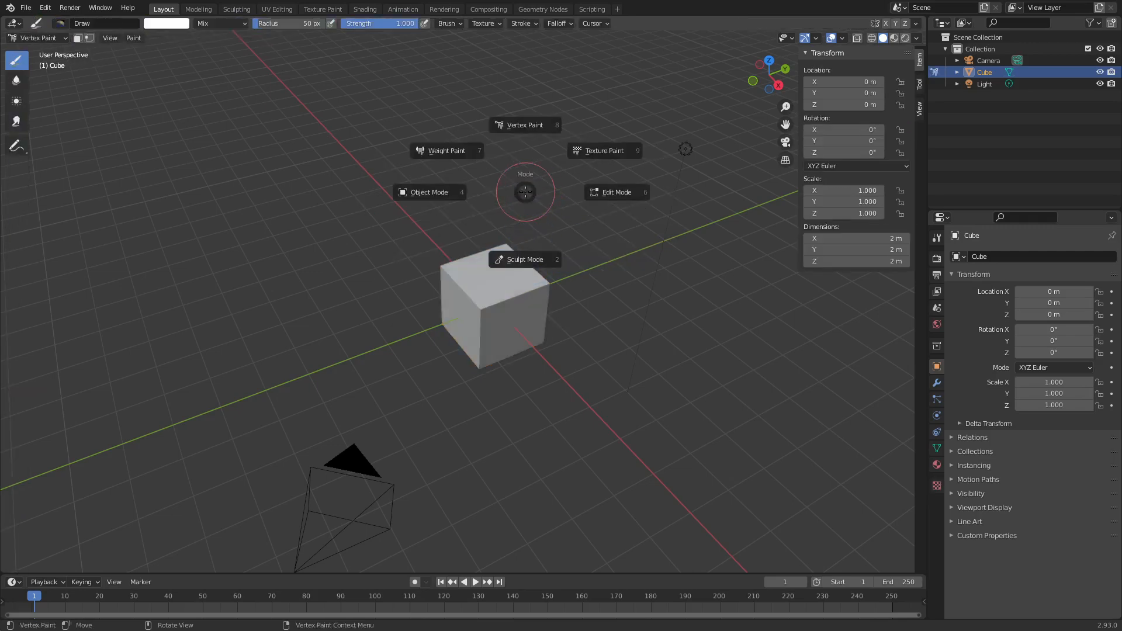
pyautogui.click(604, 199)
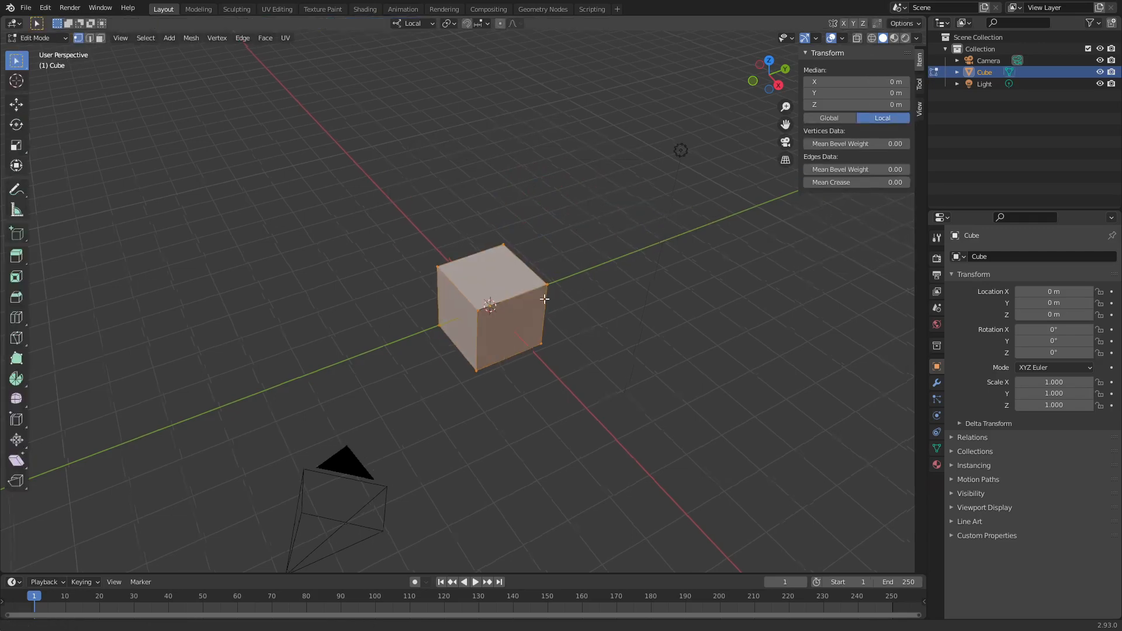
pyautogui.keyDown('shift'); pyautogui.moveTo(544, 299); pyautogui.dragTo(526, 296, button='middle'); pyautogui.keyUp('shift')
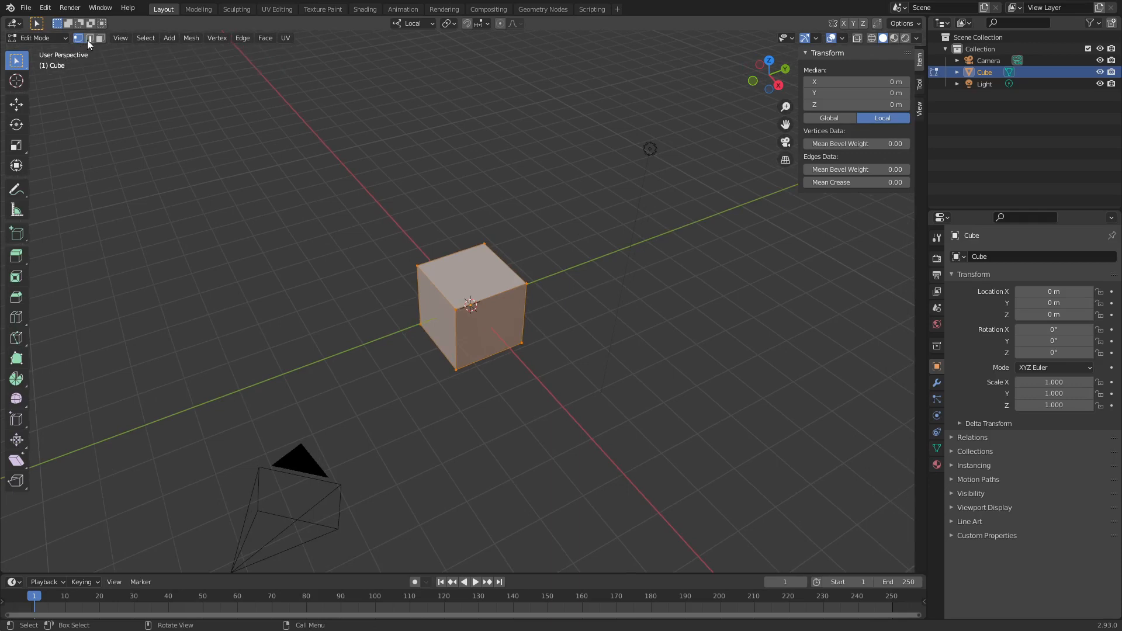
# - Try the edge and face selection modes on the cube mesh, returning to vertex selection
pyautogui.press('2')
pyautogui.press('3')
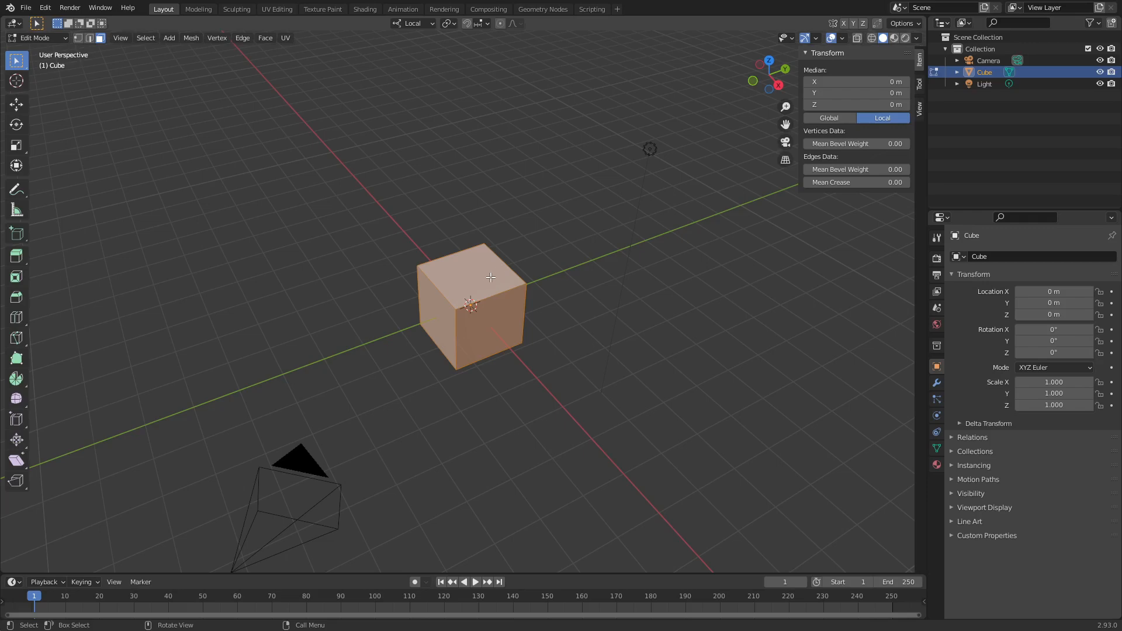
pyautogui.press('1')
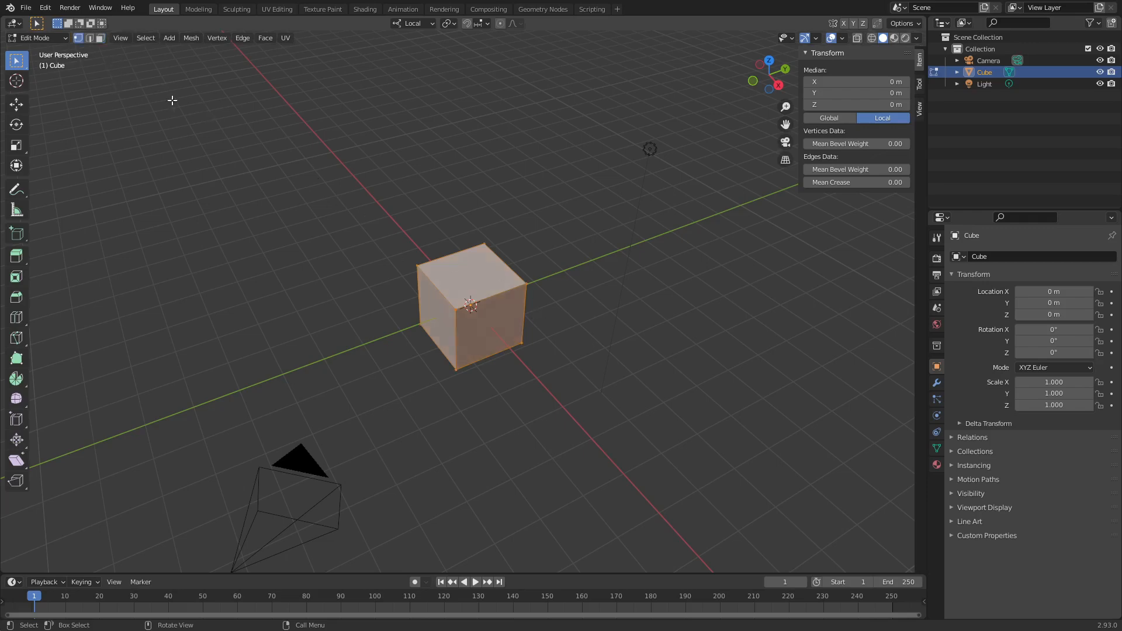
# - Compare the context commands offered in vertex, edge, face and combined selection modes
pyautogui.rightClick(494, 253)
pyautogui.rightClick(457, 248)
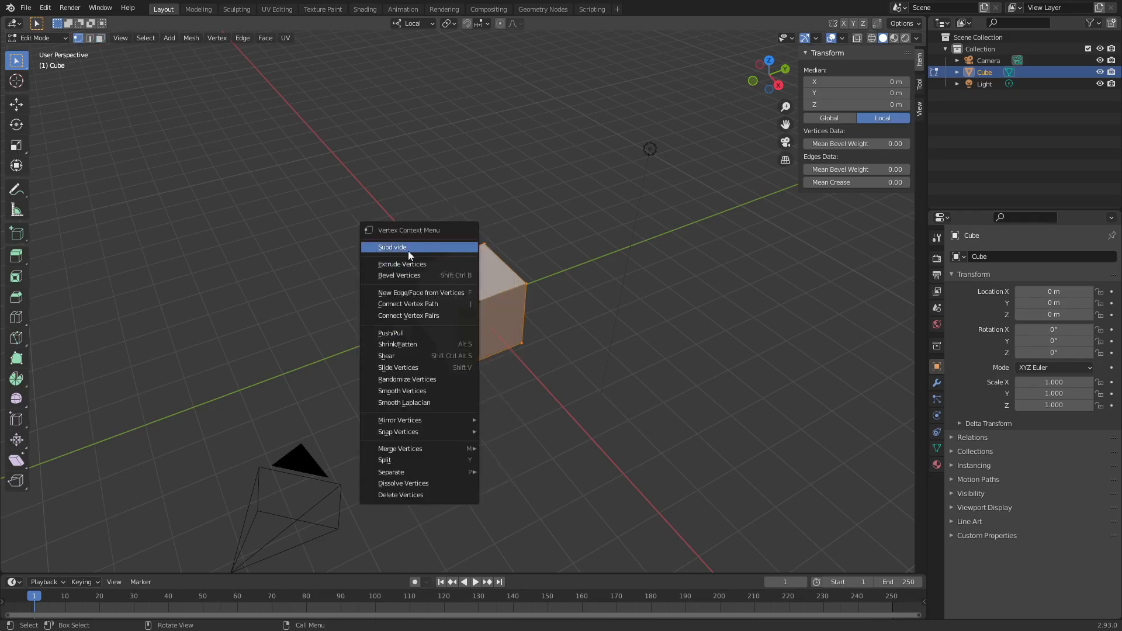
pyautogui.press('2')
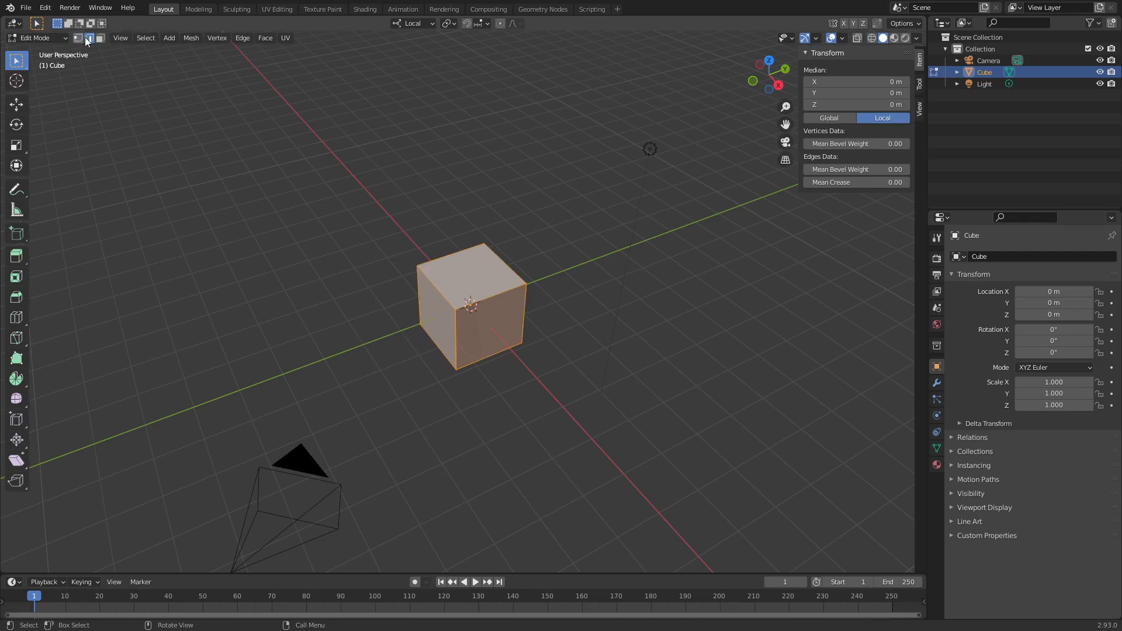
pyautogui.rightClick(494, 289)
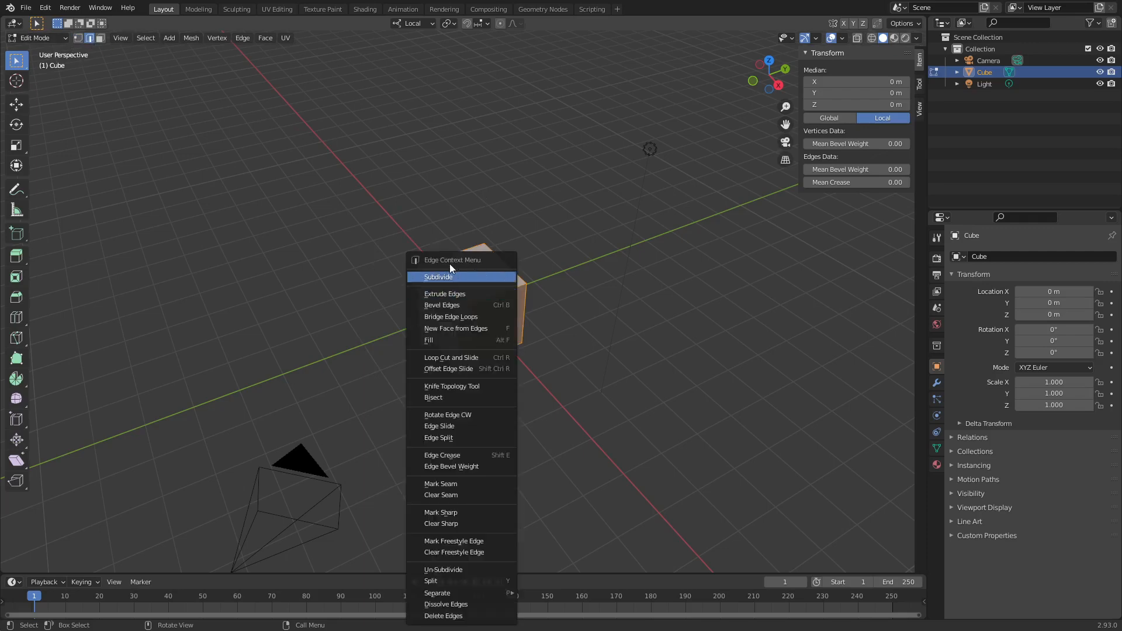
pyautogui.press('3')
pyautogui.rightClick(466, 221)
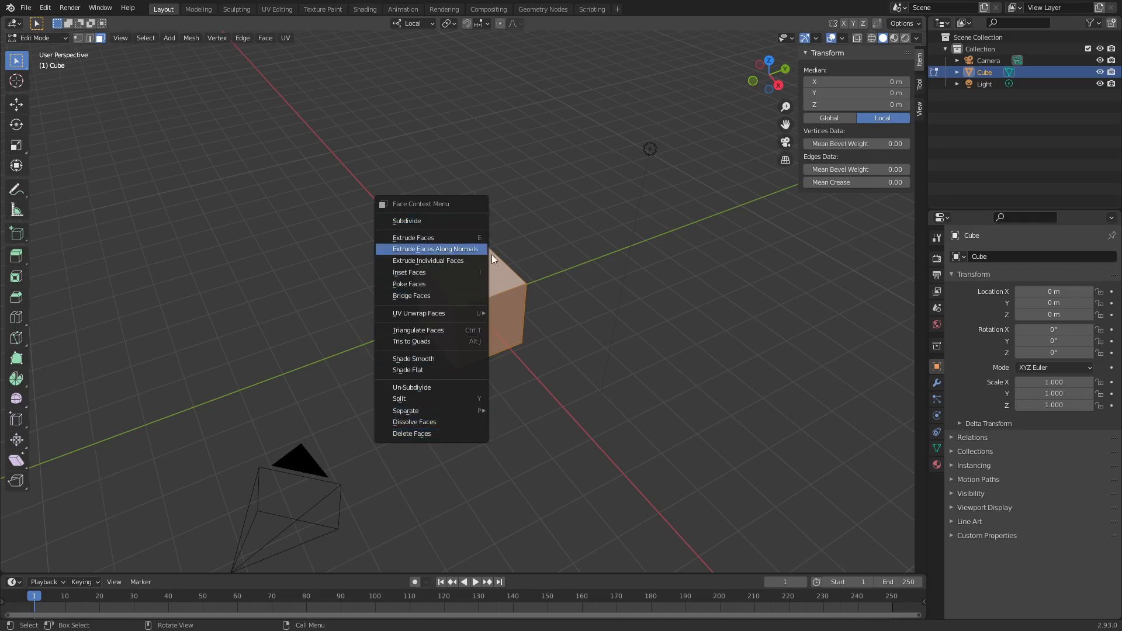
pyautogui.keyDown('shift'); pyautogui.click(83, 41); pyautogui.keyUp('shift')
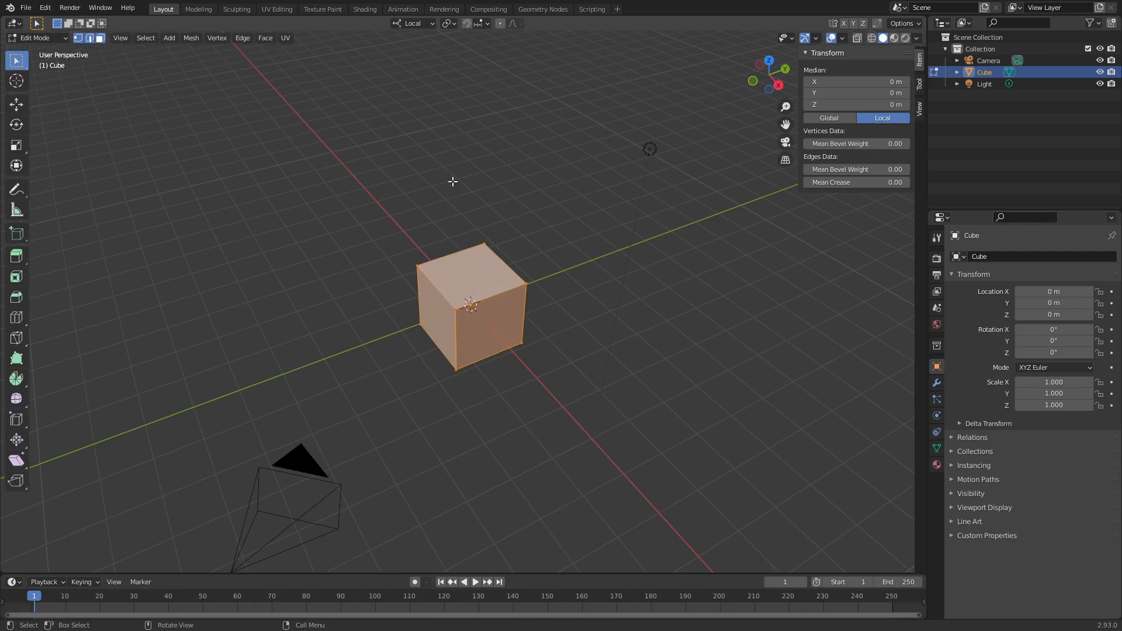
pyautogui.rightClick(479, 219)
# - Switch to vertex selection only, select the cube's nearest top corner vertex and try moving it
pyautogui.click(78, 38)
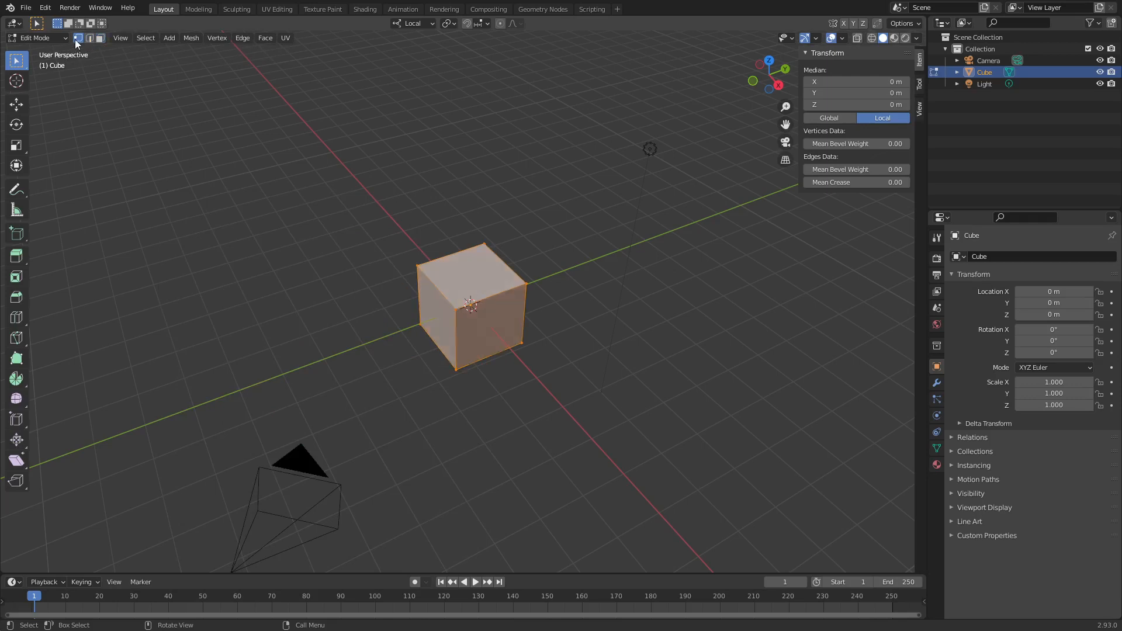
pyautogui.click(459, 309)
pyautogui.press('g')
pyautogui.rightClick(444, 314)
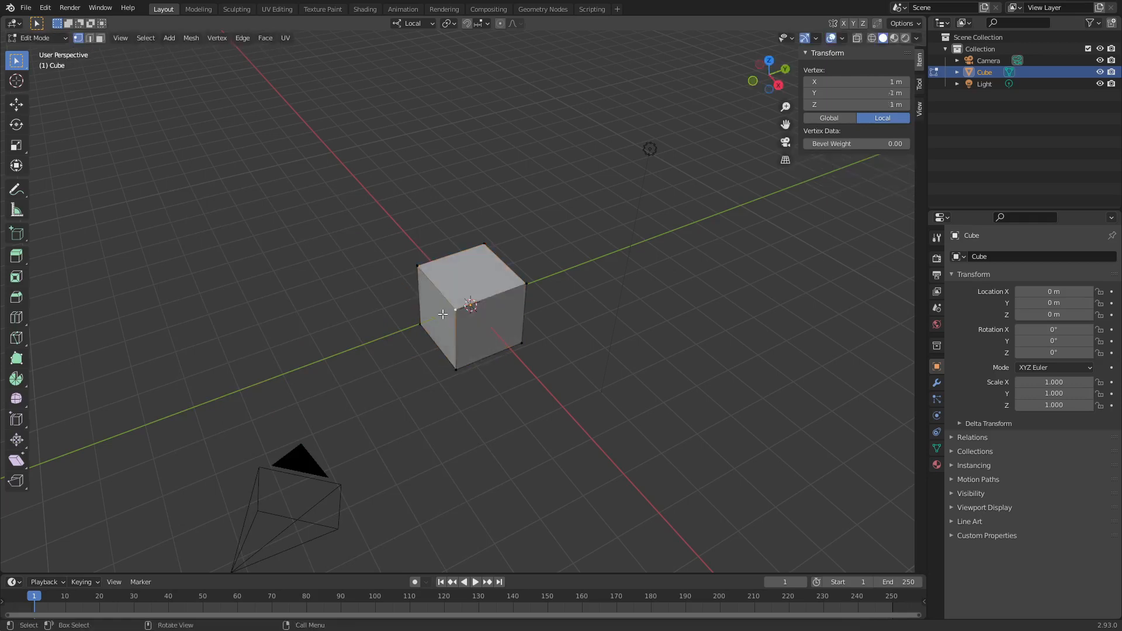
# - Switch to edge selection, select a front top edge of the cube and try moving it
pyautogui.press('2')
pyautogui.click(459, 308)
pyautogui.press('g')
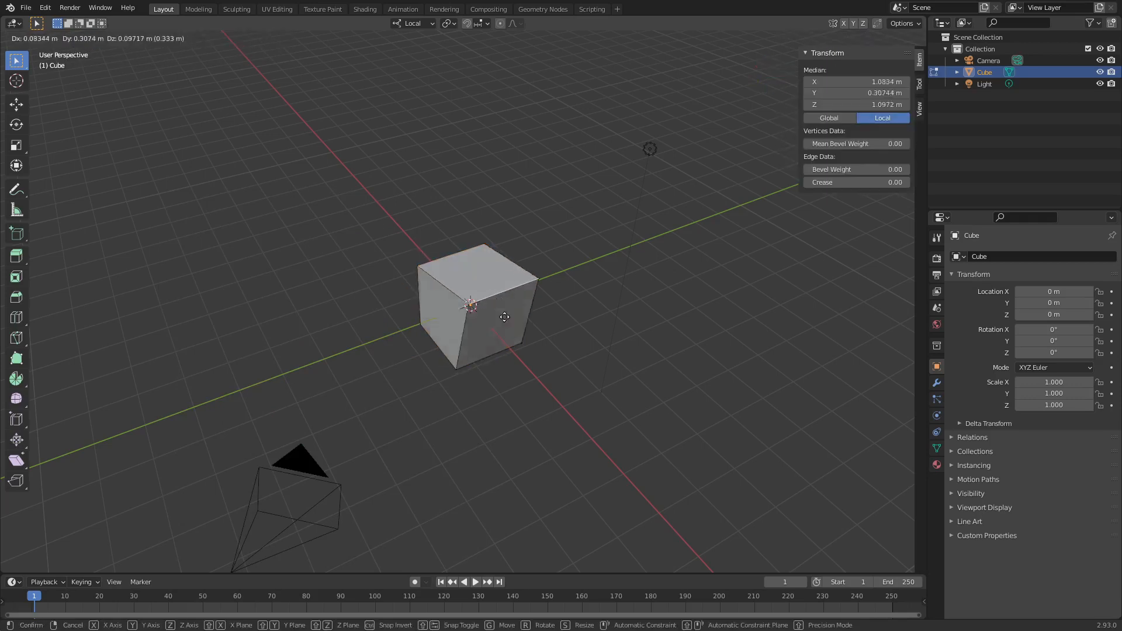
pyautogui.rightClick(491, 308)
# - Switch to face selection, select the cube's top face and try moving it
pyautogui.press('3')
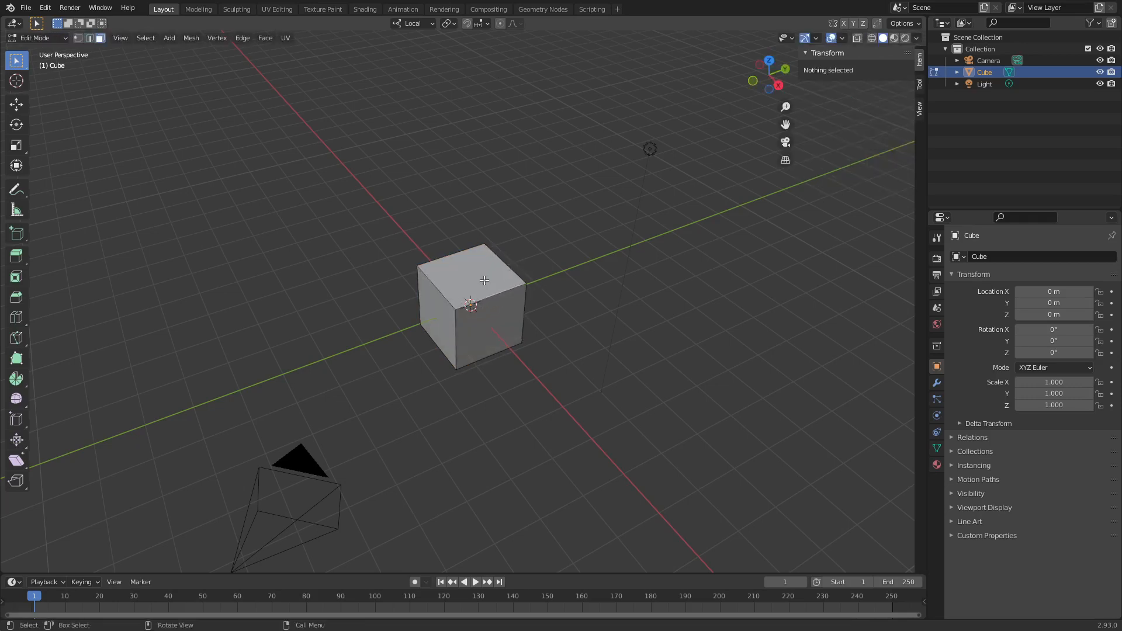
pyautogui.click(485, 295)
pyautogui.press('g')
pyautogui.rightClick(469, 295)
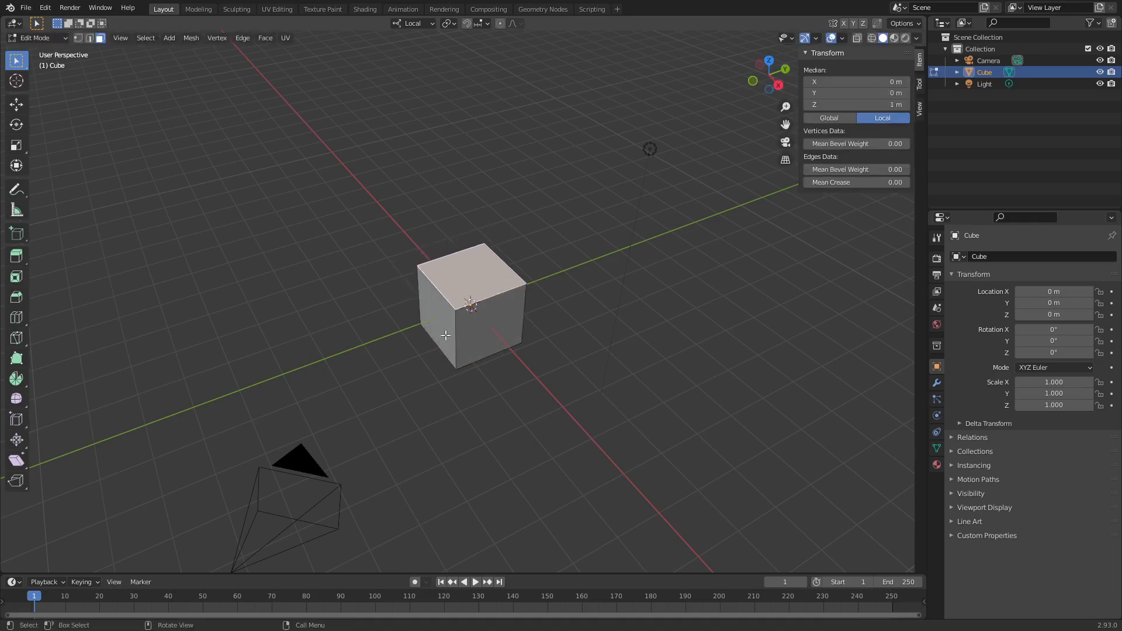
# - Enable vertex, edge and face selection together and try selecting different vertices, edges and faces of the cube
pyautogui.keyDown('shift'); pyautogui.click(89, 37); pyautogui.keyUp('shift')
pyautogui.keyDown('shift'); pyautogui.click(77, 39); pyautogui.keyUp('shift')
pyautogui.click(451, 327)
pyautogui.click(516, 344)
pyautogui.click(460, 312)
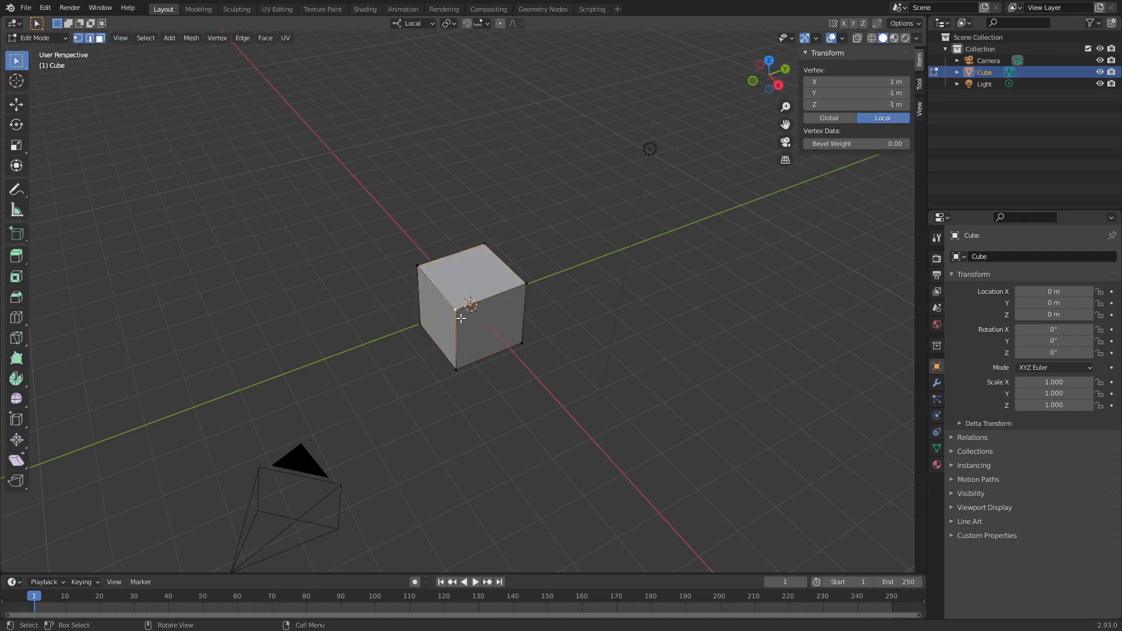
pyautogui.click(459, 327)
pyautogui.click(495, 303)
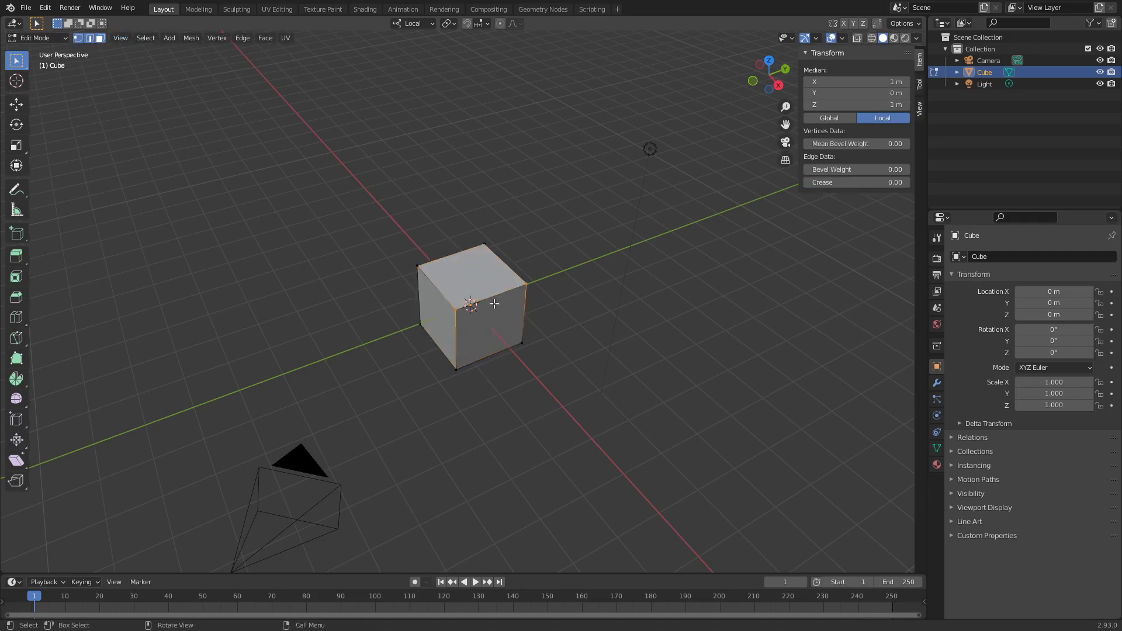
pyautogui.click(521, 270)
pyautogui.click(464, 254)
# - Cycle through the single selection modes to face selection and select the cube's top face
pyautogui.press('2')
pyautogui.press('1')
pyautogui.press('2')
pyautogui.press('3')
pyautogui.click(488, 298)
pyautogui.moveTo(489, 299); pyautogui.dragTo(481, 337, button='middle')
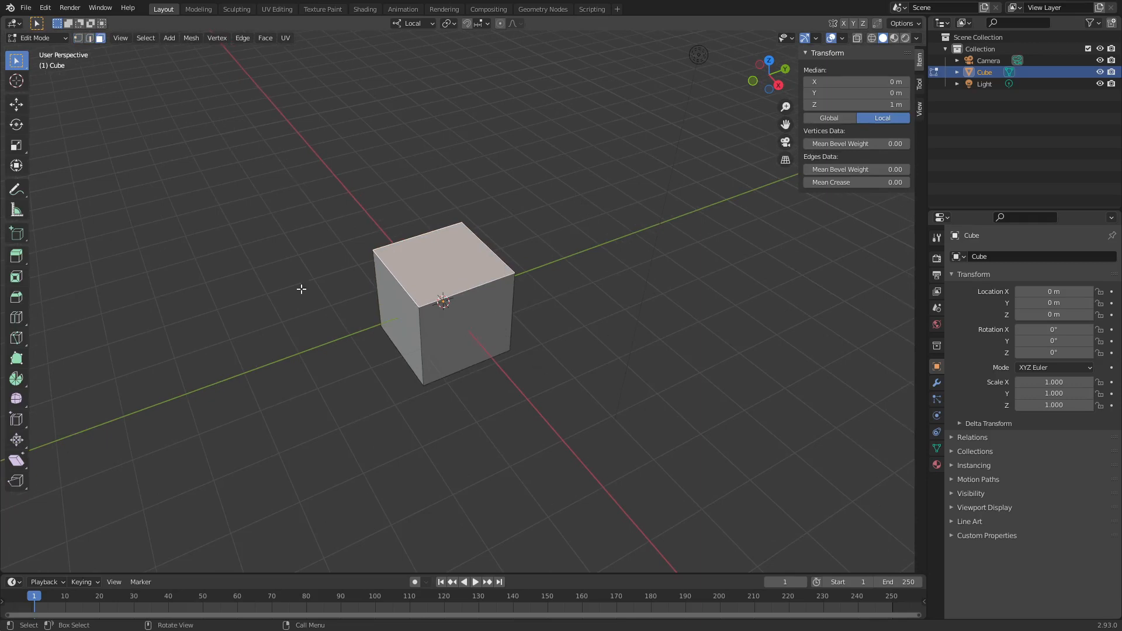
# - Examine the Vertex, Edge and Face command lists and the face context commands
pyautogui.click(217, 38)
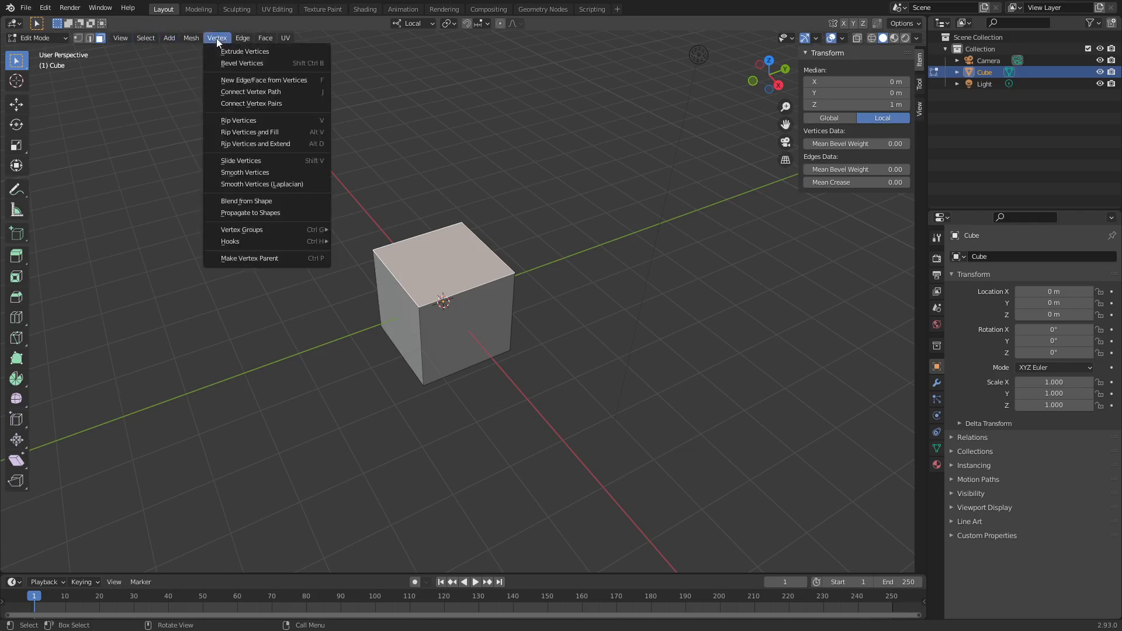
pyautogui.click(267, 38)
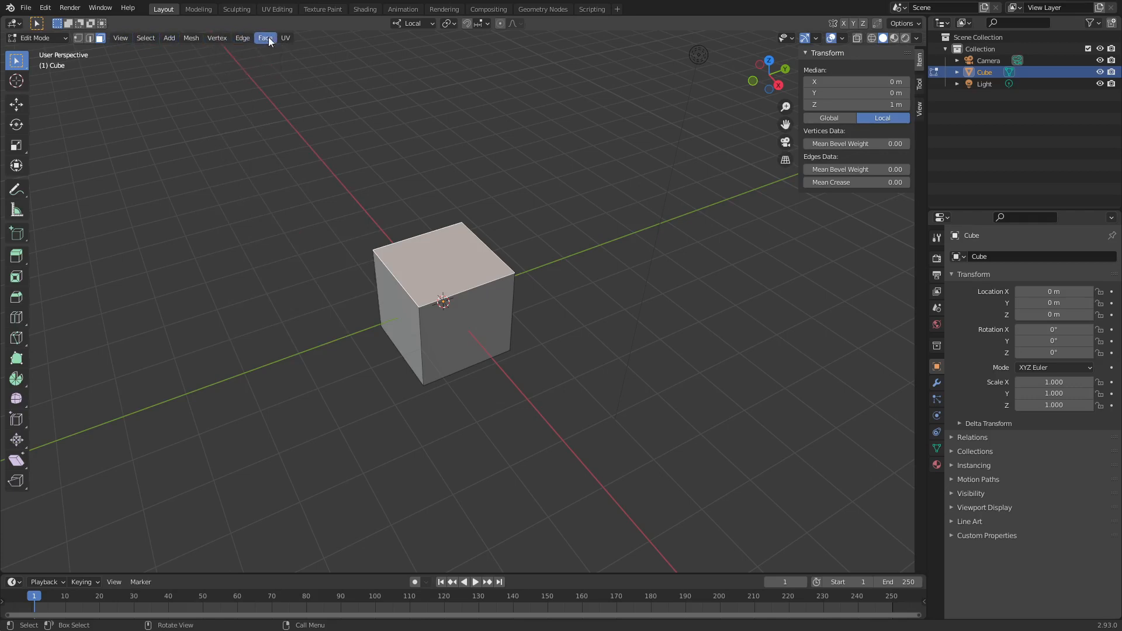
pyautogui.hotkey('ctrl', 'f')
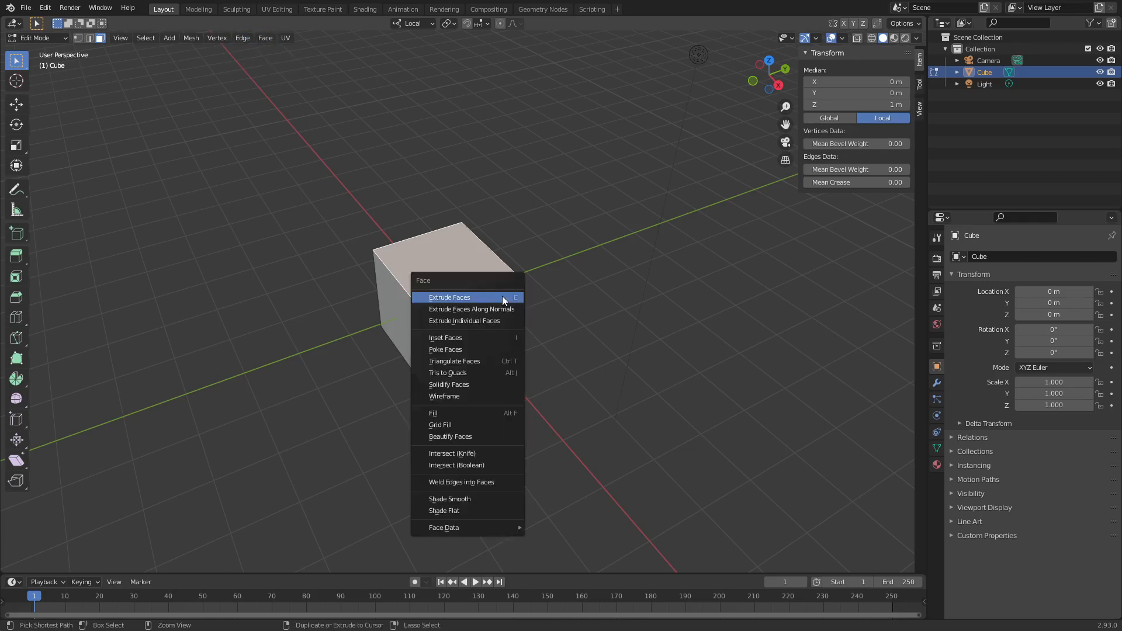
pyautogui.hotkey('ctrl', 'e')
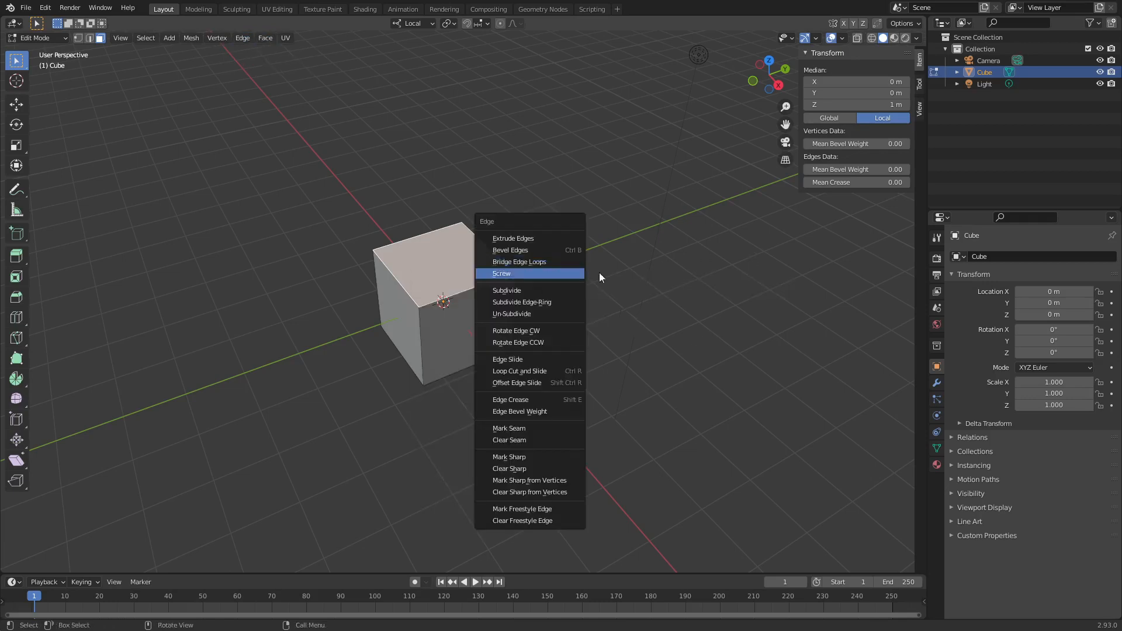
pyautogui.hotkey('ctrl', 'v')
pyautogui.rightClick(475, 231)
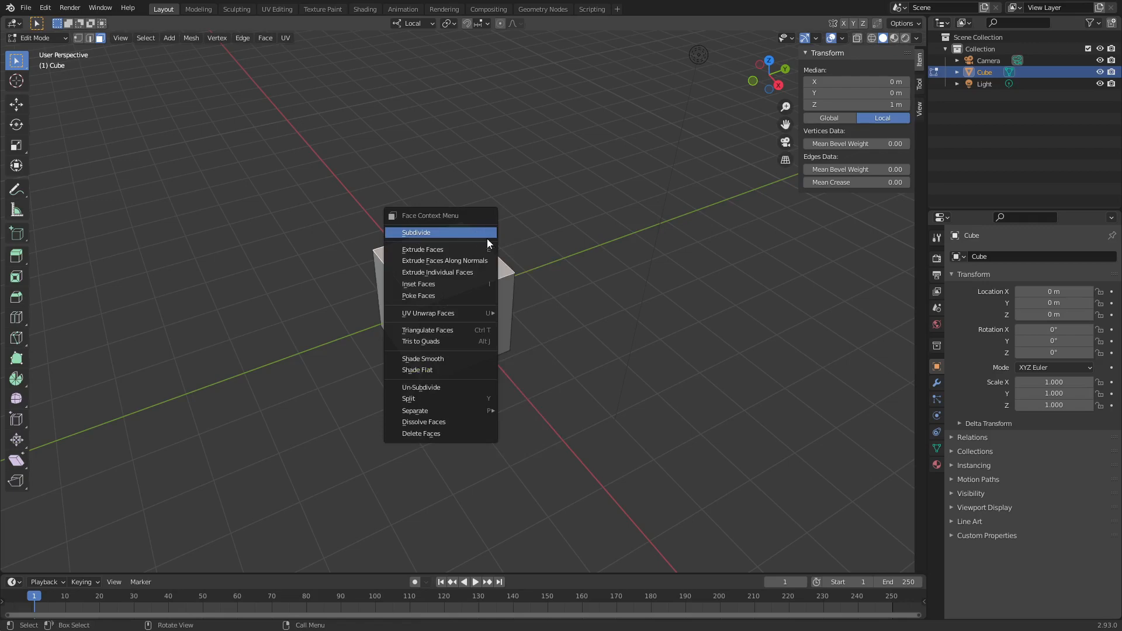
pyautogui.rightClick(461, 248)
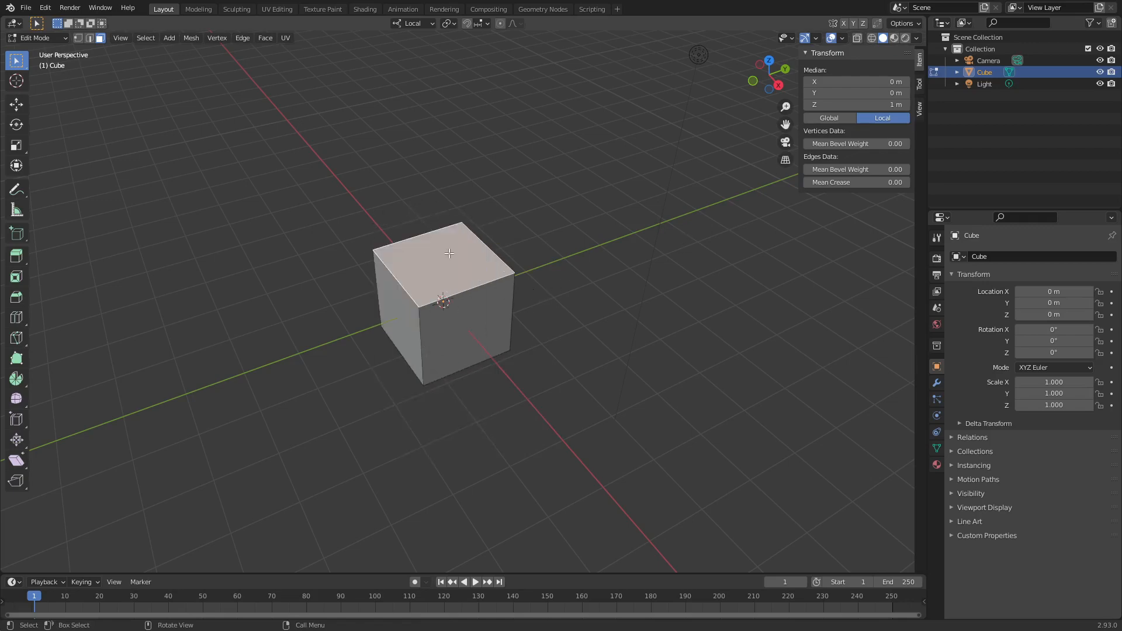
# - Switch to vertex selection and practise selecting and deselecting the whole mesh and a single corner vertex
pyautogui.click(452, 311)
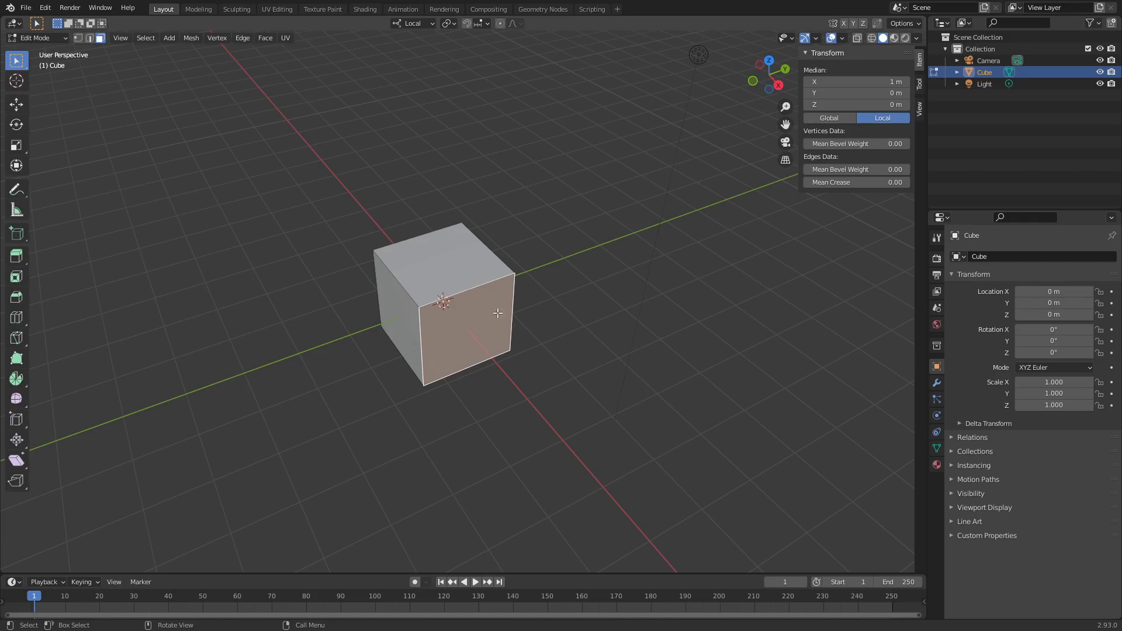
pyautogui.press('1')
pyautogui.press('a')
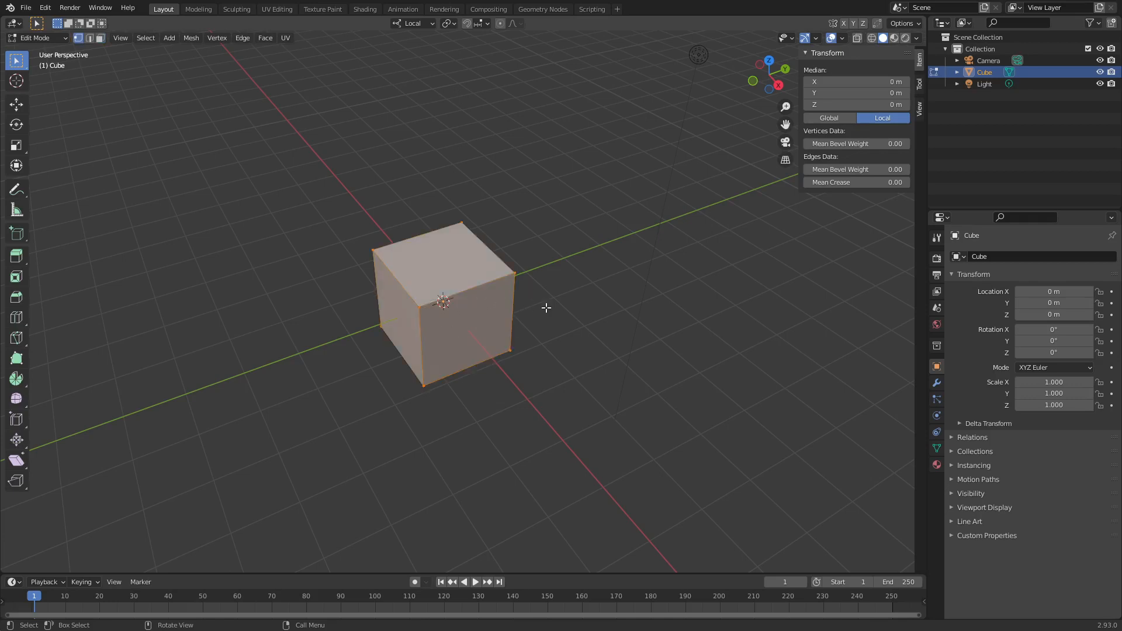
pyautogui.hotkey('alt', 'a')
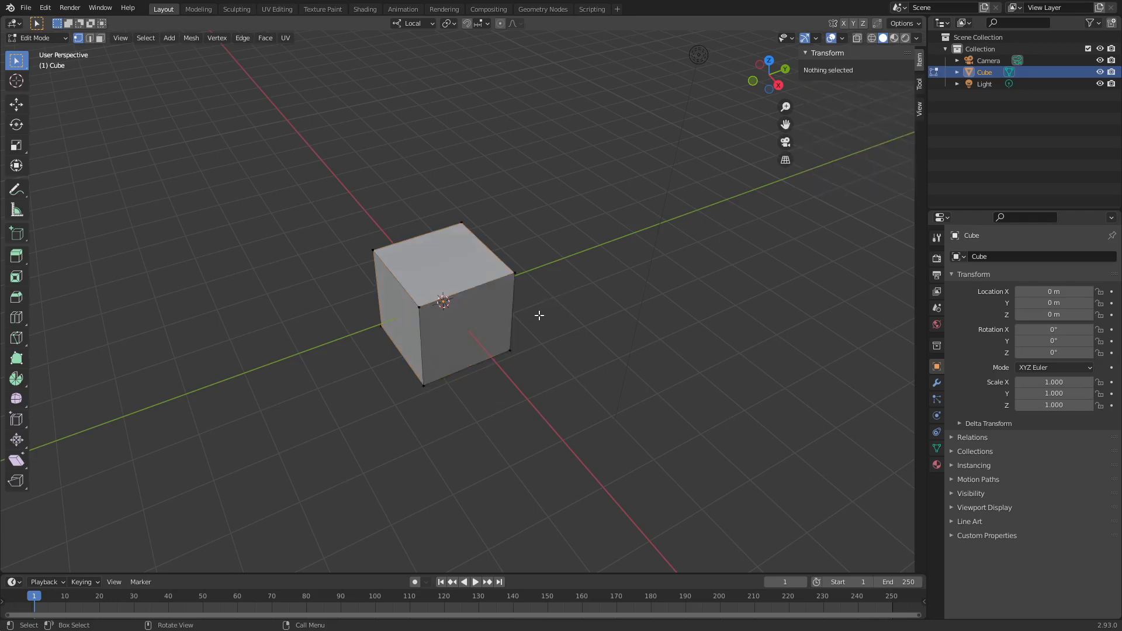
pyautogui.press('a')
pyautogui.hotkey('alt', 'a')
pyautogui.click(528, 275)
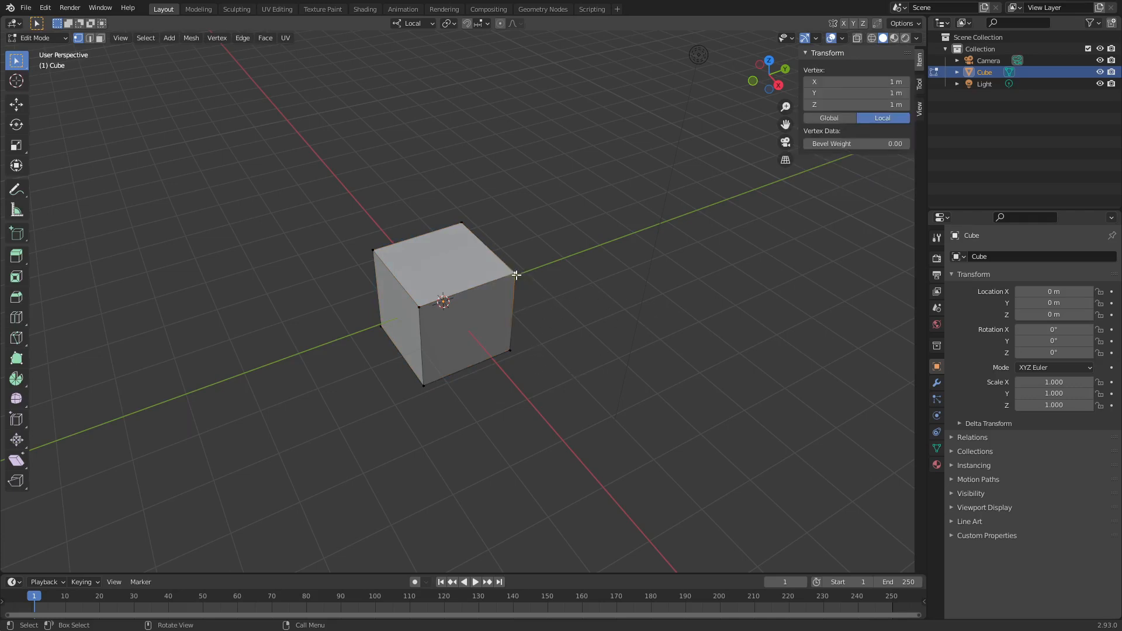
pyautogui.click(604, 292)
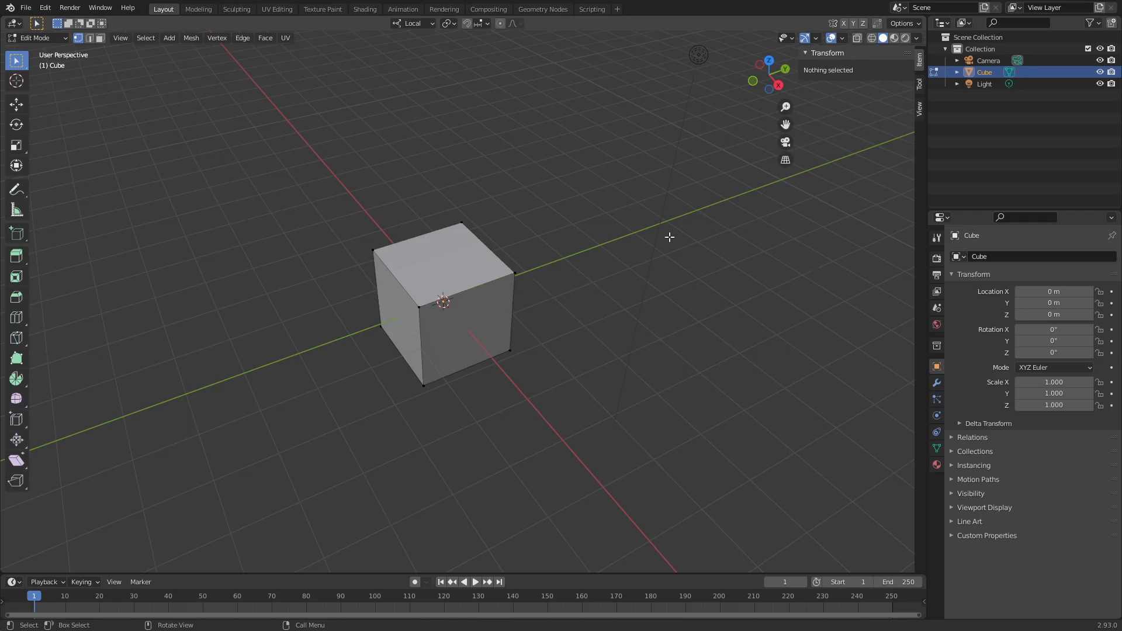
# - Set the transform orientation to Global
pyautogui.click(422, 25)
pyautogui.click(395, 61)
pyautogui.click(450, 23)
# - Select the entire cube mesh and subdivide it, keeping the operation's settings expanded
pyautogui.press('a')
pyautogui.rightClick(613, 268)
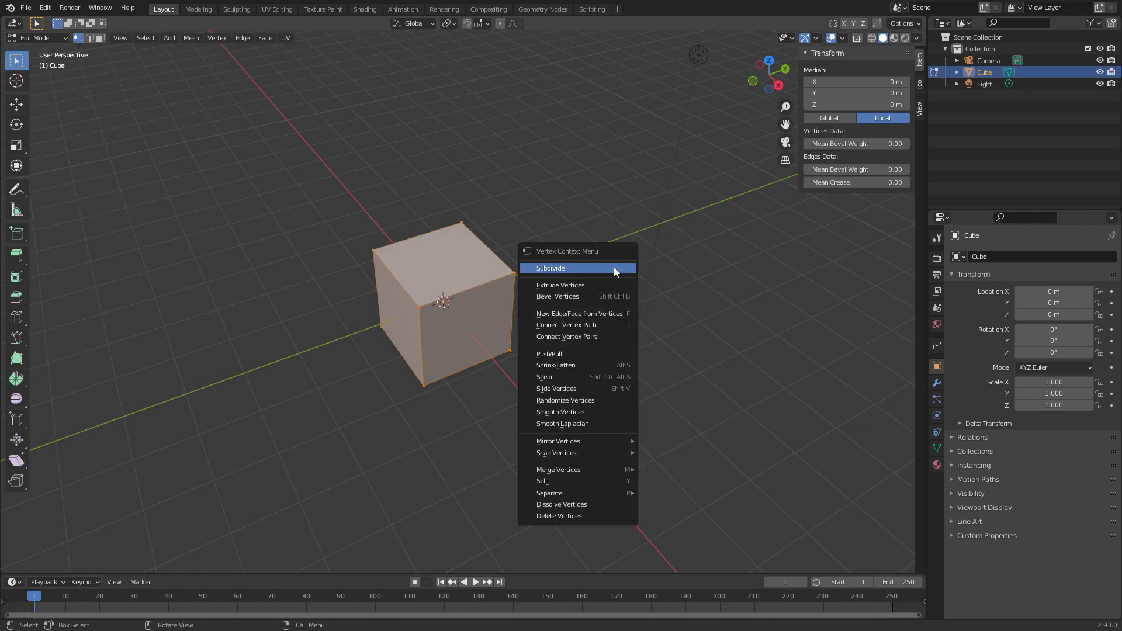
pyautogui.click(614, 268)
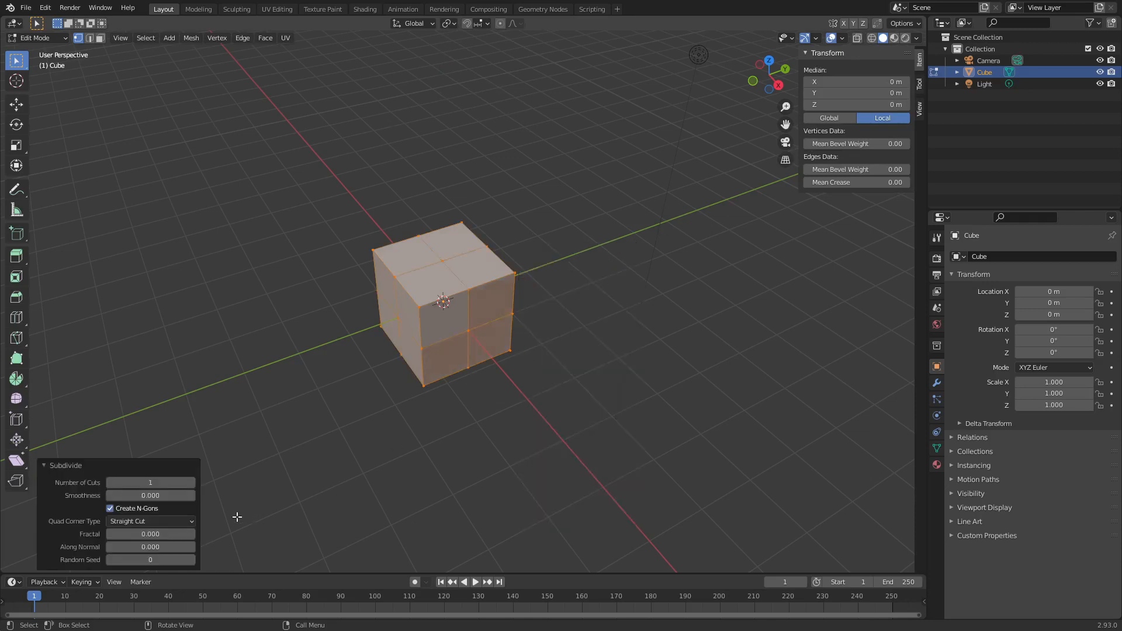
pyautogui.click(68, 467)
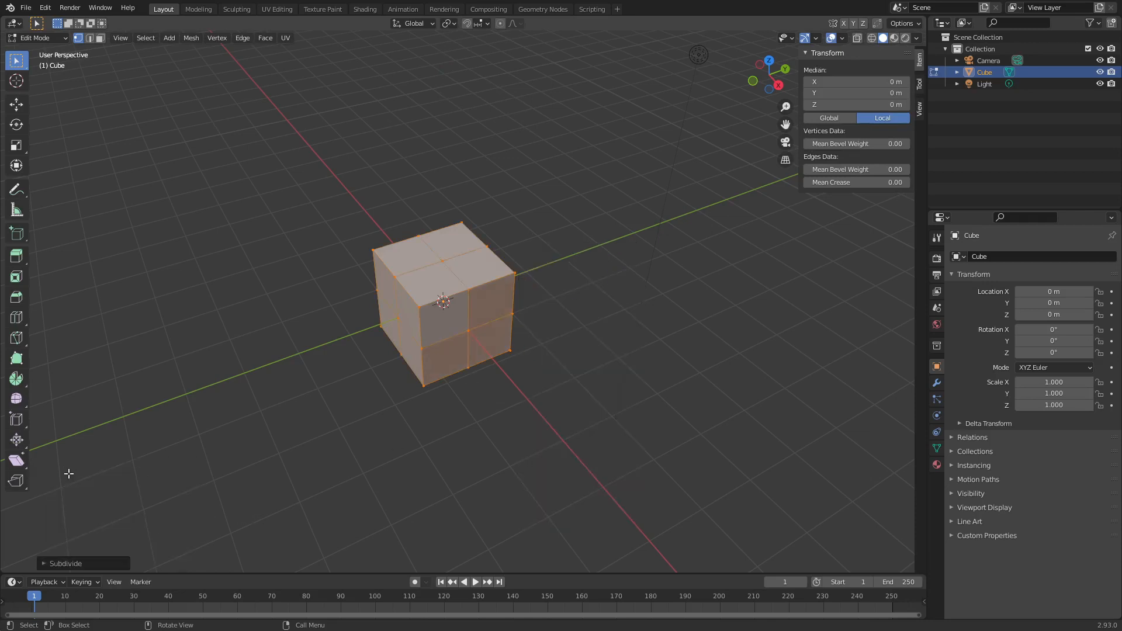
pyautogui.click(68, 568)
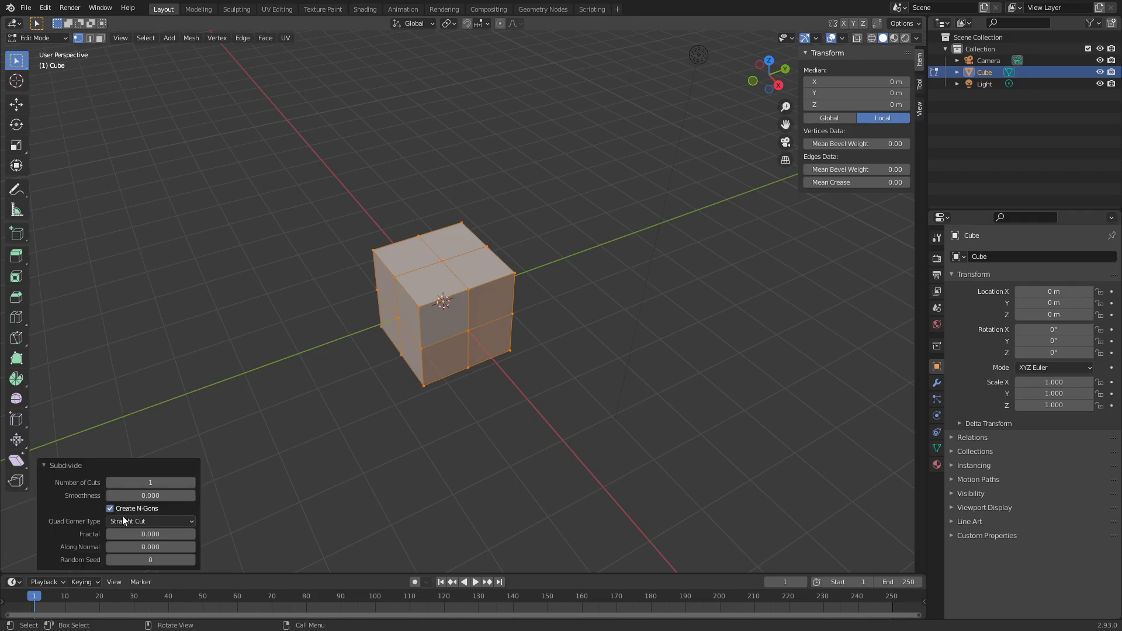
# - Set the subdivision's number of cuts to 7
pyautogui.click(192, 483)
pyautogui.click(191, 483)
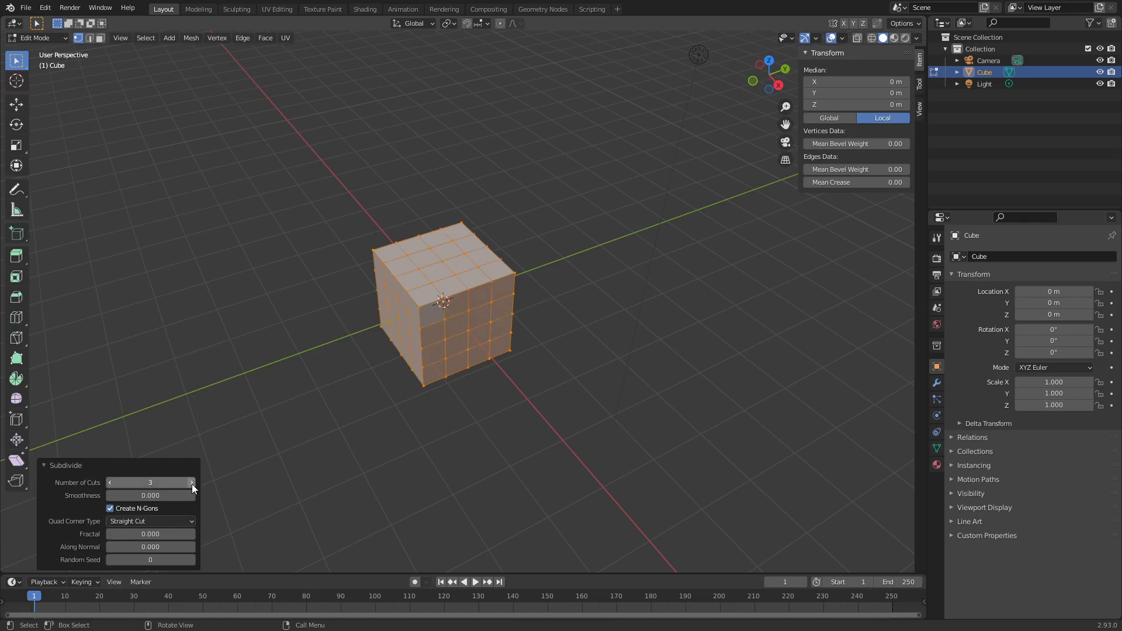
pyautogui.click(191, 483)
pyautogui.click(191, 482)
pyautogui.click(192, 482)
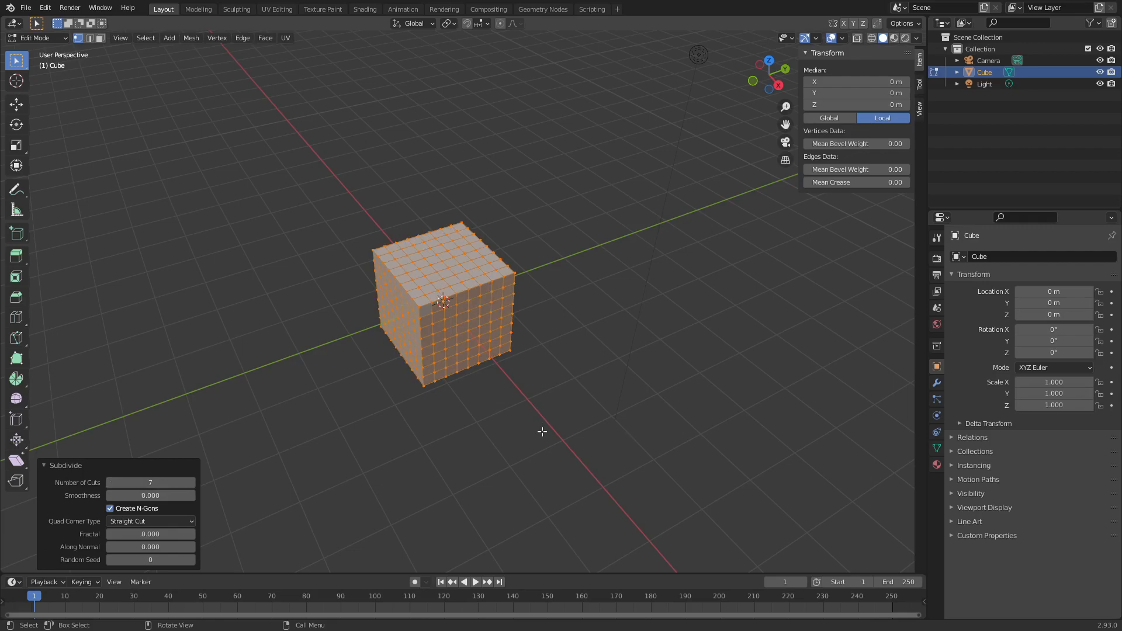
# - Deselect the whole mesh and inspect the subdivided cube up close from another angle
pyautogui.click(747, 421)
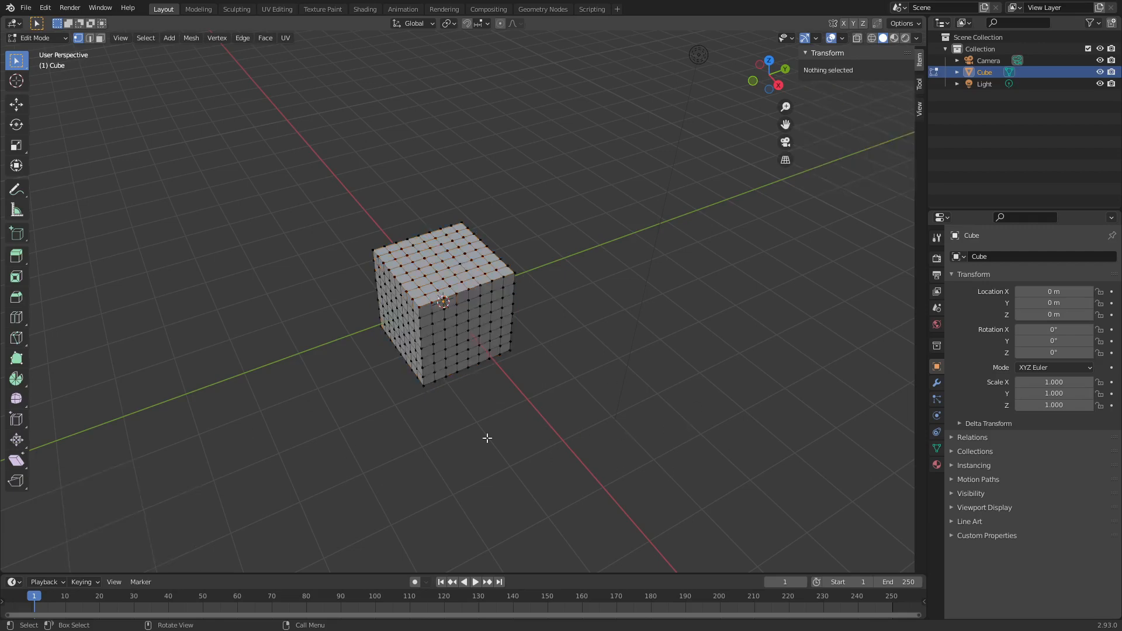
pyautogui.moveTo(683, 431); pyautogui.dragTo(640, 424, button='middle')
pyautogui.keyDown('shift'); pyautogui.moveTo(564, 399); pyautogui.dragTo(494, 373, button='middle'); pyautogui.keyUp('shift')
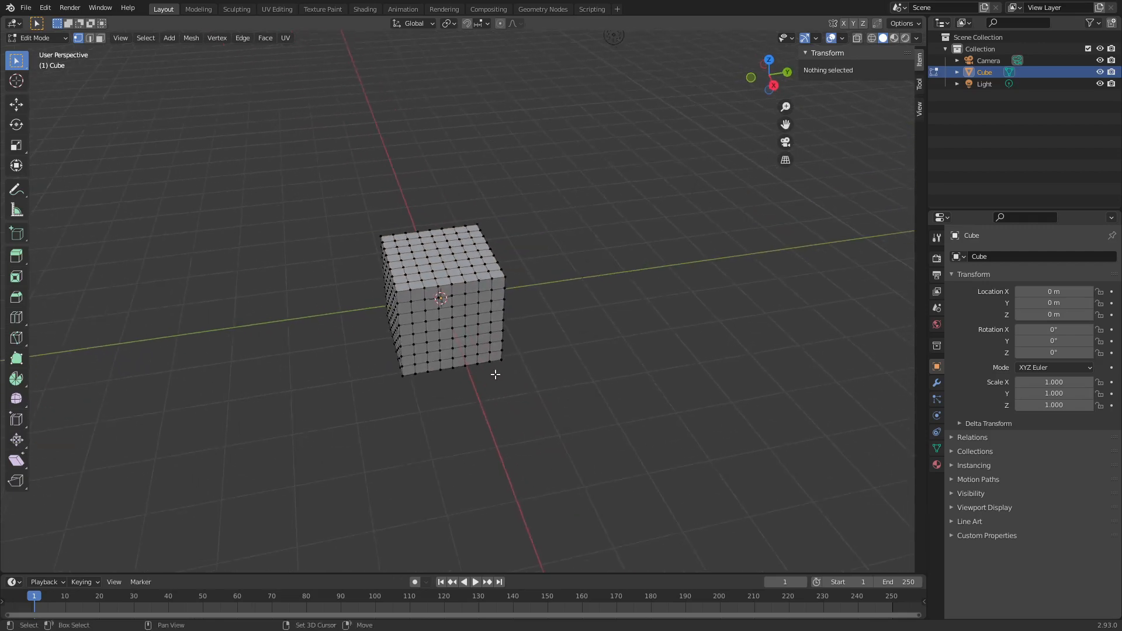
pyautogui.scroll(4, 489, 378)
pyautogui.moveTo(441, 420); pyautogui.dragTo(526, 421, button='middle')
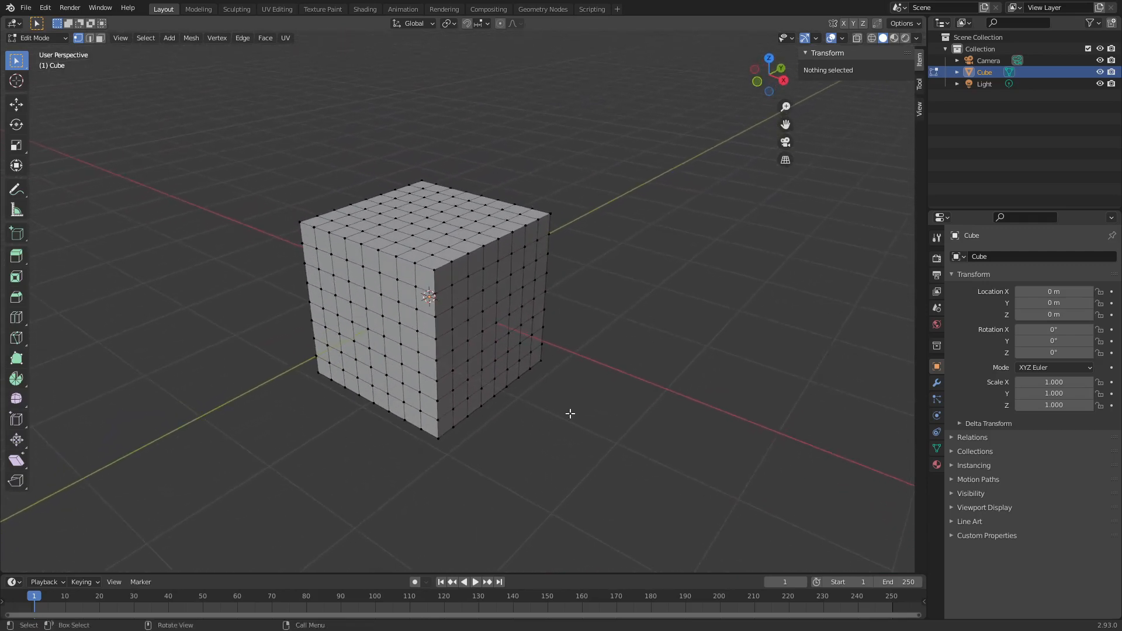
# - Reopen the settings of the last Subdivide operation and set its number of cuts to 6
pyautogui.click(467, 329)
pyautogui.click(654, 332)
pyautogui.click(46, 7)
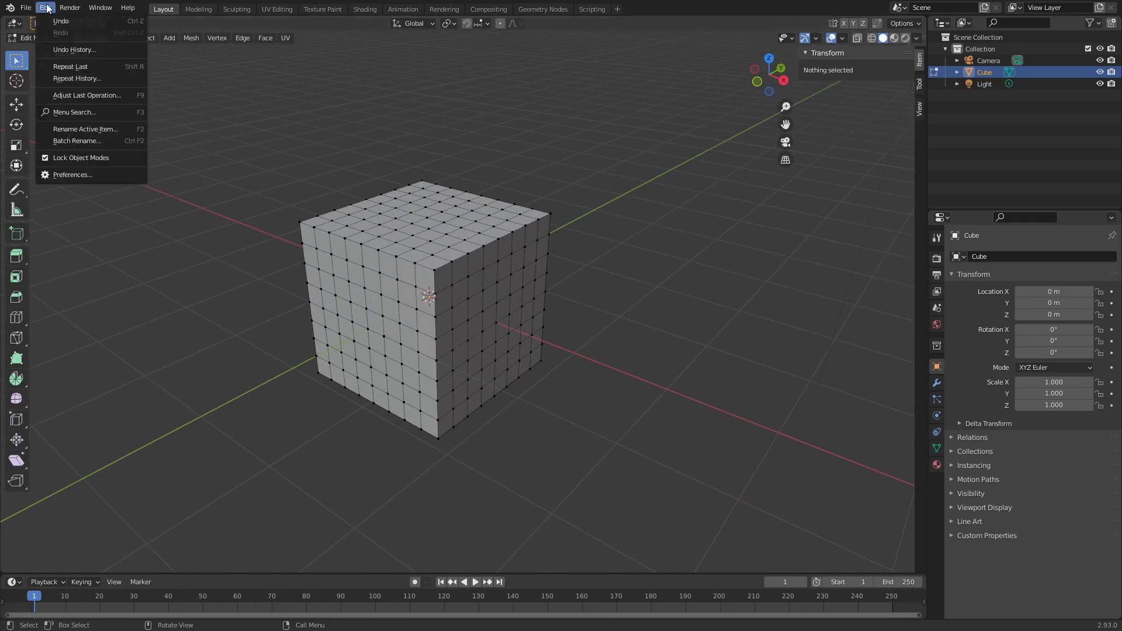
pyautogui.click(86, 96)
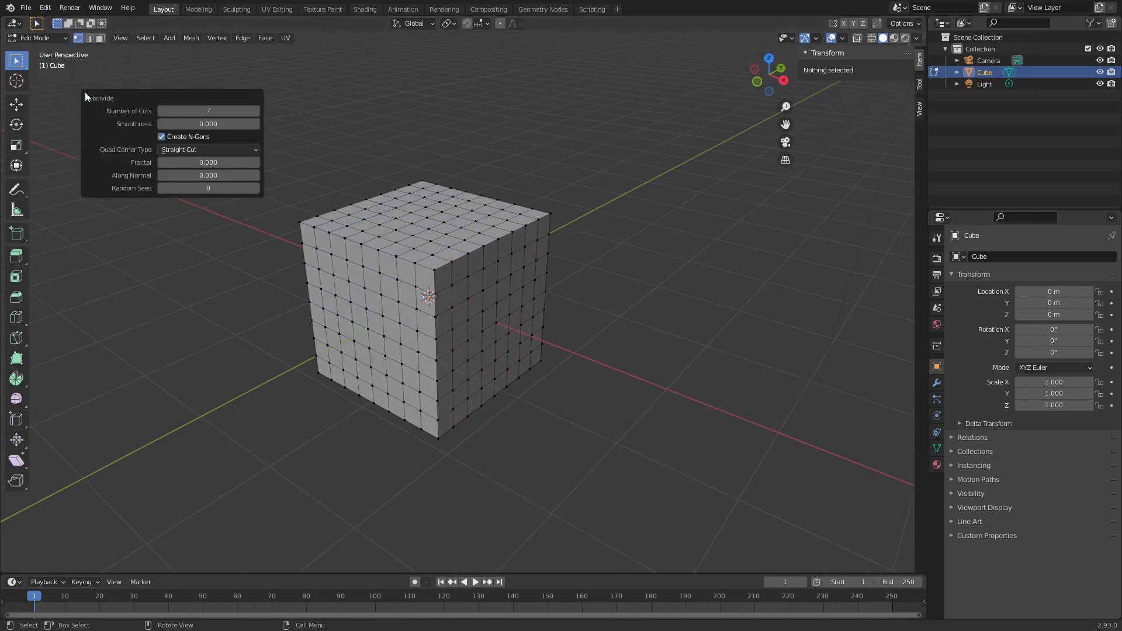
pyautogui.click(163, 114)
pyautogui.click(162, 112)
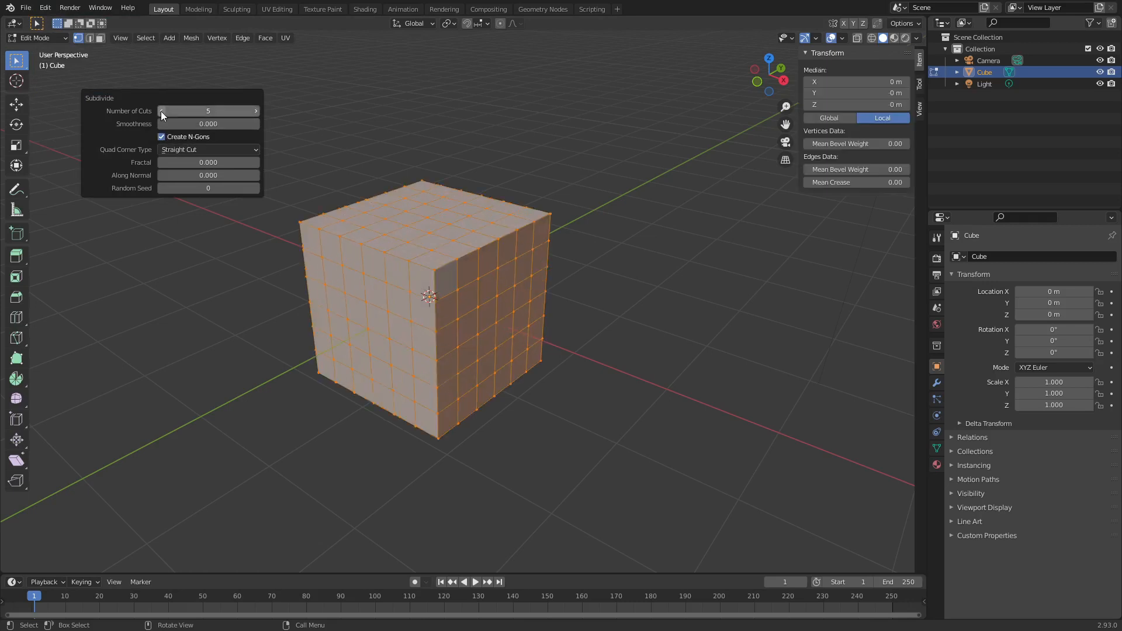
pyautogui.click(257, 112)
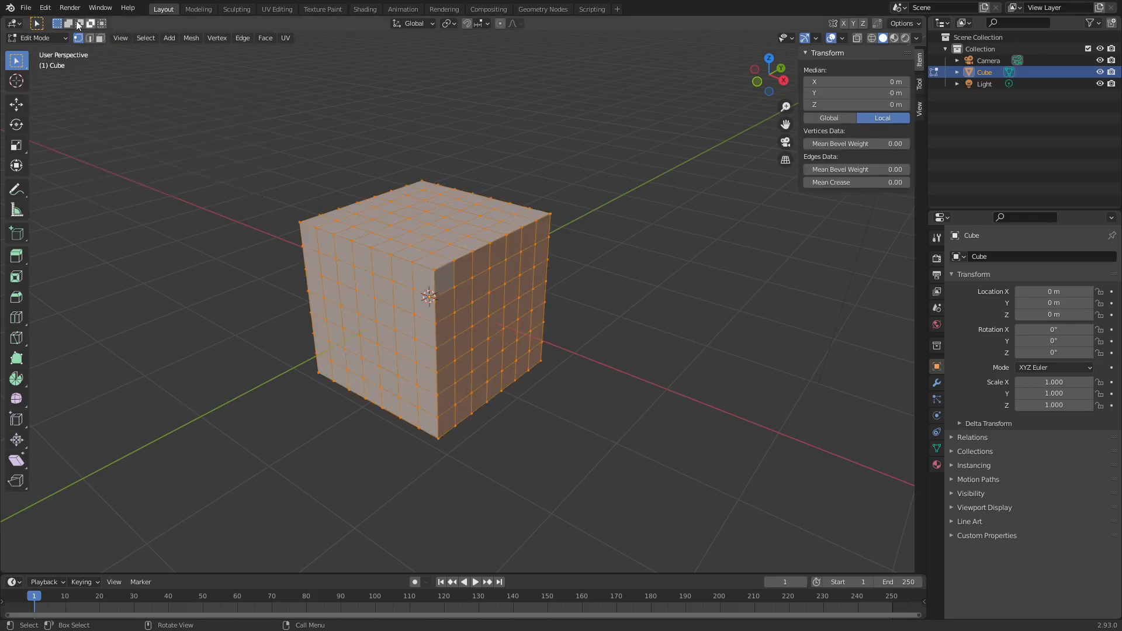
# - Add the Adjust Last Operation command to Quick Favorites and bring up the favourites list
pyautogui.click(45, 7)
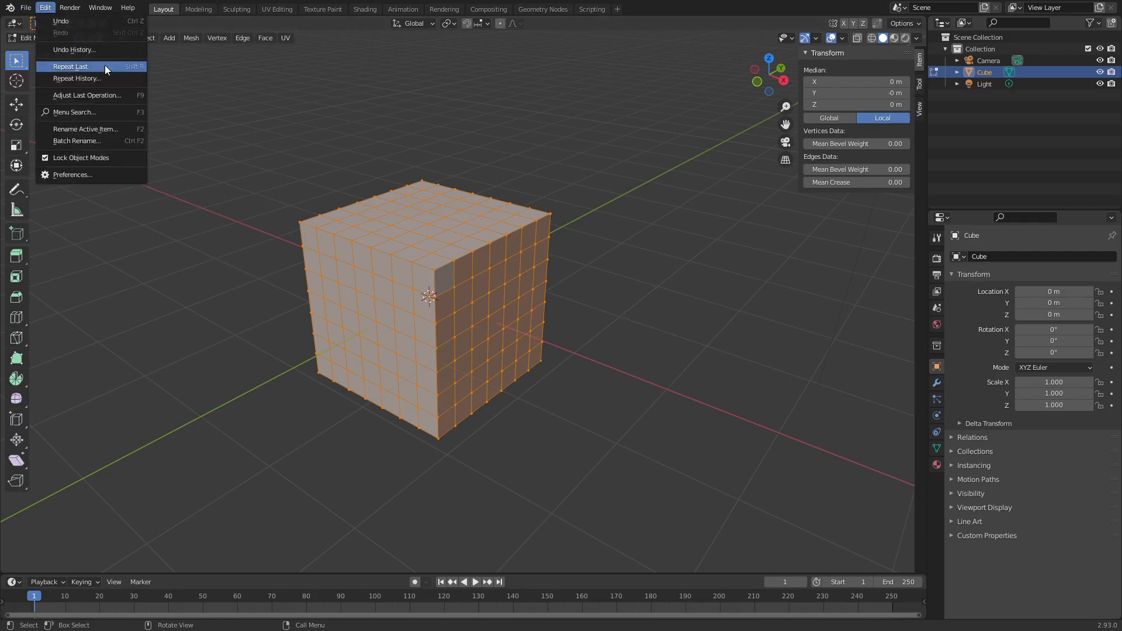
pyautogui.rightClick(114, 95)
pyautogui.click(79, 94)
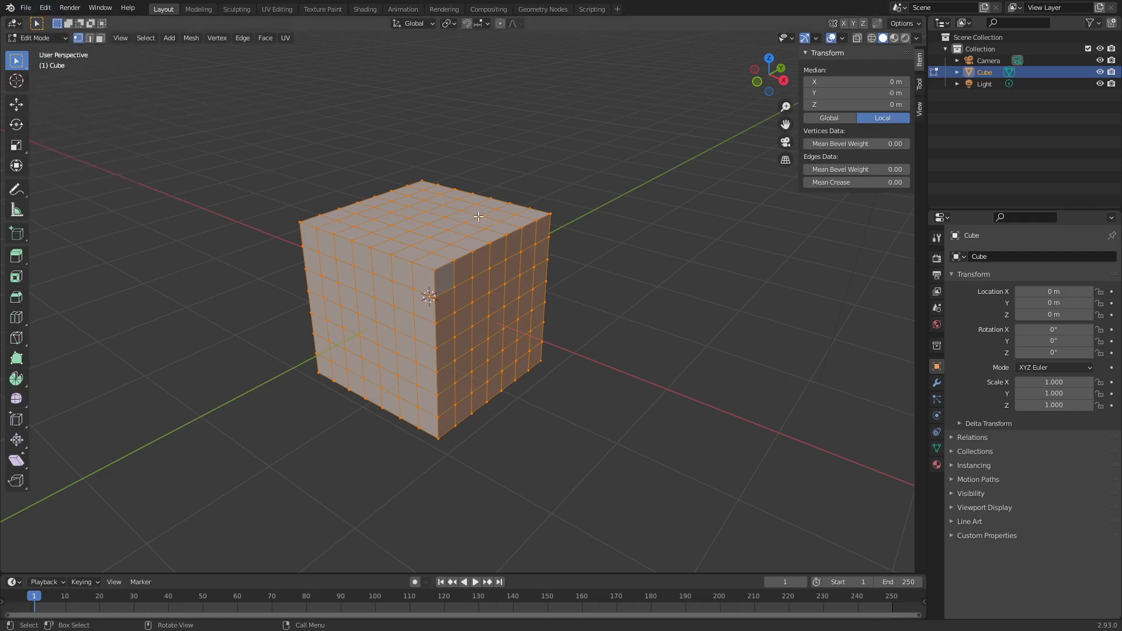
pyautogui.press('q')
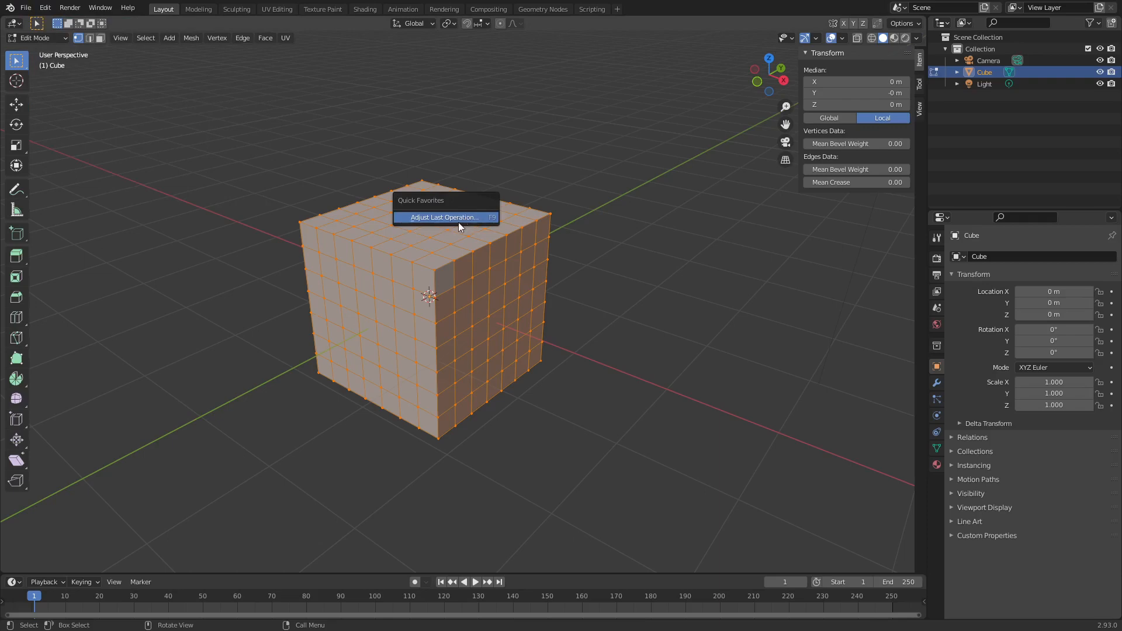
# - Save the current preferences as the default and close the preferences window
pyautogui.click(45, 7)
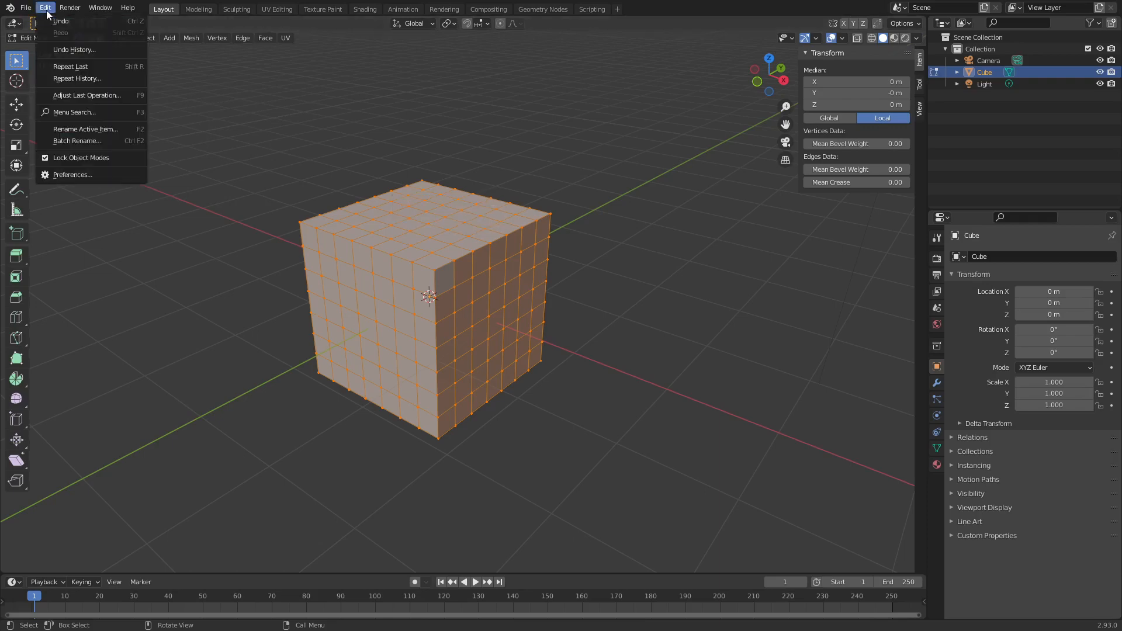
pyautogui.click(96, 174)
pyautogui.click(17, 314)
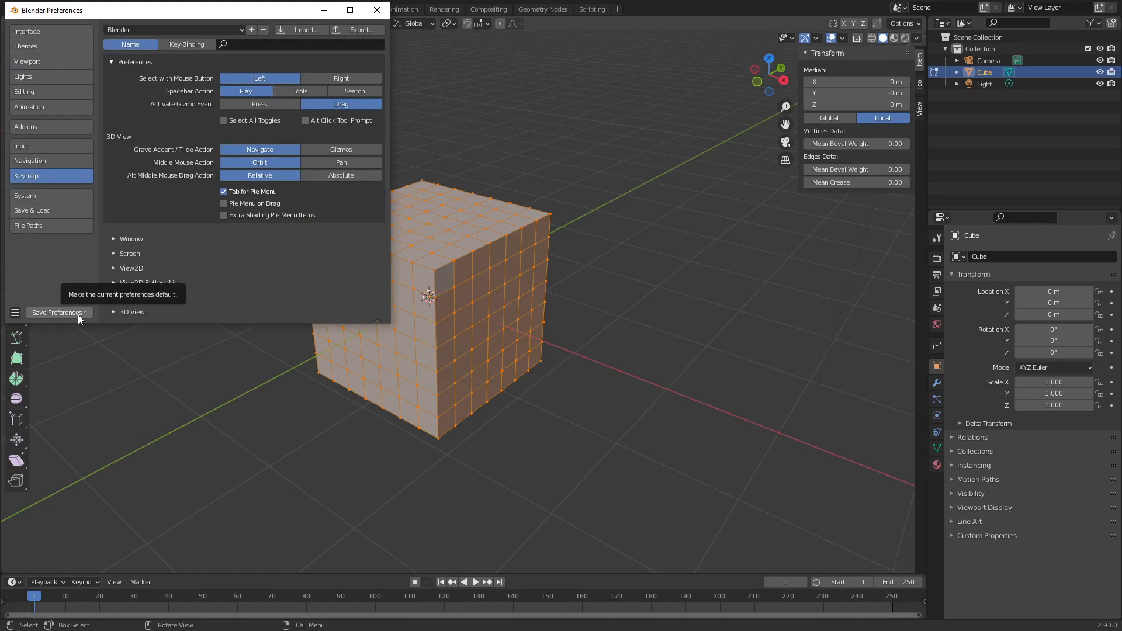
pyautogui.click(78, 314)
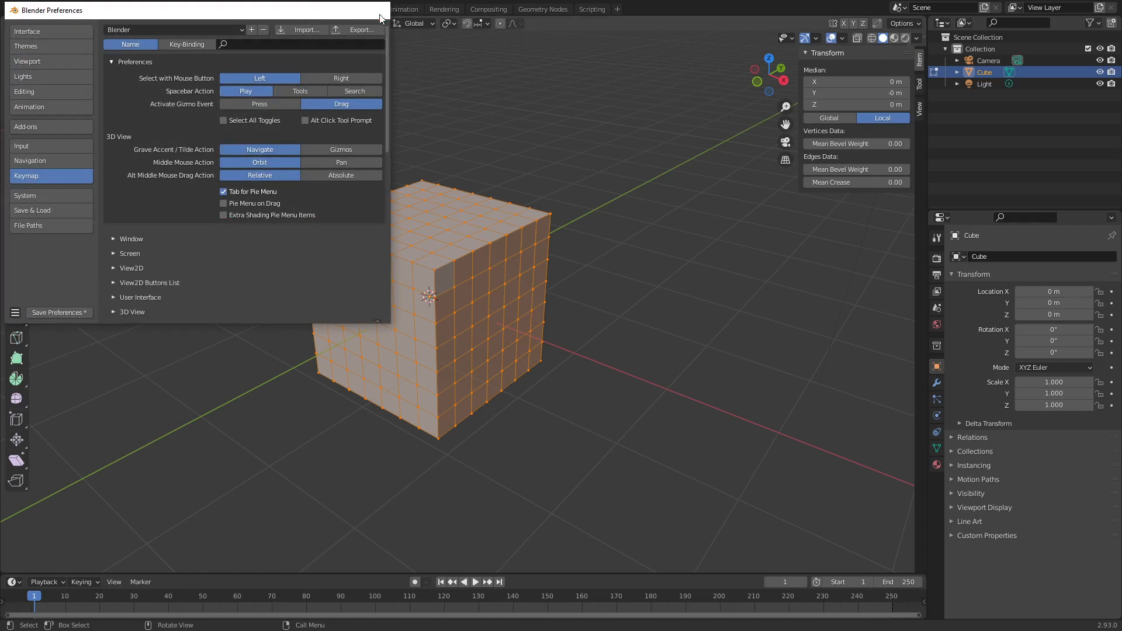
pyautogui.click(377, 10)
# - Return the cube to Object Mode and assign Shift+W as the shortcut for the Wireframe geometry overlay
pyautogui.press('Tab')
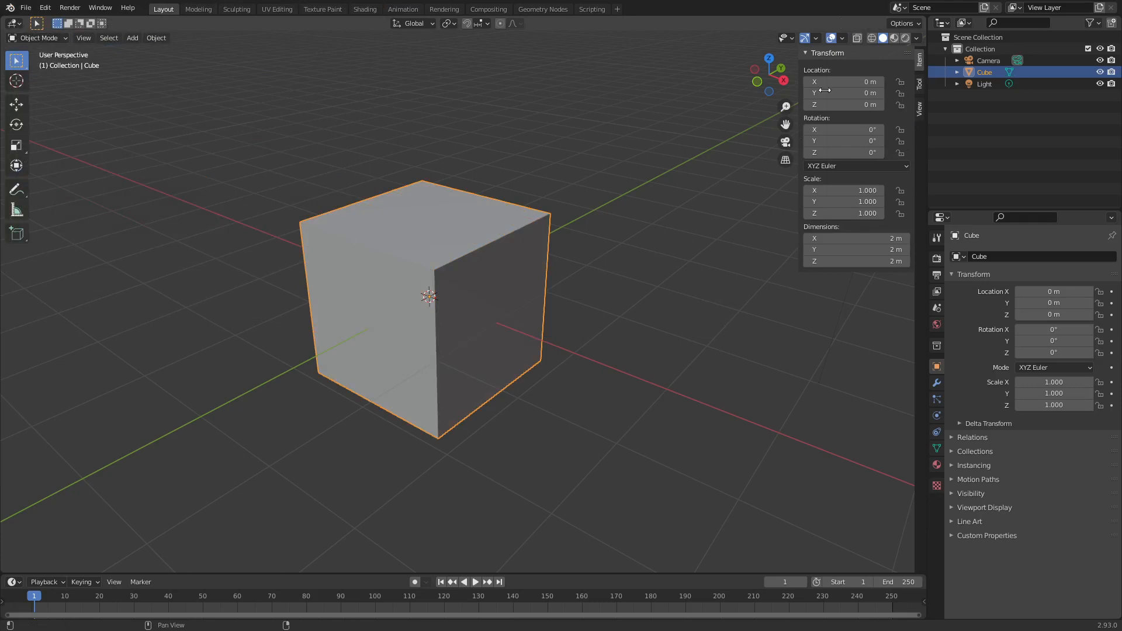
pyautogui.click(843, 39)
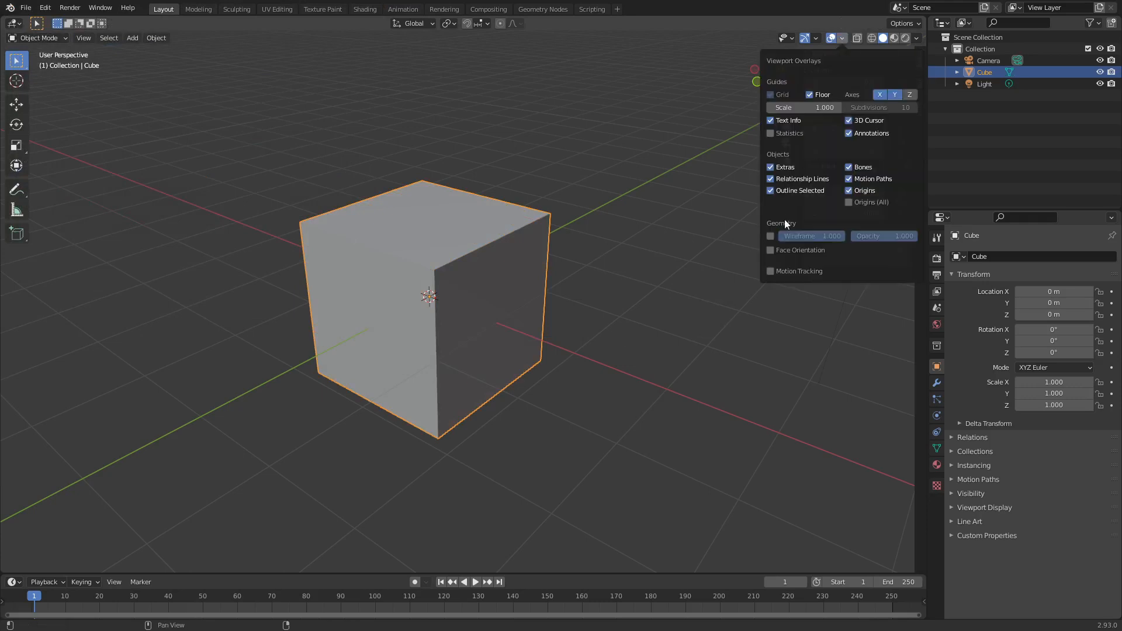
pyautogui.click(771, 237)
pyautogui.click(771, 240)
pyautogui.click(771, 238)
pyautogui.click(770, 236)
pyautogui.rightClick(770, 236)
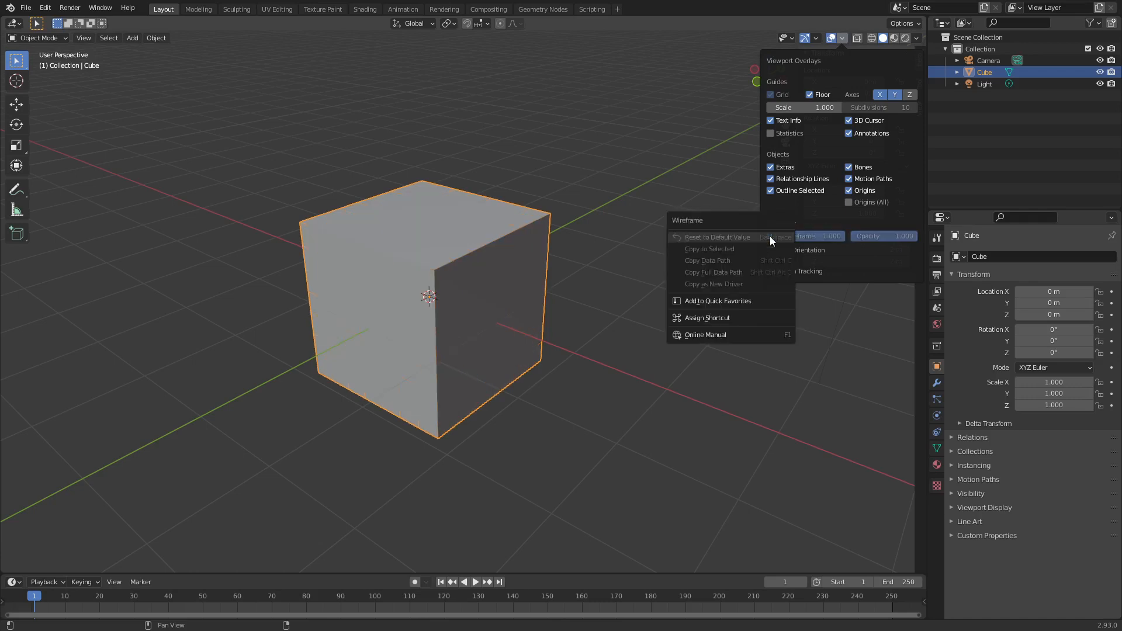
pyautogui.click(728, 319)
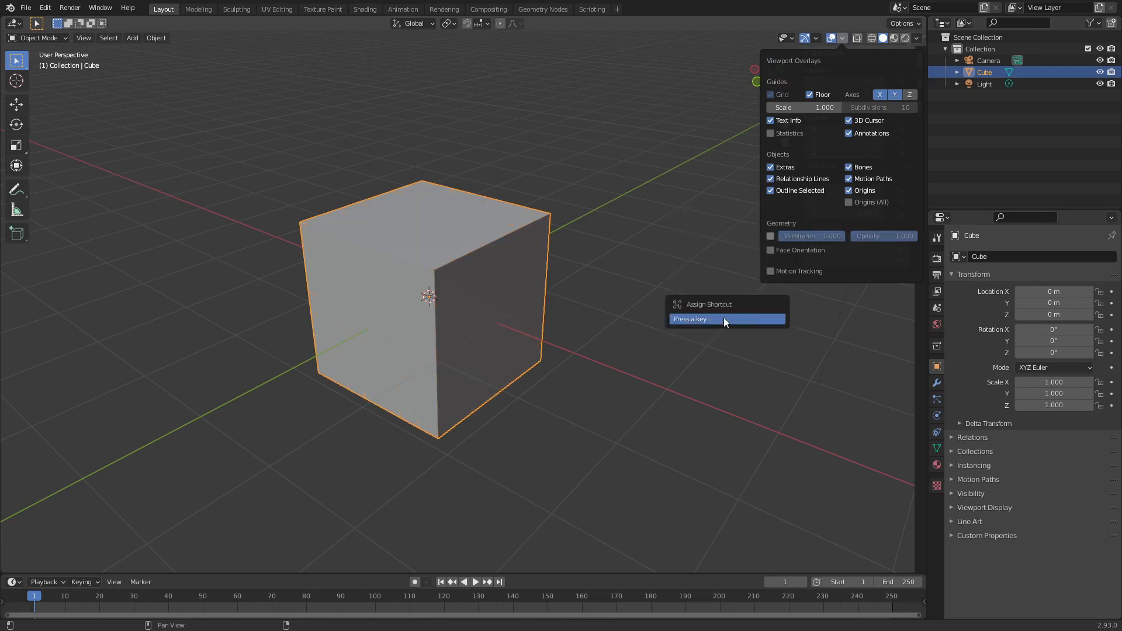
pyautogui.hotkey('shift', 'w')
# - Toggle the wireframe overlay repeatedly with its new shortcut, leave it on, and deselect the cube
pyautogui.hotkey('shift', 'w')
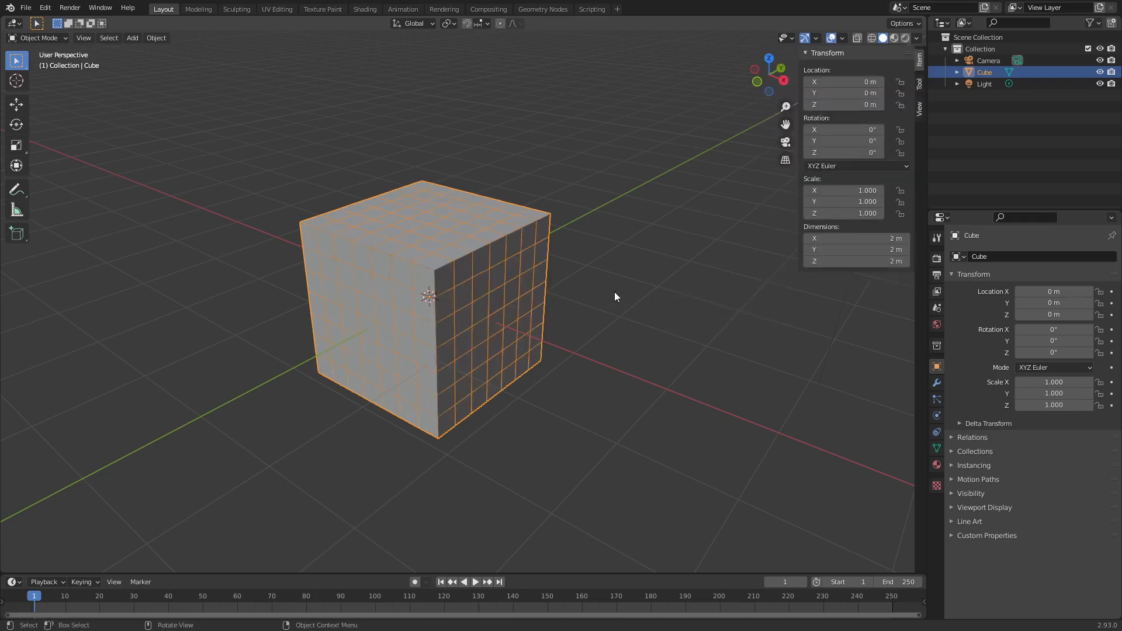
pyautogui.hotkey('shift', 'w')
pyautogui.hotkey('shift', 'w')
pyautogui.hotkey('shift', 'w')
pyautogui.hotkey('shift', 'w')
pyautogui.hotkey('shift', 'w')
pyautogui.hotkey('shift', 'w')
pyautogui.click(601, 289)
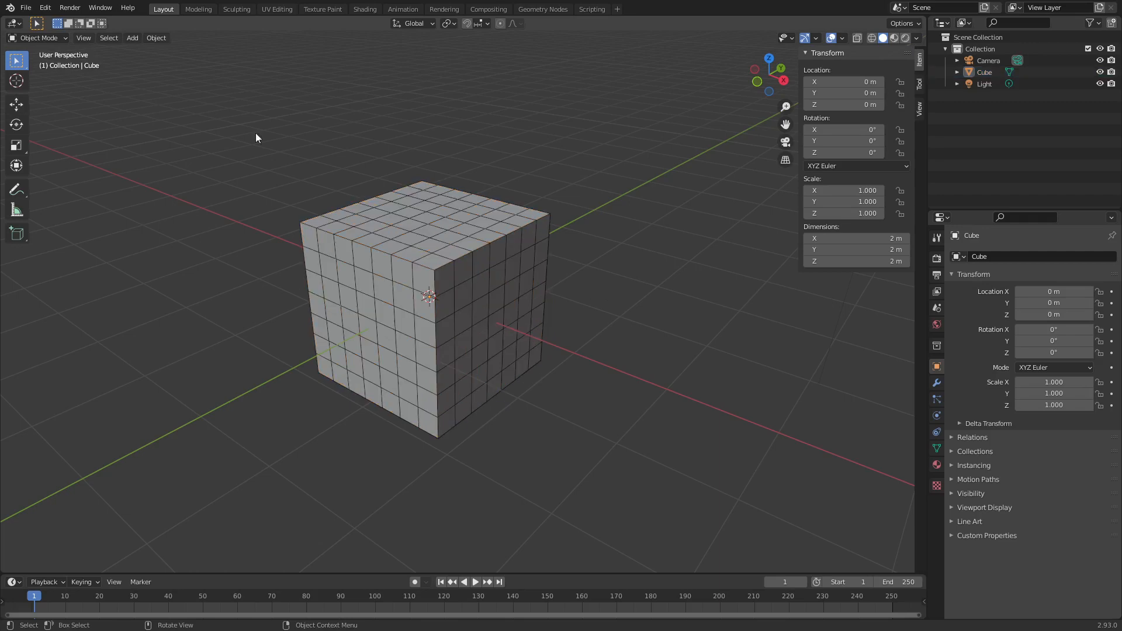
# - Select the cube and switch it to Edit Mode
pyautogui.moveTo(593, 241); pyautogui.dragTo(539, 246, button='middle')
pyautogui.click(492, 205)
pyautogui.hotkey('ctrl', 'Tab')
pyautogui.click(581, 206)
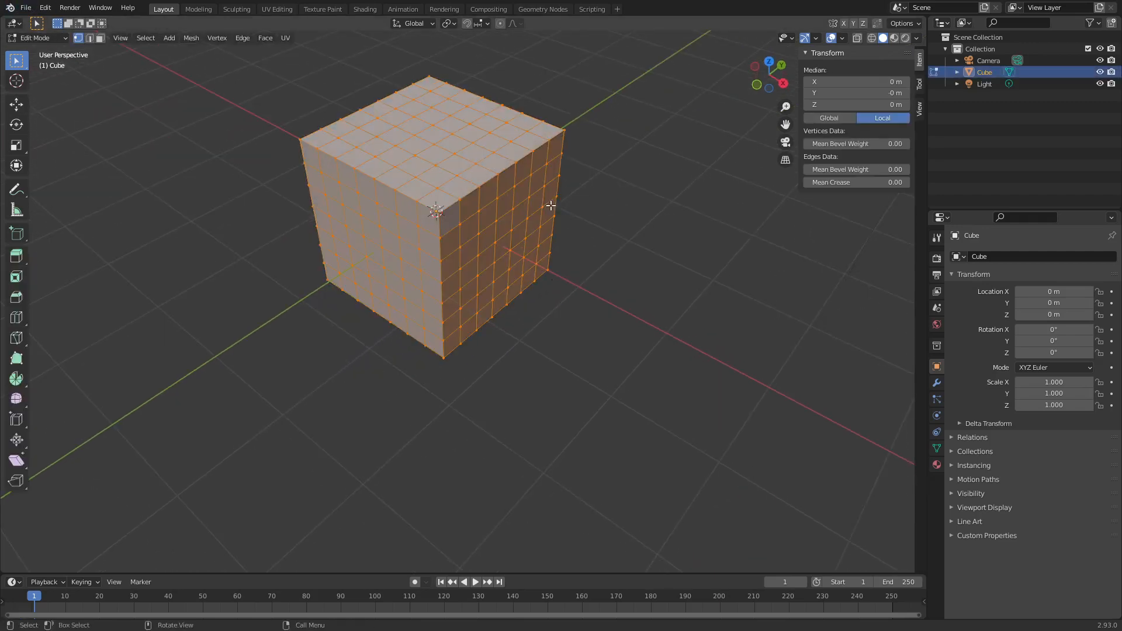
# - Select a single vertex on the cube's top face and frame the view on it
pyautogui.click(469, 188)
pyautogui.moveTo(470, 187); pyautogui.dragTo(642, 233, button='middle')
pyautogui.press('`')
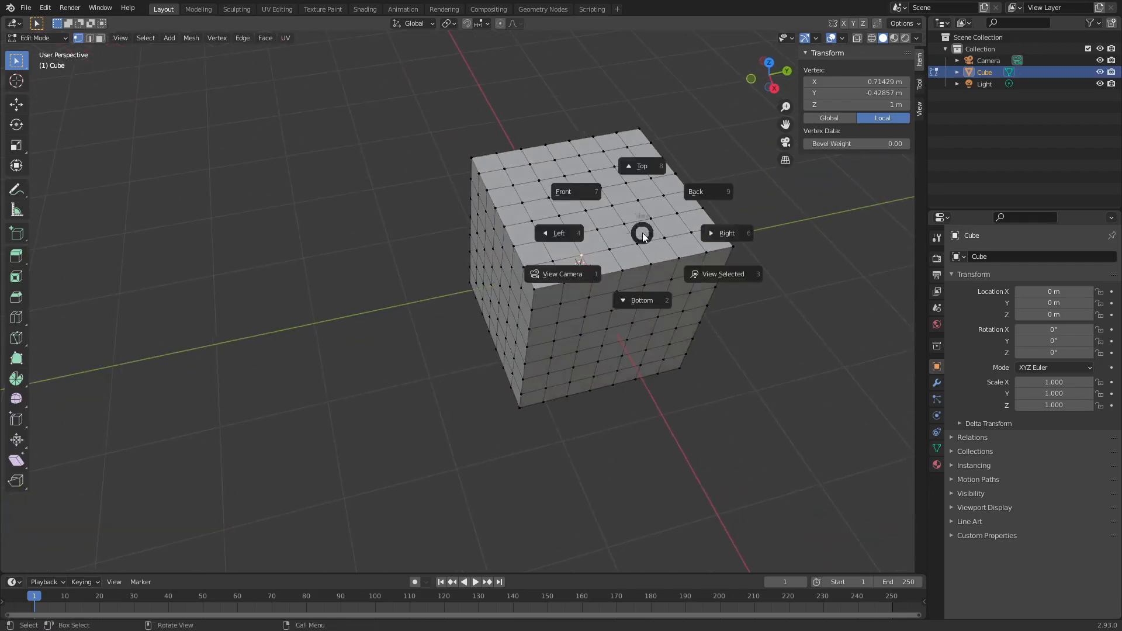
pyautogui.click(713, 275)
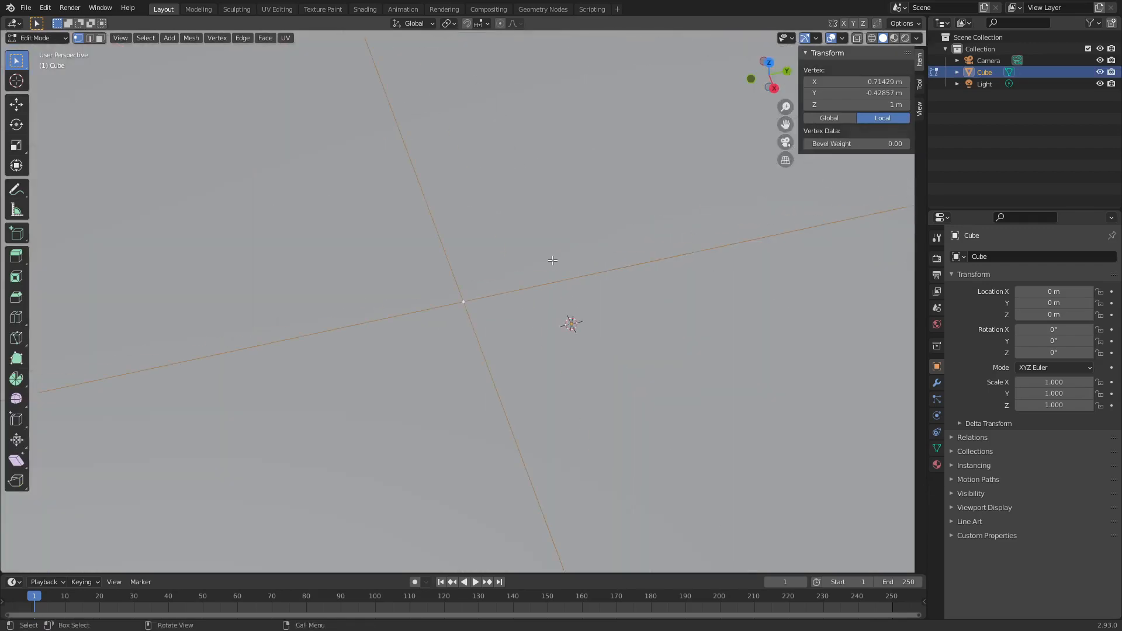
pyautogui.scroll(-12, 541, 263)
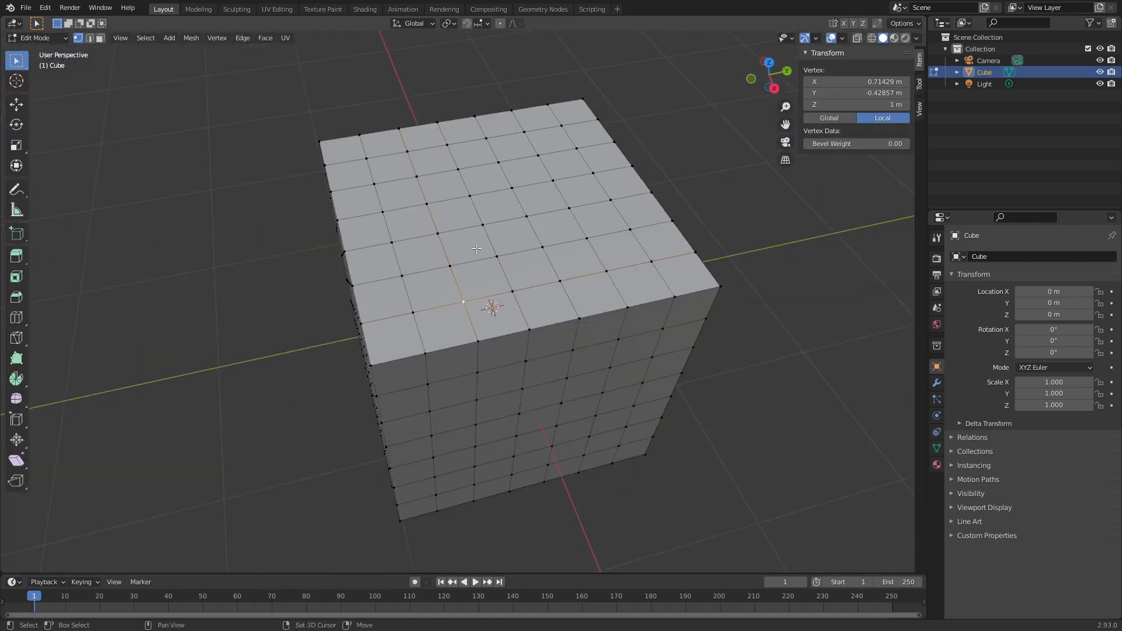
# - Add the four corner vertices of one quad near the top face's centre to the selection and frame the view on the selection
pyautogui.keyDown('shift'); pyautogui.click(509, 197); pyautogui.keyUp('shift')
pyautogui.keyDown('shift'); pyautogui.click(522, 217); pyautogui.keyUp('shift')
pyautogui.keyDown('shift'); pyautogui.click(483, 224); pyautogui.keyUp('shift')
pyautogui.keyDown('shift'); pyautogui.click(469, 195); pyautogui.keyUp('shift')
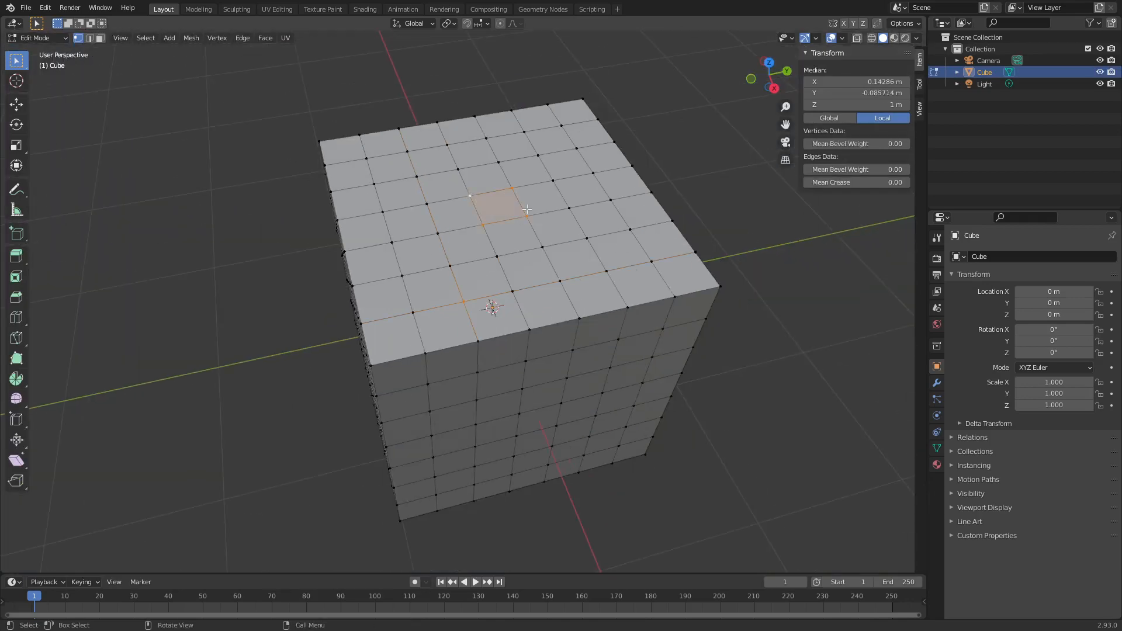
pyautogui.press('`')
pyautogui.click(568, 240)
pyautogui.scroll(-8, 568, 240)
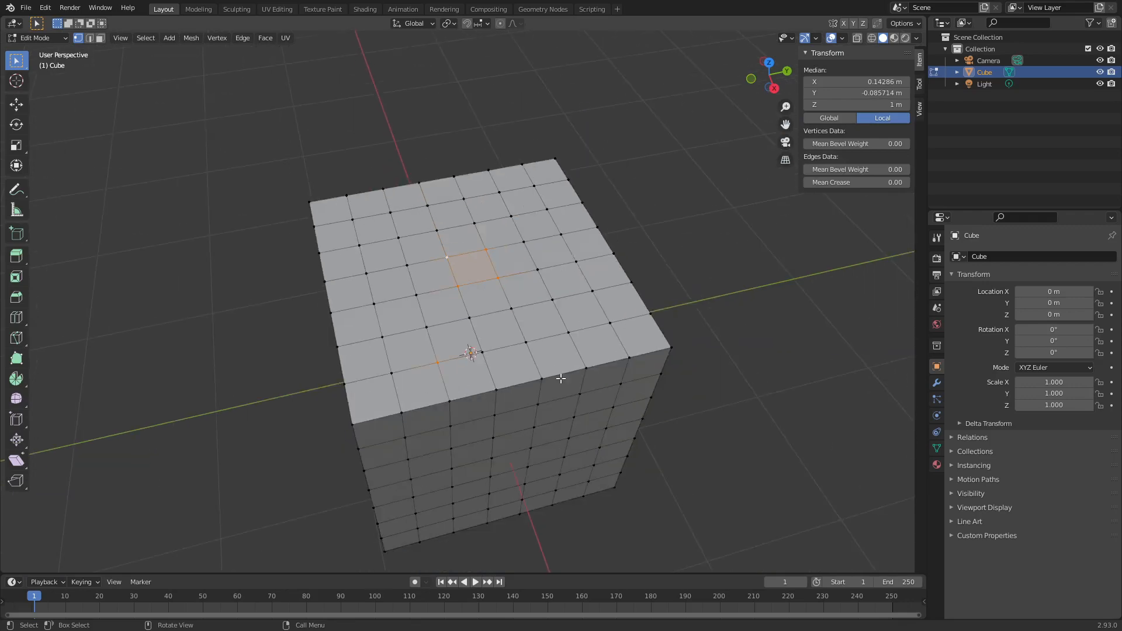
pyautogui.moveTo(572, 313); pyautogui.dragTo(576, 293, button='middle')
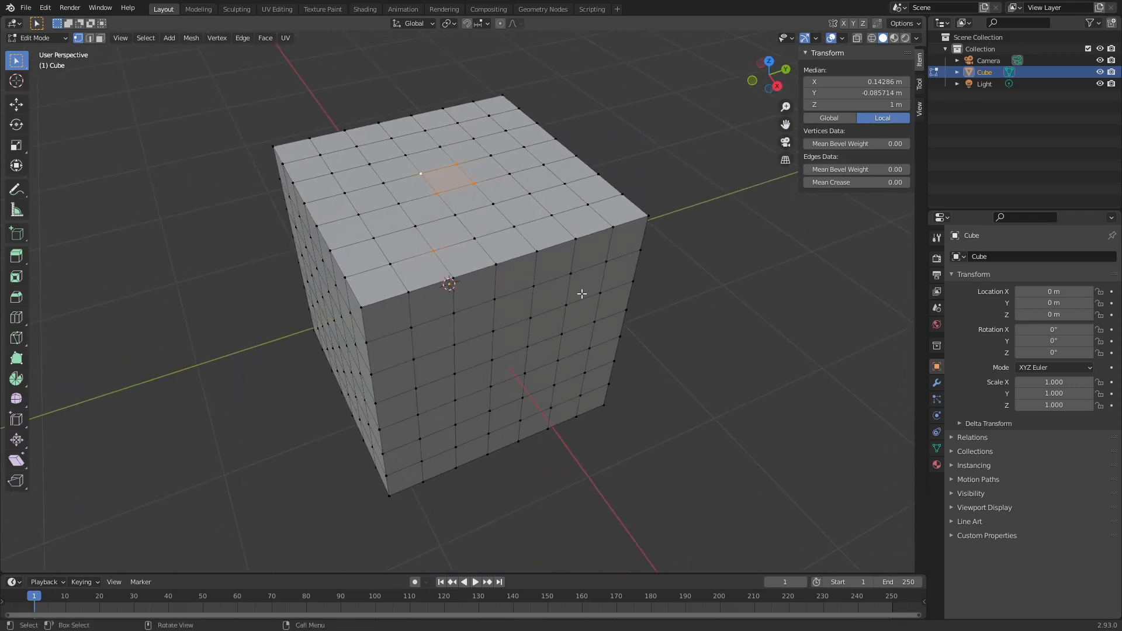
# - In vertex selection mode, select the shortest path between two vertices near opposite sides of the cube's top face
pyautogui.press('3')
pyautogui.press('1')
pyautogui.click(332, 170)
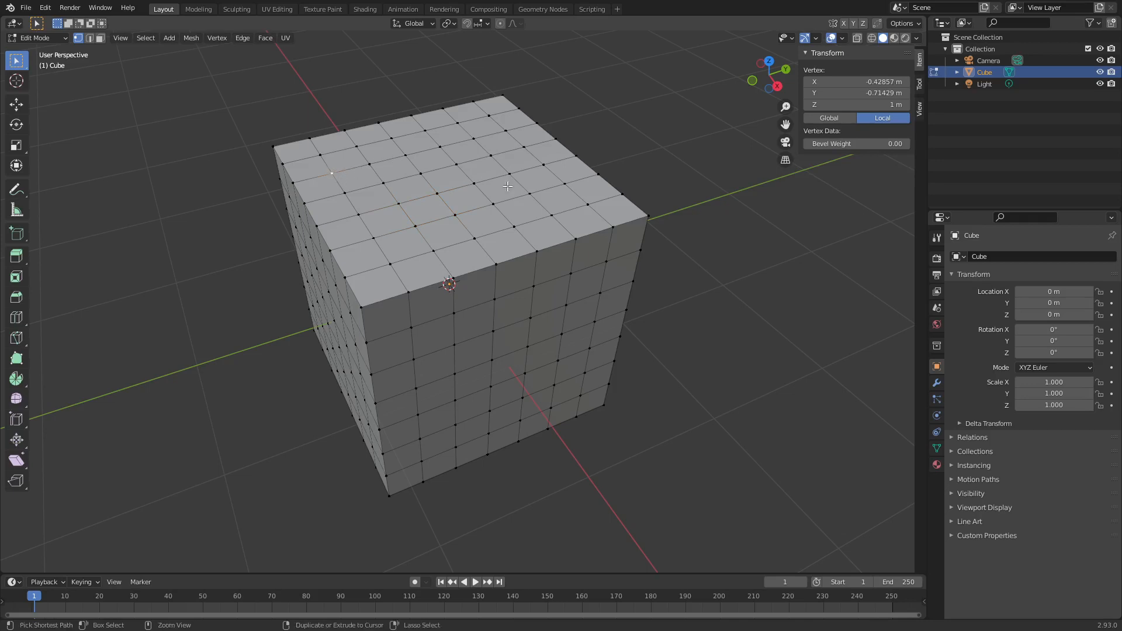
pyautogui.keyDown('ctrl'); pyautogui.click(588, 206); pyautogui.keyUp('ctrl')
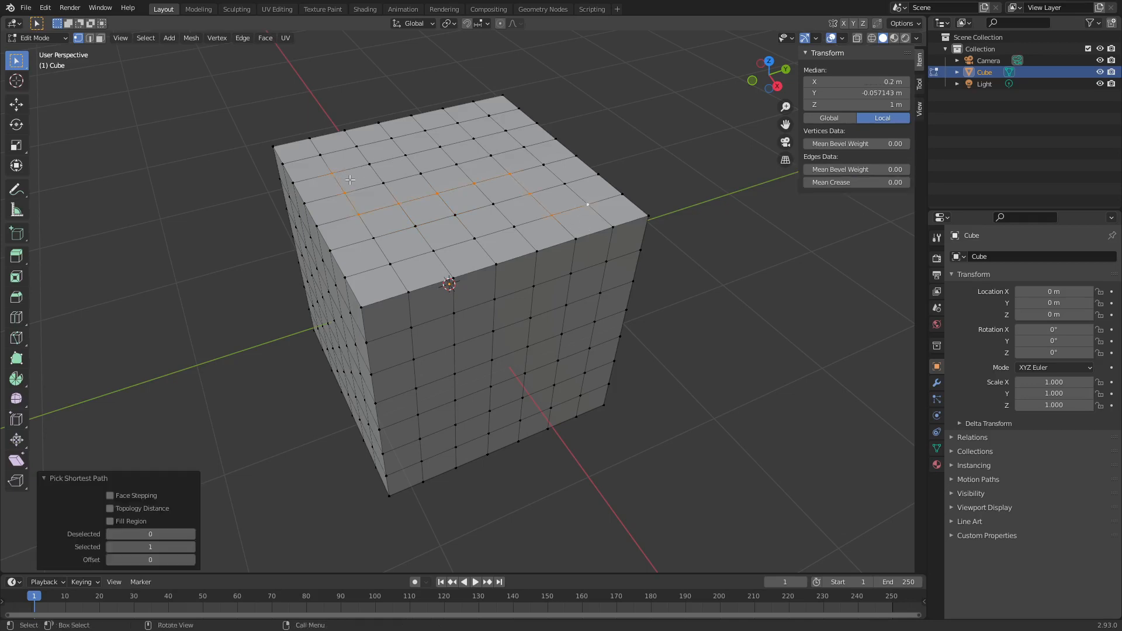
# - Select the filled region of vertices between two diagonally opposite inner corners of the cube's top face
pyautogui.click(390, 269)
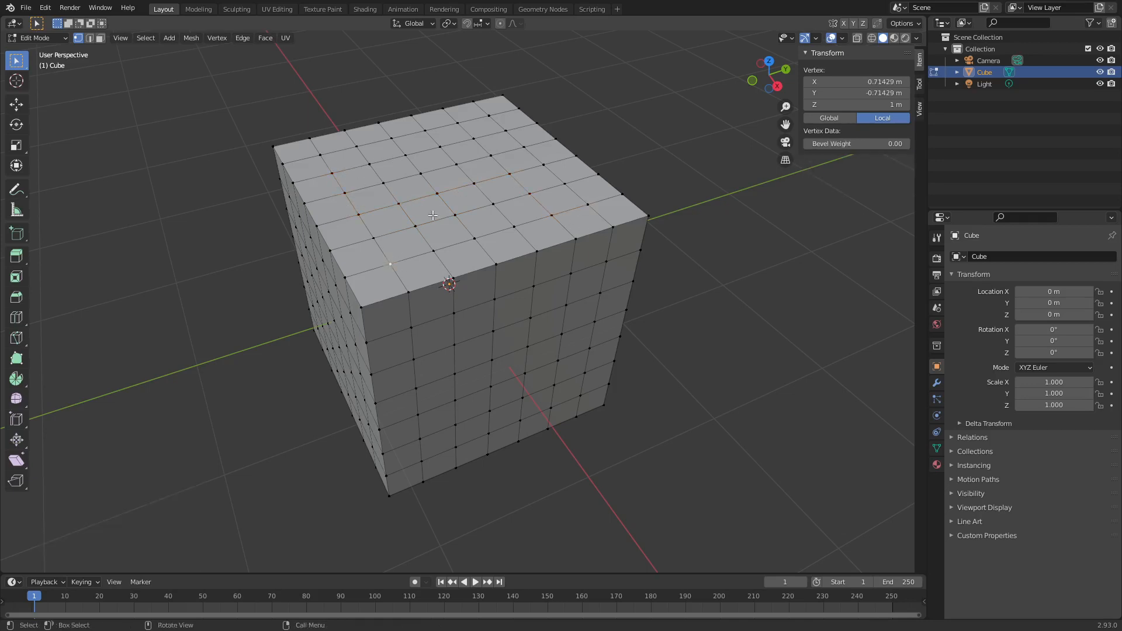
pyautogui.keyDown('ctrl'); pyautogui.keyDown('shift'); pyautogui.click(489, 117); pyautogui.keyUp('shift'); pyautogui.keyUp('ctrl')
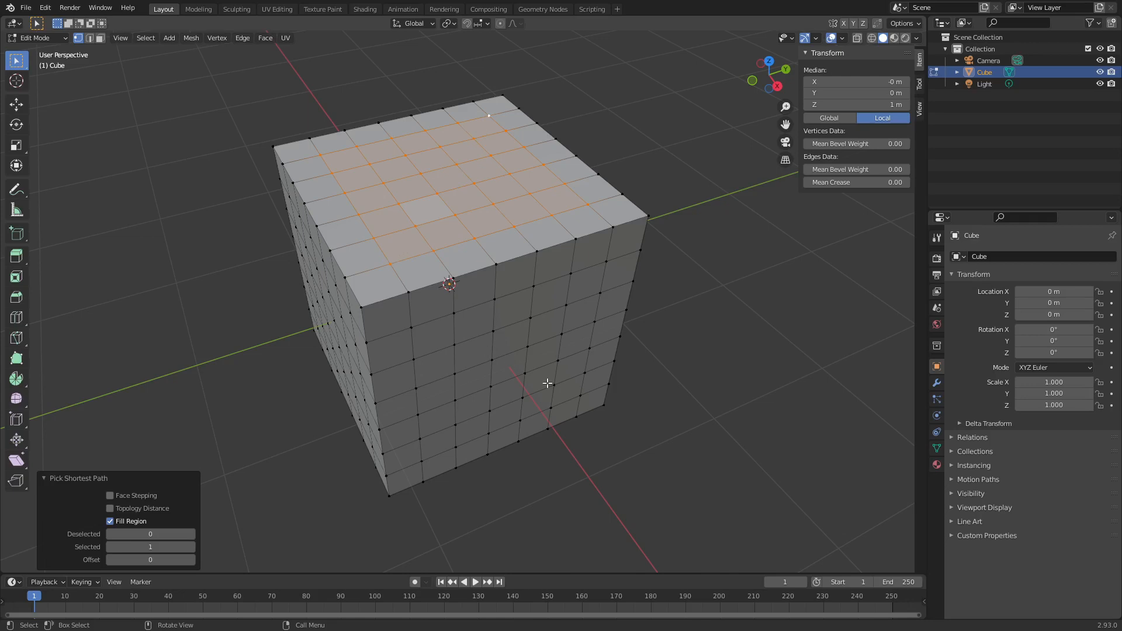
pyautogui.moveTo(545, 382); pyautogui.dragTo(544, 366, button='middle')
# - In face selection mode, select a face loop running over the cube's top and sides, and inspect it all around
pyautogui.press('2')
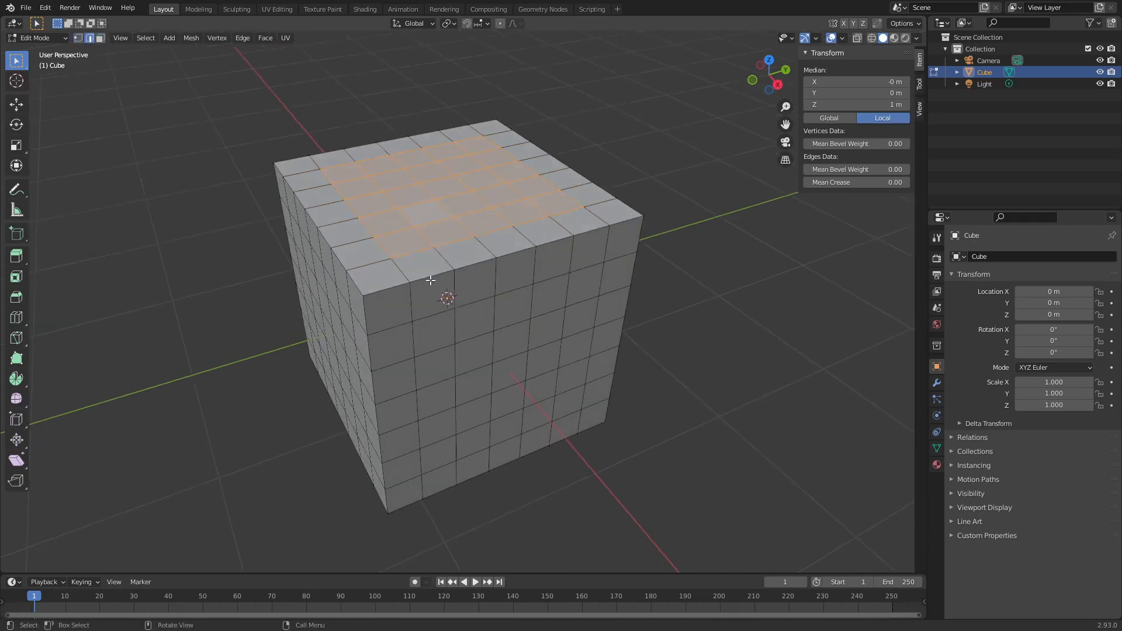
pyautogui.press('3')
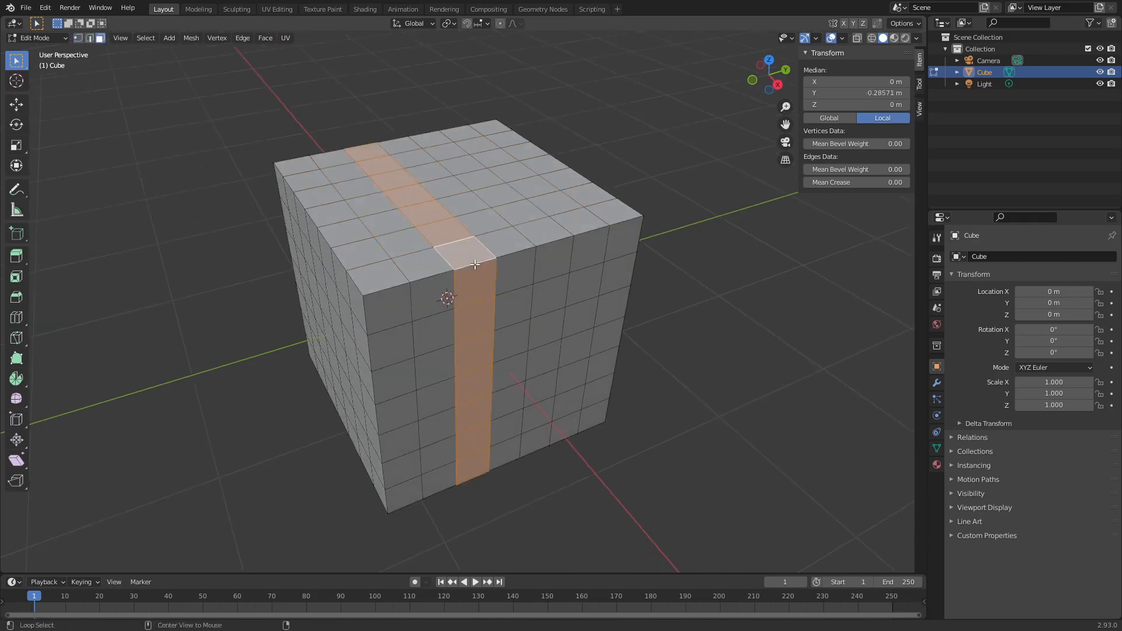
pyautogui.keyDown('alt'); pyautogui.click(473, 265); pyautogui.keyUp('alt')
pyautogui.moveTo(451, 498); pyautogui.dragTo(341, 269, button='middle')
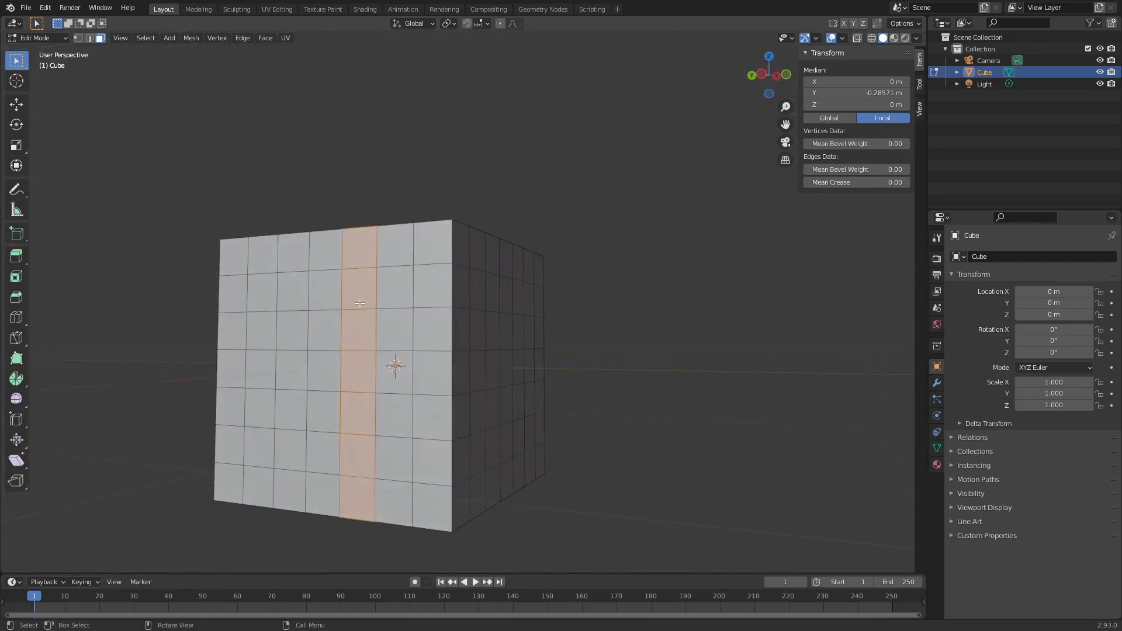
pyautogui.moveTo(357, 356); pyautogui.dragTo(337, 428, button='middle')
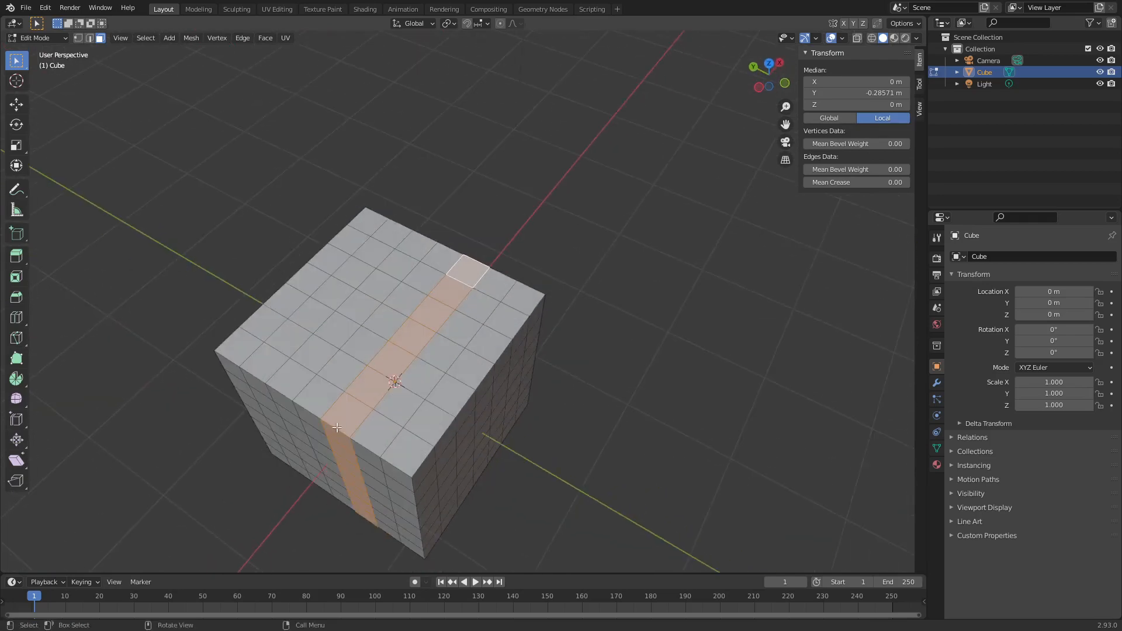
pyautogui.moveTo(584, 318); pyautogui.dragTo(440, 261, button='middle')
pyautogui.moveTo(478, 426); pyautogui.dragTo(457, 271, button='middle')
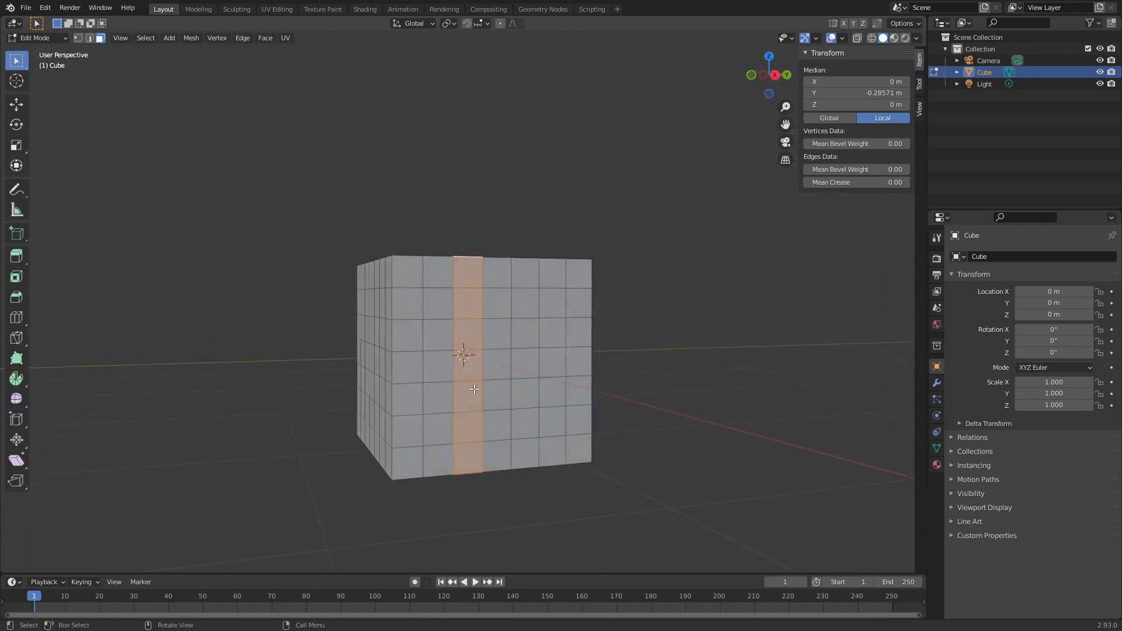
pyautogui.moveTo(474, 389); pyautogui.dragTo(444, 276, button='middle')
# - In edge selection mode, select a vertical edge loop around the cube, and replace it with the front edge loop of the top face
pyautogui.press('2')
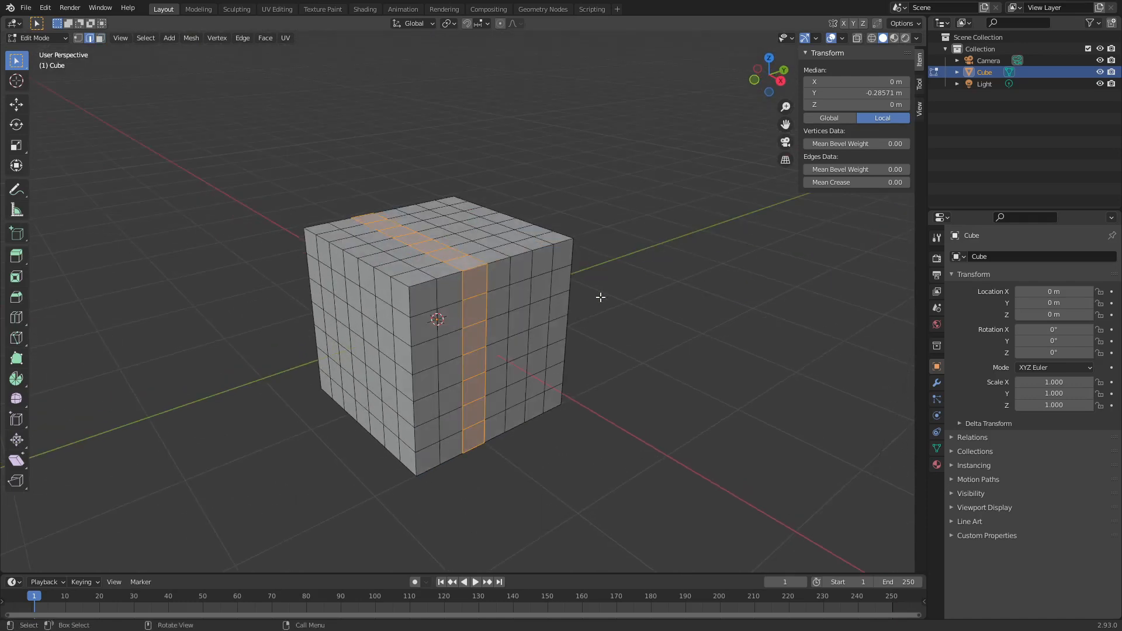
pyautogui.keyDown('alt'); pyautogui.click(486, 279); pyautogui.keyUp('alt')
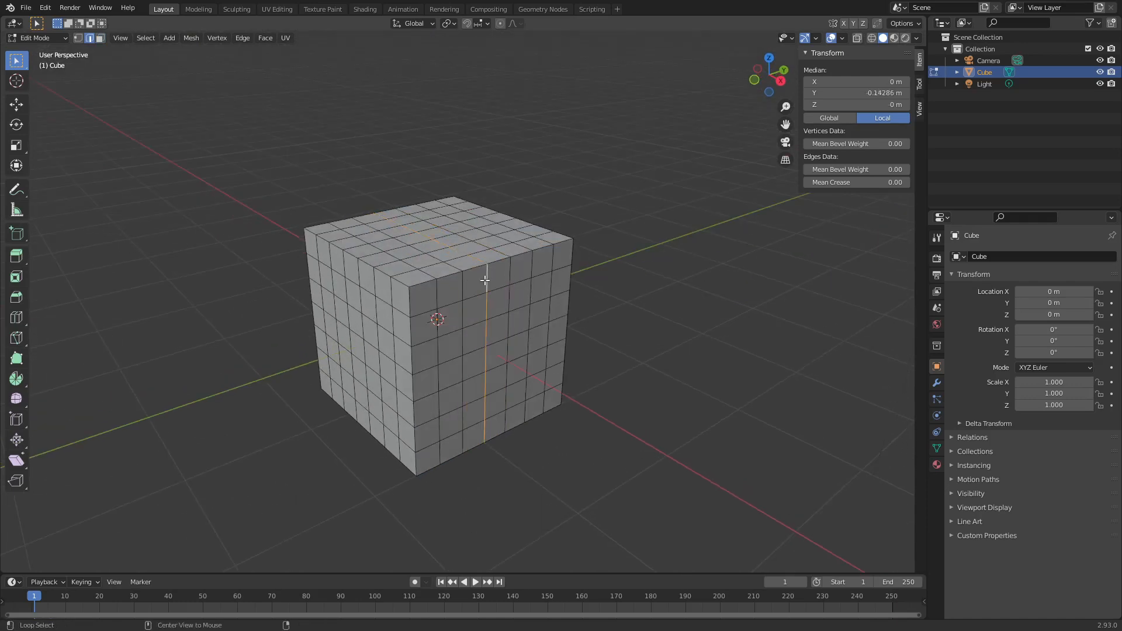
pyautogui.keyDown('alt'); pyautogui.click(453, 273); pyautogui.keyUp('alt')
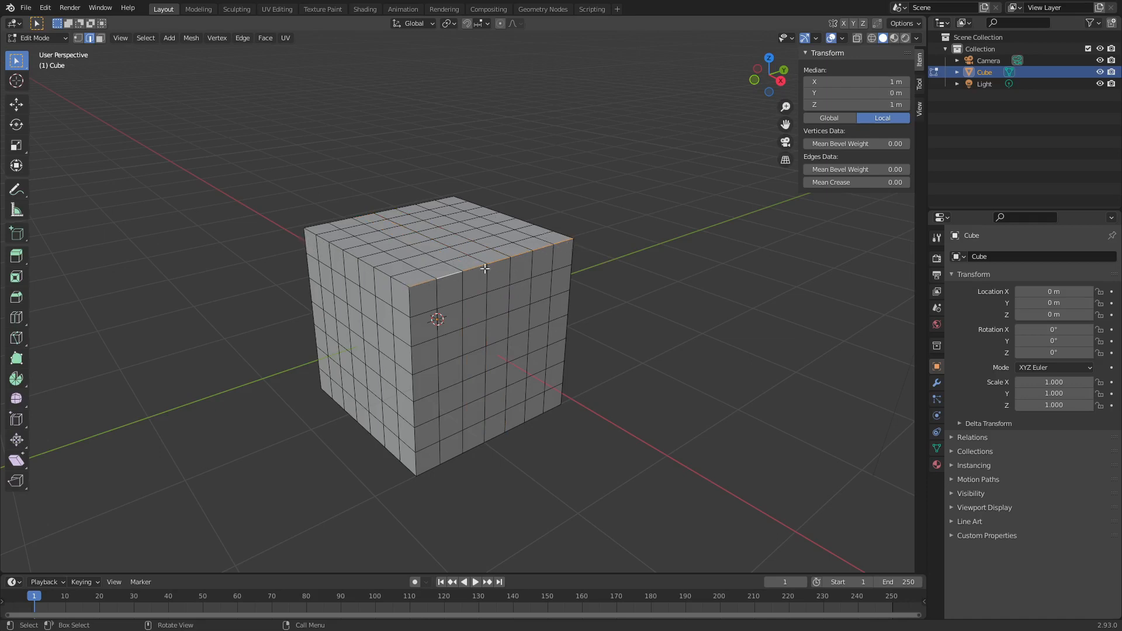
# - In face selection mode, select a single face on the cube's top near the front edge
pyautogui.moveTo(453, 295); pyautogui.dragTo(474, 306, button='middle')
pyautogui.scroll(2, 473, 308)
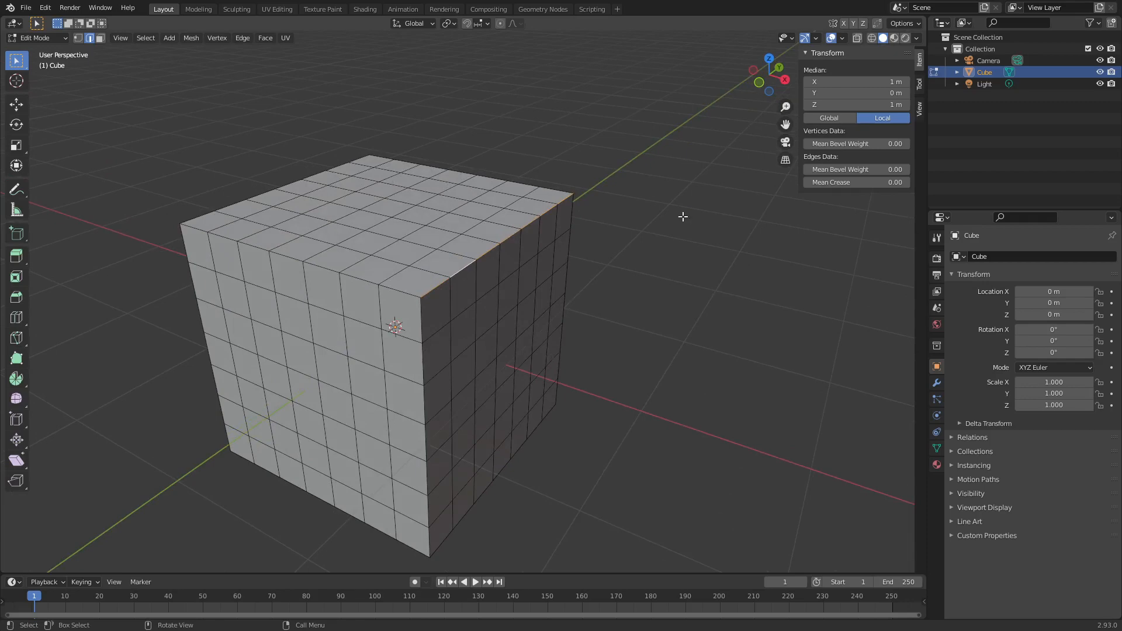
pyautogui.moveTo(621, 222); pyautogui.dragTo(586, 264, button='middle')
pyautogui.press('3')
pyautogui.click(445, 231)
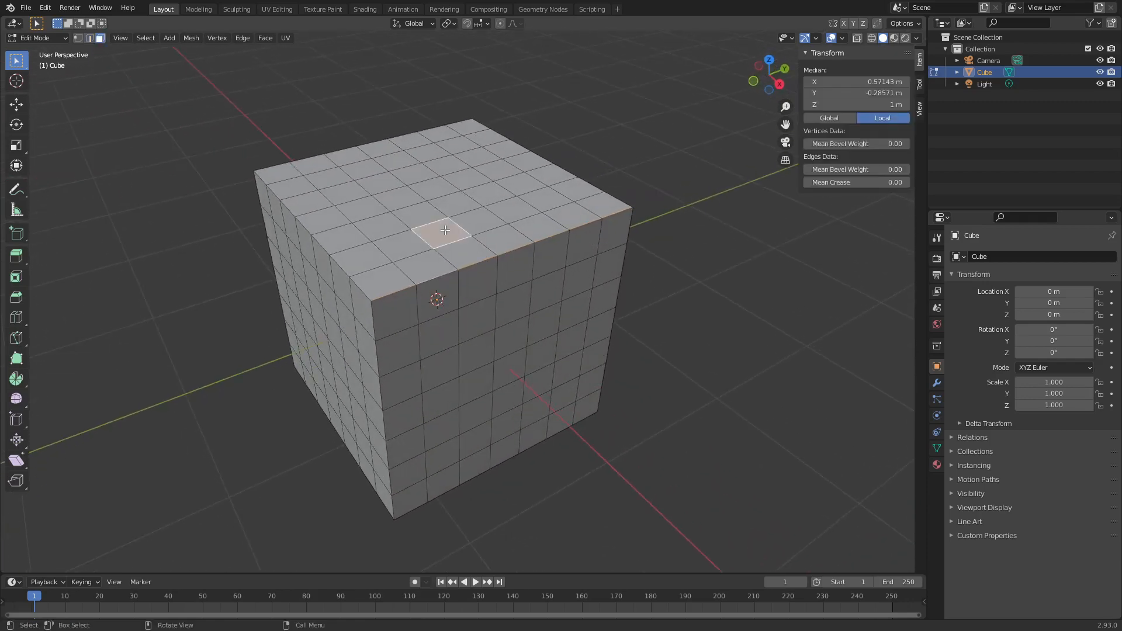
# - Hide the whole cube in Object Mode, and reveal it again before returning to Edit Mode
pyautogui.hotkey('ctrl', 'Tab')
pyautogui.click(576, 219)
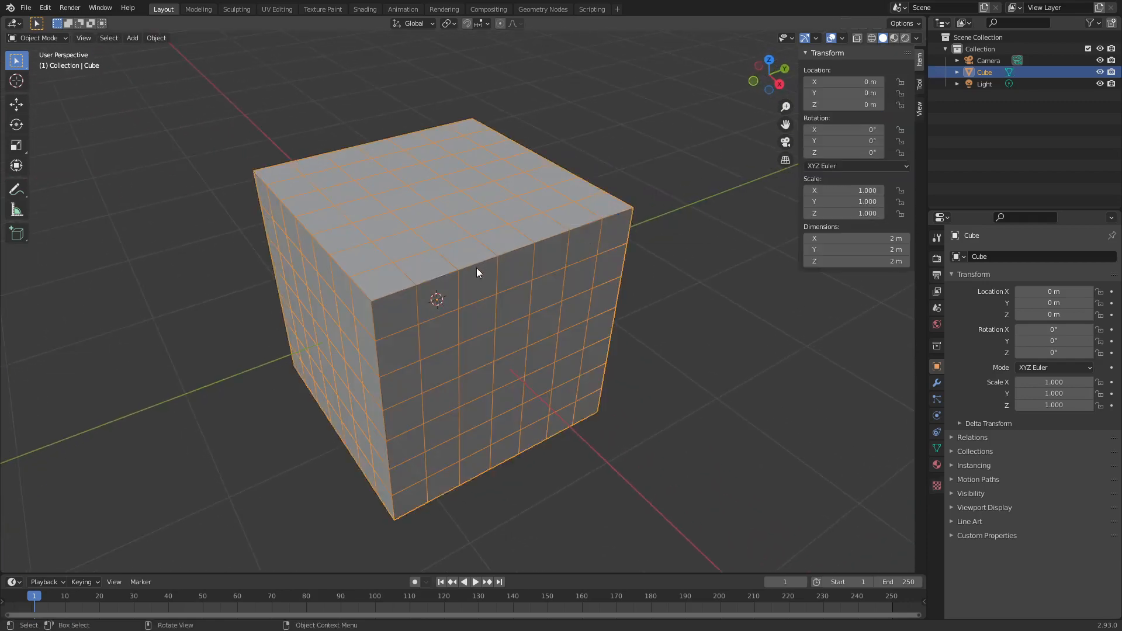
pyautogui.press('h')
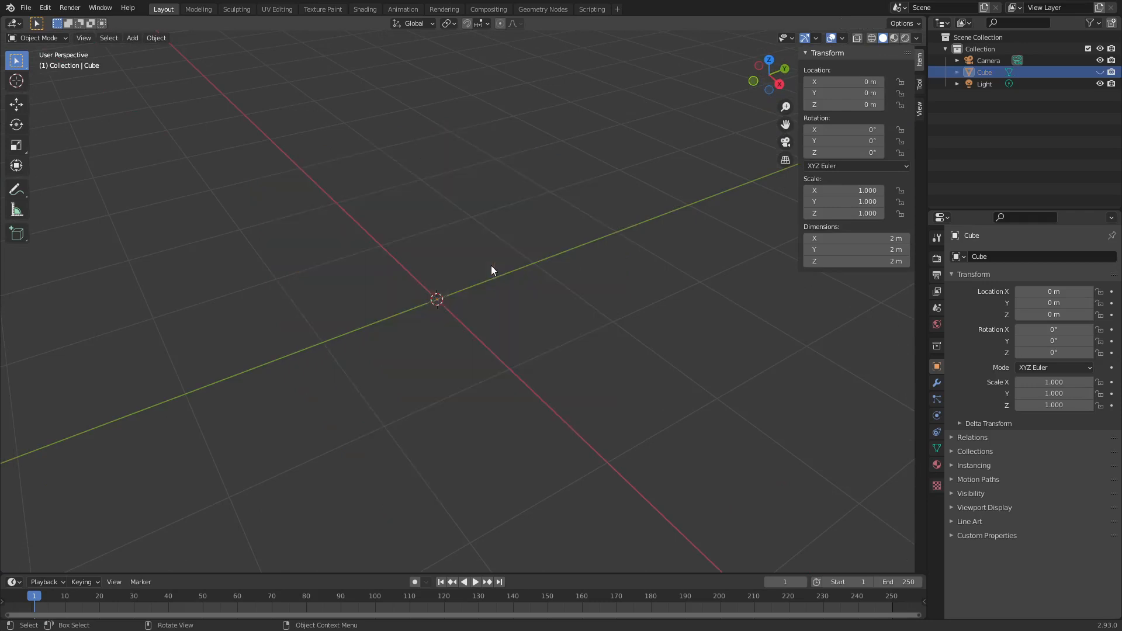
pyautogui.hotkey('alt', 'h')
pyautogui.hotkey('ctrl', 'Tab')
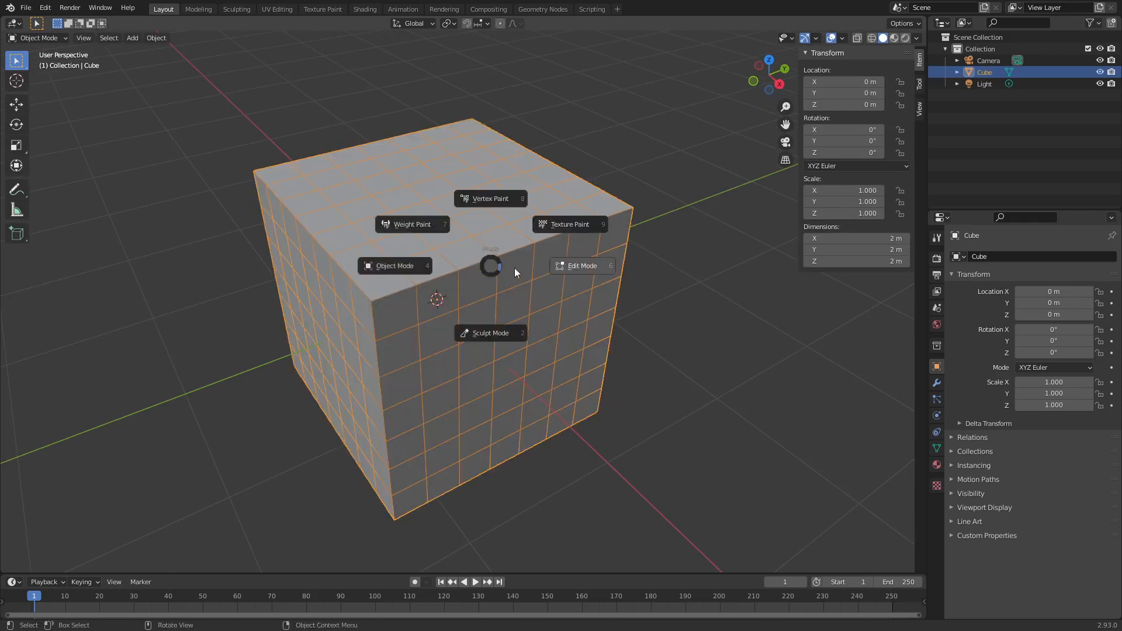
pyautogui.click(514, 268)
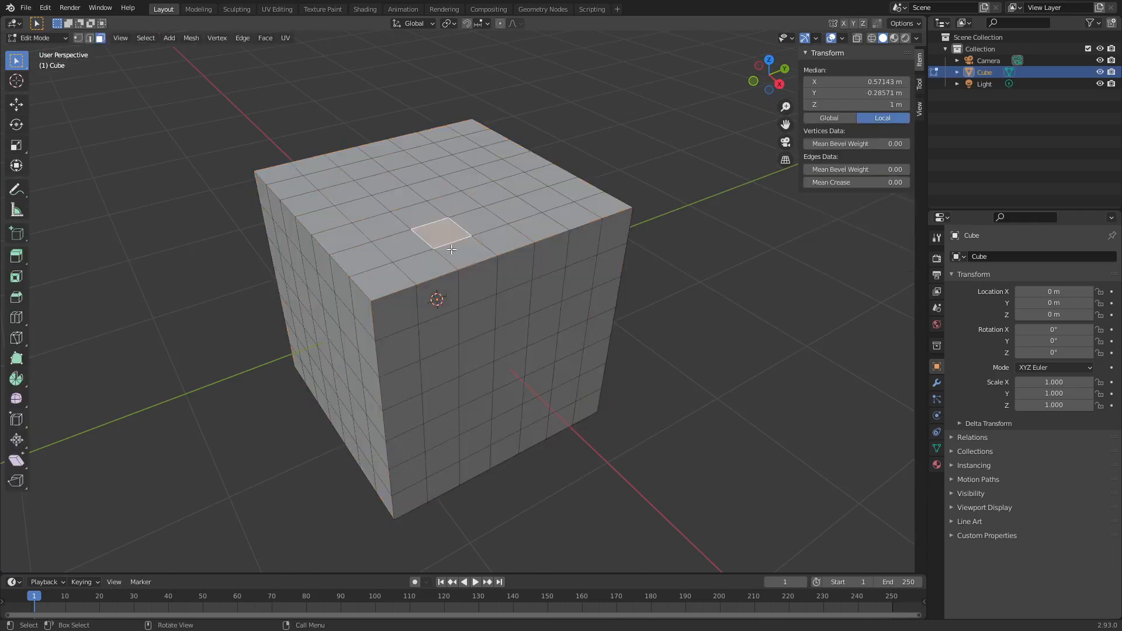
# - Select a straight row of five faces across the middle of the cube's top, and hide and reveal it
pyautogui.click(460, 187)
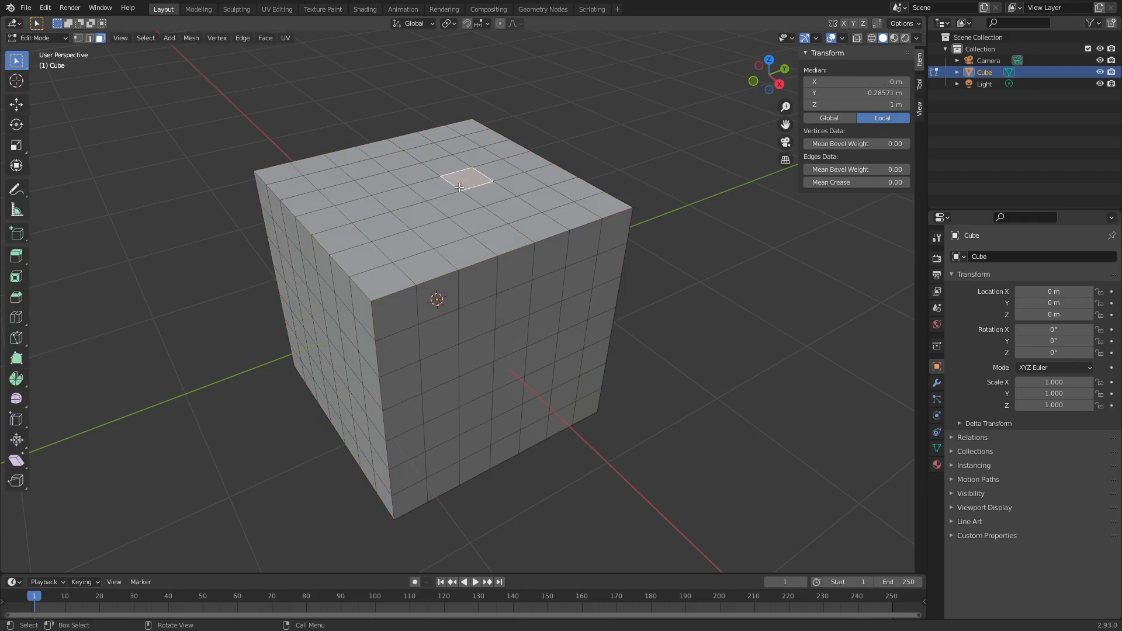
pyautogui.click(363, 208)
pyautogui.keyDown('ctrl'); pyautogui.click(500, 171); pyautogui.keyUp('ctrl')
pyautogui.press('h')
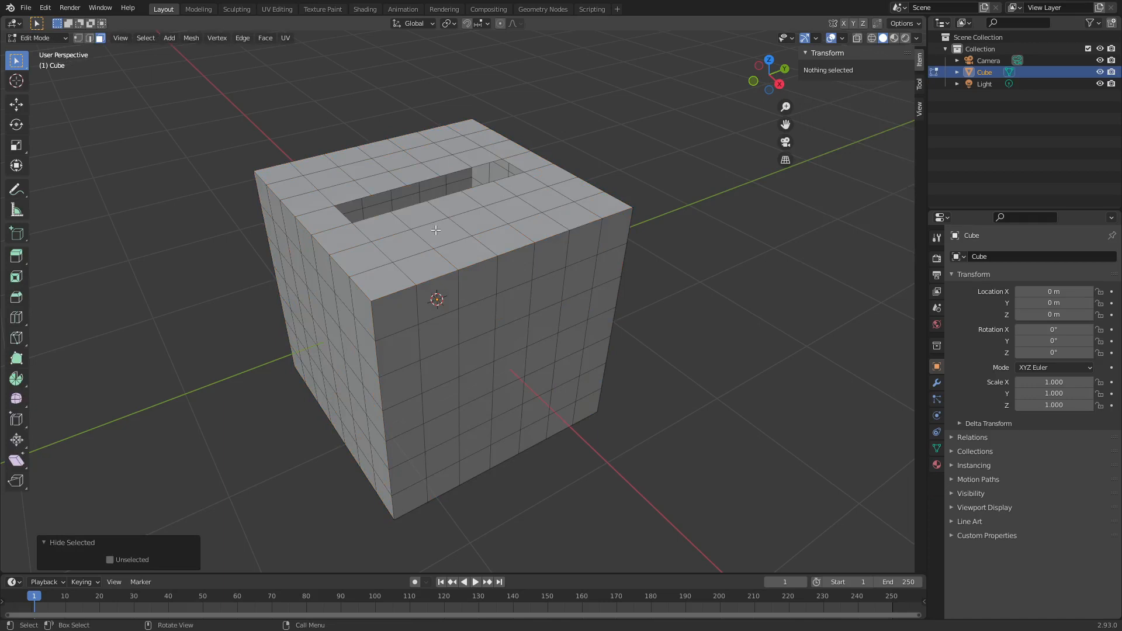
pyautogui.hotkey('alt', 'h')
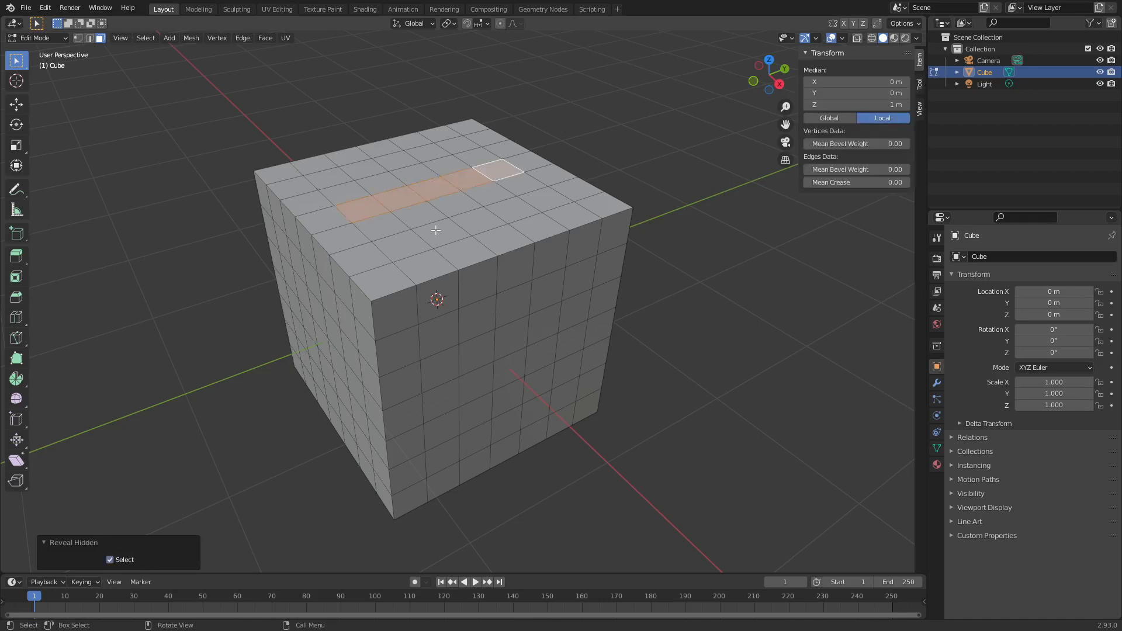
# - Hide the selected face row again, compare the cube in Object Mode and Edit Mode, and reveal the hidden faces
pyautogui.press('h')
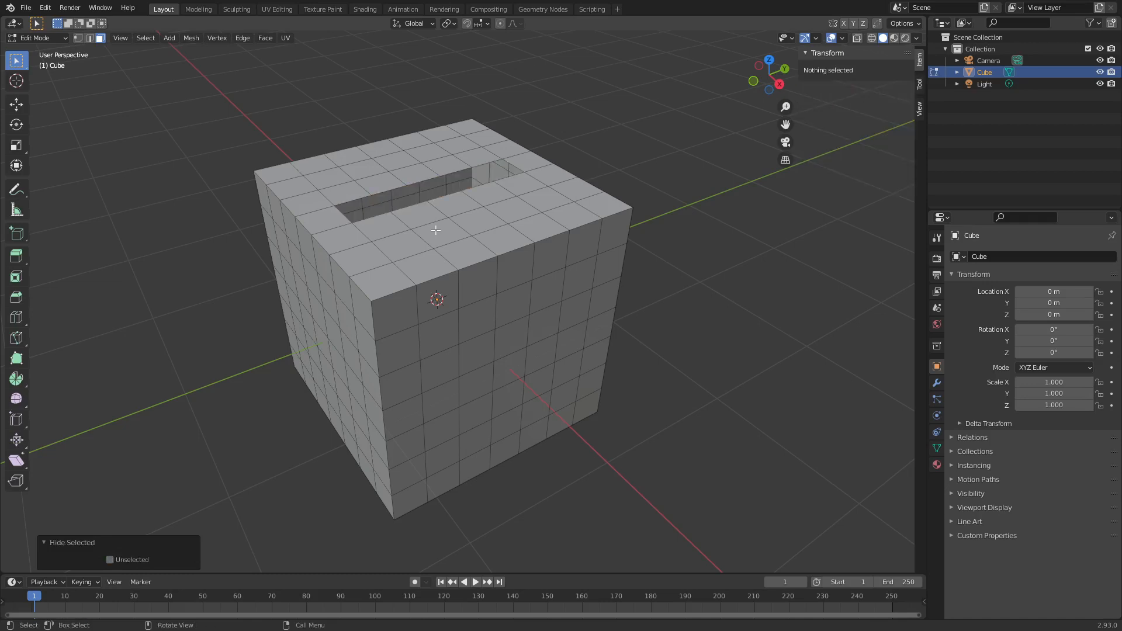
pyautogui.hotkey('ctrl', 'Tab')
pyautogui.click(378, 237)
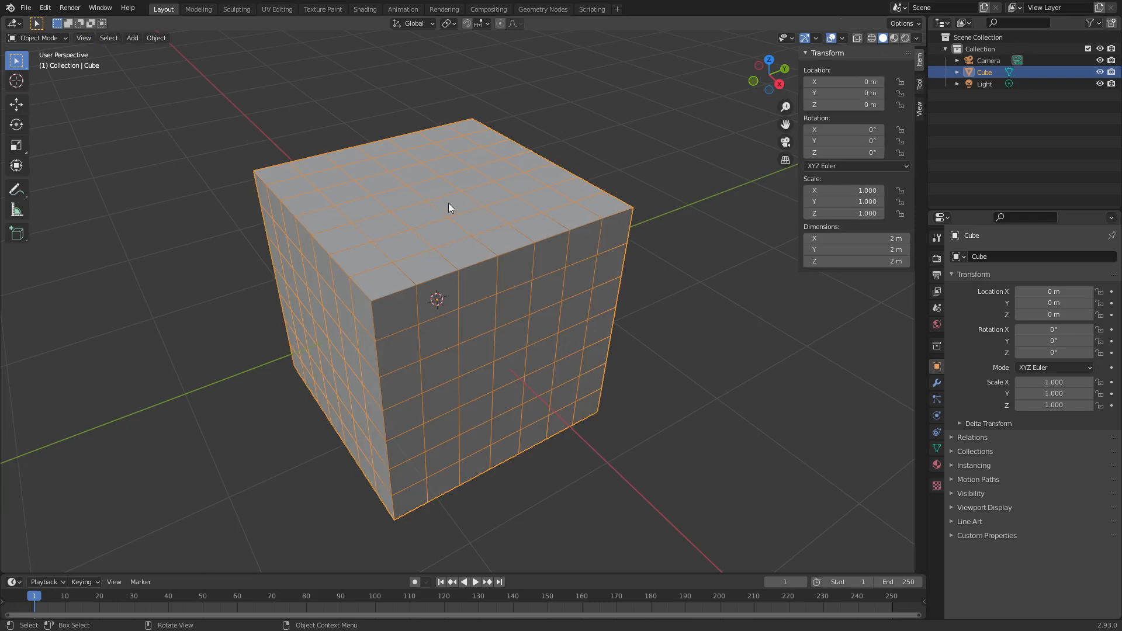
pyautogui.hotkey('ctrl', 'Tab')
pyautogui.click(479, 199)
pyautogui.press('alt')
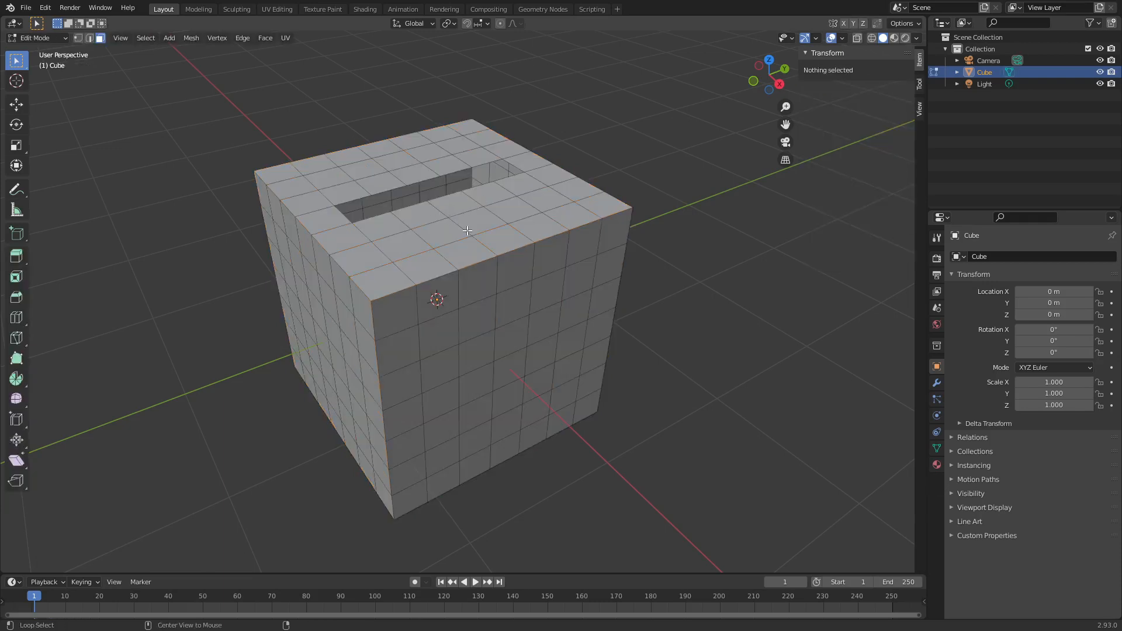
pyautogui.hotkey('alt', 'h')
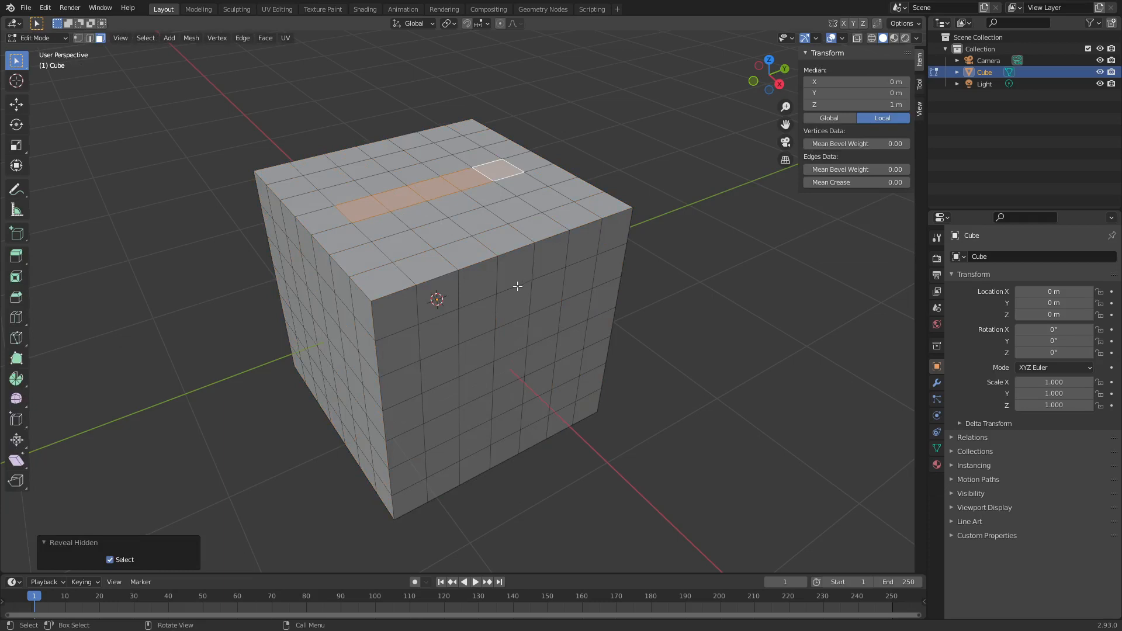
# - Hide every face except the selected row, and reveal the hidden faces again
pyautogui.press('shift')
pyautogui.hotkey('shift', 'h')
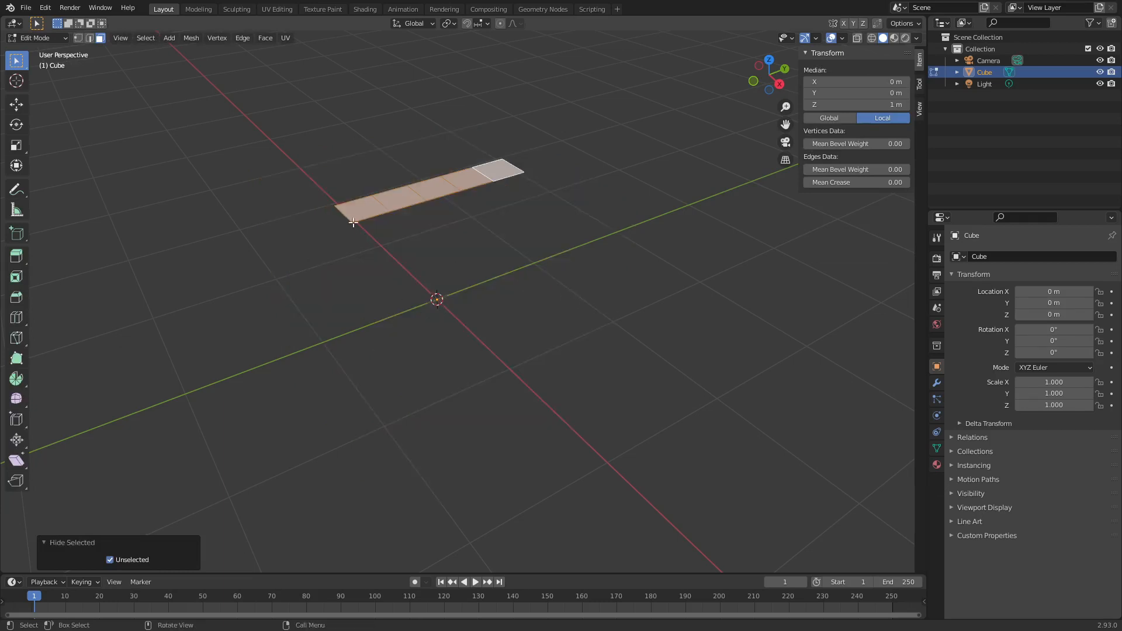
pyautogui.click(449, 191)
pyautogui.press('a')
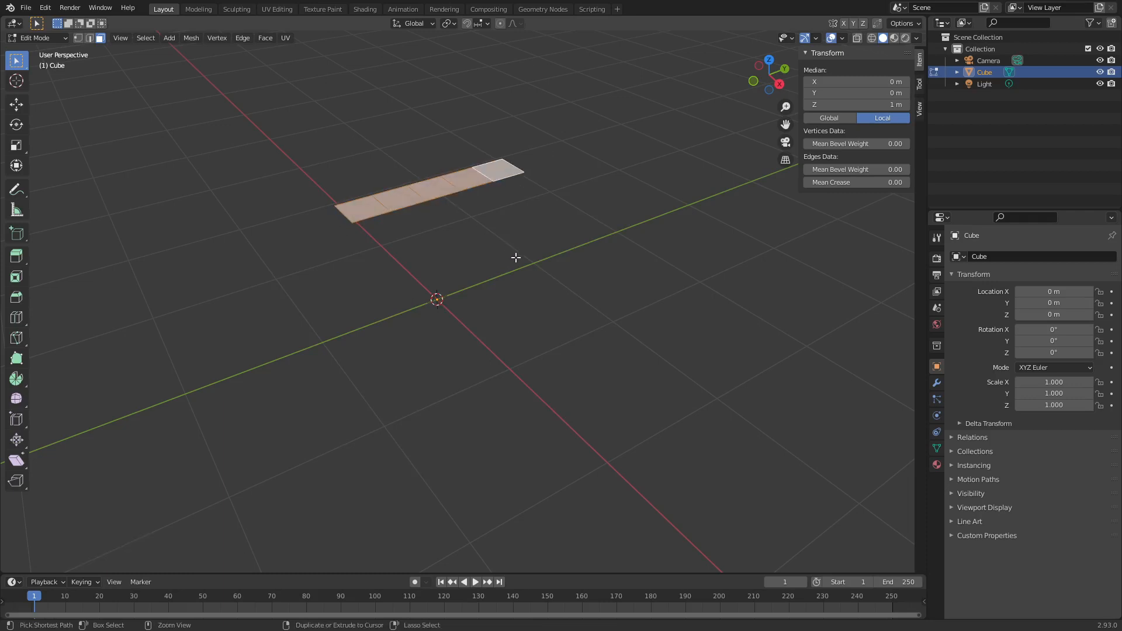
pyautogui.hotkey('alt', 'h')
# - Select a filled region three faces wide across the full length of the cube's top, and hide all unselected faces
pyautogui.click(339, 222)
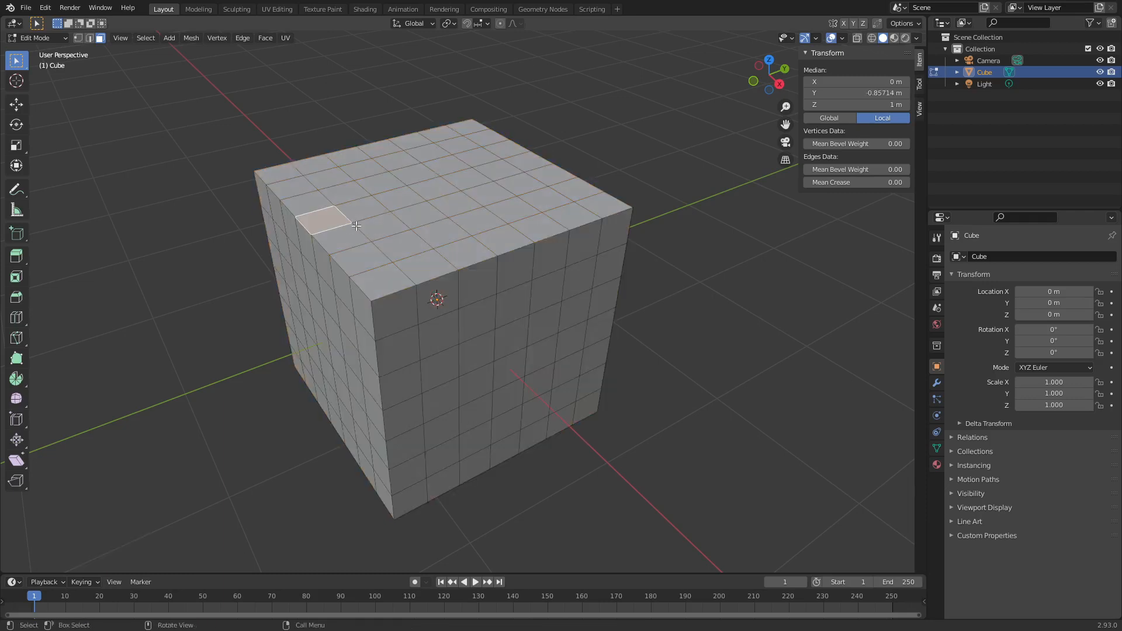
pyautogui.keyDown('ctrl'); pyautogui.keyDown('shift'); pyautogui.click(505, 149); pyautogui.keyUp('shift'); pyautogui.keyUp('ctrl')
pyautogui.moveTo(498, 194); pyautogui.dragTo(518, 249, button='middle')
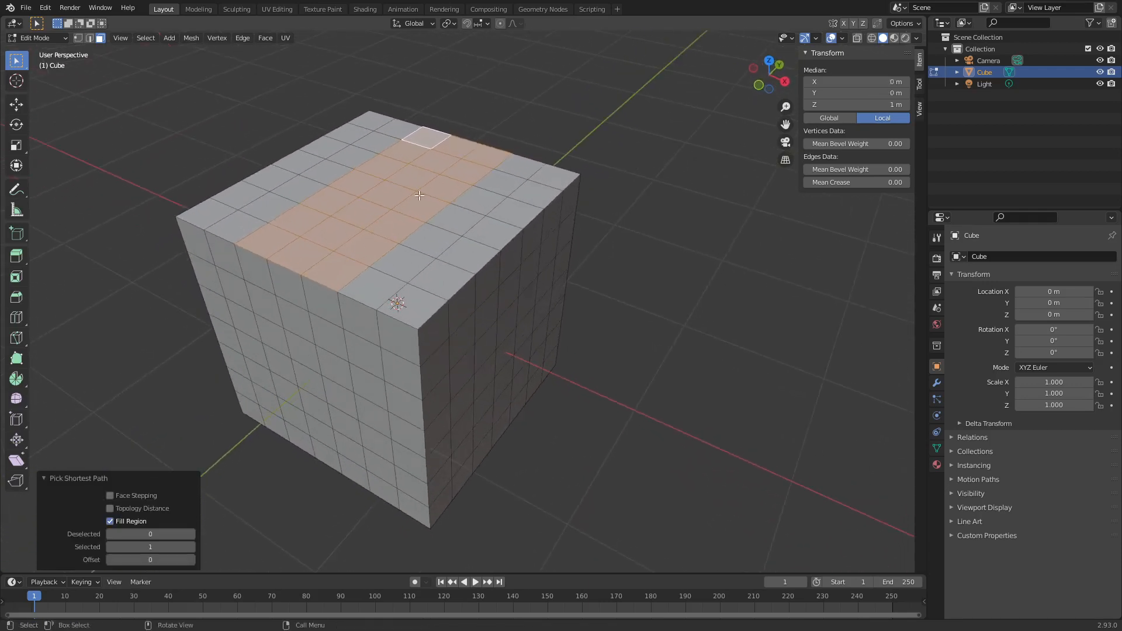
pyautogui.hotkey('shift', 'h')
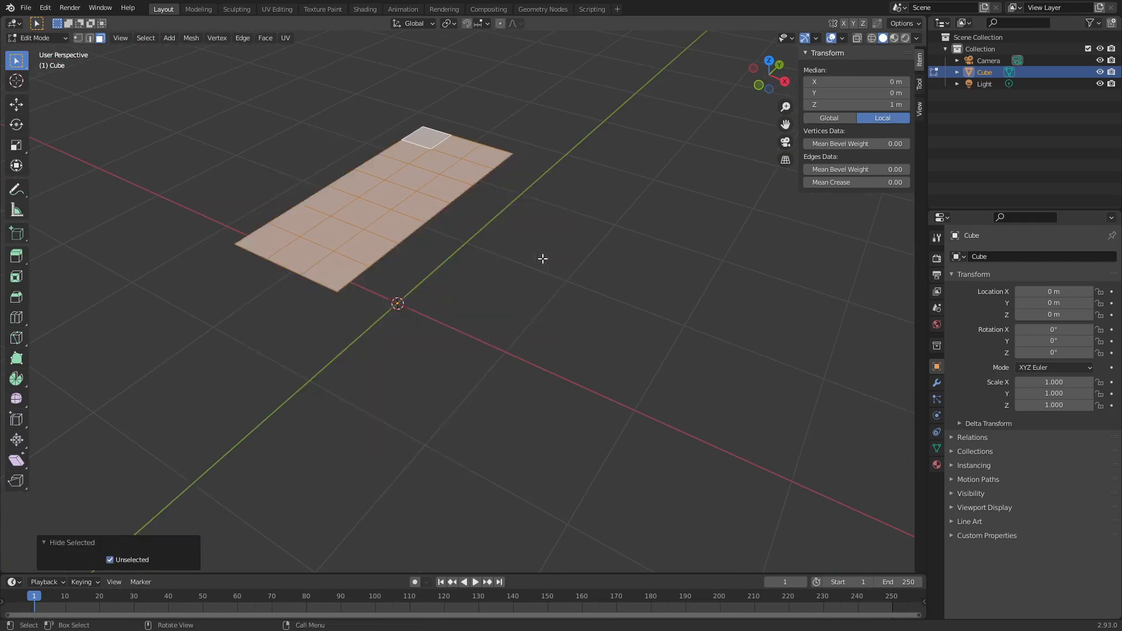
# - Try raising a face on the strip's long edge about 0.22 m along Z
pyautogui.keyDown('shift'); pyautogui.click(358, 196); pyautogui.keyUp('shift')
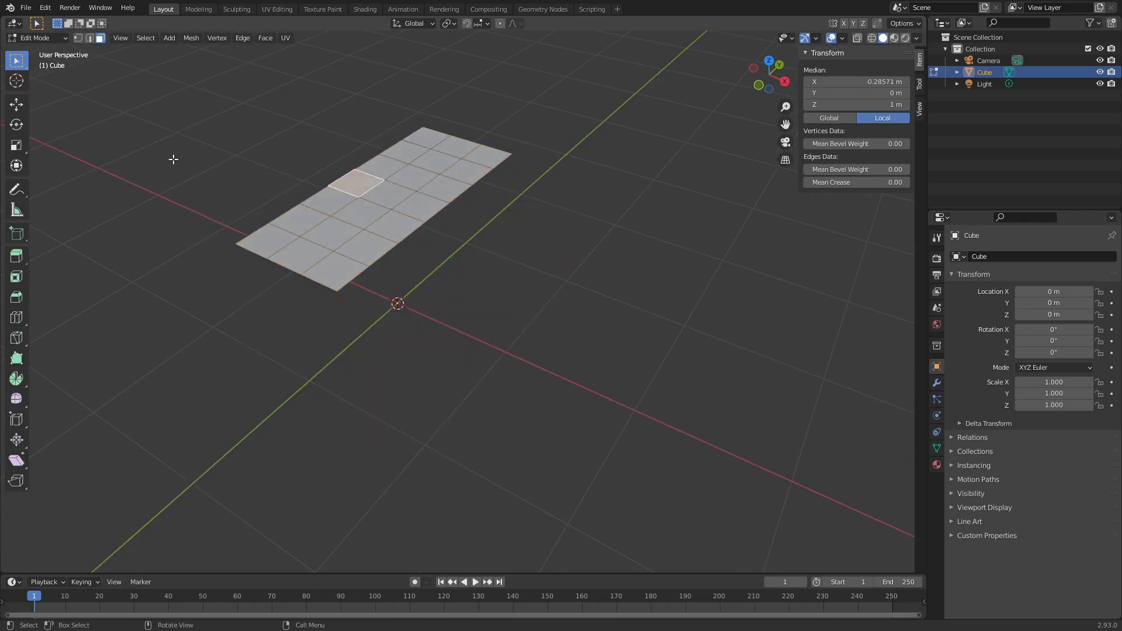
pyautogui.press('e')
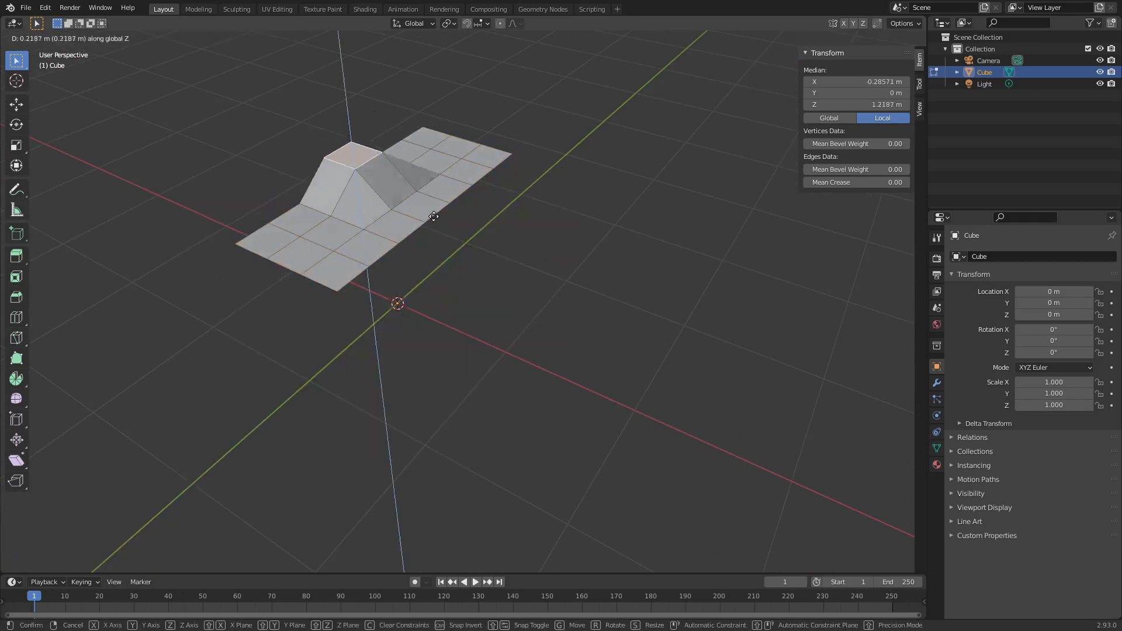
pyautogui.rightClick(434, 221)
# - Select the strip's centre face, enable proportional editing, and try raising the face along Z with different influence sizes
pyautogui.click(388, 192)
pyautogui.press('g')
pyautogui.press('z')
pyautogui.rightClick(400, 135)
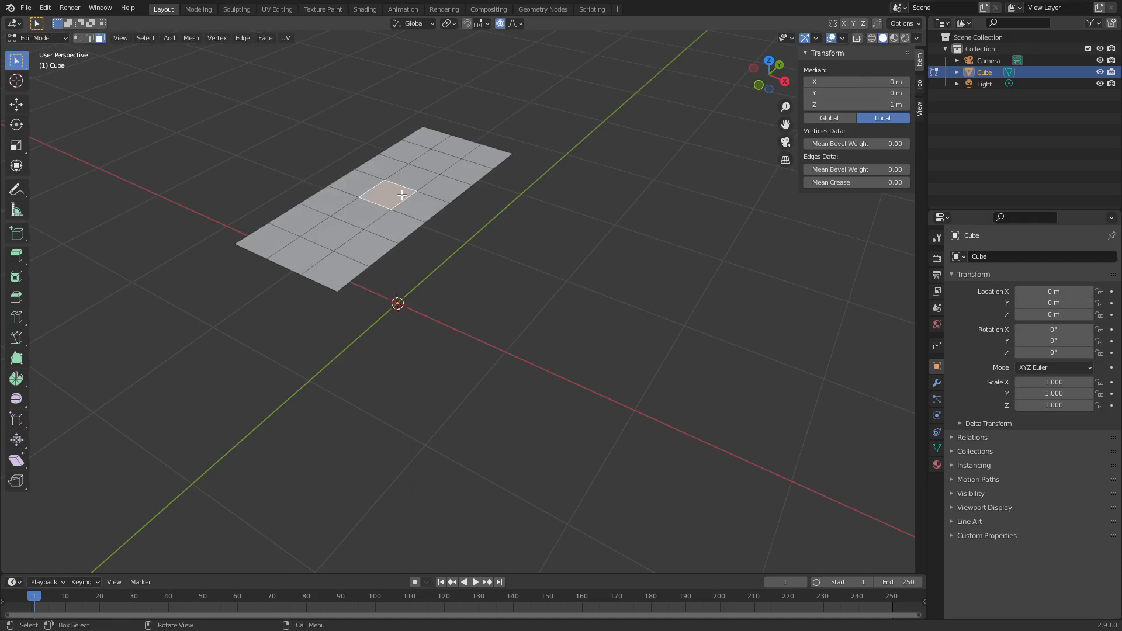
pyautogui.press('g')
pyautogui.press('z')
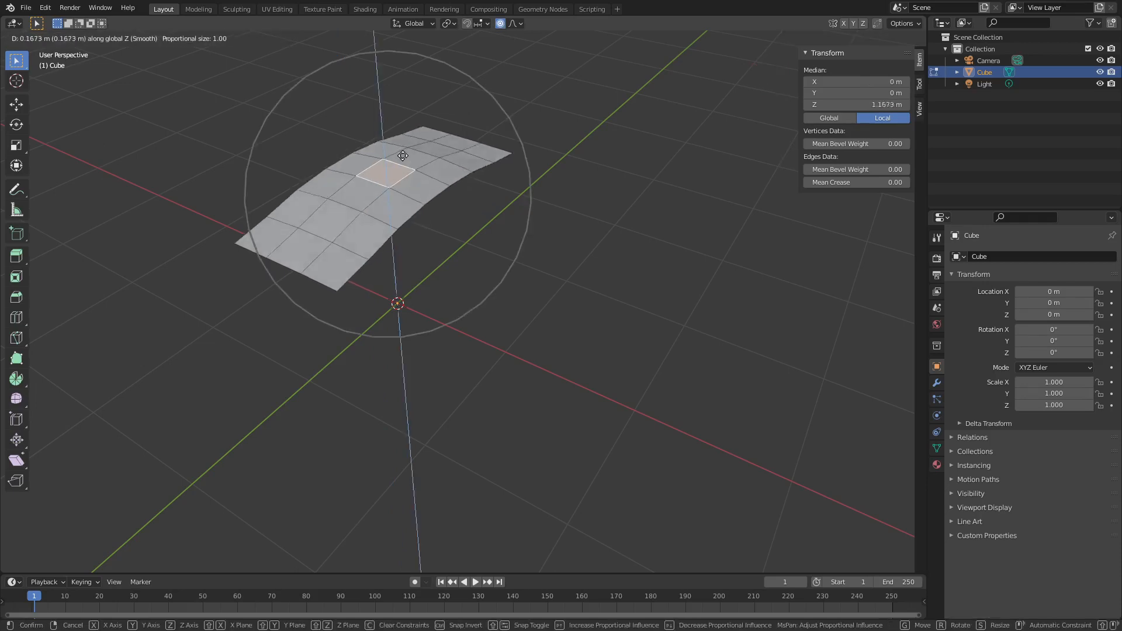
pyautogui.scroll(-5, 403, 132)
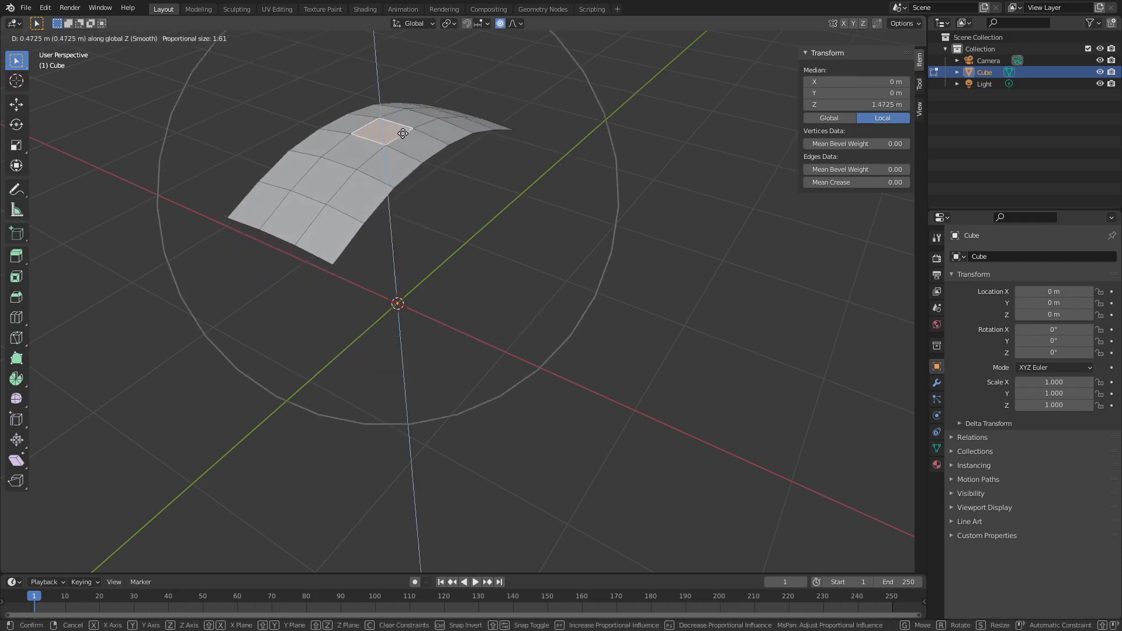
pyautogui.scroll(3, 403, 132)
pyautogui.rightClick(397, 156)
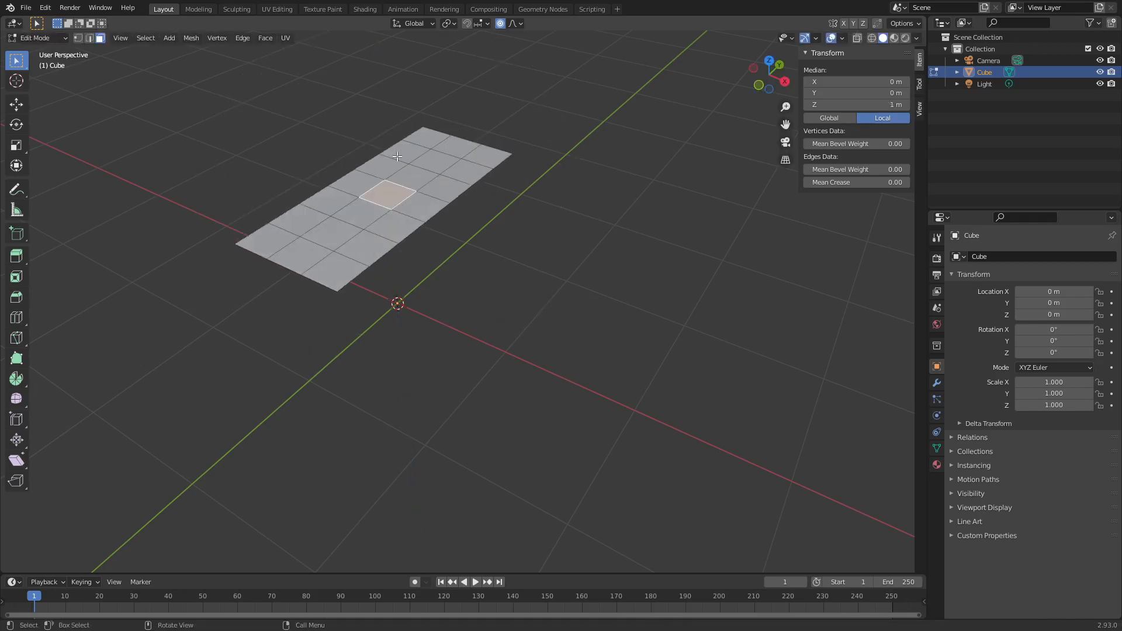
# - Raise the strip's centre face about 0.38 m along Z with smooth proportional editing at size 1.10
pyautogui.click(515, 26)
pyautogui.press('g')
pyautogui.press('z')
pyautogui.scroll(2, 443, 205)
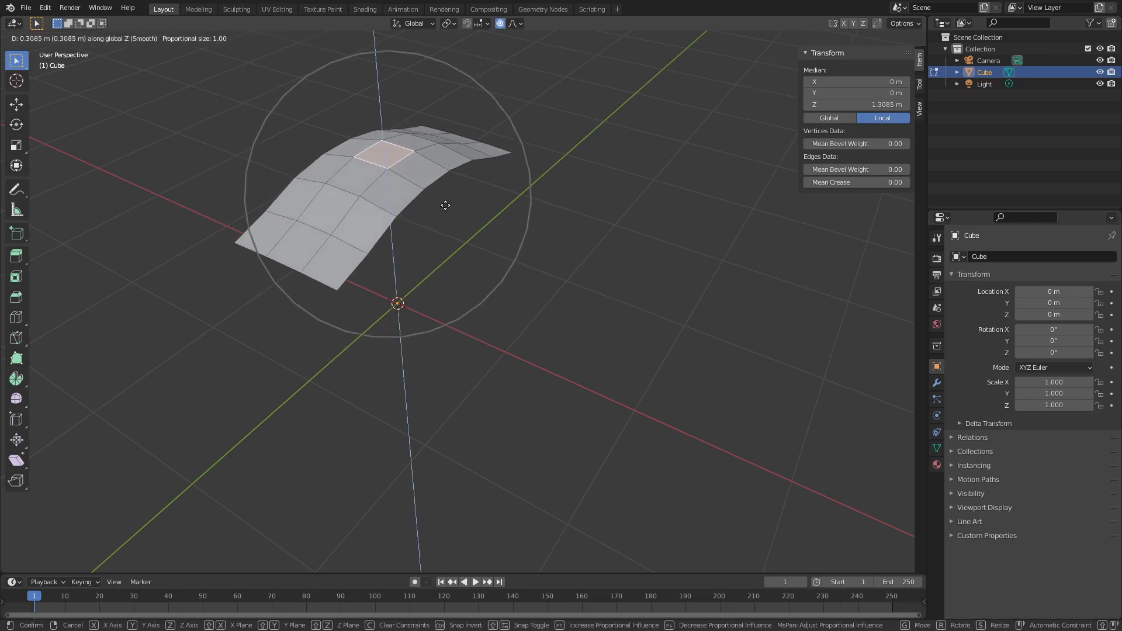
pyautogui.scroll(-1, 444, 196)
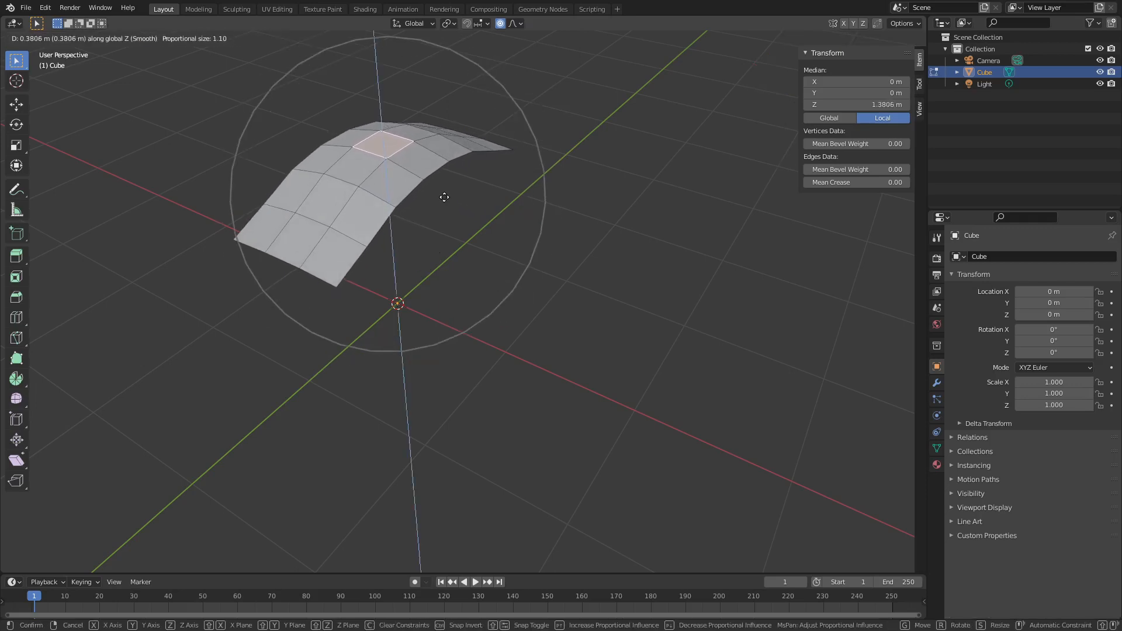
pyautogui.click(444, 197)
# - Reveal the hidden faces of the cube and view the raised top from above and the side
pyautogui.moveTo(451, 201); pyautogui.dragTo(448, 162, button='middle')
pyautogui.hotkey('alt', 'h')
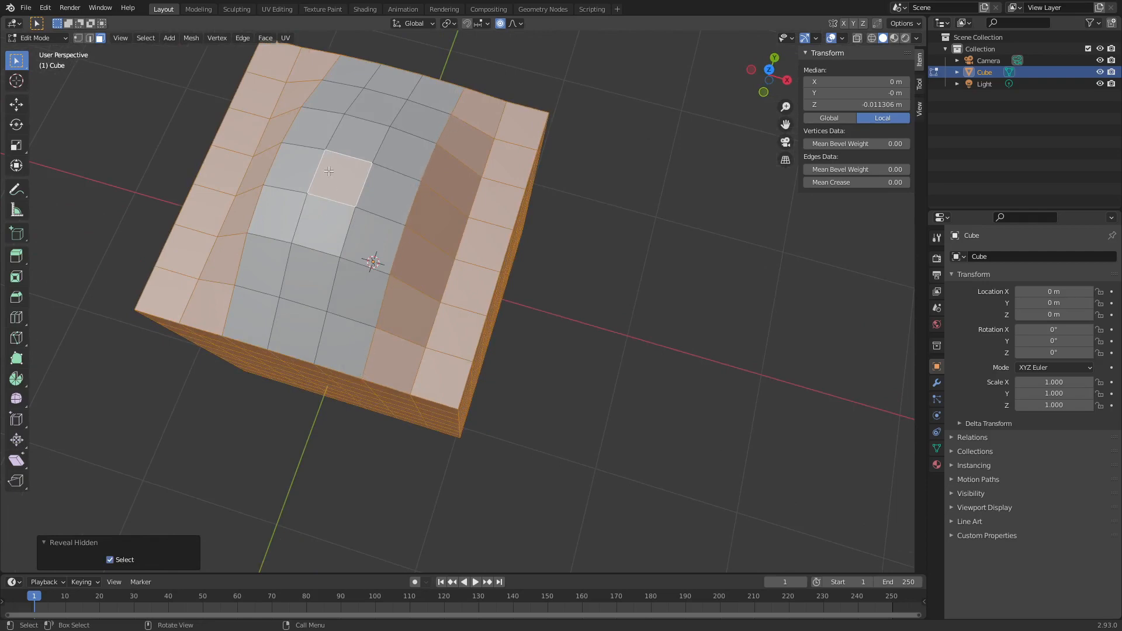
pyautogui.moveTo(523, 296); pyautogui.dragTo(511, 266, button='middle')
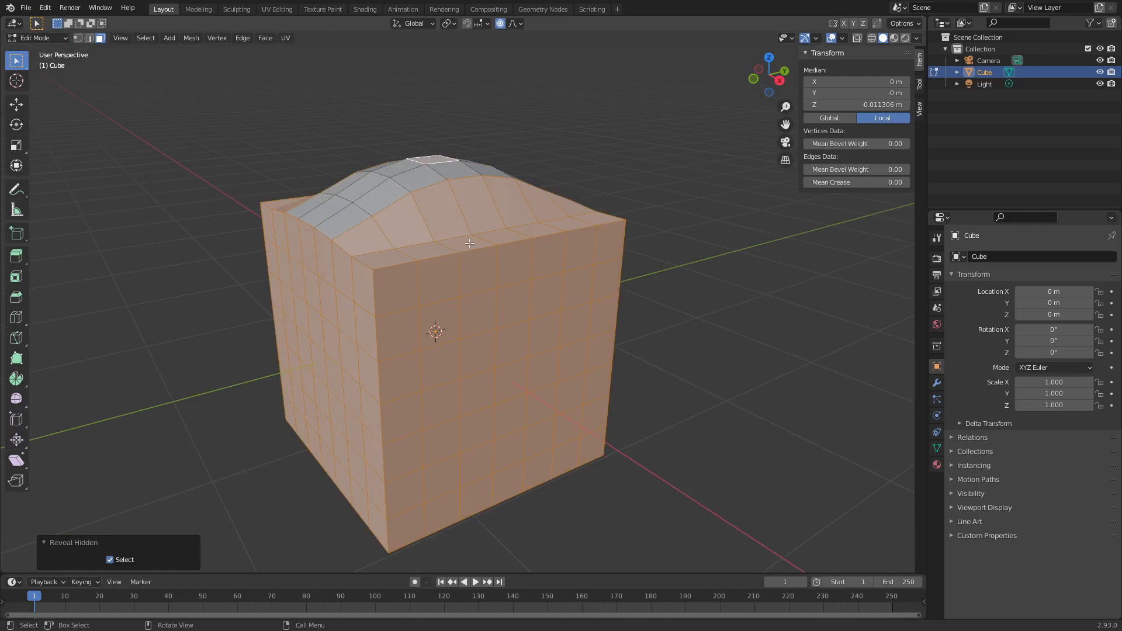
# - Try pulling the middle face of the cube's positive X side outward about 0.52 m along X with proportional size 1.10, and undo the move
pyautogui.click(443, 219)
pyautogui.click(499, 335)
pyautogui.click(517, 374)
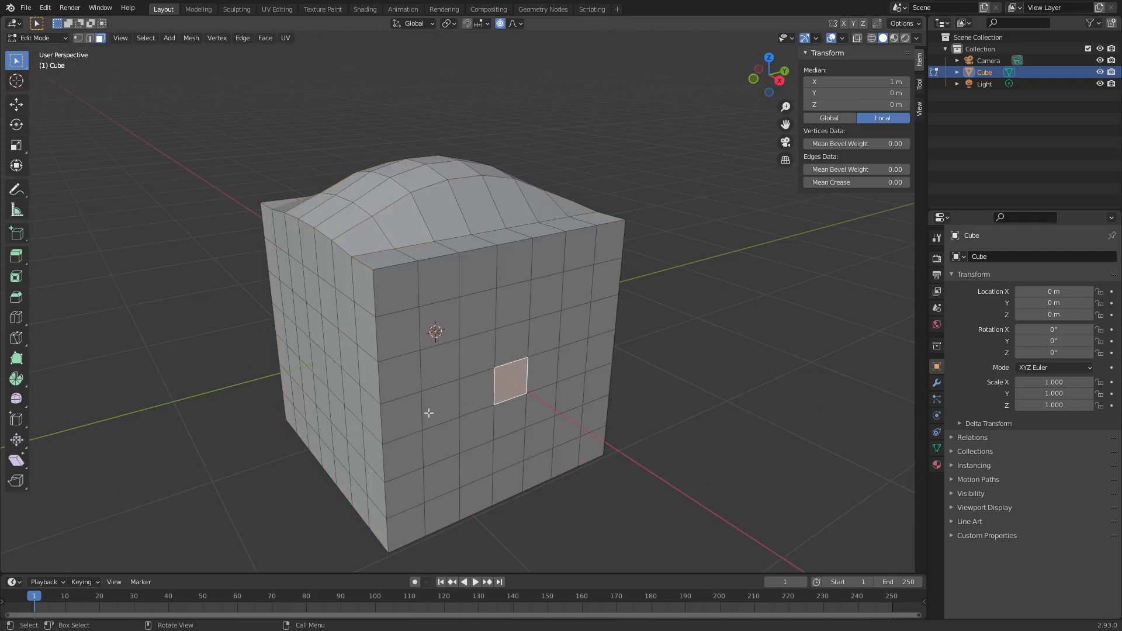
pyautogui.press('g')
pyautogui.press('y')
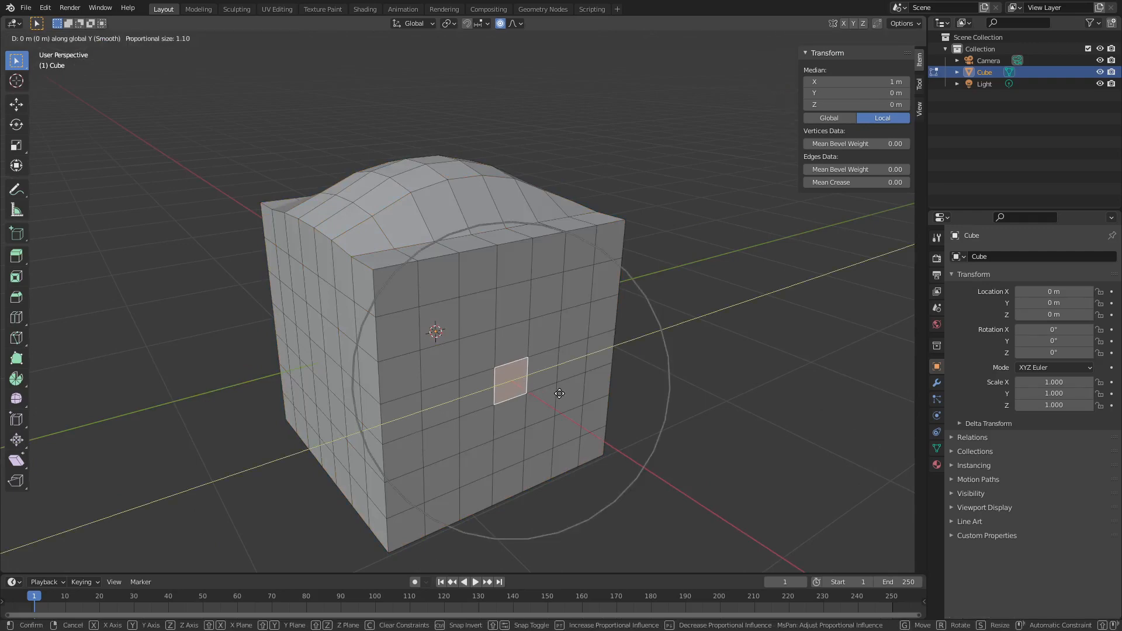
pyautogui.press('x')
pyautogui.click(608, 423)
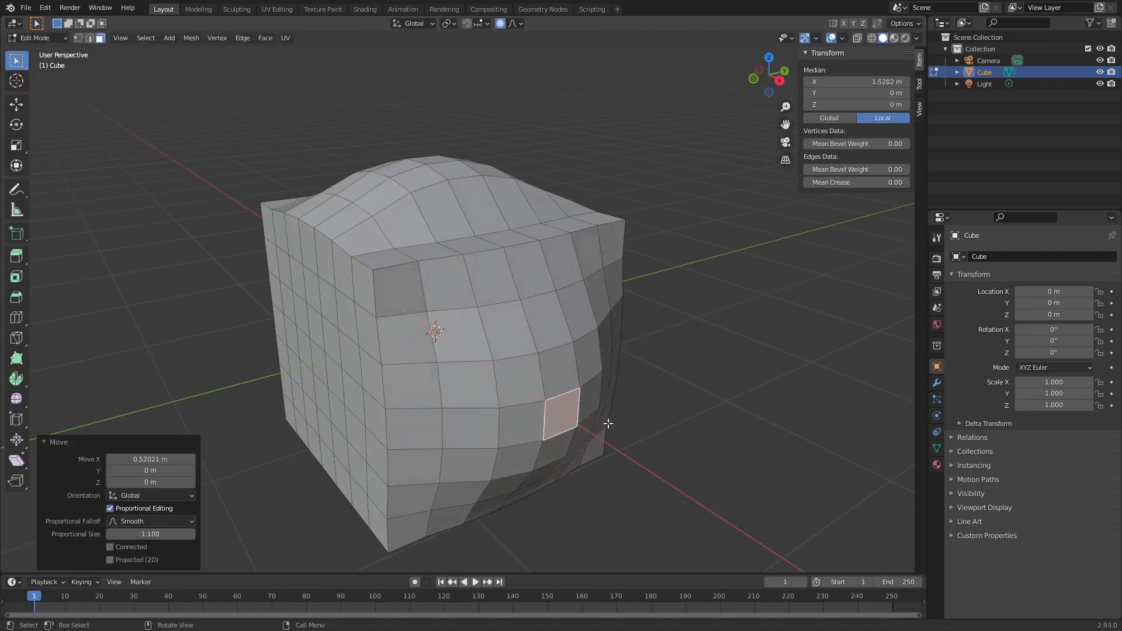
pyautogui.moveTo(608, 424); pyautogui.dragTo(680, 398, button='middle')
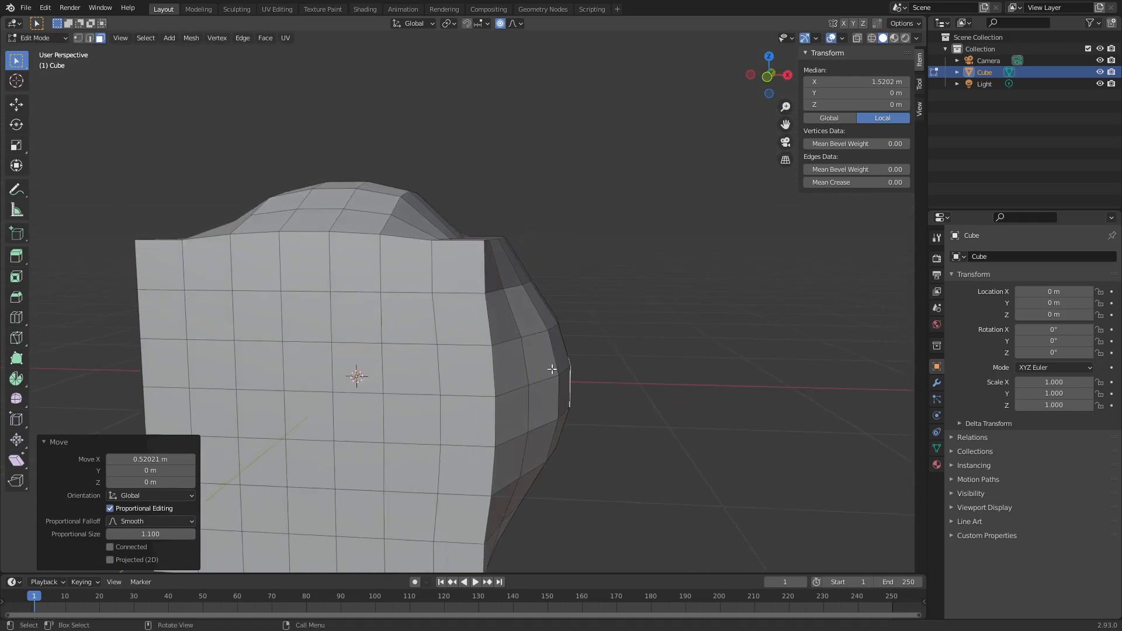
pyautogui.hotkey('ctrl', 'z')
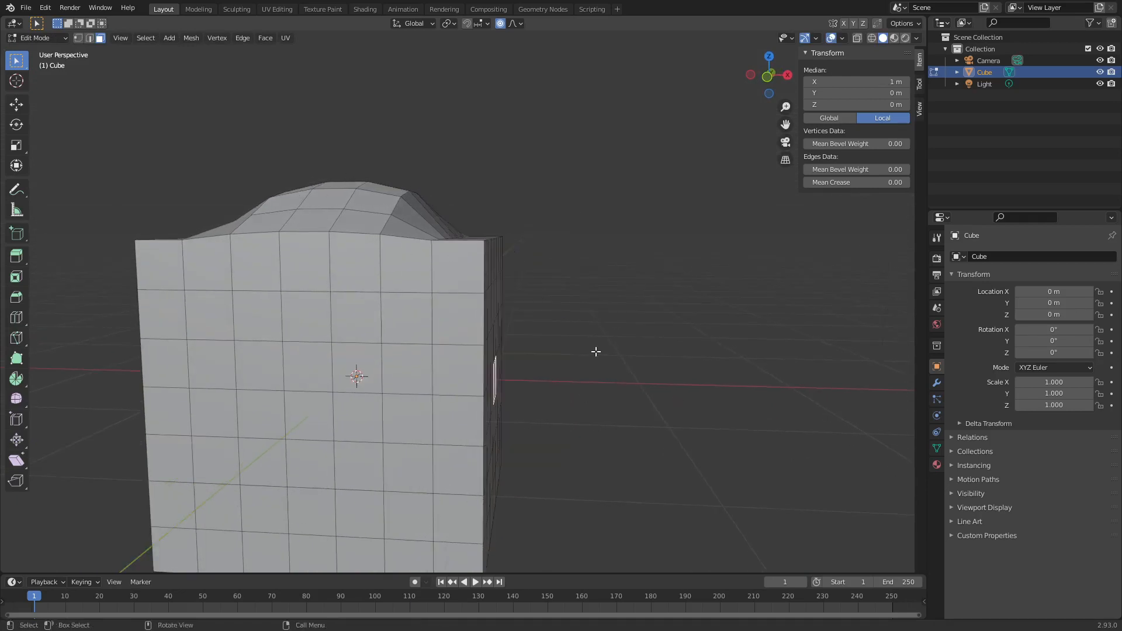
# - Clear the face selection and paint-select a block of faces on the cube's positive X side with Circle Select
pyautogui.moveTo(546, 321); pyautogui.dragTo(573, 313, button='middle')
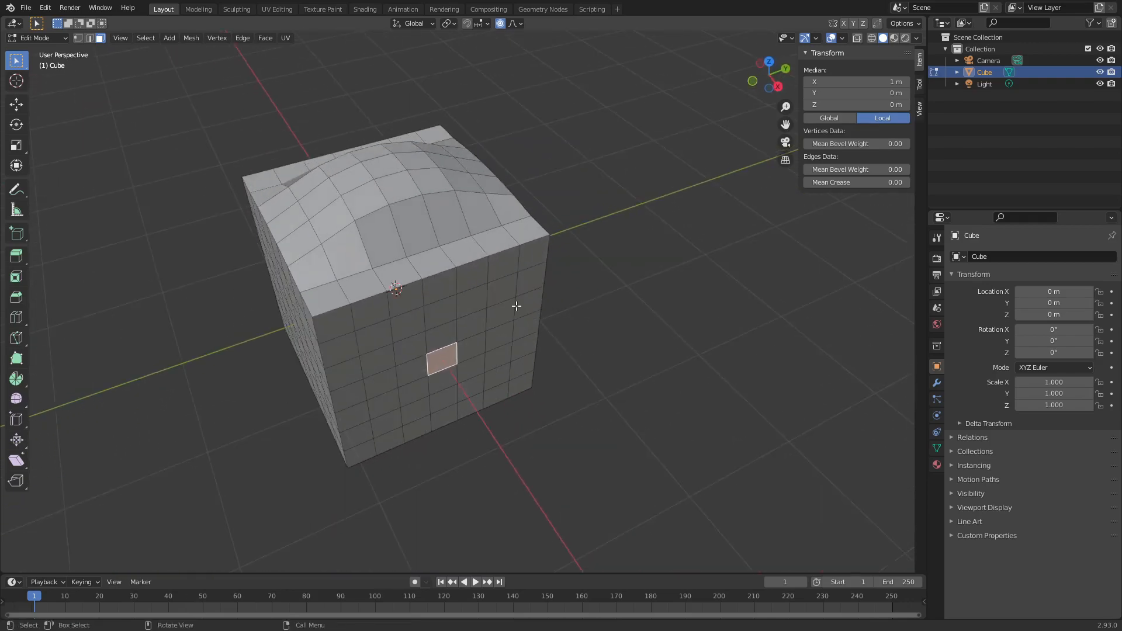
pyautogui.click(449, 313)
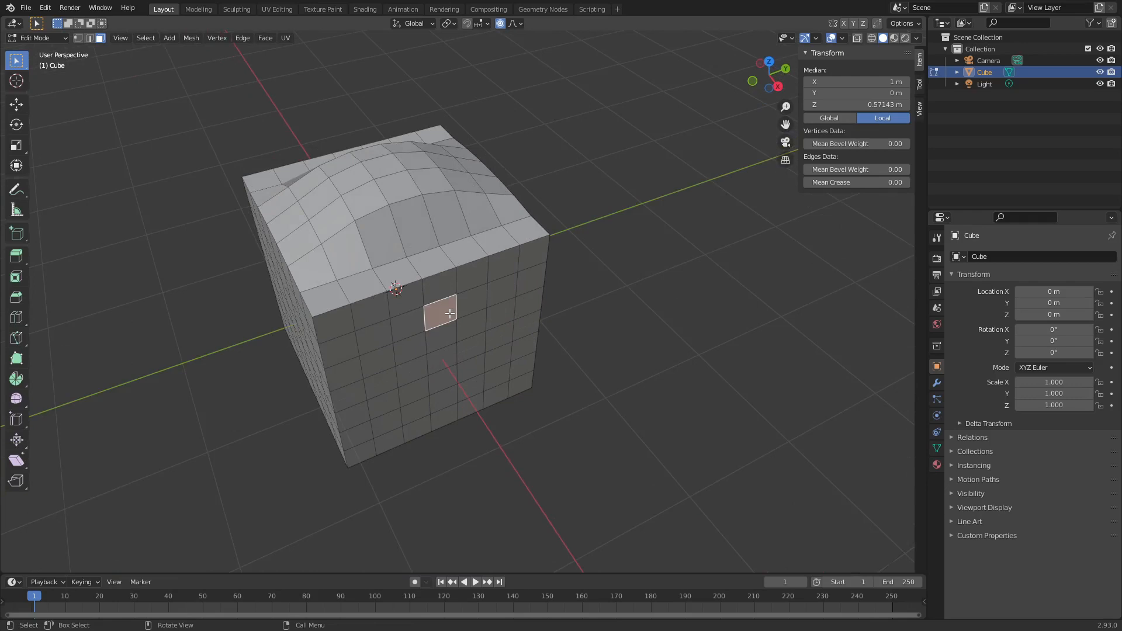
pyautogui.click(613, 288)
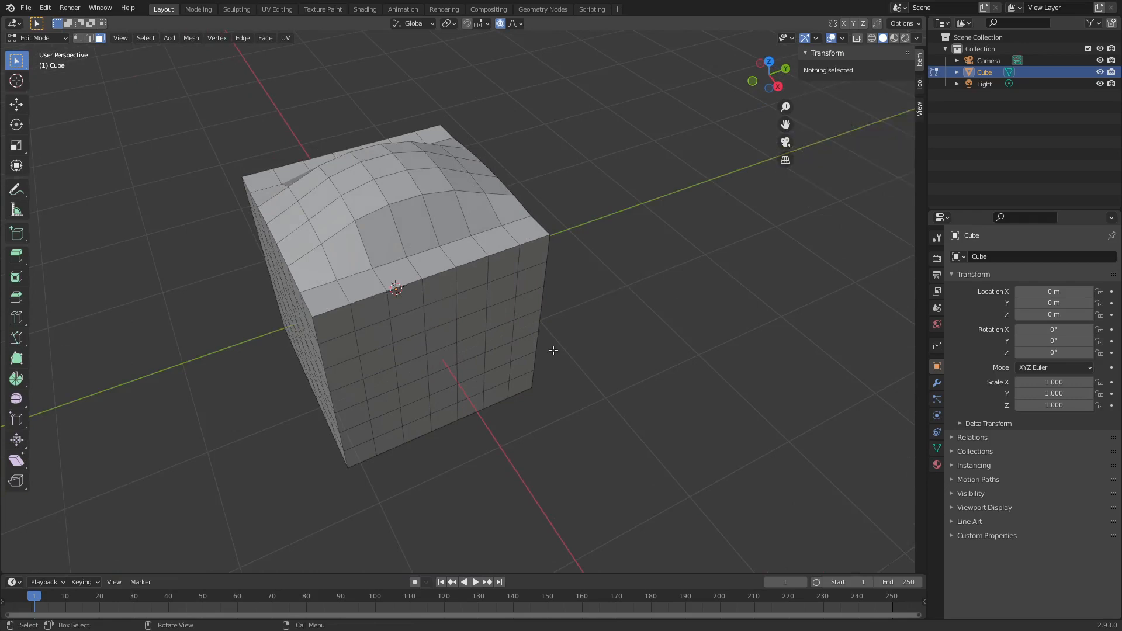
pyautogui.moveTo(554, 351); pyautogui.dragTo(468, 337, button='middle')
pyautogui.press('c')
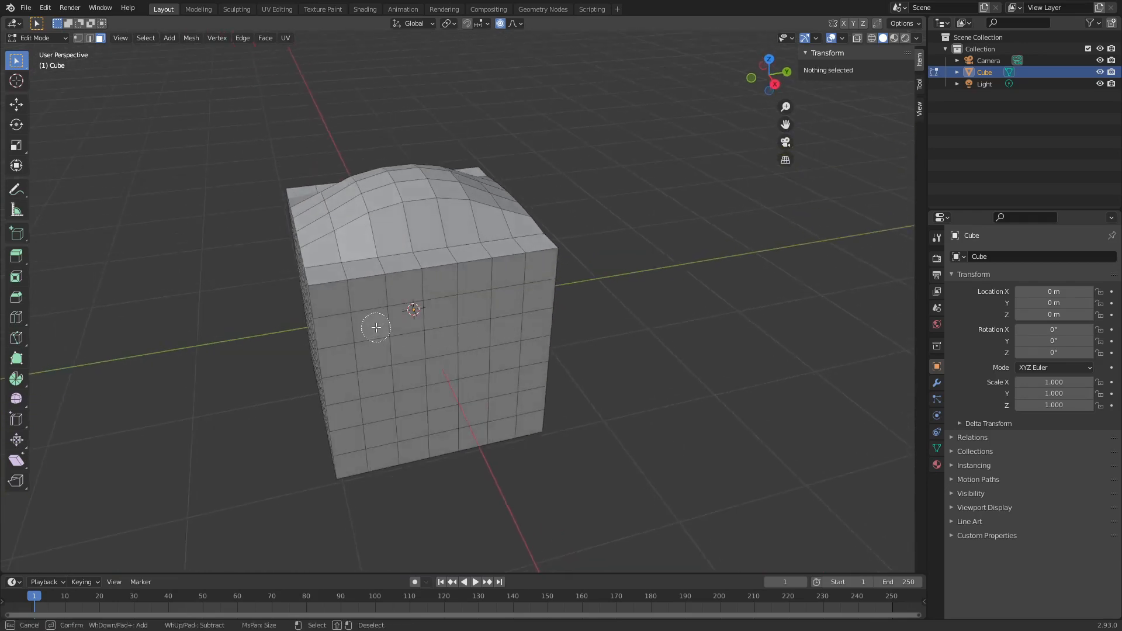
pyautogui.moveTo(375, 325)
pyautogui.mouseDown()
pyautogui.moveTo(374, 351)
pyautogui.moveTo(422, 318)
pyautogui.moveTo(446, 359)
pyautogui.mouseUp()
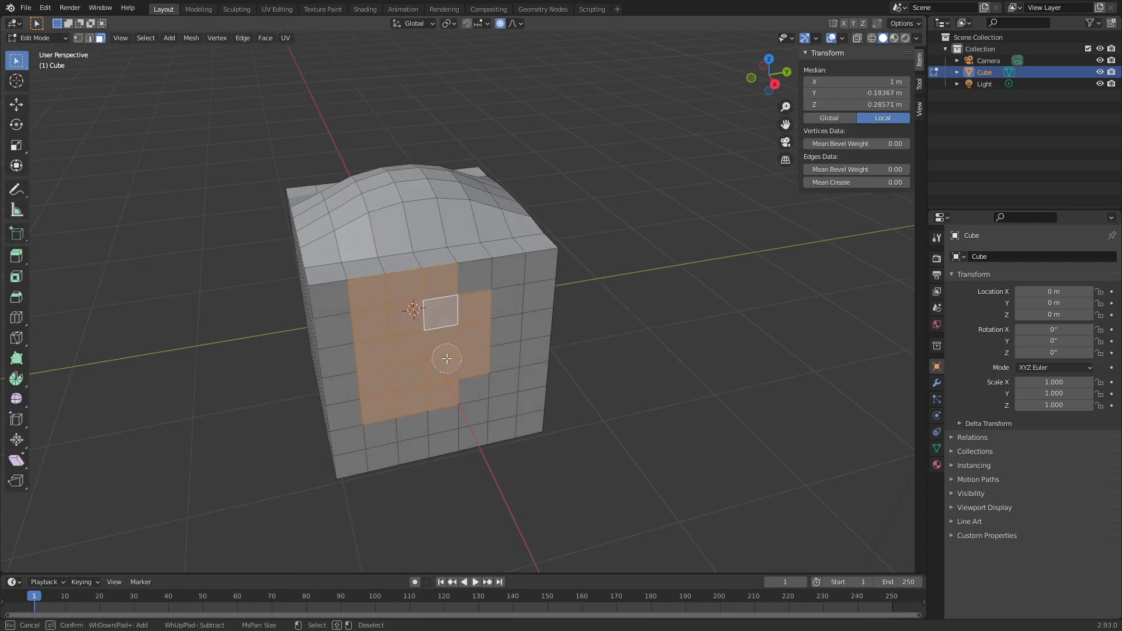
# - Resize the Circle Select brush and deselect all the painted faces on the cube's positive X side
pyautogui.scroll(-4, 457, 336)
pyautogui.scroll(-5, 457, 336)
pyautogui.scroll(4, 457, 336)
pyautogui.scroll(-3, 457, 336)
pyautogui.scroll(4, 457, 336)
pyautogui.scroll(-2, 446, 335)
pyautogui.moveTo(383, 329)
pyautogui.keyDown('shift'); pyautogui.mouseDown()
pyautogui.moveTo(375, 324)
pyautogui.moveTo(370, 388)
pyautogui.mouseUp(); pyautogui.keyUp('shift')
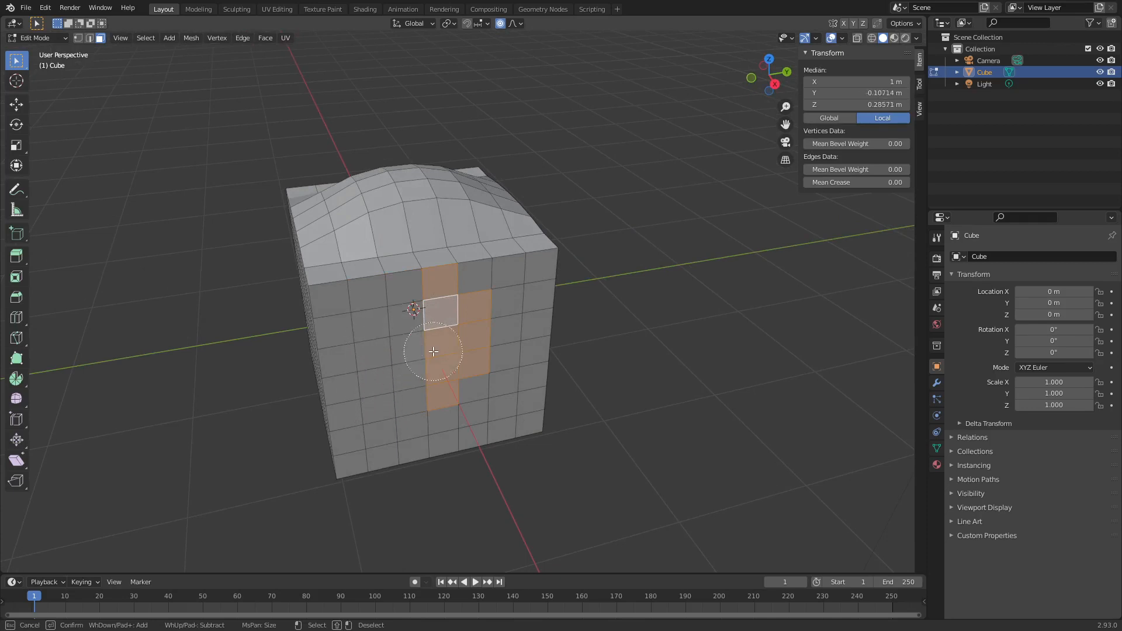
pyautogui.press('Escape')
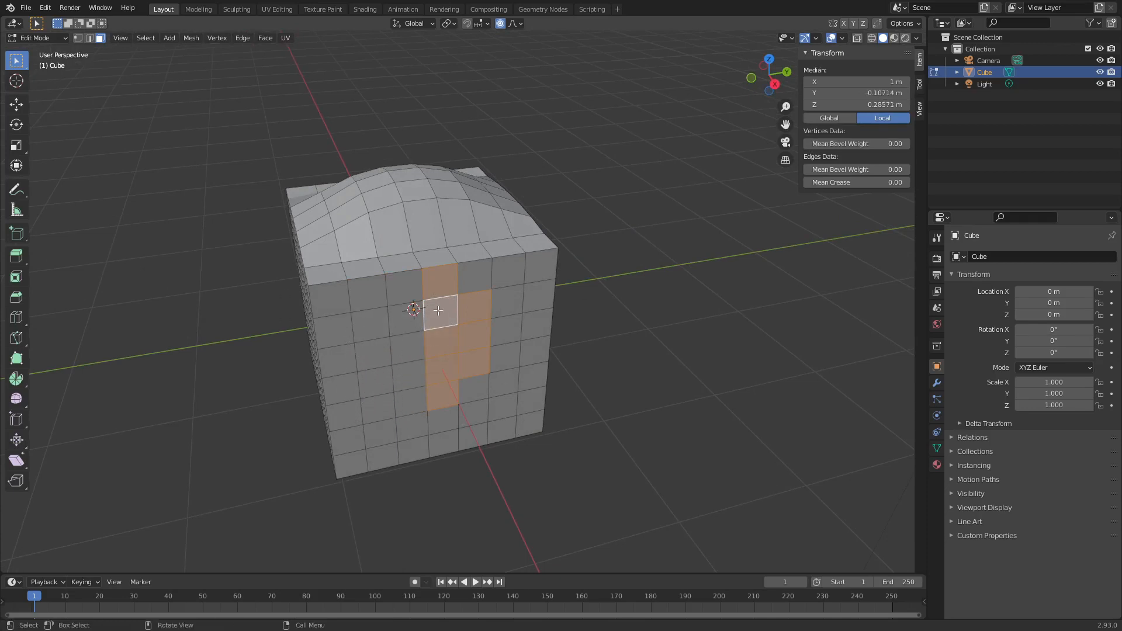
pyautogui.press('c')
pyautogui.moveTo(443, 291); pyautogui.dragTo(454, 375, button='middle')
pyautogui.press('Escape')
pyautogui.moveTo(641, 371); pyautogui.dragTo(627, 361, button='middle')
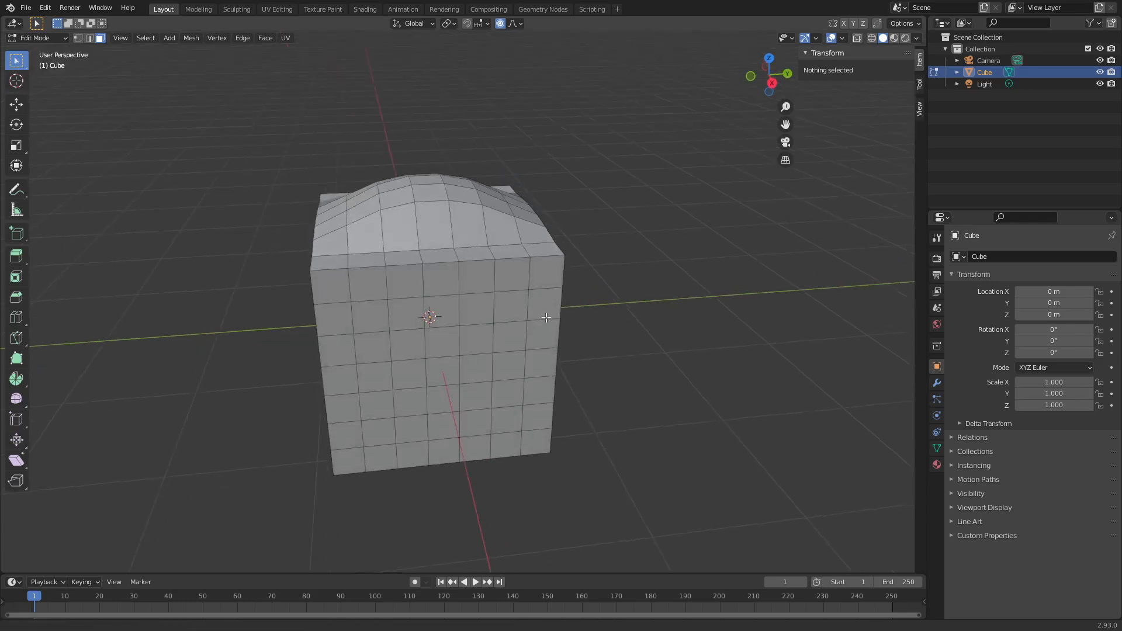
# - Box-select the visible faces on the negative Y half of the cube and inspect the selection from other angles
pyautogui.moveTo(546, 317); pyautogui.dragTo(491, 307, button='middle')
pyautogui.moveTo(264, 117); pyautogui.dragTo(405, 568)
pyautogui.moveTo(391, 501); pyautogui.dragTo(302, 325, button='middle')
pyautogui.moveTo(795, 358); pyautogui.dragTo(626, 380, button='middle')
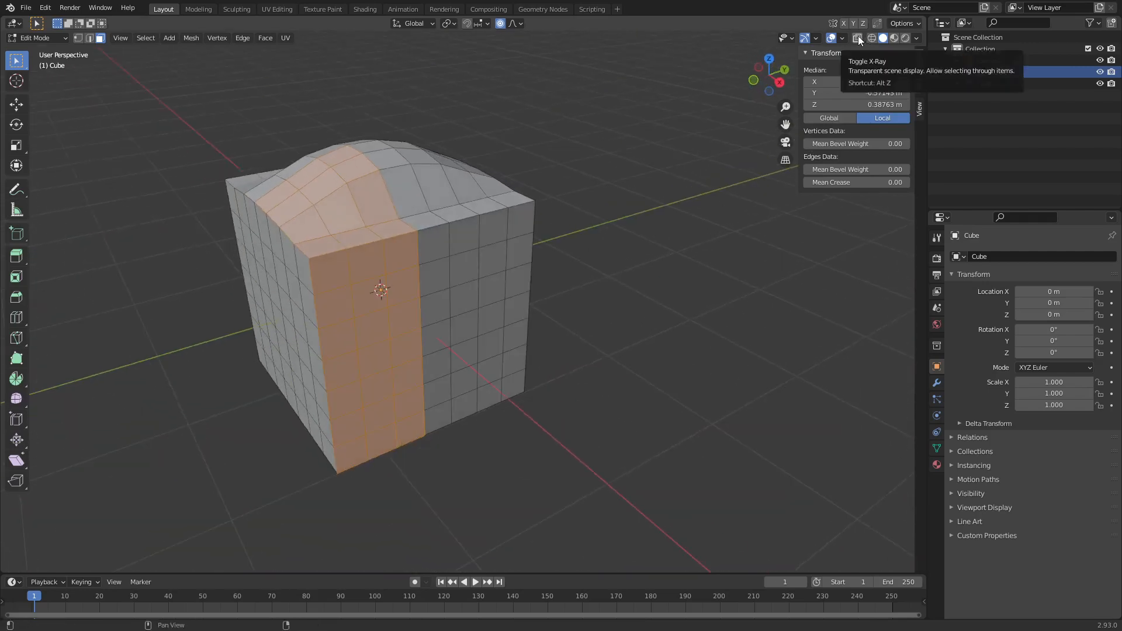
pyautogui.moveTo(590, 308); pyautogui.dragTo(571, 298, button='middle')
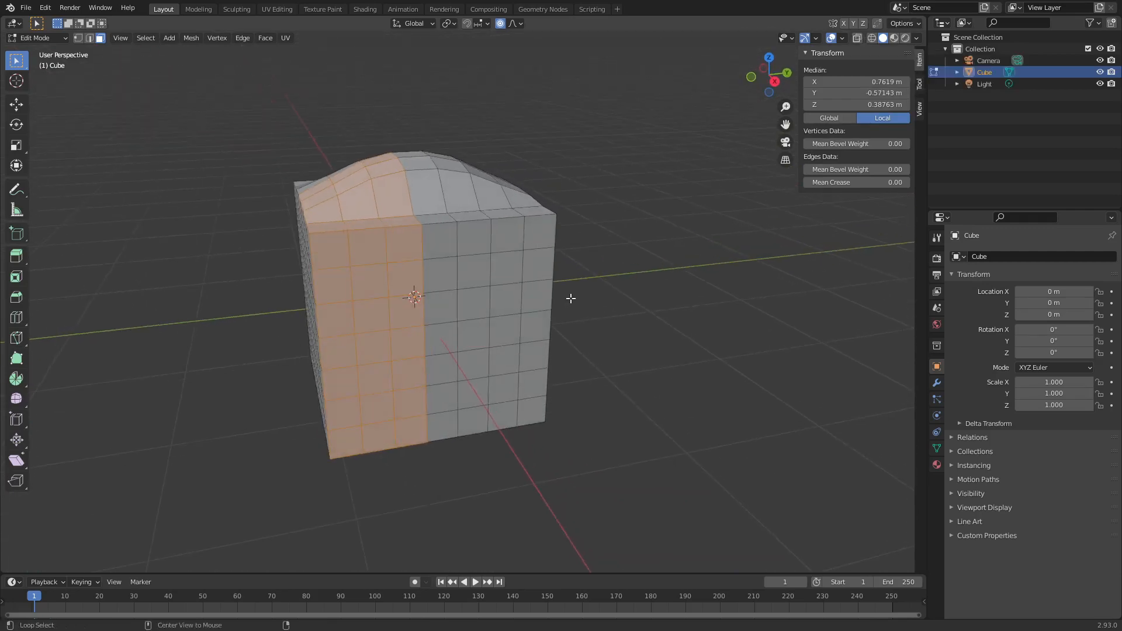
# - Turn on X-ray, clear the selection, and box-select the cube's whole negative Y half through the mesh
pyautogui.hotkey('alt', 'z')
pyautogui.hotkey('alt', 'a')
pyautogui.moveTo(608, 331); pyautogui.dragTo(589, 316, button='middle')
pyautogui.moveTo(266, 128); pyautogui.dragTo(412, 538)
pyautogui.moveTo(431, 481); pyautogui.dragTo(429, 476, button='middle')
pyautogui.moveTo(251, 186); pyautogui.dragTo(420, 525)
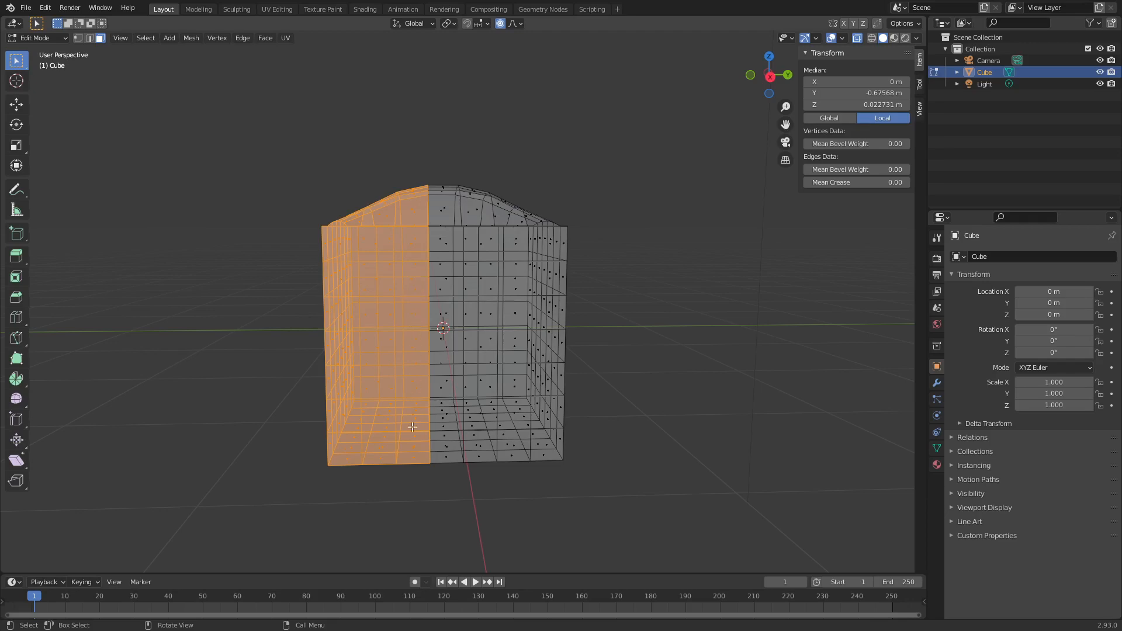
# - Turn off X-ray, hide the selected half of the cube, and reveal it again
pyautogui.moveTo(402, 265); pyautogui.dragTo(438, 404, button='middle')
pyautogui.hotkey('alt', 'z')
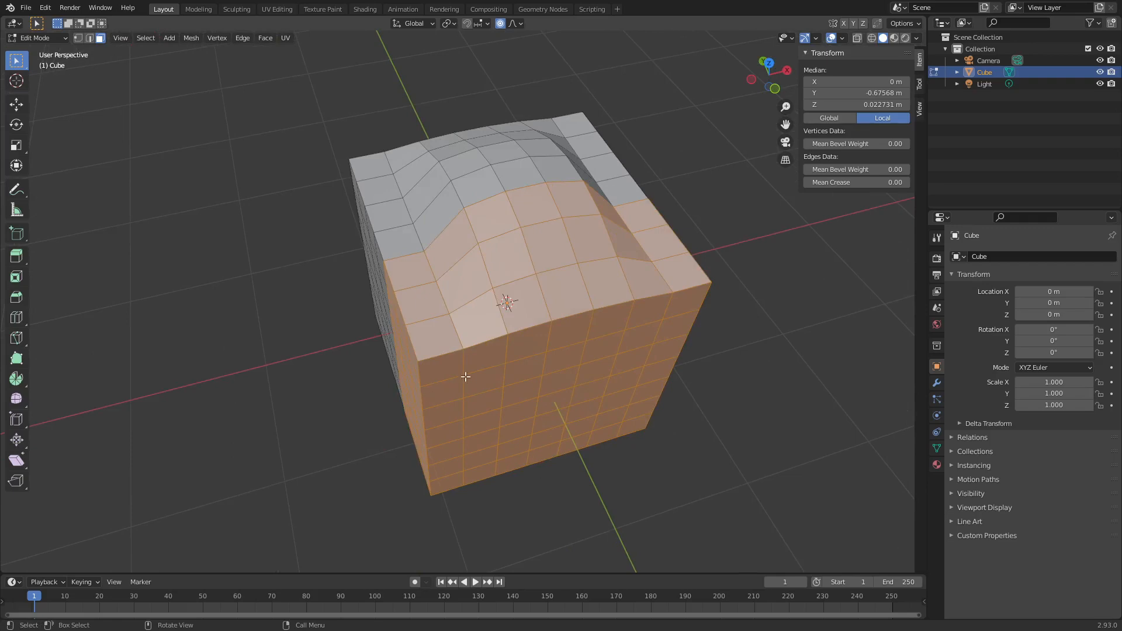
pyautogui.moveTo(460, 378); pyautogui.dragTo(479, 331, button='middle')
pyautogui.press('h')
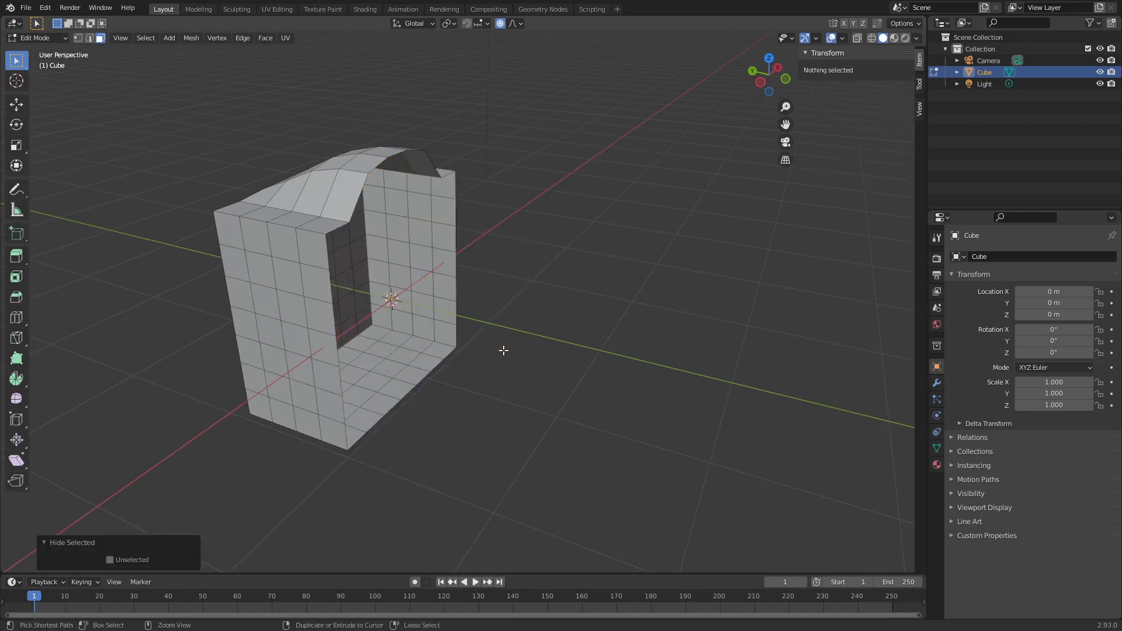
pyautogui.hotkey('alt', 'h')
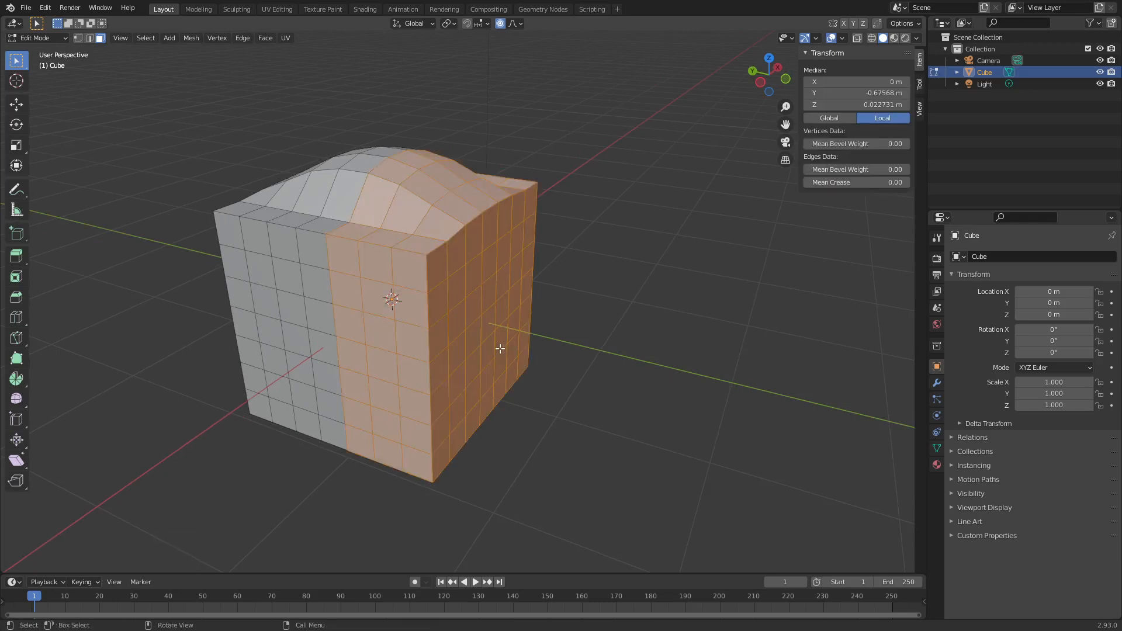
# - Select the horizontal edge loop at Z 0.42857 m in edge mode, try Dissolve Edges on it, and undo
pyautogui.click(482, 307)
pyautogui.moveTo(524, 331); pyautogui.dragTo(458, 304, button='middle')
pyautogui.press('2')
pyautogui.keyDown('alt'); pyautogui.click(426, 319); pyautogui.keyUp('alt')
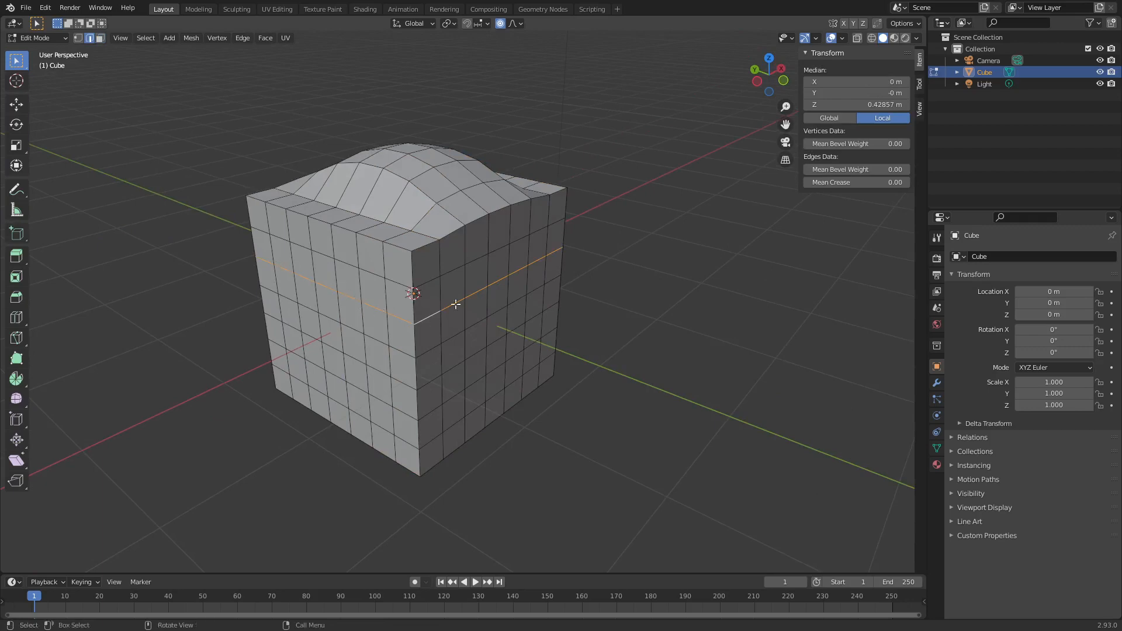
pyautogui.moveTo(581, 313)
pyautogui.mouseDown(button='middle')
pyautogui.moveTo(531, 306)
pyautogui.moveTo(586, 301)
pyautogui.mouseUp(button='middle')
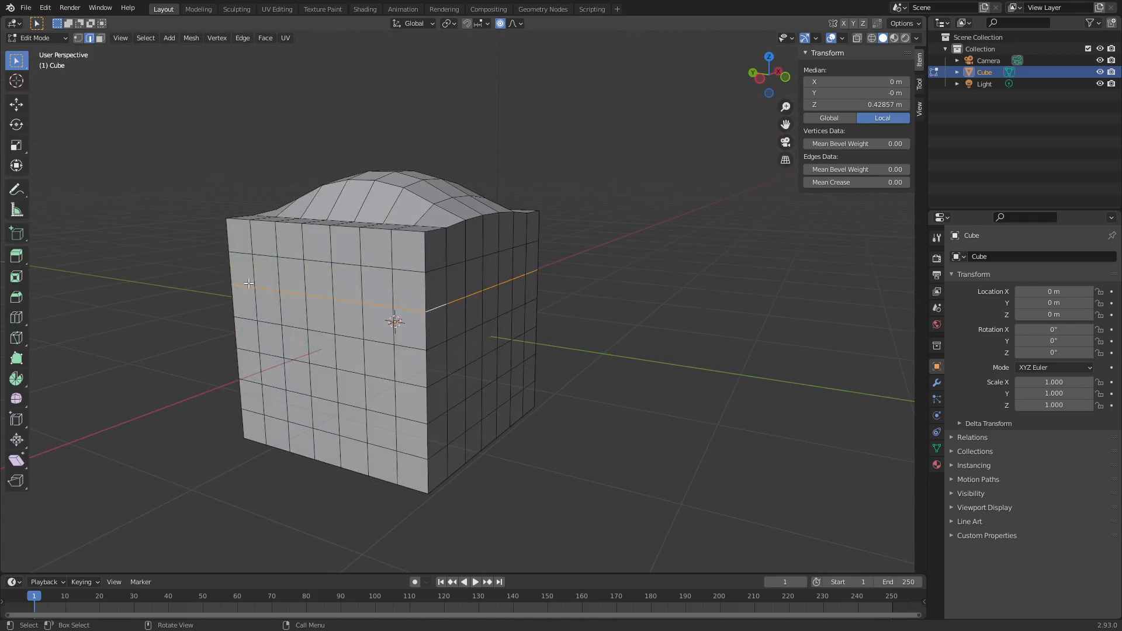
pyautogui.press('x')
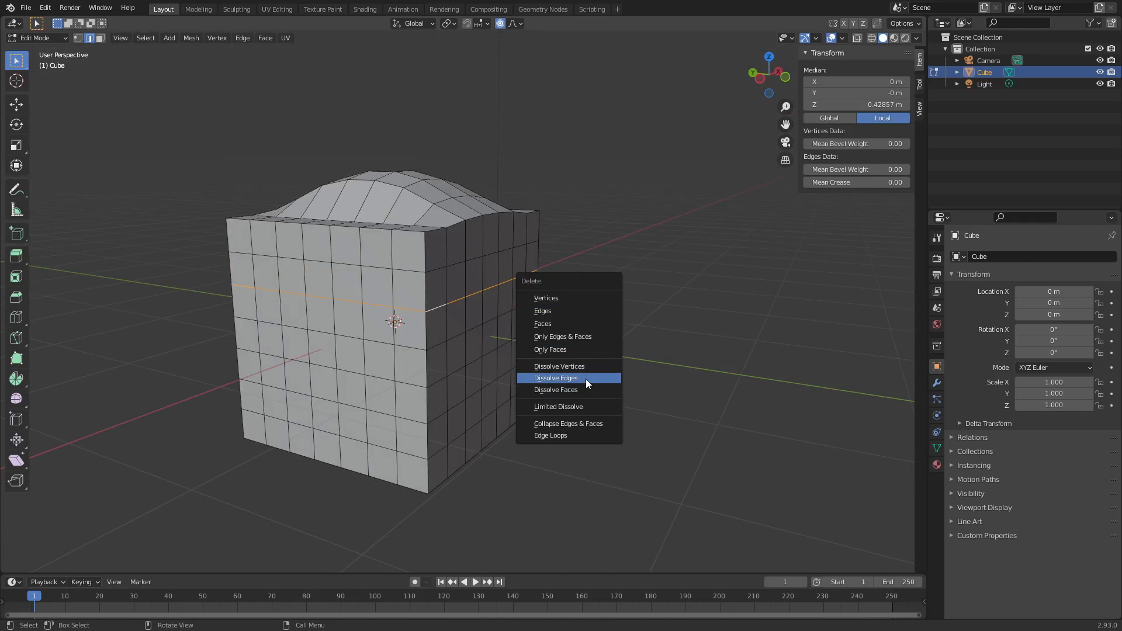
pyautogui.click(586, 379)
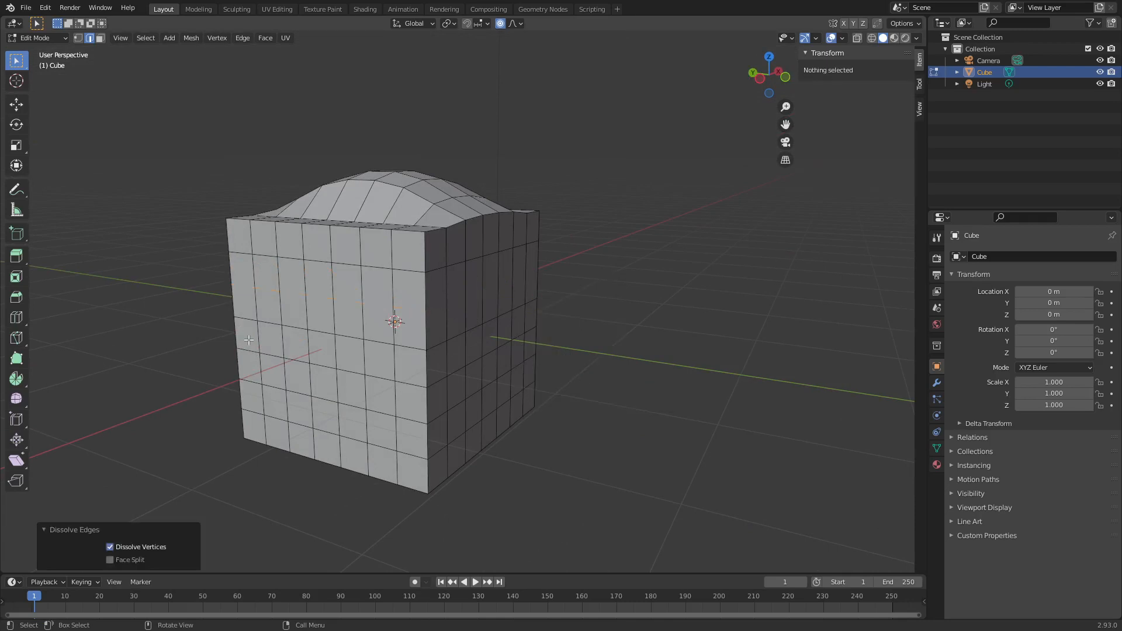
pyautogui.moveTo(248, 340); pyautogui.dragTo(426, 351, button='middle')
pyautogui.hotkey('ctrl', 'z')
# - Try deleting the selected horizontal loop with the Edges option, and undo the deletion
pyautogui.press('x')
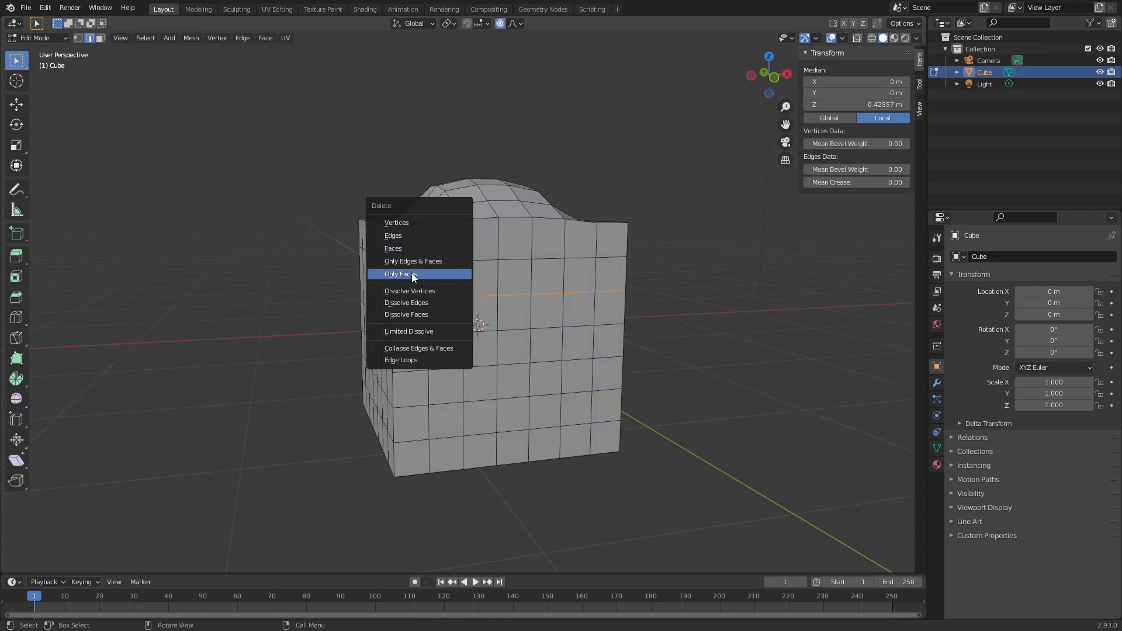
pyautogui.click(415, 235)
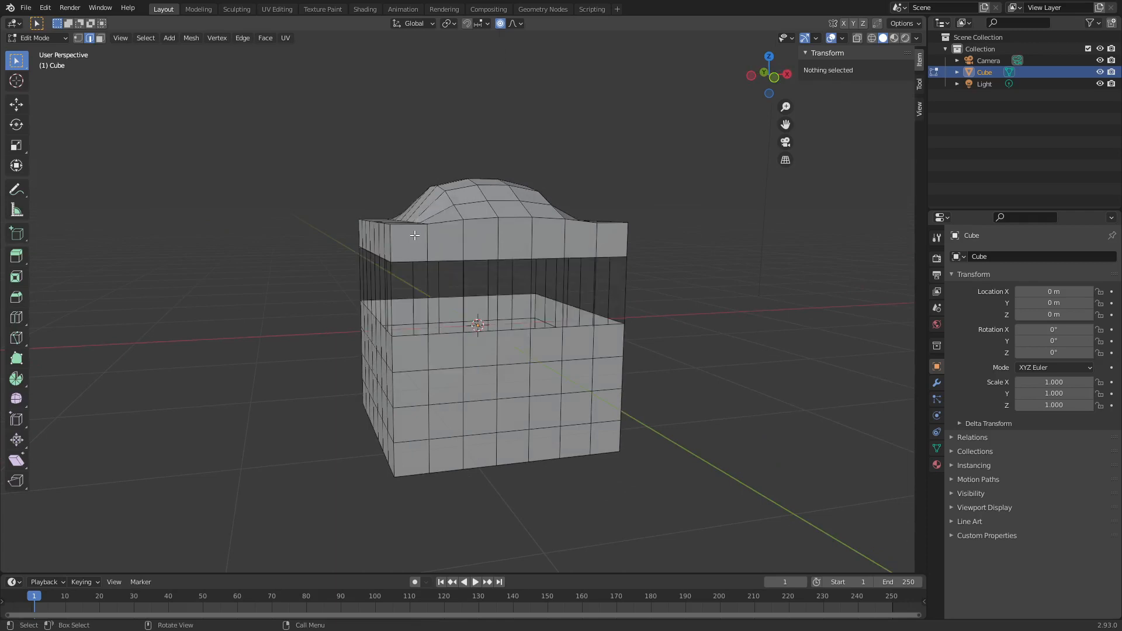
pyautogui.moveTo(523, 345); pyautogui.dragTo(593, 376, button='middle')
pyautogui.hotkey('ctrl', 'z')
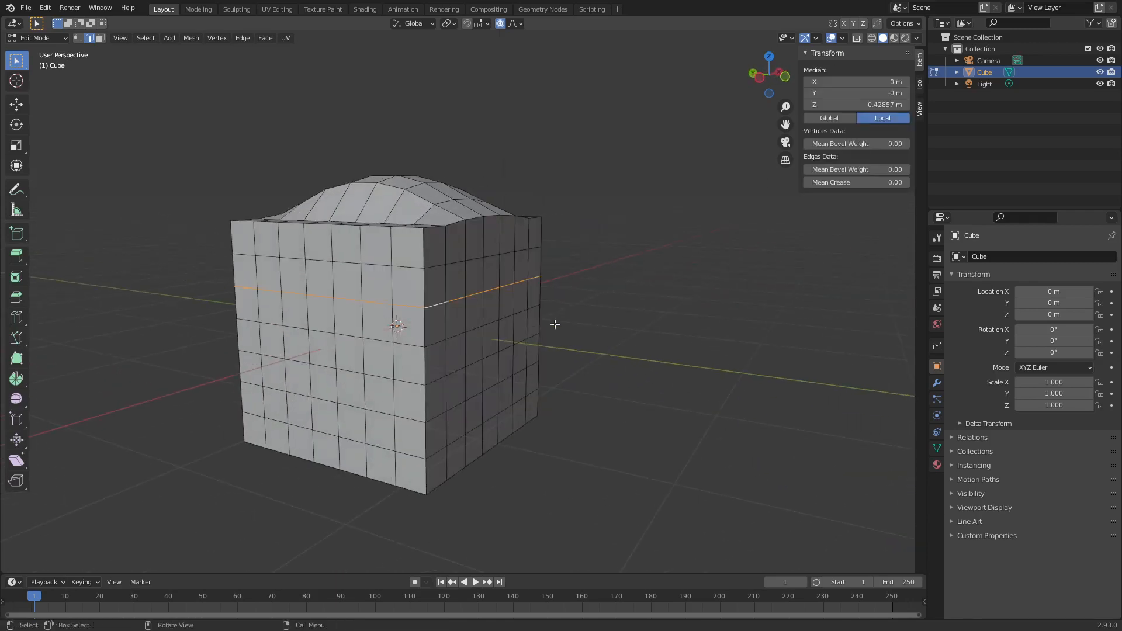
# - Dissolve the selected horizontal edge loop with Dissolve Edges
pyautogui.press('x')
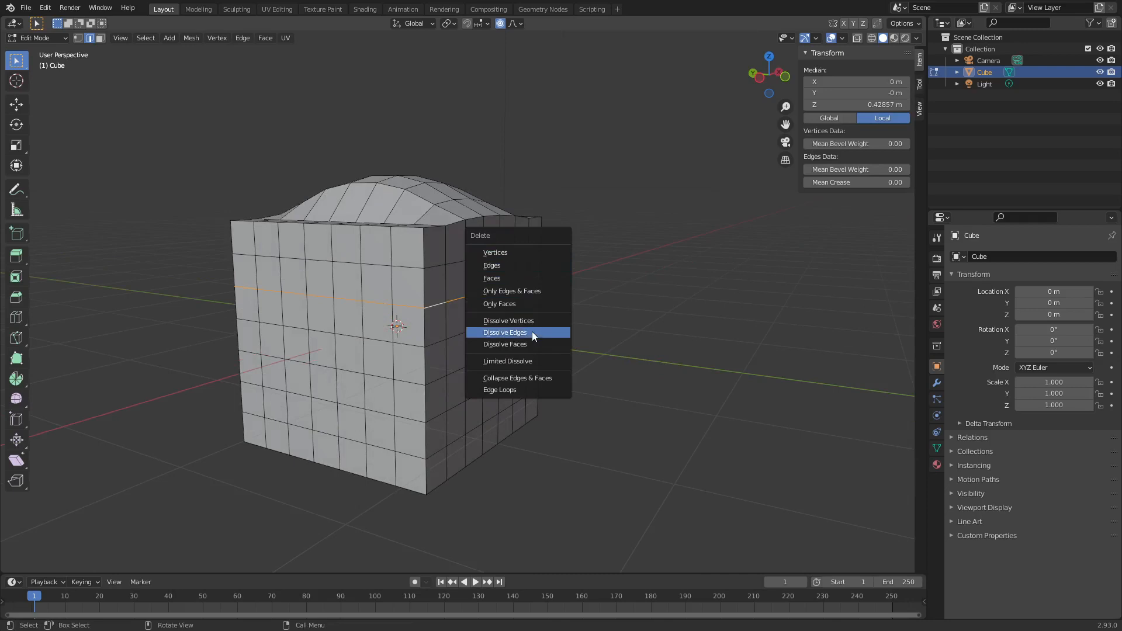
pyautogui.click(531, 331)
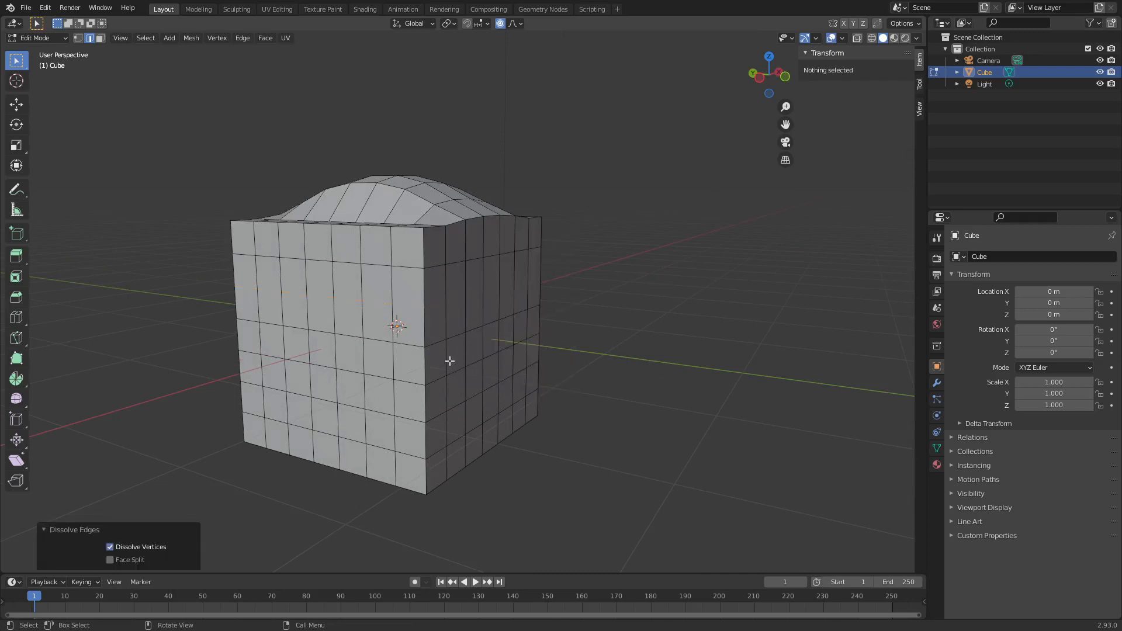
# - Try dissolving the vertical edge loop nearest the negative X side and a lower horizontal loop, undoing each attempt
pyautogui.hotkey('ctrl', 'z')
pyautogui.moveTo(466, 358); pyautogui.dragTo(472, 378, button='middle')
pyautogui.press('x')
pyautogui.click(471, 378)
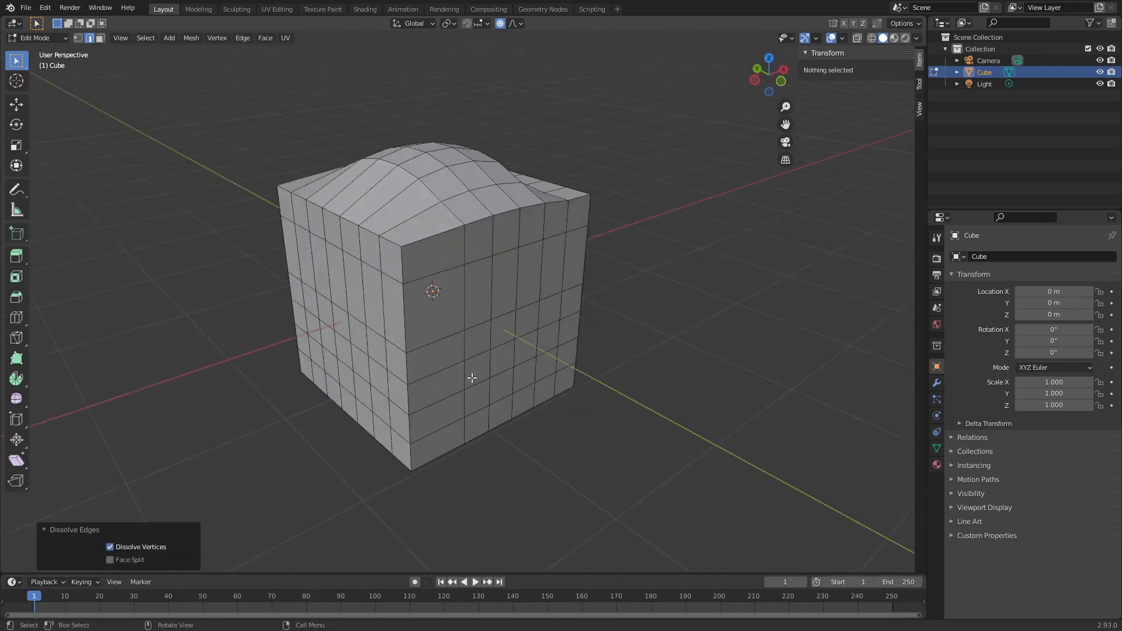
pyautogui.hotkey('ctrl', 'z')
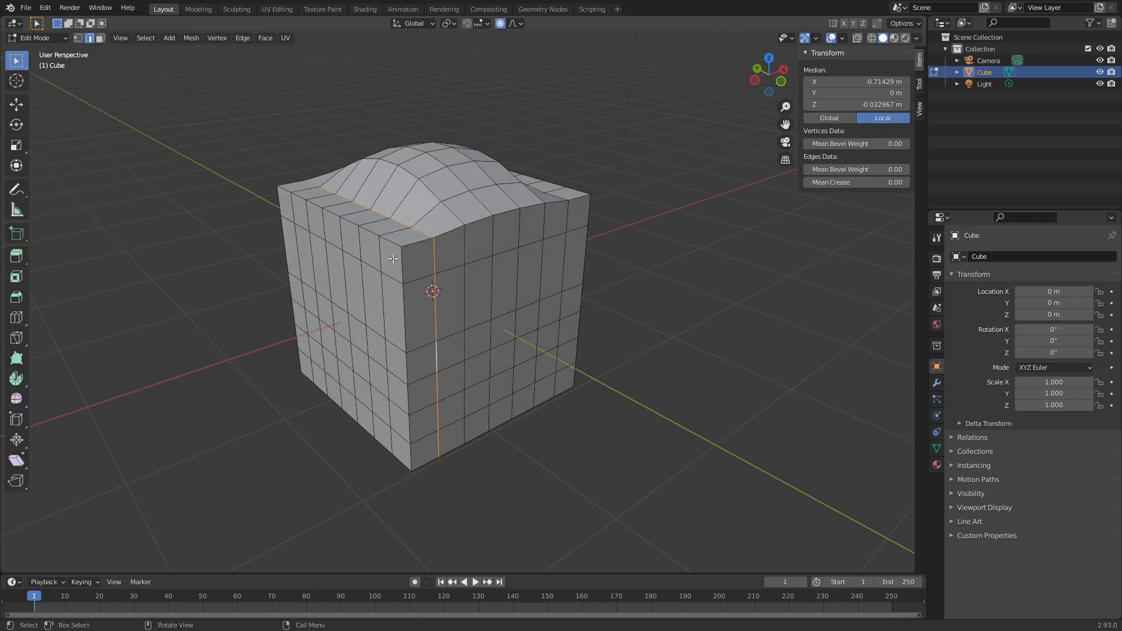
pyautogui.moveTo(393, 258); pyautogui.dragTo(444, 398, button='middle')
pyautogui.keyDown('alt'); pyautogui.click(447, 403); pyautogui.keyUp('alt')
pyautogui.press('x')
pyautogui.click(447, 403)
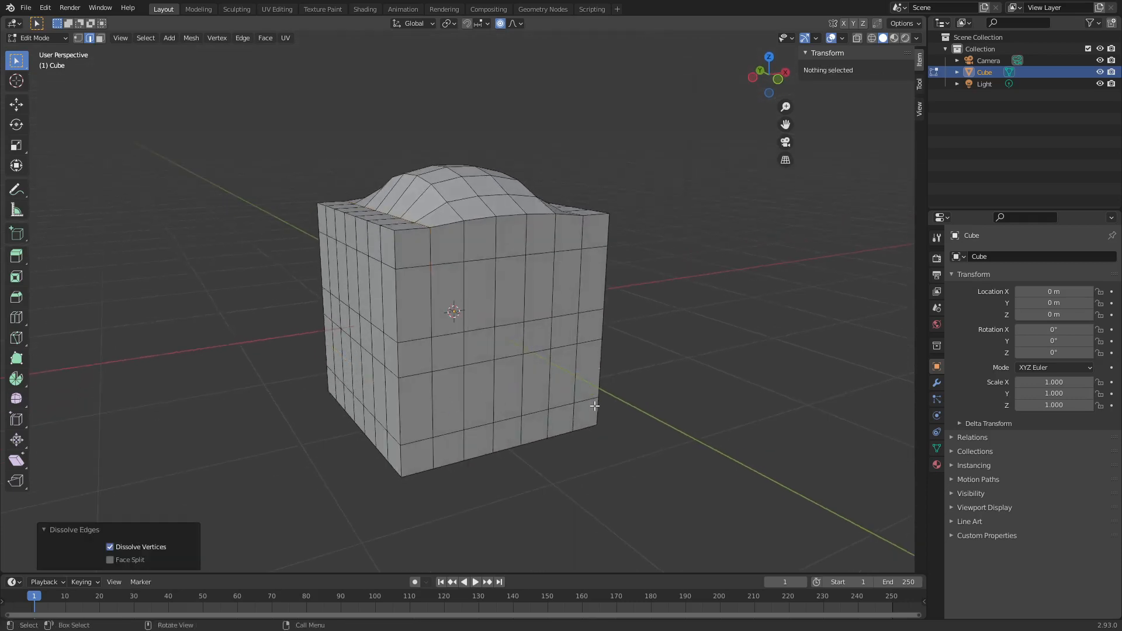
pyautogui.moveTo(594, 407); pyautogui.dragTo(556, 393, button='middle')
pyautogui.hotkey('ctrl', 'z')
# - Select all faces on the cube's negative Y side in face mode and merge them with Limited Dissolve
pyautogui.press('3')
pyautogui.click(414, 448)
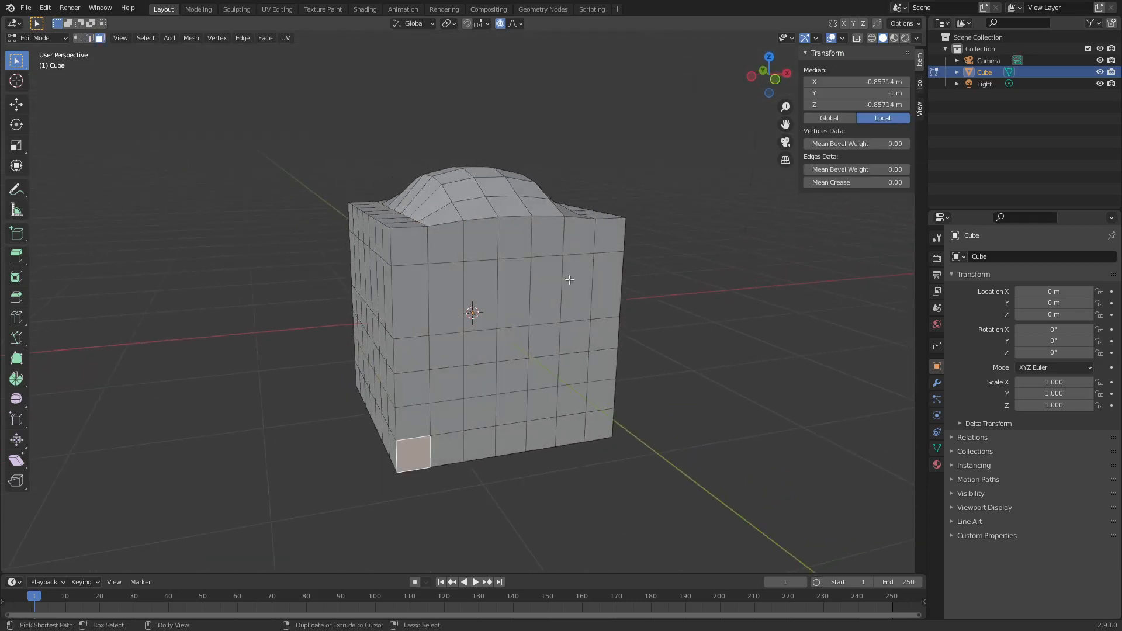
pyautogui.keyDown('ctrl'); pyautogui.keyDown('shift'); pyautogui.click(596, 243); pyautogui.keyUp('shift'); pyautogui.keyUp('ctrl')
pyautogui.press('x')
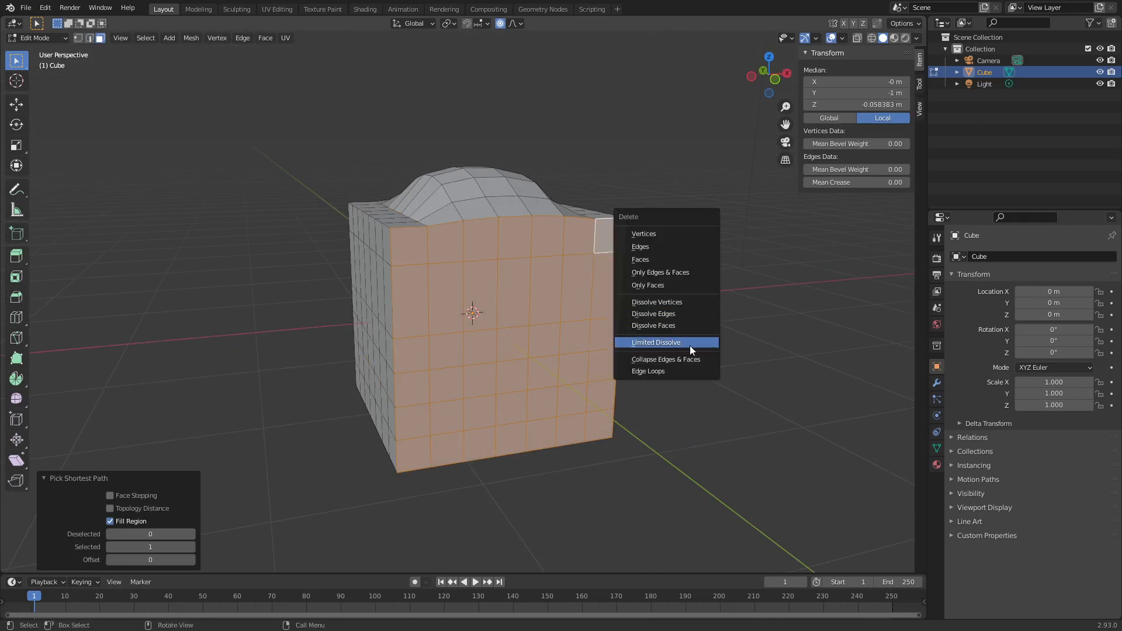
pyautogui.click(690, 345)
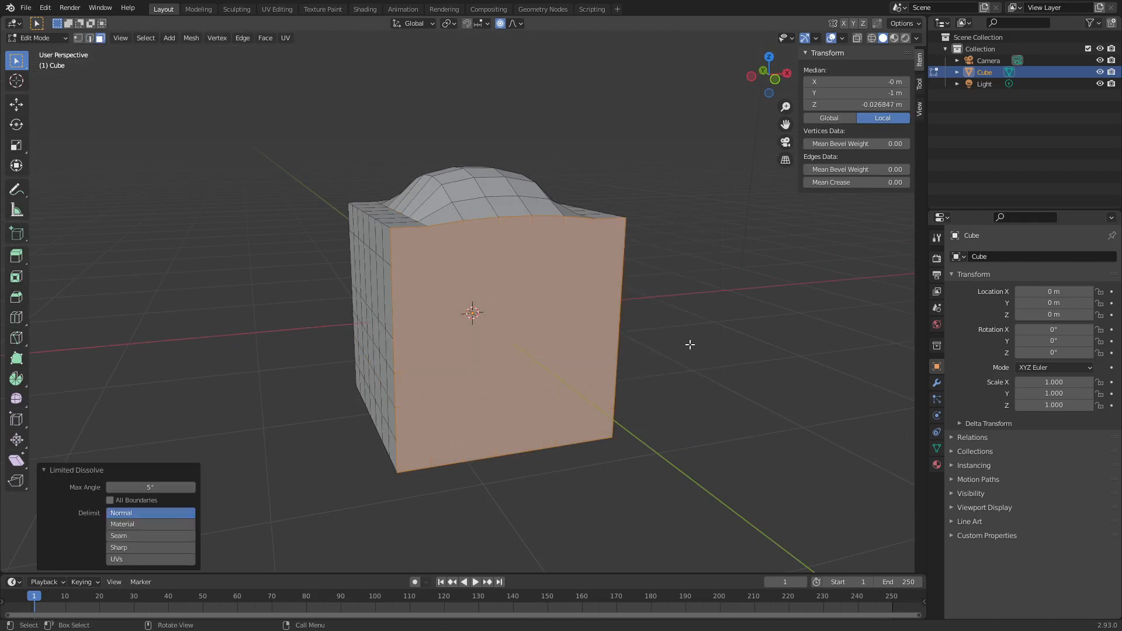
# - Examine the vertices along the border of the merged negative Y face in vertex mode and clear the selection
pyautogui.moveTo(492, 404); pyautogui.dragTo(454, 270, button='middle')
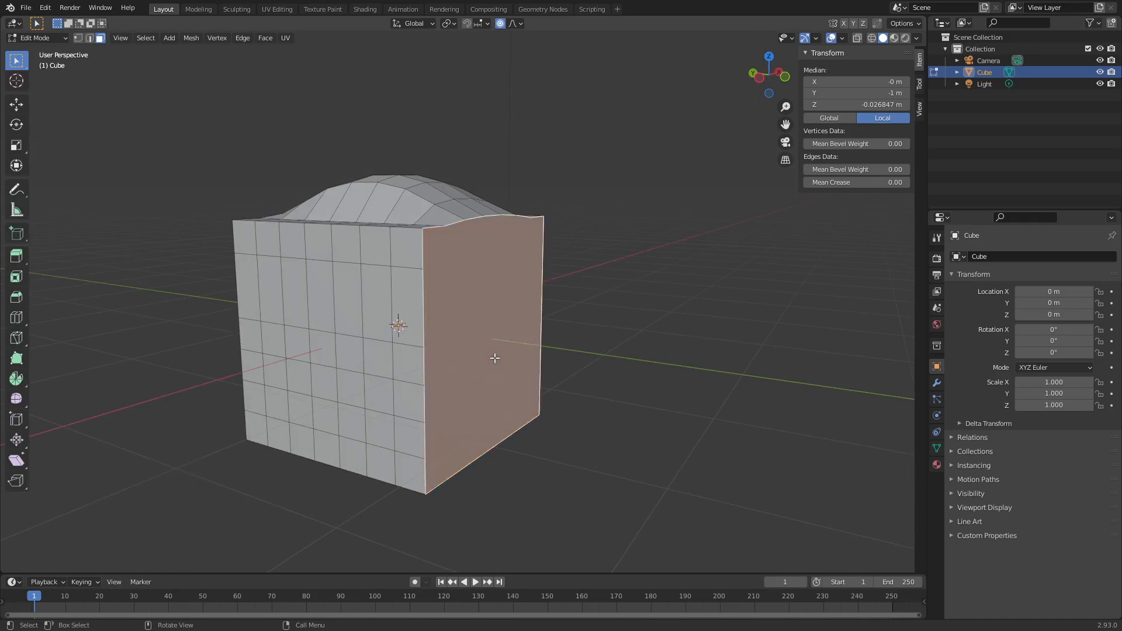
pyautogui.press('1')
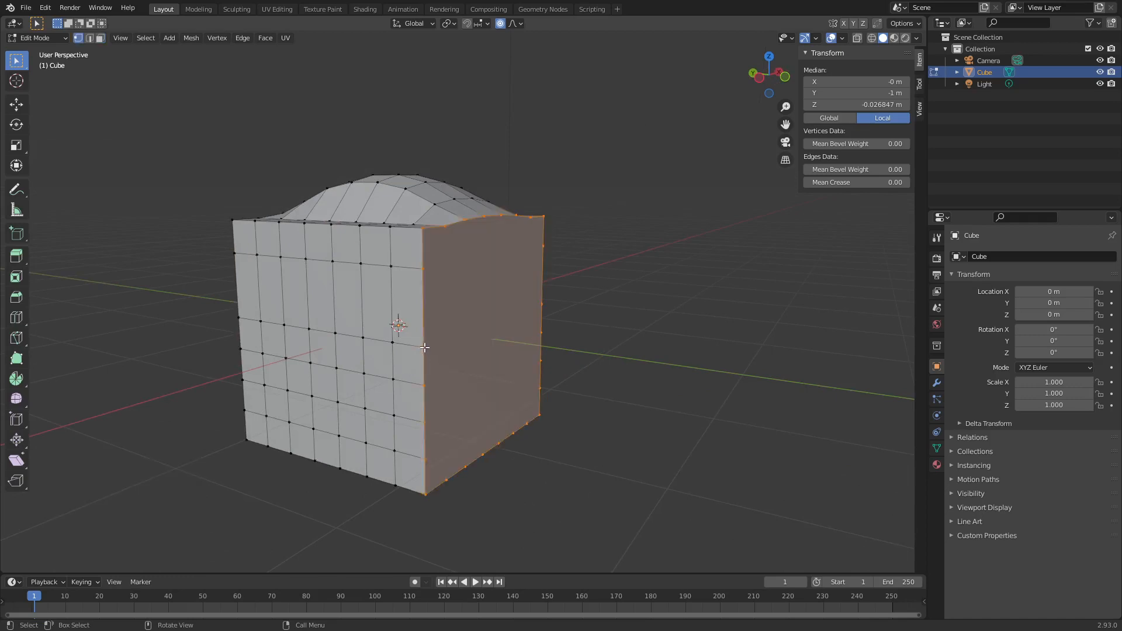
pyautogui.hotkey('alt', 'a')
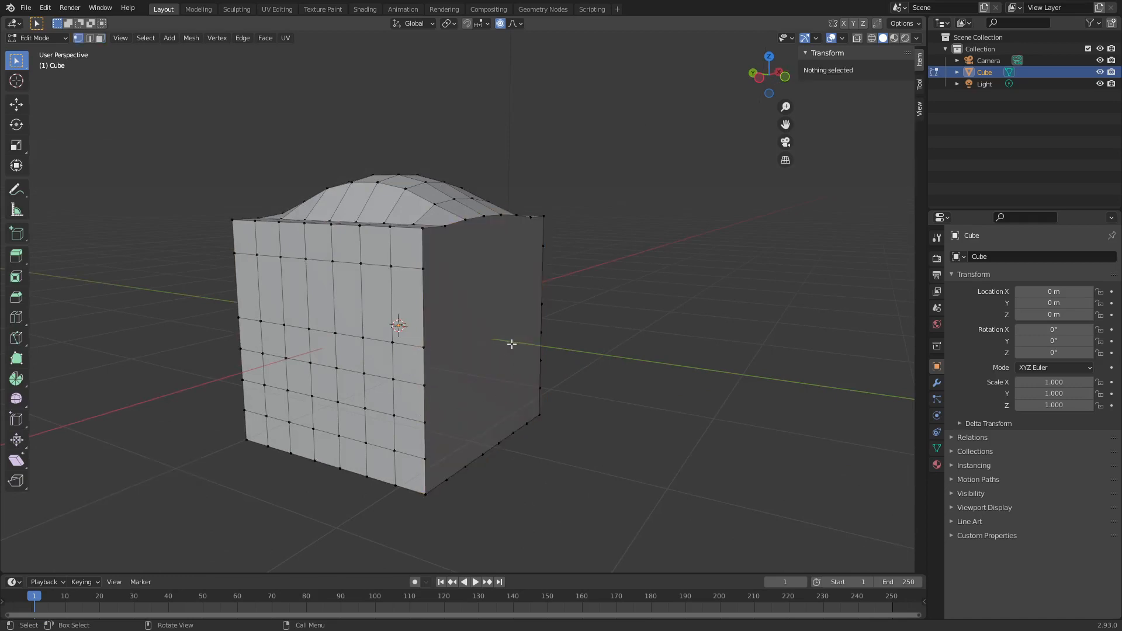
# - Switch to face selection and select the middle top face in the row along the cube's negative X edge
pyautogui.press('3')
pyautogui.click(488, 334)
pyautogui.moveTo(485, 292); pyautogui.dragTo(409, 251, button='middle')
pyautogui.click(351, 232)
pyautogui.press('g')
pyautogui.press('x')
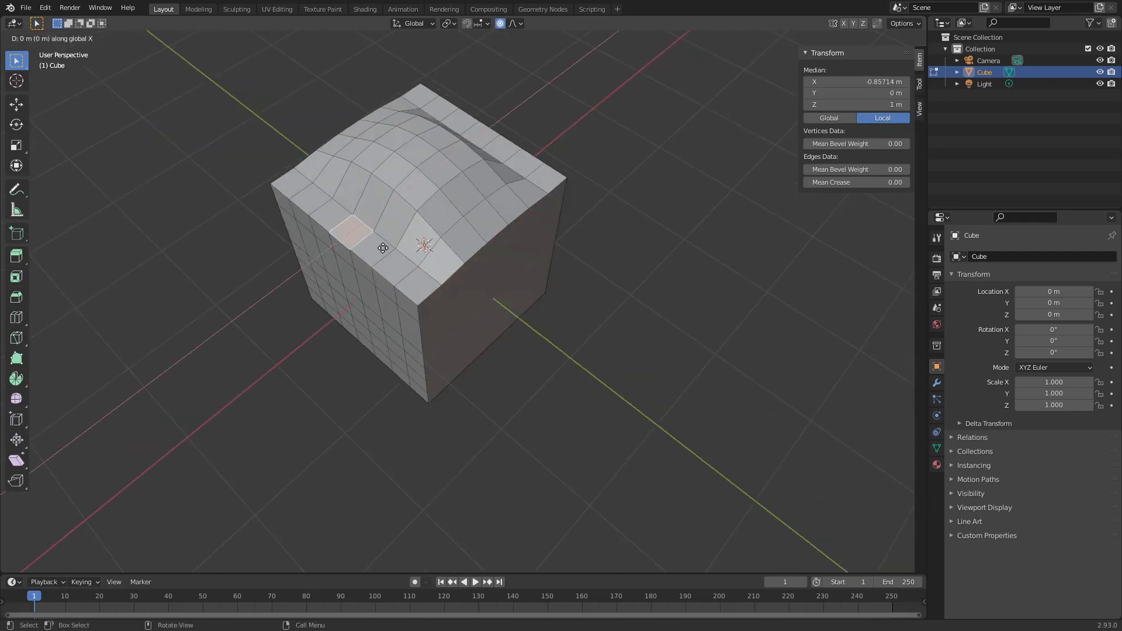
pyautogui.press('Escape')
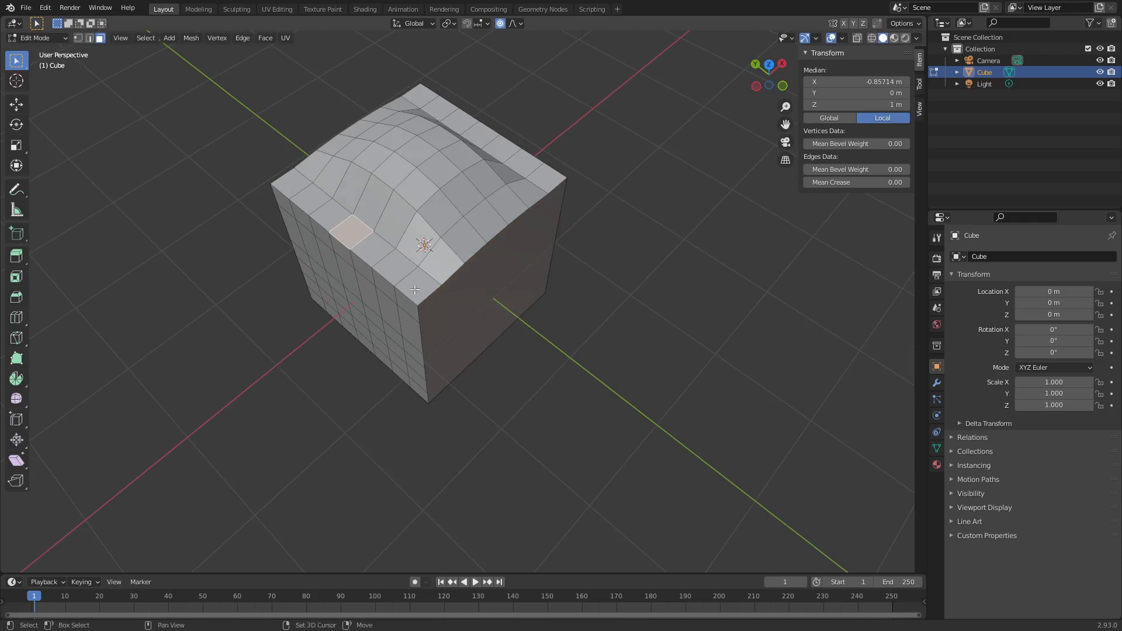
# - Duplicate the selected face about 1.15 m toward negative X, and add two more copies spaced about 0.58 m further along X
pyautogui.press('g')
pyautogui.press('x')
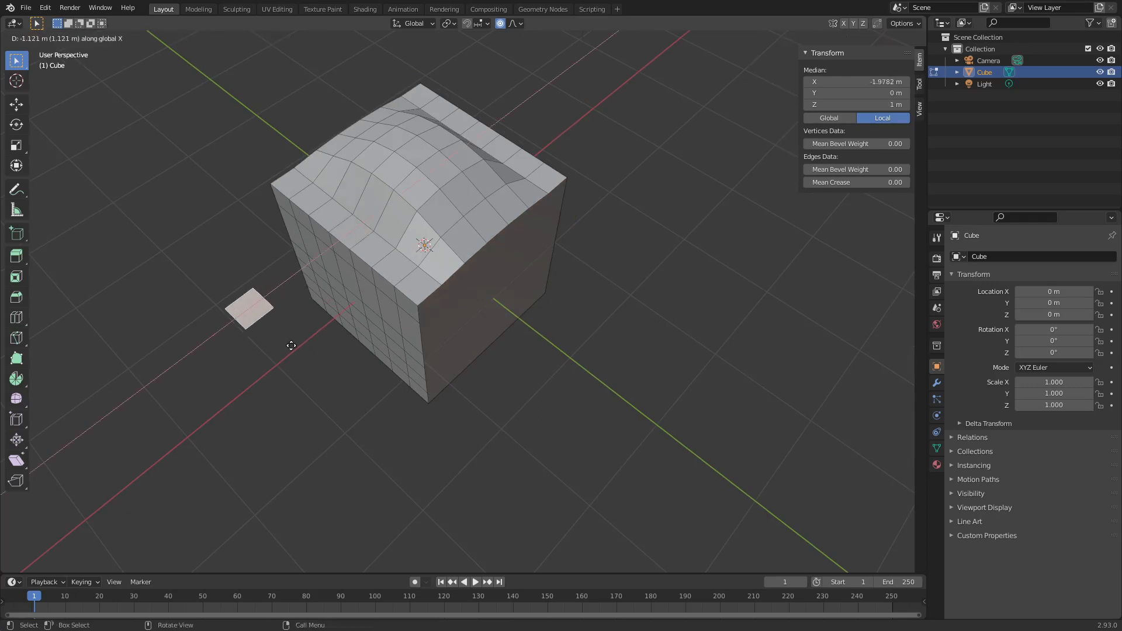
pyautogui.click(288, 351)
pyautogui.hotkey('shift', 'd')
pyautogui.press('x')
pyautogui.click(228, 386)
pyautogui.hotkey('shift', 'd')
pyautogui.press('x')
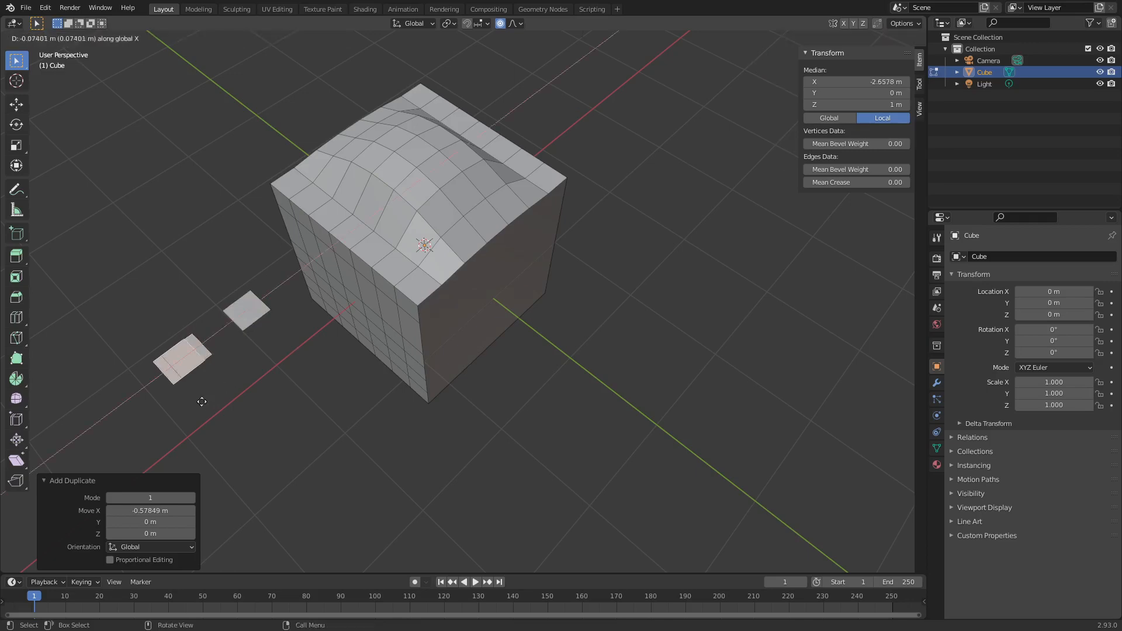
pyautogui.click(132, 429)
# - Turn the farthest duplicated square into a triangle by merging its two positive Y vertices at center
pyautogui.moveTo(268, 383); pyautogui.dragTo(388, 307, button='middle')
pyautogui.scroll(3, 445, 298)
pyautogui.keyDown('shift'); pyautogui.moveTo(459, 251); pyautogui.dragTo(500, 318, button='middle'); pyautogui.keyUp('shift')
pyautogui.press('1')
pyautogui.click(241, 296)
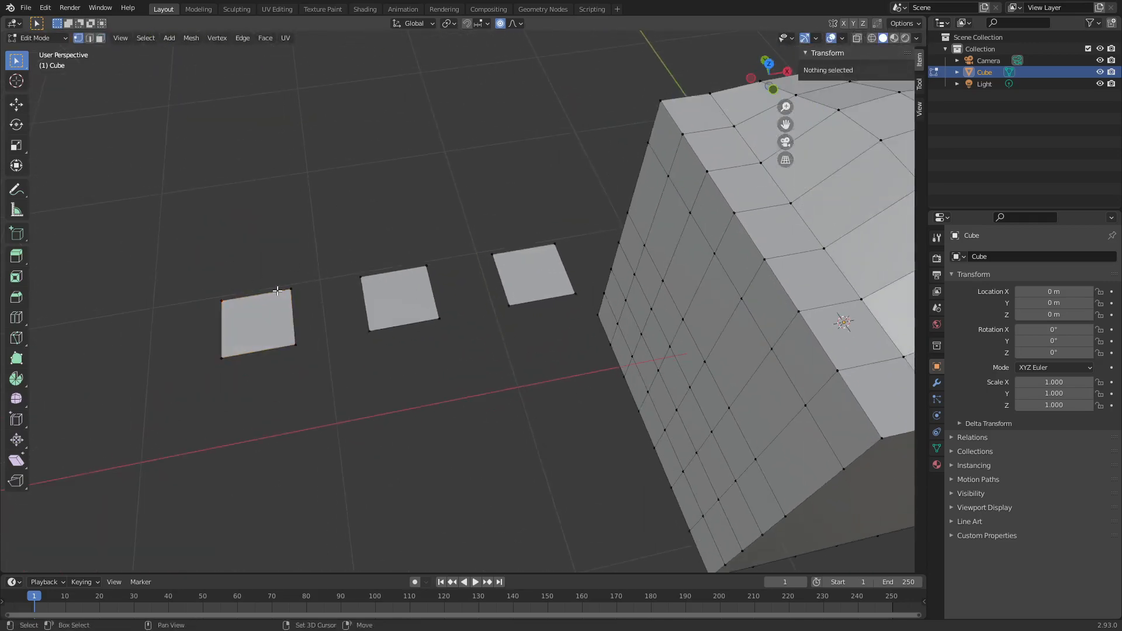
pyautogui.click(222, 300)
pyautogui.keyDown('shift'); pyautogui.click(293, 286); pyautogui.keyUp('shift')
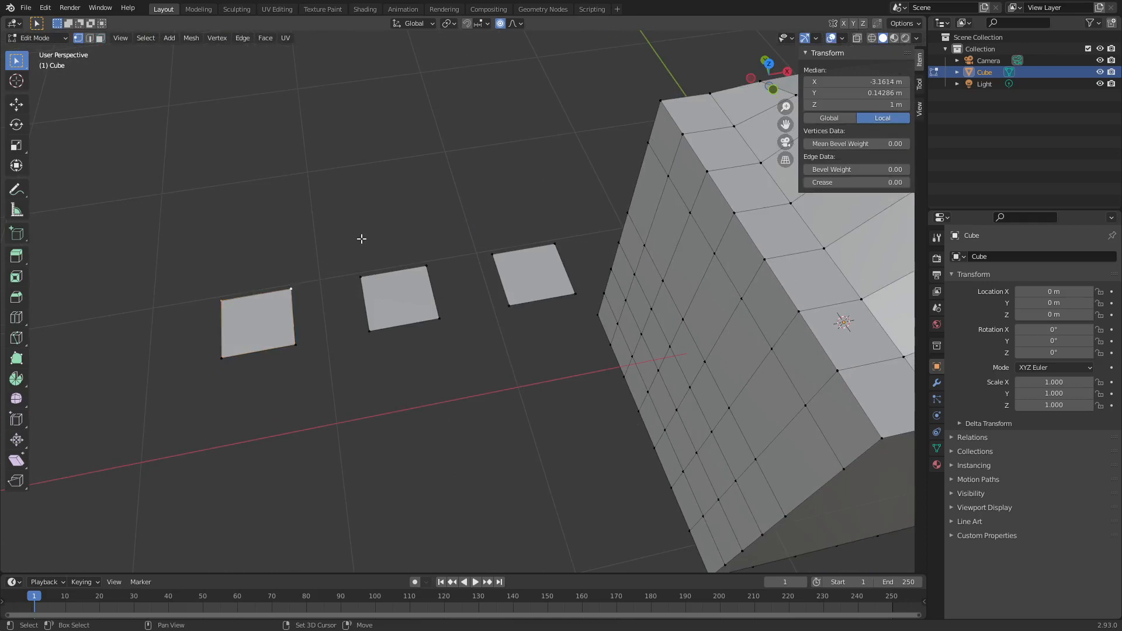
pyautogui.press('m')
pyautogui.click(400, 223)
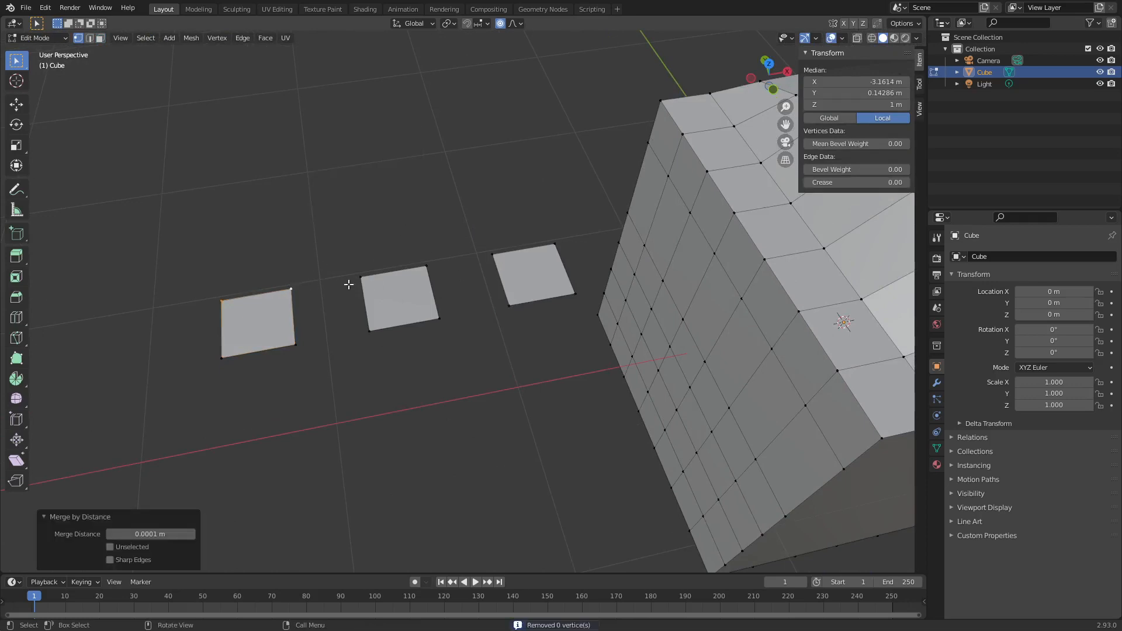
pyautogui.press('m')
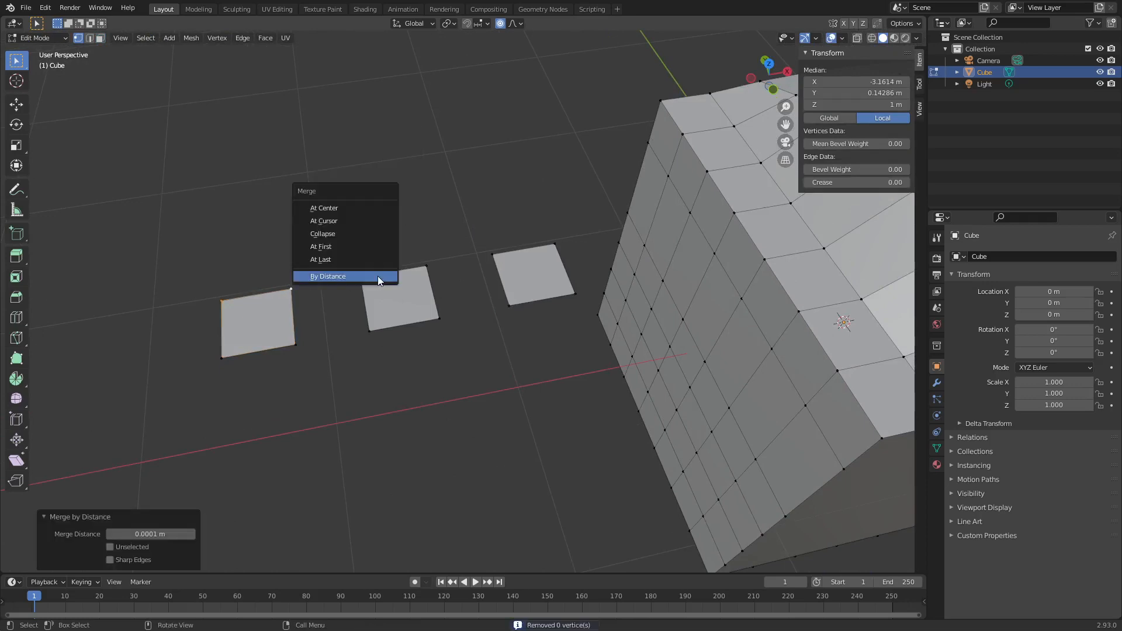
pyautogui.click(362, 213)
# - Try a single loop cut across the duplicated square nearest the cube and undo it
pyautogui.hotkey('ctrl', 'r')
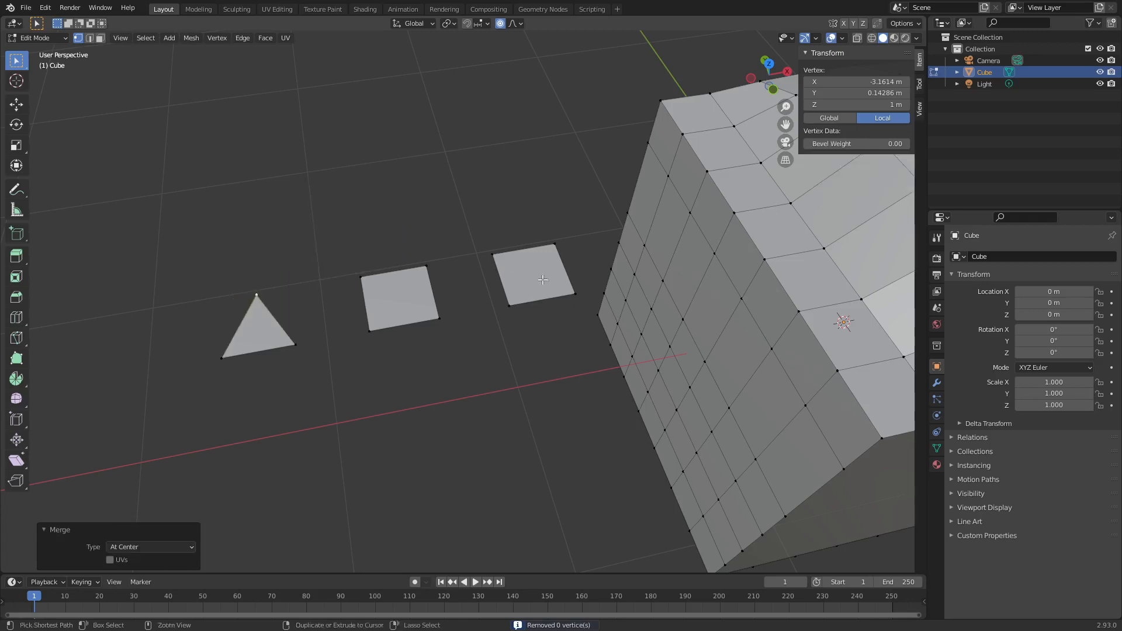
pyautogui.click(537, 287)
pyautogui.rightClick(538, 287)
pyautogui.hotkey('ctrl', 'r')
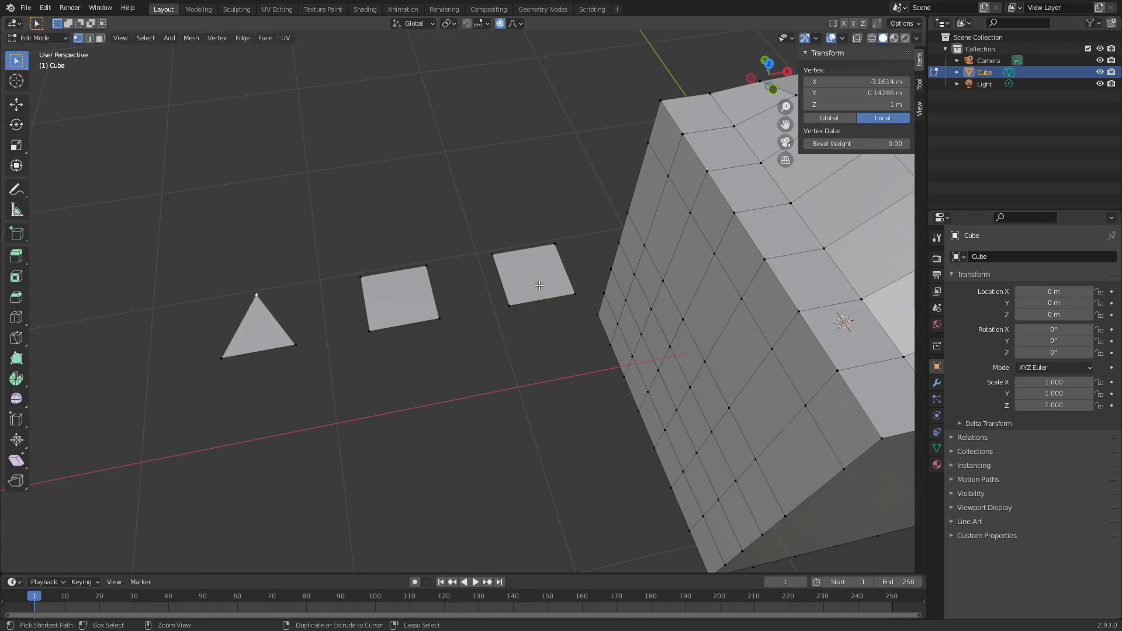
pyautogui.click(515, 283)
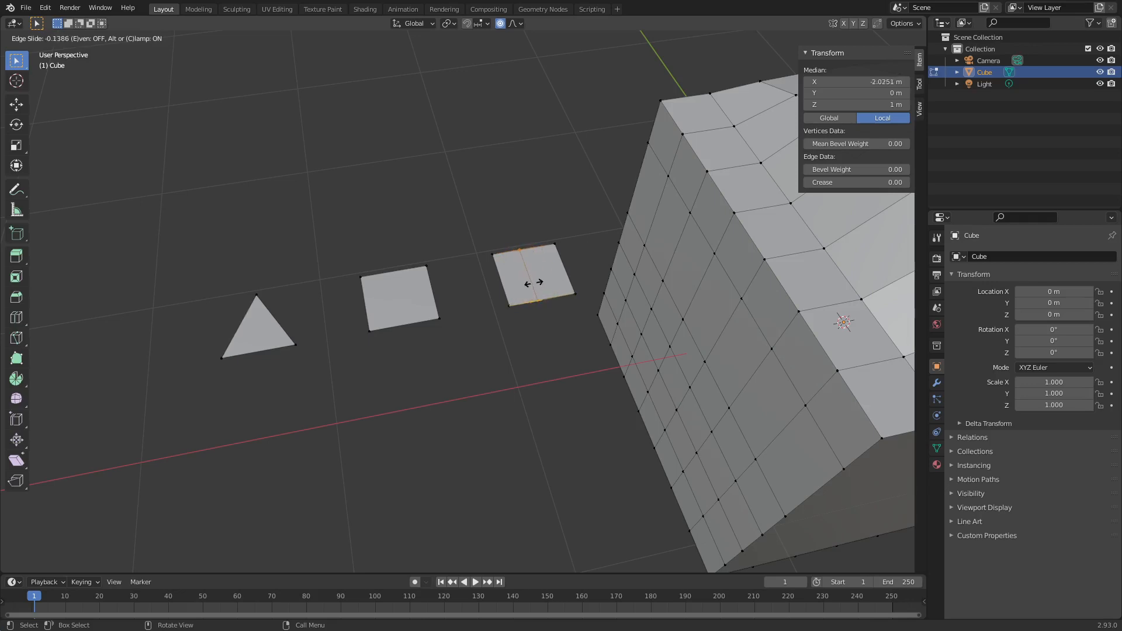
pyautogui.rightClick(541, 281)
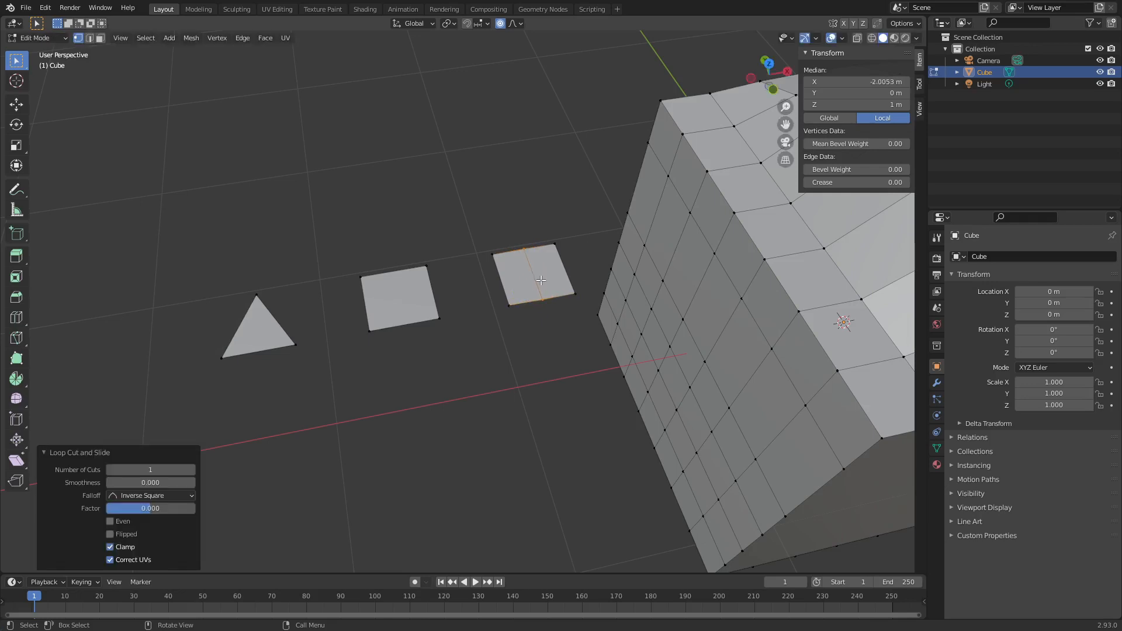
pyautogui.hotkey('ctrl', 'z')
# - Add one centered loop cut, without sliding it, across the duplicated square nearest the cube
pyautogui.hotkey('ctrl', 'r')
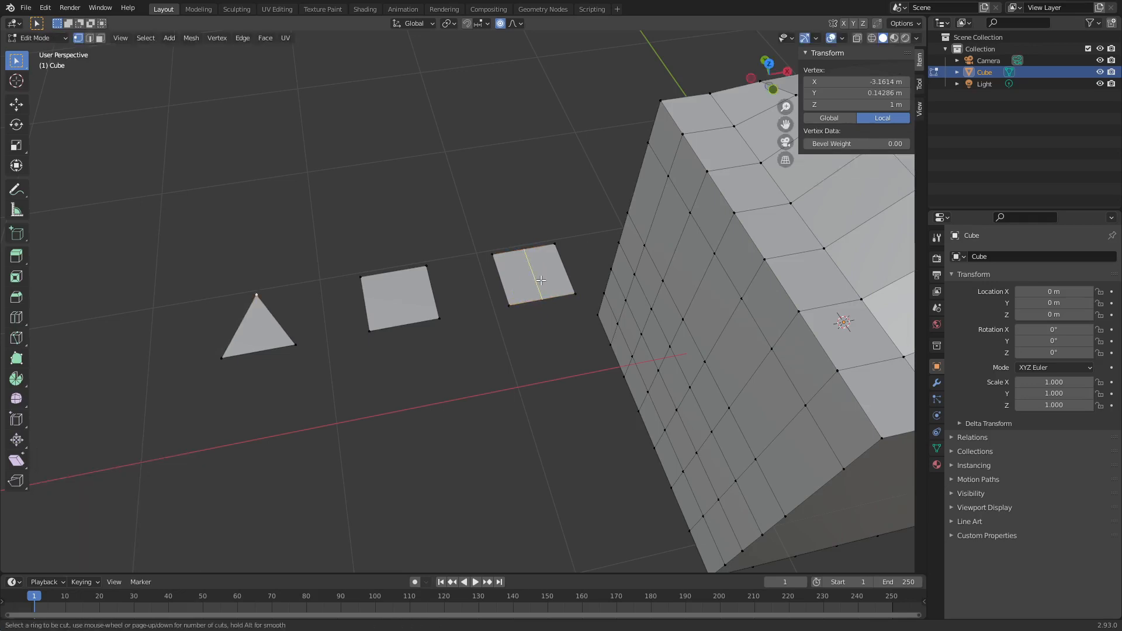
pyautogui.scroll(2, 534, 283)
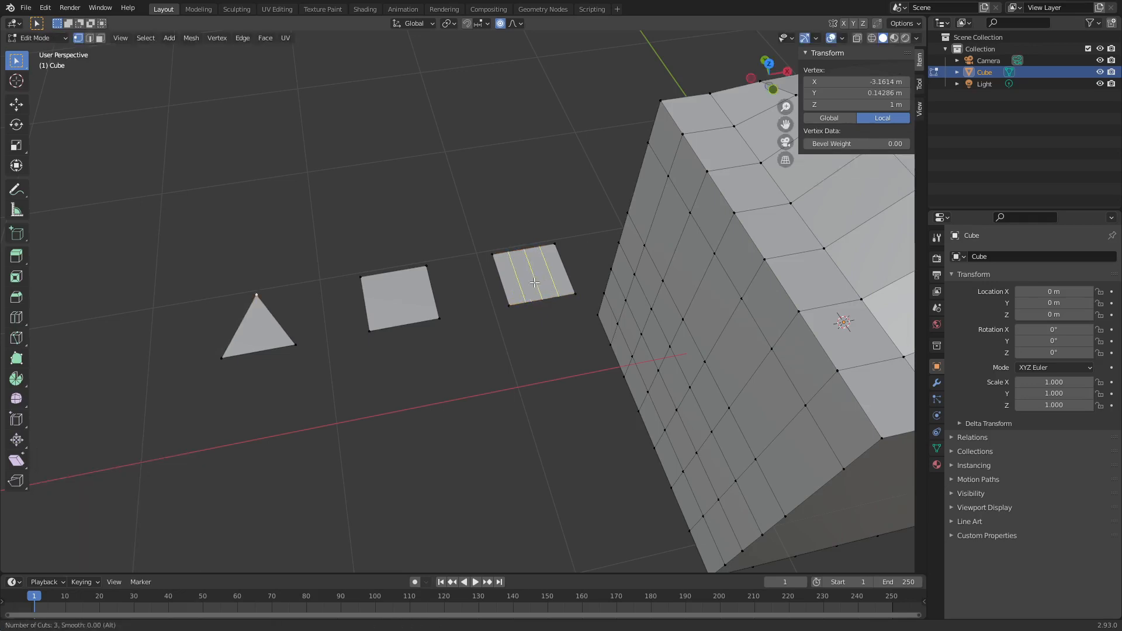
pyautogui.scroll(-2, 534, 283)
pyautogui.click(535, 283)
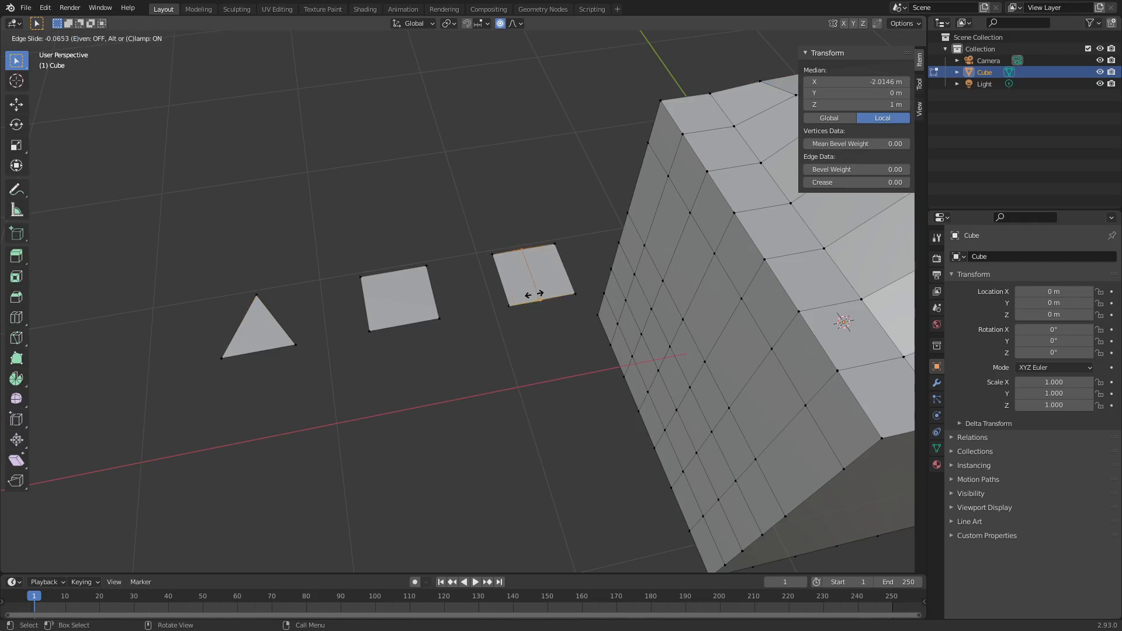
pyautogui.rightClick(533, 294)
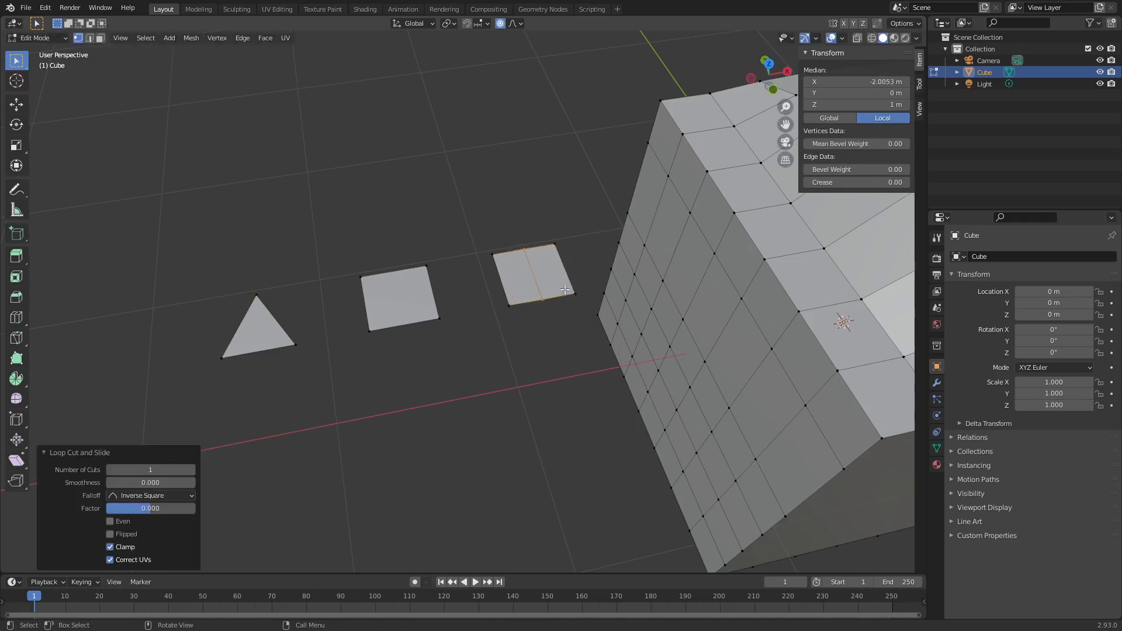
# - Scale up the new center edge with proportional editing off so both its ends extend beyond the square's outline
pyautogui.press('2')
pyautogui.press('1')
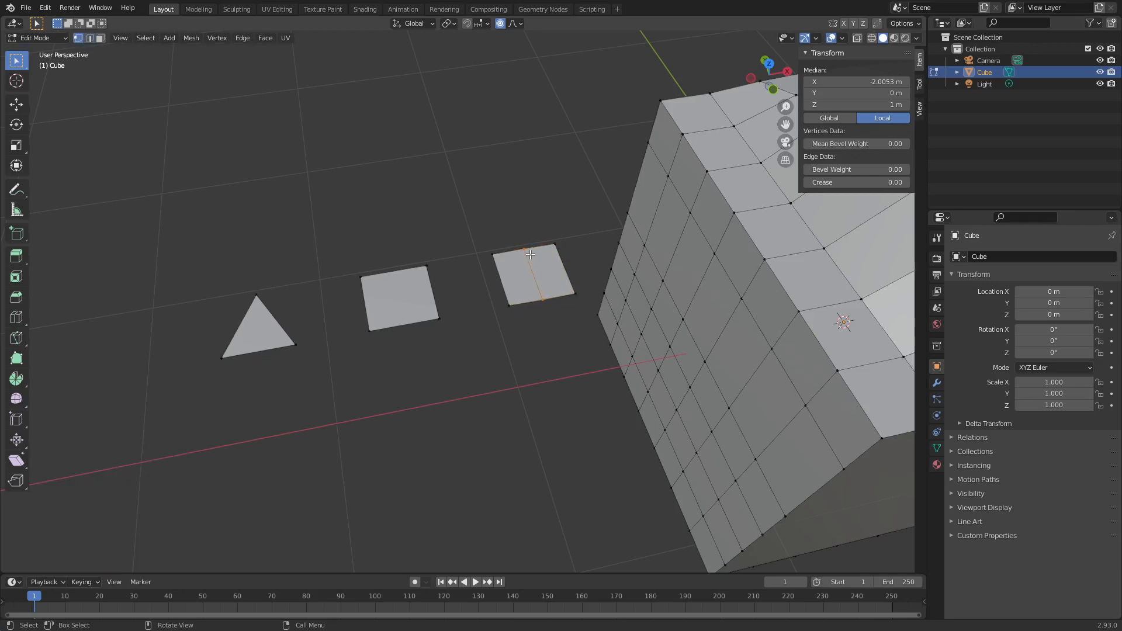
pyautogui.press('s')
pyautogui.rightClick(564, 328)
pyautogui.press('s')
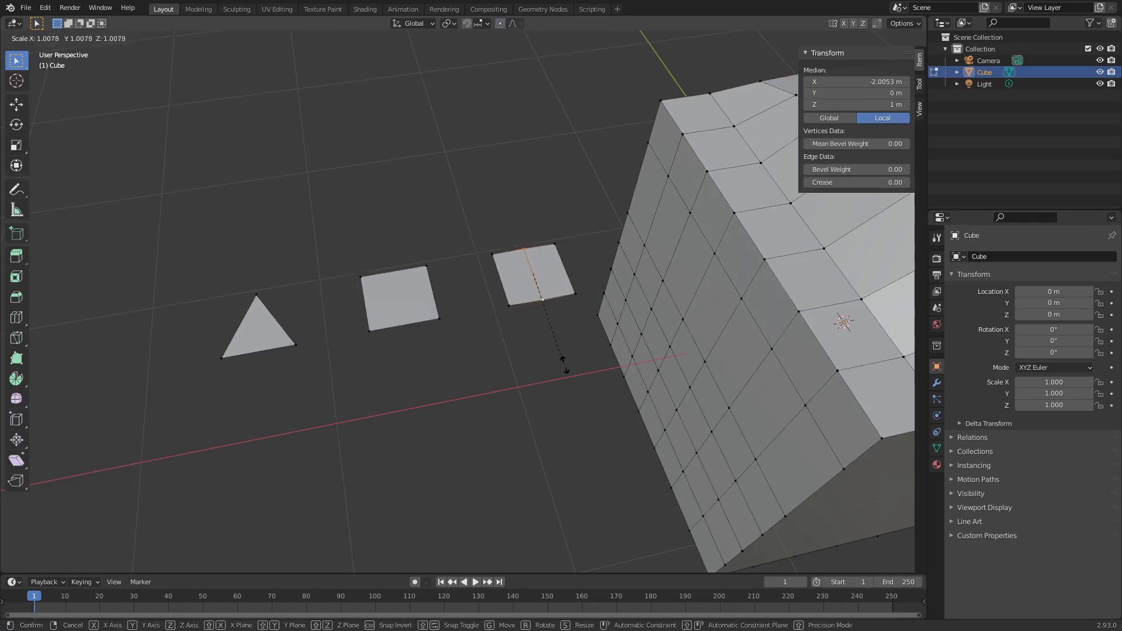
pyautogui.click(533, 273)
# - Try Dissolve Edges on the center edge of the six-cornered shape and undo it
pyautogui.press('2')
pyautogui.press('x')
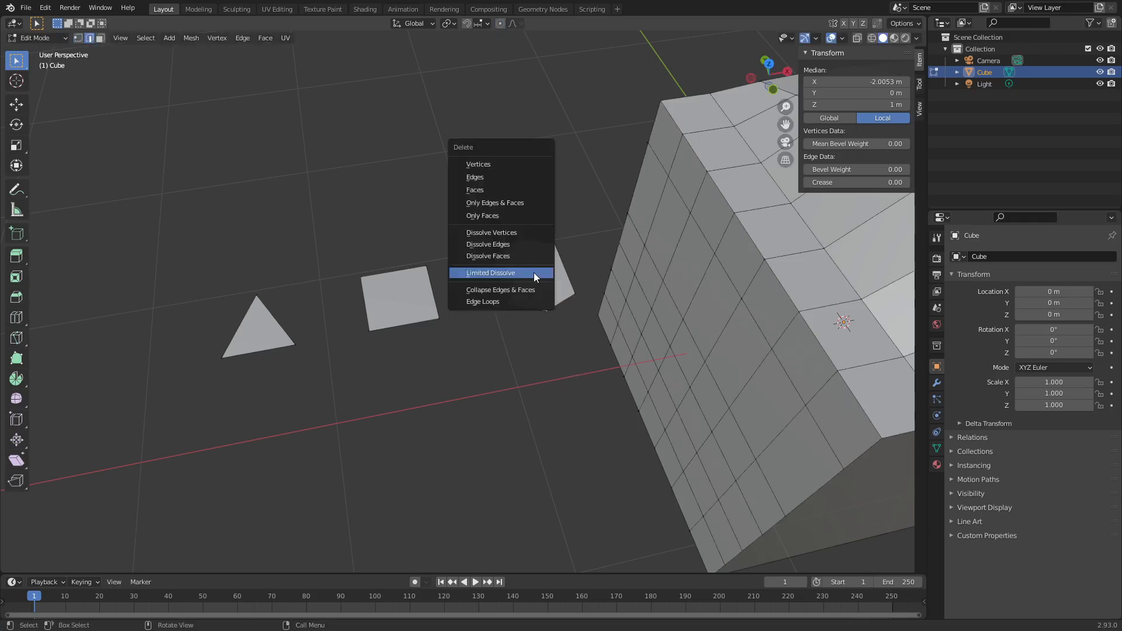
pyautogui.click(517, 248)
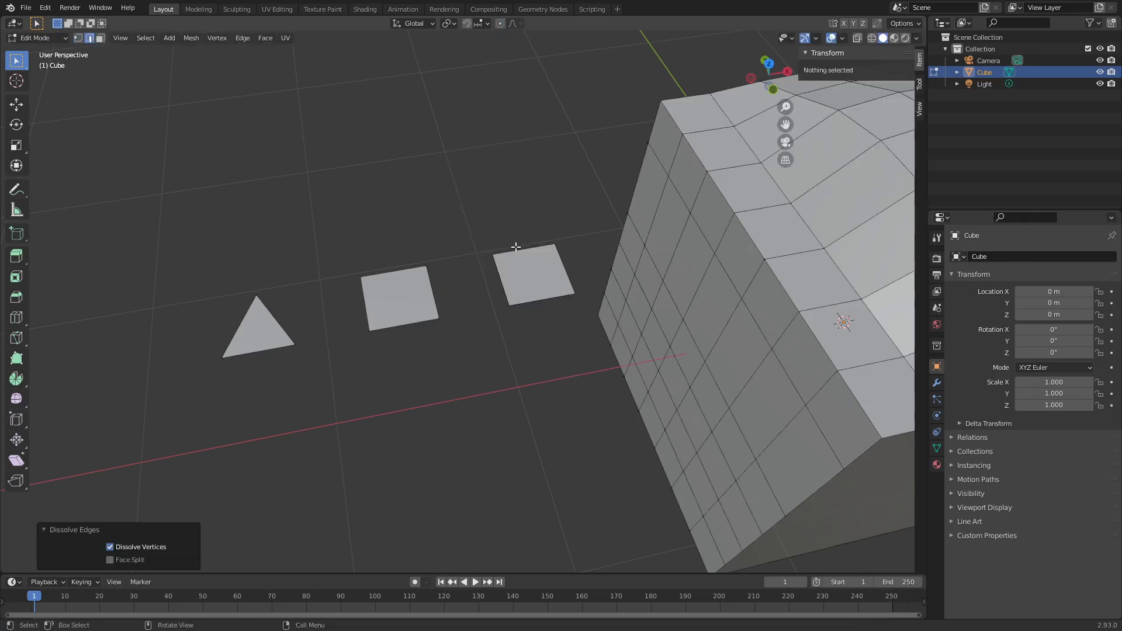
pyautogui.hotkey('ctrl', 'z')
# - Merge the two adjoining faces of the six-cornered shape into a single hexagonal face with Dissolve Faces
pyautogui.press('3')
pyautogui.click(540, 277)
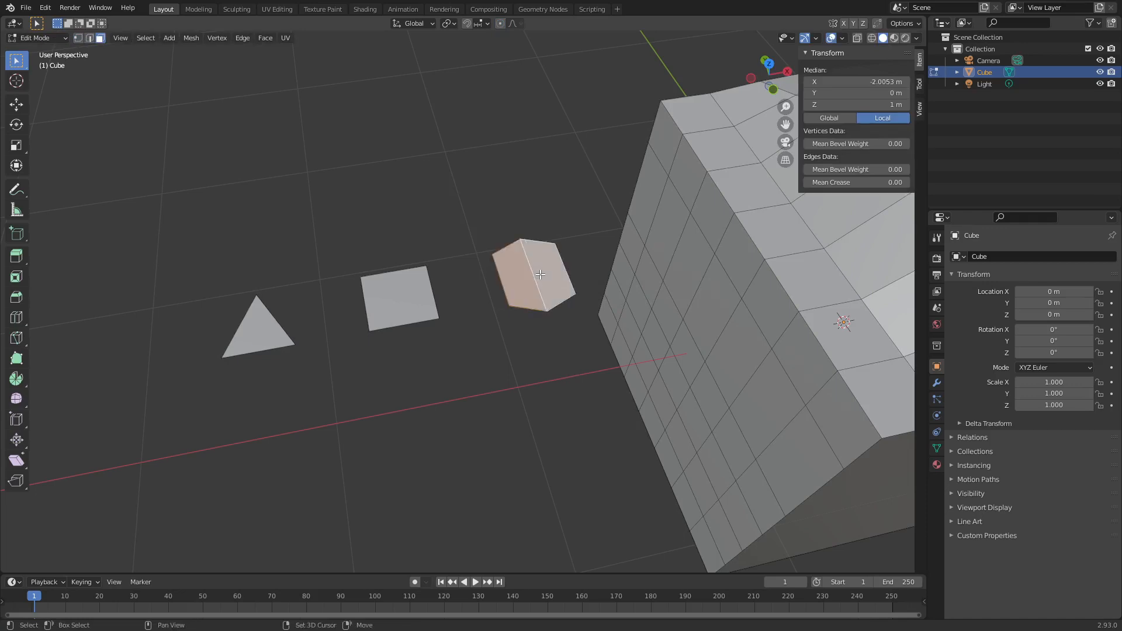
pyautogui.press('x')
pyautogui.click(534, 301)
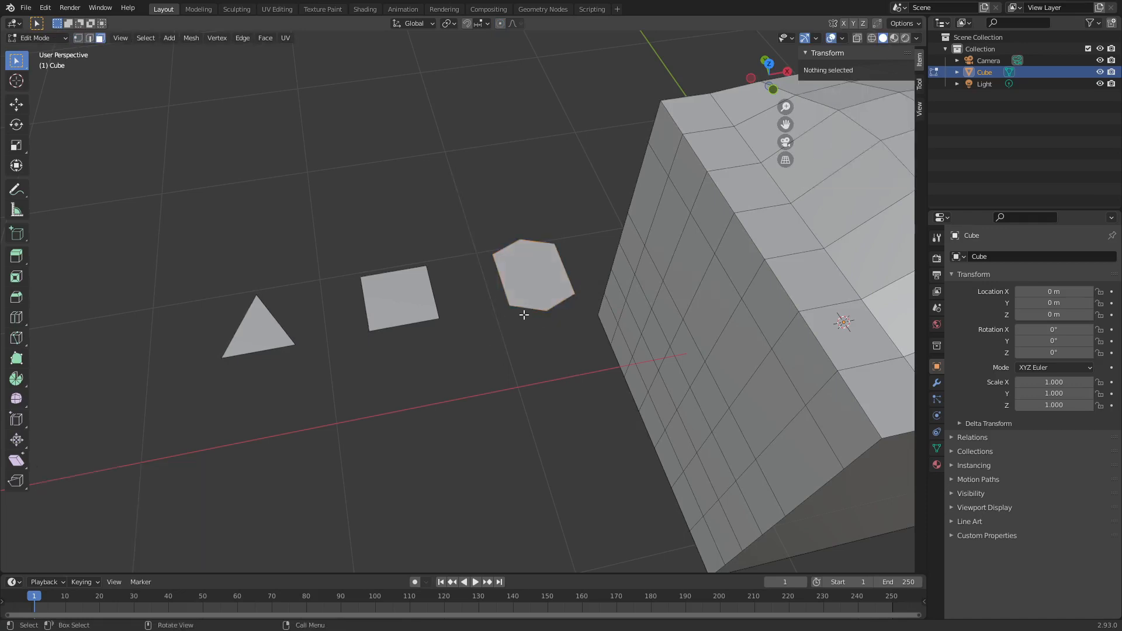
# - Select the triangle, square and hexagon faces together, examine their corner points in vertex mode, and clear the selection in face mode
pyautogui.moveTo(525, 315); pyautogui.dragTo(532, 353, button='middle')
pyautogui.press('1')
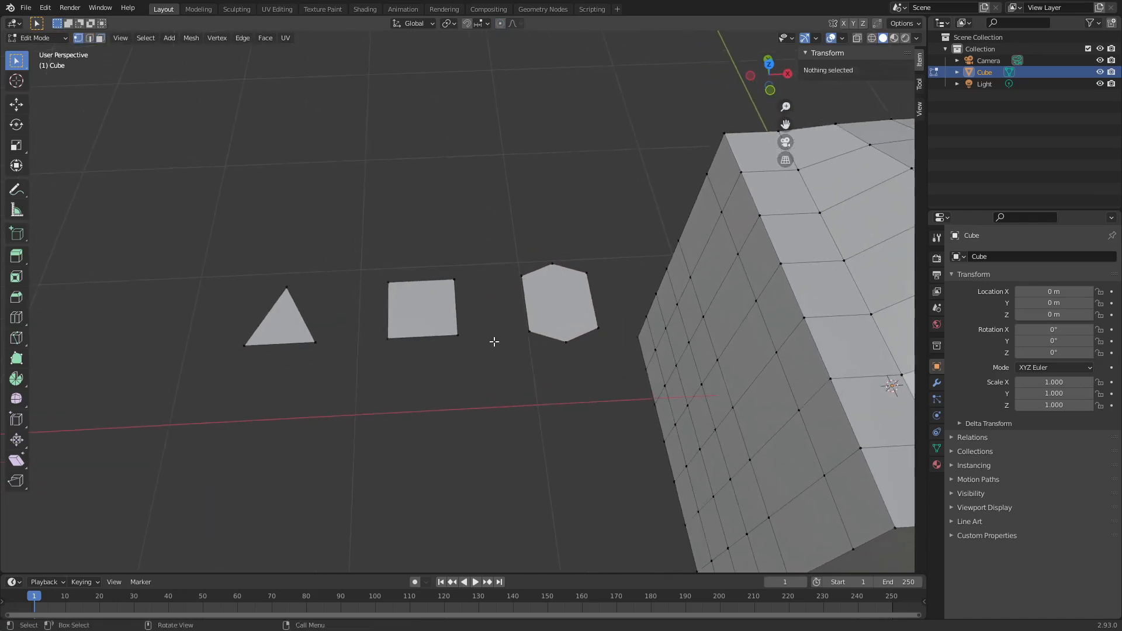
pyautogui.press('3')
pyautogui.click(289, 320)
pyautogui.keyDown('shift'); pyautogui.click(422, 309); pyautogui.keyUp('shift')
pyautogui.keyDown('shift'); pyautogui.click(546, 300); pyautogui.keyUp('shift')
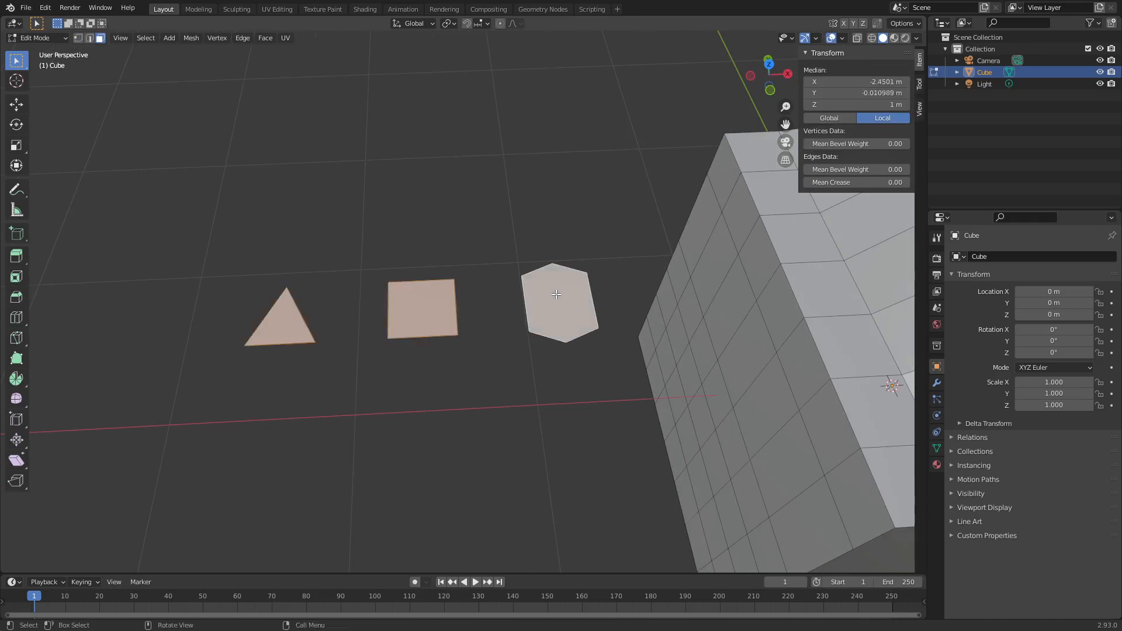
pyautogui.press('1')
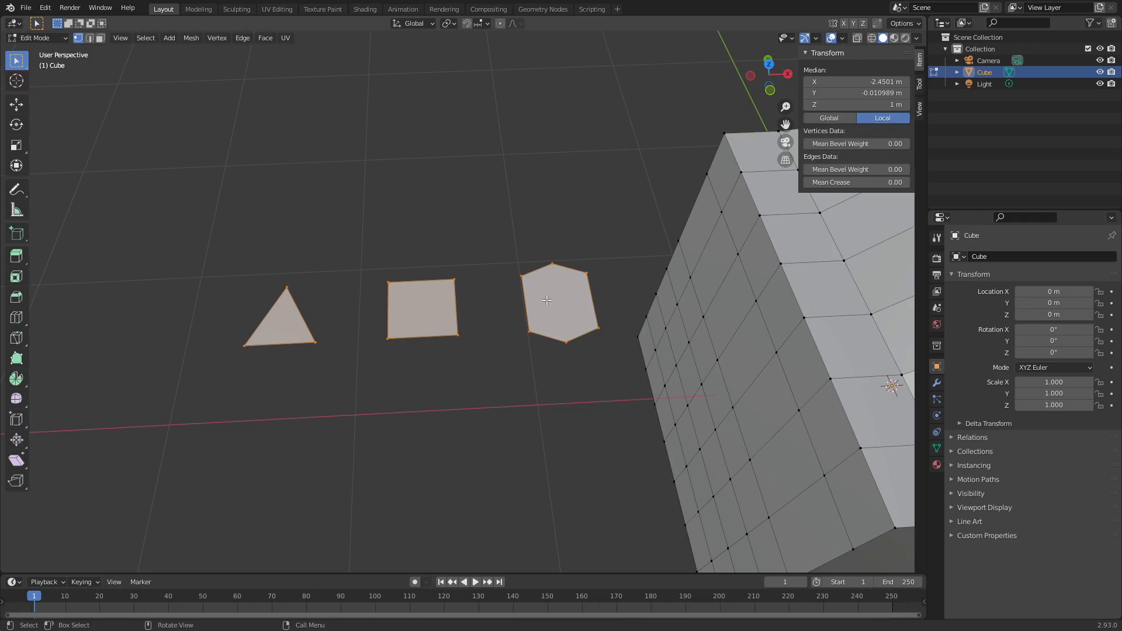
pyautogui.press('3')
pyautogui.hotkey('alt', 'a')
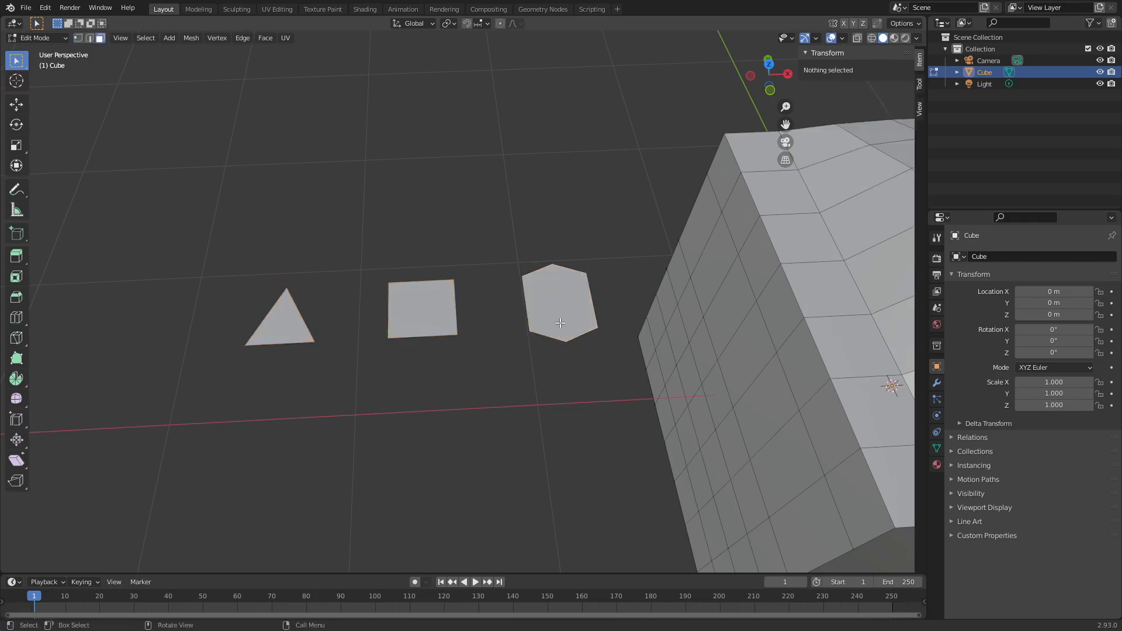
# - Select the hexagon, triangle and square faces one at a time to compare the face types
pyautogui.click(560, 323)
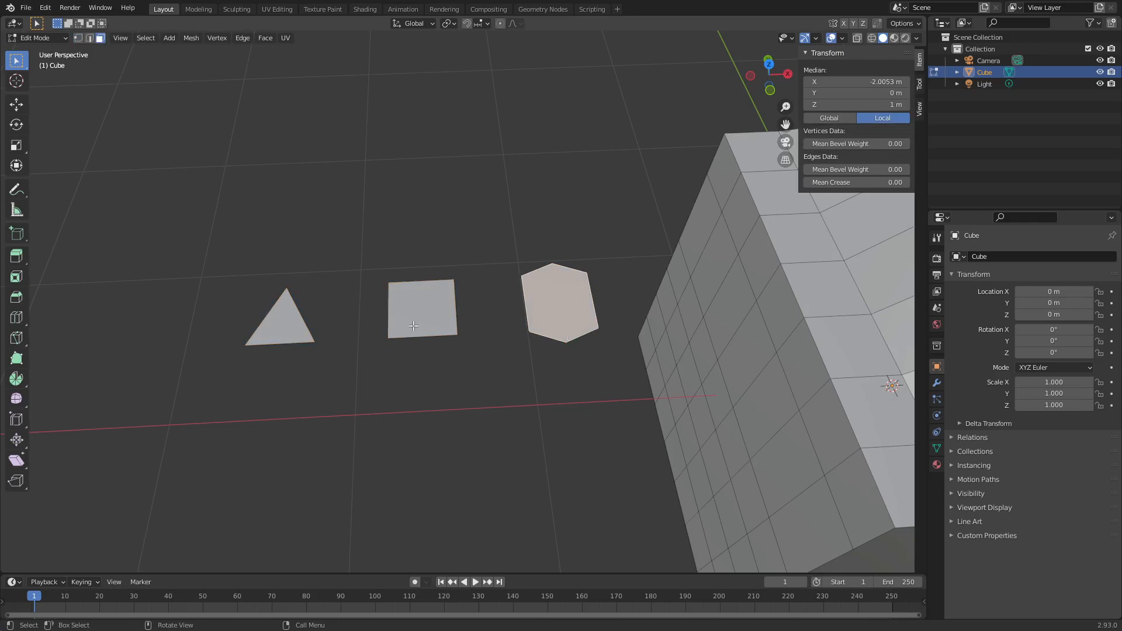
pyautogui.click(287, 324)
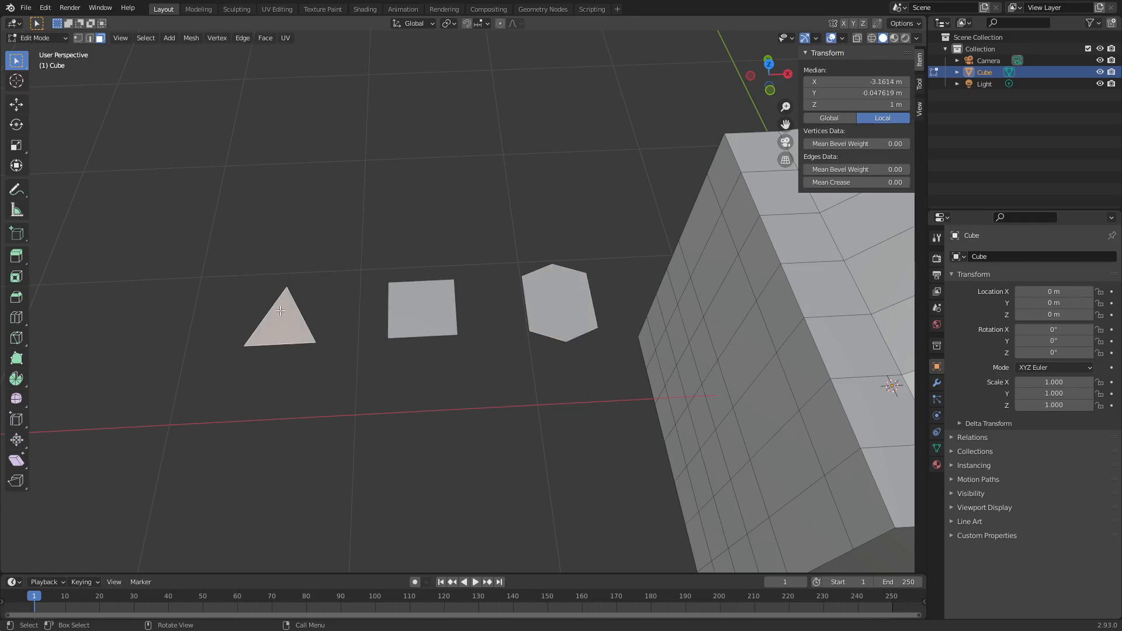
pyautogui.click(413, 312)
# - Try moving the square, triangle and hexagon faces freely, one after another
pyautogui.moveTo(638, 380); pyautogui.dragTo(640, 357, button='middle')
pyautogui.press('g')
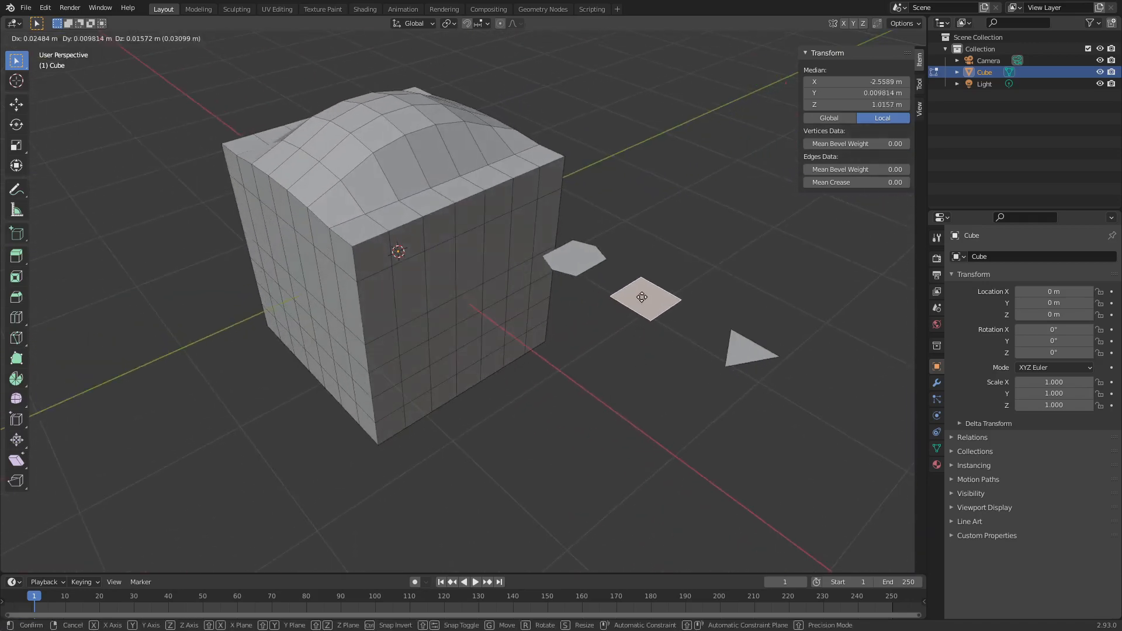
pyautogui.press('Escape')
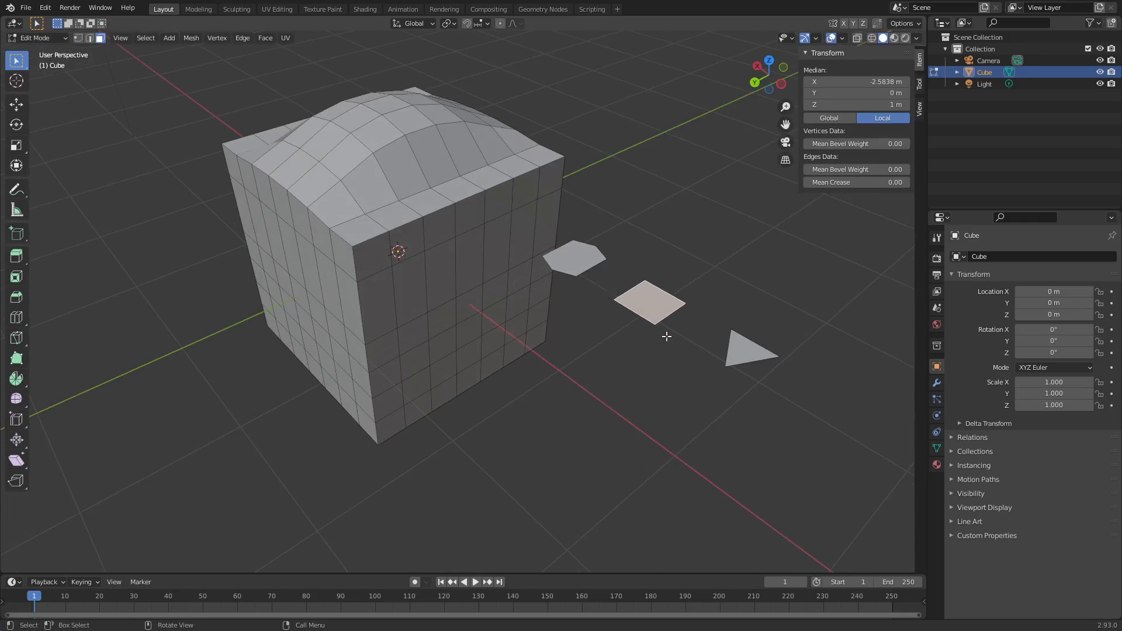
pyautogui.click(741, 349)
pyautogui.press('g')
pyautogui.press('Escape')
pyautogui.click(601, 268)
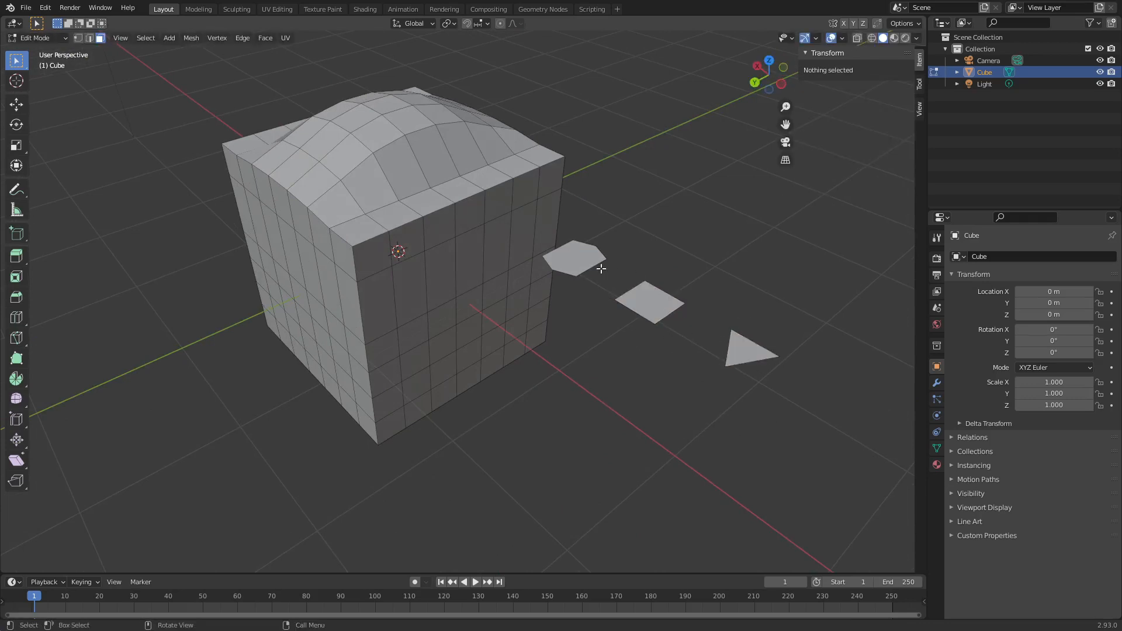
pyautogui.click(584, 260)
pyautogui.press('g')
pyautogui.press('Escape')
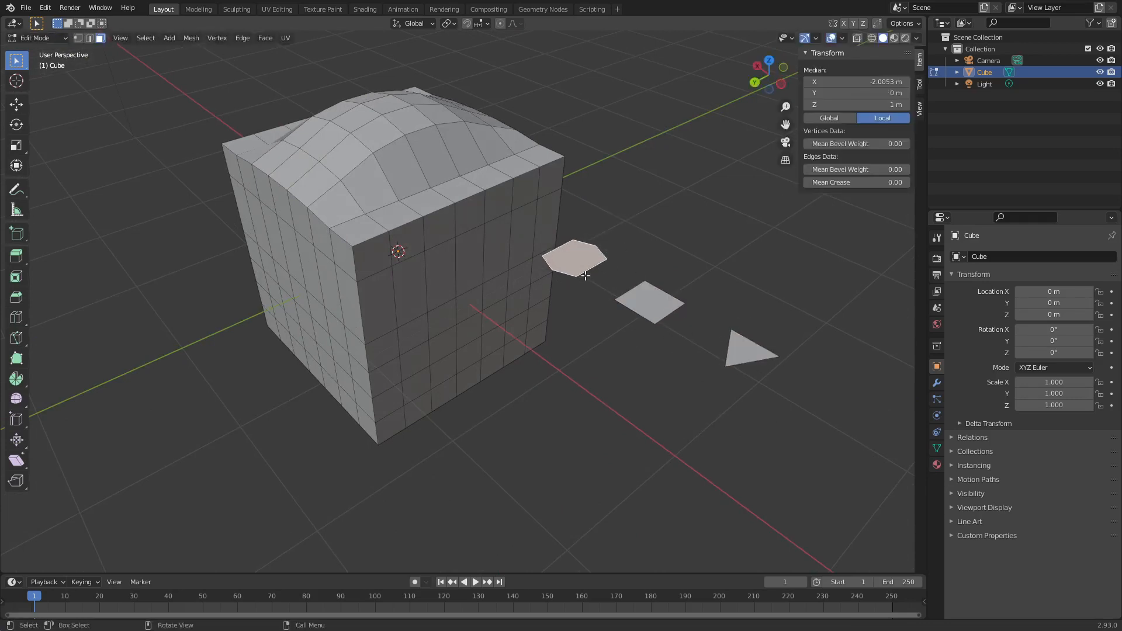
# - Select the horizontal face loop around the middle of the cube and inspect it from several sides
pyautogui.moveTo(513, 345); pyautogui.dragTo(582, 376, button='middle')
pyautogui.click(461, 387)
pyautogui.keyDown('alt'); pyautogui.click(459, 387); pyautogui.keyUp('alt')
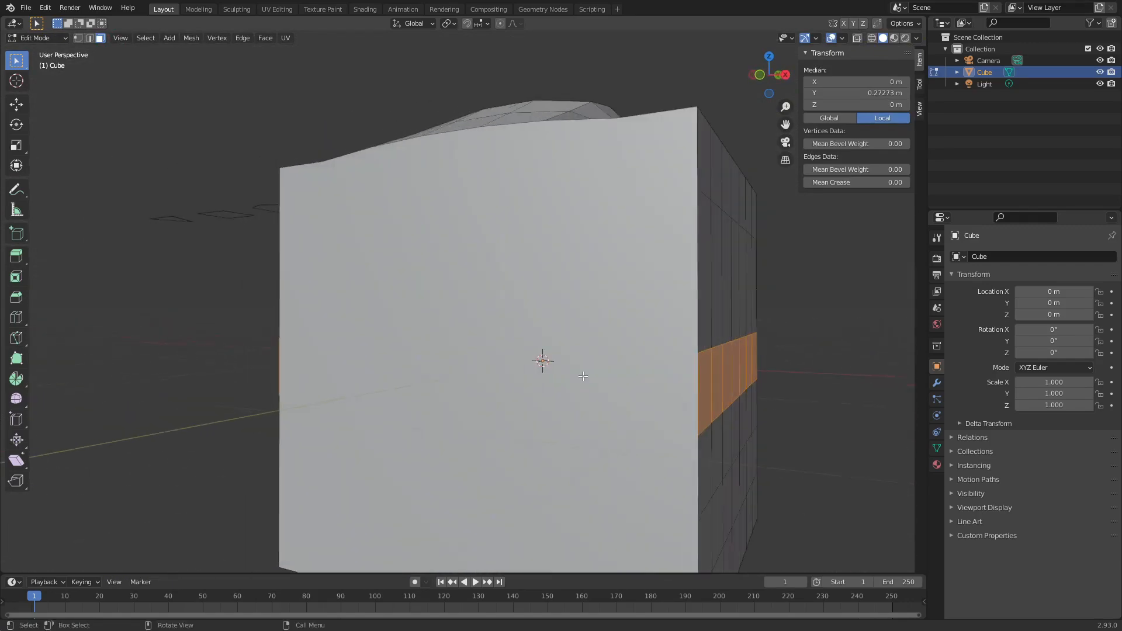
pyautogui.moveTo(683, 396); pyautogui.dragTo(494, 413, button='middle')
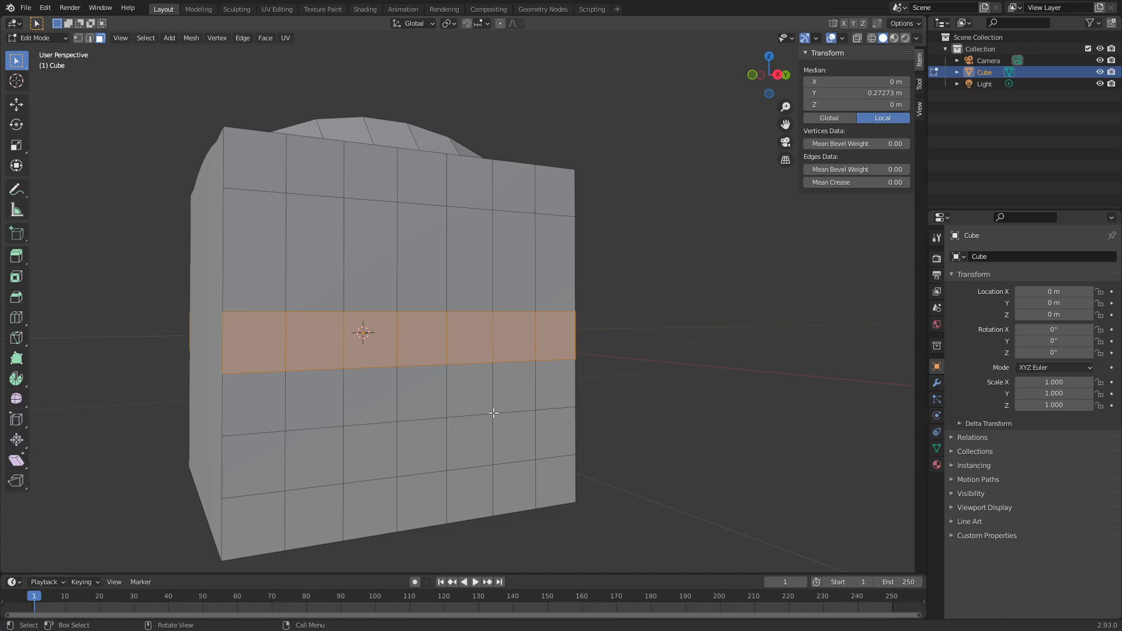
pyautogui.moveTo(681, 384); pyautogui.dragTo(581, 393, button='middle')
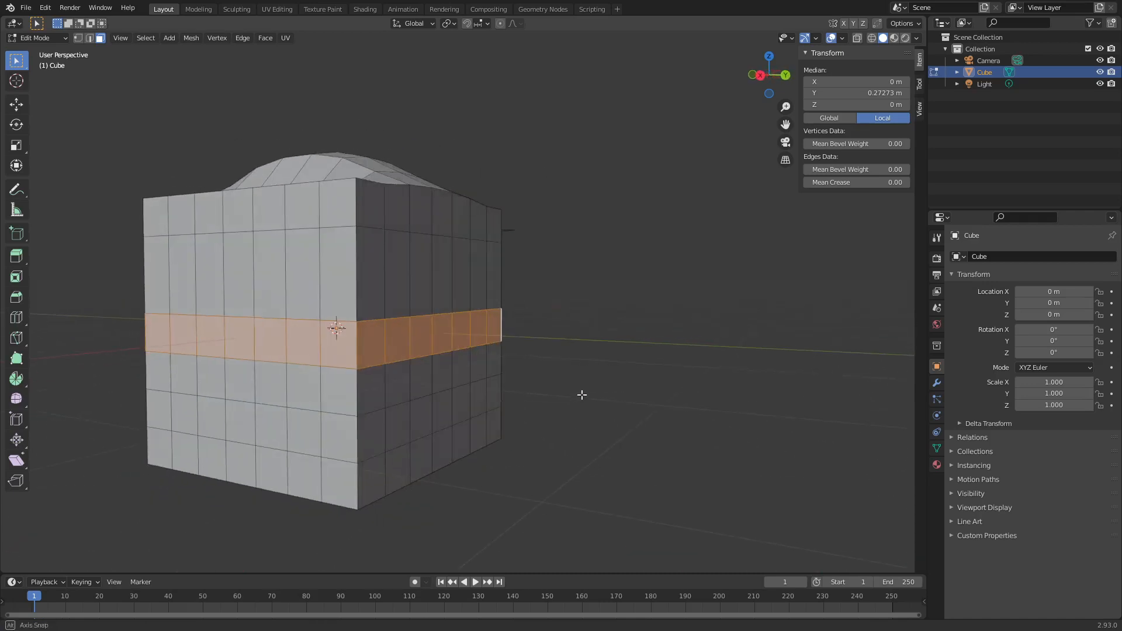
pyautogui.moveTo(499, 393); pyautogui.dragTo(451, 408, button='middle')
# - Switch to vertex selection and select the vertex on the face loop's upper edge, one column in from the cube's corner
pyautogui.press('1')
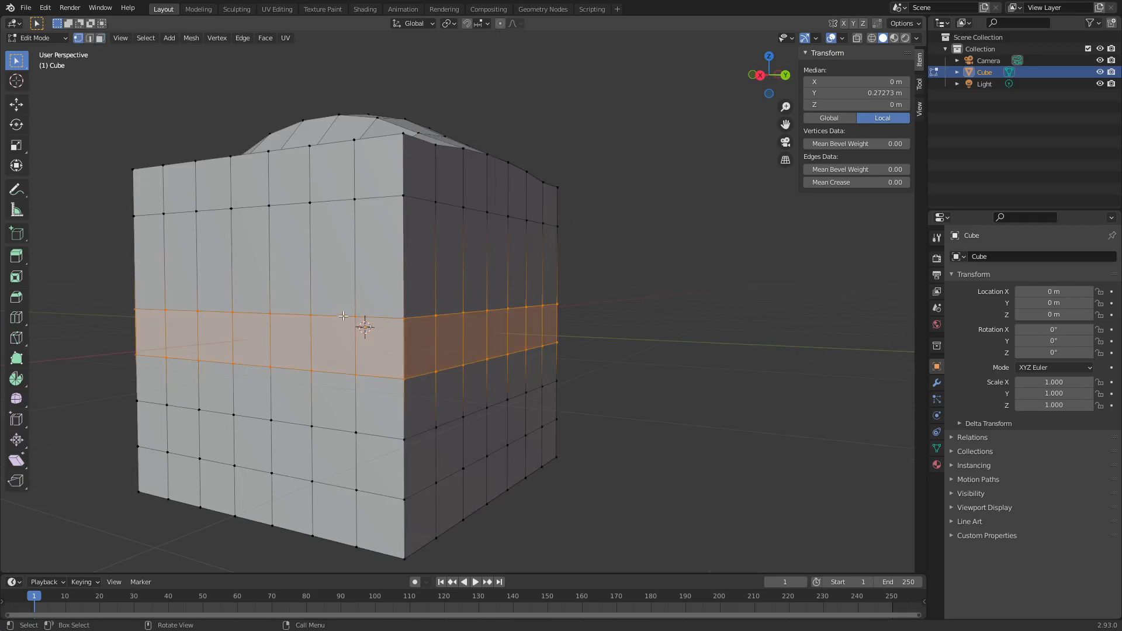
pyautogui.click(349, 314)
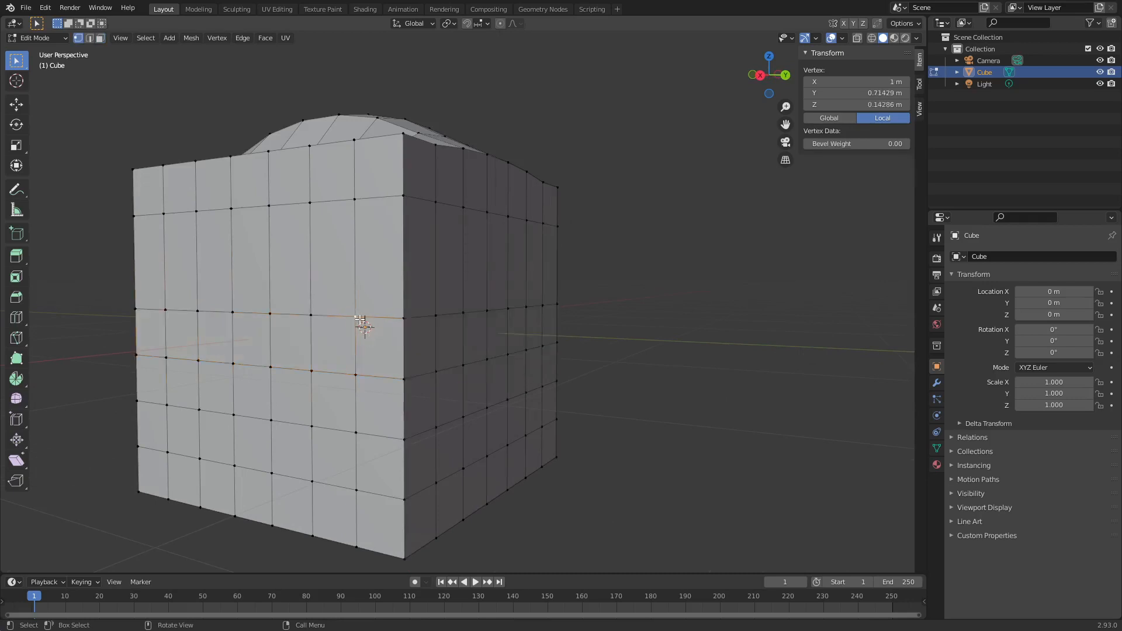
pyautogui.hotkey('shift', 'v')
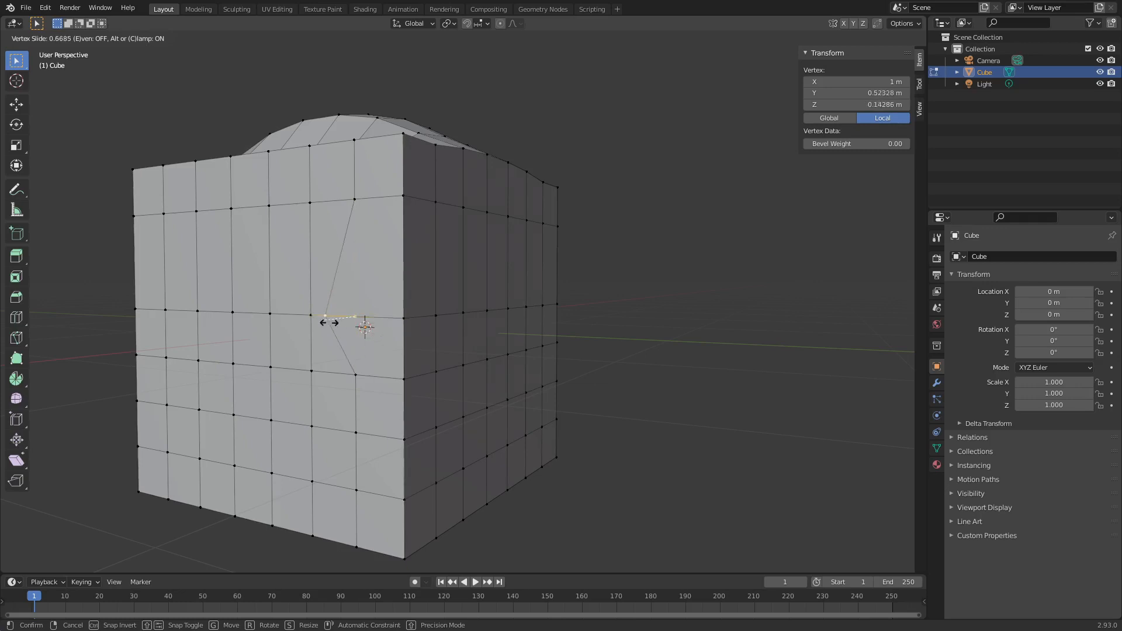
pyautogui.rightClick(364, 327)
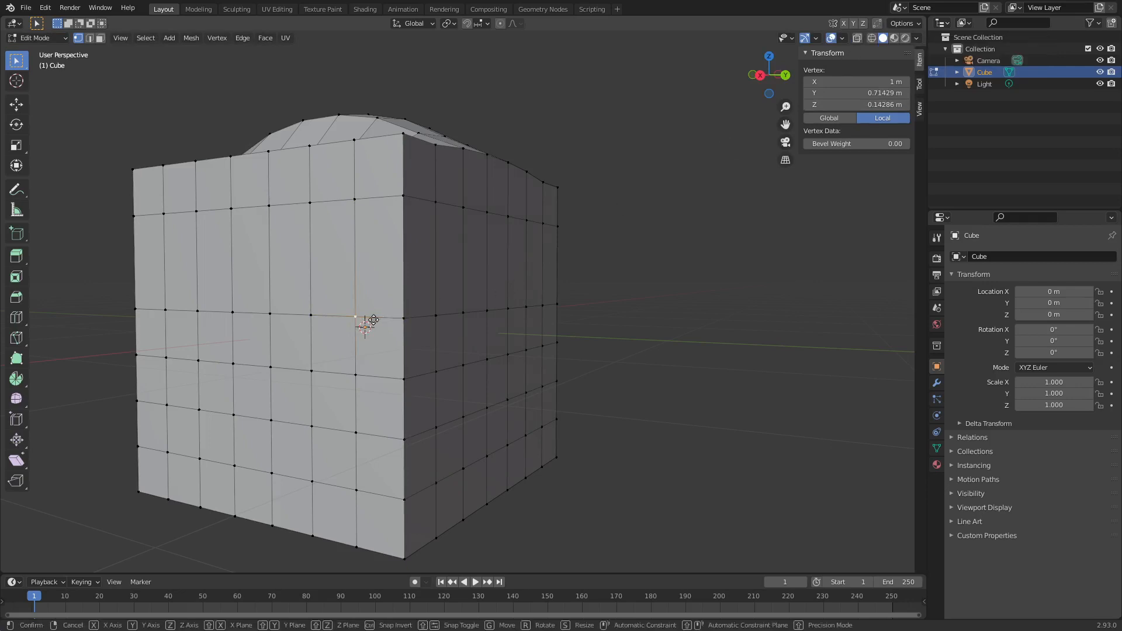
# - Slide the selected vertex fully down its edge onto the vertex below and test moving it
pyautogui.hotkey('shift', 'v')
pyautogui.click(377, 395)
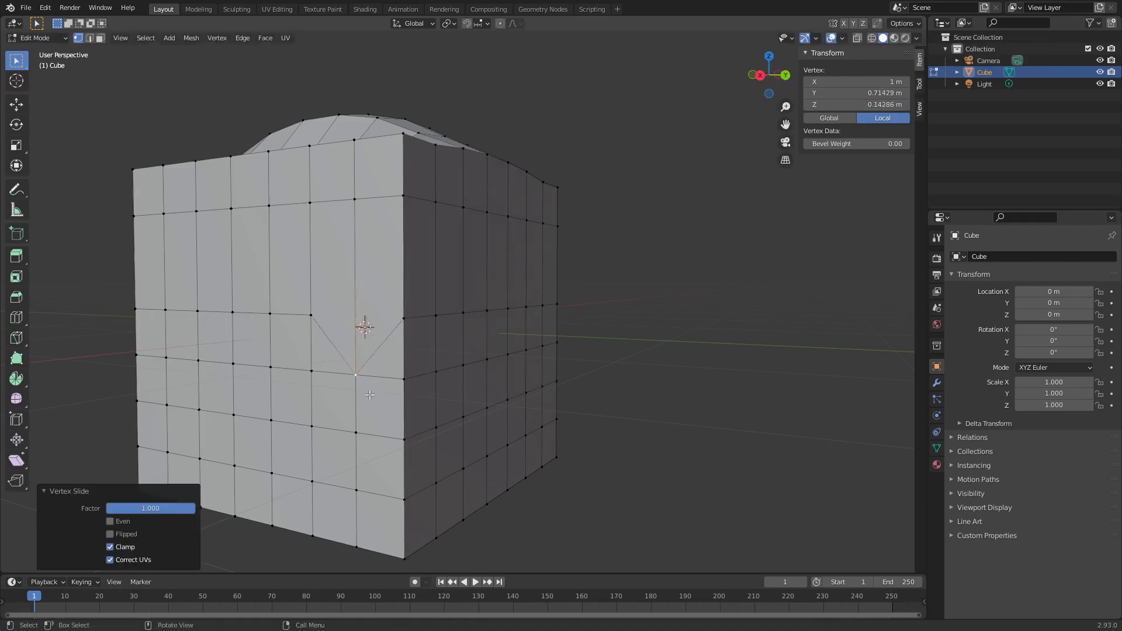
pyautogui.click(369, 396)
pyautogui.click(320, 382)
pyautogui.click(353, 381)
pyautogui.press('g')
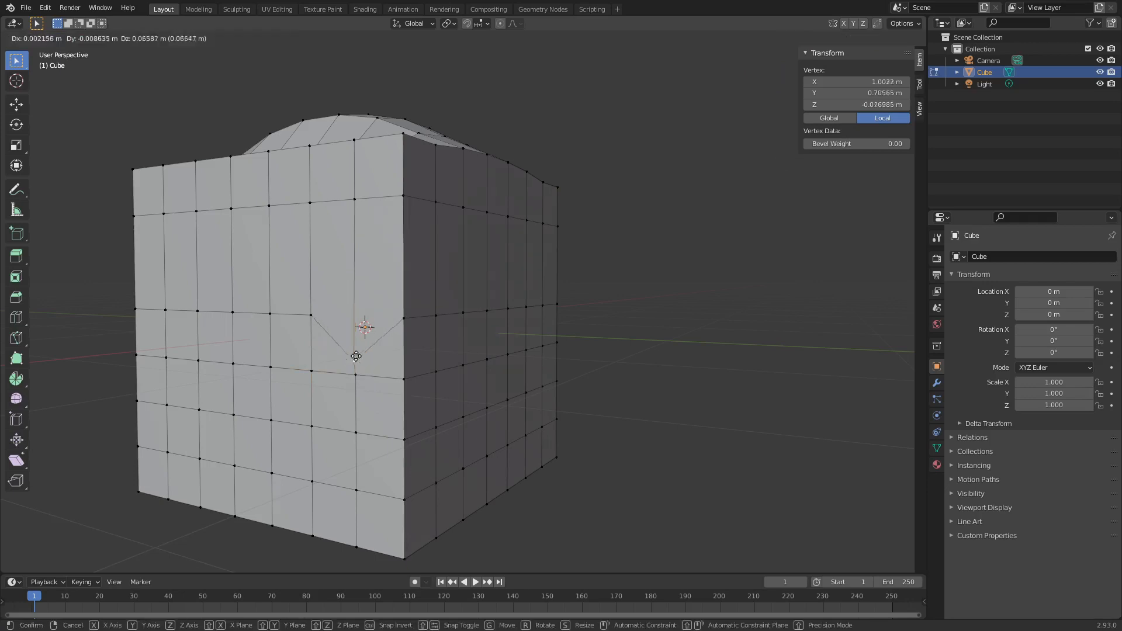
pyautogui.rightClick(355, 365)
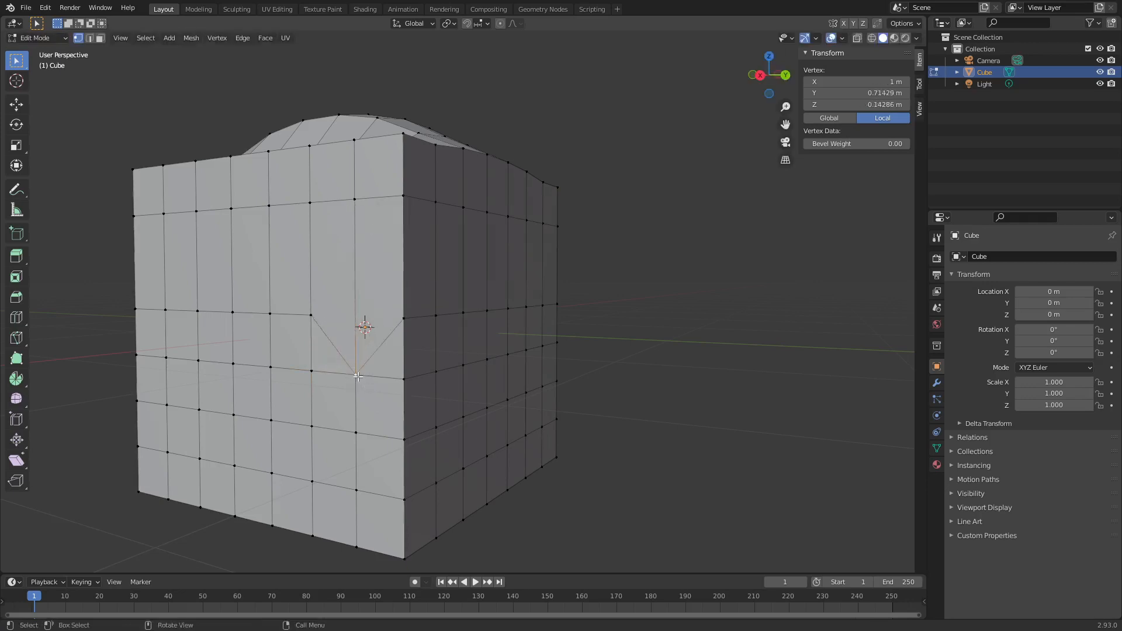
# - Merge all vertices of the cube by a distance of 0.0001 m and test moving the merged vertex
pyautogui.press('a')
pyautogui.press('m')
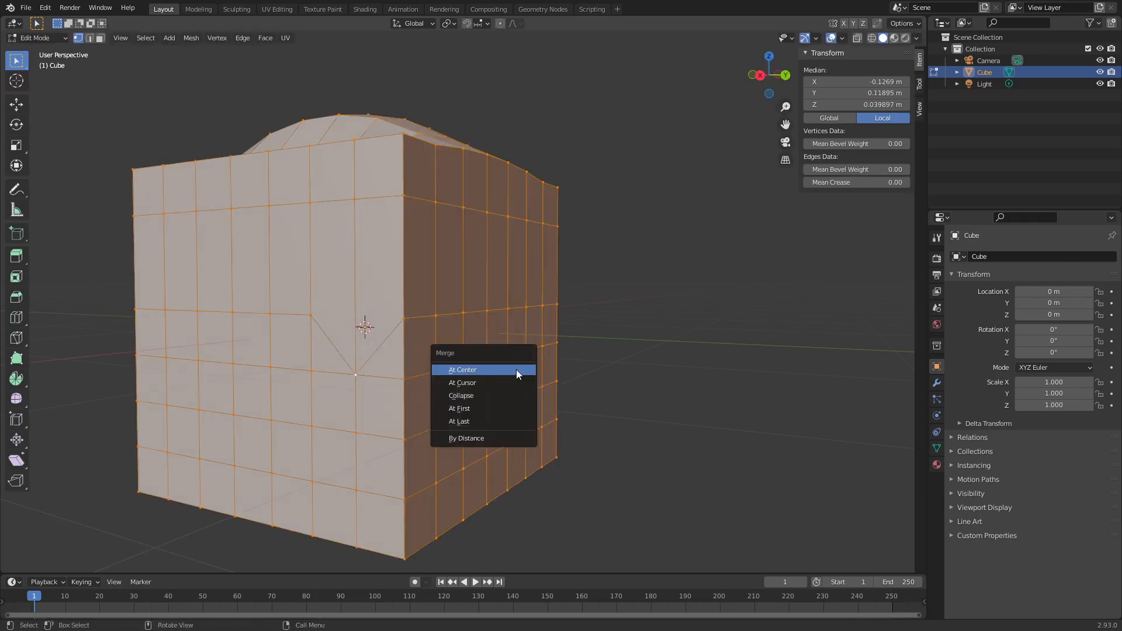
pyautogui.click(504, 438)
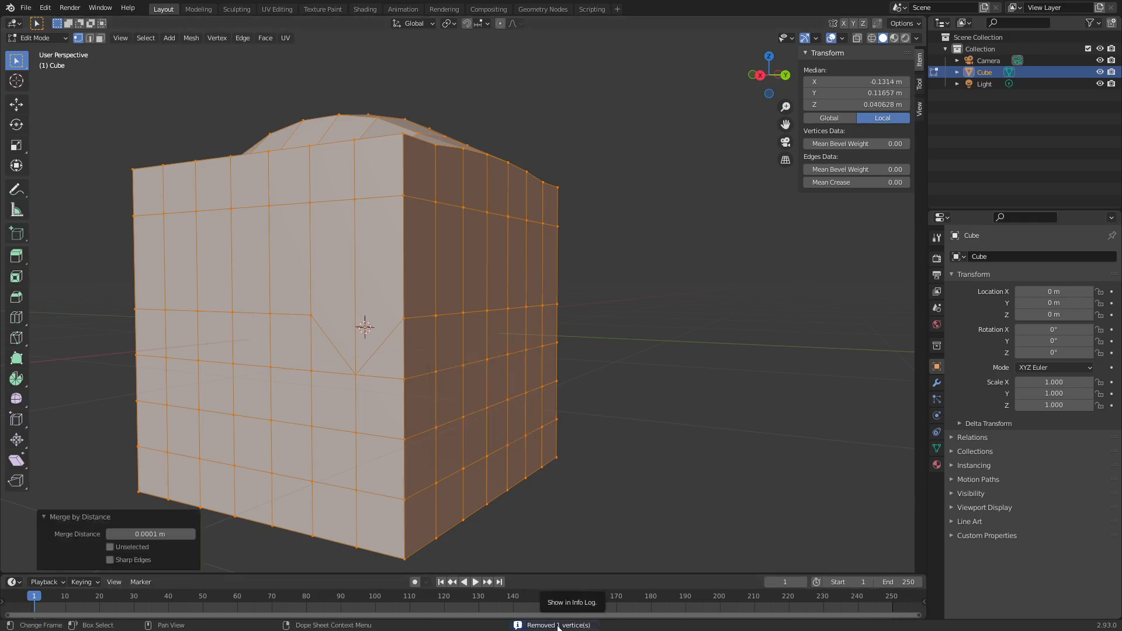
pyautogui.click(361, 372)
pyautogui.press('g')
pyautogui.rightClick(371, 313)
# - Undo the merge by distance and the vertex slide
pyautogui.hotkey('ctrl', 'z')
pyautogui.hotkey('ctrl', 'z')
pyautogui.hotkey('ctrl', 'z')
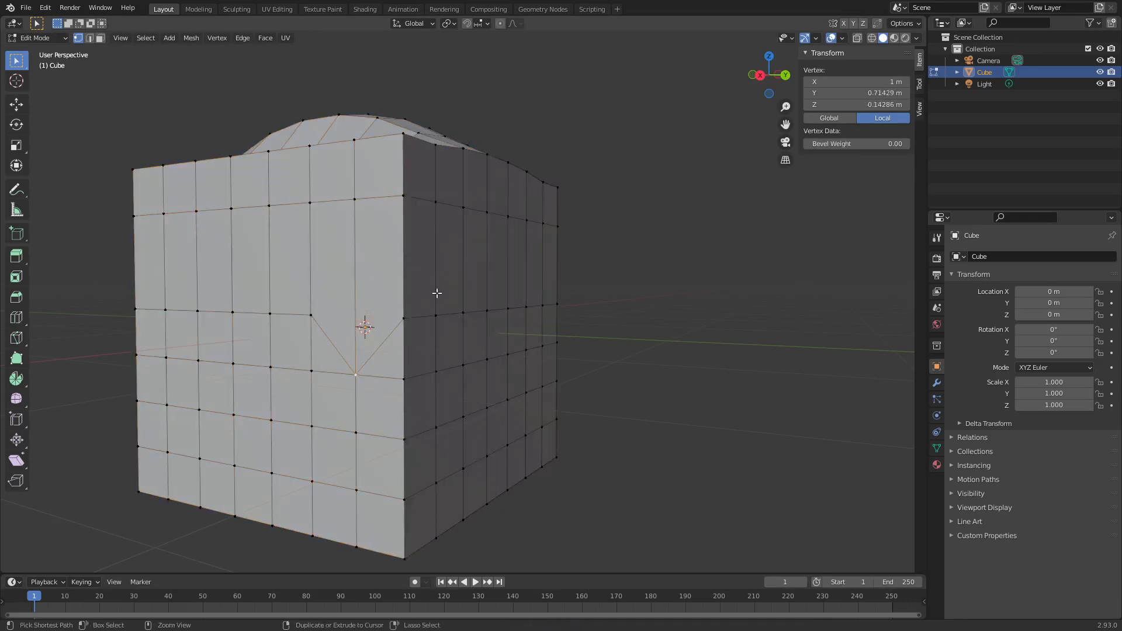
pyautogui.hotkey('ctrl', 'z')
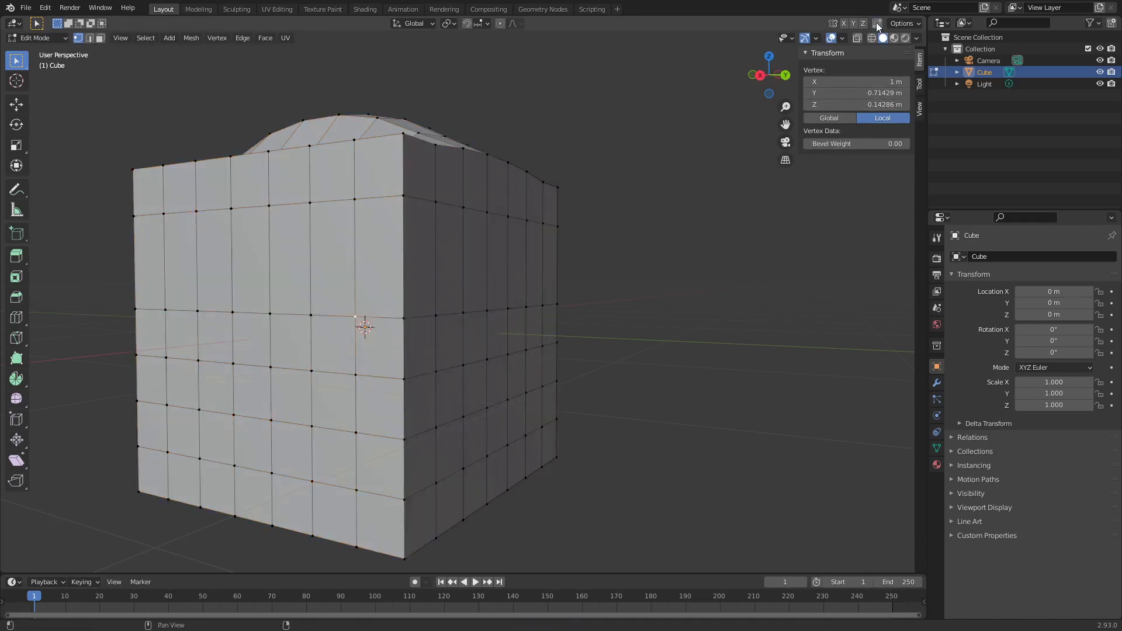
# - Enable Auto Merge for mesh editing with a threshold of 0.001 m
pyautogui.click(903, 22)
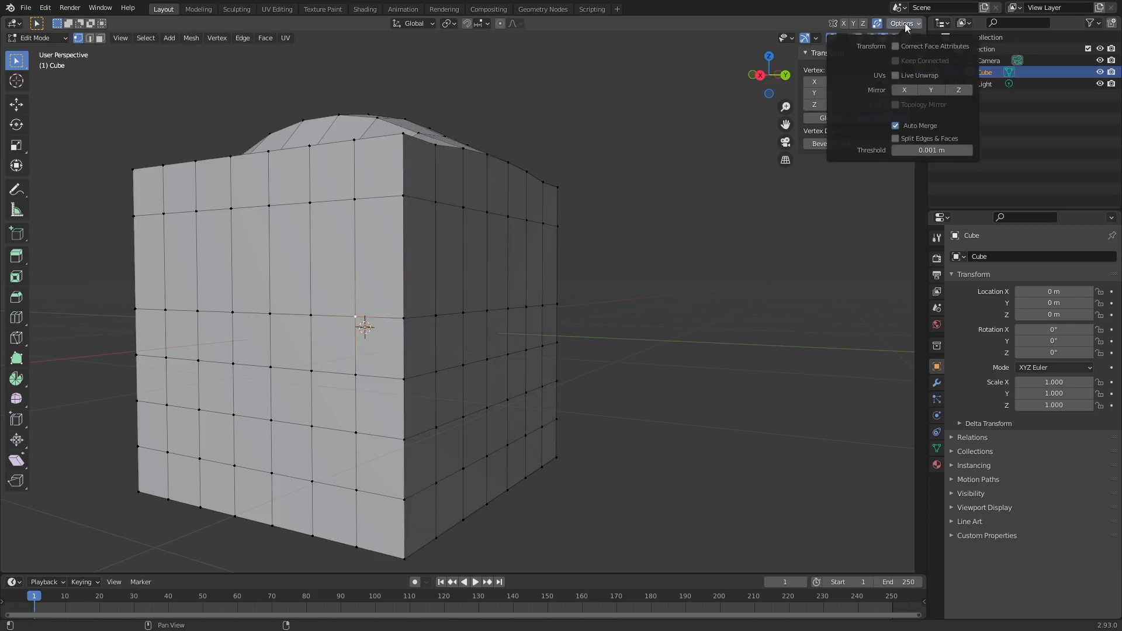
pyautogui.click(930, 151)
pyautogui.click(911, 150)
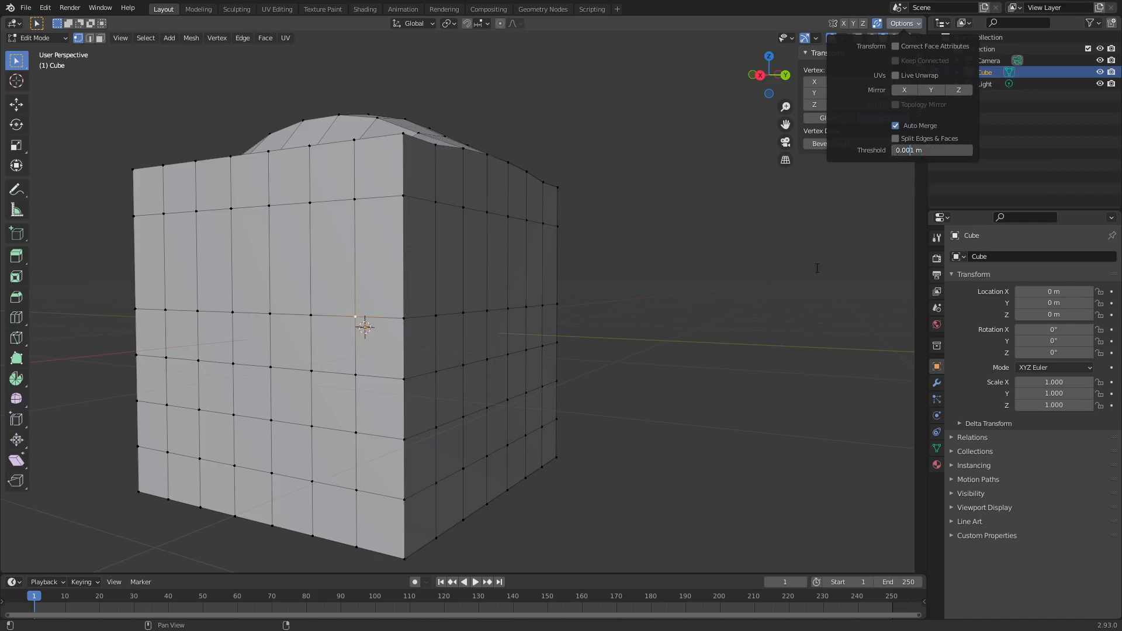
pyautogui.press('Return')
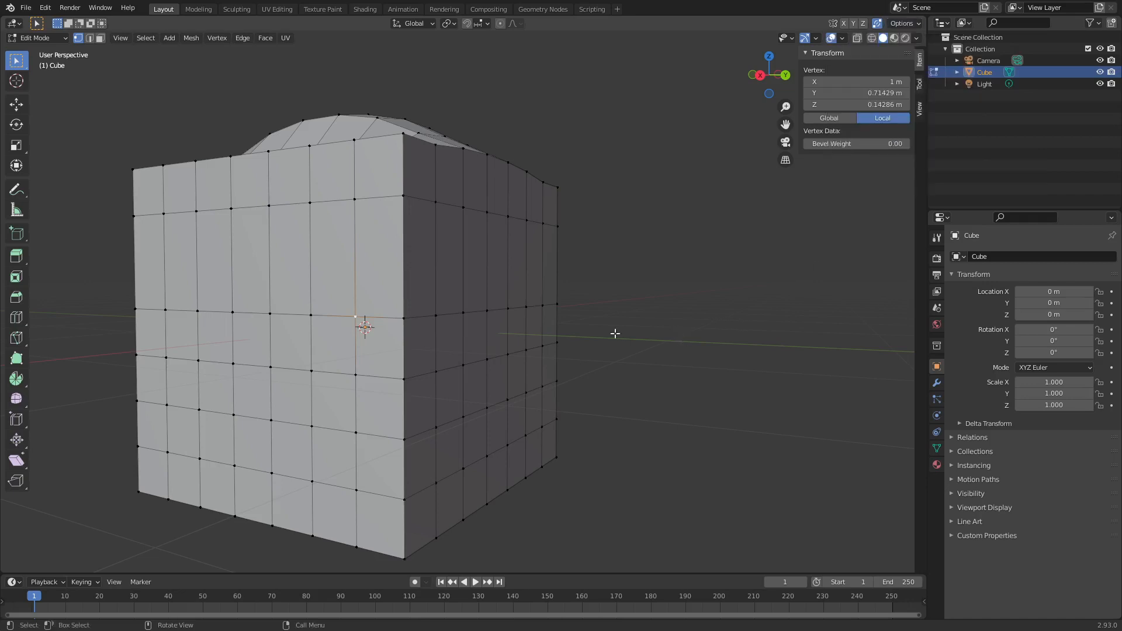
# - Slide the selected vertex fully down its edge so it merges with the vertex below, and test moving it
pyautogui.hotkey('shift', 'v')
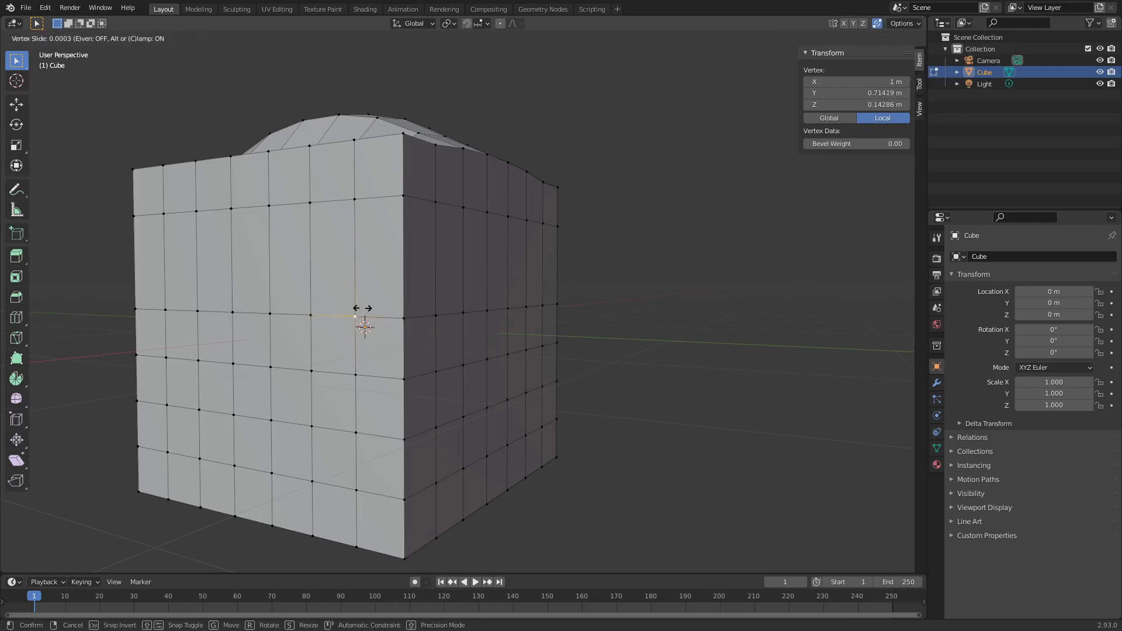
pyautogui.click(374, 390)
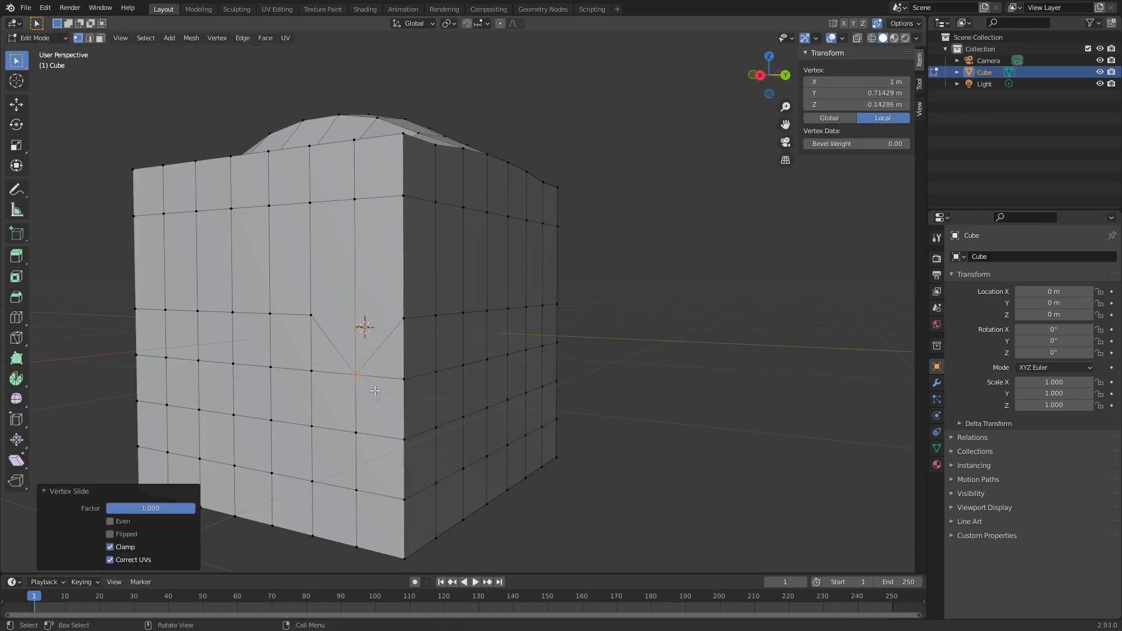
pyautogui.press('g')
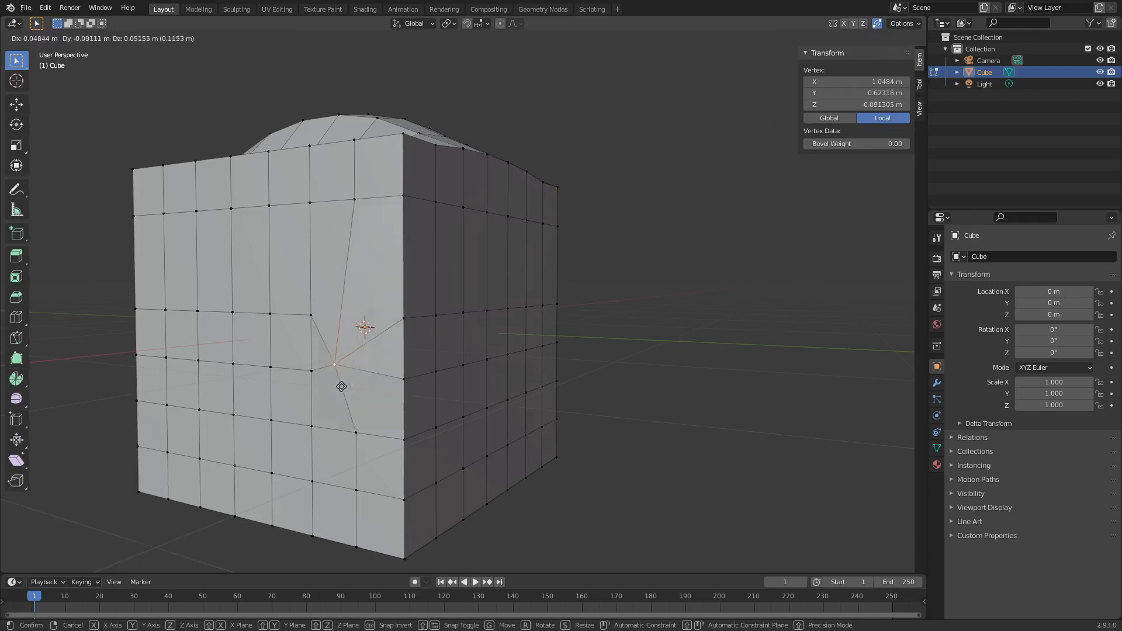
pyautogui.press('Escape')
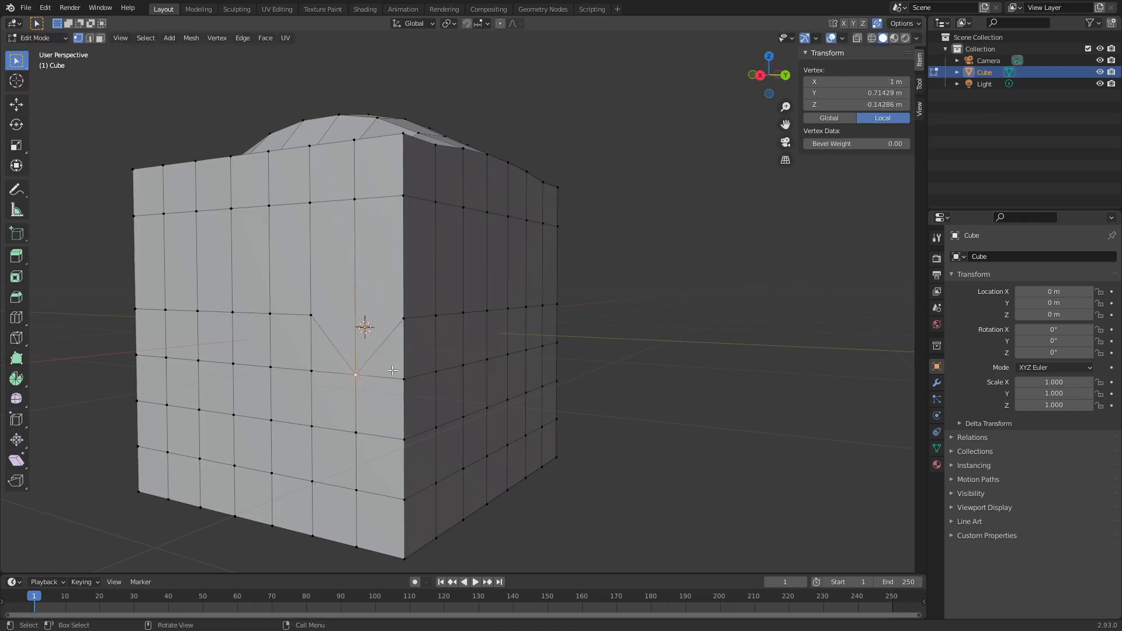
# - Switch to face selection, select the horizontal face loop beside the merged vertex and examine where it stops around the cube
pyautogui.press('3')
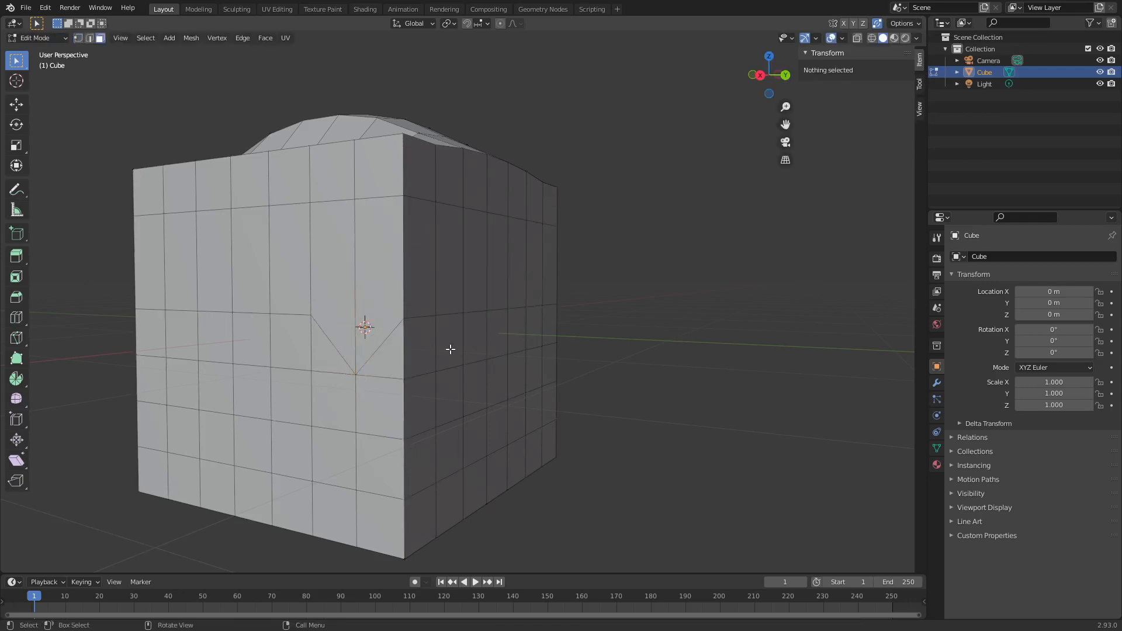
pyautogui.keyDown('alt'); pyautogui.click(471, 341); pyautogui.keyUp('alt')
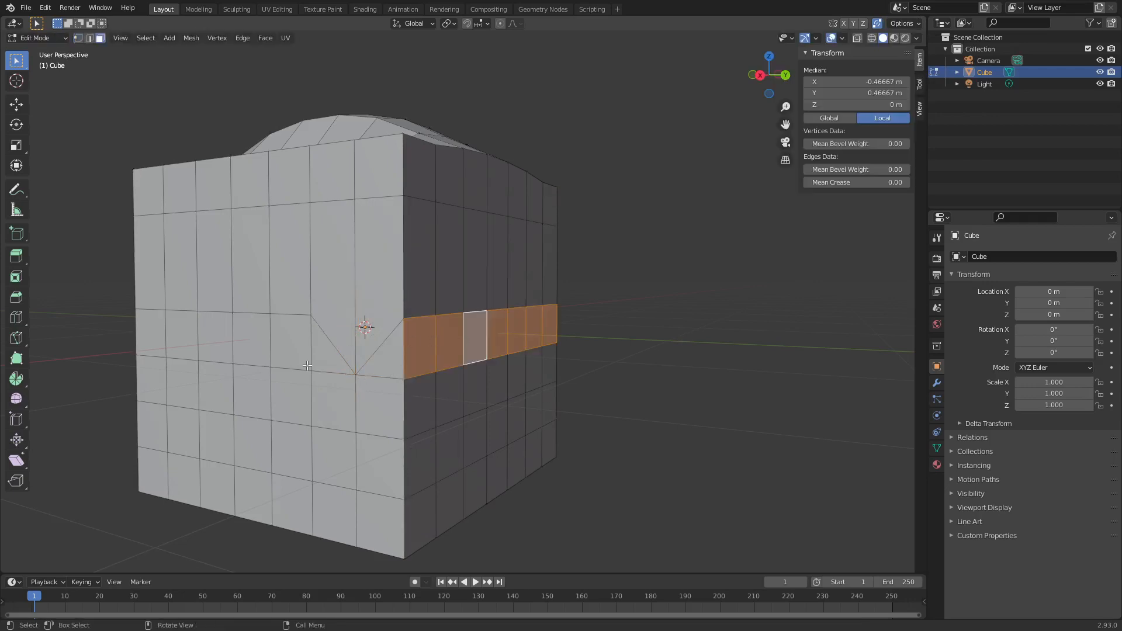
pyautogui.moveTo(308, 366); pyautogui.dragTo(463, 390, button='middle')
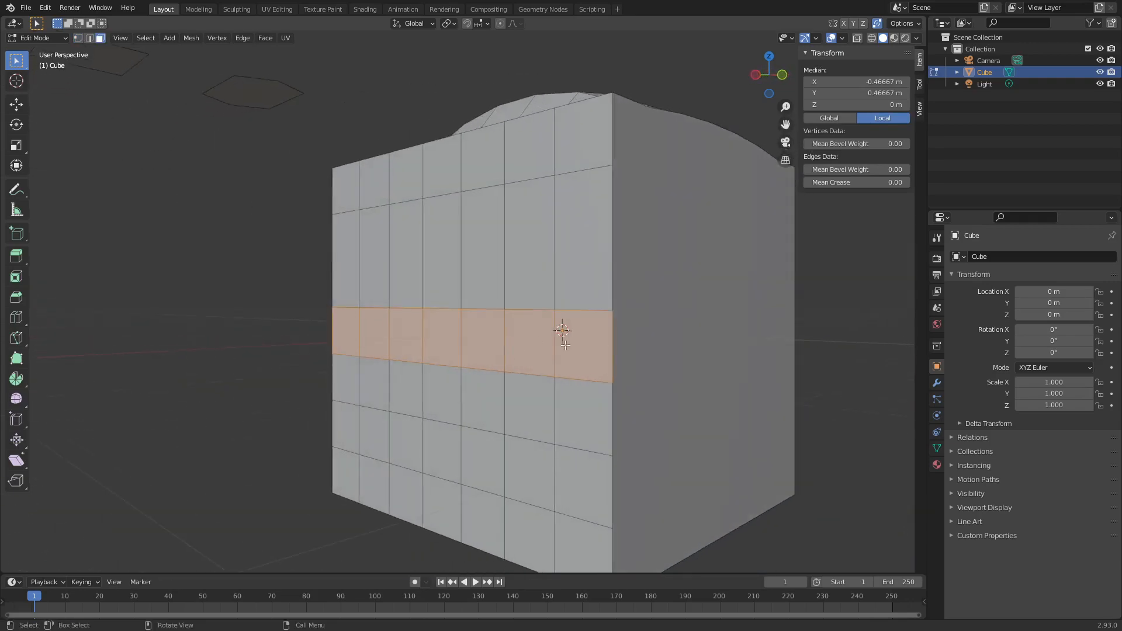
pyautogui.moveTo(599, 348); pyautogui.dragTo(378, 346, button='middle')
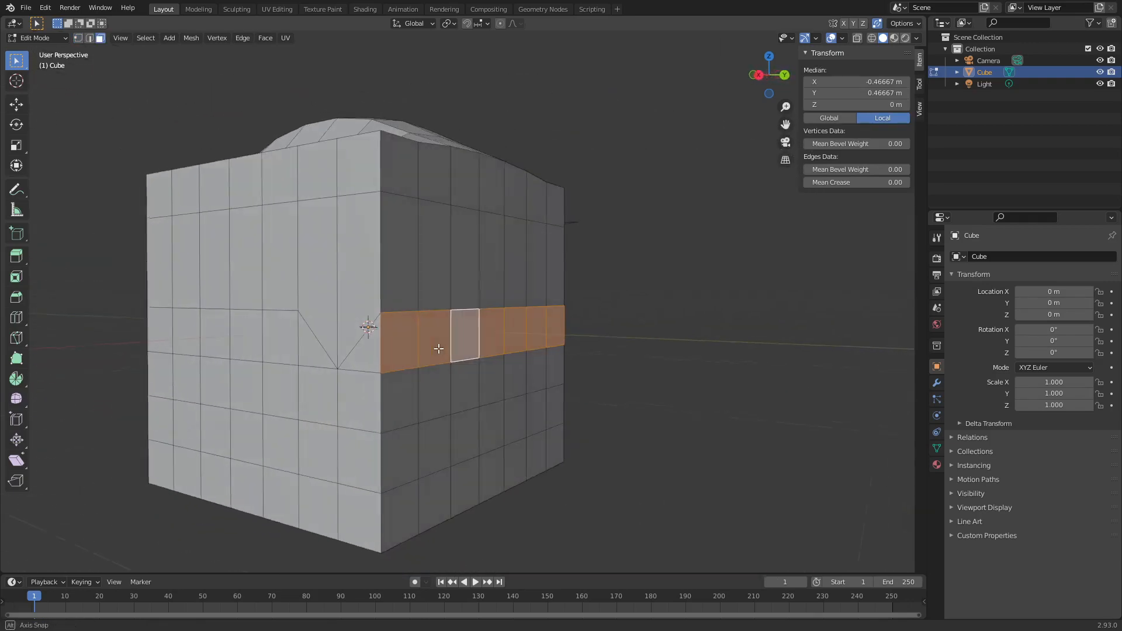
# - Select the vertical face loops in the two columns meeting at the merged vertex and examine their flow around the triangles
pyautogui.keyDown('alt'); pyautogui.click(357, 361); pyautogui.keyUp('alt')
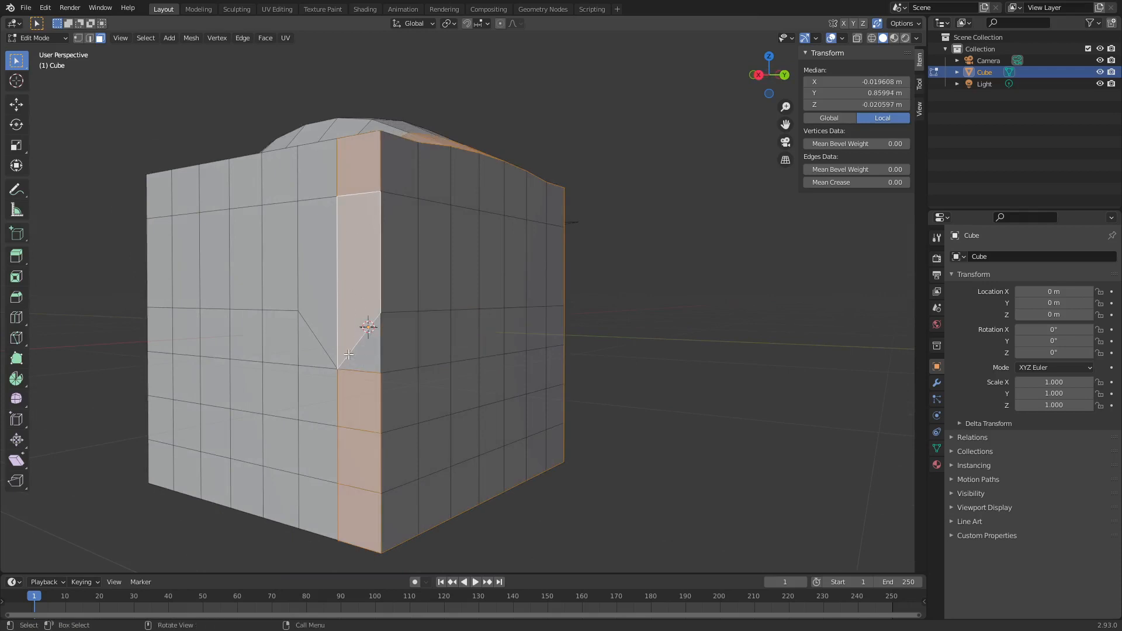
pyautogui.keyDown('alt'); pyautogui.click(299, 377); pyautogui.keyUp('alt')
pyautogui.keyDown('alt'); pyautogui.click(313, 343); pyautogui.keyUp('alt')
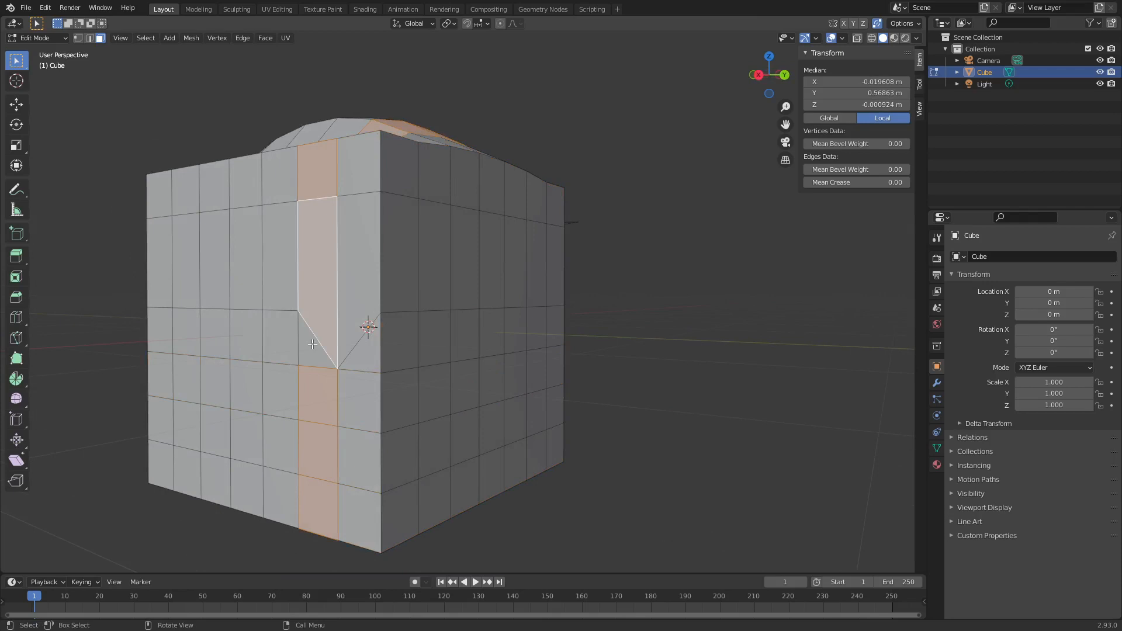
pyautogui.moveTo(312, 344); pyautogui.dragTo(344, 366, button='middle')
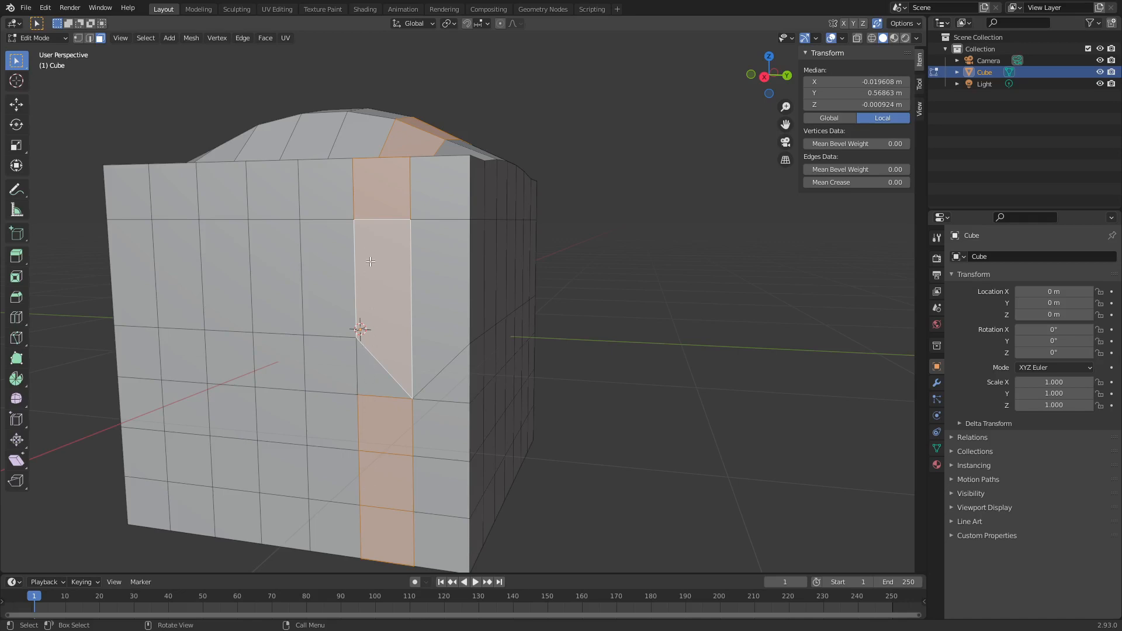
# - Move the middle vertex of the row above within the YZ plane, X locked, to about Y -0.53 m and Z -0.18 m
pyautogui.press('1')
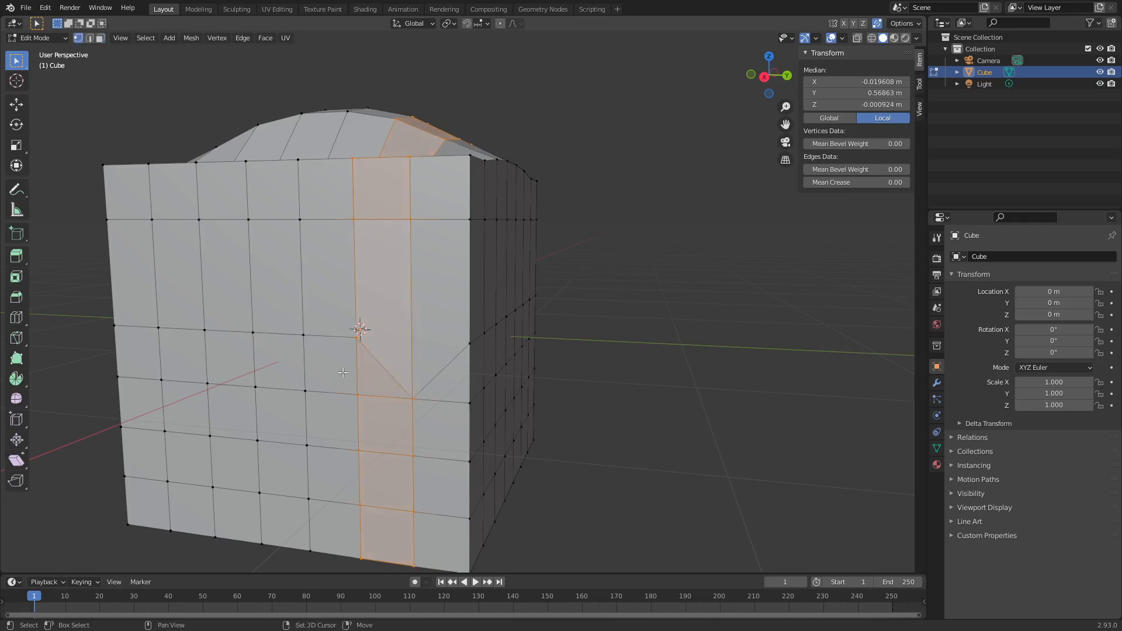
pyautogui.keyDown('shift'); pyautogui.moveTo(301, 350); pyautogui.dragTo(399, 352, button='middle'); pyautogui.keyUp('shift')
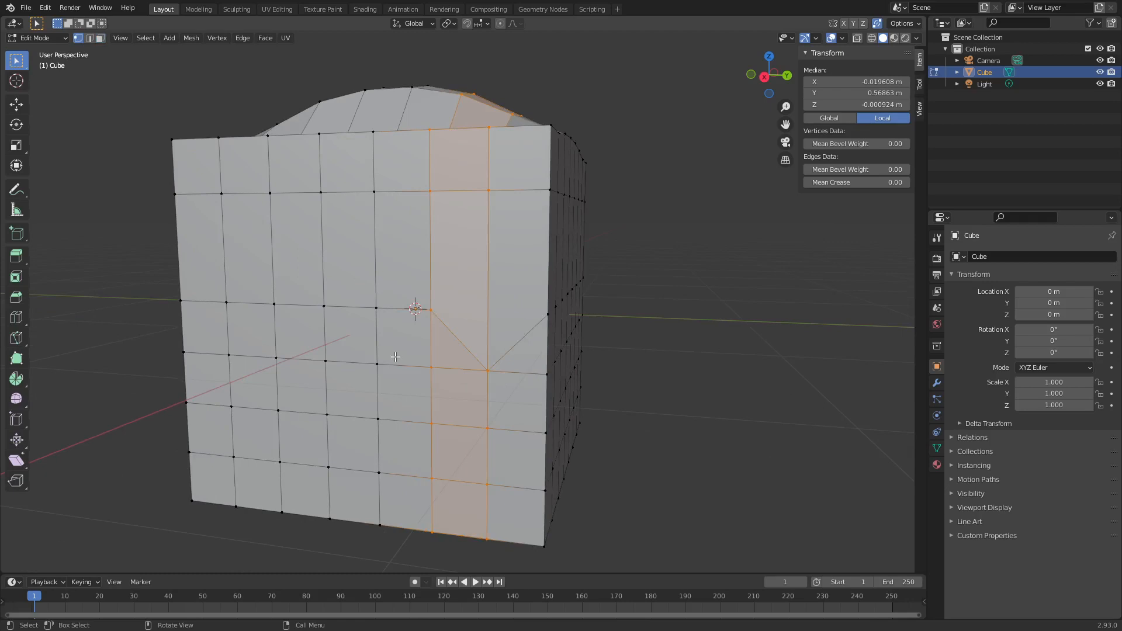
pyautogui.click(328, 312)
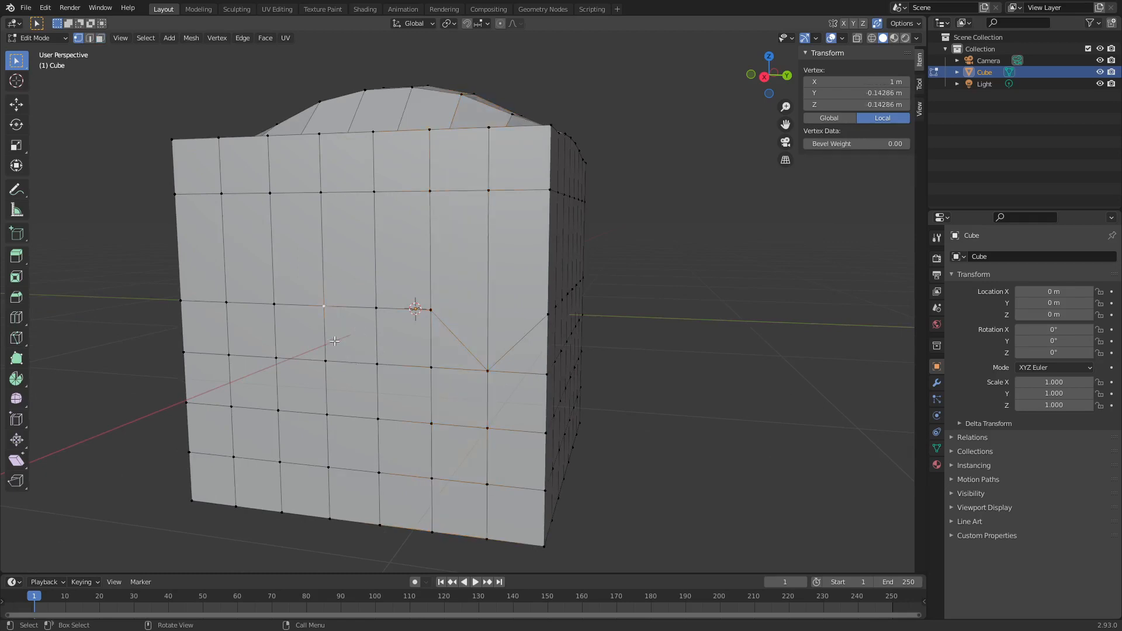
pyautogui.press('g')
pyautogui.press('y')
pyautogui.press('y')
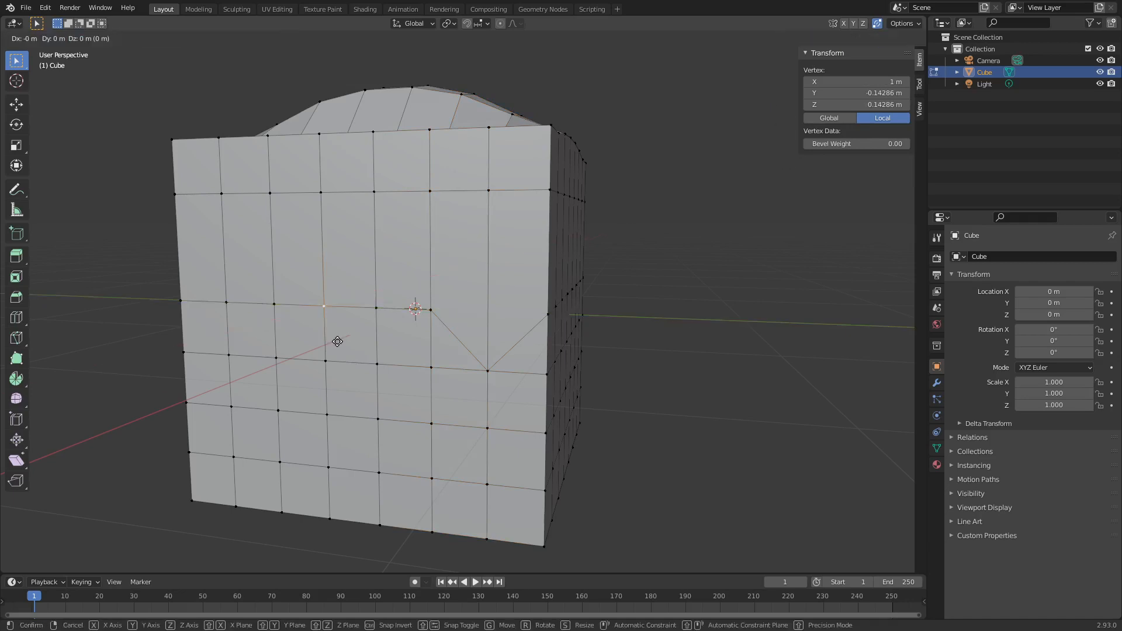
pyautogui.hotkey('shift', 'x')
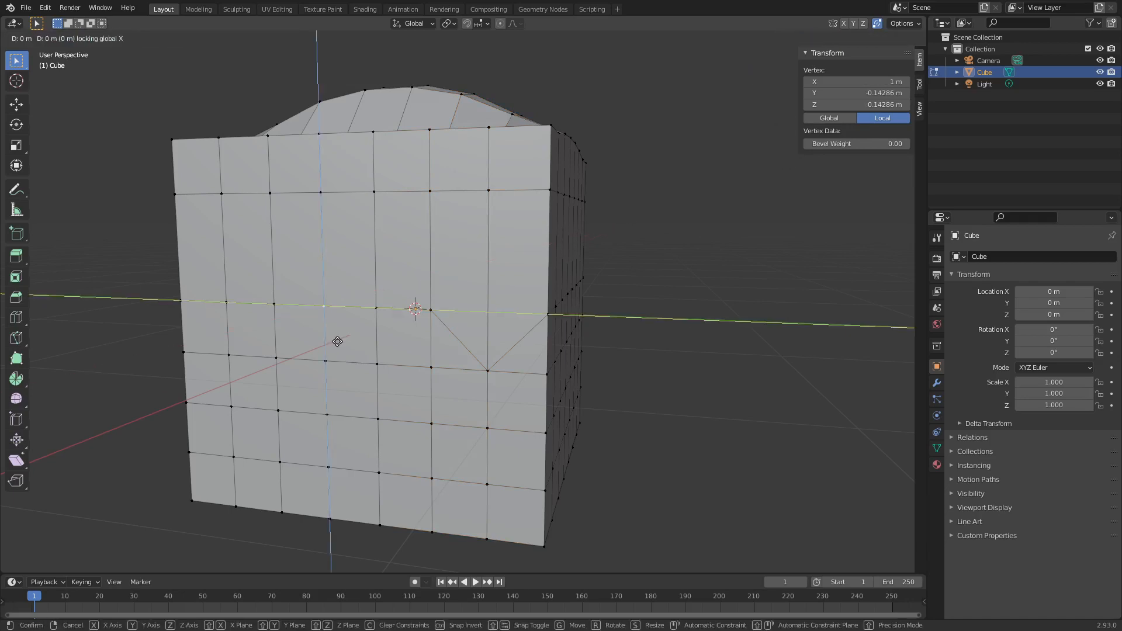
pyautogui.click(271, 397)
# - Move the displaced vertex within the YZ plane, X locked, to about Y -0.17 m and Z 0.09 m
pyautogui.moveTo(273, 400); pyautogui.dragTo(434, 418, button='middle')
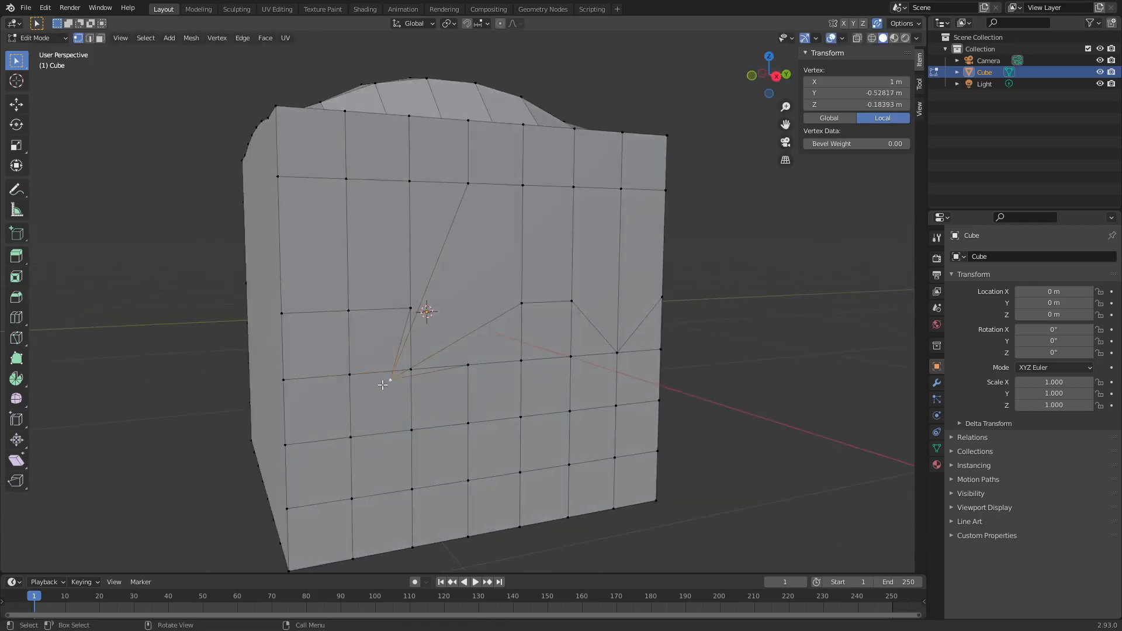
pyautogui.press('g')
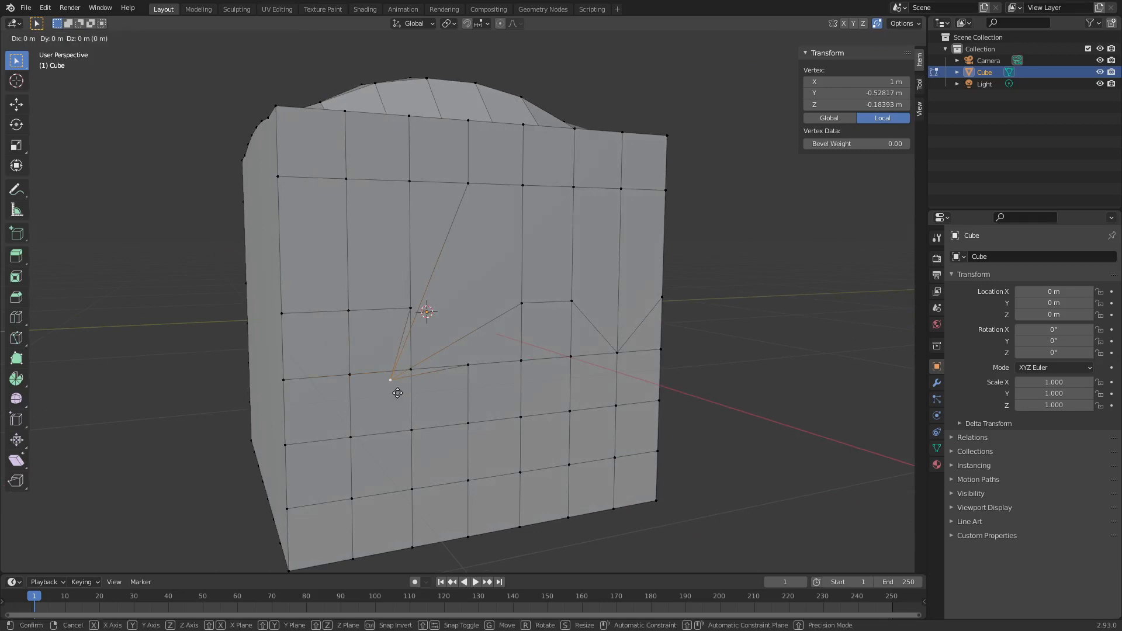
pyautogui.hotkey('shift', 'x')
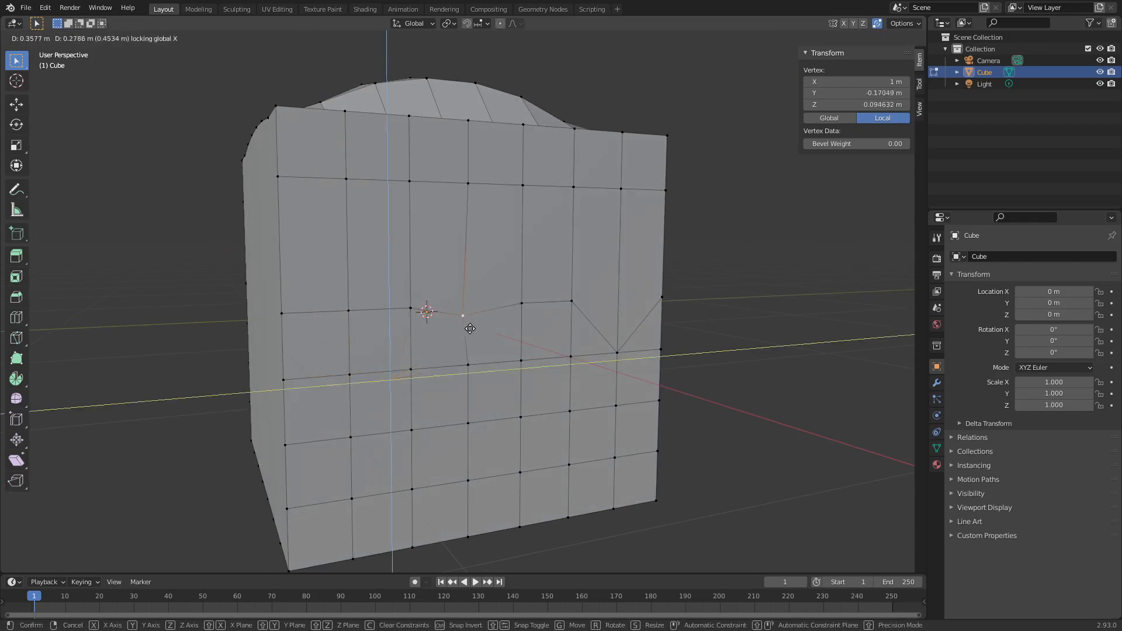
pyautogui.click(450, 340)
# - Try moving the vertex freely without an axis lock, inspect how it leaves the wall's plane, and undo the free moves
pyautogui.press('g')
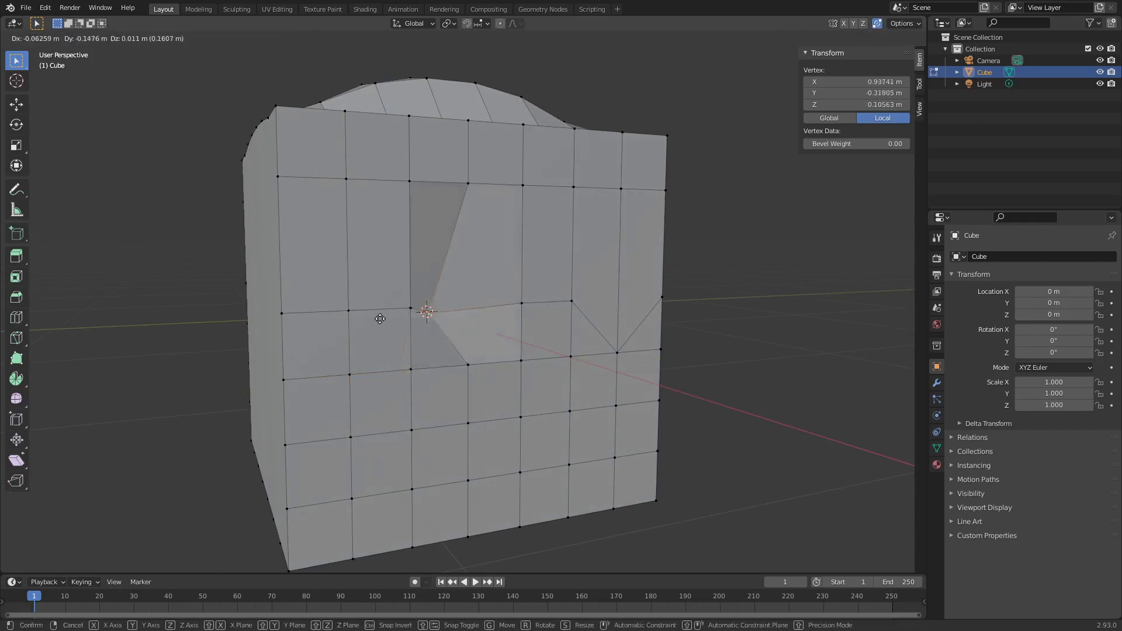
pyautogui.click(383, 319)
pyautogui.moveTo(384, 319); pyautogui.dragTo(251, 275, button='middle')
pyautogui.press('g')
pyautogui.click(316, 401)
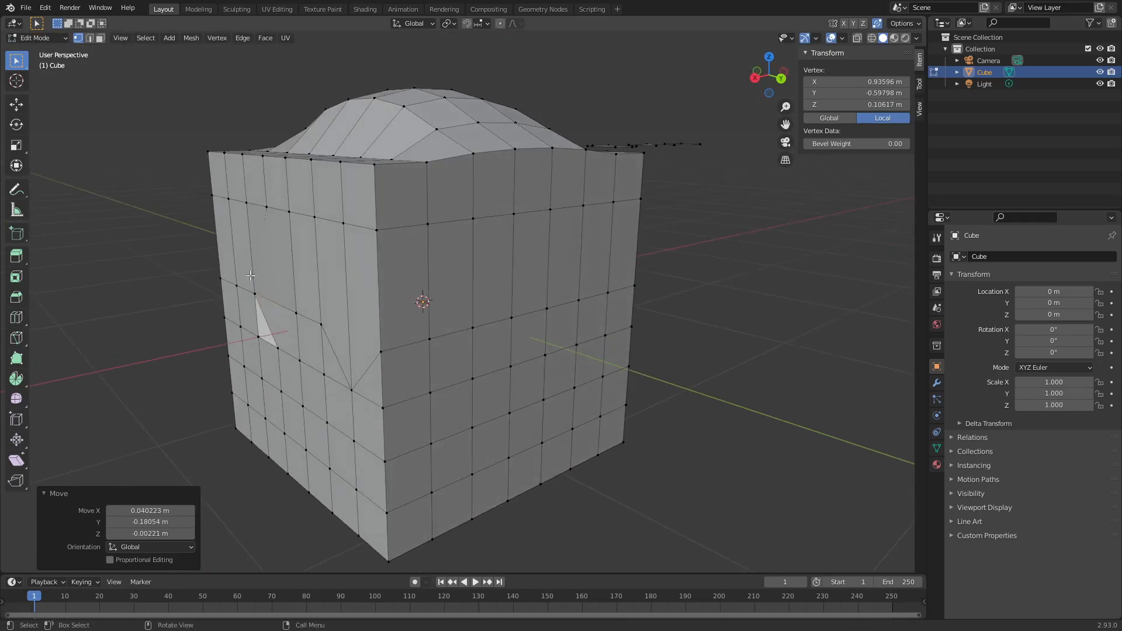
pyautogui.hotkey('ctrl', 'z')
pyautogui.hotkey('ctrl', 'z')
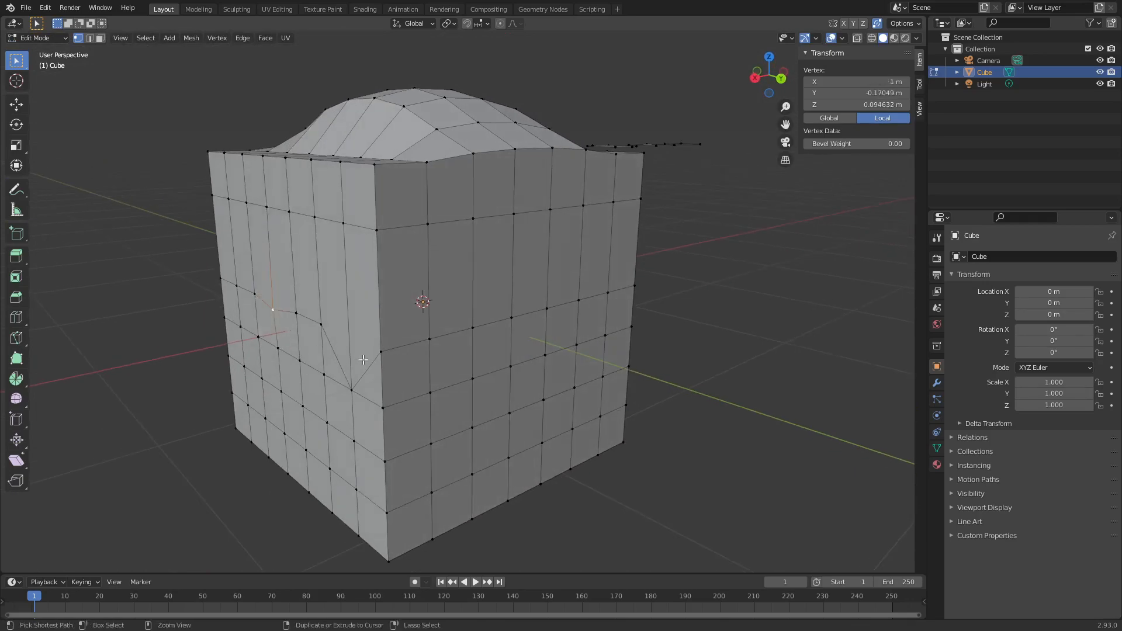
# - Switch to face selection and select the central 3 by 3 block of faces on top of the dome
pyautogui.moveTo(388, 351); pyautogui.dragTo(402, 332, button='middle')
pyautogui.press('3')
pyautogui.scroll(-2, 504, 346)
pyautogui.click(352, 370)
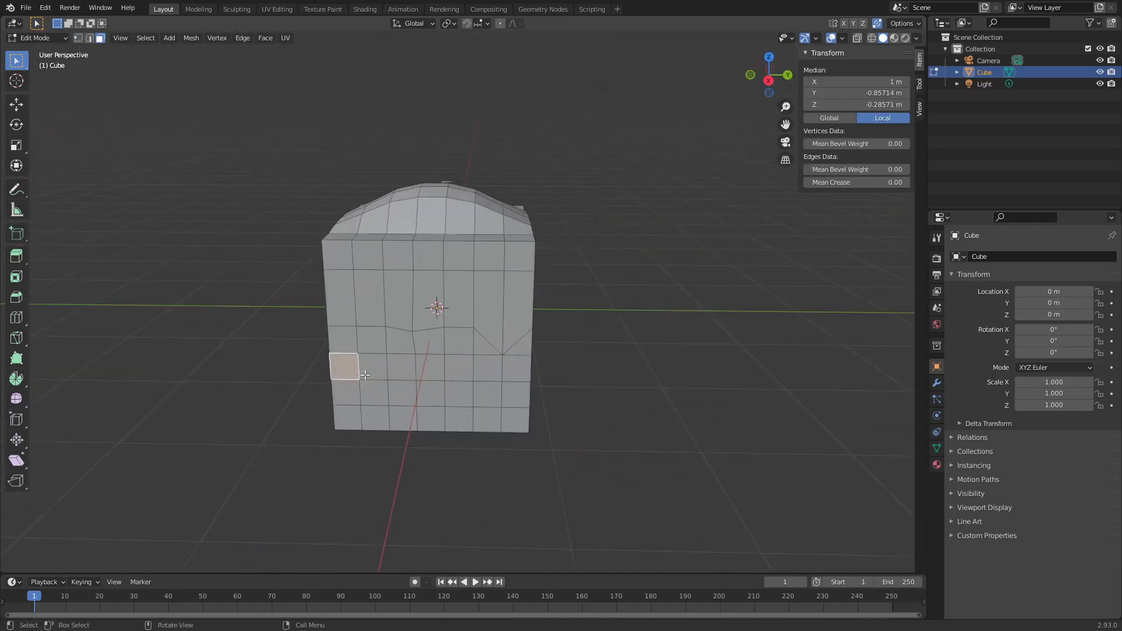
pyautogui.moveTo(426, 234); pyautogui.dragTo(410, 292, button='middle')
pyautogui.click(409, 292)
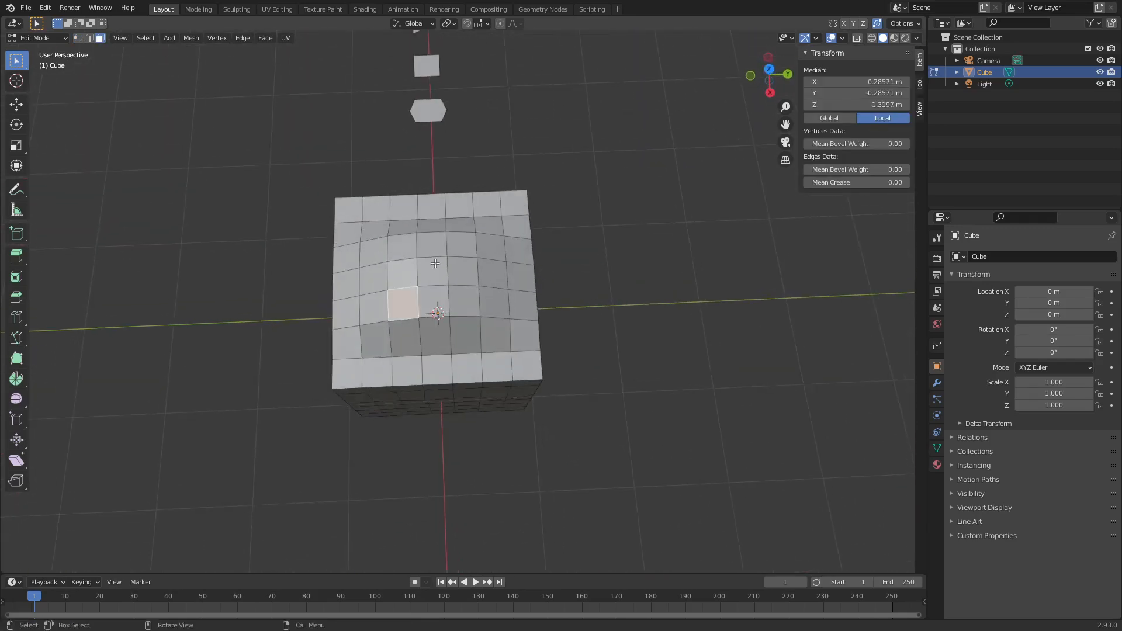
pyautogui.keyDown('ctrl'); pyautogui.click(460, 245); pyautogui.keyUp('ctrl')
pyautogui.moveTo(460, 244); pyautogui.dragTo(512, 304, button='middle')
# - Extrude the selected dome faces, cancel the extrusion's movement so the duplicate stays in place, and test moving it
pyautogui.press('e')
pyautogui.click(610, 277)
pyautogui.hotkey('ctrl', 'z')
pyautogui.press('e')
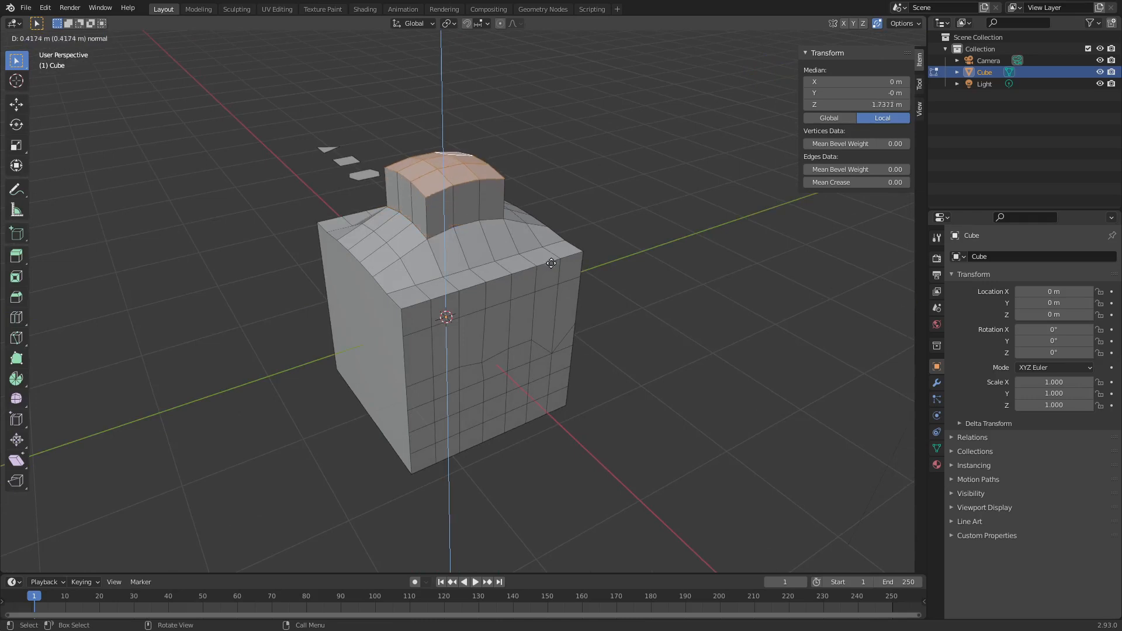
pyautogui.rightClick(558, 260)
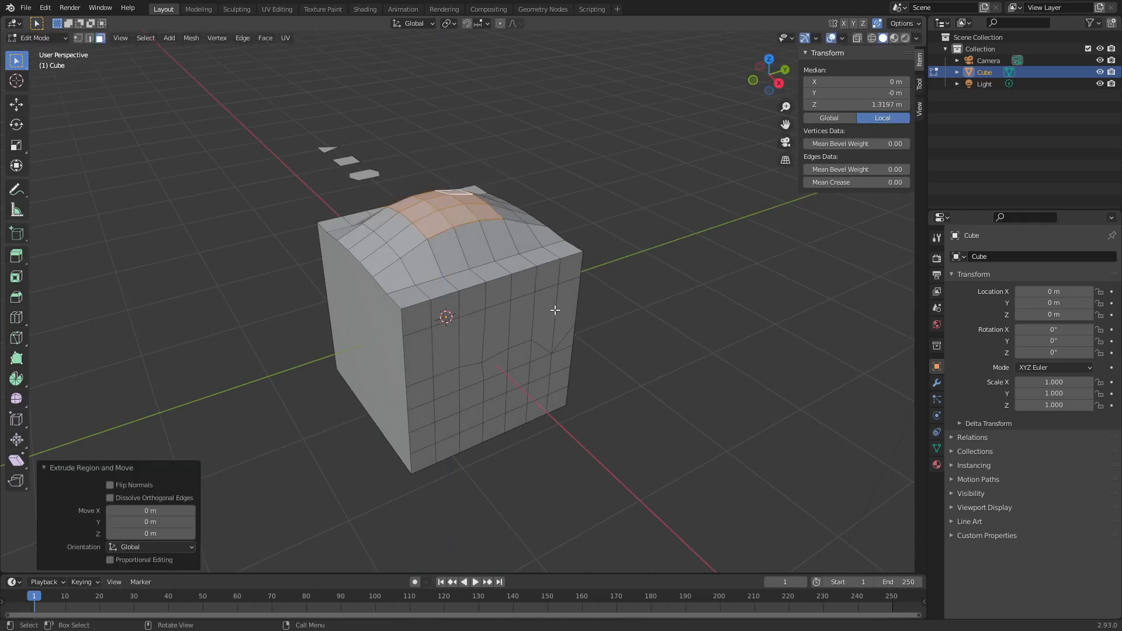
pyautogui.press('g')
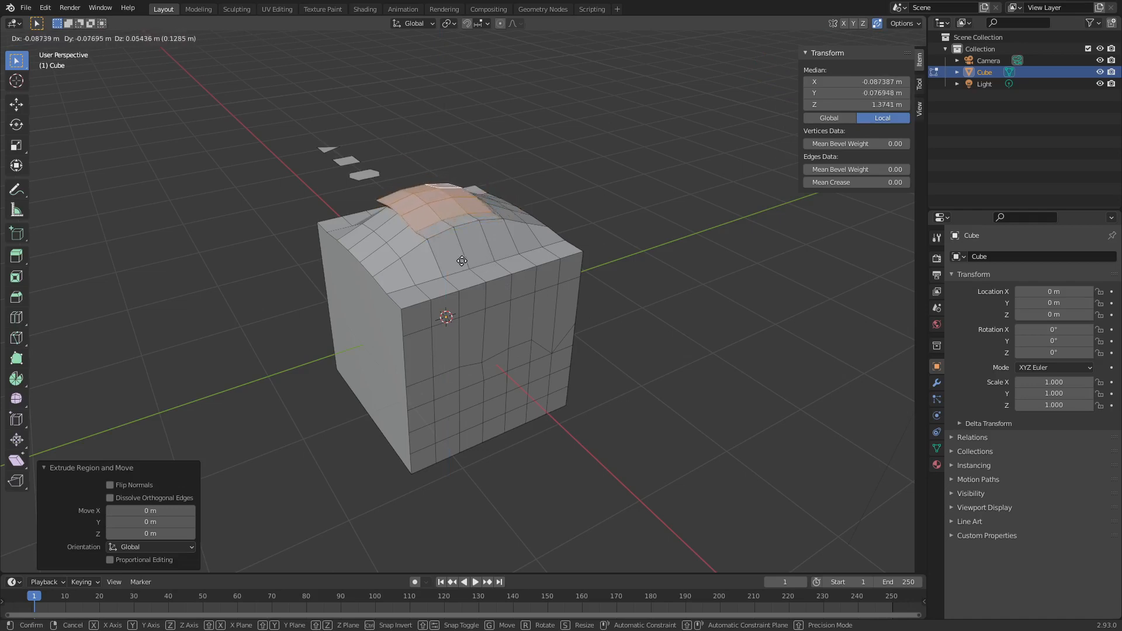
pyautogui.click(462, 261)
# - Merge all of the mesh's vertices by distance at 0.0001 m and test moving one dome face
pyautogui.press('a')
pyautogui.press('m')
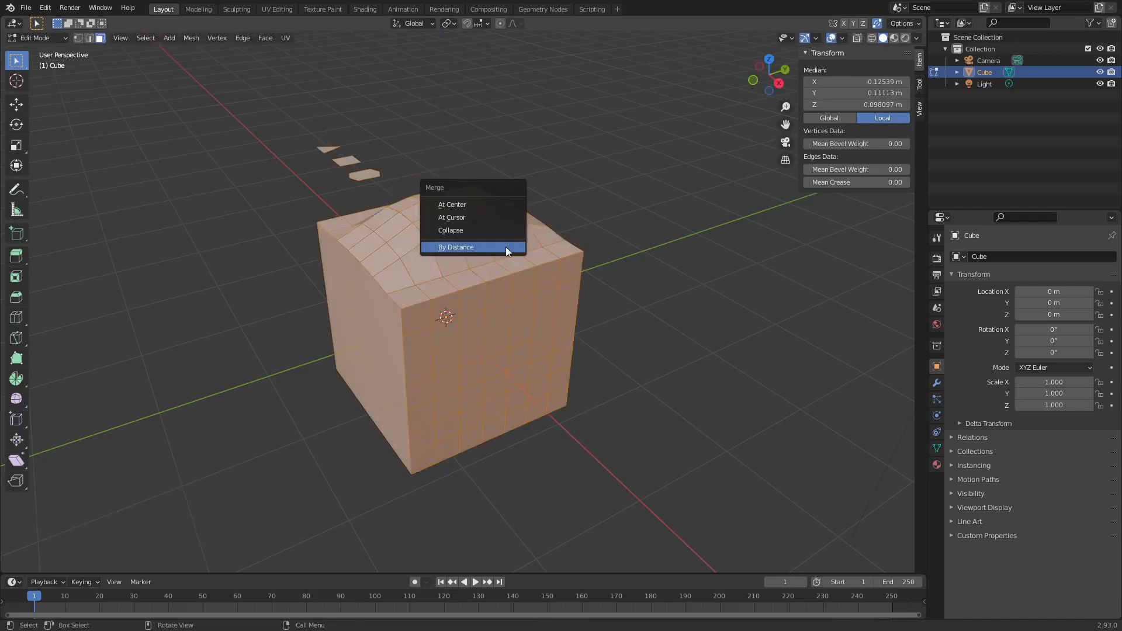
pyautogui.click(503, 250)
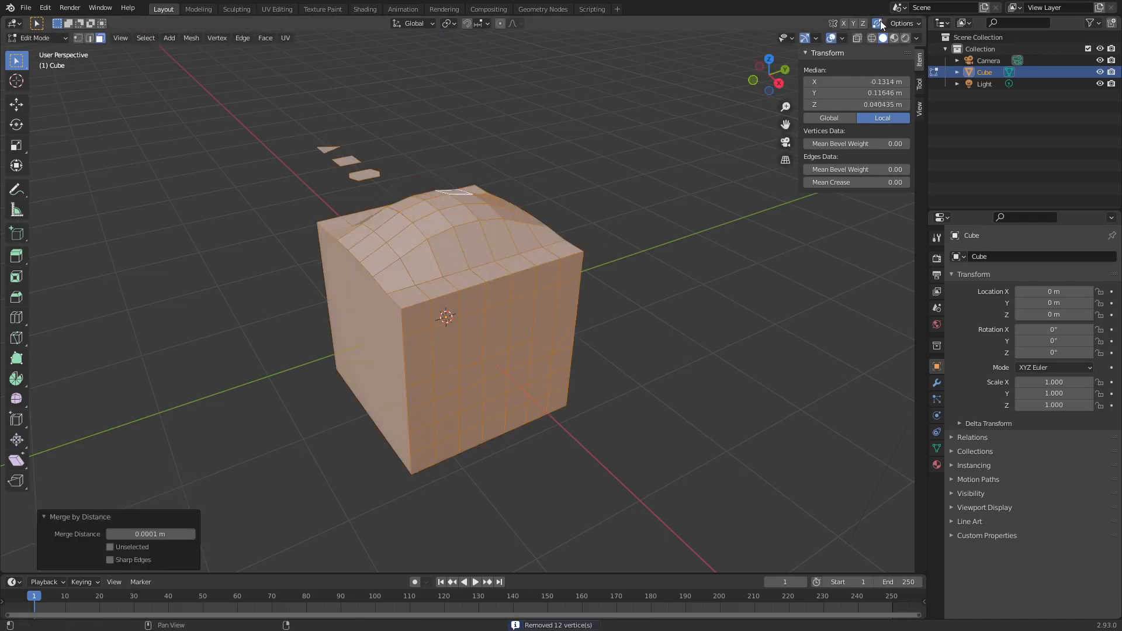
pyautogui.click(421, 232)
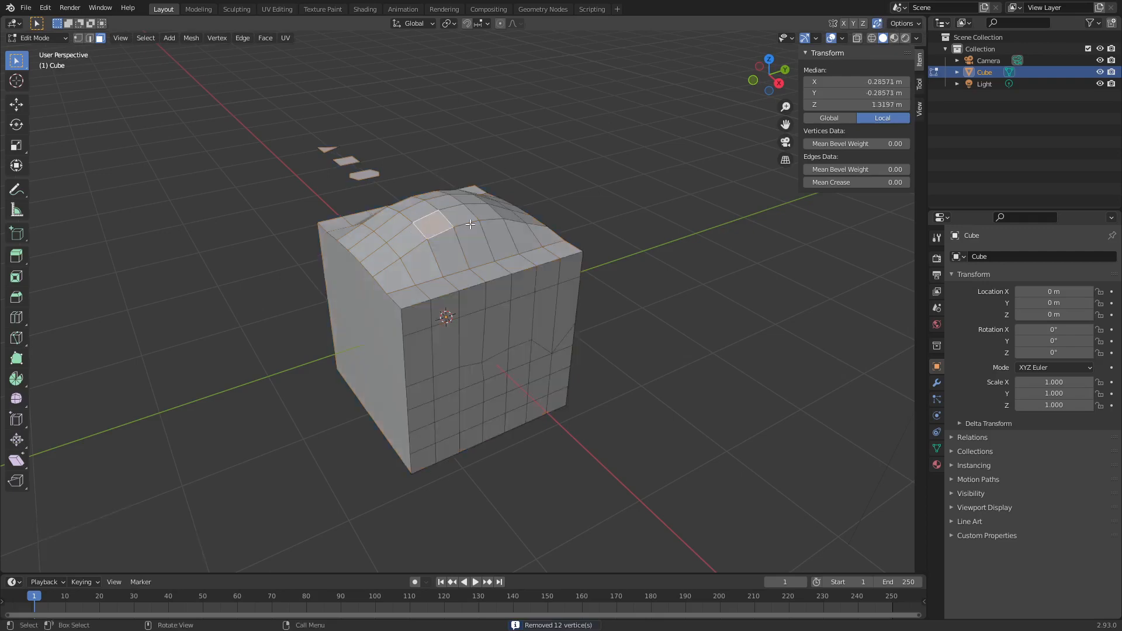
pyautogui.press('g')
pyautogui.rightClick(454, 221)
# - Run Merge by Distance on the whole mesh again and inspect the dome from the side and from above
pyautogui.moveTo(454, 221); pyautogui.dragTo(506, 278, button='middle')
pyautogui.press('a')
pyautogui.press('m')
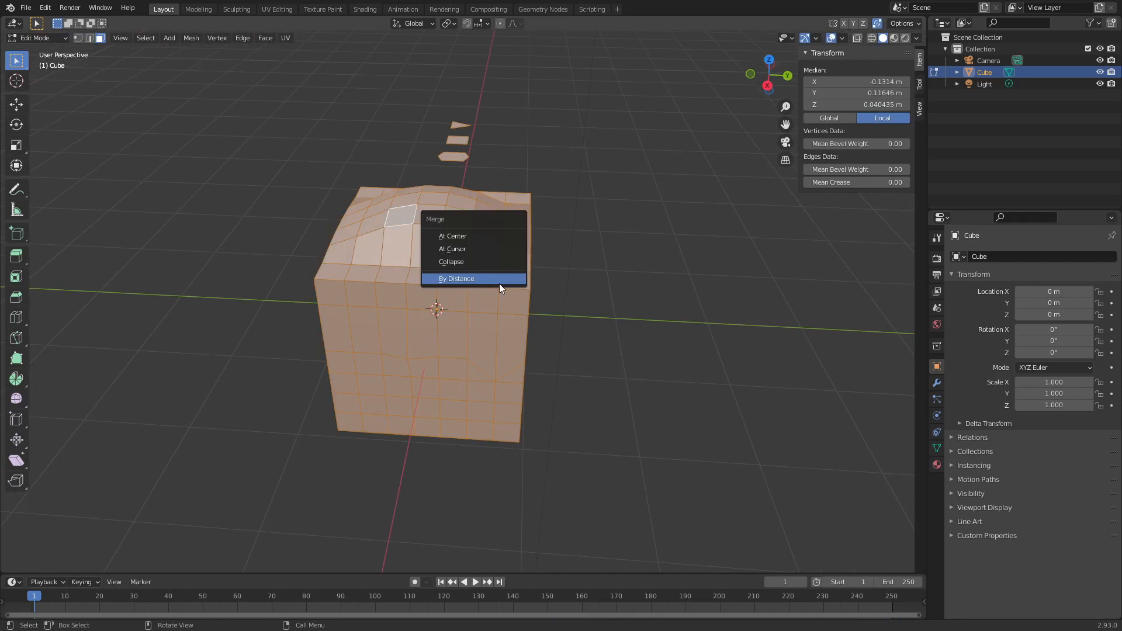
pyautogui.click(499, 283)
pyautogui.moveTo(579, 419); pyautogui.dragTo(519, 294, button='middle')
pyautogui.click(481, 335)
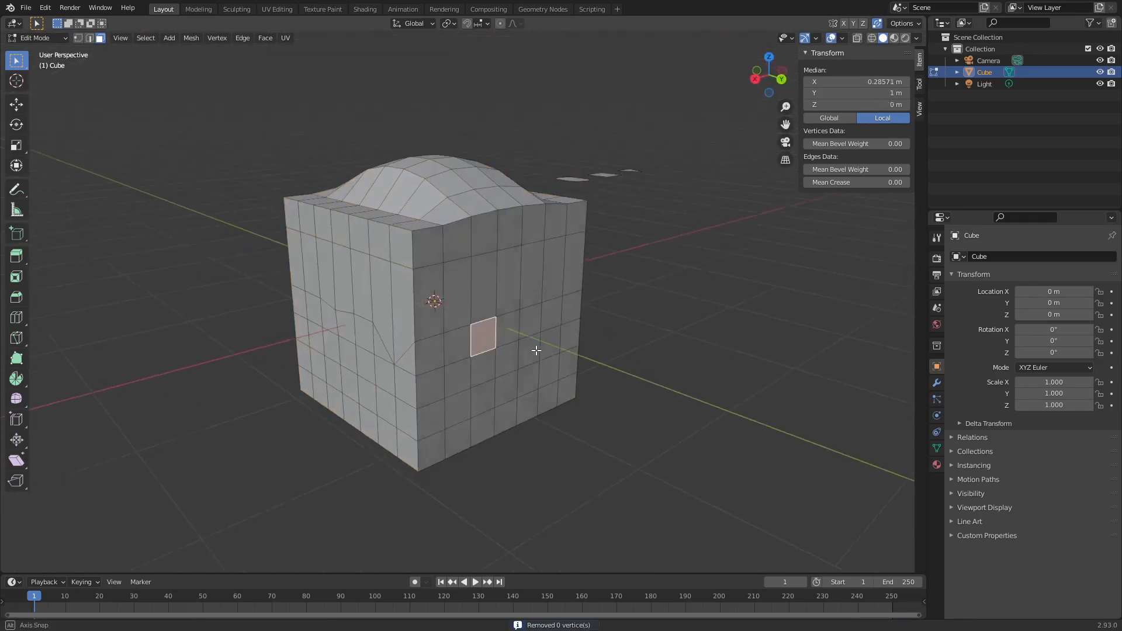
pyautogui.moveTo(534, 348); pyautogui.dragTo(445, 286, button='middle')
pyautogui.click(446, 287)
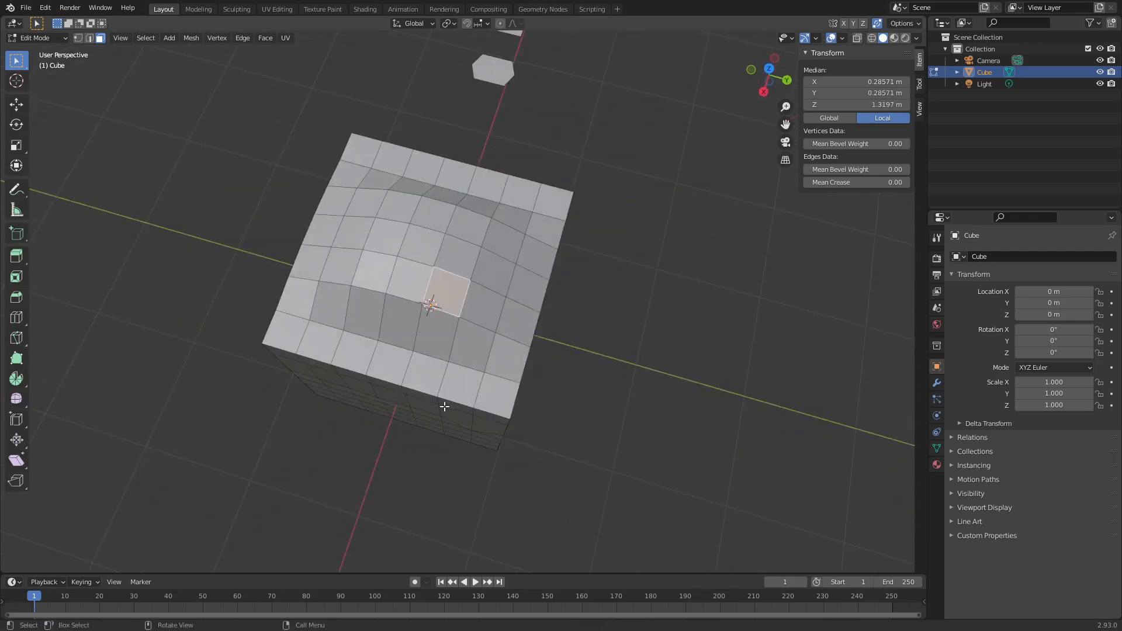
# - Delete the large undivided face on the cube's negative Y side to open up the interior
pyautogui.moveTo(445, 406); pyautogui.dragTo(470, 315, button='middle')
pyautogui.click(515, 305)
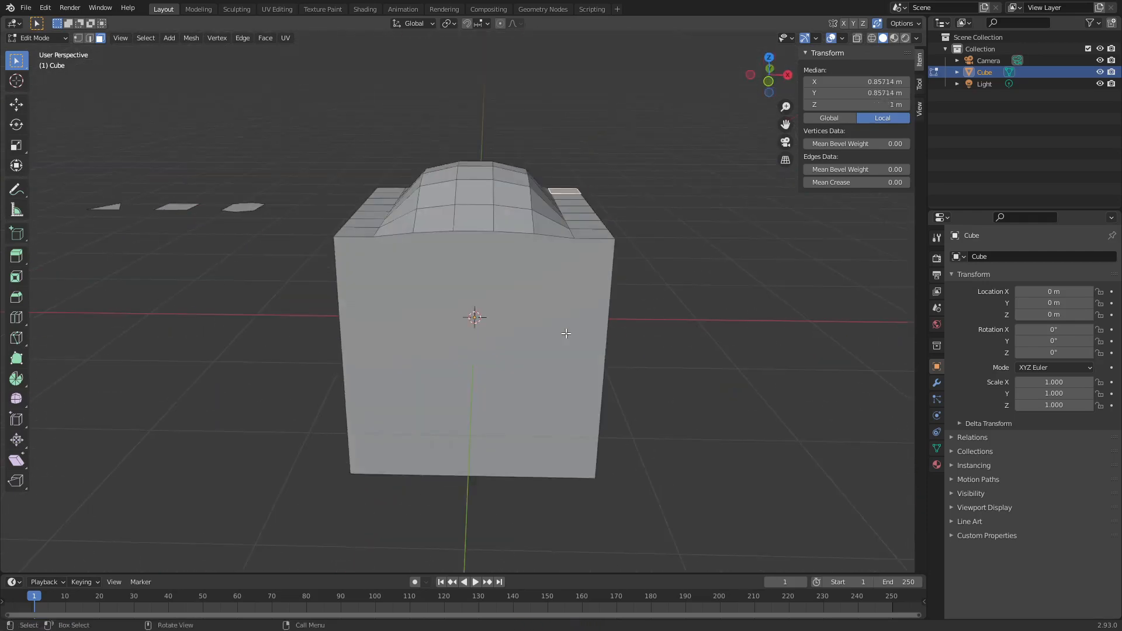
pyautogui.click(471, 316)
pyautogui.press('x')
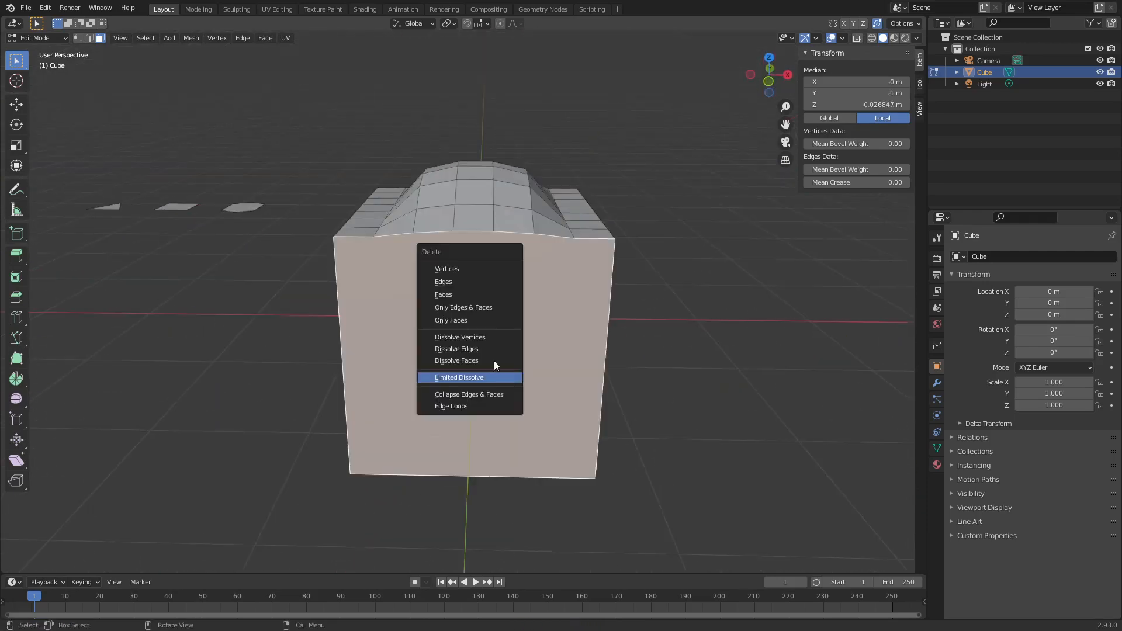
pyautogui.click(469, 294)
# - Enable Backface Culling in the viewport shading options and examine the opened cube from several sides
pyautogui.moveTo(471, 295); pyautogui.dragTo(555, 331, button='middle')
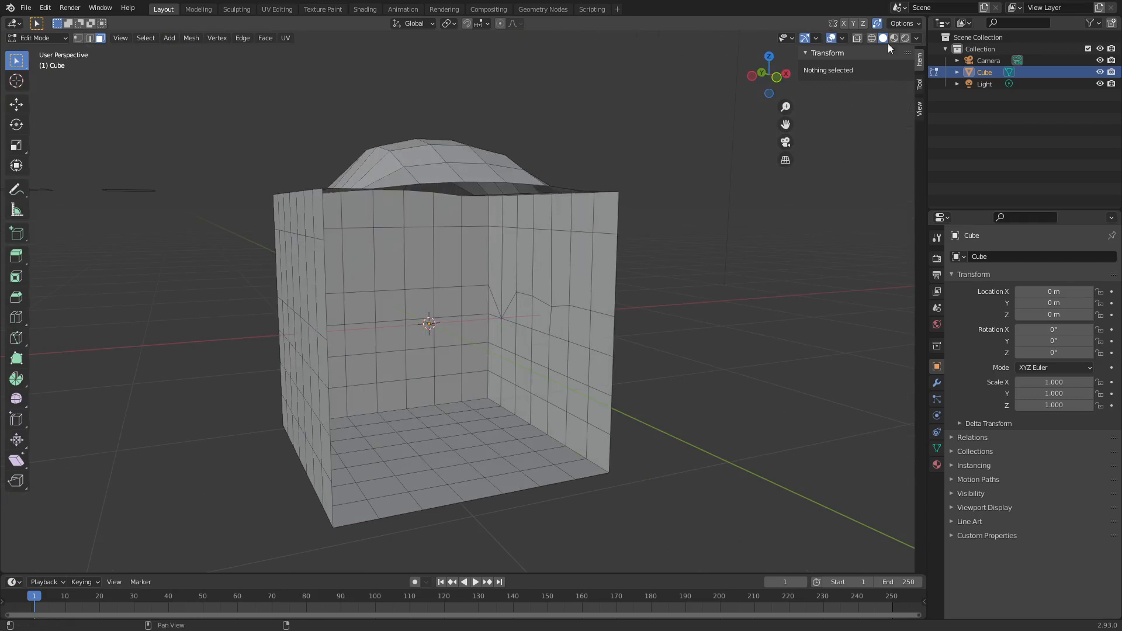
pyautogui.click(917, 38)
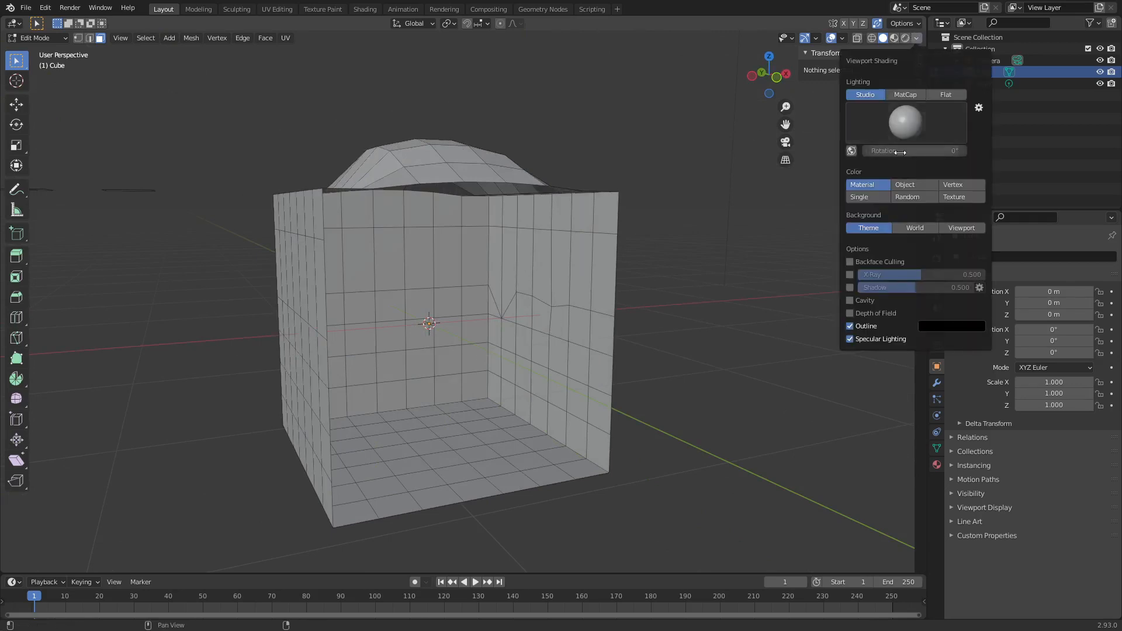
pyautogui.click(868, 261)
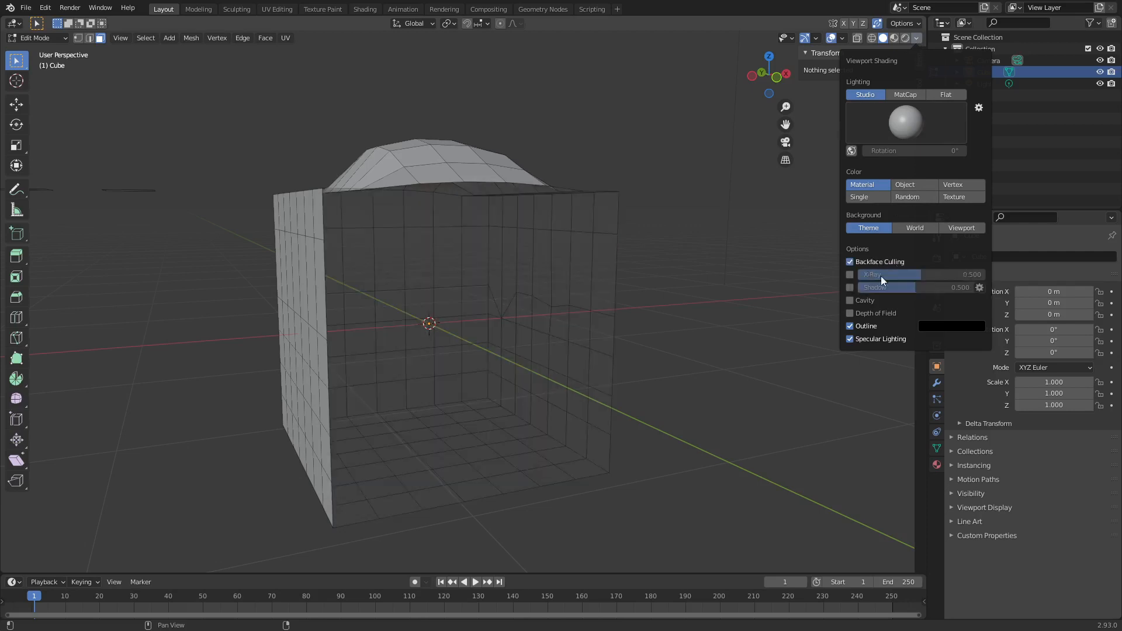
pyautogui.moveTo(647, 384); pyautogui.dragTo(614, 386, button='middle')
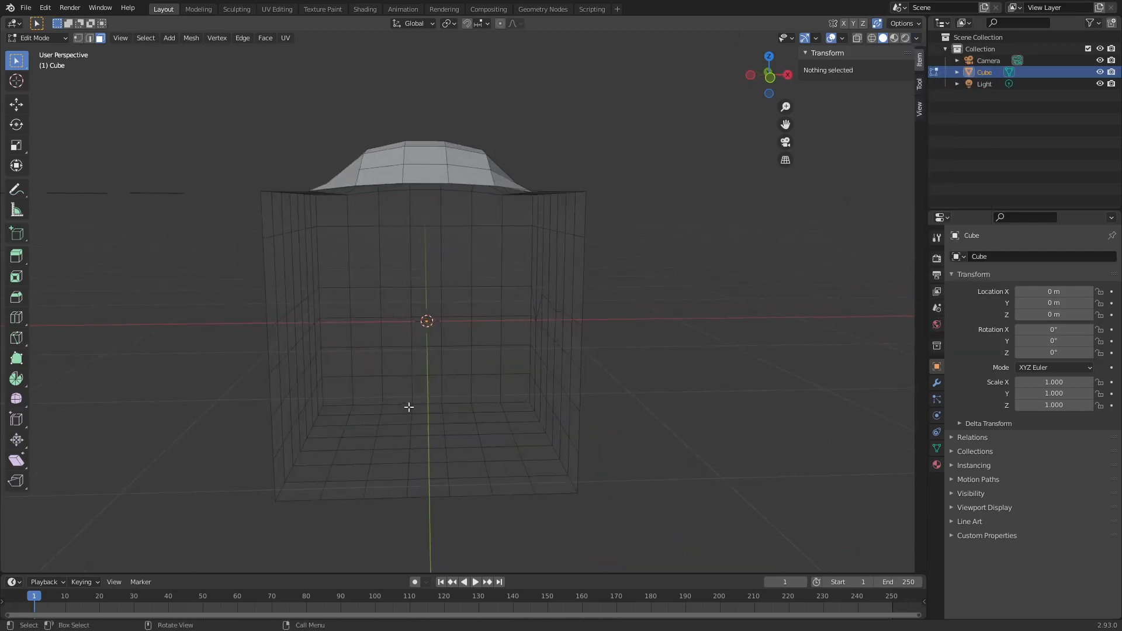
pyautogui.moveTo(408, 406)
pyautogui.mouseDown(button='middle')
pyautogui.moveTo(533, 358)
pyautogui.moveTo(510, 358)
pyautogui.mouseUp(button='middle')
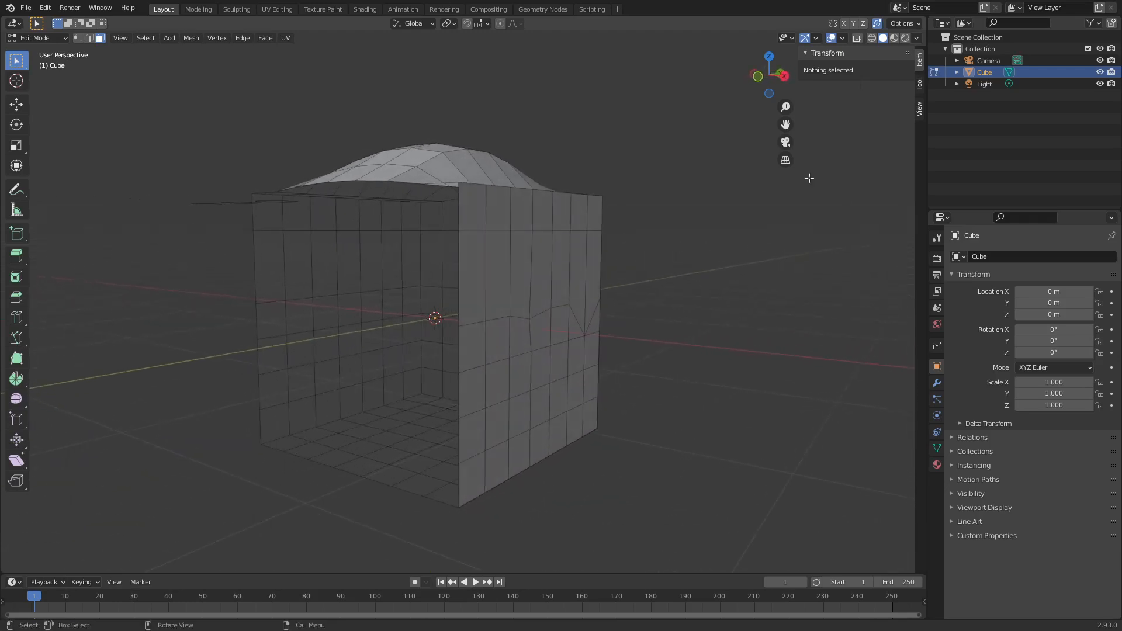
pyautogui.click(915, 38)
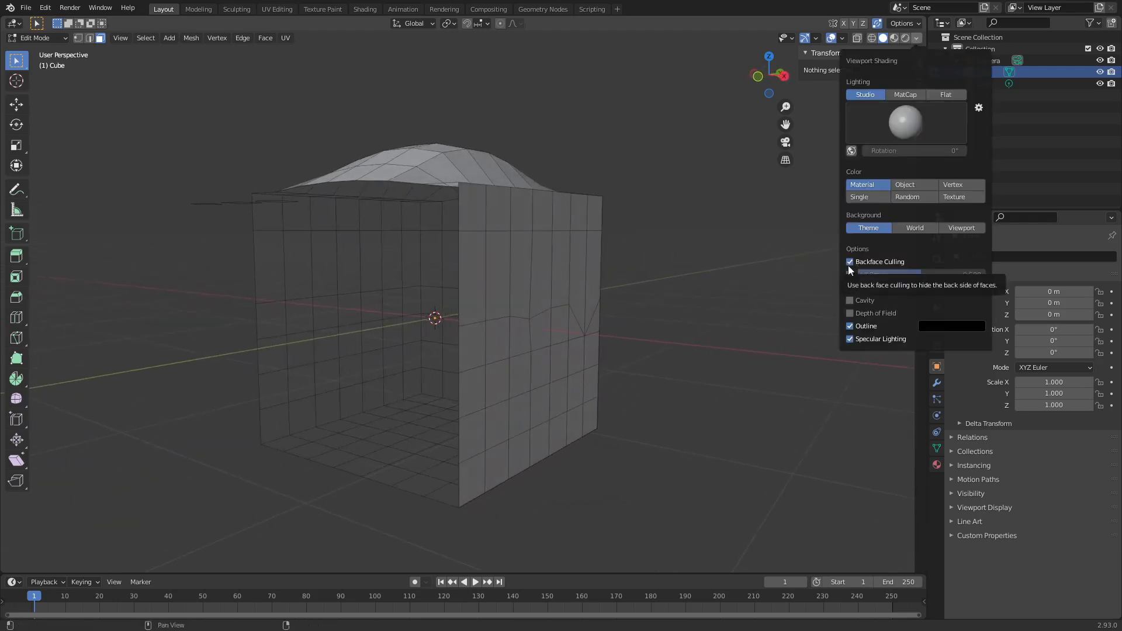
pyautogui.moveTo(434, 346)
pyautogui.mouseDown(button='middle')
pyautogui.moveTo(488, 348)
pyautogui.moveTo(531, 394)
pyautogui.moveTo(558, 392)
pyautogui.mouseUp(button='middle')
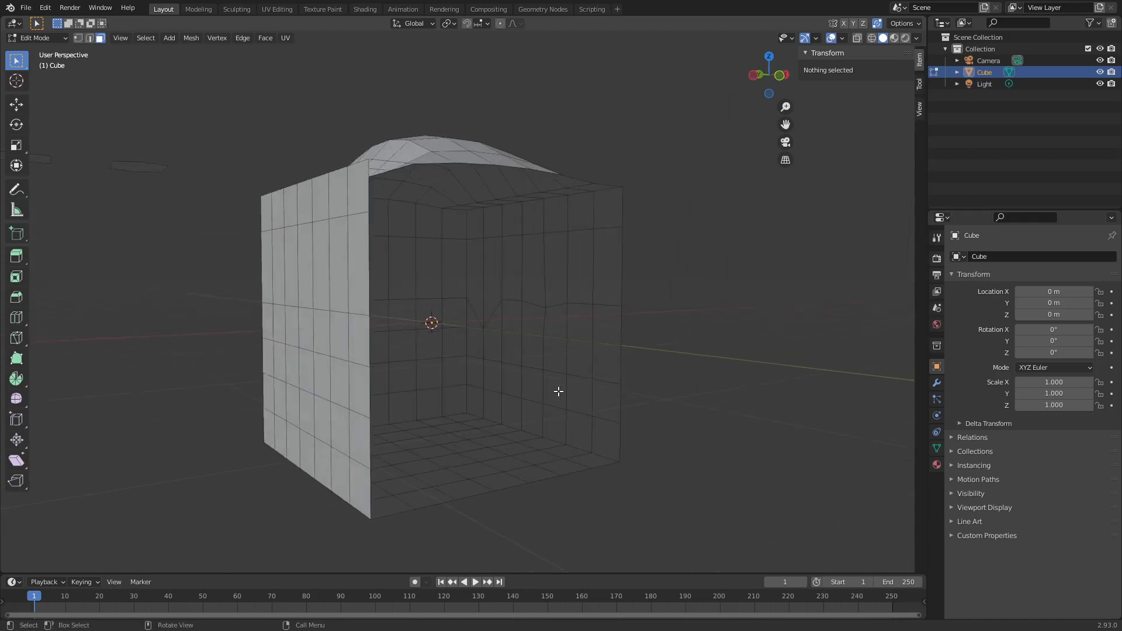
# - Select all faces of the wall with the merged vertex through the open side and examine their hidden back sides
pyautogui.click(553, 413)
pyautogui.click(544, 300)
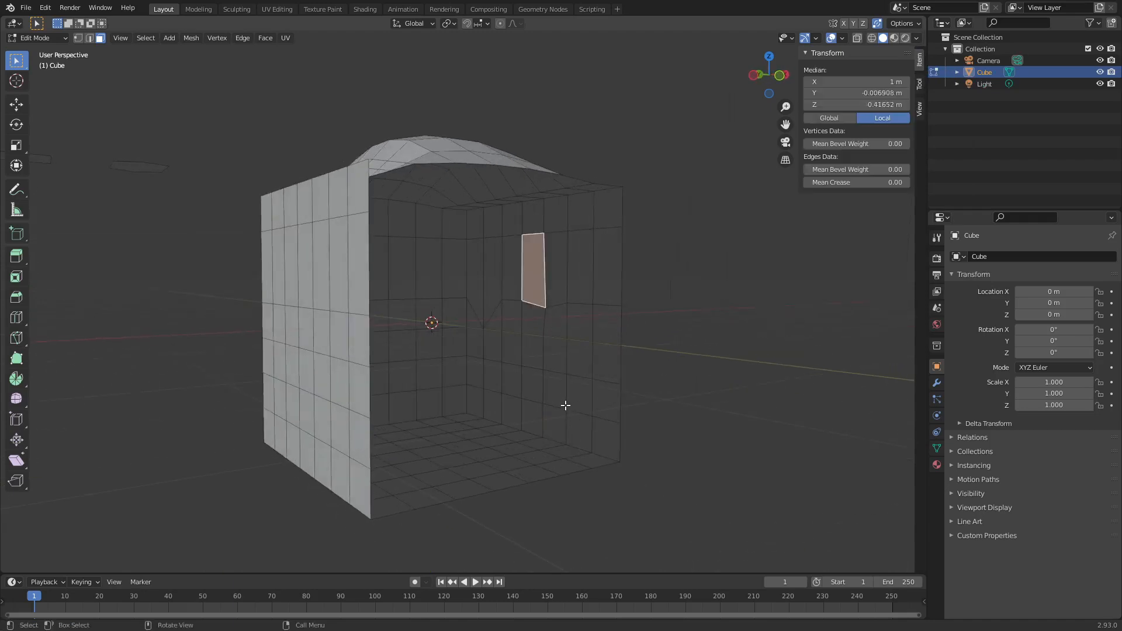
pyautogui.click(470, 228)
pyautogui.click(587, 422)
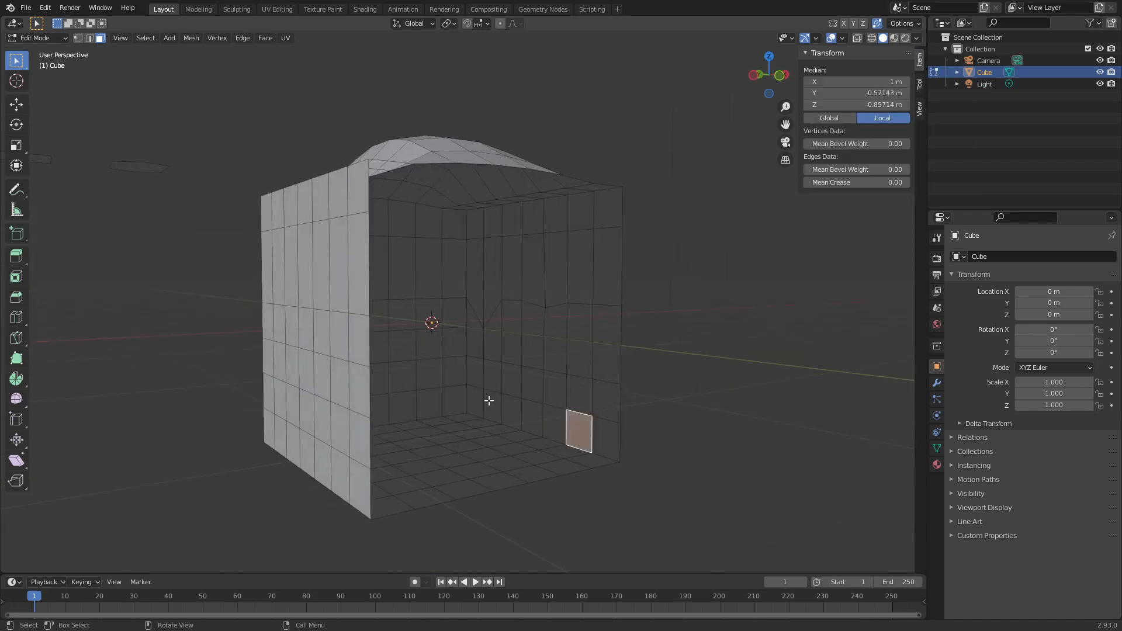
pyautogui.click(485, 399)
pyautogui.click(580, 214)
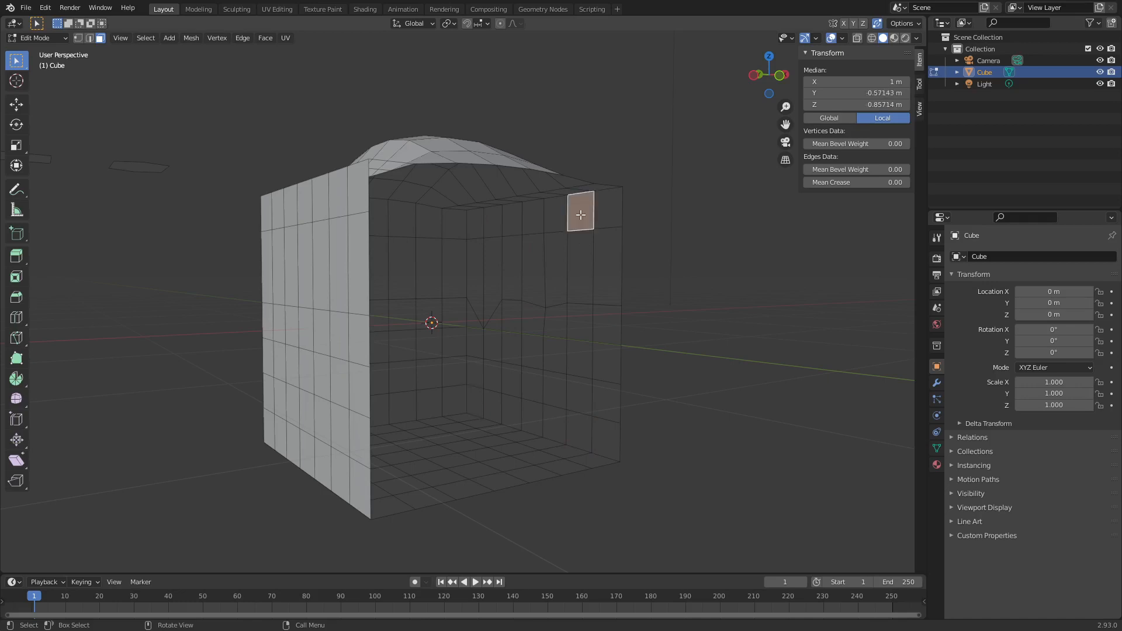
pyautogui.click(590, 437)
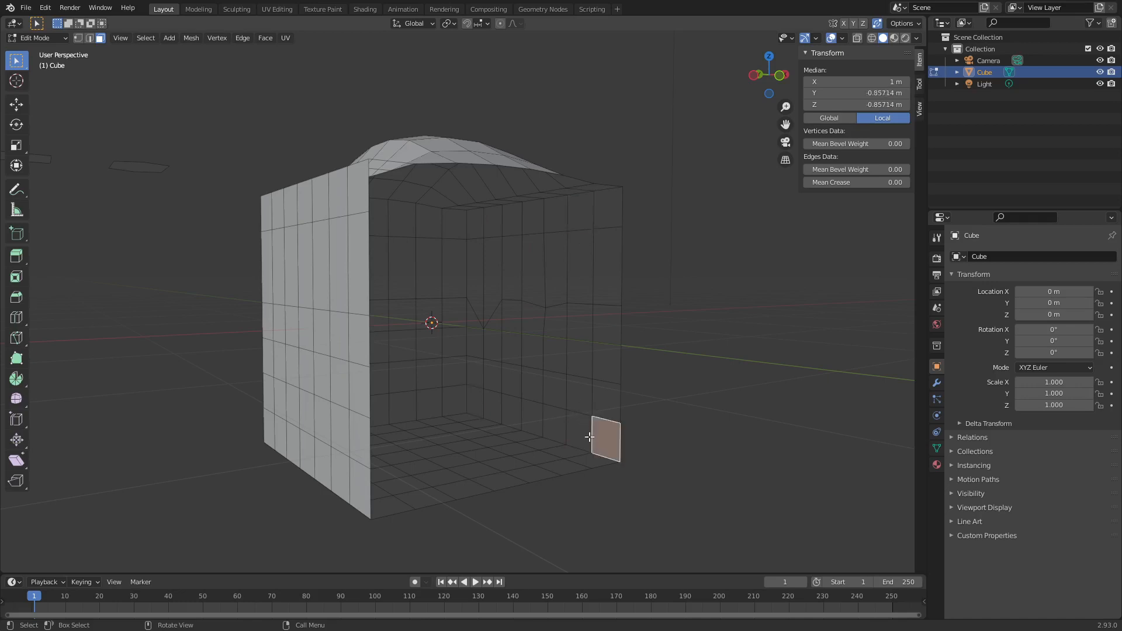
pyautogui.keyDown('ctrl'); pyautogui.keyDown('shift'); pyautogui.click(478, 227); pyautogui.keyUp('shift'); pyautogui.keyUp('ctrl')
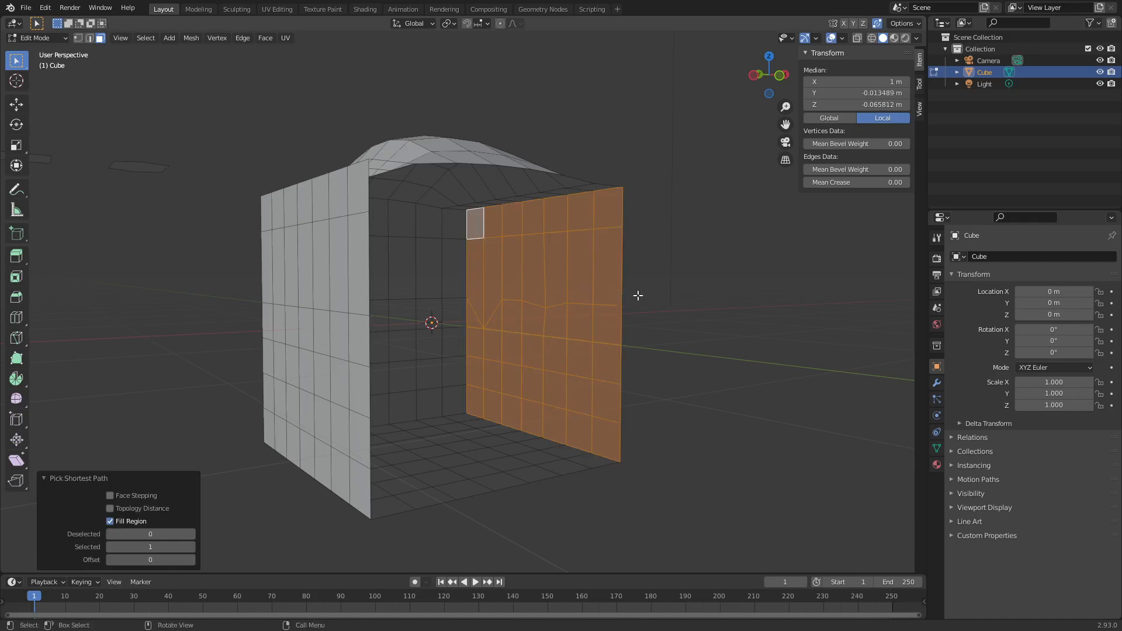
pyautogui.moveTo(638, 295); pyautogui.dragTo(553, 320, button='middle')
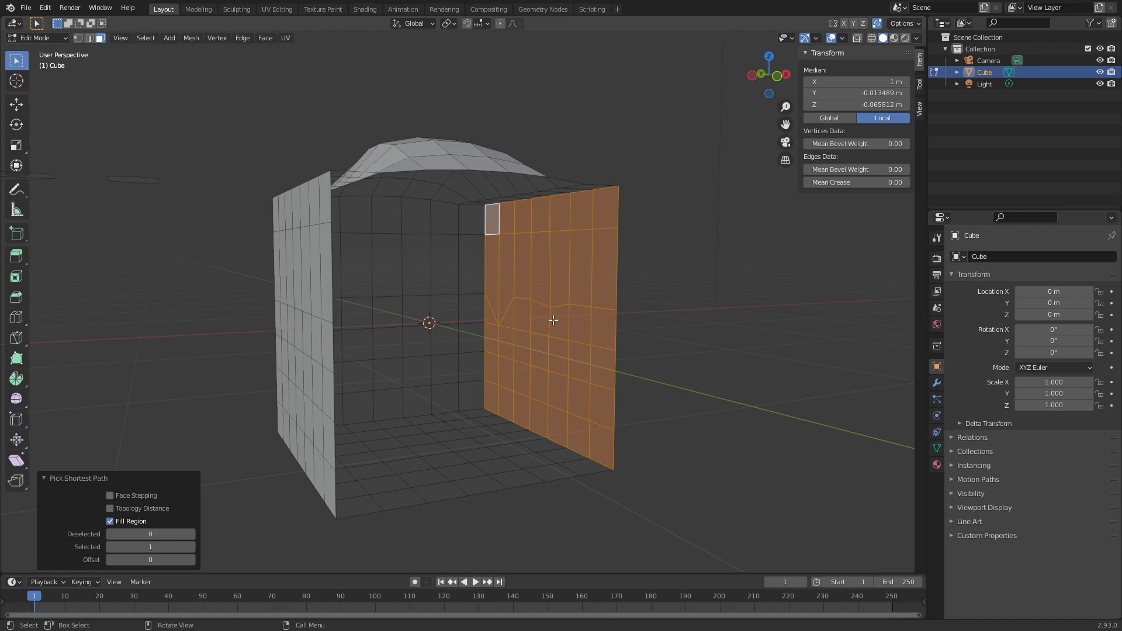
pyautogui.moveTo(587, 349); pyautogui.dragTo(638, 356, button='middle')
# - Flip the normal of the tall face in the second row on the cube's negative X wall
pyautogui.click(382, 273)
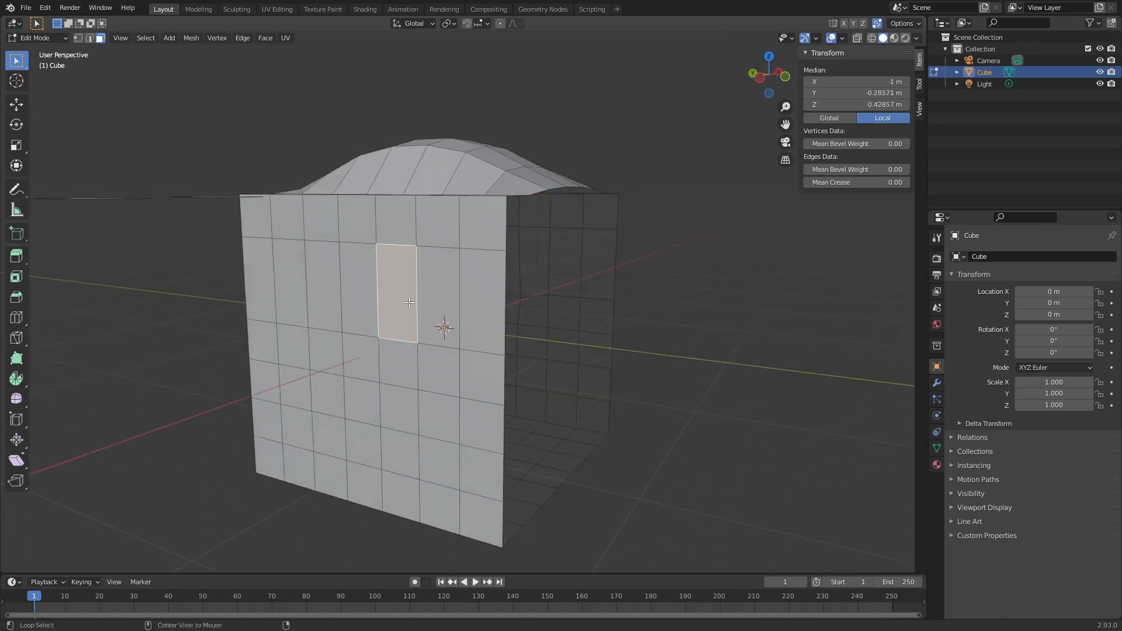
pyautogui.hotkey('alt', 'n')
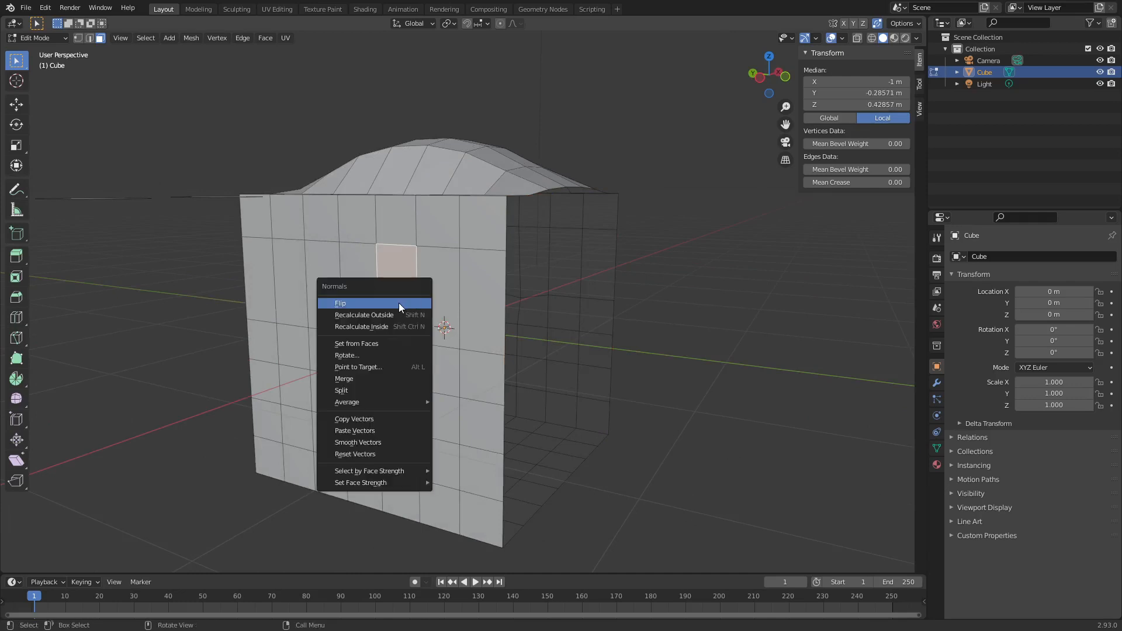
pyautogui.click(374, 304)
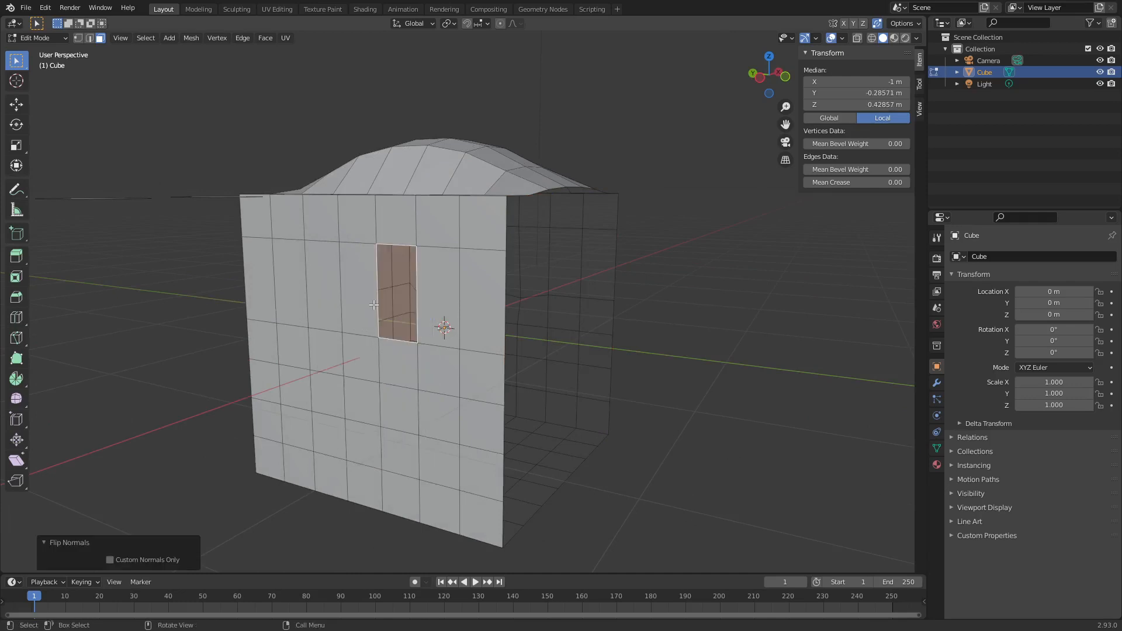
# - Clear the selection and compare the flipped face on the negative X wall from inside and outside the cube
pyautogui.click(321, 319)
pyautogui.moveTo(460, 347); pyautogui.dragTo(333, 335, button='middle')
pyautogui.click(135, 403)
pyautogui.moveTo(224, 379); pyautogui.dragTo(203, 392, button='middle')
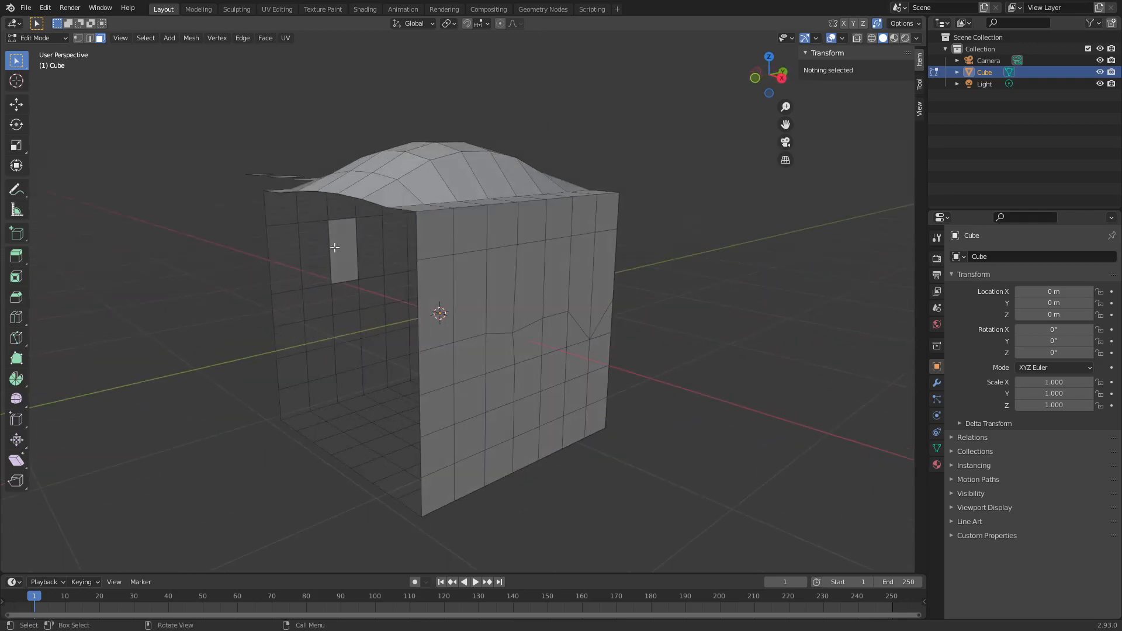
pyautogui.moveTo(316, 321); pyautogui.dragTo(476, 326, button='middle')
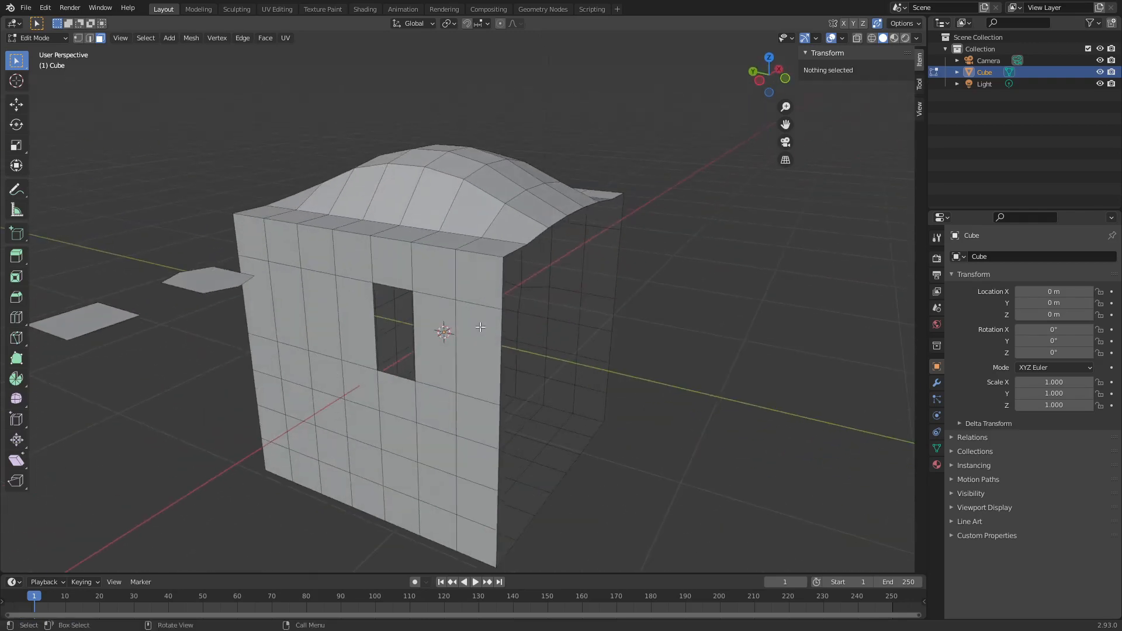
# - Select the whole mesh and recalculate its normals to point outside
pyautogui.press('a')
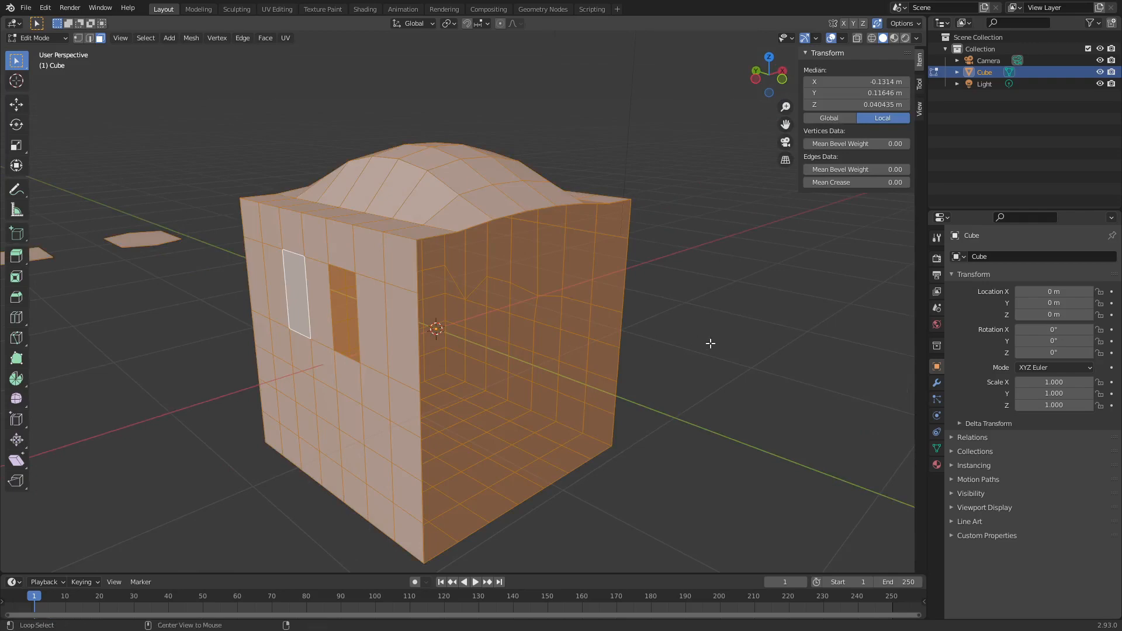
pyautogui.hotkey('alt', 'n')
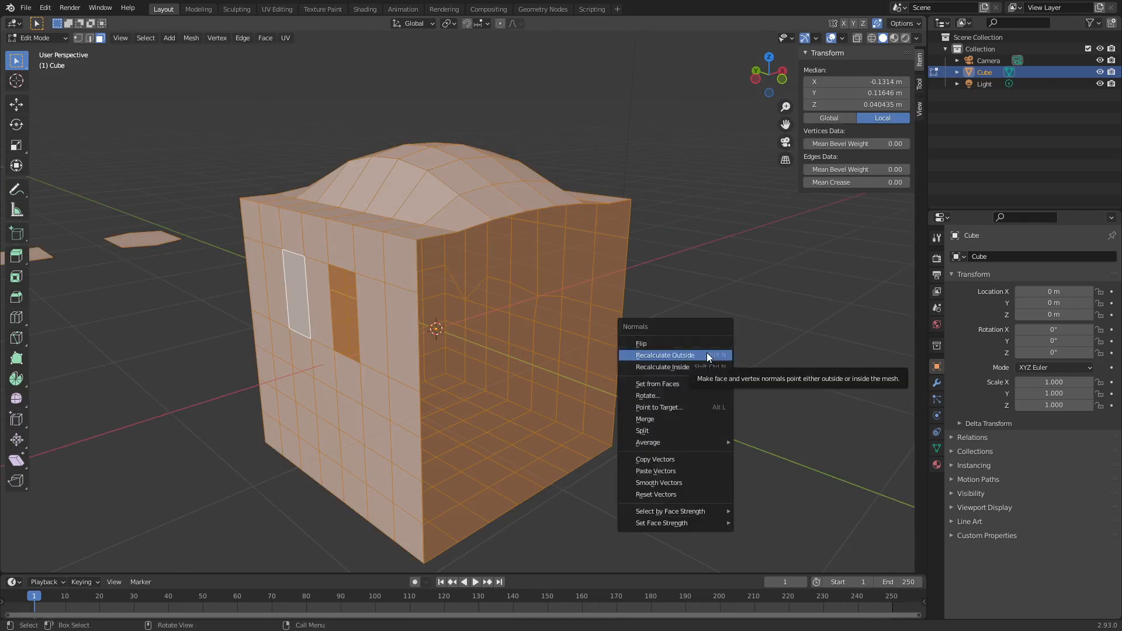
pyautogui.click(706, 352)
pyautogui.moveTo(349, 354); pyautogui.dragTo(421, 327, button='middle')
# - Recalculate the normals of the whole mesh to point inside and examine the cube's interior faces
pyautogui.hotkey('alt', 'n')
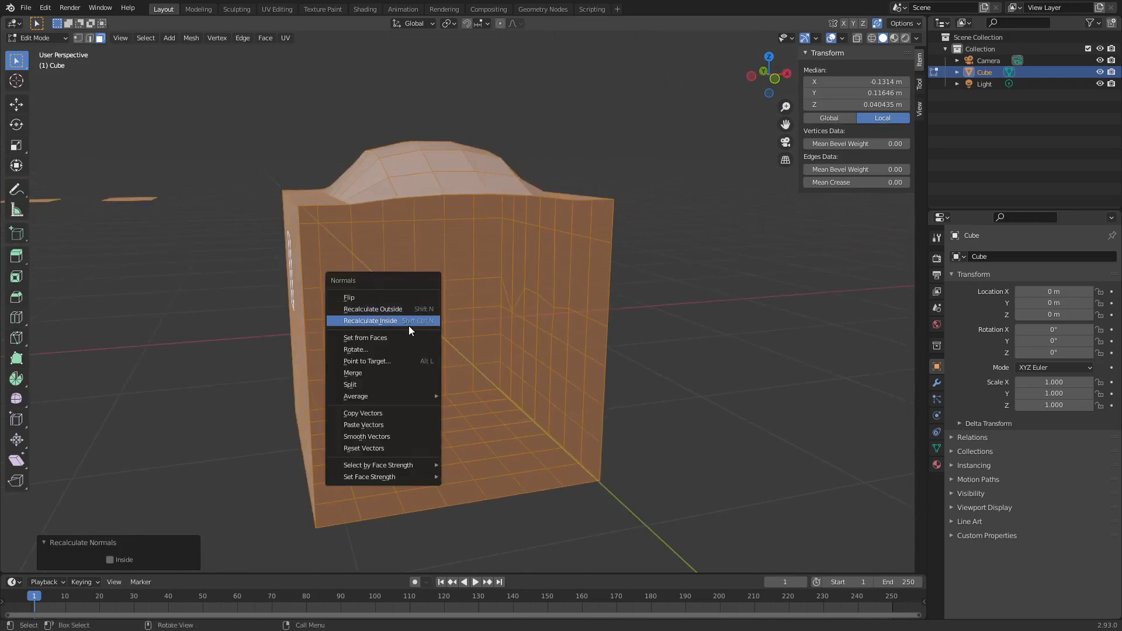
pyautogui.click(409, 322)
pyautogui.click(649, 372)
pyautogui.moveTo(649, 372); pyautogui.dragTo(612, 311, button='middle')
pyautogui.moveTo(659, 369); pyautogui.dragTo(592, 402, button='middle')
pyautogui.hotkey('alt', 'm')
pyautogui.press('Escape')
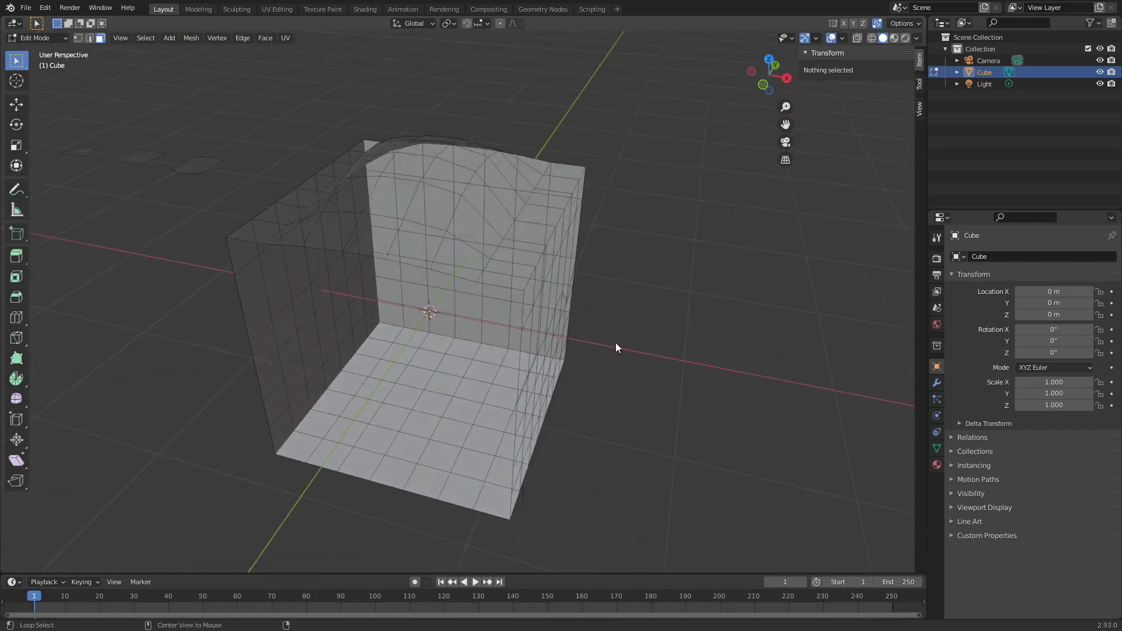
# - Select all faces and recalculate their normals so that they point outside again
pyautogui.hotkey('alt', 'n')
pyautogui.click(604, 319)
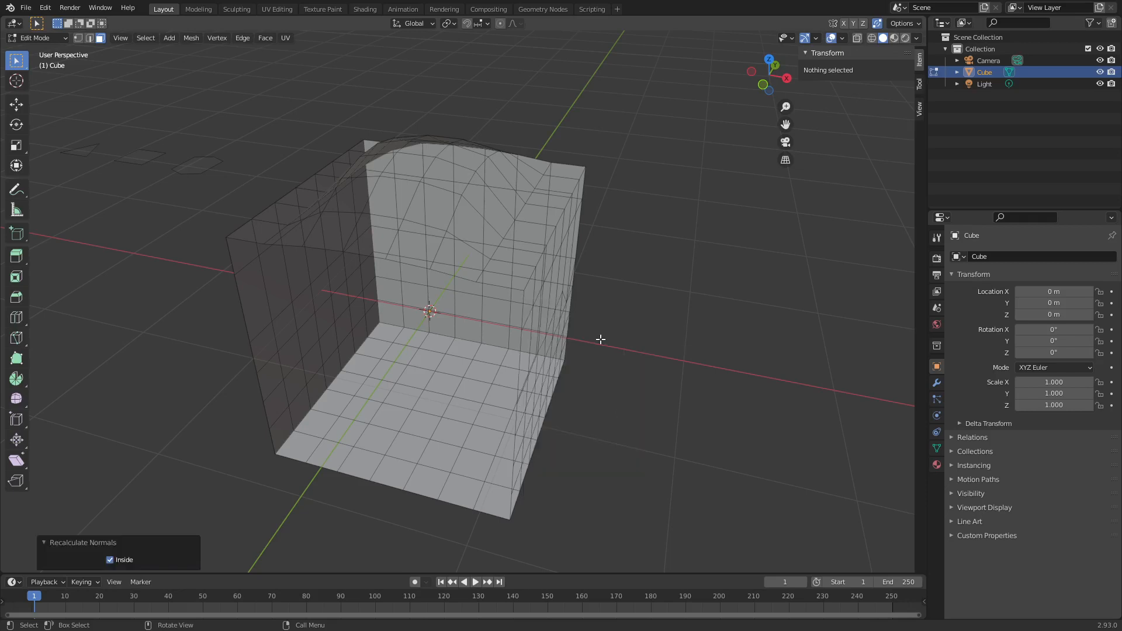
pyautogui.press('a')
pyautogui.hotkey('alt', 'n')
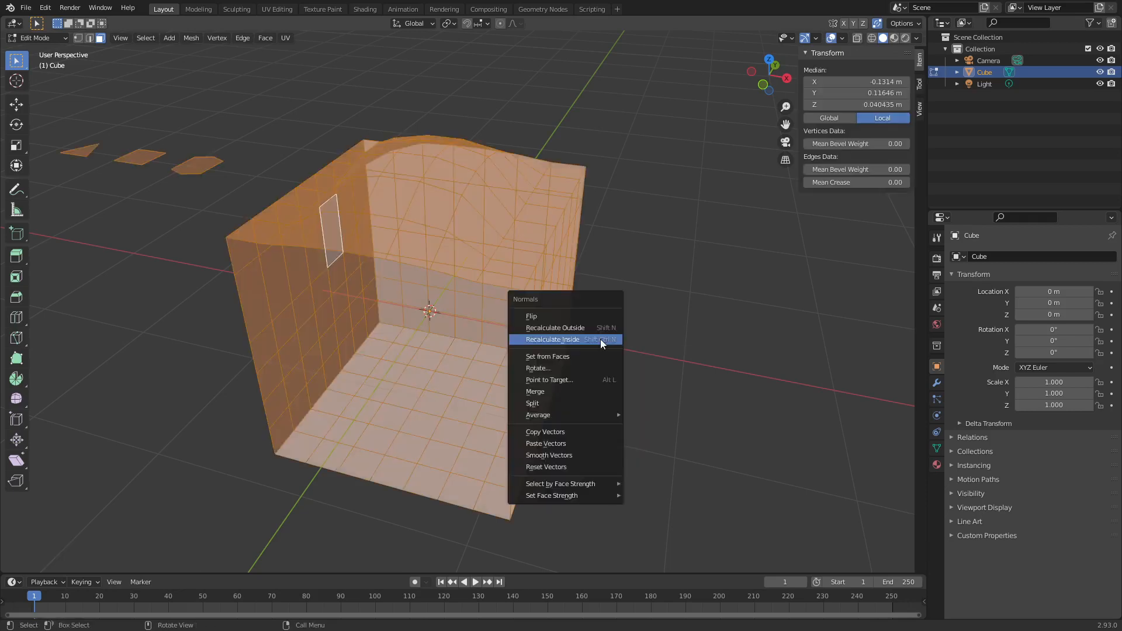
pyautogui.click(594, 330)
pyautogui.click(619, 342)
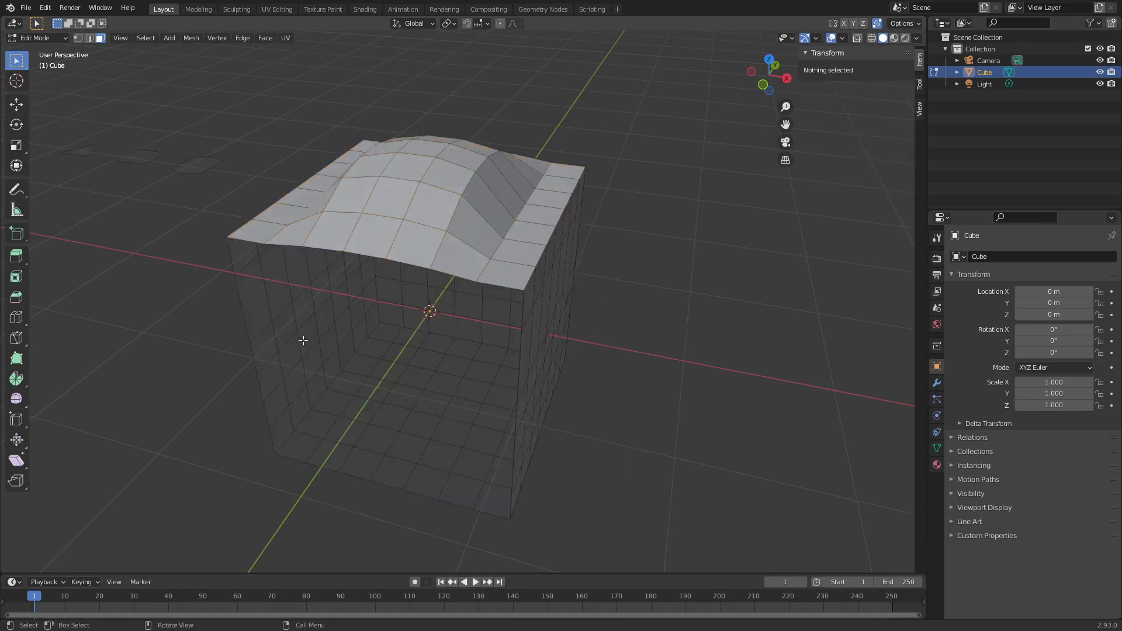
# - Flip the normals of the three loose faces beside the cube: the hexagon, the quad and the triangle
pyautogui.scroll(-1, 298, 344)
pyautogui.keyDown('shift'); pyautogui.moveTo(285, 352); pyautogui.dragTo(437, 384, button='middle'); pyautogui.keyUp('shift')
pyautogui.click(349, 248)
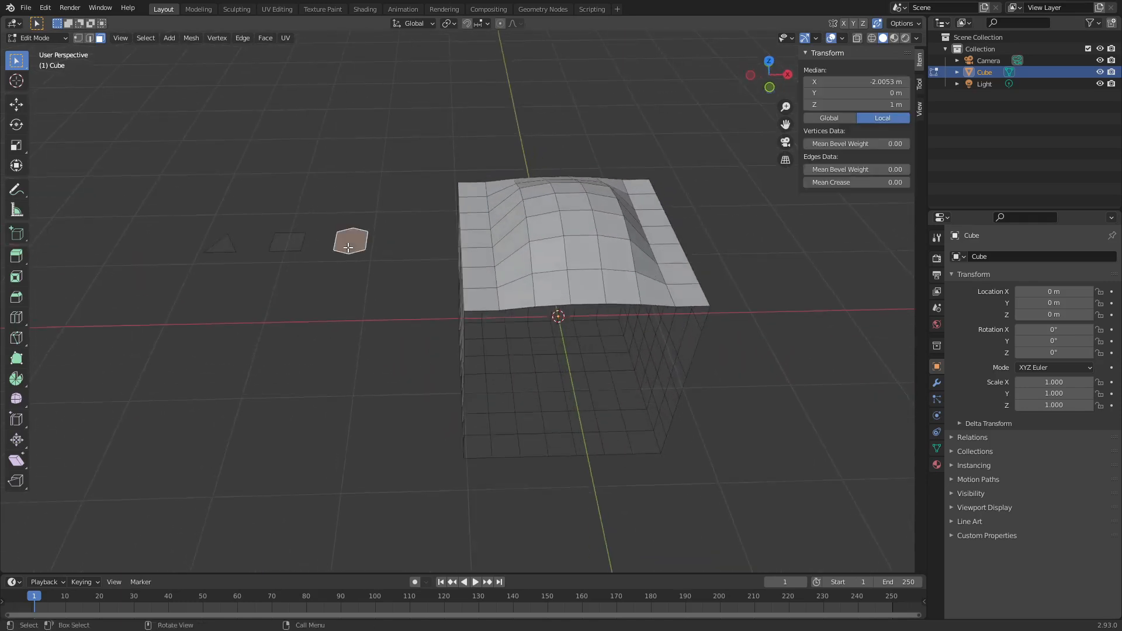
pyautogui.keyDown('shift'); pyautogui.click(287, 243); pyautogui.keyUp('shift')
pyautogui.keyDown('shift'); pyautogui.click(221, 246); pyautogui.keyUp('shift')
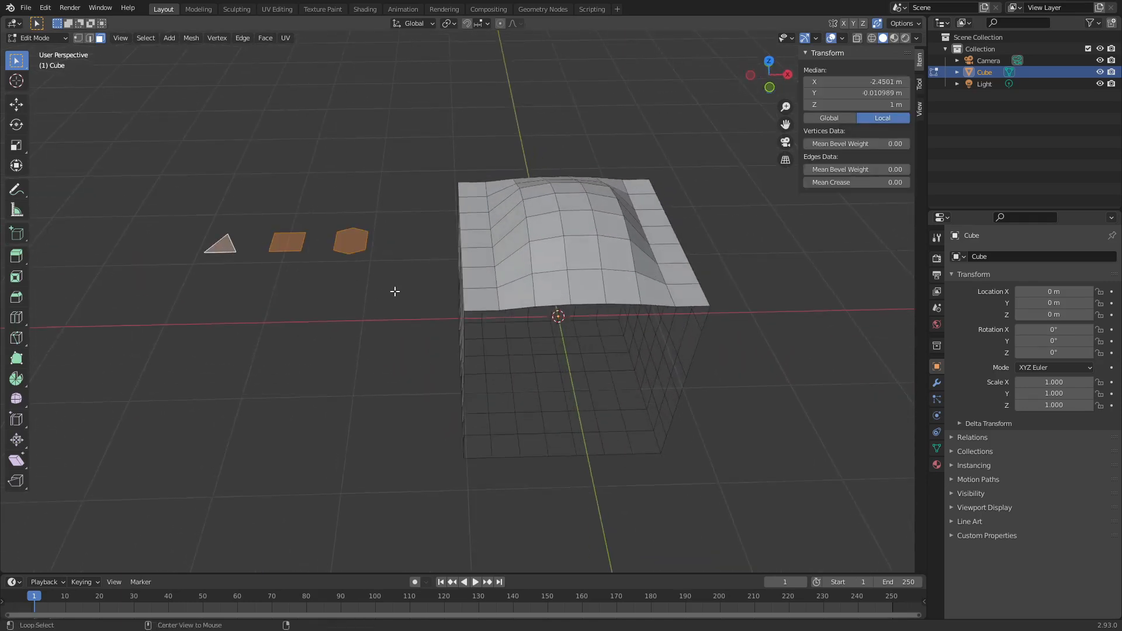
pyautogui.hotkey('alt', 'n')
pyautogui.click(376, 278)
pyautogui.click(436, 369)
pyautogui.moveTo(436, 369); pyautogui.dragTo(532, 378, button='middle')
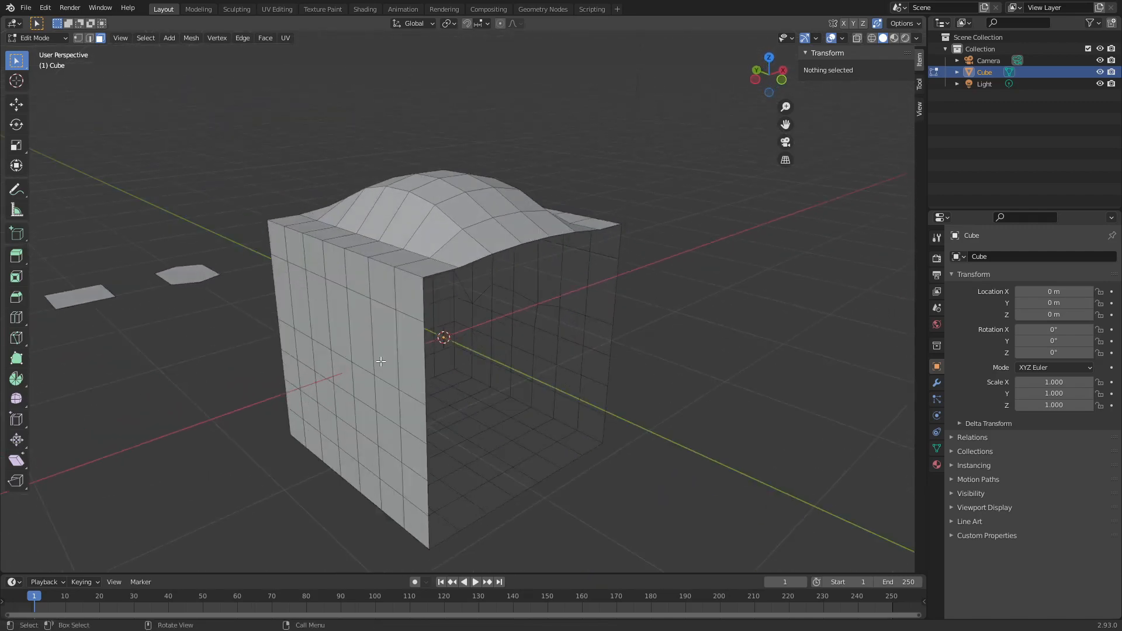
# - Select four of the tall faces in the second row of the cube's negative X wall
pyautogui.click(385, 344)
pyautogui.keyDown('shift'); pyautogui.click(300, 305); pyautogui.keyUp('shift')
pyautogui.keyDown('shift'); pyautogui.click(344, 326); pyautogui.keyUp('shift')
pyautogui.keyDown('shift'); pyautogui.click(316, 319); pyautogui.keyUp('shift')
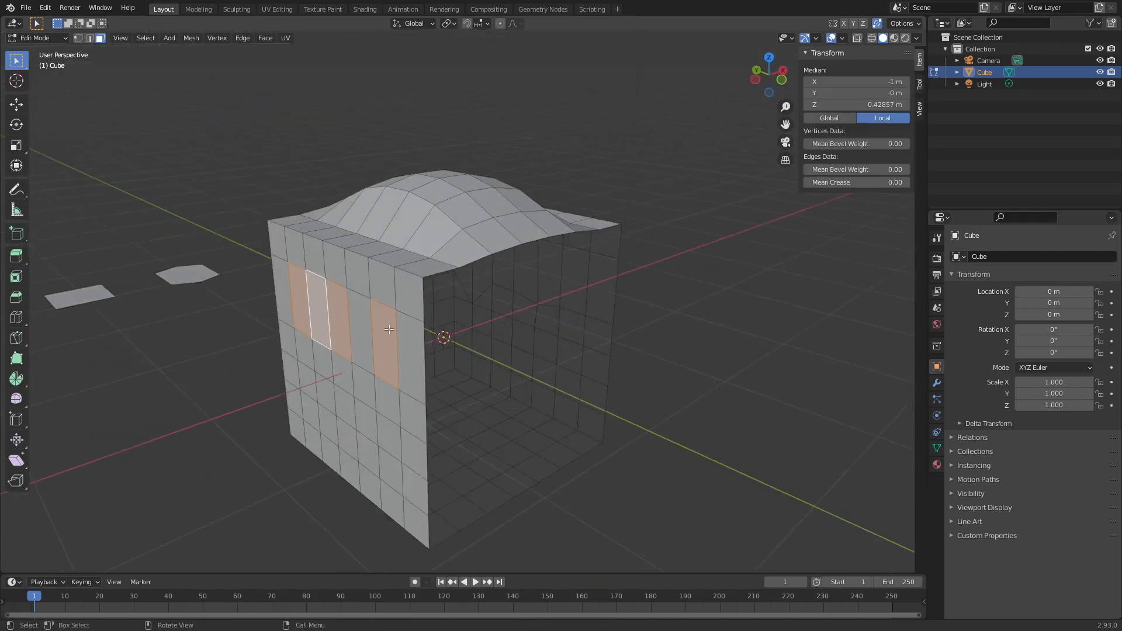
# - Try to close the cube's open negative Y side by filling its boundary edge loop with one face
pyautogui.moveTo(579, 338); pyautogui.dragTo(393, 303, button='middle')
pyautogui.press('2')
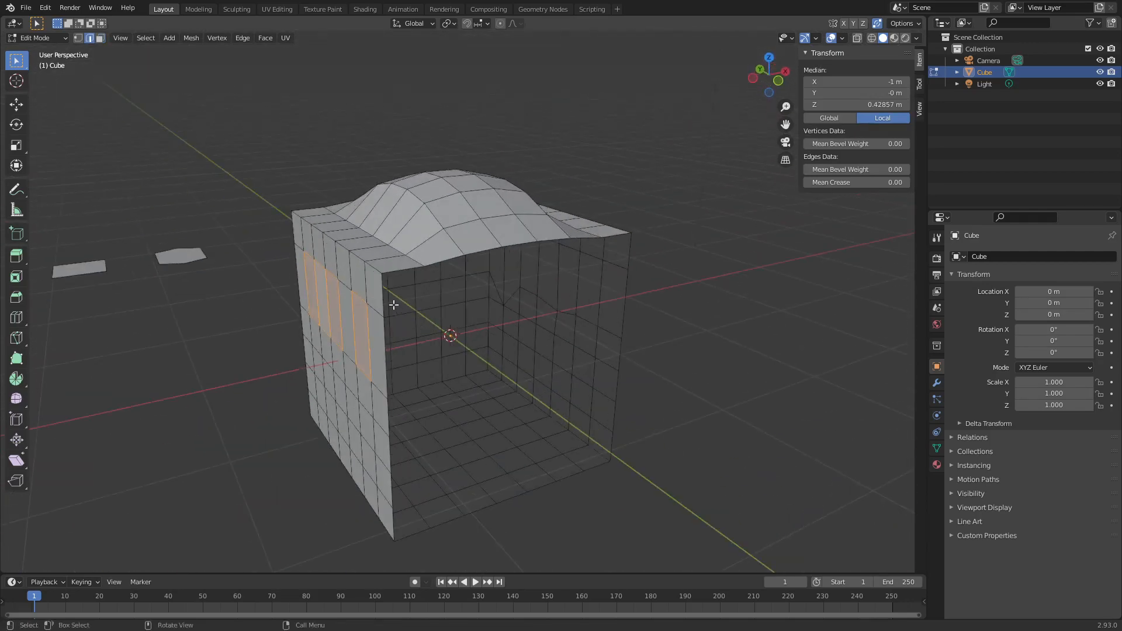
pyautogui.keyDown('alt'); pyautogui.click(384, 296); pyautogui.keyUp('alt')
pyautogui.moveTo(466, 336); pyautogui.dragTo(685, 356, button='middle')
pyautogui.press('f')
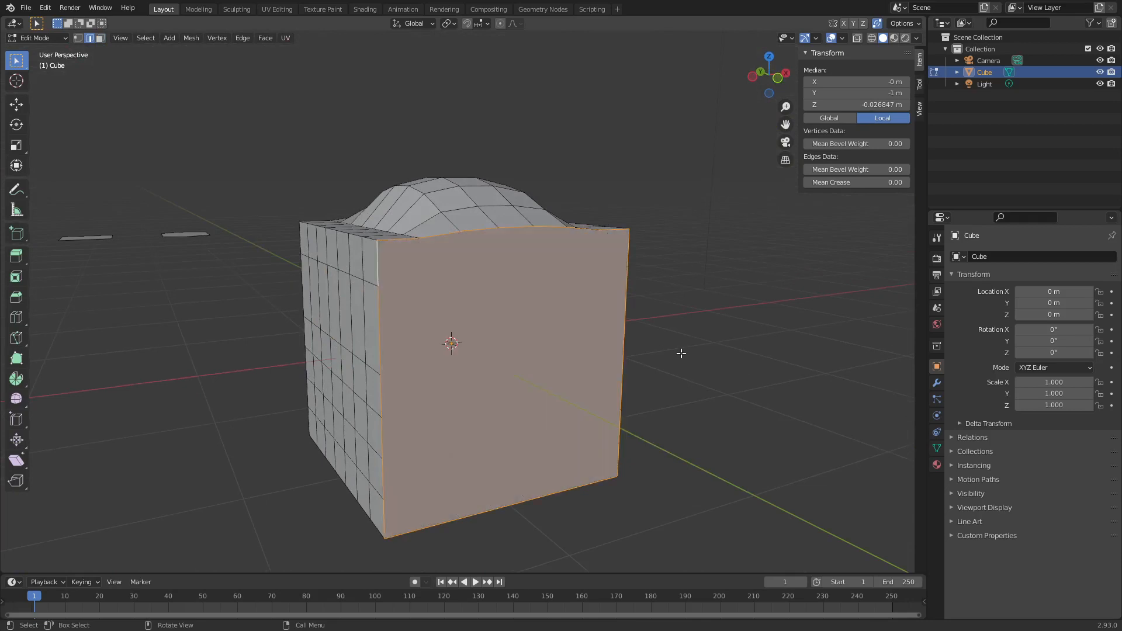
pyautogui.hotkey('ctrl', 'z')
# - Try Grid Fill on the open side's boundary loop, and a single-face fill on the same loop for comparison
pyautogui.hotkey('ctrl', 'f')
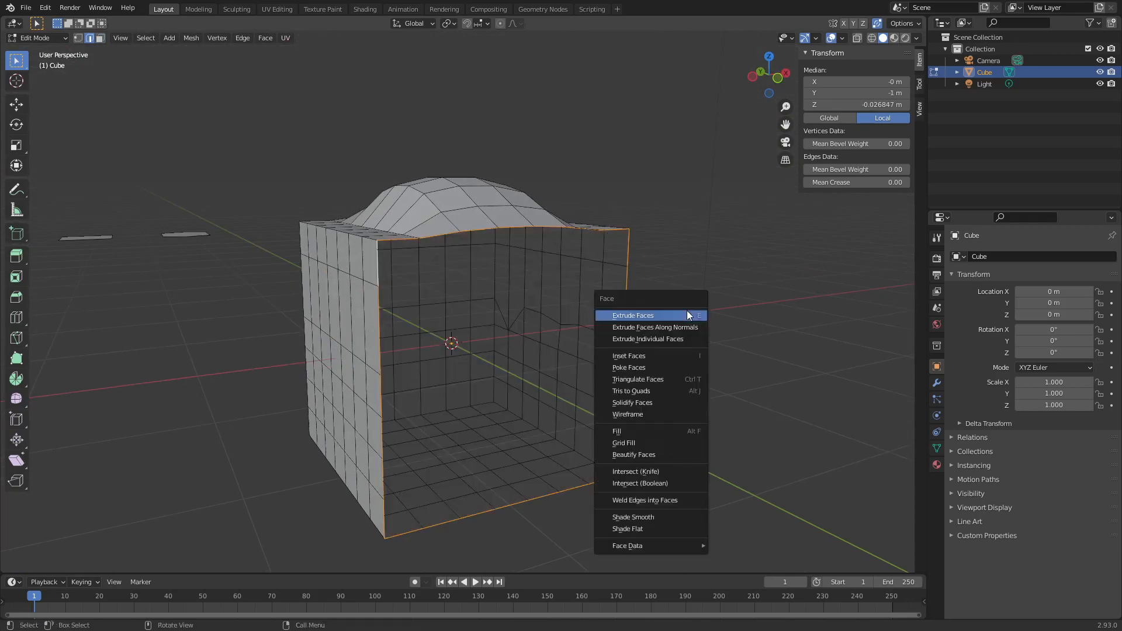
pyautogui.click(664, 447)
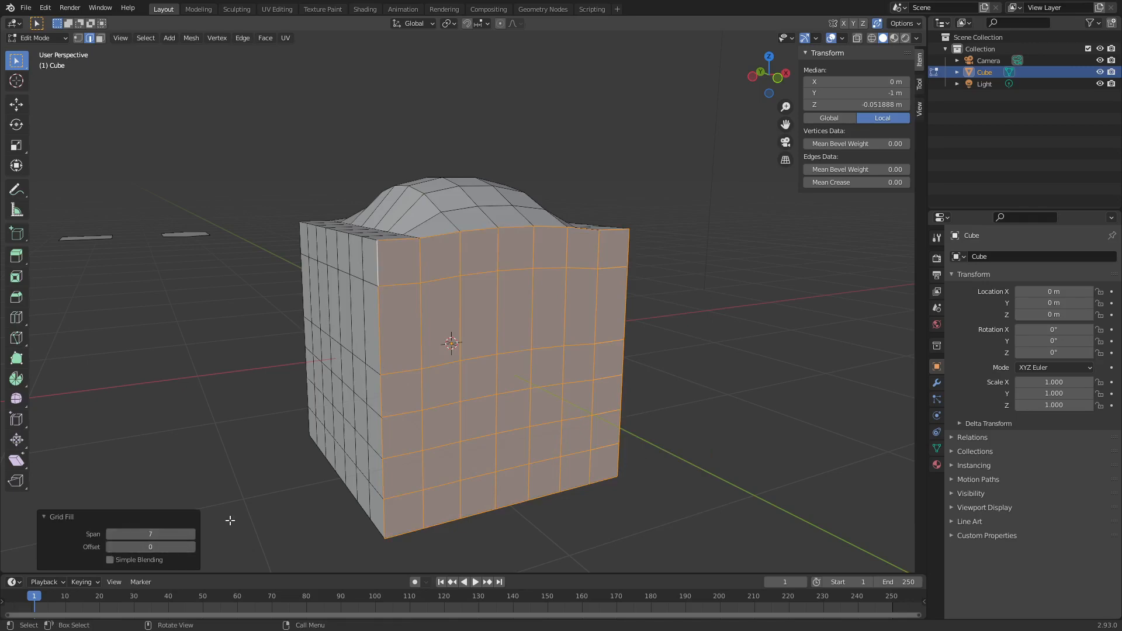
pyautogui.moveTo(554, 345); pyautogui.dragTo(571, 388, button='middle')
pyautogui.hotkey('ctrl', 'z')
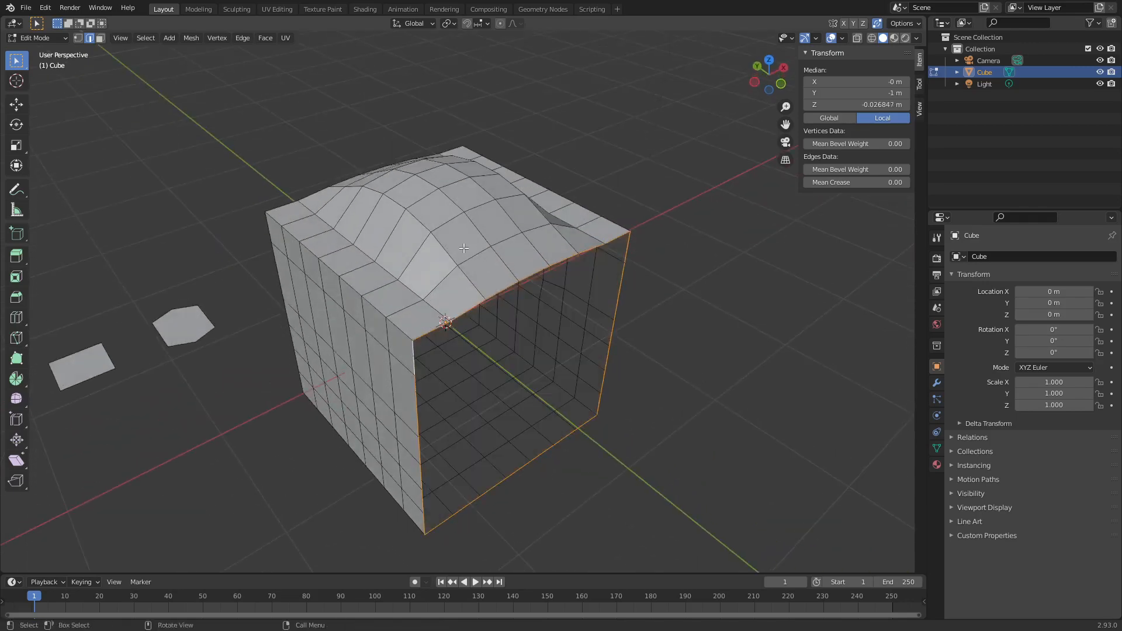
pyautogui.press('f')
pyautogui.moveTo(633, 426); pyautogui.dragTo(600, 389, button='middle')
pyautogui.hotkey('ctrl', 'z')
# - Close the open negative Y side with Grid Fill and switch to face selection
pyautogui.hotkey('ctrl', 'f')
pyautogui.click(626, 415)
pyautogui.press('3')
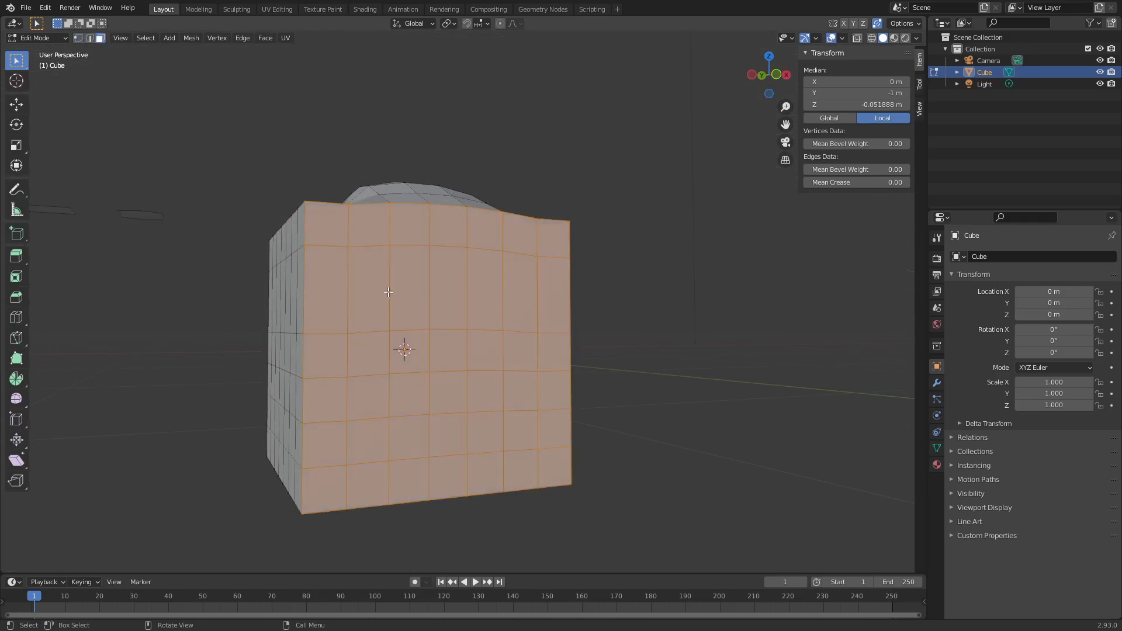
# - Select the rectangular block of inner faces on the new wall, leaving its outer ring of faces unselected
pyautogui.click(370, 294)
pyautogui.keyDown('shift'); pyautogui.click(507, 431); pyautogui.keyUp('shift')
pyautogui.click(368, 442)
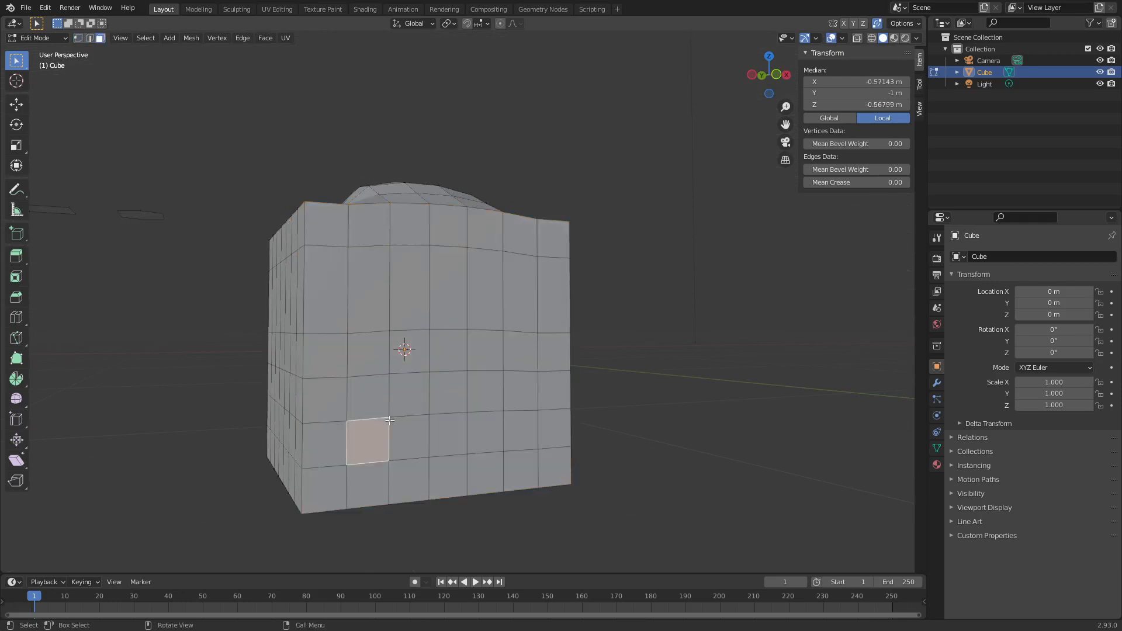
pyautogui.keyDown('ctrl'); pyautogui.keyDown('shift'); pyautogui.click(496, 310); pyautogui.keyUp('shift'); pyautogui.keyUp('ctrl')
pyautogui.click(521, 429)
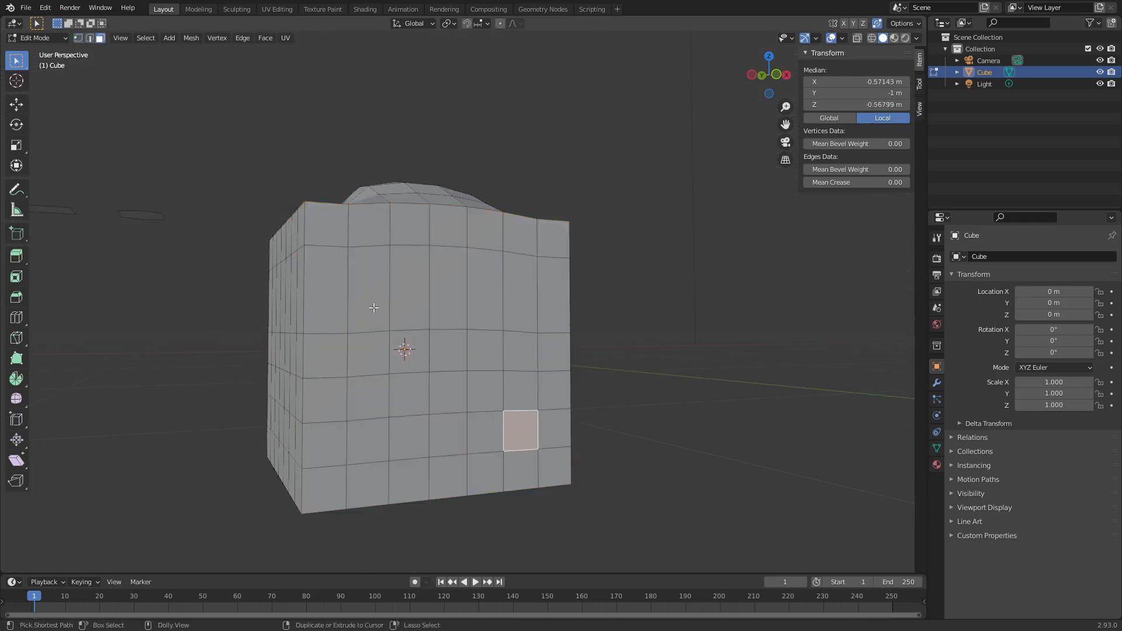
pyautogui.keyDown('ctrl'); pyautogui.keyDown('shift'); pyautogui.click(370, 289); pyautogui.keyUp('shift'); pyautogui.keyUp('ctrl')
pyautogui.moveTo(704, 393); pyautogui.dragTo(729, 418, button='middle')
# - Try to inset the selected block of faces by about 0.13 m
pyautogui.press('i')
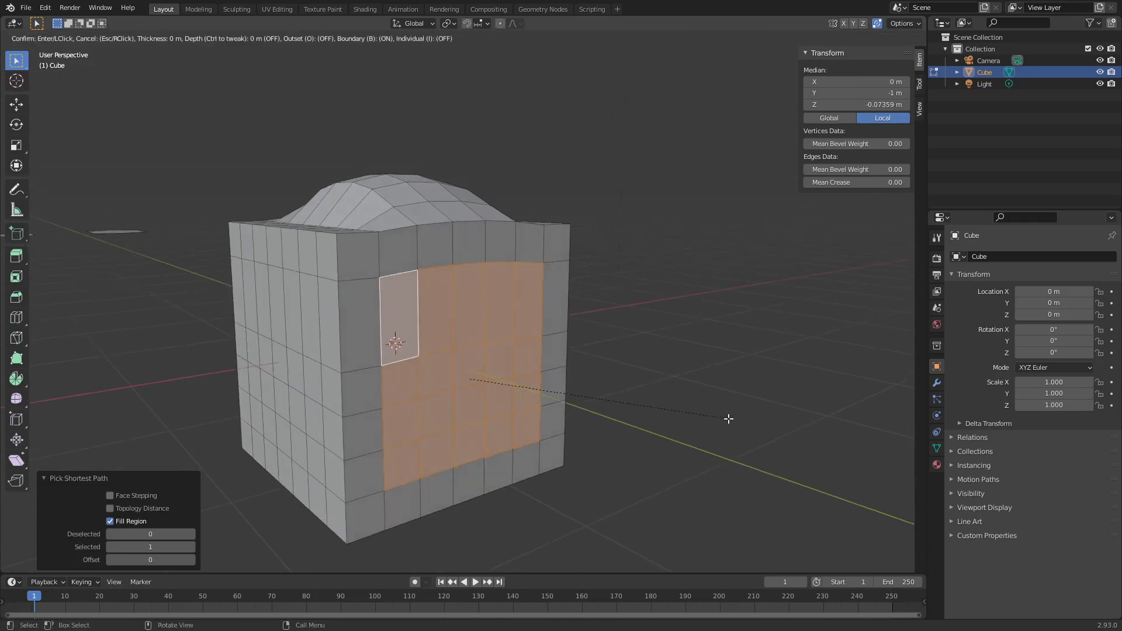
pyautogui.click(710, 417)
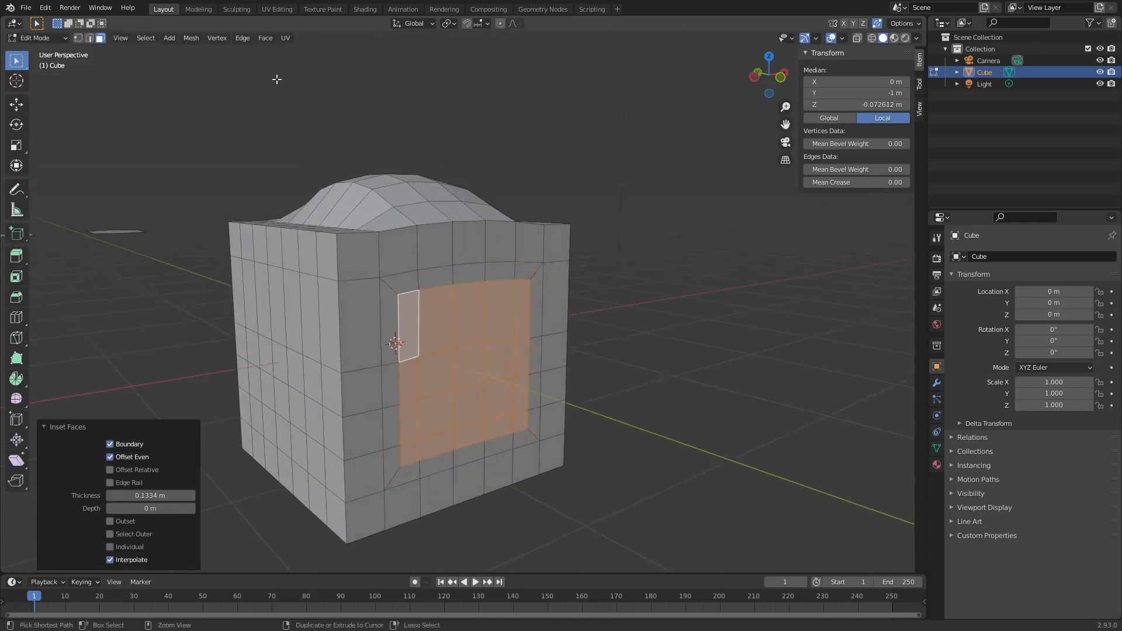
pyautogui.hotkey('ctrl', 'z')
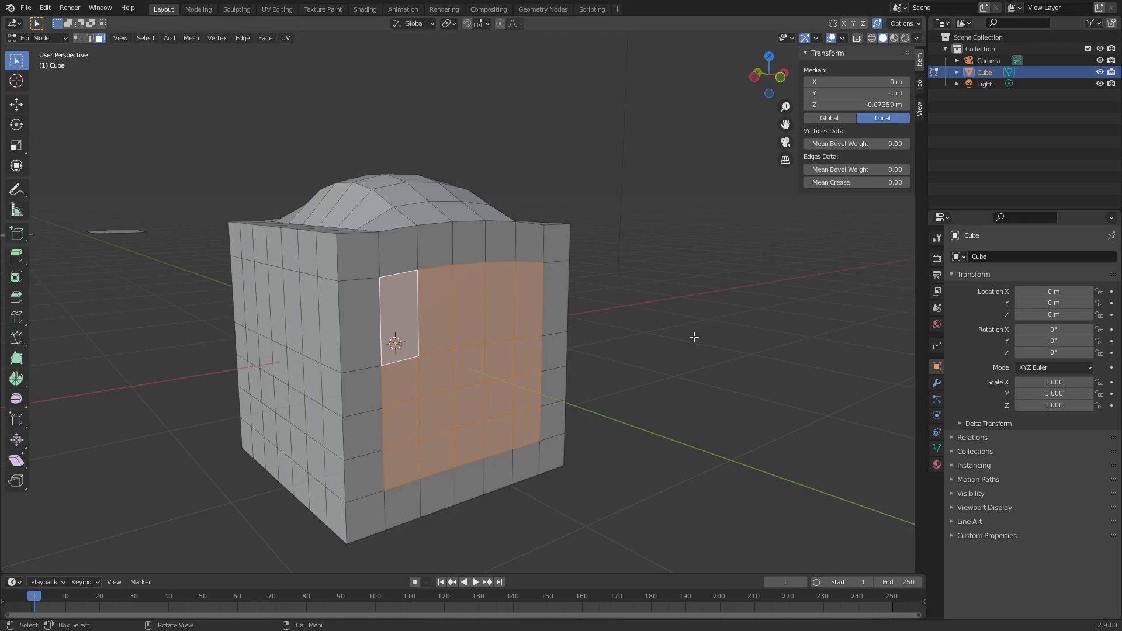
# - Inset the selected block by about 0.079 m, and inset its faces individually by about 0.052 m with a depth of about -0.011 m
pyautogui.press('i')
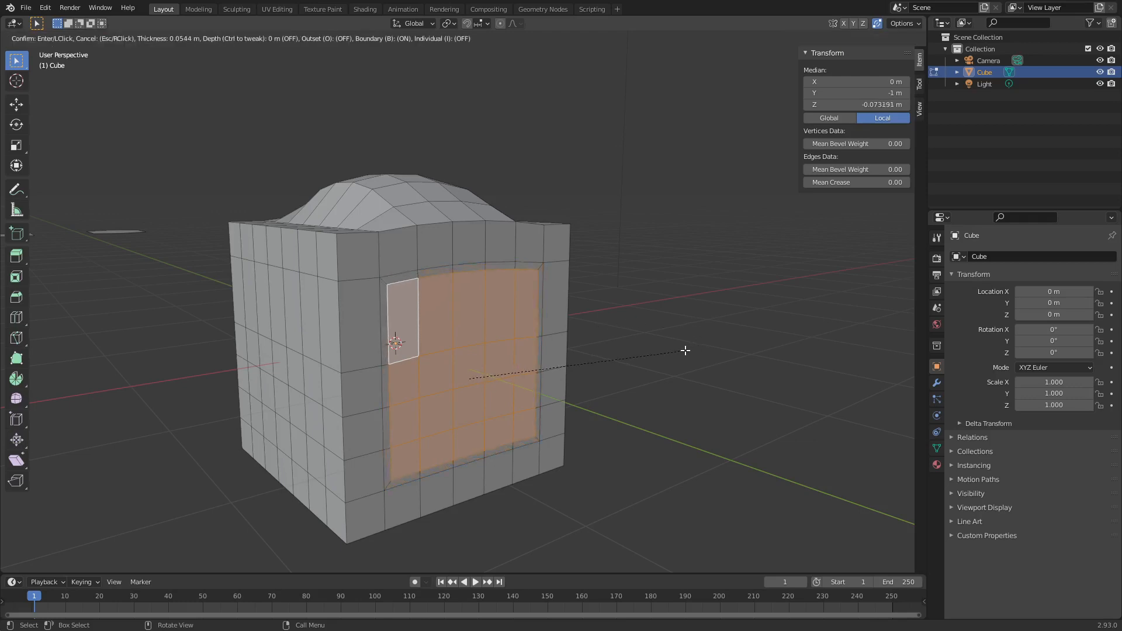
pyautogui.click(684, 350)
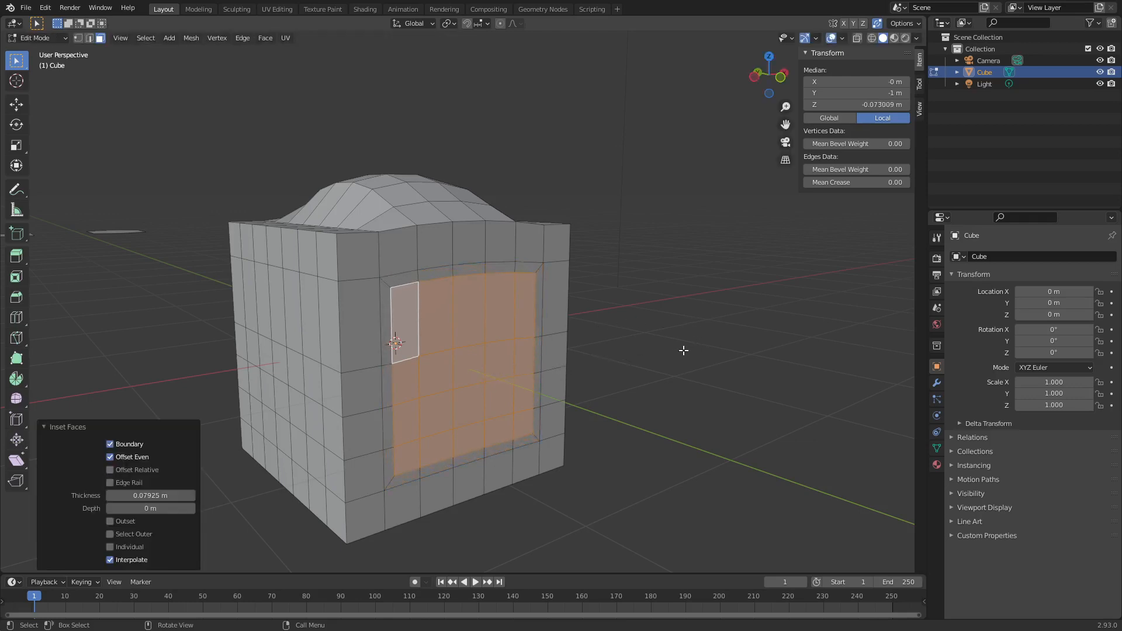
pyautogui.press('i')
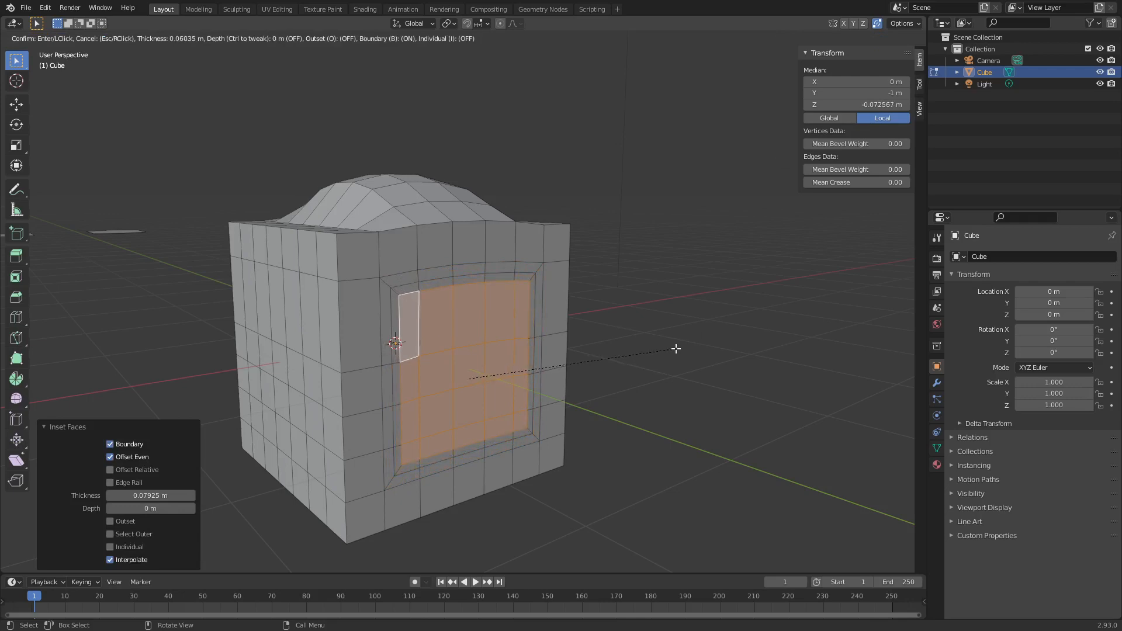
pyautogui.press('ctrl')
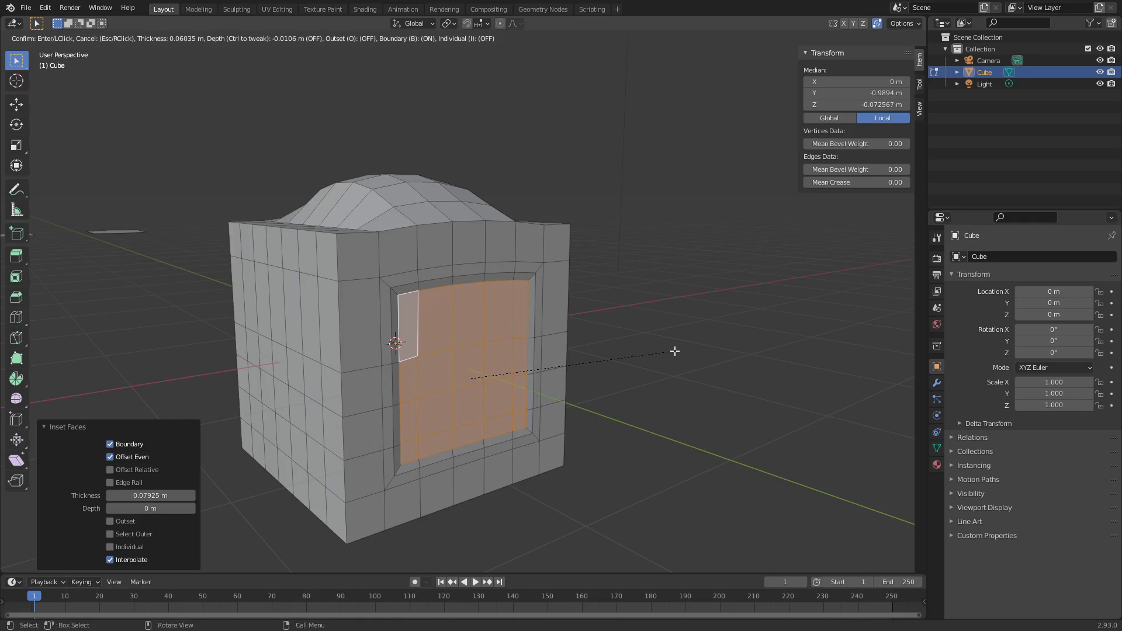
pyautogui.press('i')
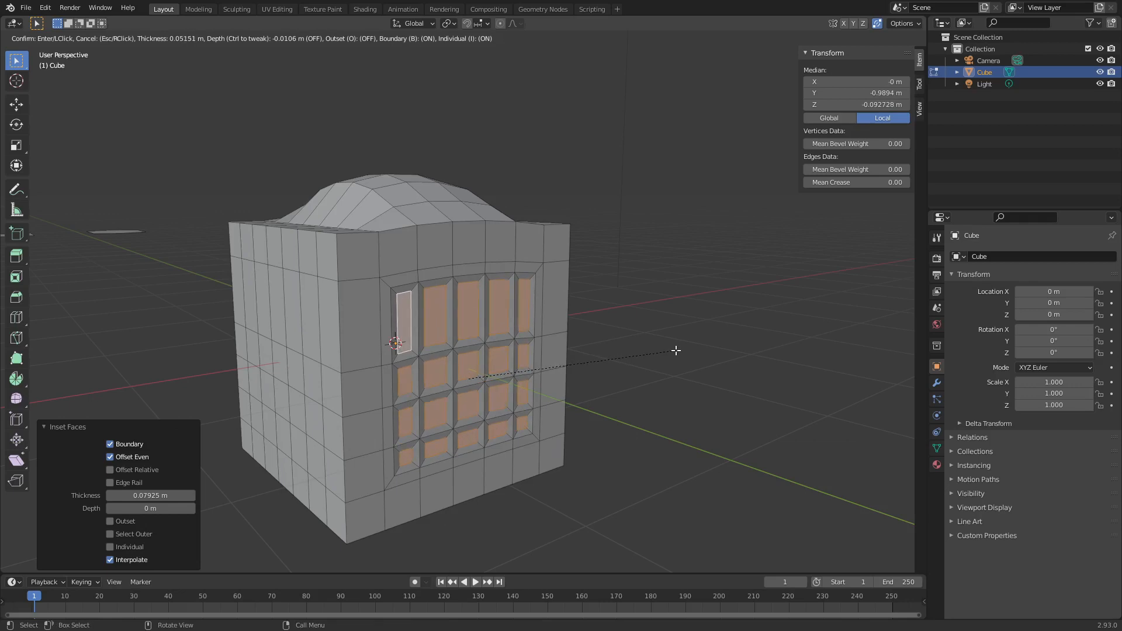
pyautogui.click(676, 351)
# - Delete the recessed inner face of the second panel from the negative X side in the lowest row
pyautogui.moveTo(615, 438); pyautogui.dragTo(571, 389, button='middle')
pyautogui.scroll(2, 502, 457)
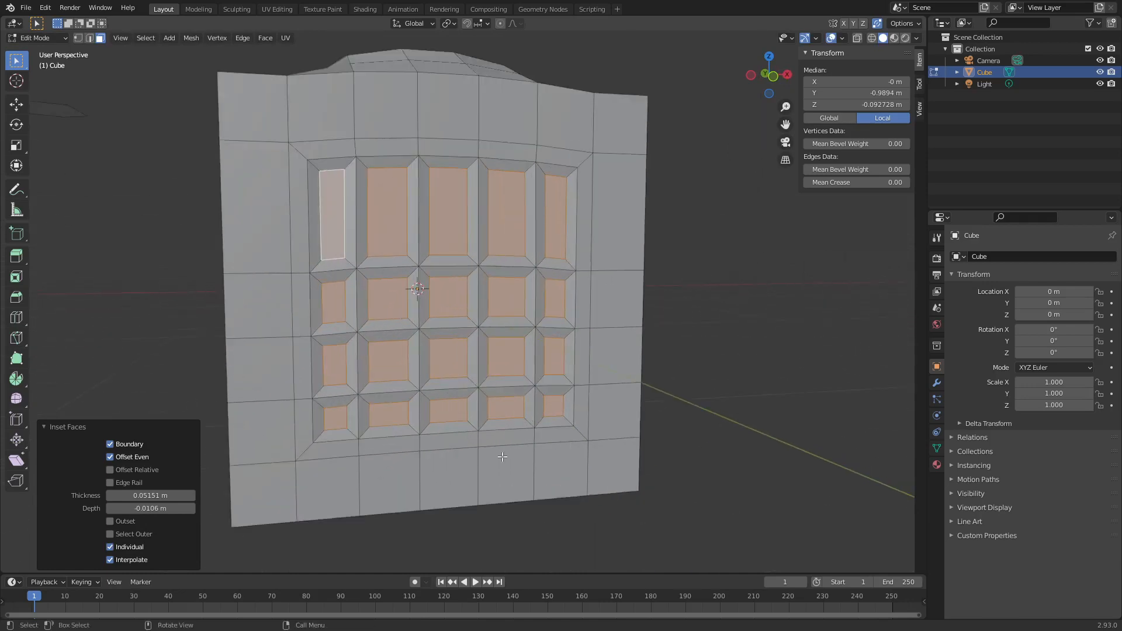
pyautogui.click(391, 420)
pyautogui.press('x')
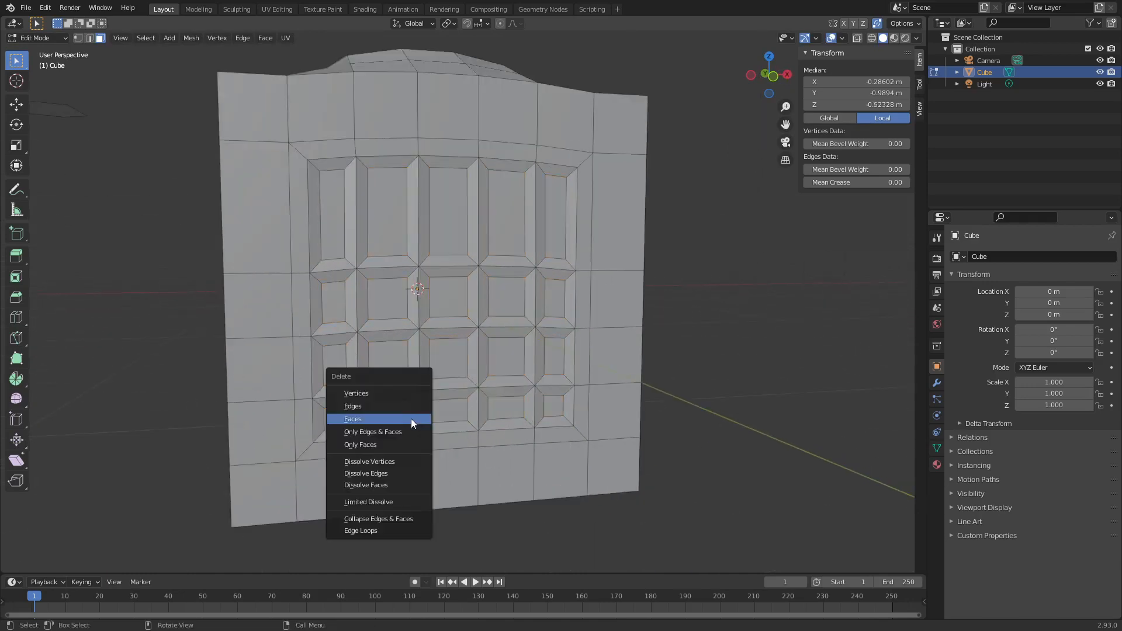
pyautogui.click(411, 418)
# - Inset the sloped face below the open panel and the two faces beneath it by about 0.029 m with Boundary off
pyautogui.click(396, 433)
pyautogui.keyDown('ctrl'); pyautogui.click(397, 479); pyautogui.keyUp('ctrl')
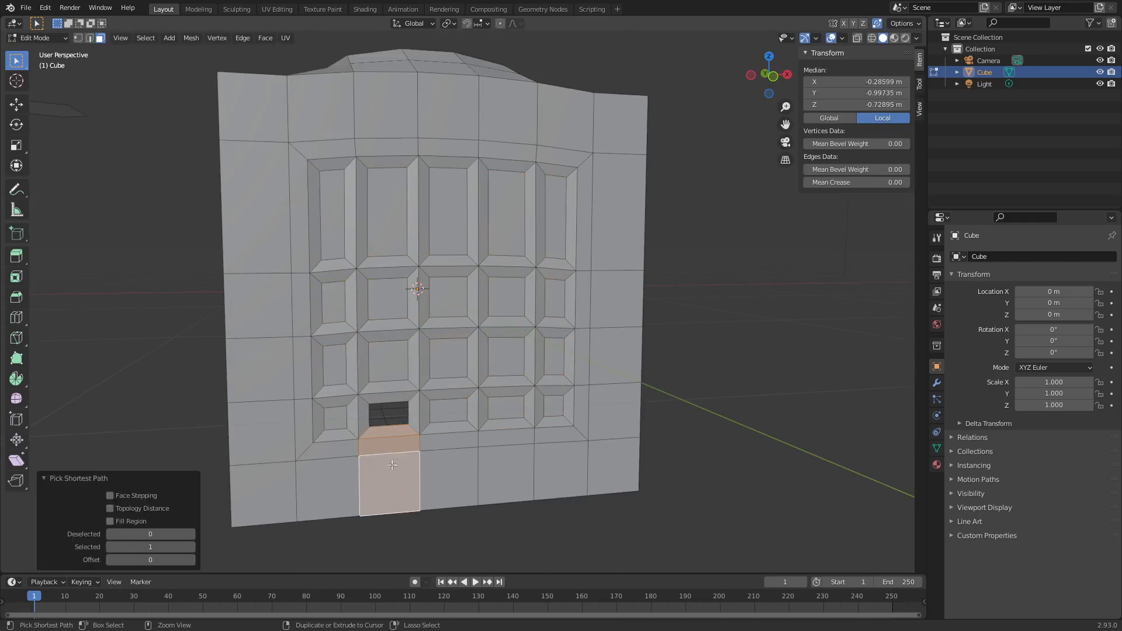
pyautogui.keyDown('shift'); pyautogui.moveTo(563, 466); pyautogui.dragTo(656, 413, button='middle'); pyautogui.keyUp('shift')
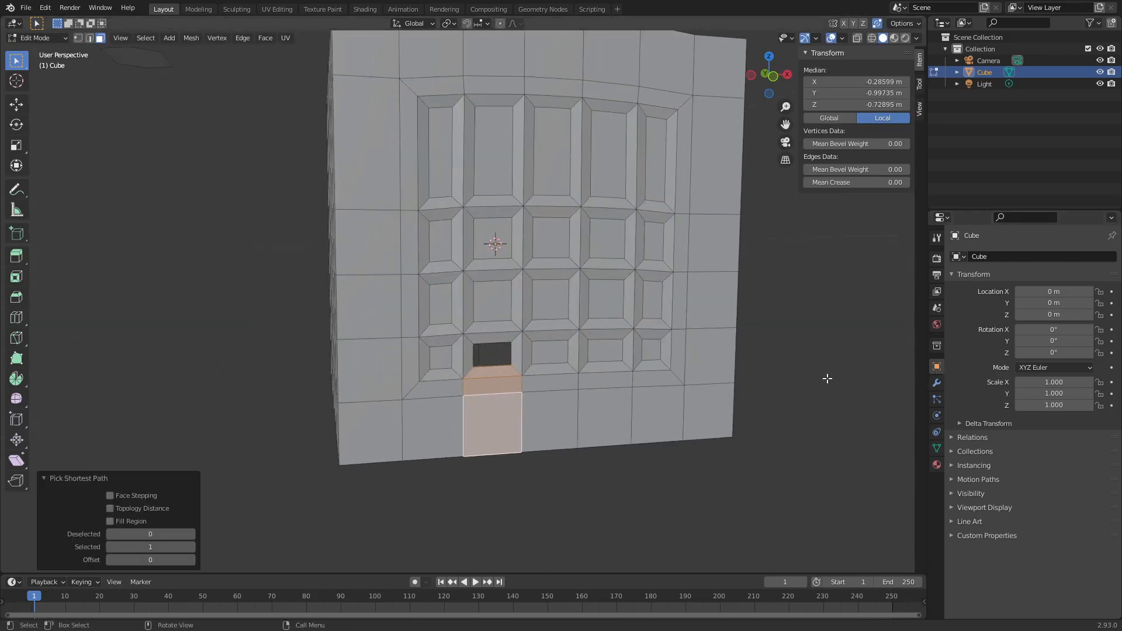
pyautogui.press('i')
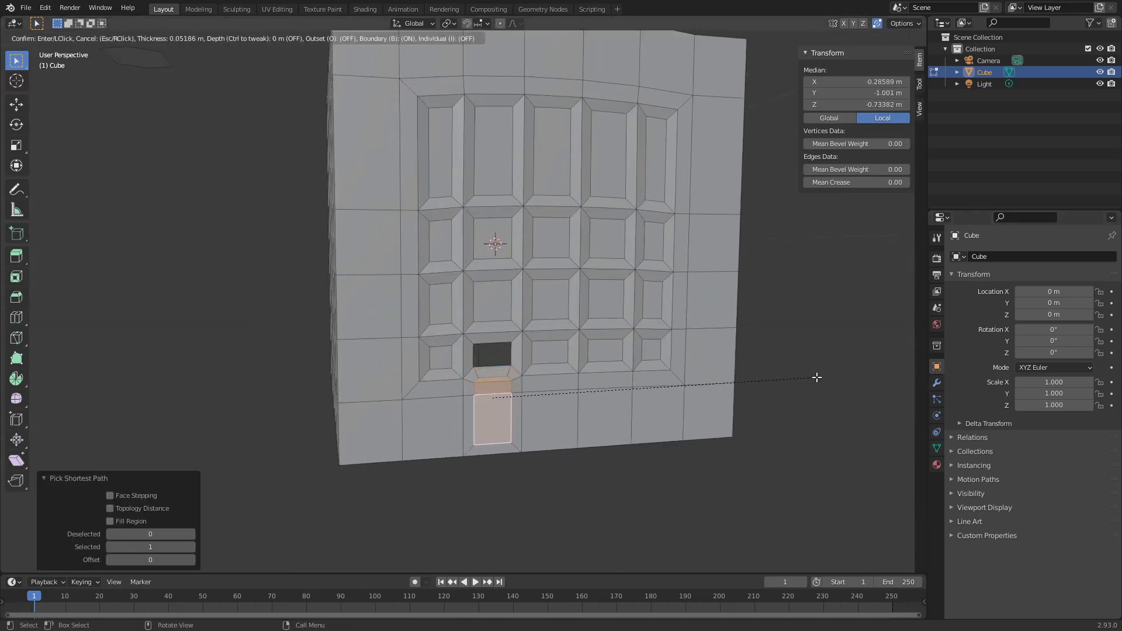
pyautogui.press('b')
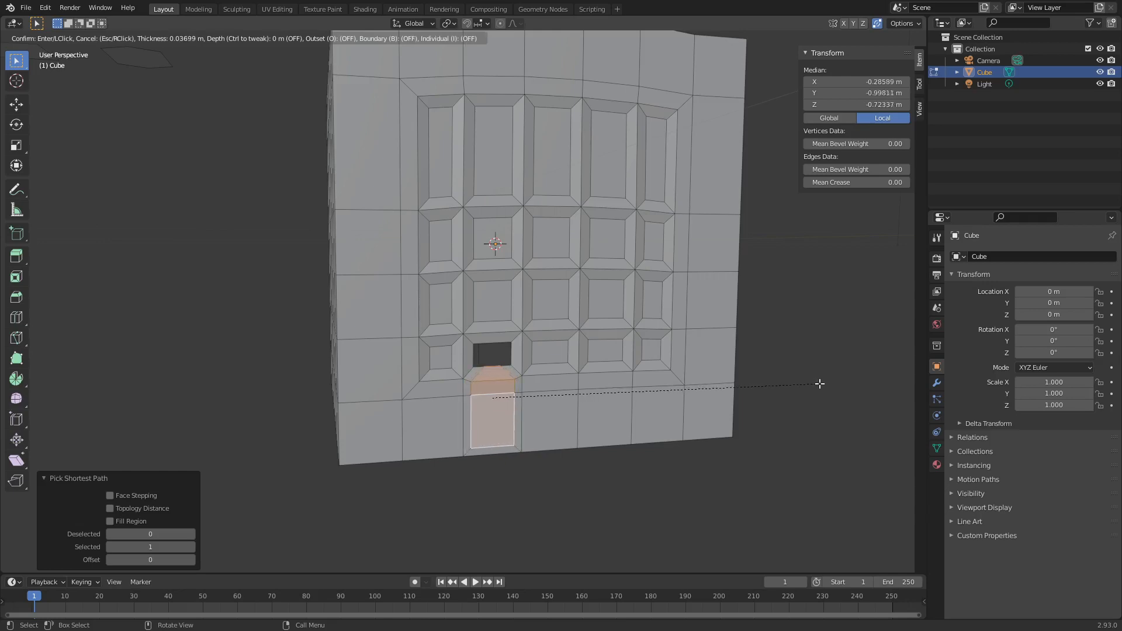
pyautogui.click(821, 383)
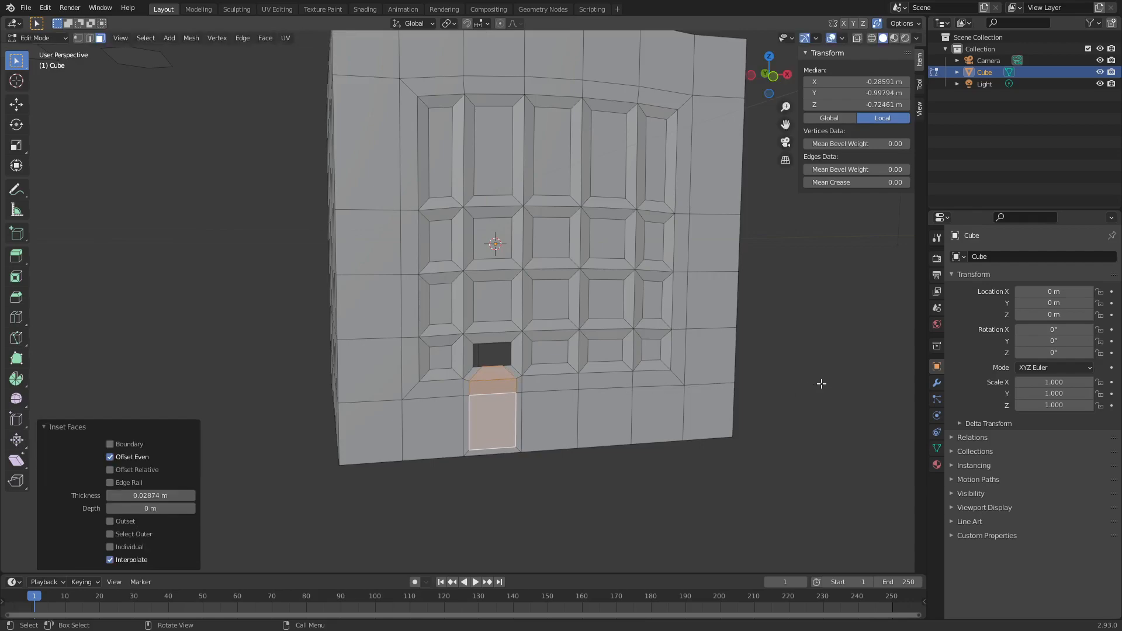
# - Fill the rectangular hole of the deleted panel face with a new face
pyautogui.click(765, 468)
pyautogui.moveTo(766, 467); pyautogui.dragTo(405, 386, button='middle')
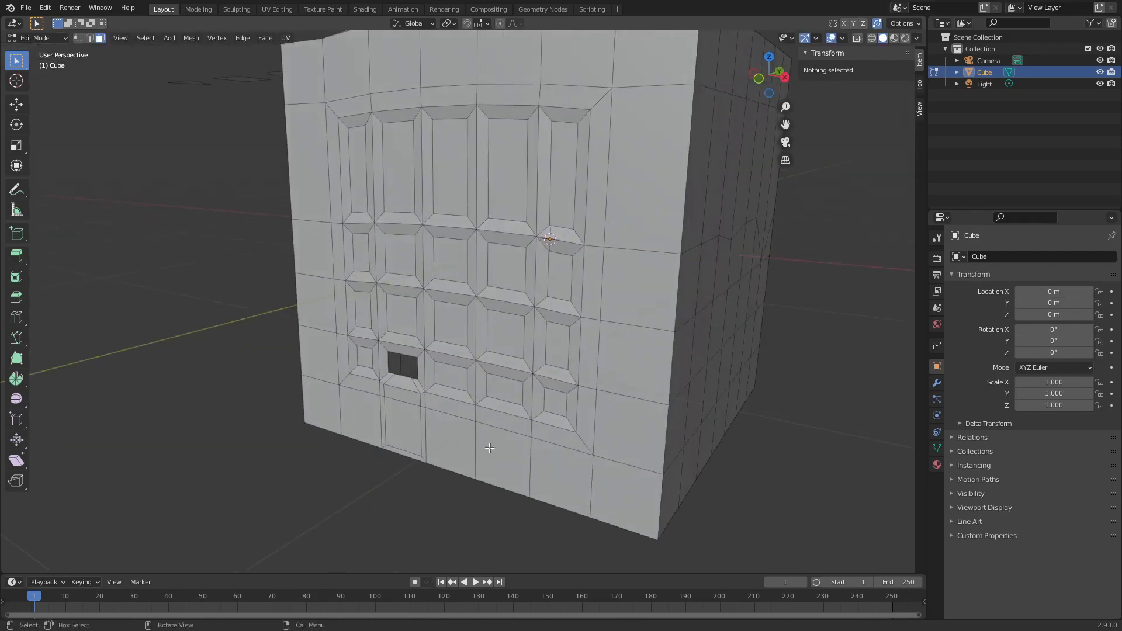
pyautogui.click(405, 381)
pyautogui.click(367, 513)
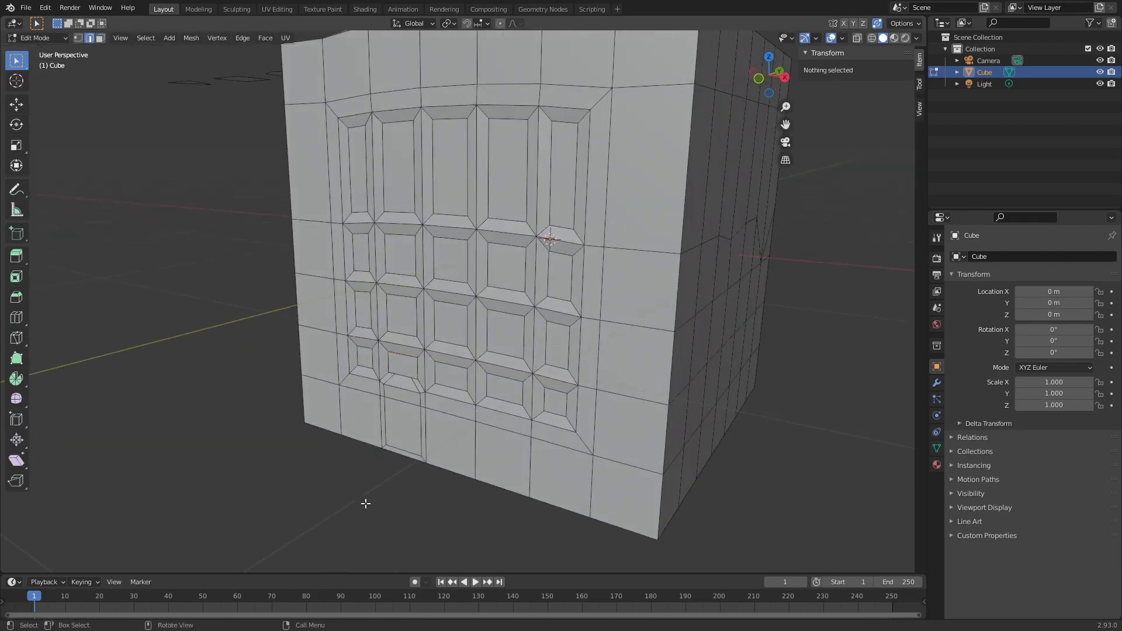
# - Select the three inset faces below the filled panel and extrude them outward by about 0.091 m
pyautogui.moveTo(396, 472); pyautogui.dragTo(462, 474, button='middle')
pyautogui.click(446, 387)
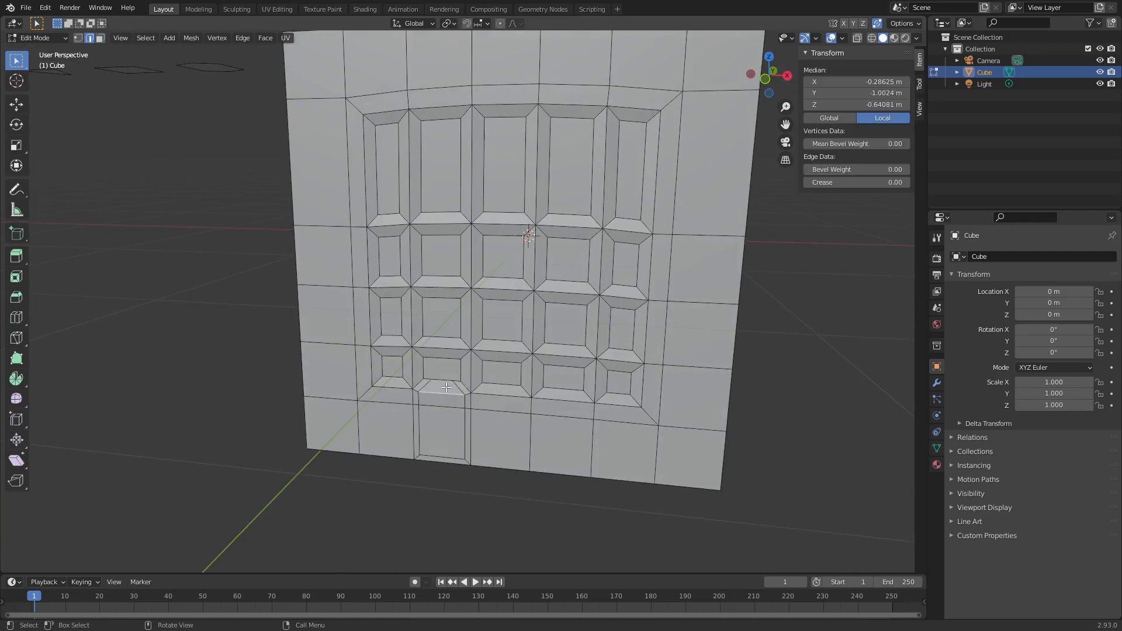
pyautogui.press('3')
pyautogui.keyDown('shift'); pyautogui.click(445, 422); pyautogui.keyUp('shift')
pyautogui.press('e')
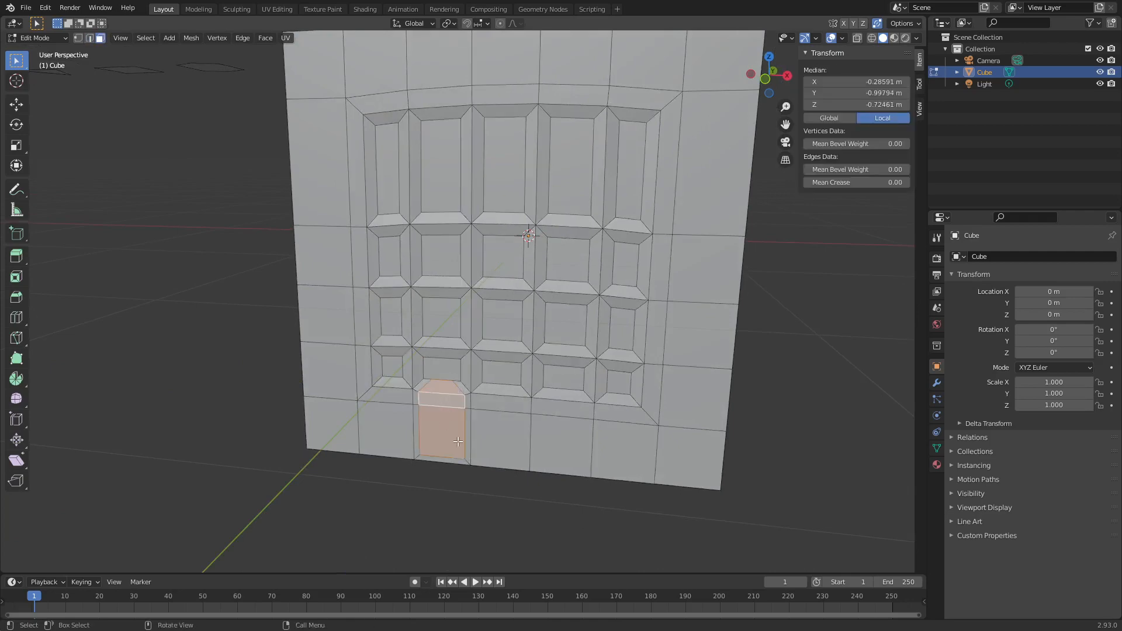
pyautogui.click(451, 445)
pyautogui.moveTo(549, 439); pyautogui.dragTo(474, 433, button='middle')
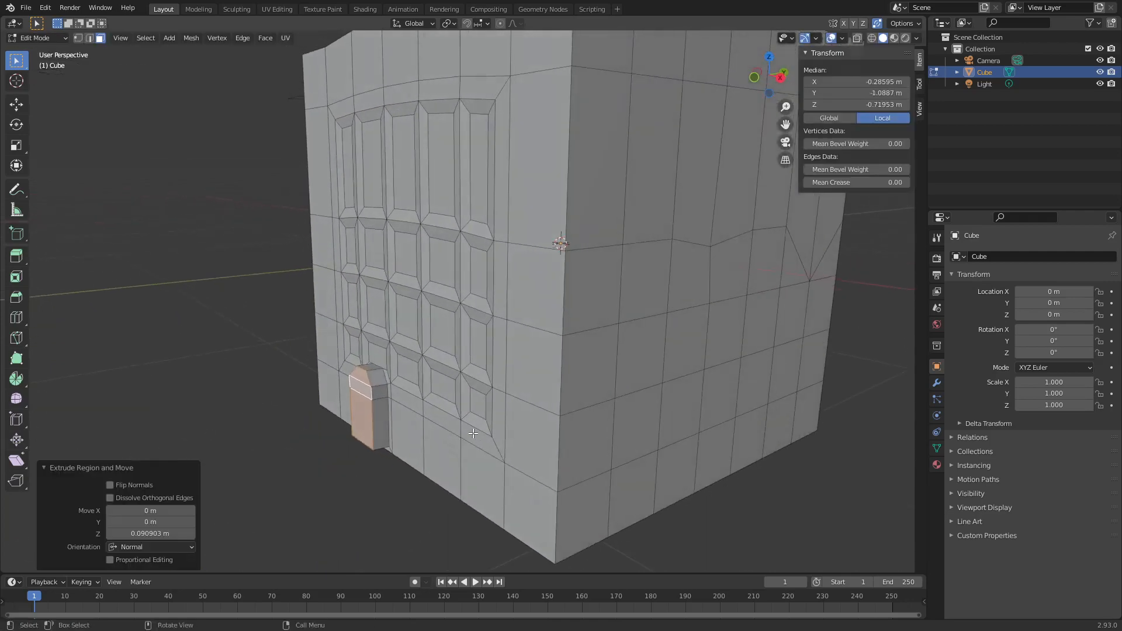
# - Bevel the upper edge loop on the positive X side by about 0.091 m with one segment
pyautogui.keyDown('shift'); pyautogui.moveTo(539, 94); pyautogui.dragTo(545, 227, button='middle'); pyautogui.keyUp('shift')
pyautogui.press('2')
pyautogui.scroll(-2, 605, 274)
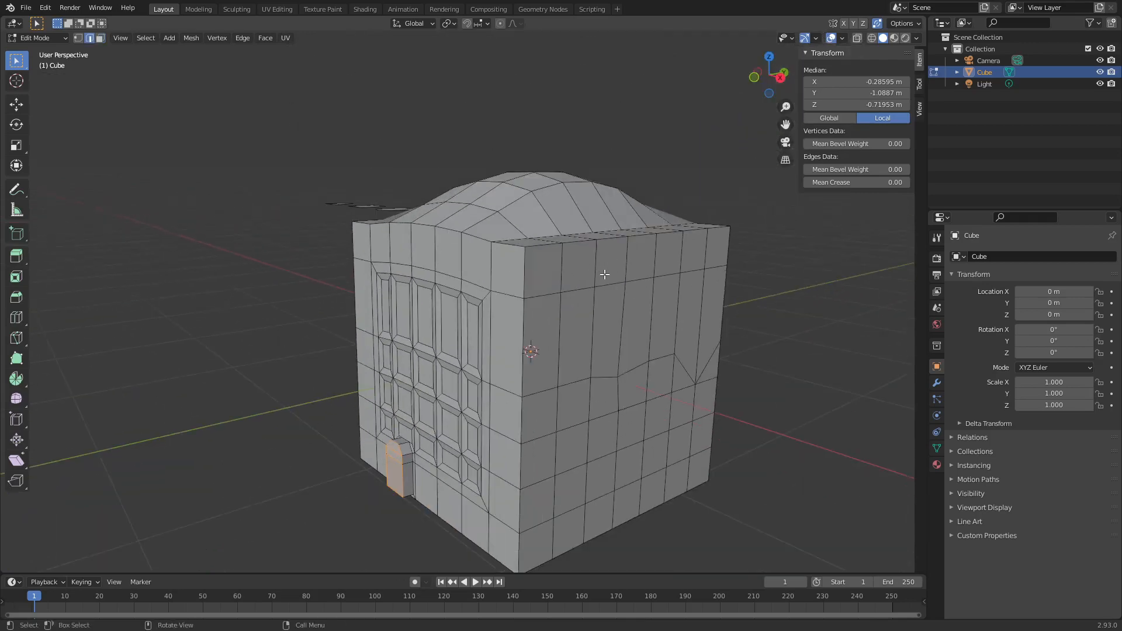
pyautogui.keyDown('alt'); pyautogui.click(605, 236); pyautogui.keyUp('alt')
pyautogui.moveTo(659, 311); pyautogui.dragTo(629, 370, button='middle')
pyautogui.hotkey('ctrl', 'b')
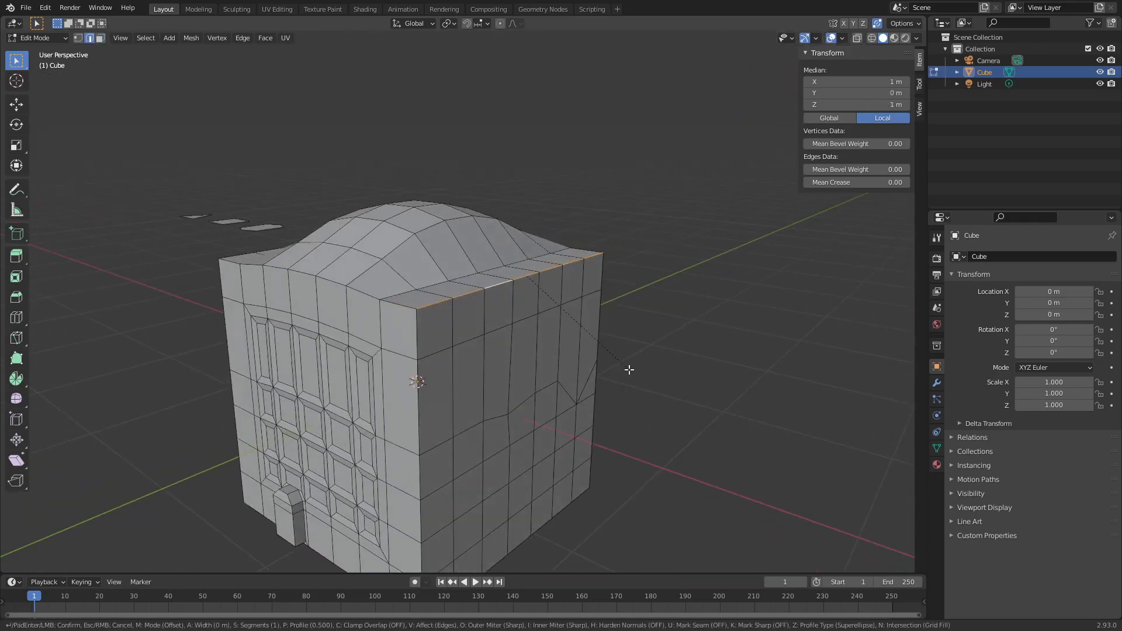
pyautogui.click(644, 379)
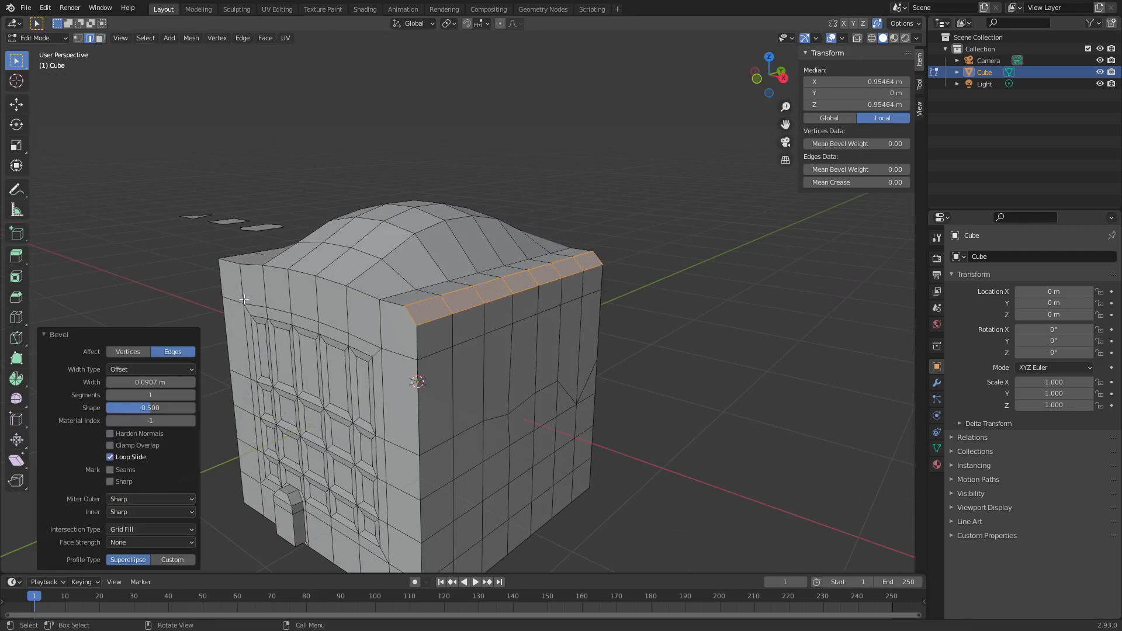
# - Bevel the single upper corner vertex at X -1 m, Y -1 m, with the bevel affecting vertices instead of edges
pyautogui.press('1')
pyautogui.click(218, 258)
pyautogui.hotkey('ctrl', 'b')
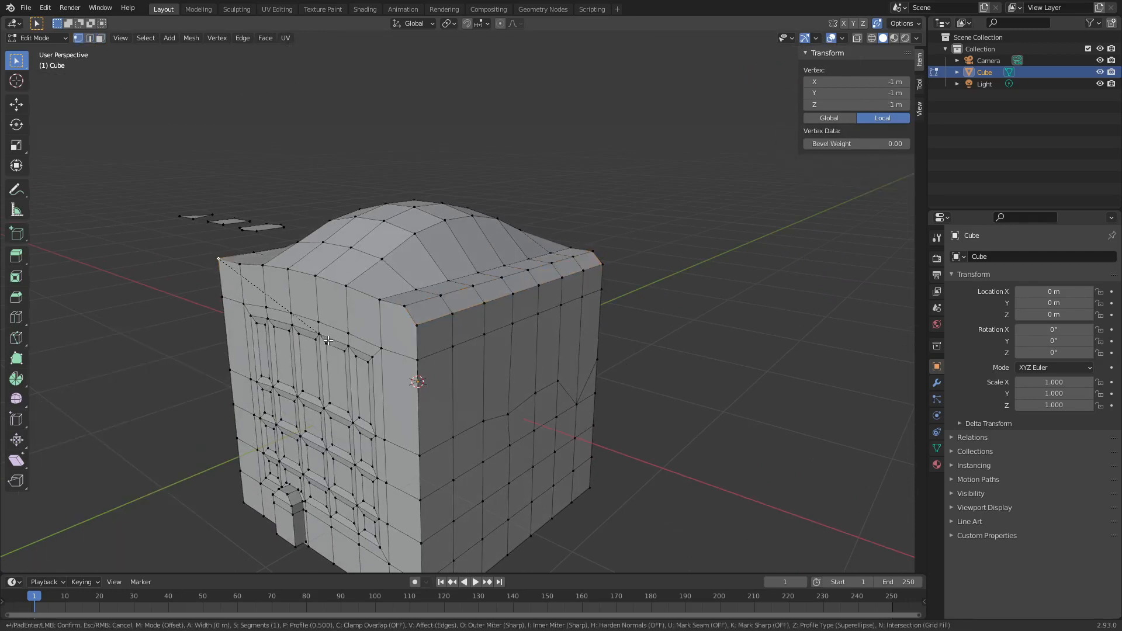
pyautogui.press('Escape')
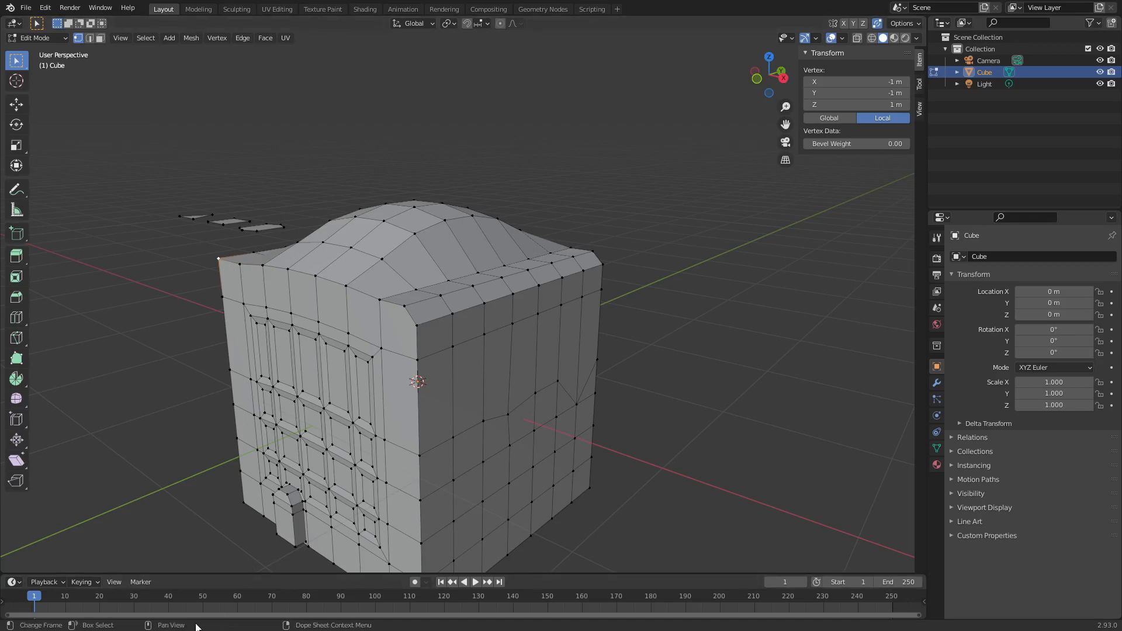
pyautogui.moveTo(353, 339); pyautogui.dragTo(389, 351, button='middle')
pyautogui.hotkey('ctrl', 'b')
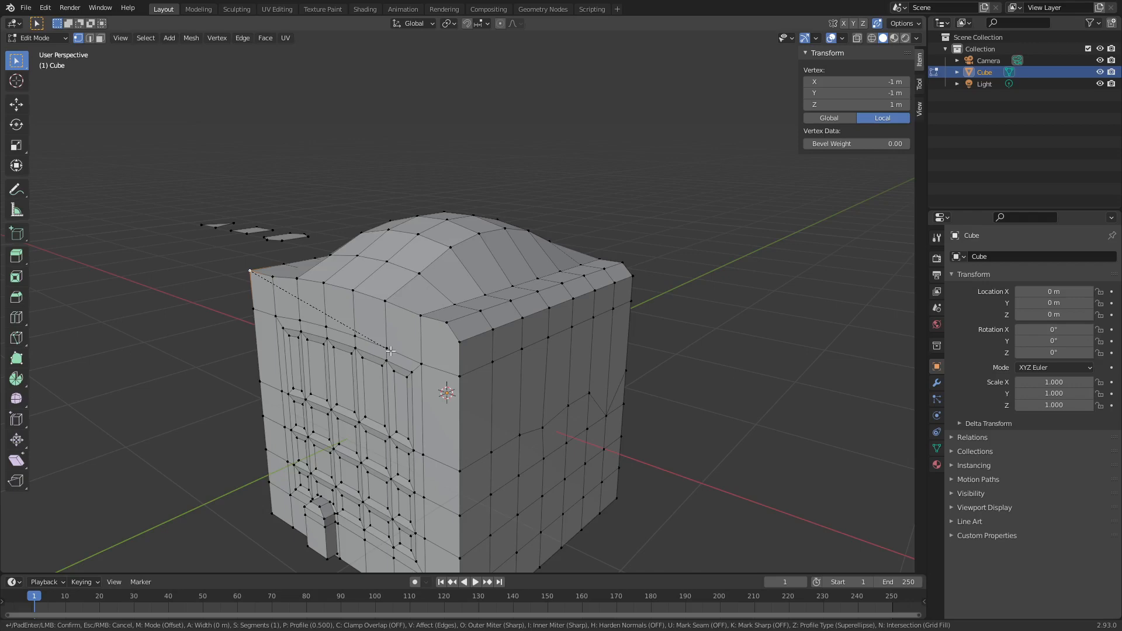
pyautogui.press('v')
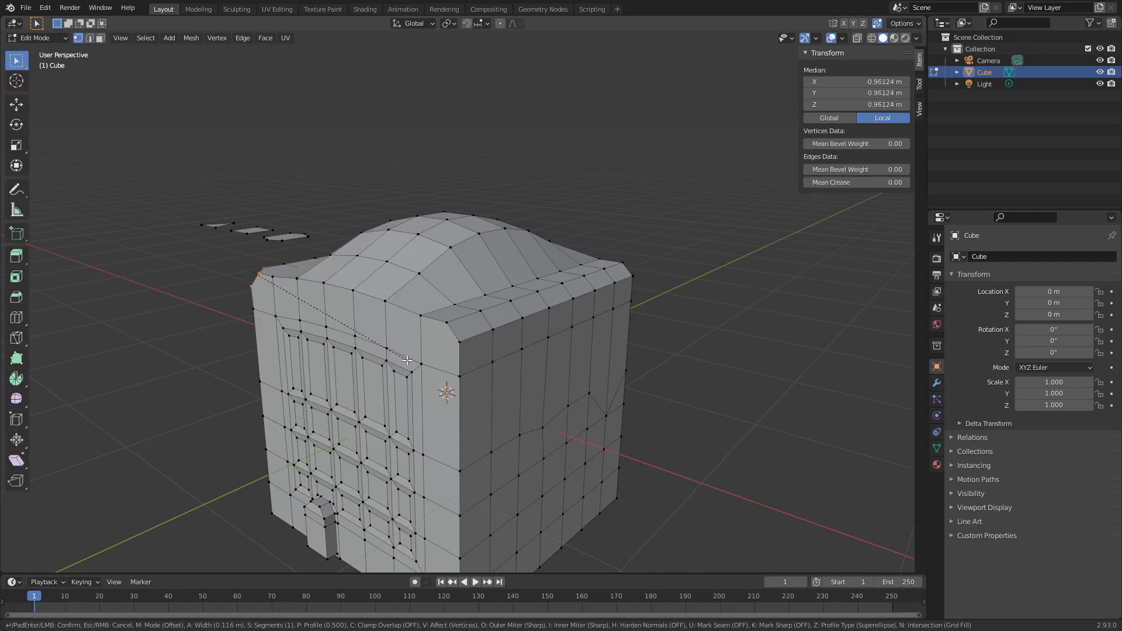
pyautogui.click(412, 365)
# - Switch to face selection with the triangular face of the beveled corner selected
pyautogui.moveTo(412, 364); pyautogui.dragTo(409, 341, button='middle')
pyautogui.click(459, 328)
pyautogui.press('3')
pyautogui.click(458, 321)
pyautogui.moveTo(491, 315); pyautogui.dragTo(419, 346, button='middle')
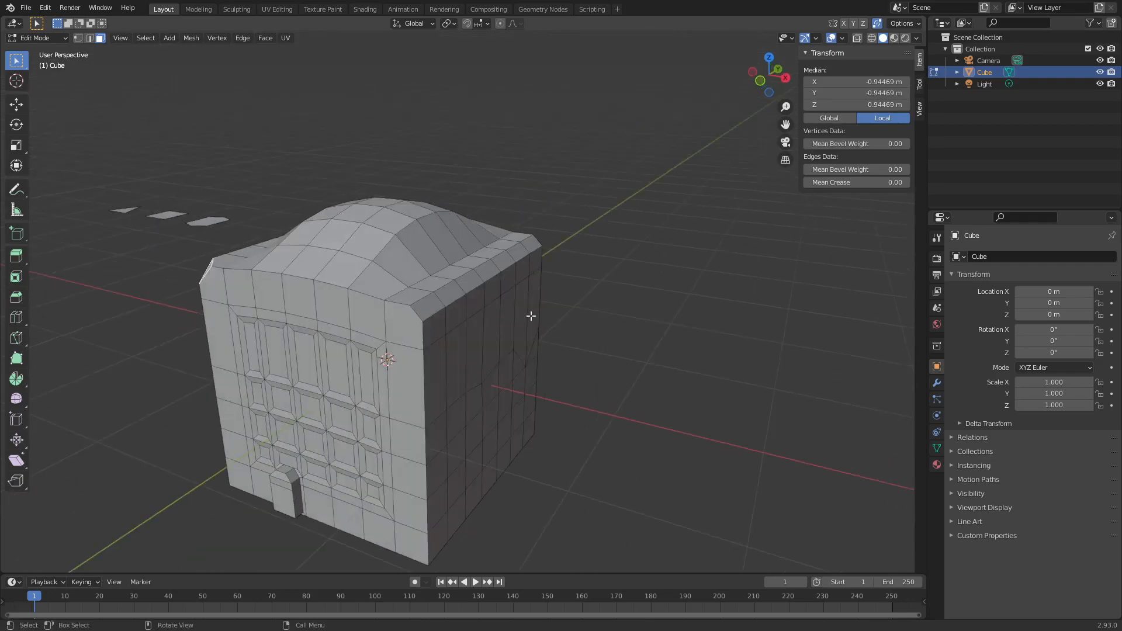
# - Try a knife cut from the far vertical edge across the top row of faces on the negative X side
pyautogui.moveTo(419, 286); pyautogui.dragTo(522, 277, button='middle')
pyautogui.scroll(1, 479, 275)
pyautogui.moveTo(497, 300); pyautogui.dragTo(516, 299, button='middle')
pyautogui.moveTo(505, 337); pyautogui.dragTo(533, 336, button='middle')
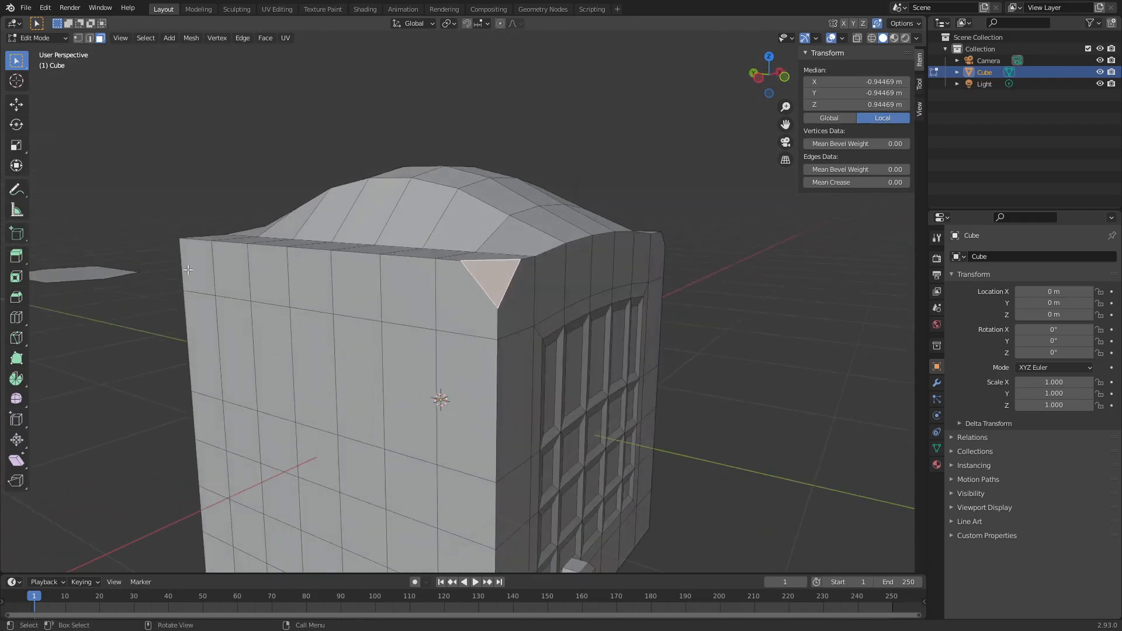
pyautogui.press('k')
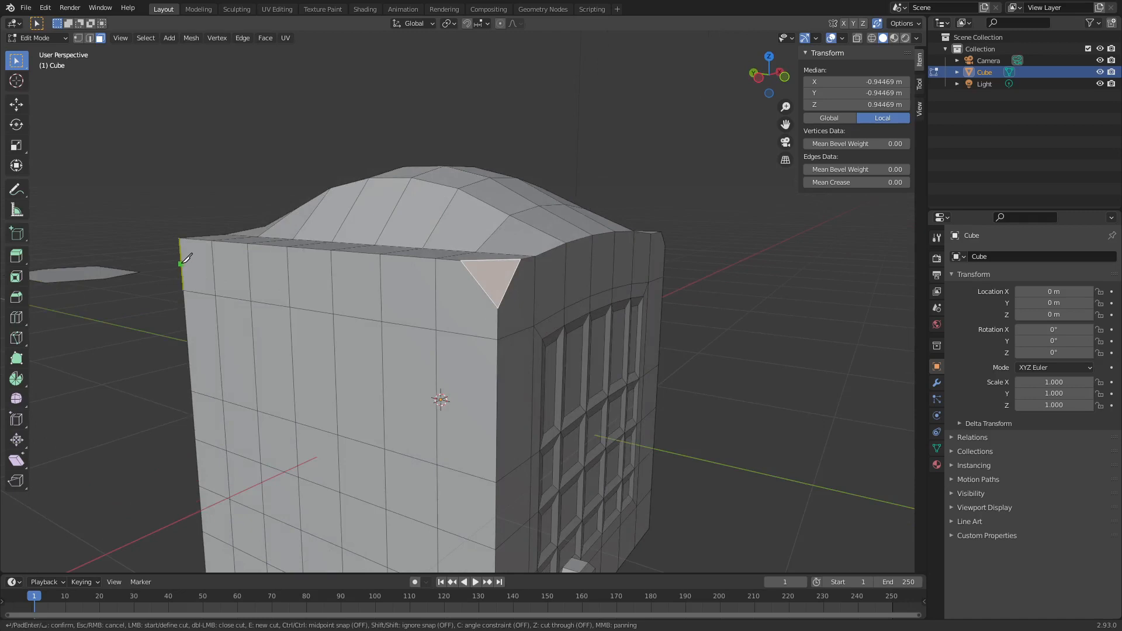
pyautogui.click(198, 266)
pyautogui.click(332, 281)
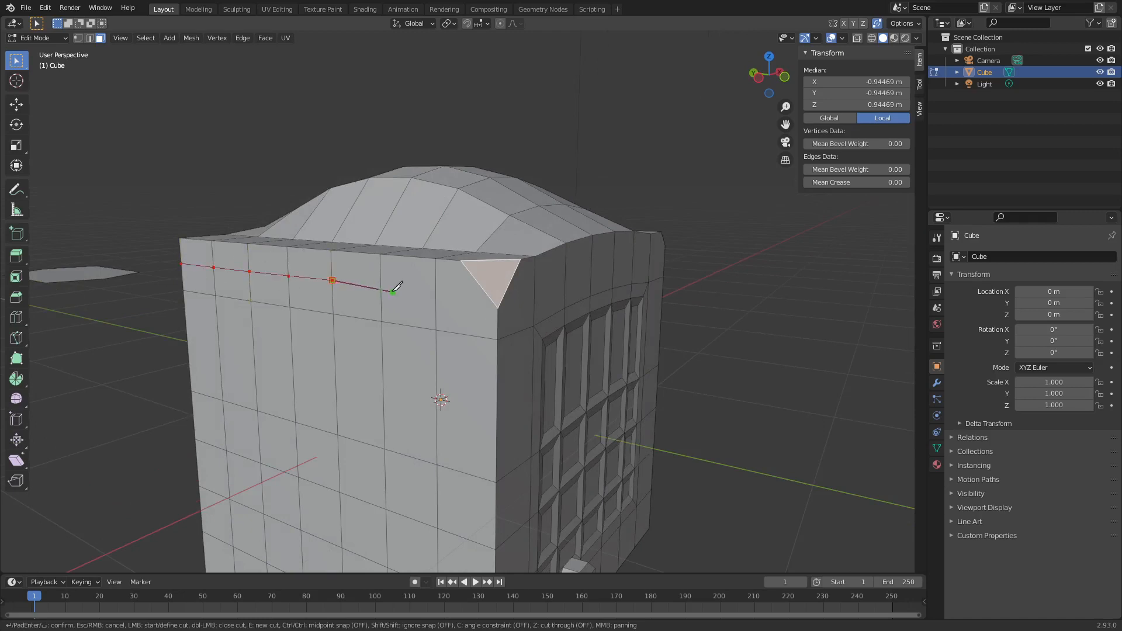
pyautogui.click(381, 285)
# - Try two further separate knife cuts in the second row of faces on the negative X side, and undo the cuts
pyautogui.press('e')
pyautogui.click(335, 381)
pyautogui.click(383, 386)
pyautogui.click(437, 371)
pyautogui.press('e')
pyautogui.click(291, 349)
pyautogui.click(253, 343)
pyautogui.click(218, 333)
pyautogui.press('Return')
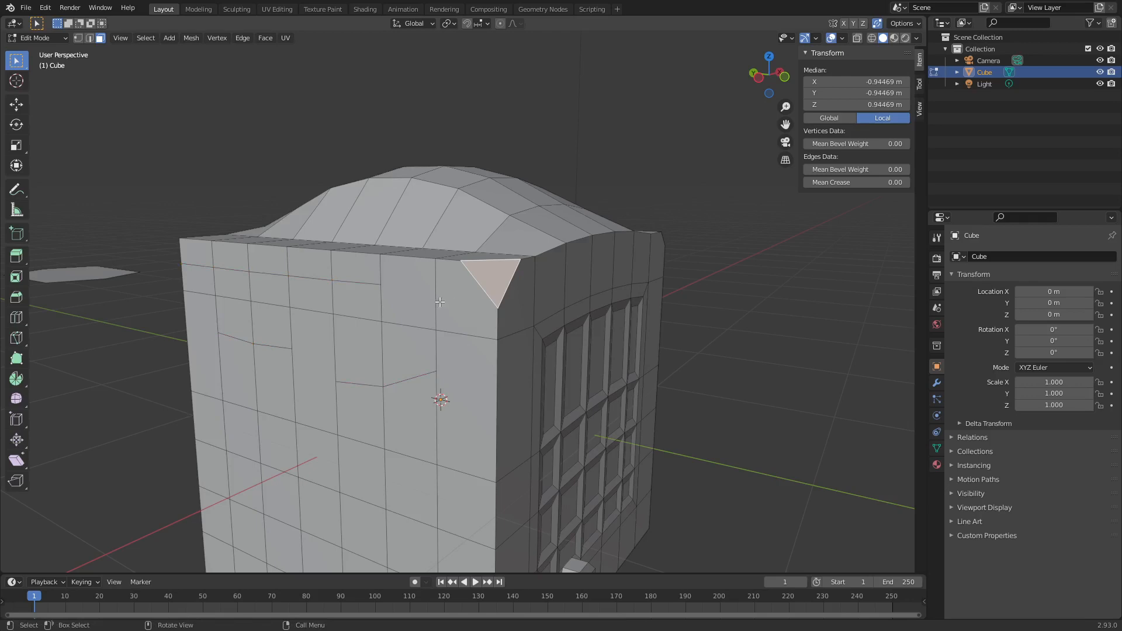
pyautogui.hotkey('ctrl', 'z')
# - Knife-cut the top row on the negative X side from the far vertical edge to the upper corner of the triangular face
pyautogui.press('k')
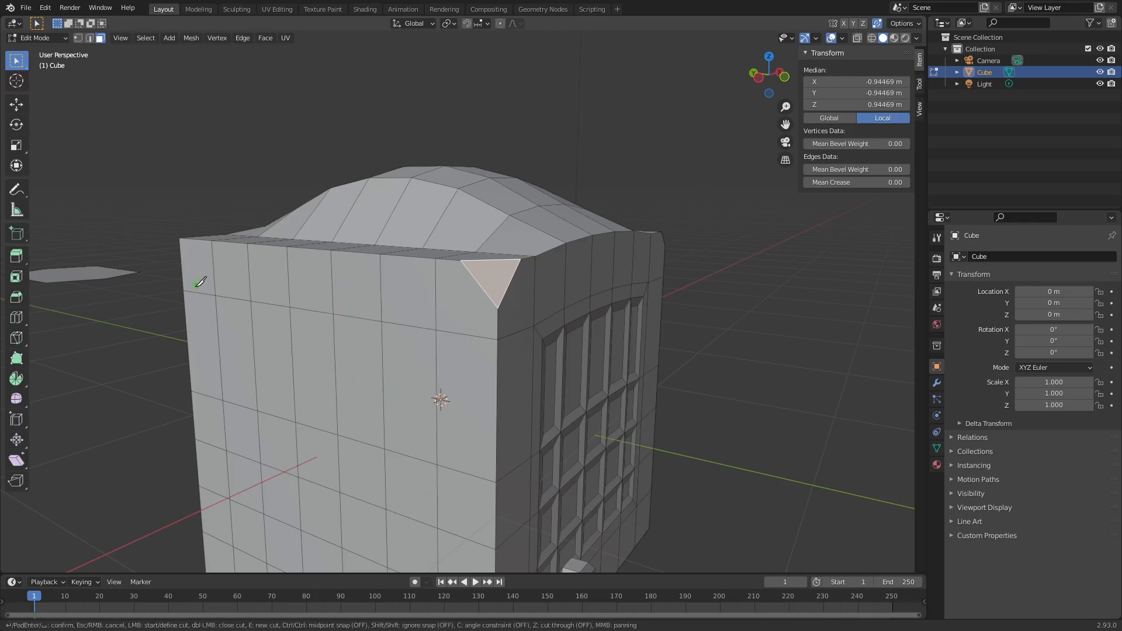
pyautogui.click(181, 268)
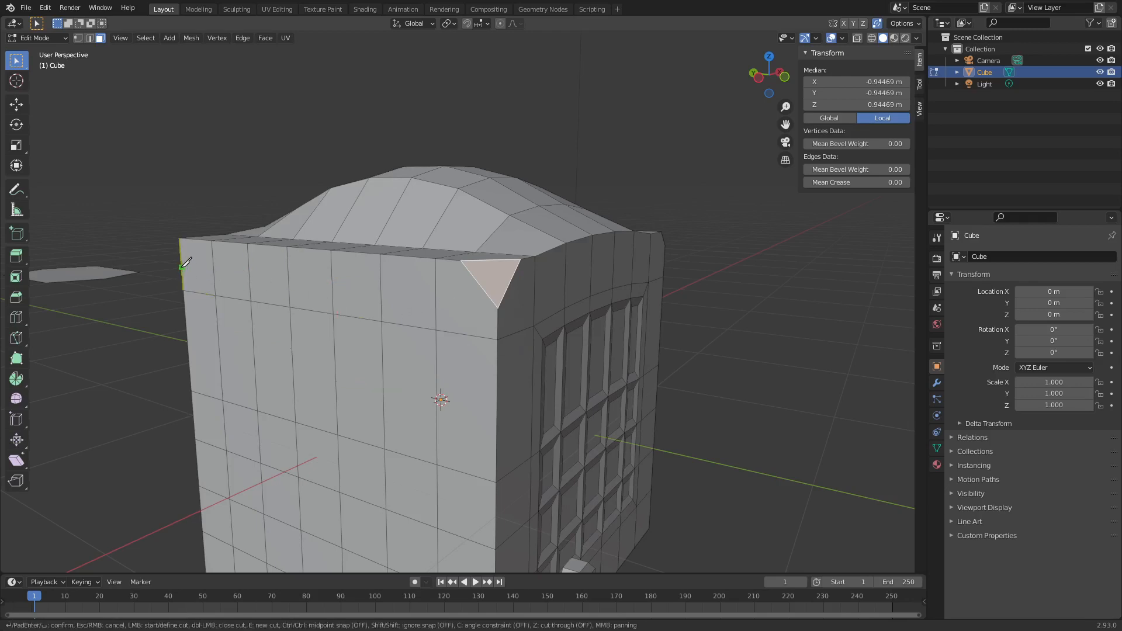
pyautogui.click(381, 287)
pyautogui.click(459, 258)
pyautogui.press('Return')
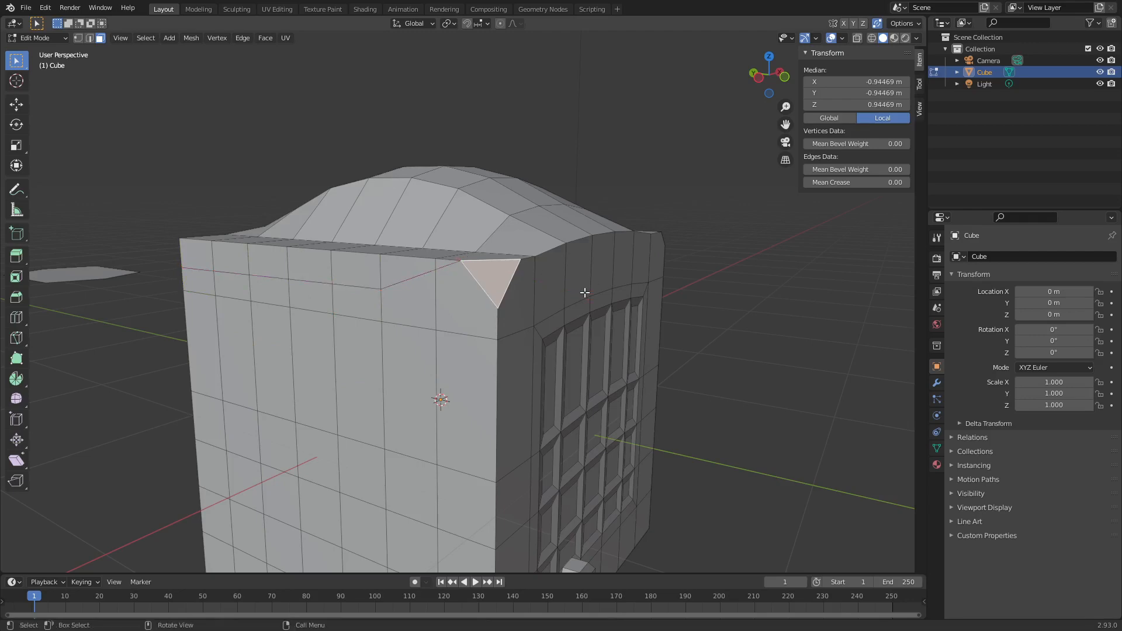
# - Select the vertex path along the new cut and edge-slide it up to the wall's top edge with a factor of 1.000
pyautogui.moveTo(372, 332); pyautogui.dragTo(494, 334, button='middle')
pyautogui.press('2')
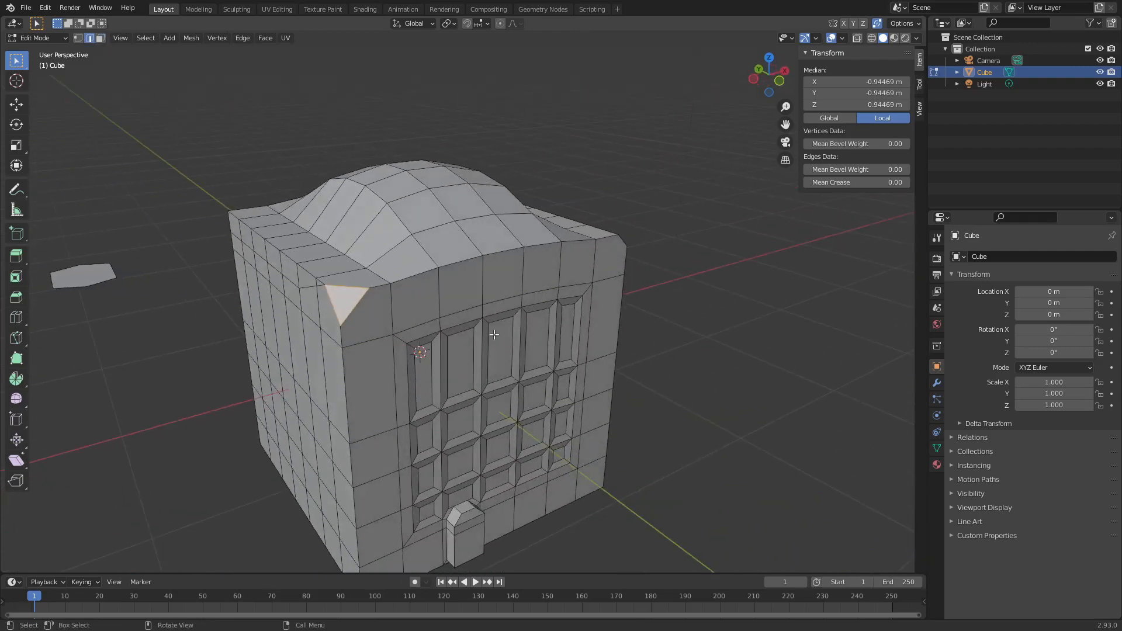
pyautogui.press('1')
pyautogui.moveTo(318, 312); pyautogui.dragTo(336, 305, button='middle')
pyautogui.click(336, 299)
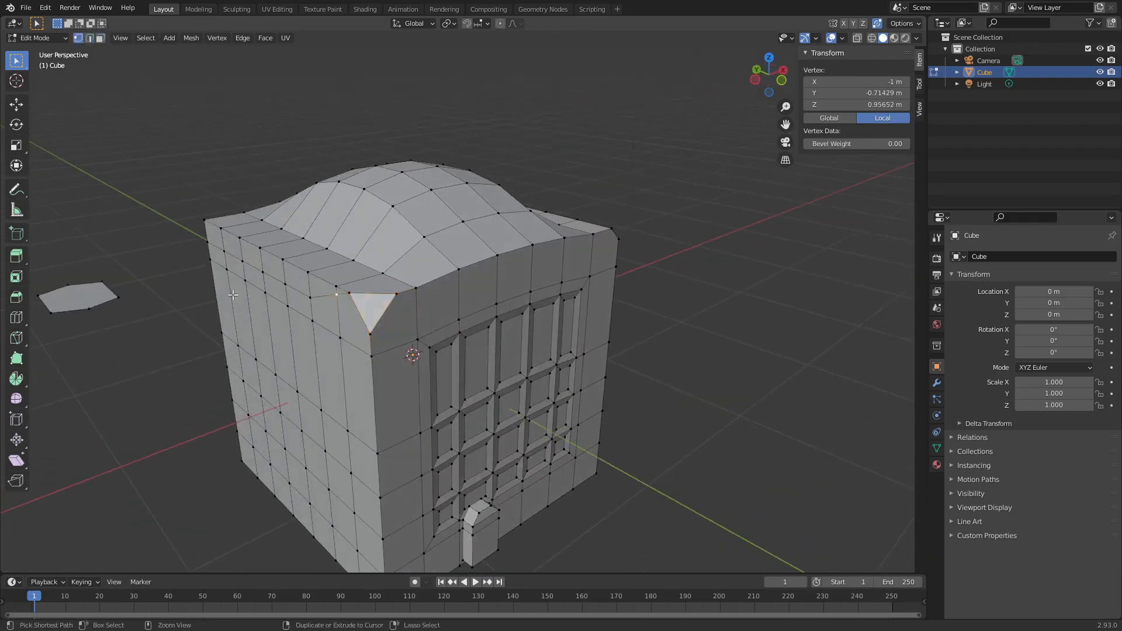
pyautogui.keyDown('ctrl'); pyautogui.click(203, 240); pyautogui.keyUp('ctrl')
pyautogui.moveTo(380, 406); pyautogui.dragTo(393, 374, button='middle')
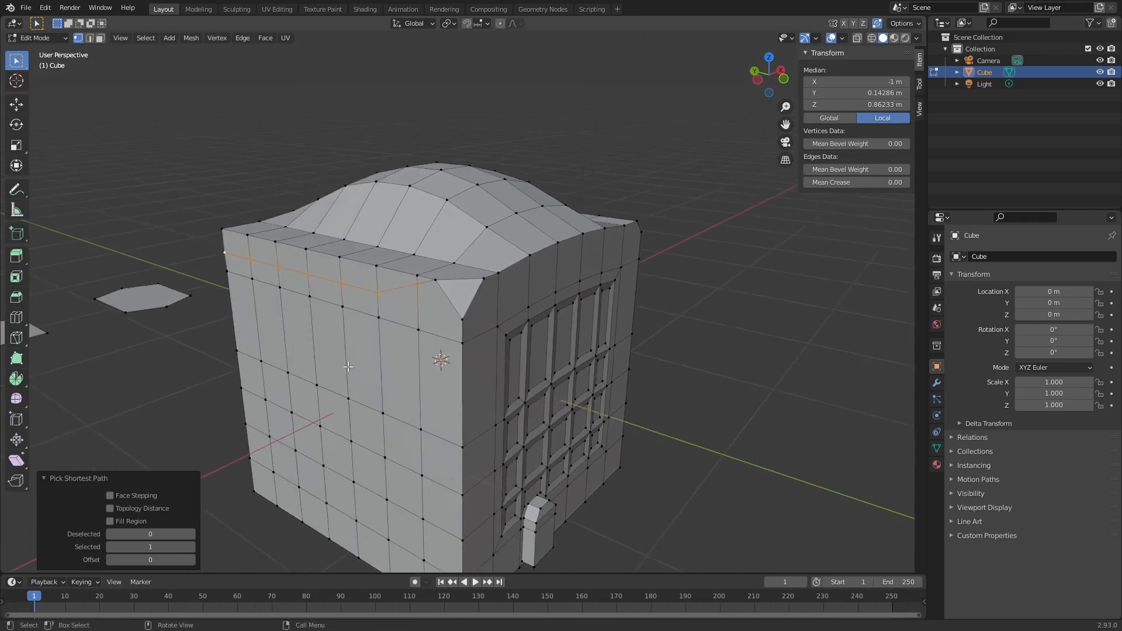
pyautogui.press('g')
pyautogui.press('g')
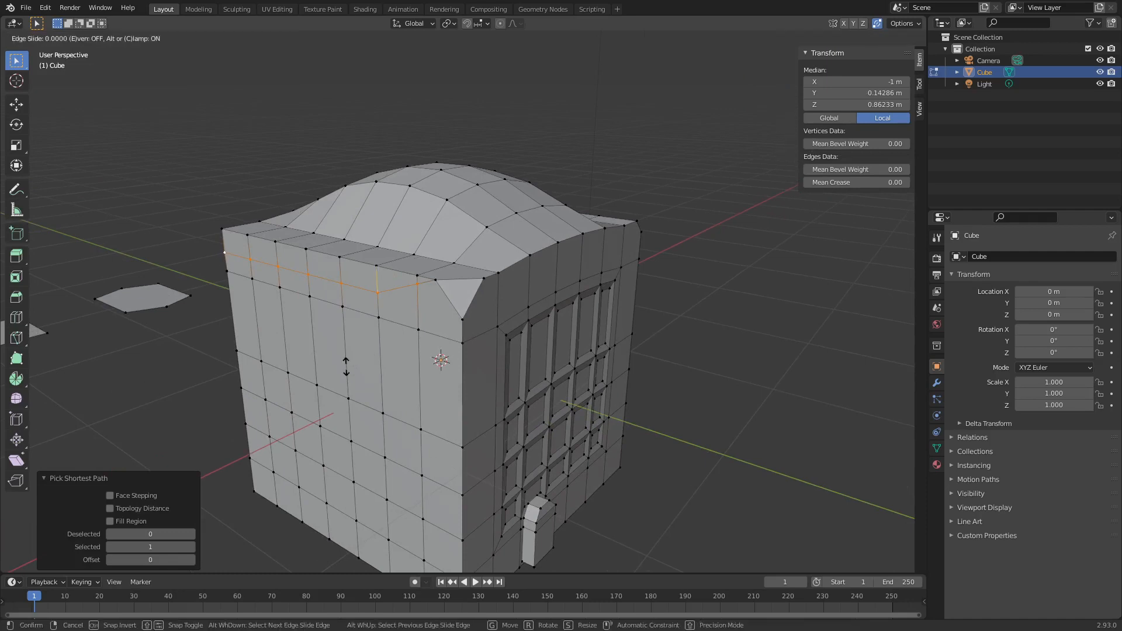
pyautogui.click(351, 307)
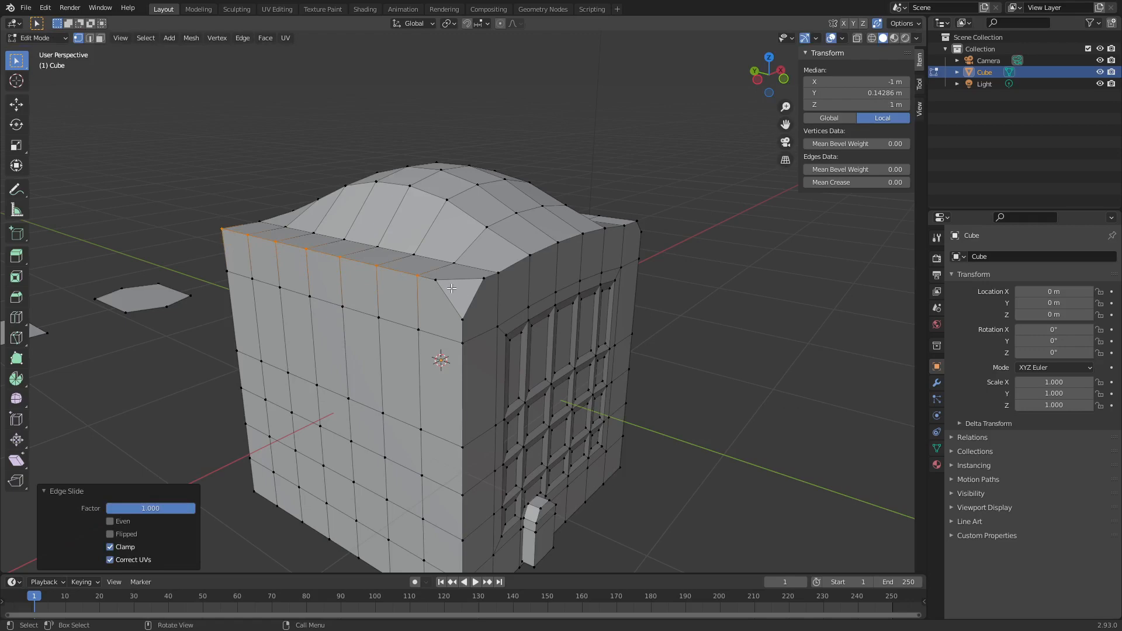
# - Clear the mesh selection, leave Edit Mode and deselect the cube
pyautogui.moveTo(435, 282); pyautogui.dragTo(520, 320, button='middle')
pyautogui.click(687, 314)
pyautogui.moveTo(684, 325); pyautogui.dragTo(508, 337, button='middle')
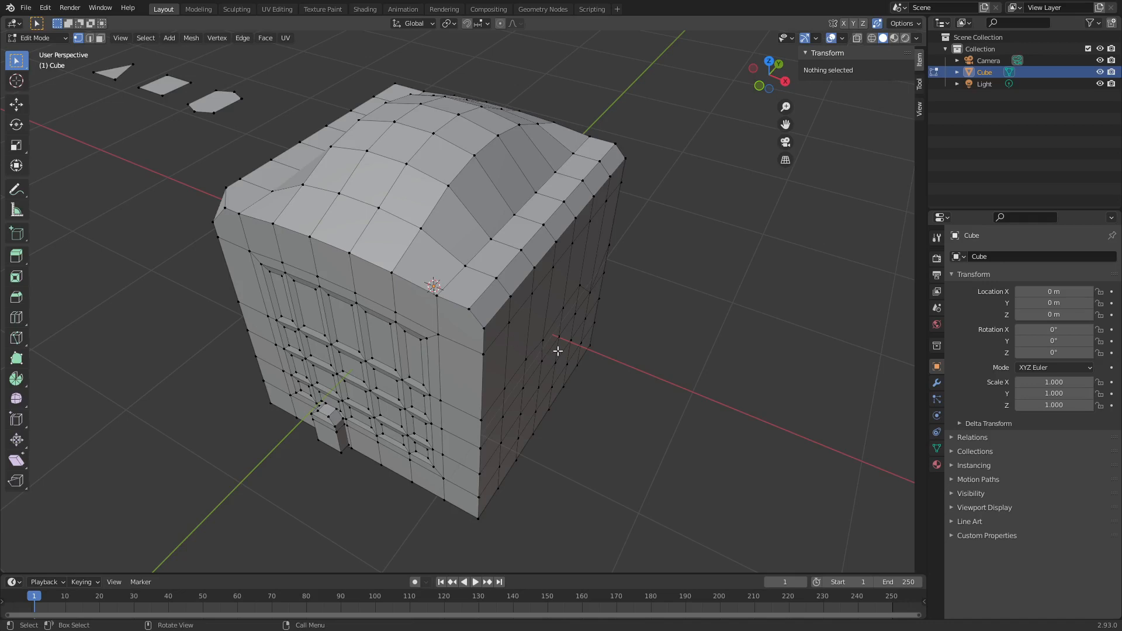
pyautogui.press('Tab')
pyautogui.click(615, 432)
# - Return to Edit Mode with face selection active
pyautogui.moveTo(615, 433); pyautogui.dragTo(469, 346, button='middle')
pyautogui.scroll(3, 415, 350)
pyautogui.moveTo(408, 294); pyautogui.dragTo(464, 401, button='middle')
pyautogui.hotkey('ctrl', 'Tab')
pyautogui.click(492, 406)
pyautogui.press('3')
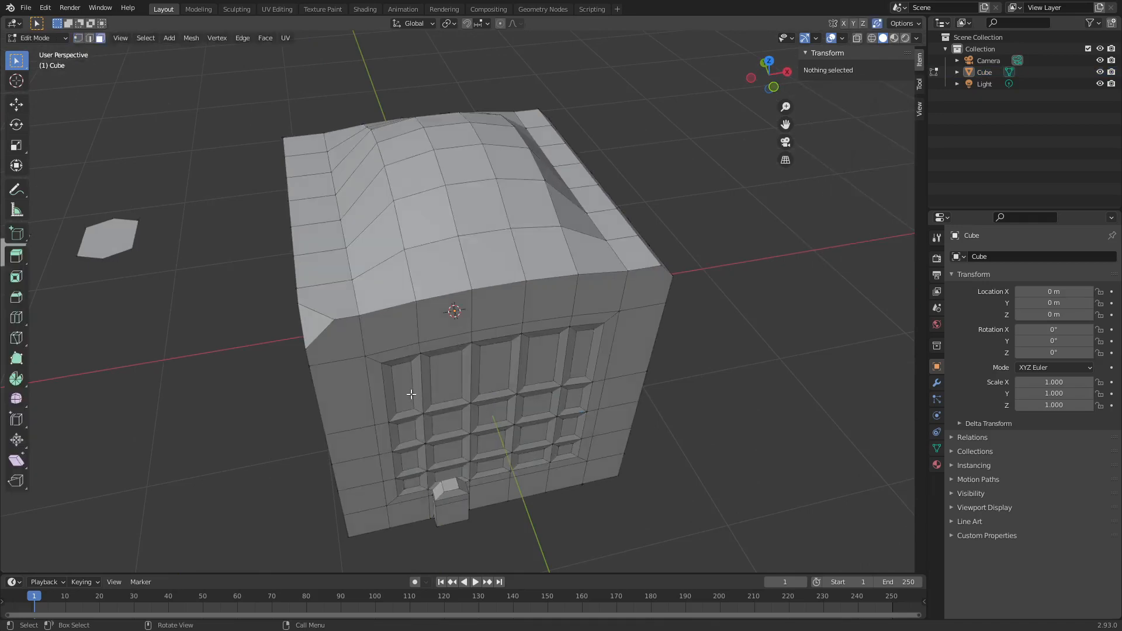
# - Extrude six spaced faces on the negative X wall inward about 0.37 m, three tall and three small, and return to Object Mode
pyautogui.click(411, 393)
pyautogui.moveTo(436, 461); pyautogui.dragTo(436, 438, button='middle')
pyautogui.click(259, 471)
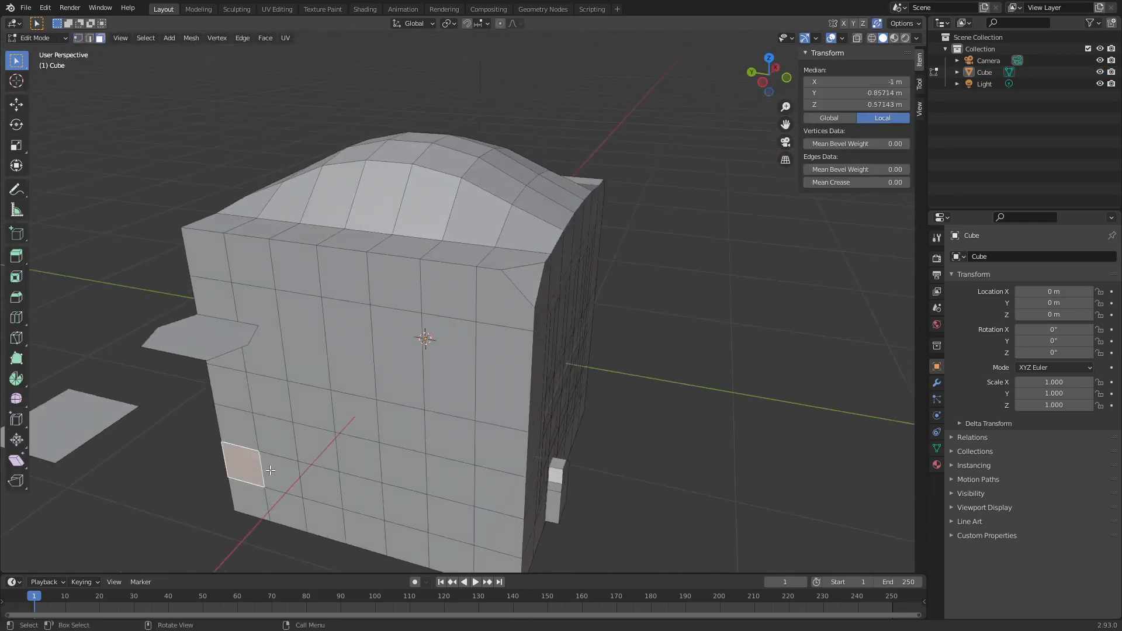
pyautogui.click(283, 477)
pyautogui.keyDown('ctrl'); pyautogui.click(260, 330); pyautogui.keyUp('ctrl')
pyautogui.click(297, 482)
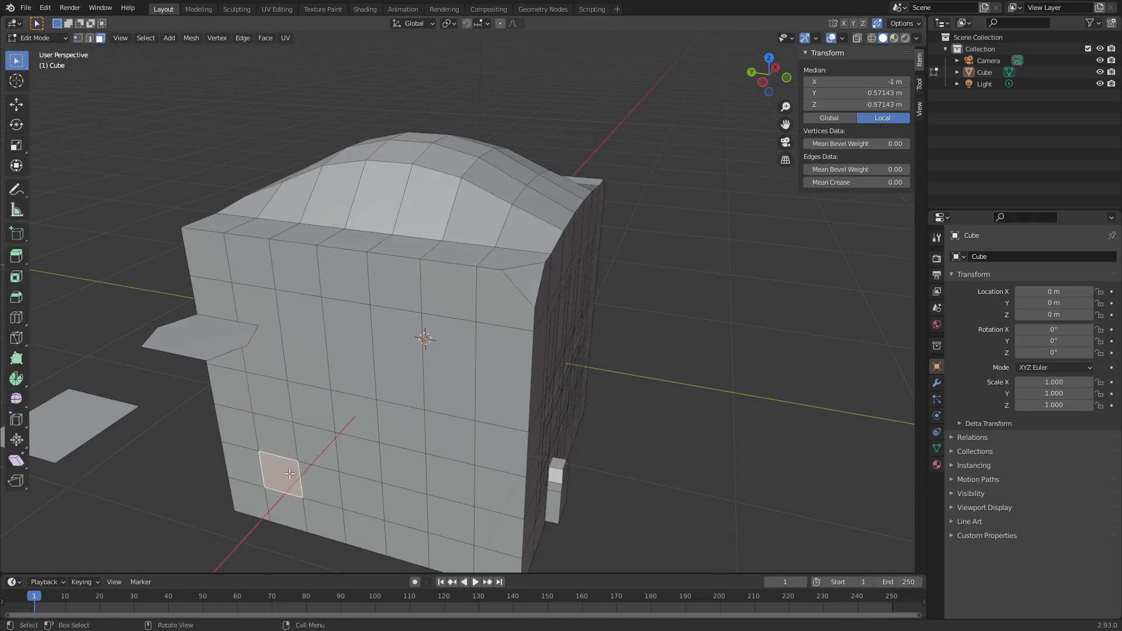
pyautogui.keyDown('shift'); pyautogui.click(260, 332); pyautogui.keyUp('shift')
pyautogui.keyDown('shift'); pyautogui.click(367, 347); pyautogui.keyUp('shift')
pyautogui.keyDown('shift'); pyautogui.click(360, 494); pyautogui.keyUp('shift')
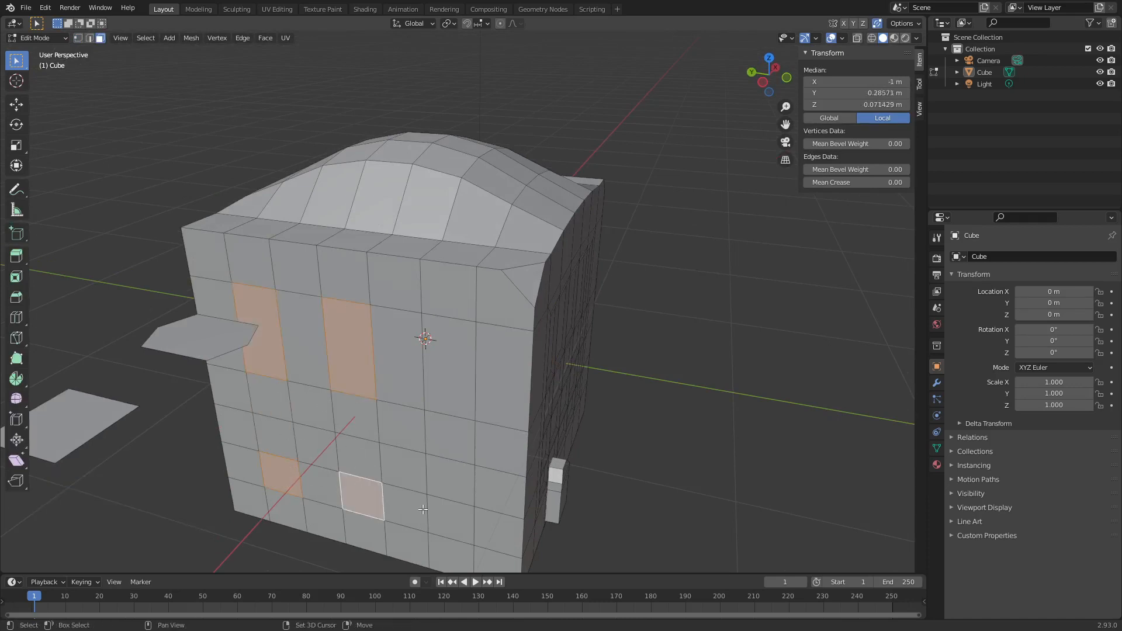
pyautogui.keyDown('shift'); pyautogui.click(452, 520); pyautogui.keyUp('shift')
pyautogui.keyDown('shift'); pyautogui.click(448, 367); pyautogui.keyUp('shift')
pyautogui.press('e')
pyautogui.click(498, 489)
pyautogui.hotkey('ctrl', 'Tab')
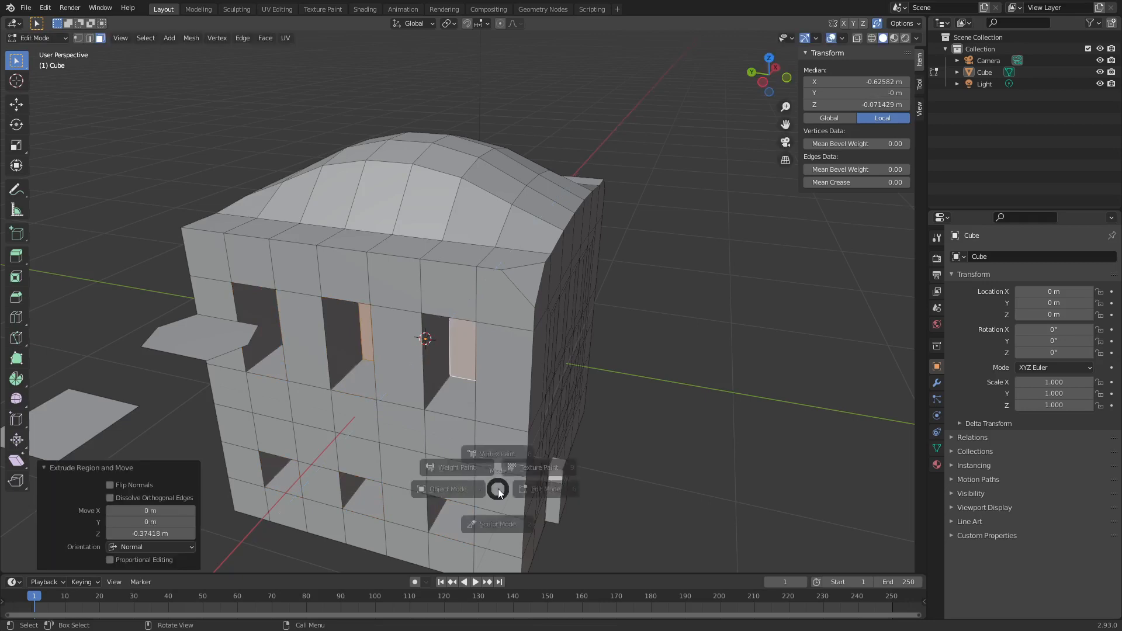
pyautogui.click(462, 486)
# - Toggle the wireframe overlay on the building to compare the window wall with and without it, leaving it hidden
pyautogui.moveTo(681, 477); pyautogui.dragTo(739, 443, button='middle')
pyautogui.moveTo(366, 330); pyautogui.dragTo(561, 251, button='middle')
pyautogui.click(819, 39)
pyautogui.click(818, 39)
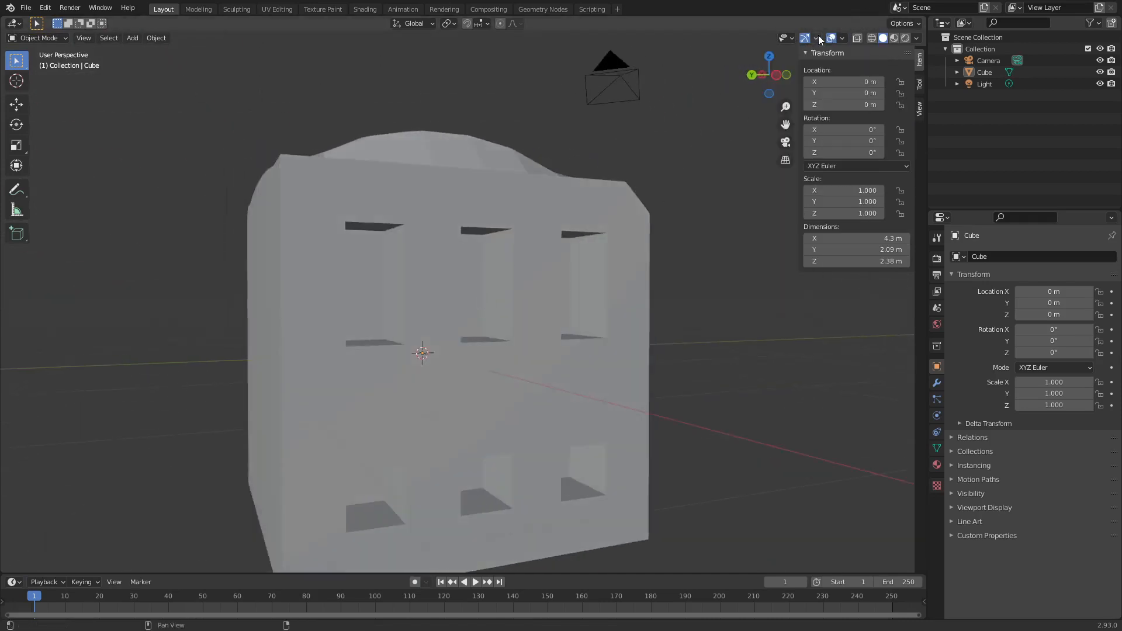
pyautogui.hotkey('shift', 'z')
pyautogui.hotkey('shift', 'z')
pyautogui.hotkey('shift', 'z')
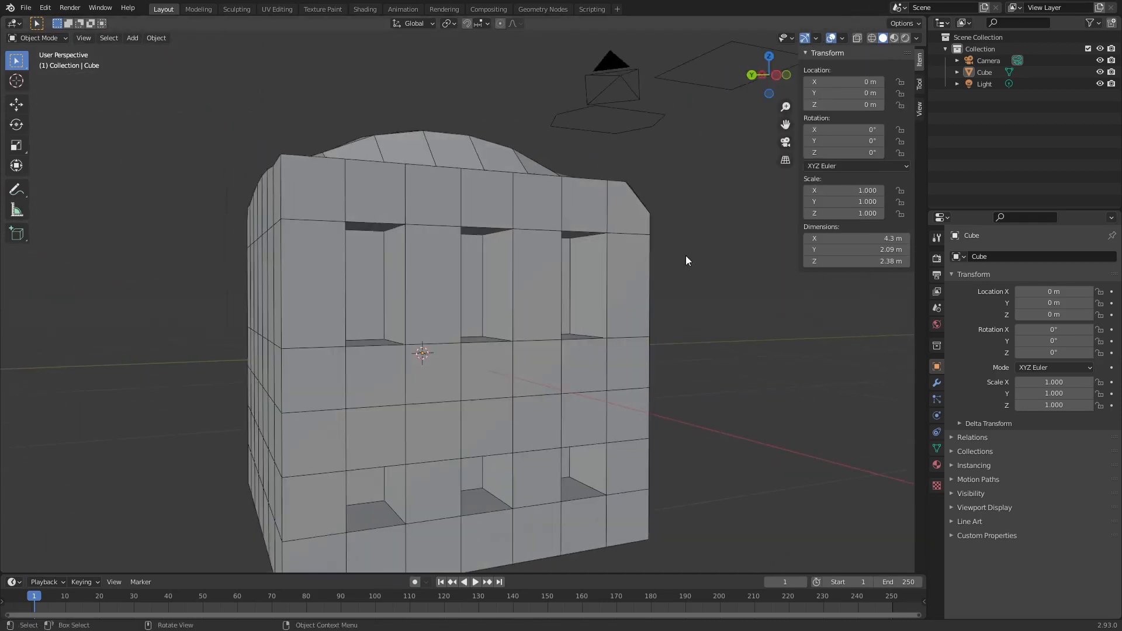
pyautogui.hotkey('shift', 'z')
pyautogui.hotkey('shift', 'z')
pyautogui.hotkey('shift', 'z')
pyautogui.hotkey('shift', 'z')
pyautogui.moveTo(680, 254)
pyautogui.mouseDown(button='middle')
pyautogui.moveTo(670, 261)
pyautogui.moveTo(664, 251)
pyautogui.mouseUp(button='middle')
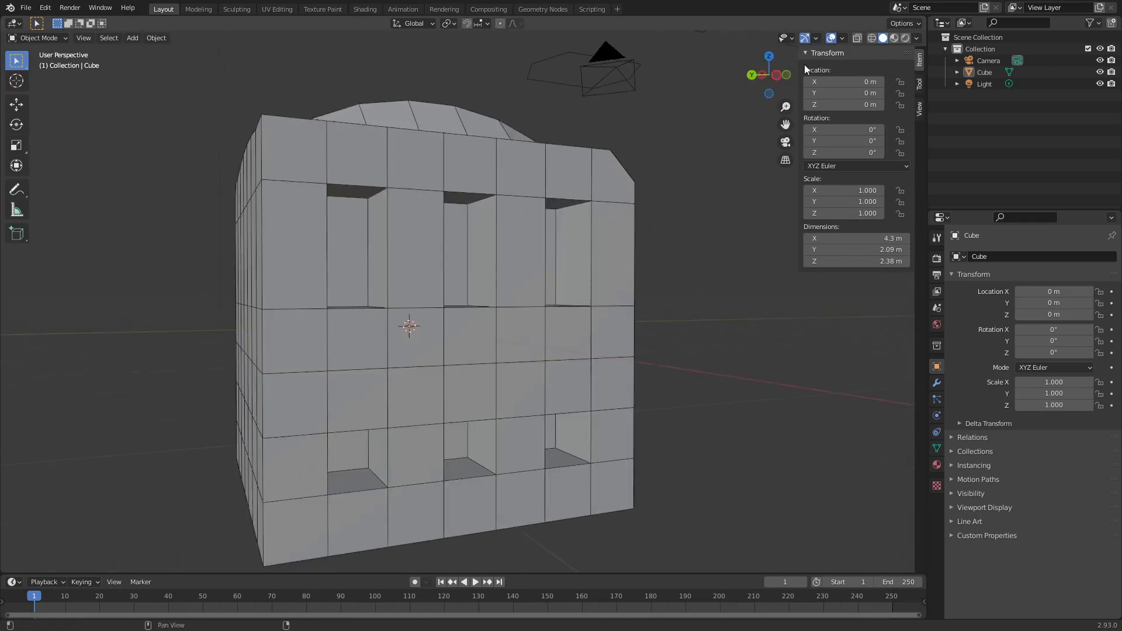
pyautogui.hotkey('shift', 'z')
# - Enable Cavity in the viewport shading options and set its type to World
pyautogui.click(917, 38)
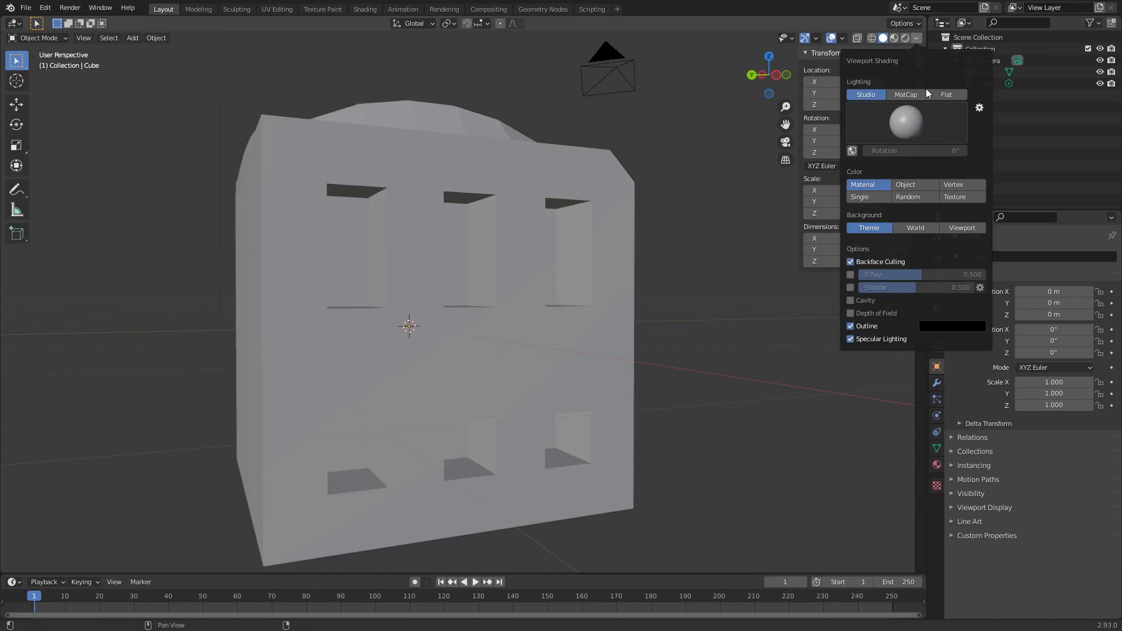
pyautogui.click(859, 300)
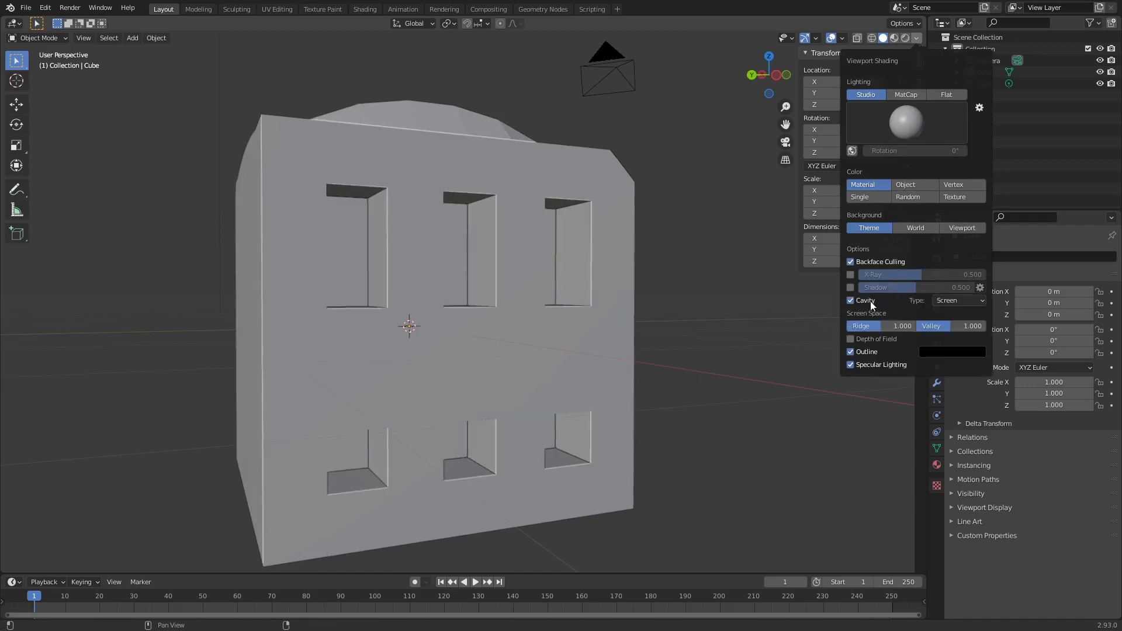
pyautogui.click(962, 301)
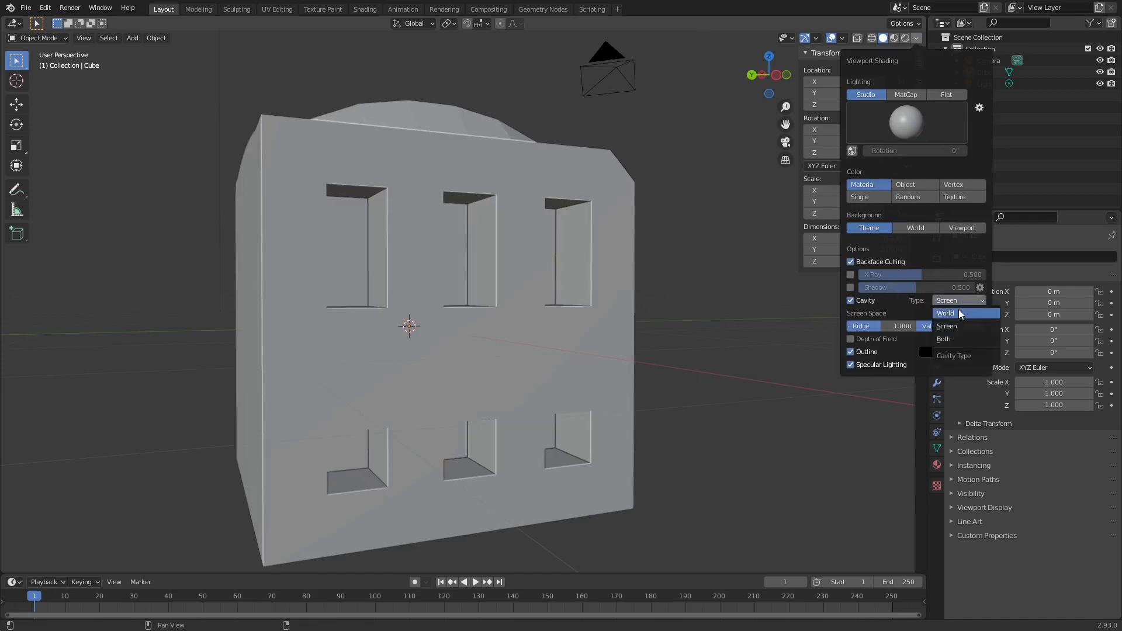
pyautogui.click(958, 312)
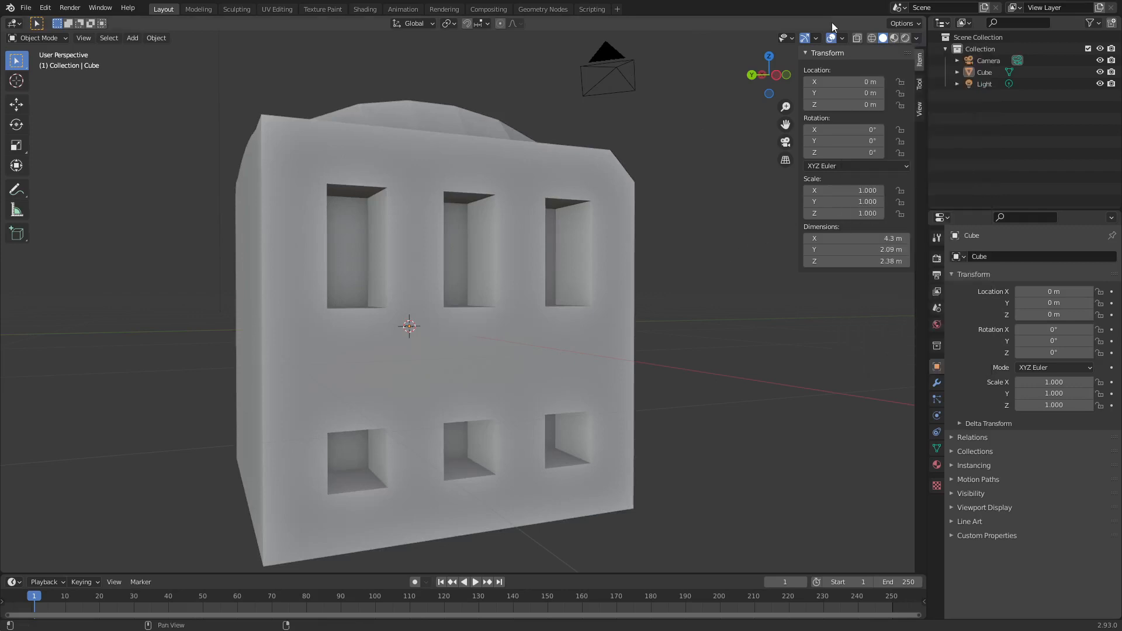
# - Change the viewport Cavity type to Both
pyautogui.click(917, 25)
pyautogui.click(915, 38)
pyautogui.click(956, 300)
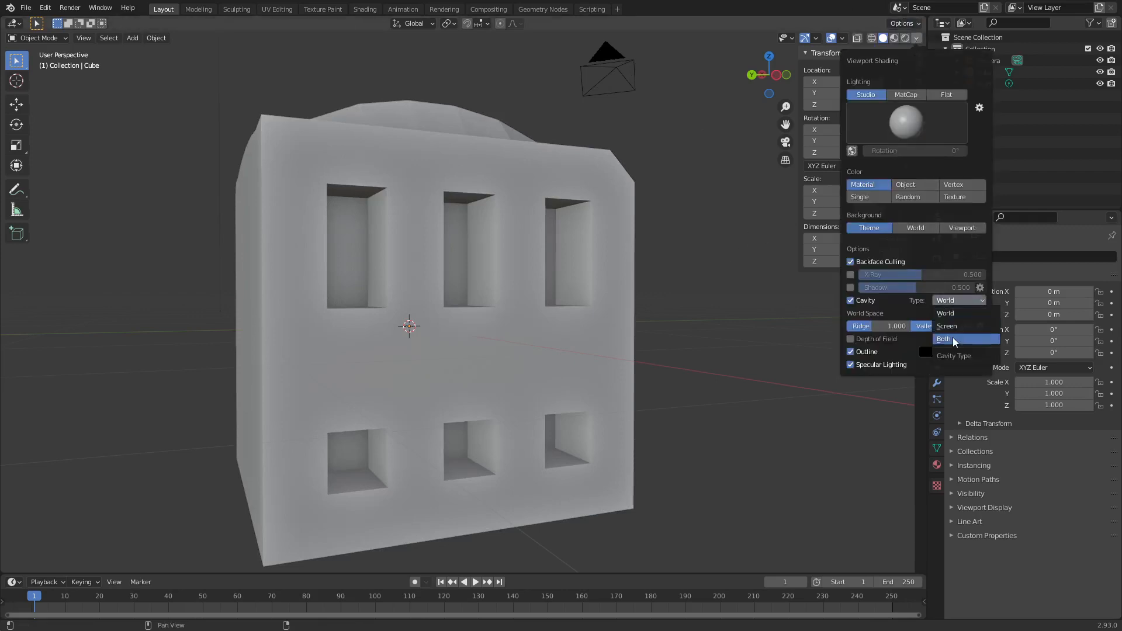
pyautogui.click(954, 339)
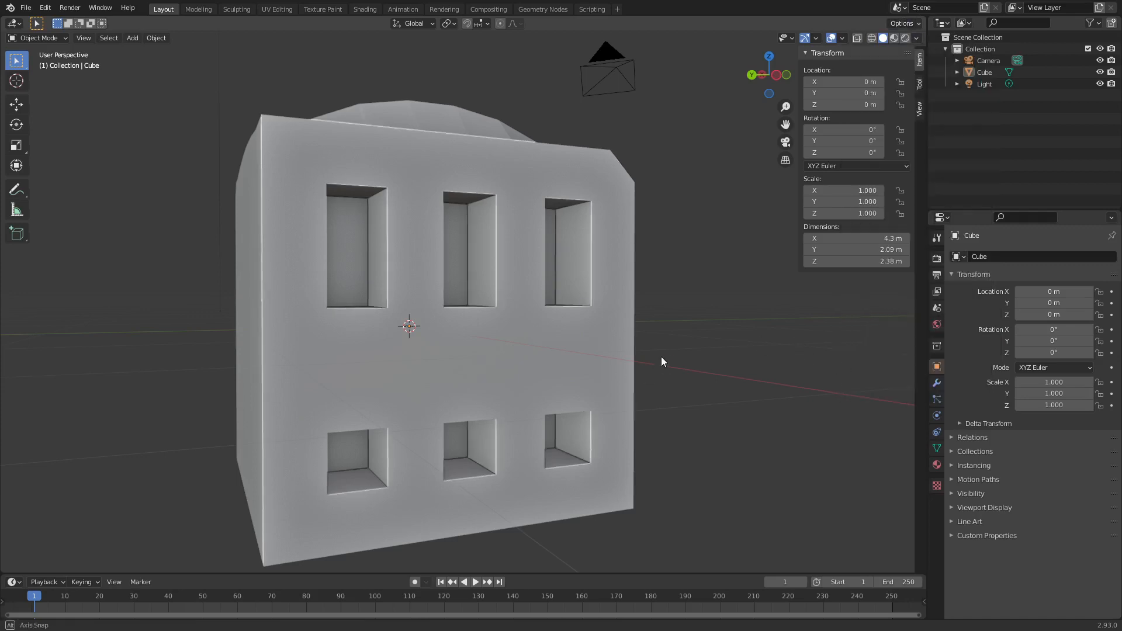
# - Select the building mesh and apply Shade Smooth to it
pyautogui.moveTo(661, 356); pyautogui.dragTo(464, 266, button='middle')
pyautogui.click(448, 369)
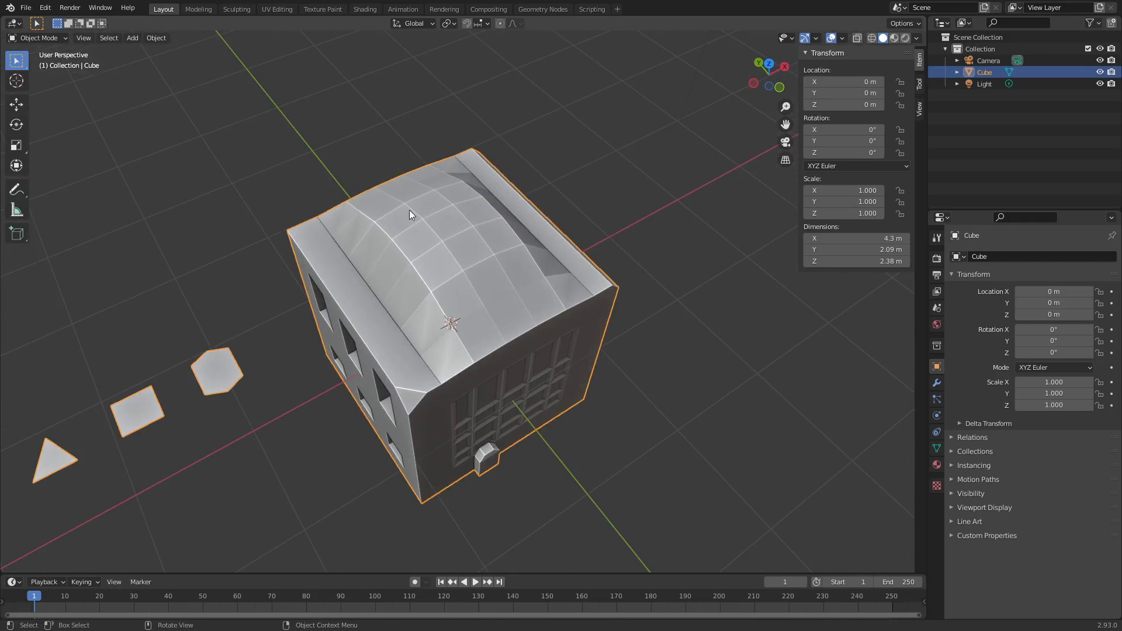
pyautogui.rightClick(443, 229)
pyautogui.click(439, 225)
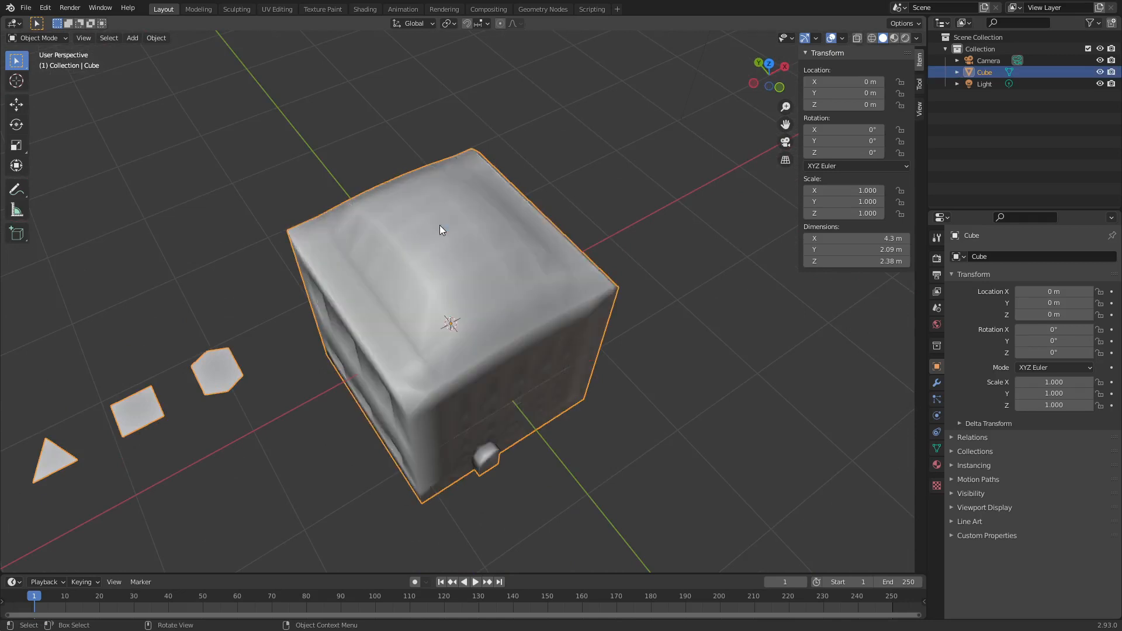
# - Enable Auto Smooth in the mesh's normals settings, set its angle to 28°, and deselect the object
pyautogui.moveTo(446, 260)
pyautogui.mouseDown(button='middle')
pyautogui.moveTo(459, 371)
pyautogui.moveTo(489, 334)
pyautogui.moveTo(531, 328)
pyautogui.moveTo(518, 321)
pyautogui.moveTo(562, 329)
pyautogui.moveTo(513, 342)
pyautogui.moveTo(494, 344)
pyautogui.moveTo(563, 321)
pyautogui.mouseUp(button='middle')
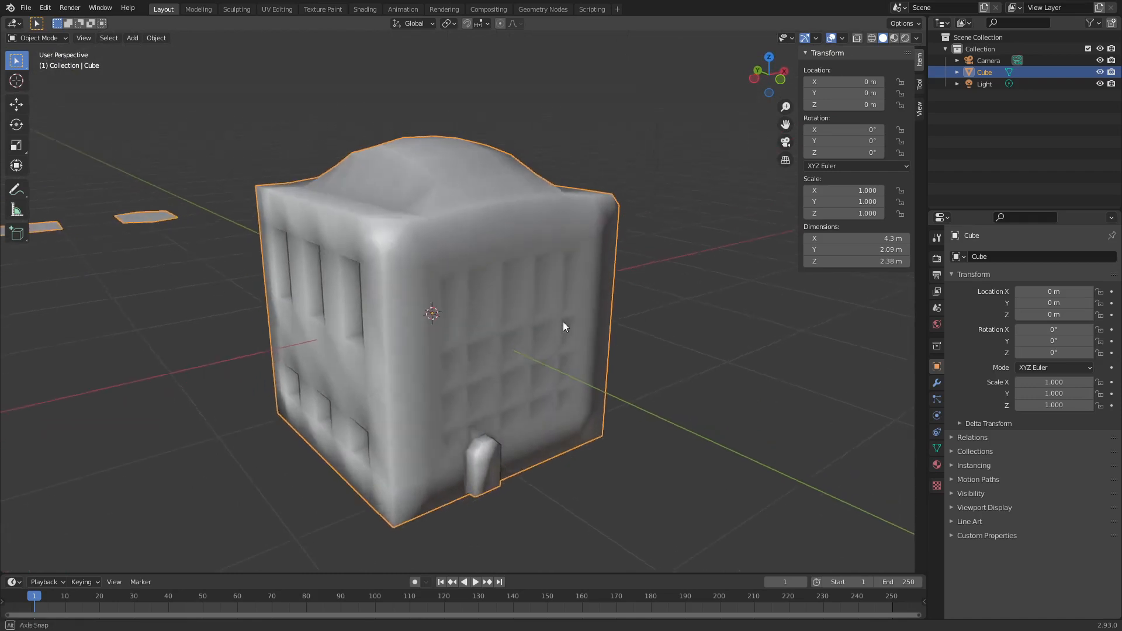
pyautogui.click(938, 449)
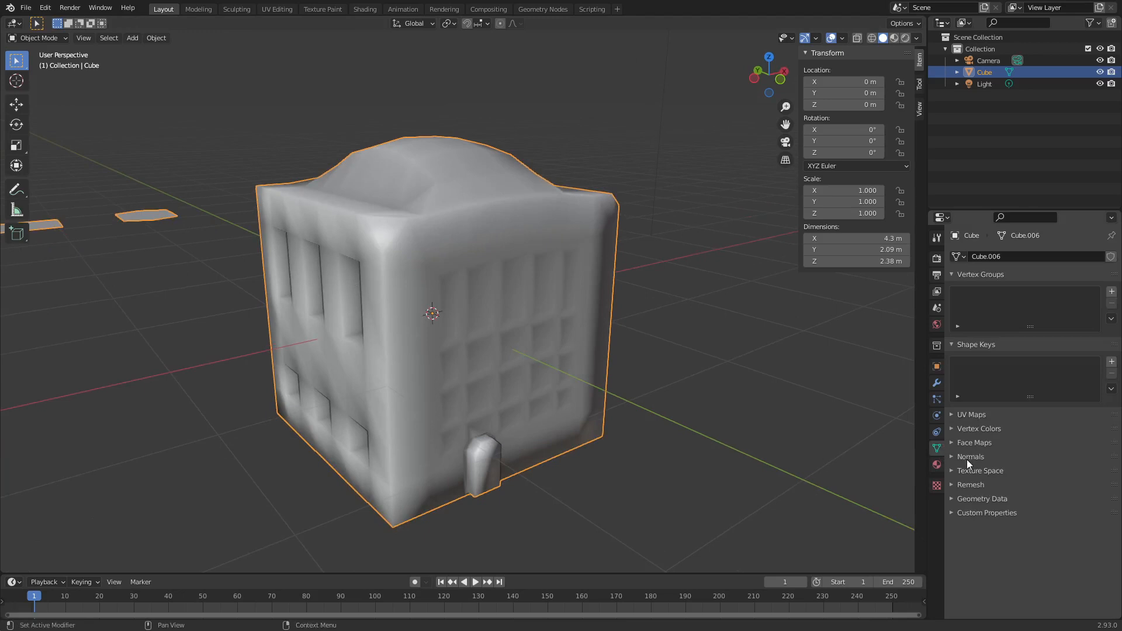
pyautogui.click(966, 458)
pyautogui.click(1019, 473)
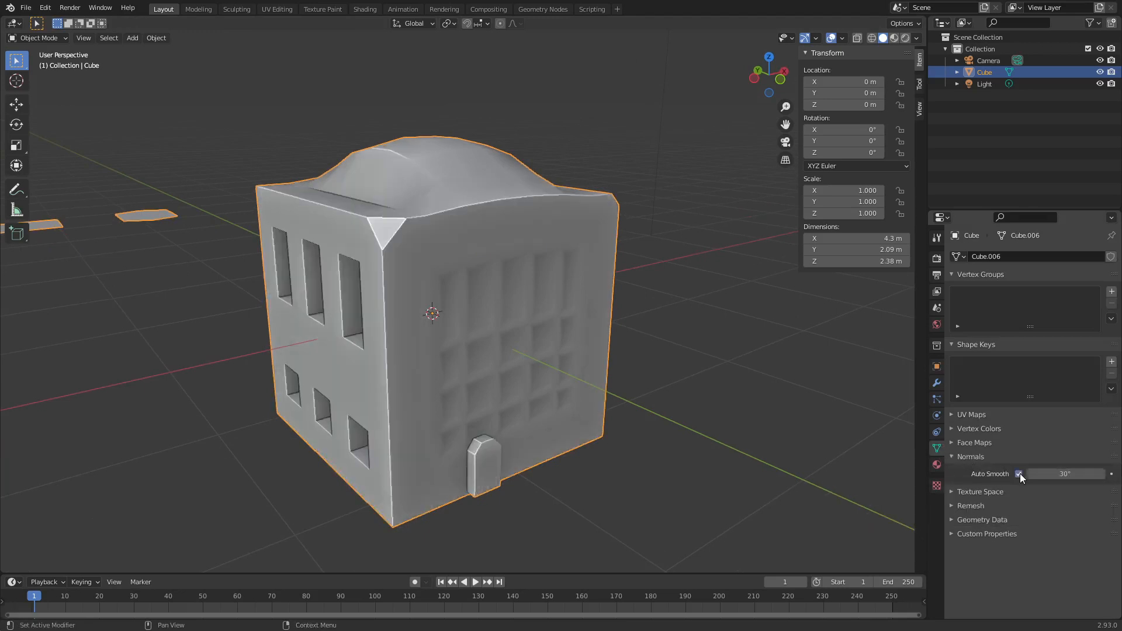
pyautogui.moveTo(1060, 473)
pyautogui.mouseDown()
pyautogui.moveTo(1034, 473)
pyautogui.moveTo(1056, 473)
pyautogui.mouseUp()
pyautogui.click(710, 480)
# - In Edit Mode, bevel the three edges of the triangular corner face with 2 segments and a width of about 0.05 m
pyautogui.moveTo(127, 297); pyautogui.dragTo(511, 273, button='middle')
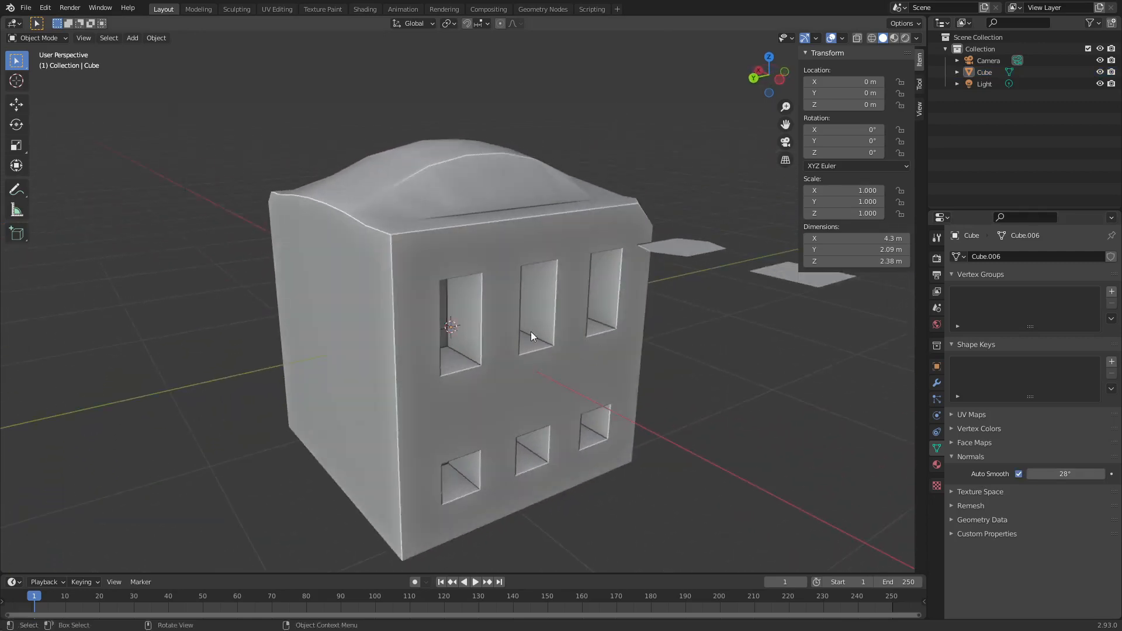
pyautogui.moveTo(607, 354); pyautogui.dragTo(450, 352, button='middle')
pyautogui.click(398, 309)
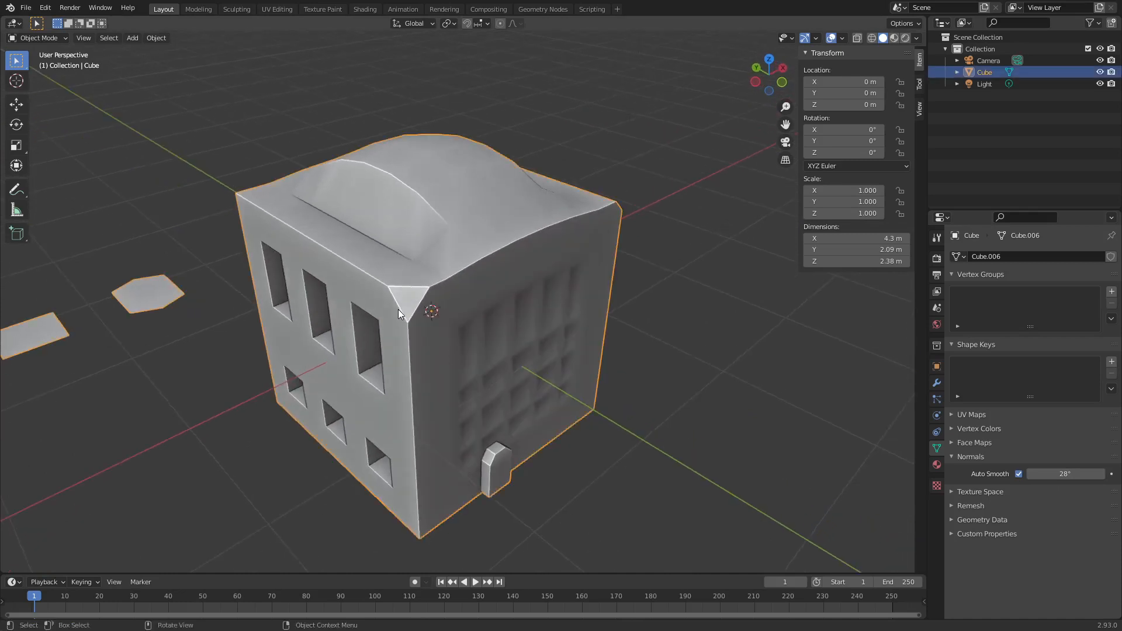
pyautogui.hotkey('ctrl', 'Tab')
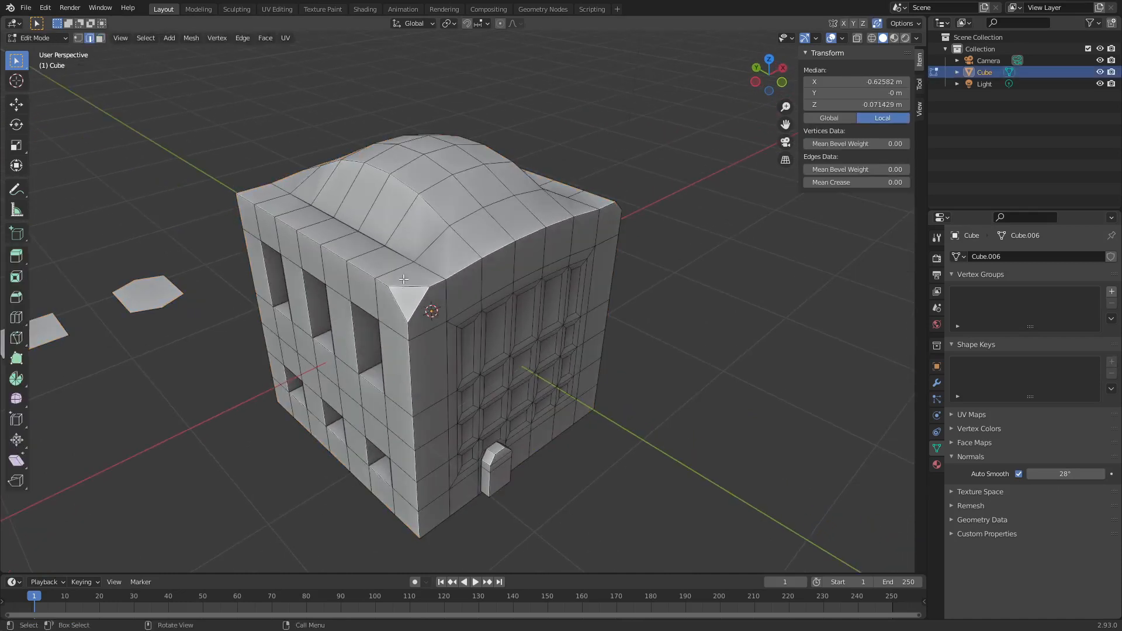
pyautogui.keyDown('shift'); pyautogui.click(405, 285); pyautogui.keyUp('shift')
pyautogui.keyDown('shift'); pyautogui.click(395, 304); pyautogui.keyUp('shift')
pyautogui.keyDown('shift'); pyautogui.click(426, 305); pyautogui.keyUp('shift')
pyautogui.hotkey('ctrl', 'b')
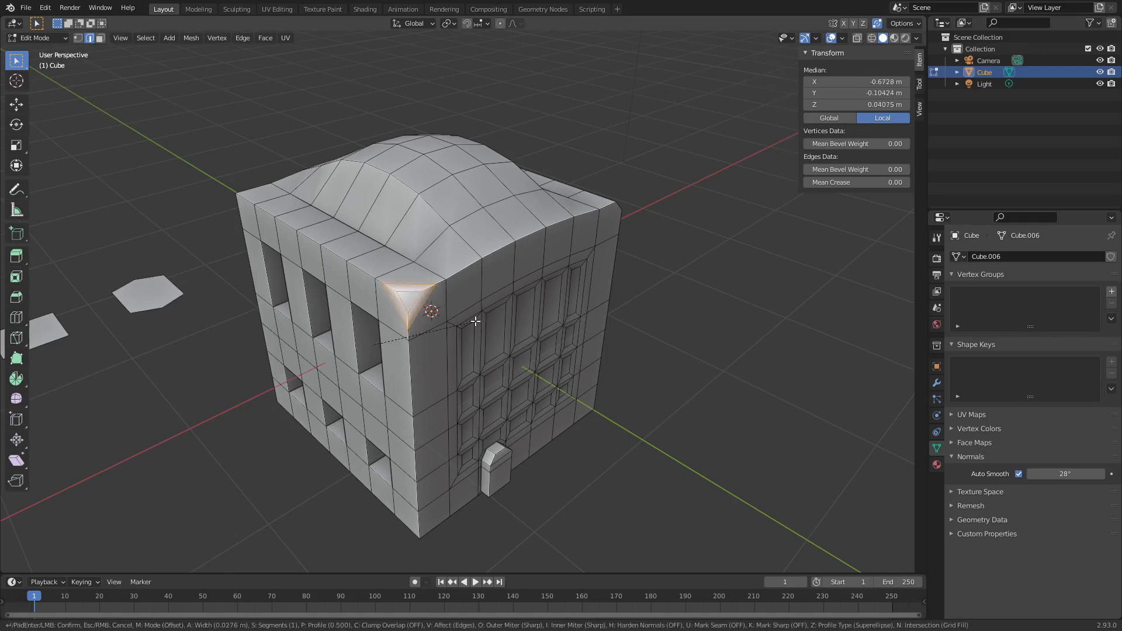
pyautogui.scroll(1, 476, 322)
pyautogui.click(479, 323)
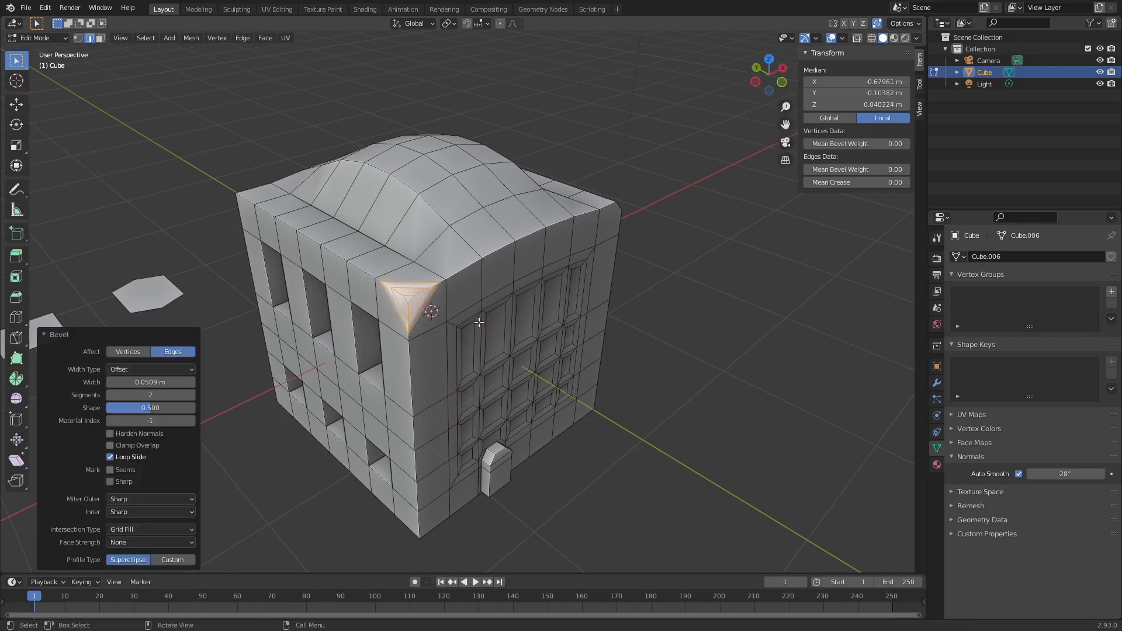
# - Return to Object Mode, deselect the building and inspect the smoothed shading from several sides
pyautogui.press('Tab')
pyautogui.click(653, 332)
pyautogui.moveTo(619, 392); pyautogui.dragTo(667, 342, button='middle')
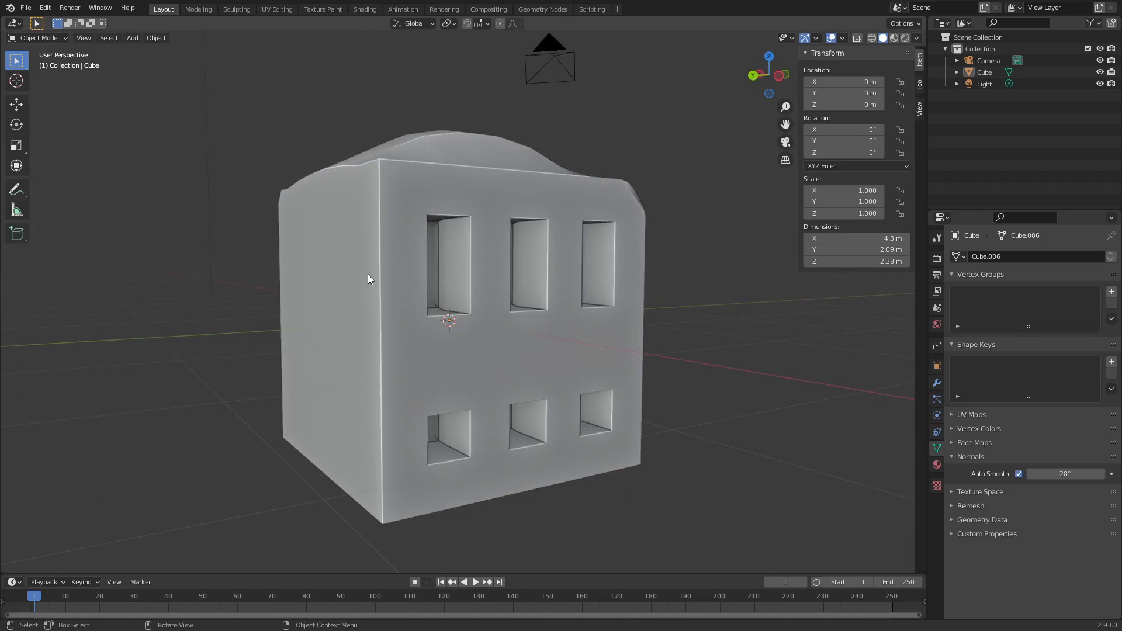
pyautogui.moveTo(380, 283); pyautogui.dragTo(432, 360, button='middle')
# - Delete the building object and add a new 2 m cube at the world origin
pyautogui.click(519, 334)
pyautogui.scroll(-2, 529, 334)
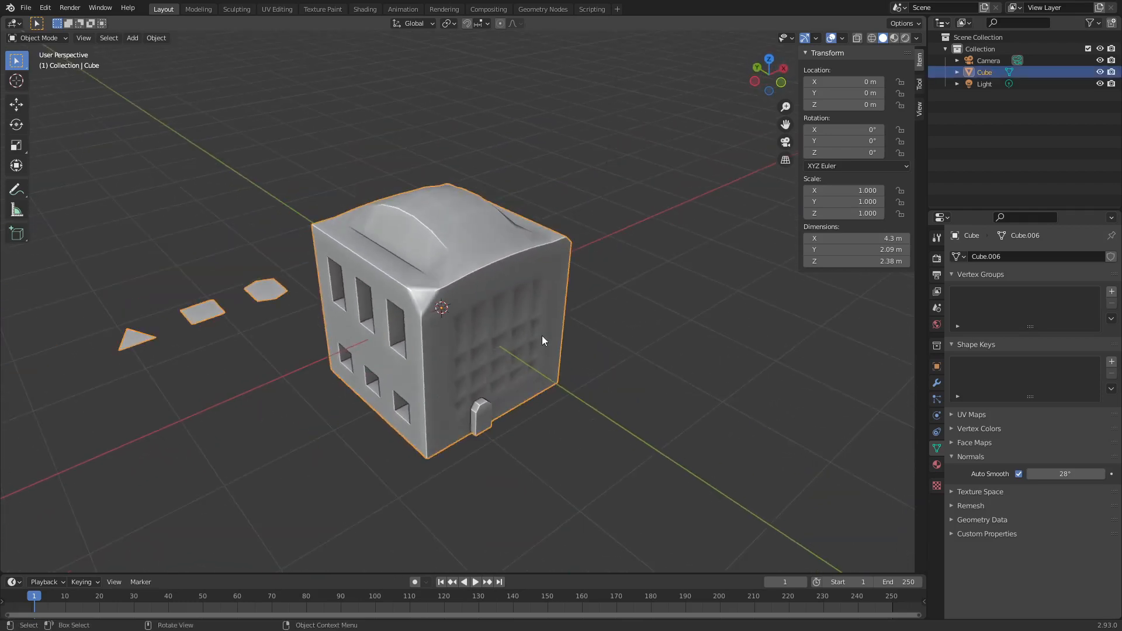
pyautogui.press('Delete')
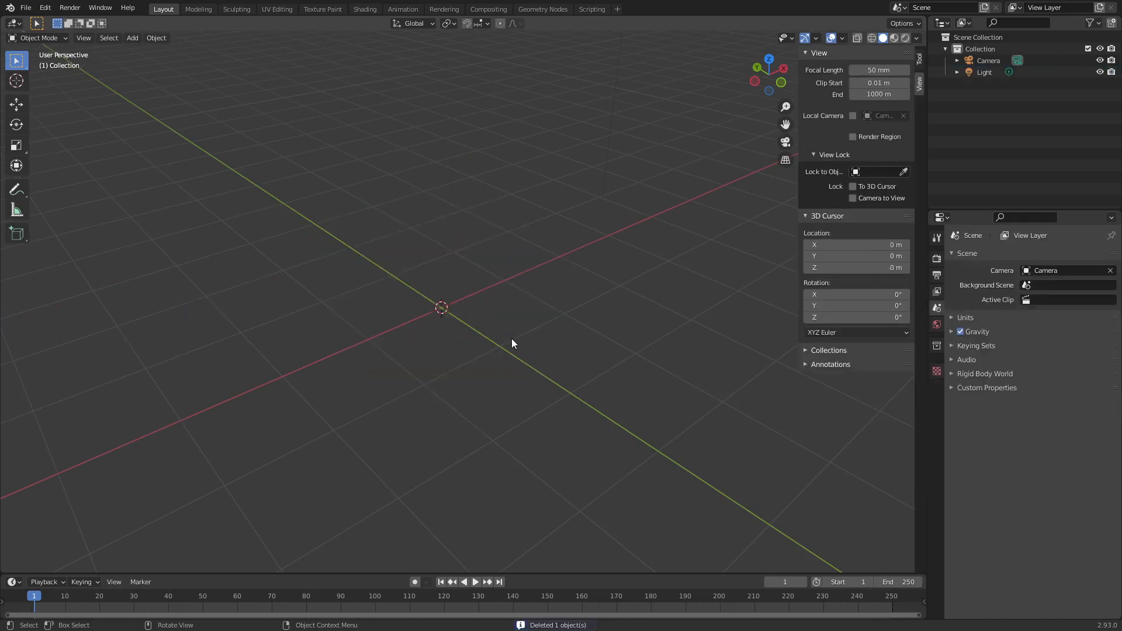
pyautogui.hotkey('shift', 'a')
pyautogui.moveTo(500, 331)
pyautogui.click(557, 344)
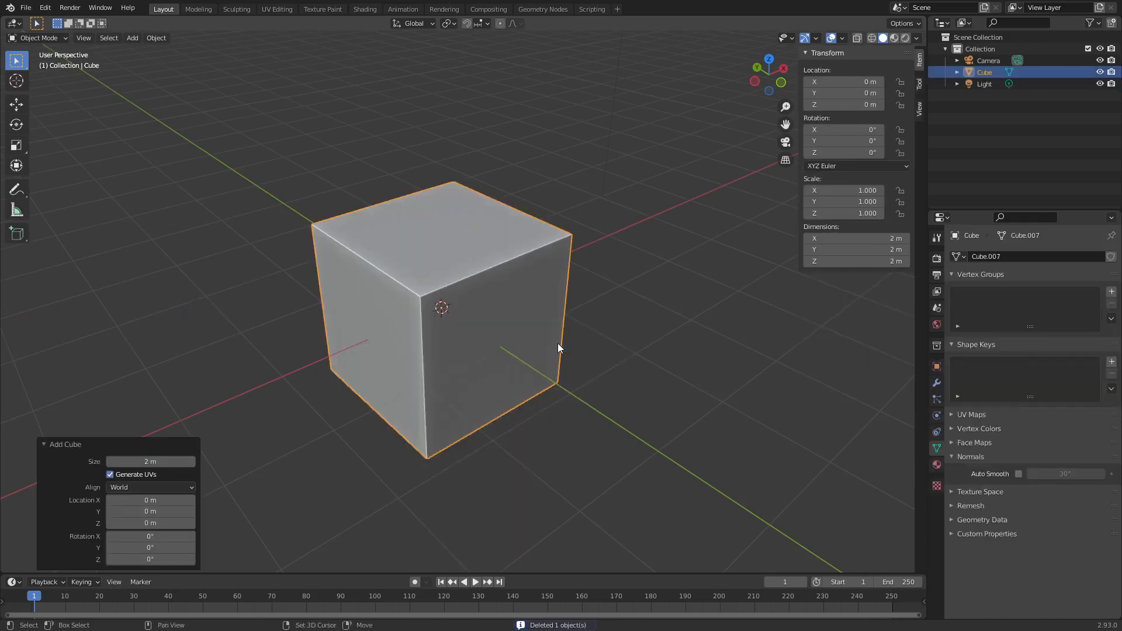
# - Duplicate the cube twice along X, placing one copy at about -3.21 m and the other at about 3.45 m
pyautogui.hotkey('shift', 'd')
pyautogui.press('x')
pyautogui.click(260, 433)
pyautogui.hotkey('shift', 'd')
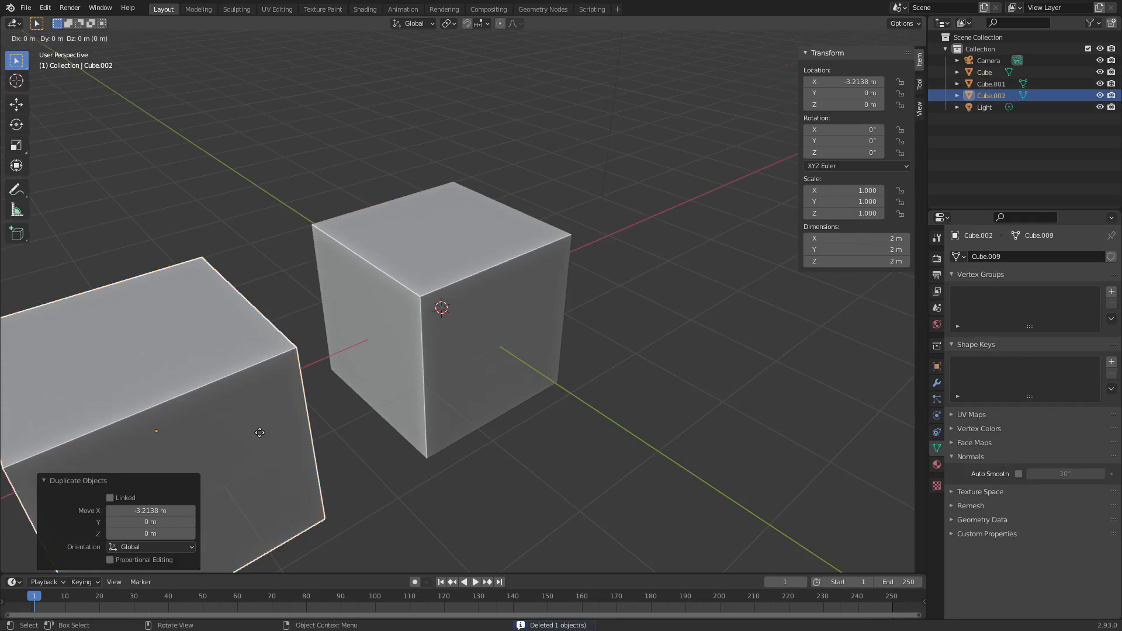
pyautogui.press('x')
pyautogui.click(689, 310)
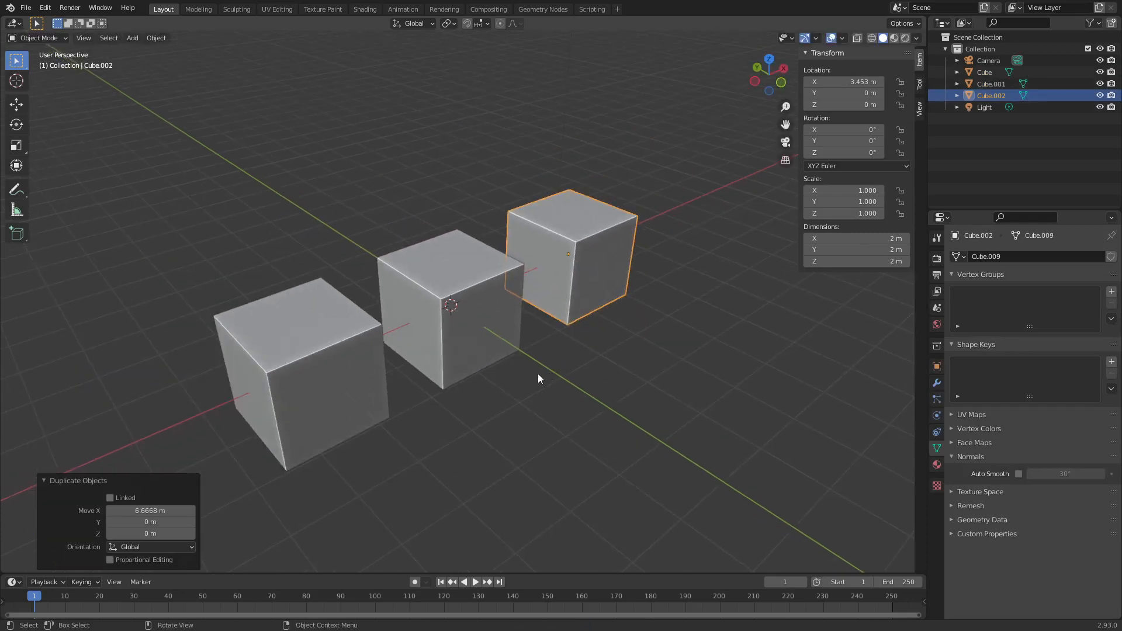
# - Select all three cubes with the positive X cube active, join them into one object, and try rotating it
pyautogui.click(438, 331)
pyautogui.keyDown('shift'); pyautogui.click(299, 369); pyautogui.keyUp('shift')
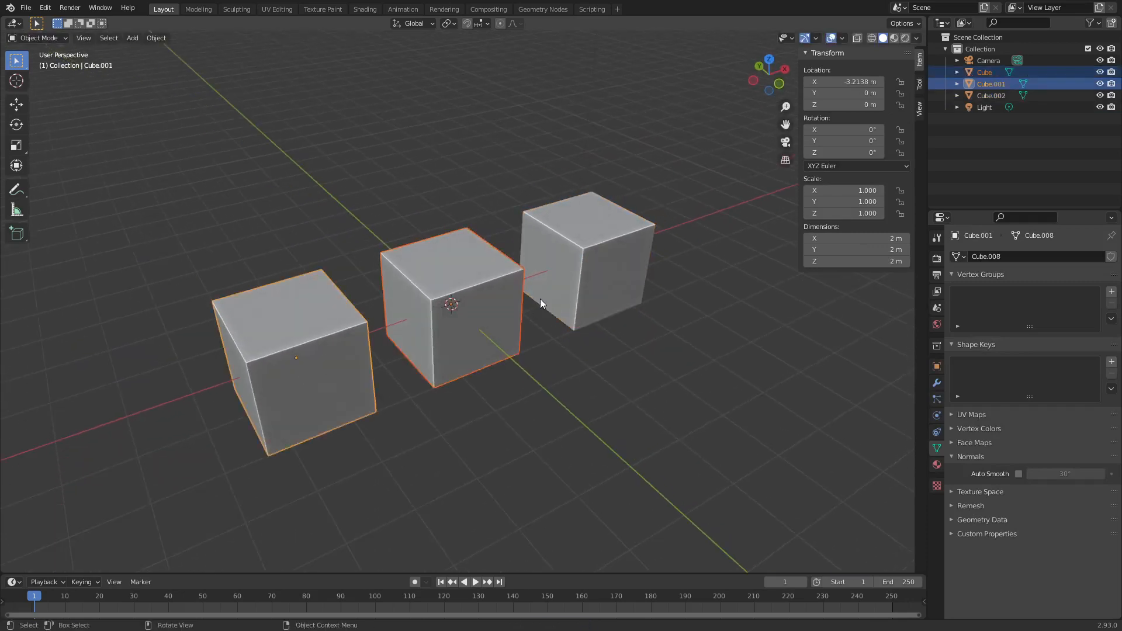
pyautogui.keyDown('shift'); pyautogui.click(585, 284); pyautogui.keyUp('shift')
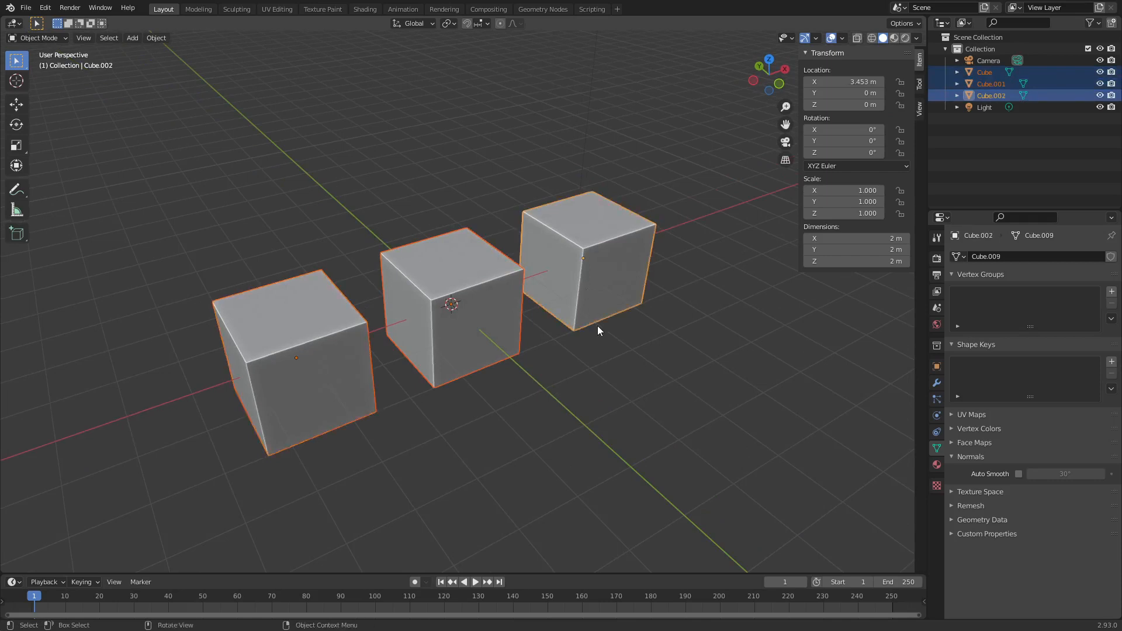
pyautogui.click(296, 350)
pyautogui.keyDown('shift'); pyautogui.click(493, 289); pyautogui.keyUp('shift')
pyautogui.keyDown('shift'); pyautogui.click(599, 268); pyautogui.keyUp('shift')
pyautogui.hotkey('ctrl', 'j')
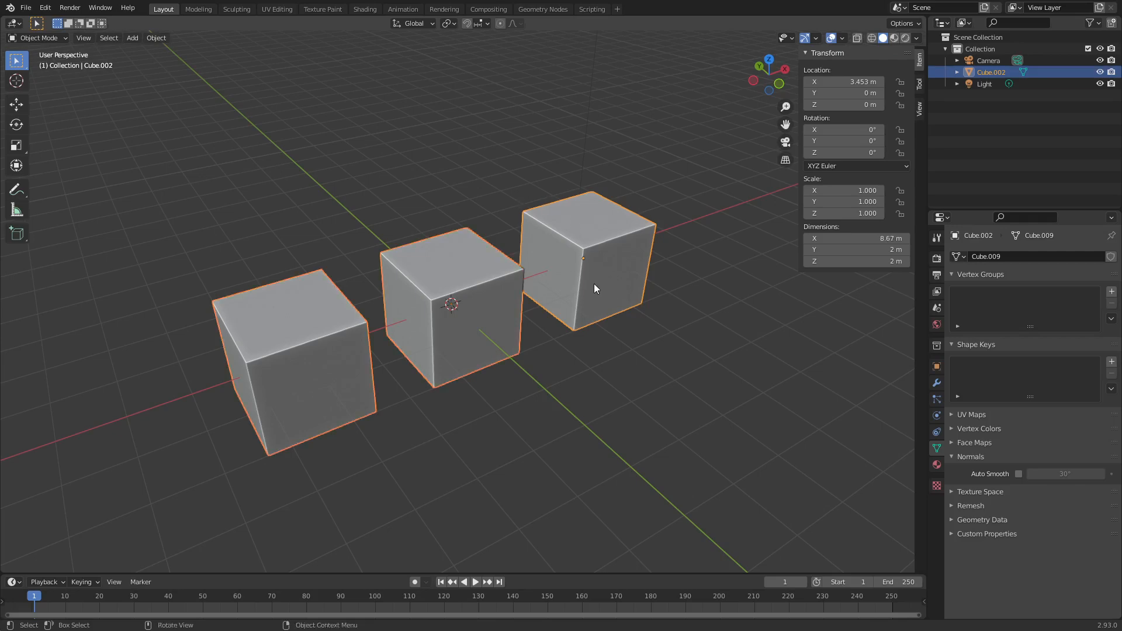
pyautogui.press('r')
pyautogui.rightClick(635, 366)
# - In Edit Mode with face selection, select the top face of the negative X cube, and return to Object Mode
pyautogui.press('Tab')
pyautogui.click(537, 401)
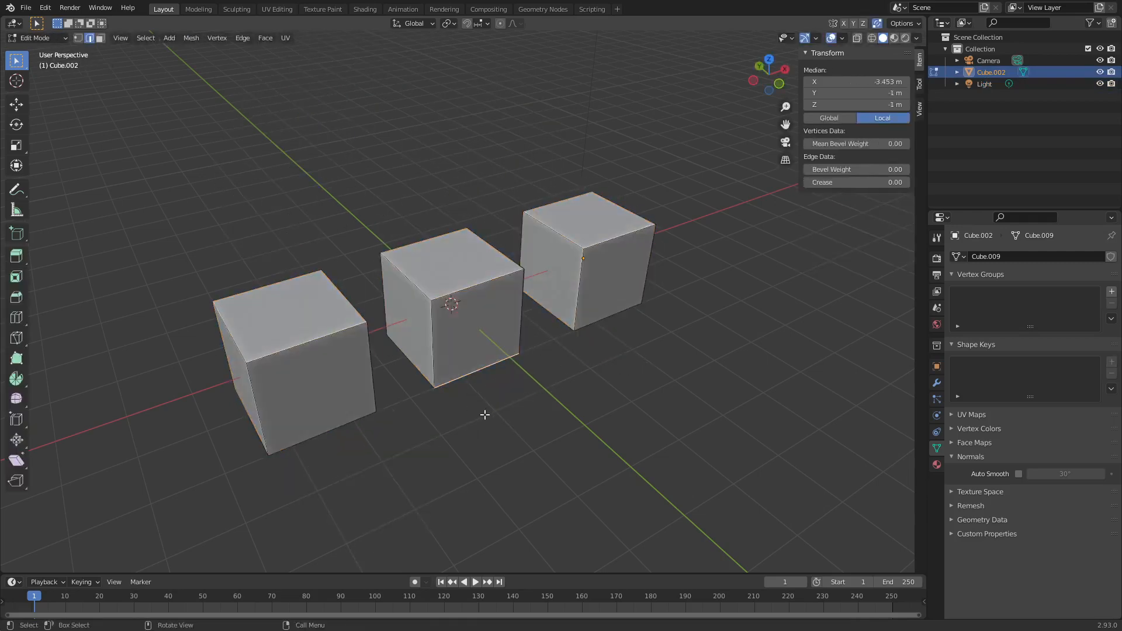
pyautogui.press('3')
pyautogui.click(309, 346)
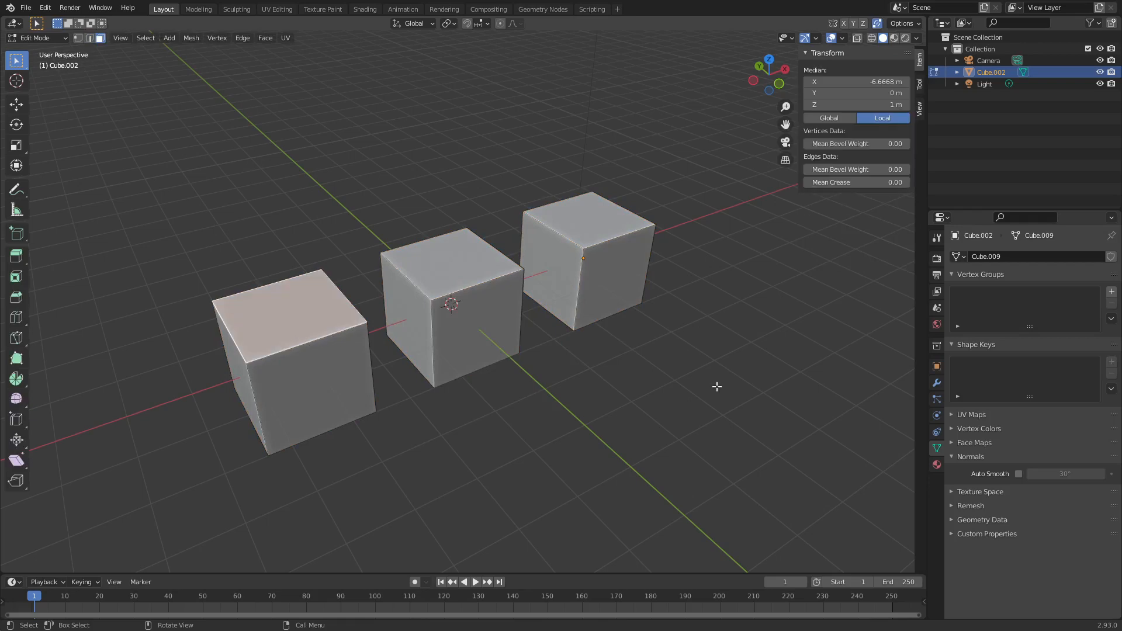
pyautogui.press('Tab')
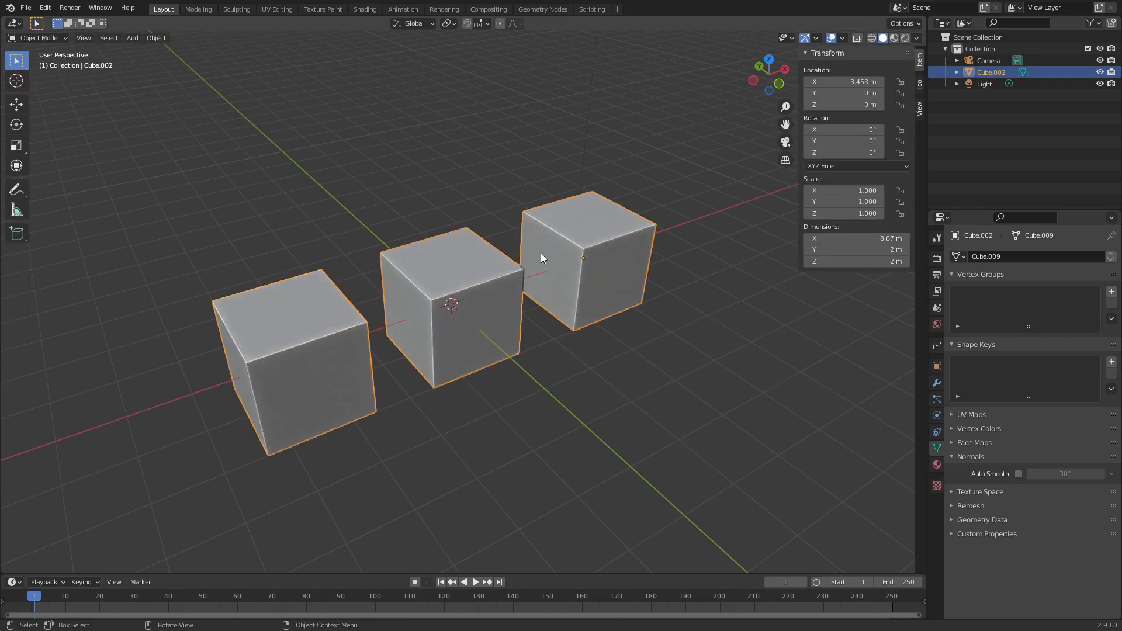
# - In Edit Mode, select the front and top faces of the negative X cube individually, and clear the selection
pyautogui.hotkey('ctrl', 'Tab')
pyautogui.click(467, 329)
pyautogui.click(305, 372)
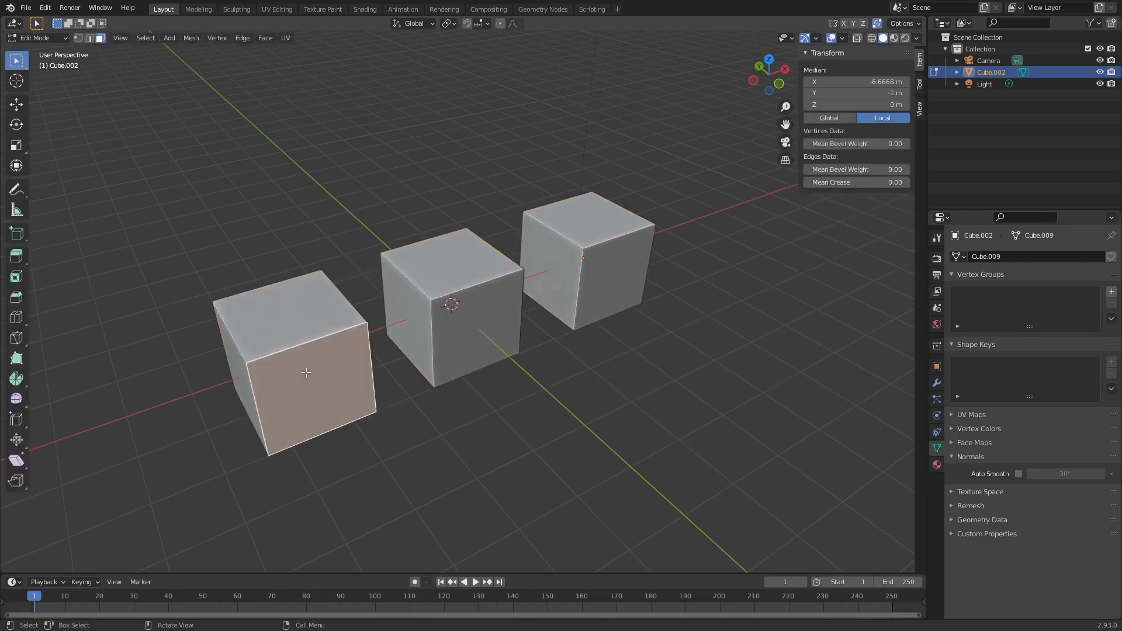
pyautogui.click(497, 281)
pyautogui.click(456, 260)
pyautogui.click(290, 325)
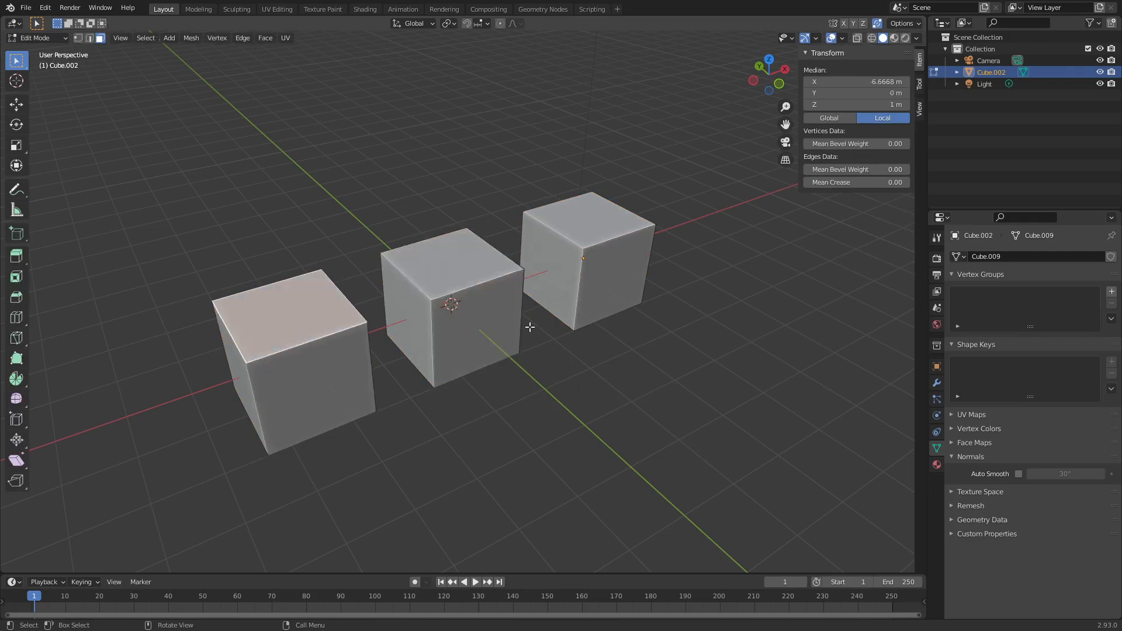
pyautogui.moveTo(530, 328); pyautogui.dragTo(471, 323, button='middle')
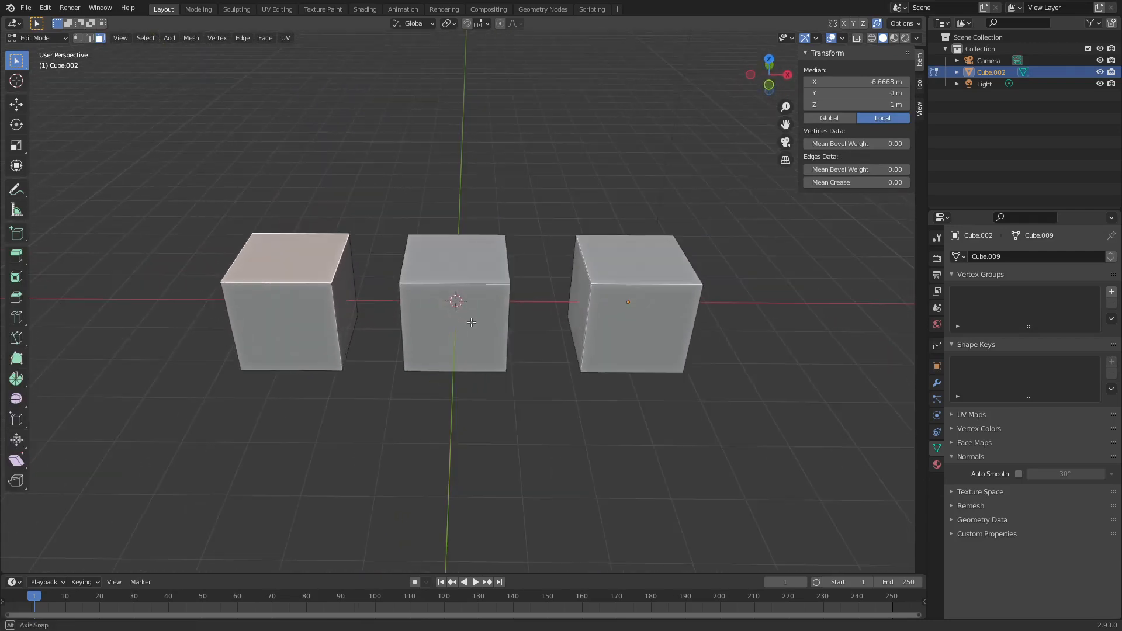
pyautogui.click(352, 295)
pyautogui.click(305, 324)
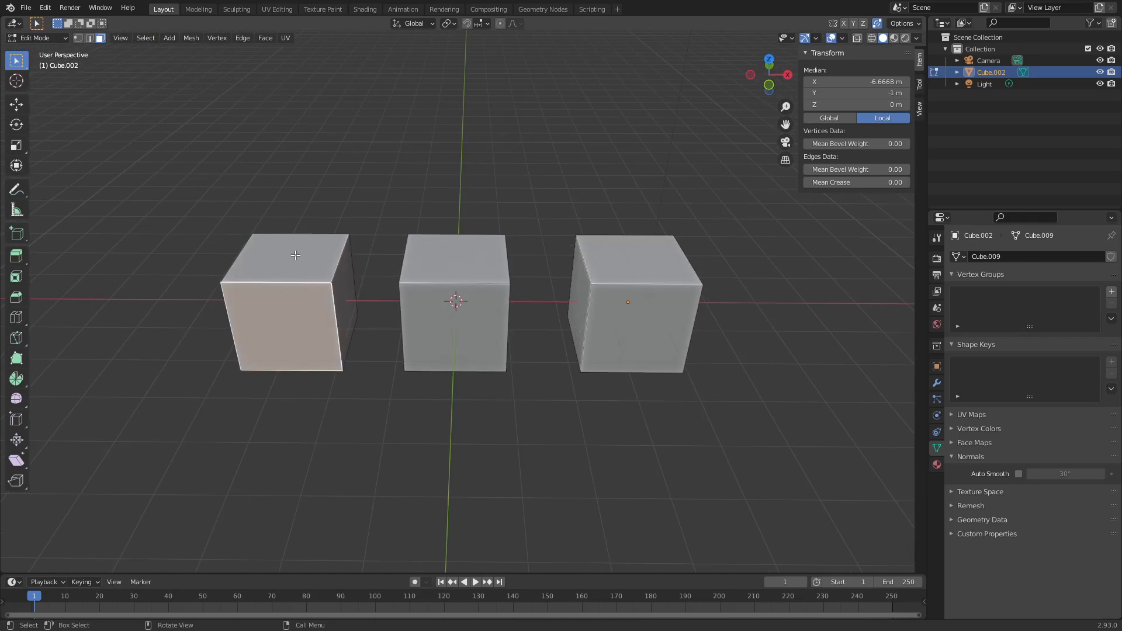
pyautogui.click(295, 255)
pyautogui.click(382, 407)
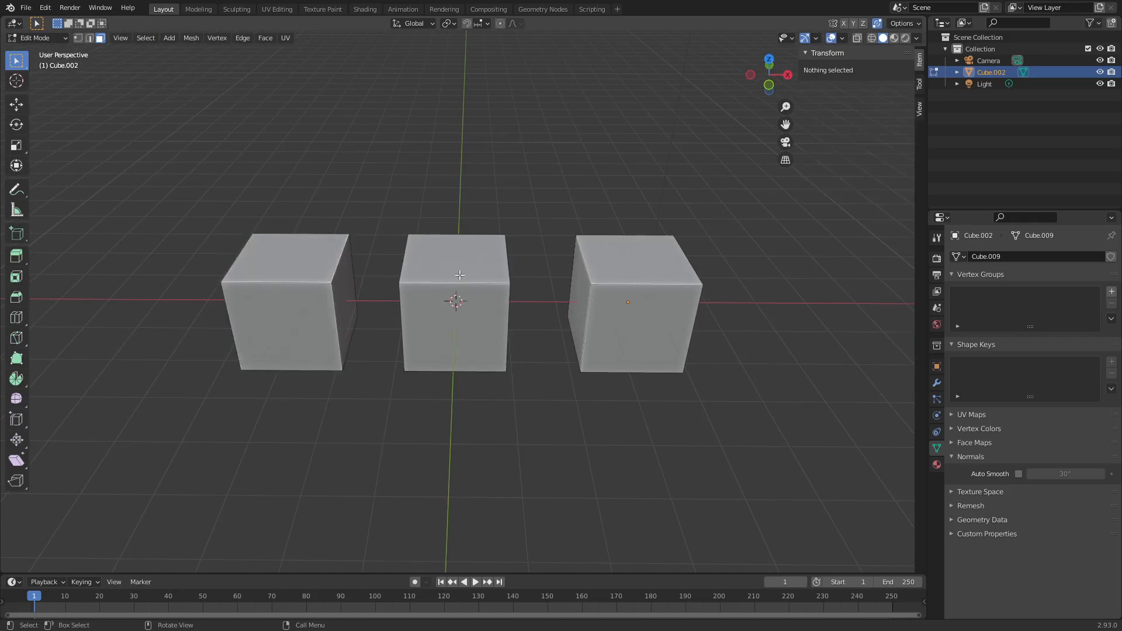
# - Select all linked geometry of the three cubes one by one, and disable the Seam delimit option for Select Linked
pyautogui.press('l')
pyautogui.moveTo(447, 329); pyautogui.dragTo(461, 321, button='middle')
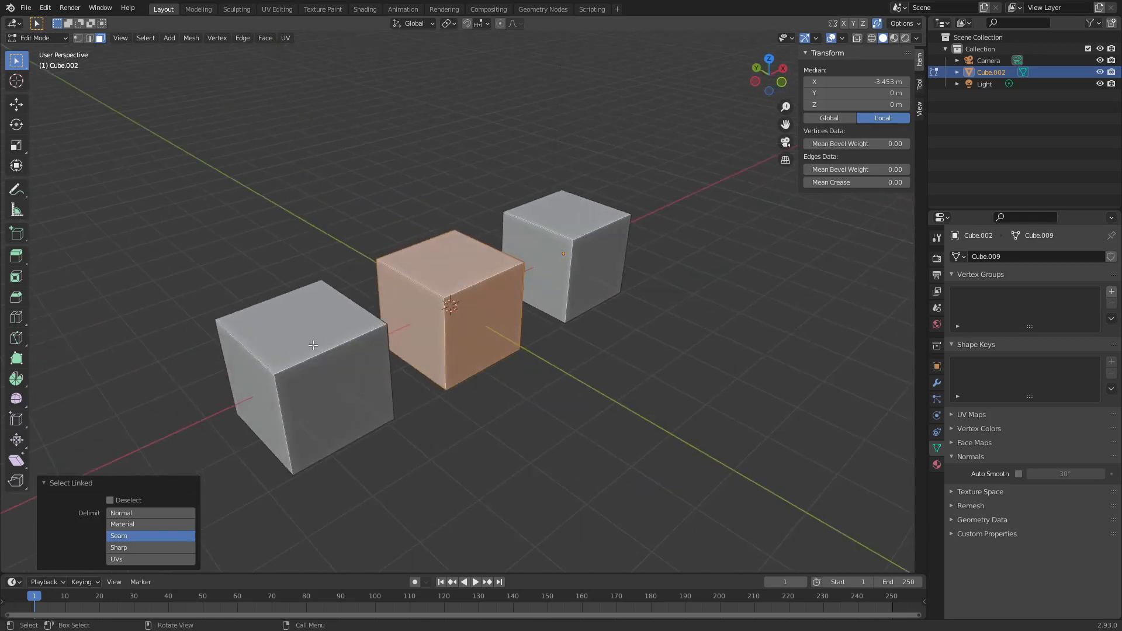
pyautogui.press('l')
pyautogui.press('l')
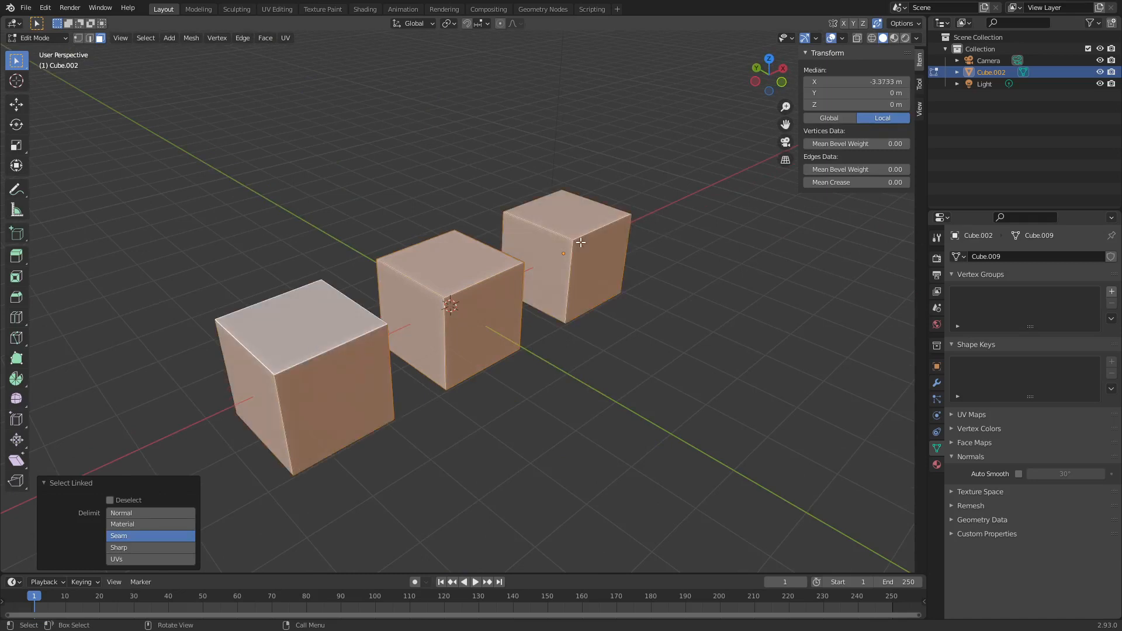
pyautogui.click(131, 537)
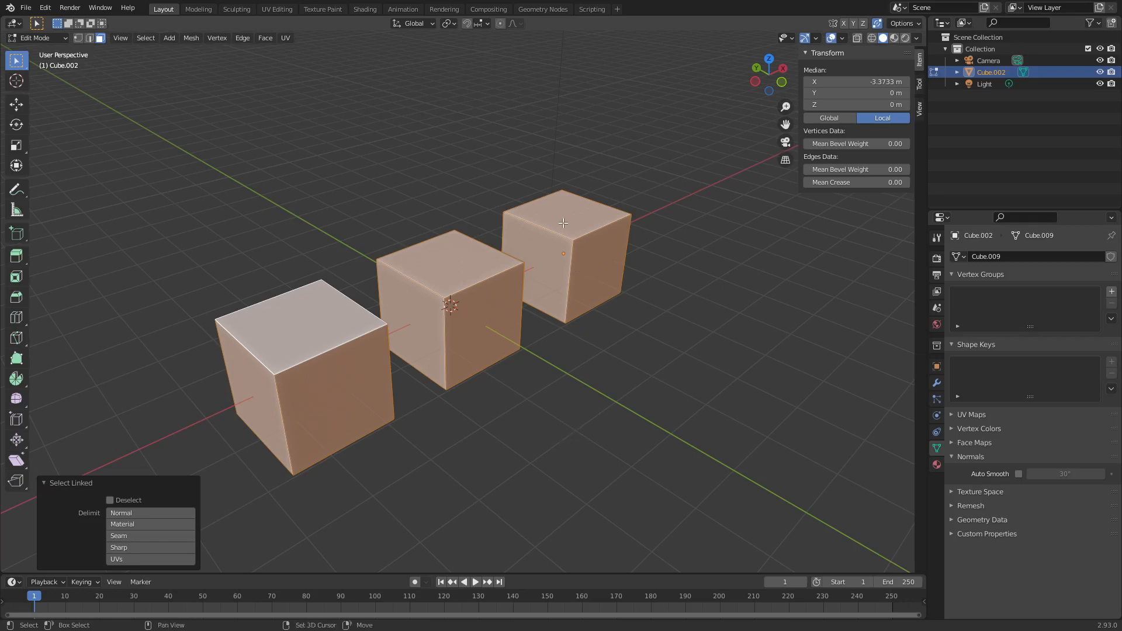
# - Deselect the linked geometry of all three cubes one by one
pyautogui.hotkey('shift', 'l')
pyautogui.hotkey('shift', 'l')
pyautogui.hotkey('shift', 'l')
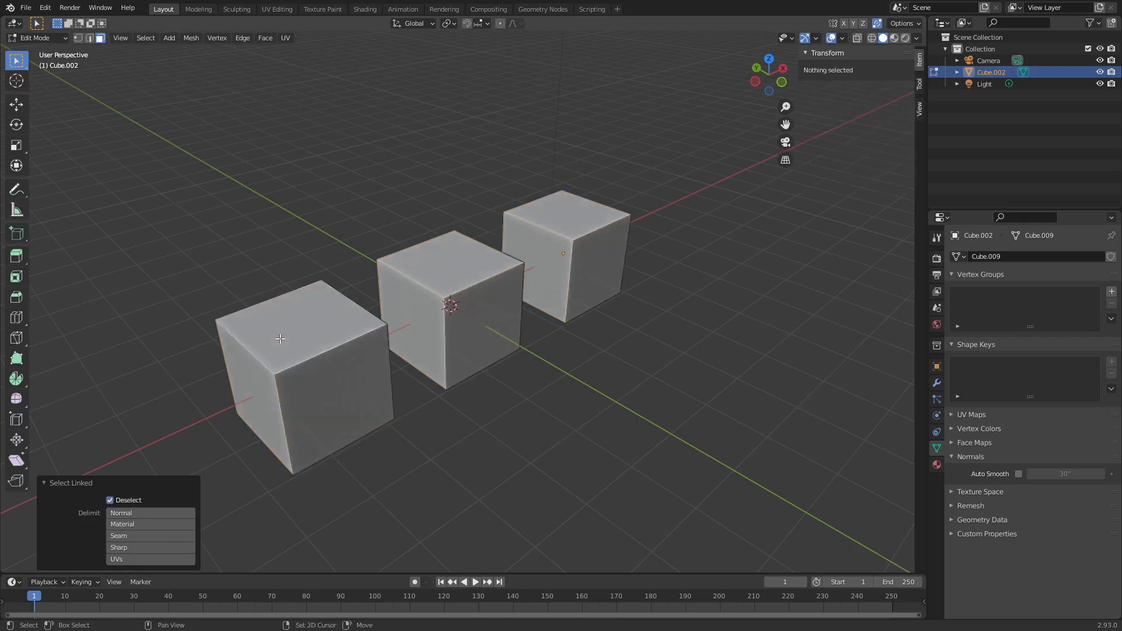
# - Select the positive X cube's linked geometry, separate it by Selection into its own object, and return to Object Mode
pyautogui.press('l')
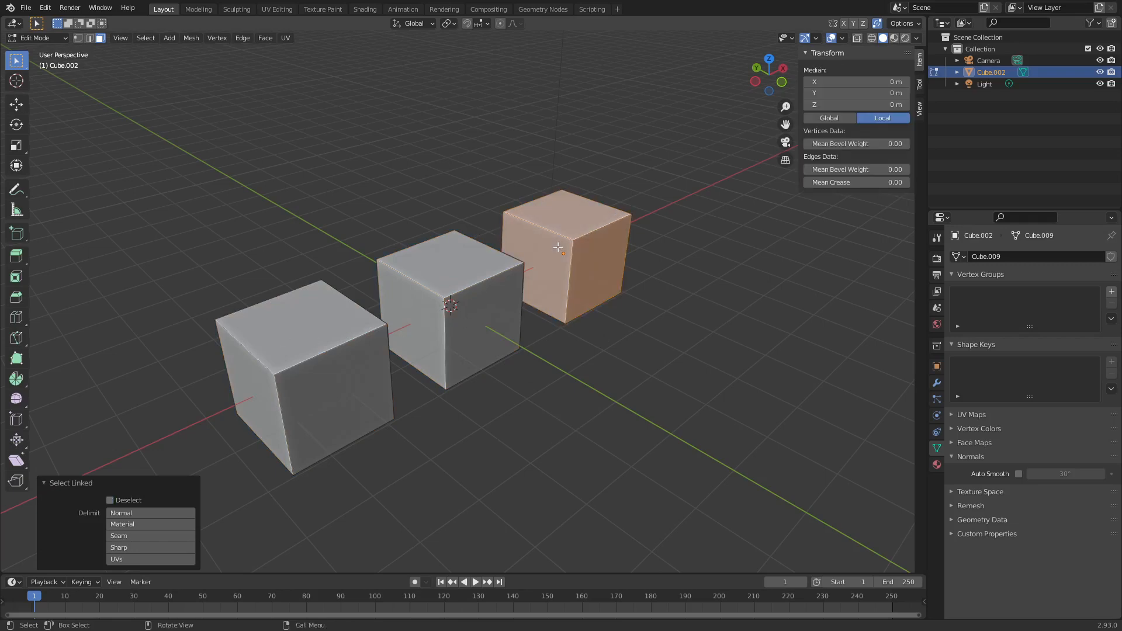
pyautogui.press('p')
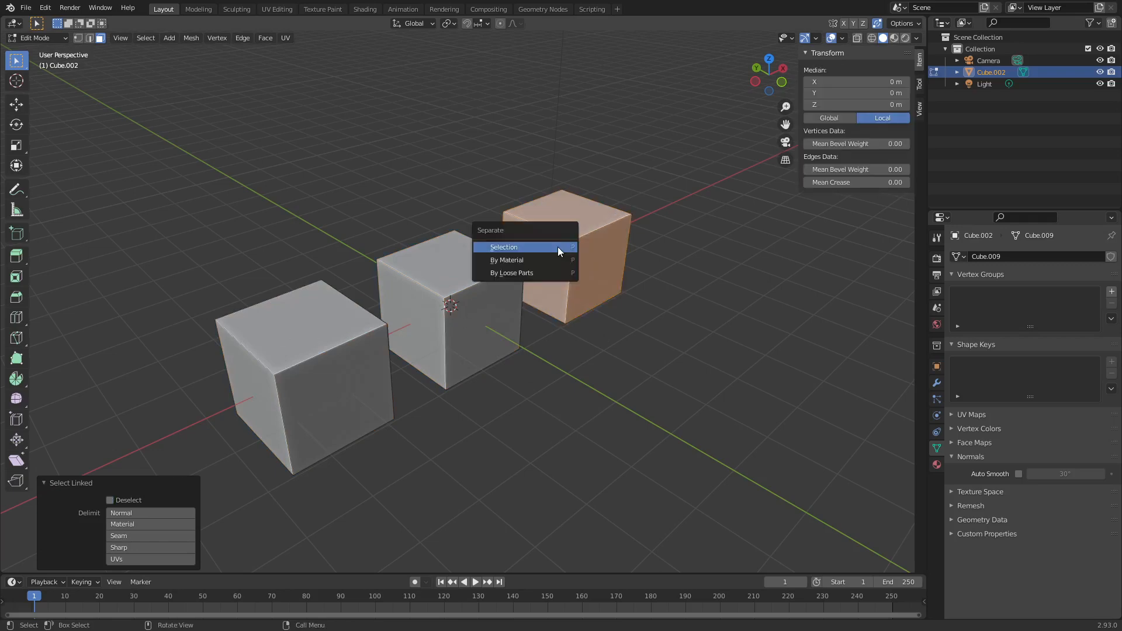
pyautogui.click(558, 246)
pyautogui.click(502, 250)
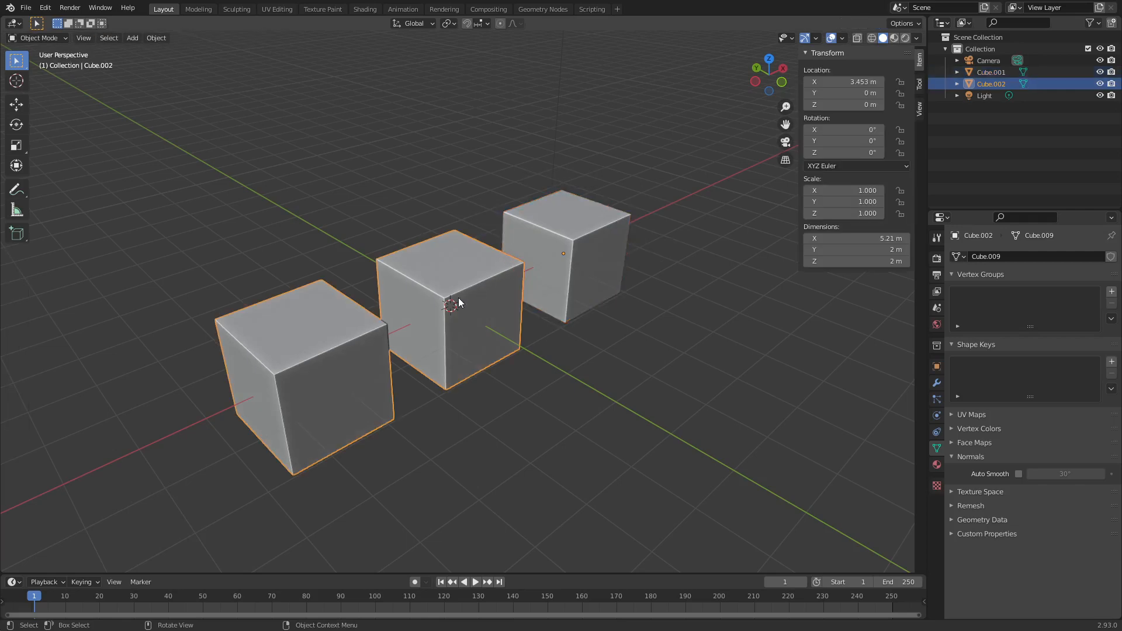
# - Try moving the two-cube object and the separated positive X cube independently
pyautogui.press('g')
pyautogui.rightClick(397, 309)
pyautogui.click(537, 266)
pyautogui.press('g')
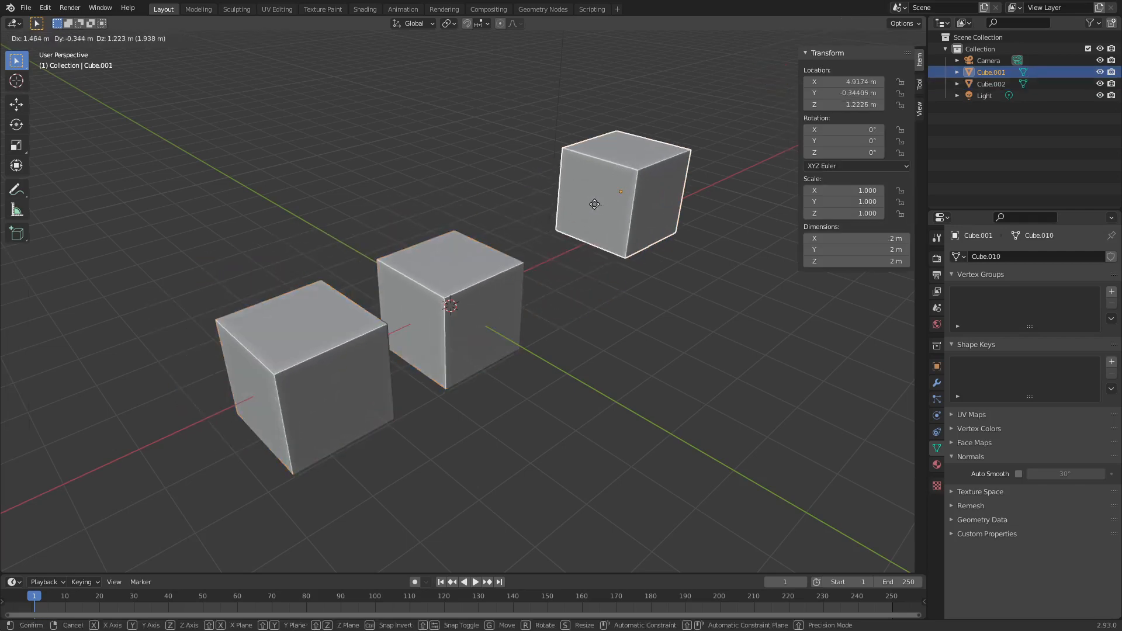
pyautogui.rightClick(593, 204)
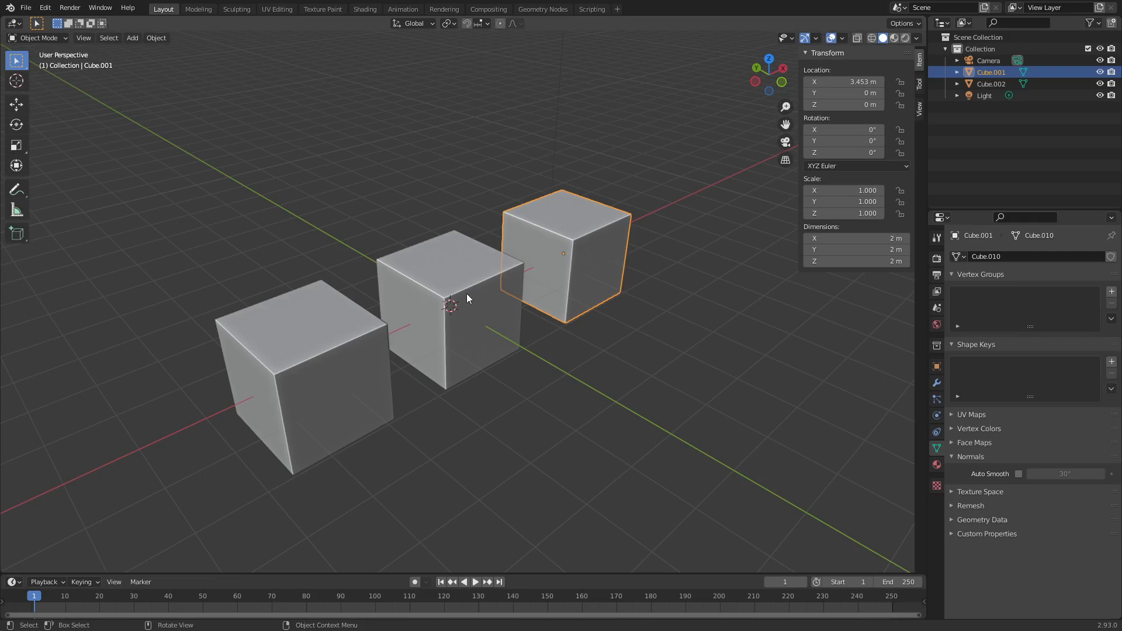
# - Select the two-cube object and set its origin to geometry
pyautogui.press('a')
pyautogui.click(456, 333)
pyautogui.click(153, 37)
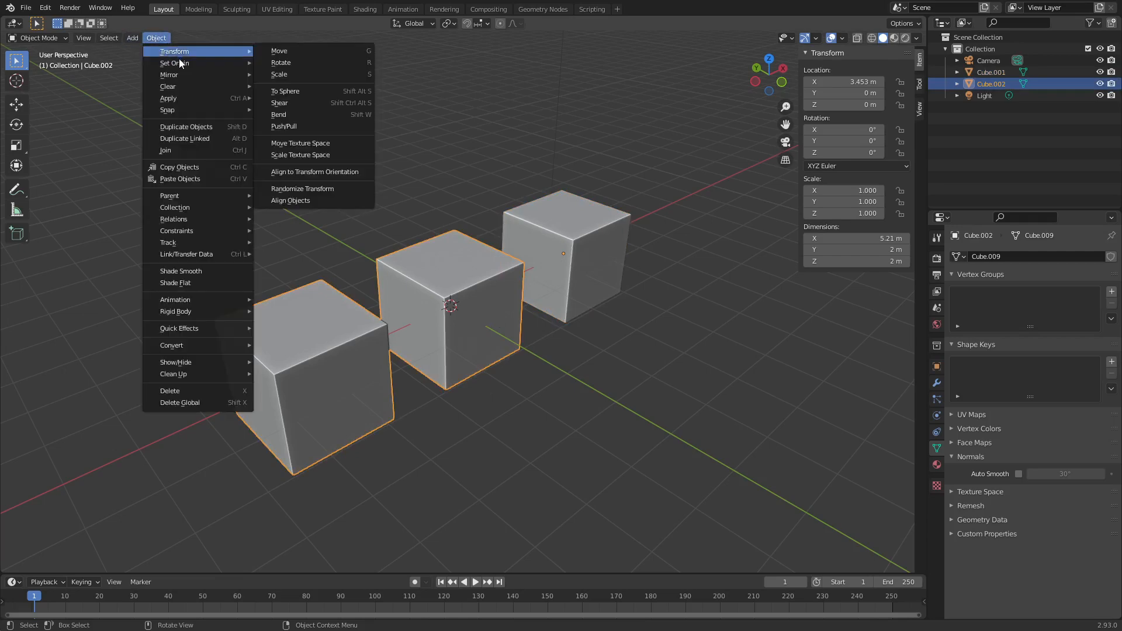
pyautogui.moveTo(179, 63)
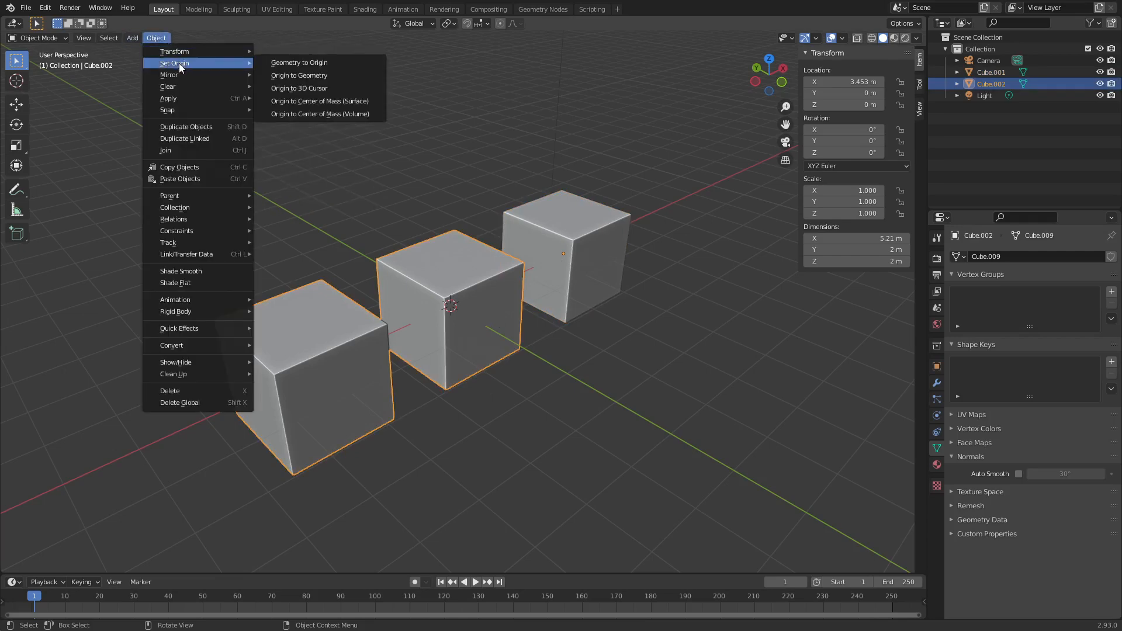
pyautogui.click(314, 76)
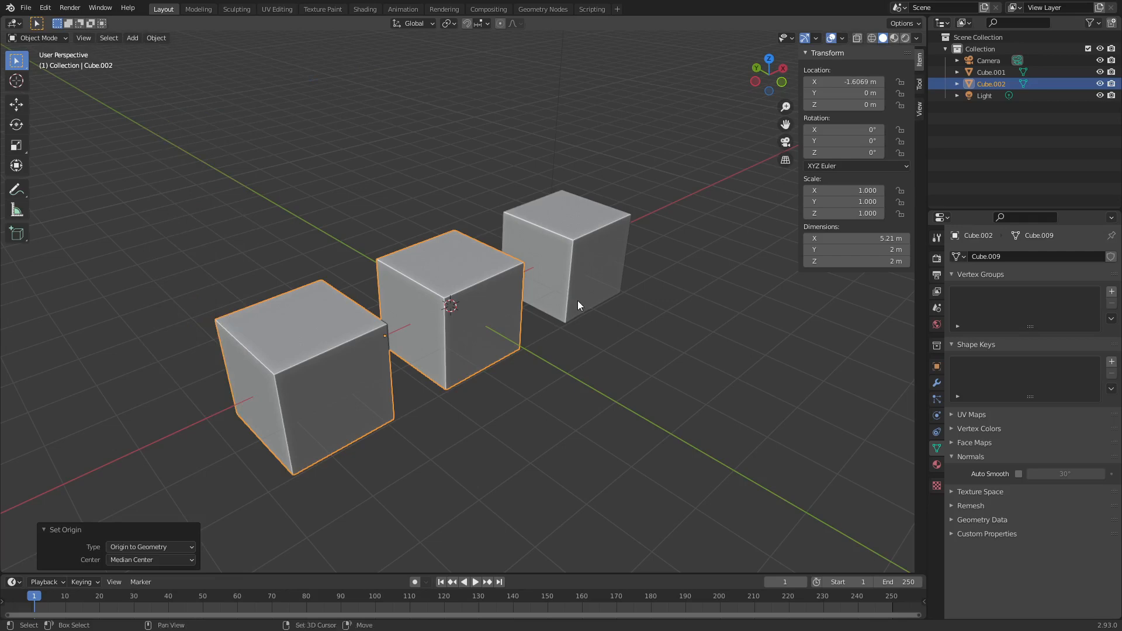
pyautogui.moveTo(578, 301); pyautogui.dragTo(452, 310, button='middle')
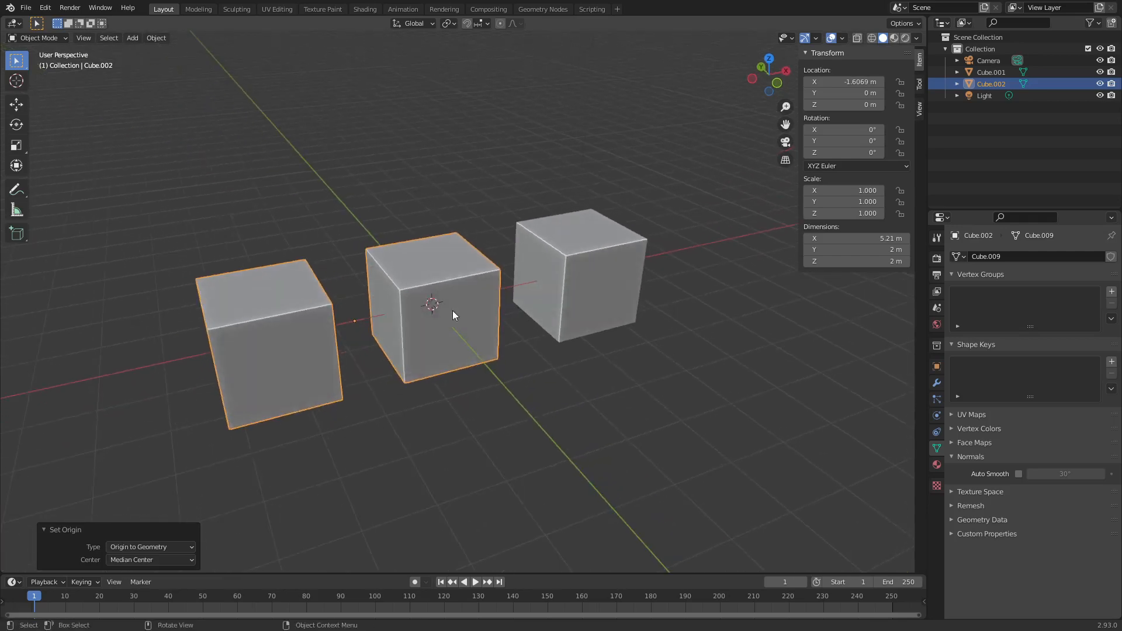
# - Select the two-cube object together with the positive X cube as active, and join them into one object
pyautogui.click(539, 272)
pyautogui.hotkey('ctrl', 'z')
pyautogui.keyDown('shift'); pyautogui.click(617, 253); pyautogui.keyUp('shift')
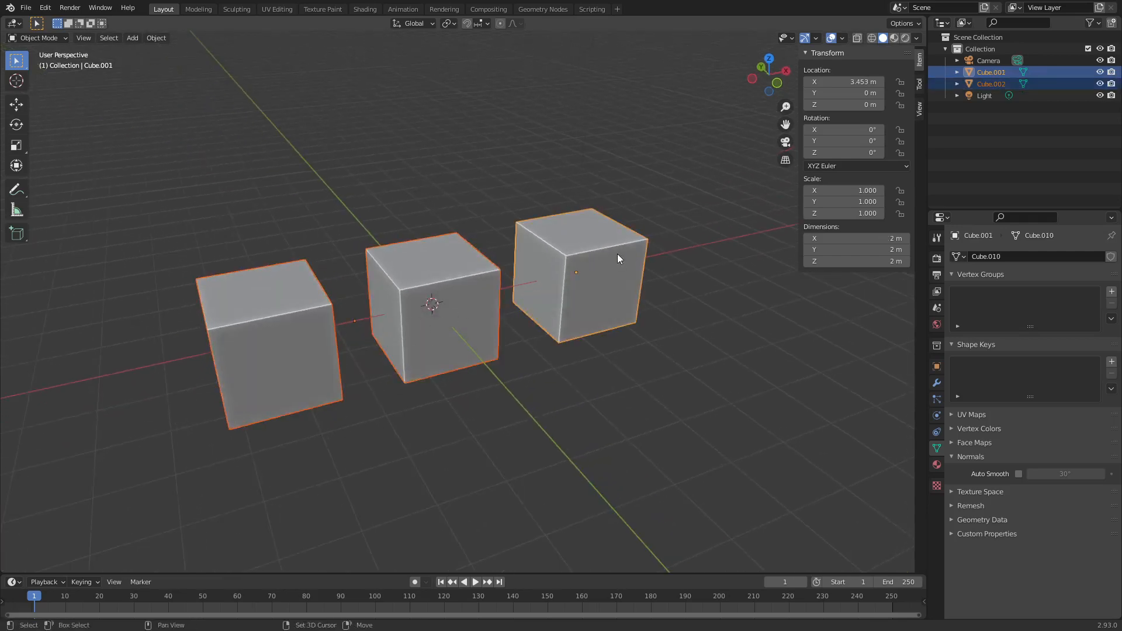
pyautogui.hotkey('ctrl', 'j')
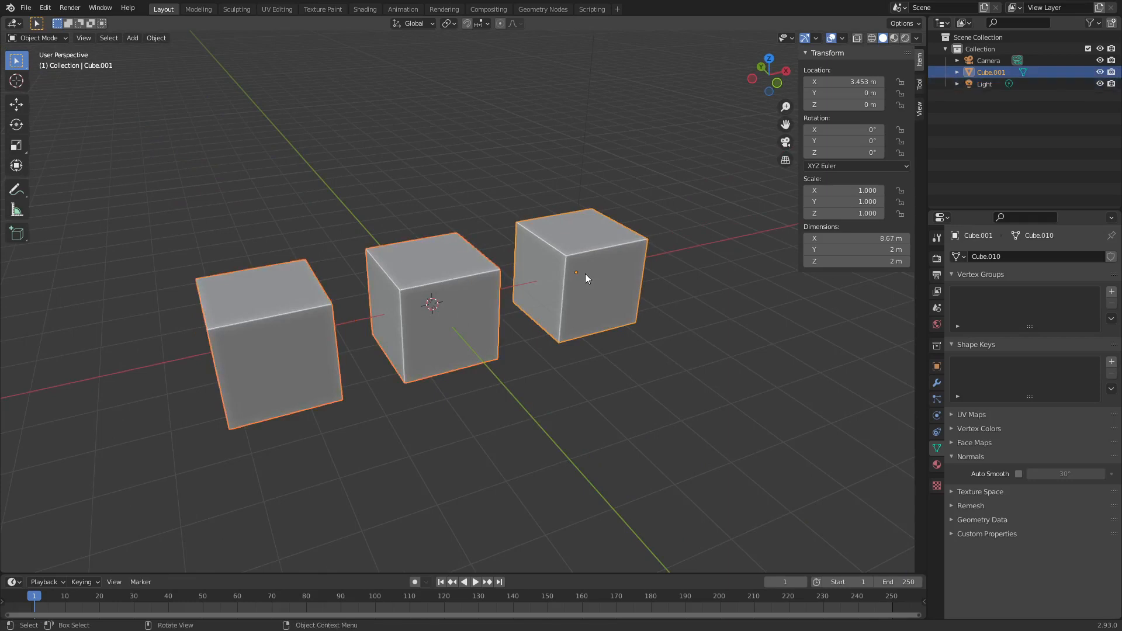
# - In Edit Mode, select all geometry, separate it by loose parts, and return to Object Mode
pyautogui.hotkey('ctrl', 'Tab')
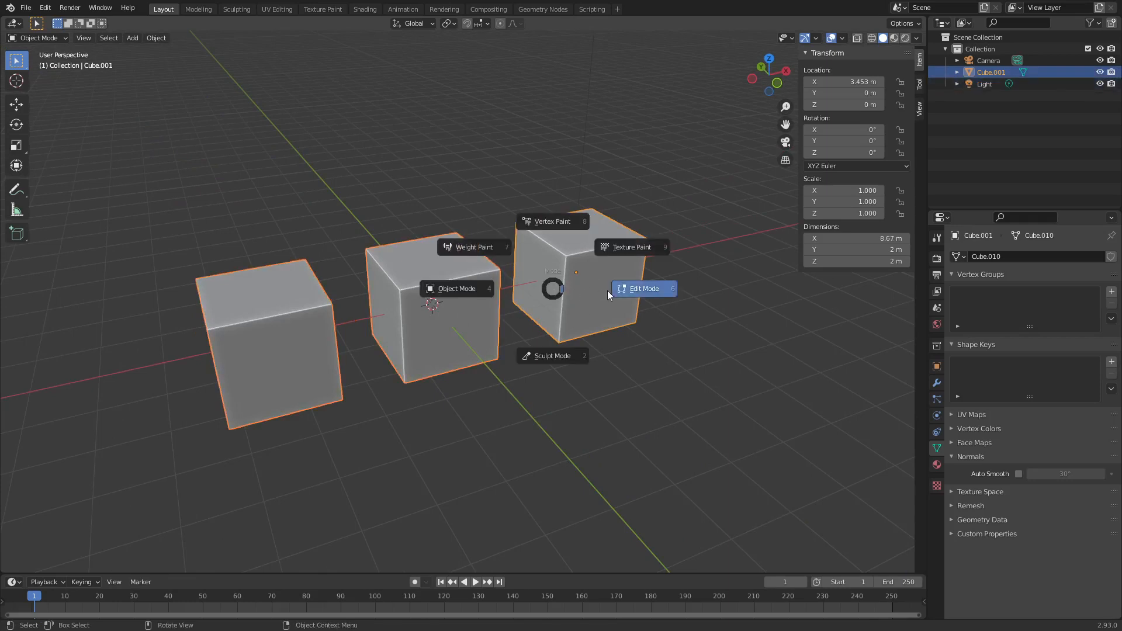
pyautogui.click(608, 290)
pyautogui.press('a')
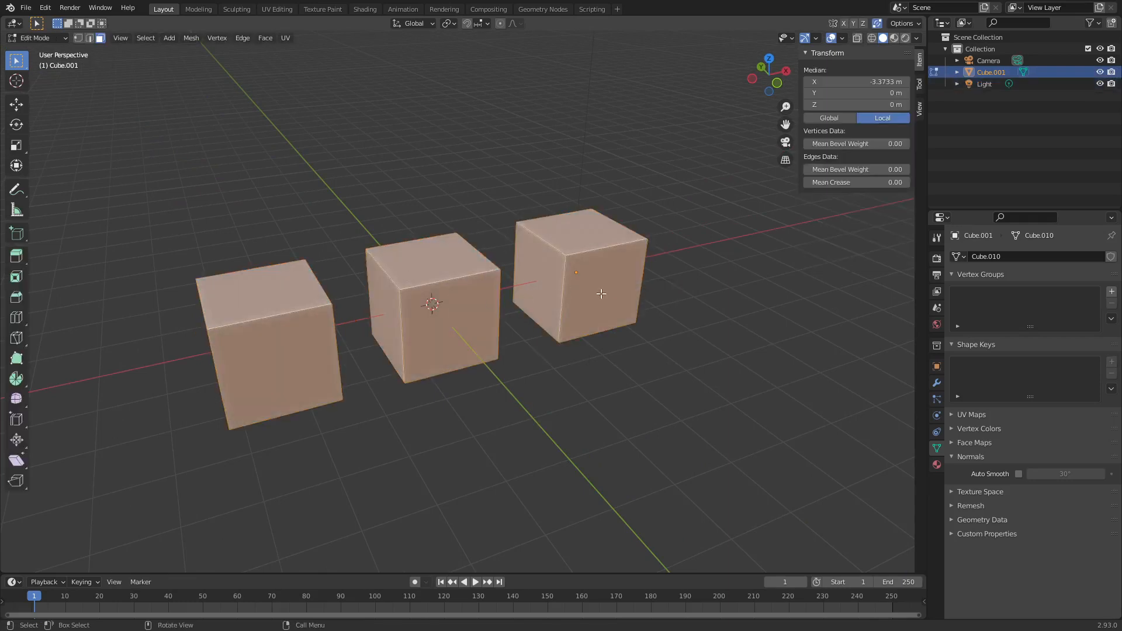
pyautogui.press('p')
pyautogui.press('p')
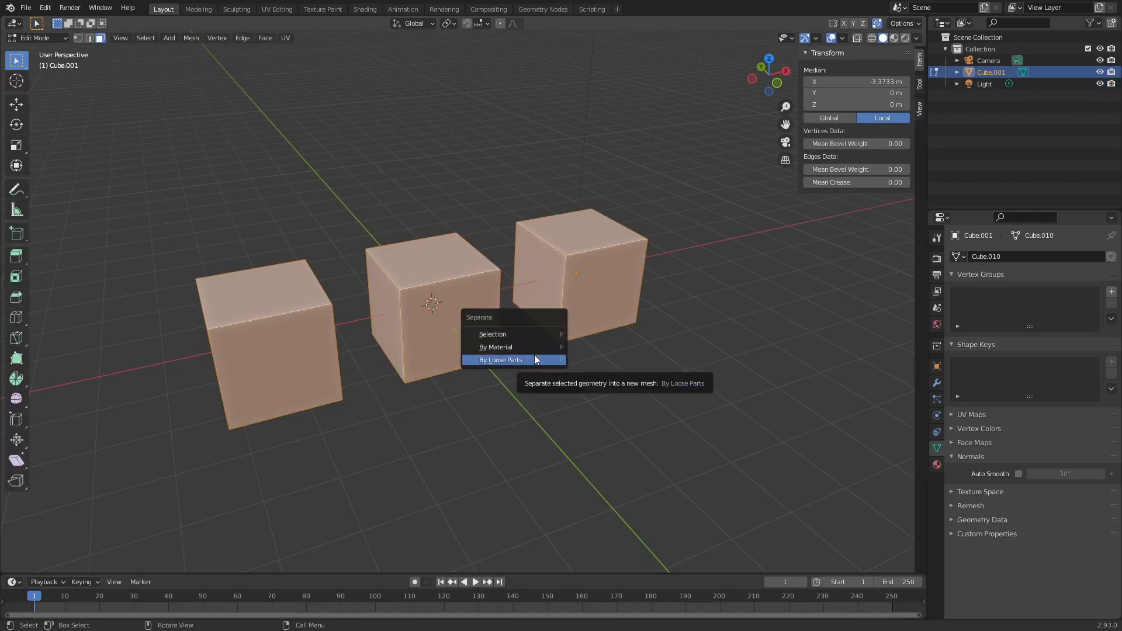
pyautogui.click(534, 358)
pyautogui.hotkey('ctrl', 'Tab')
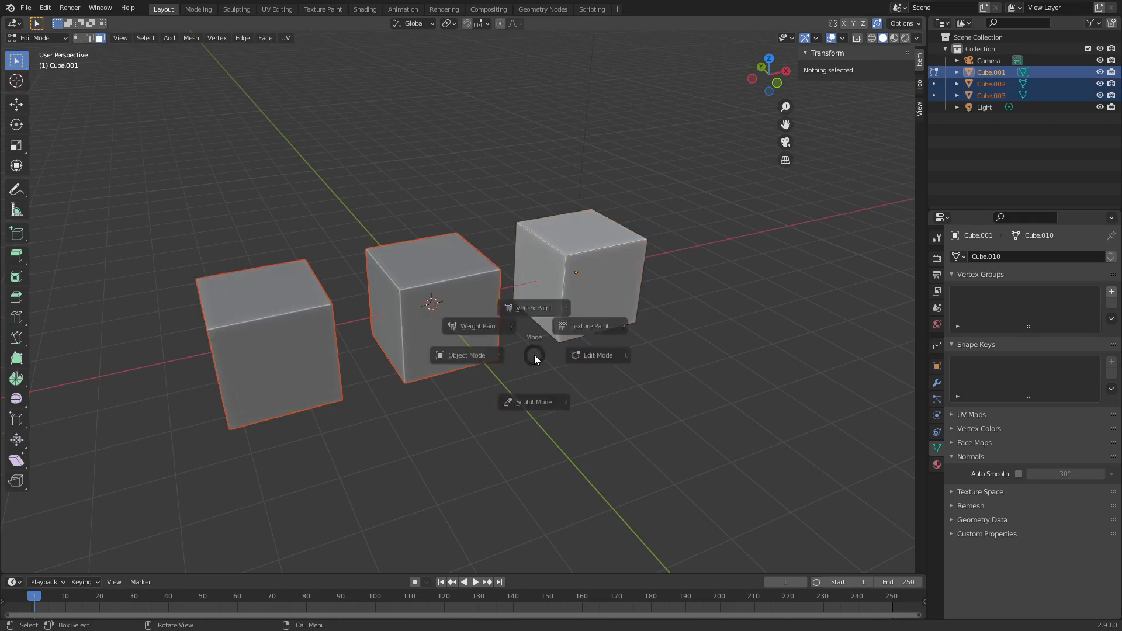
pyautogui.click(471, 354)
# - Select the cubes individually, try moving the positive X cube along the Y axis, and undo the move
pyautogui.click(281, 372)
pyautogui.click(431, 308)
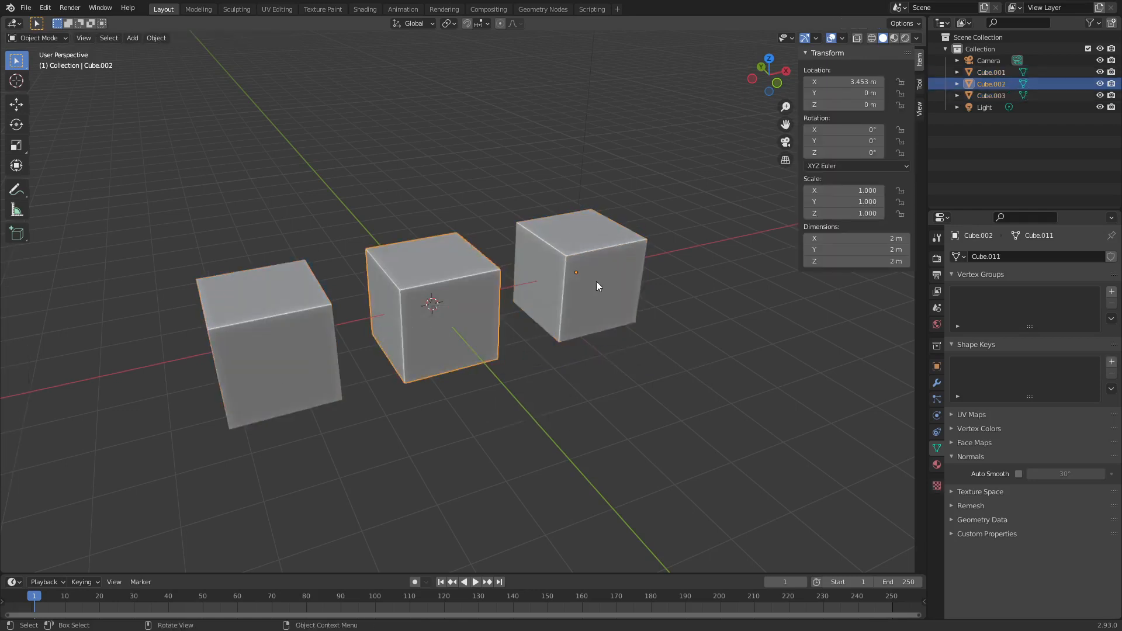
pyautogui.click(520, 302)
pyautogui.press('g')
pyautogui.press('x')
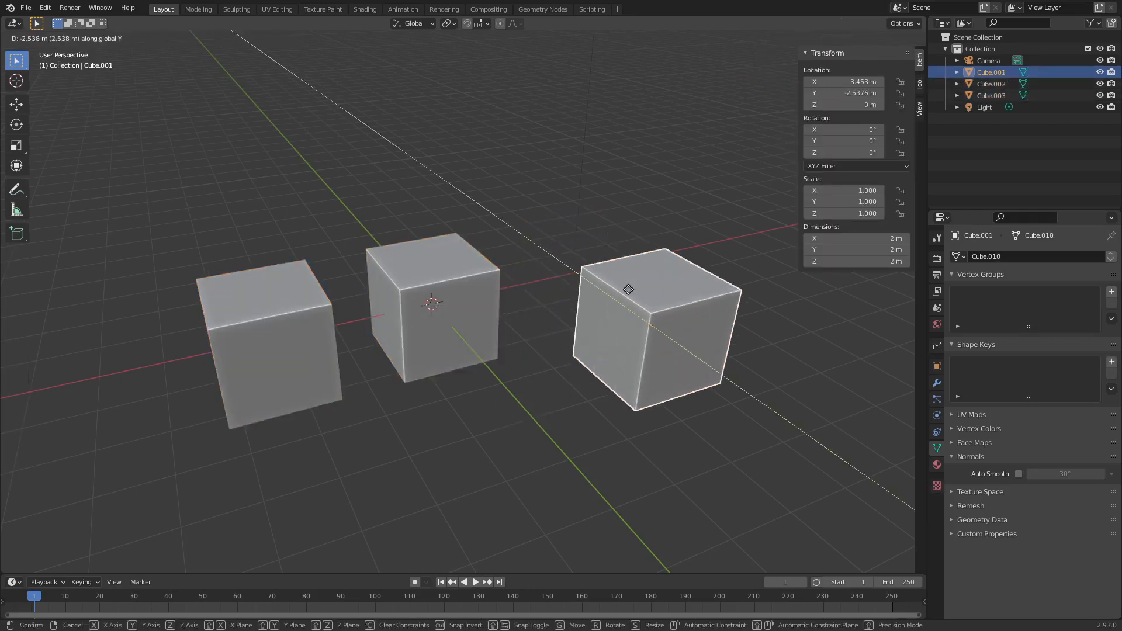
pyautogui.click(647, 285)
pyautogui.hotkey('ctrl', 'z')
# - Select each of the three separated cubes in turn
pyautogui.click(492, 322)
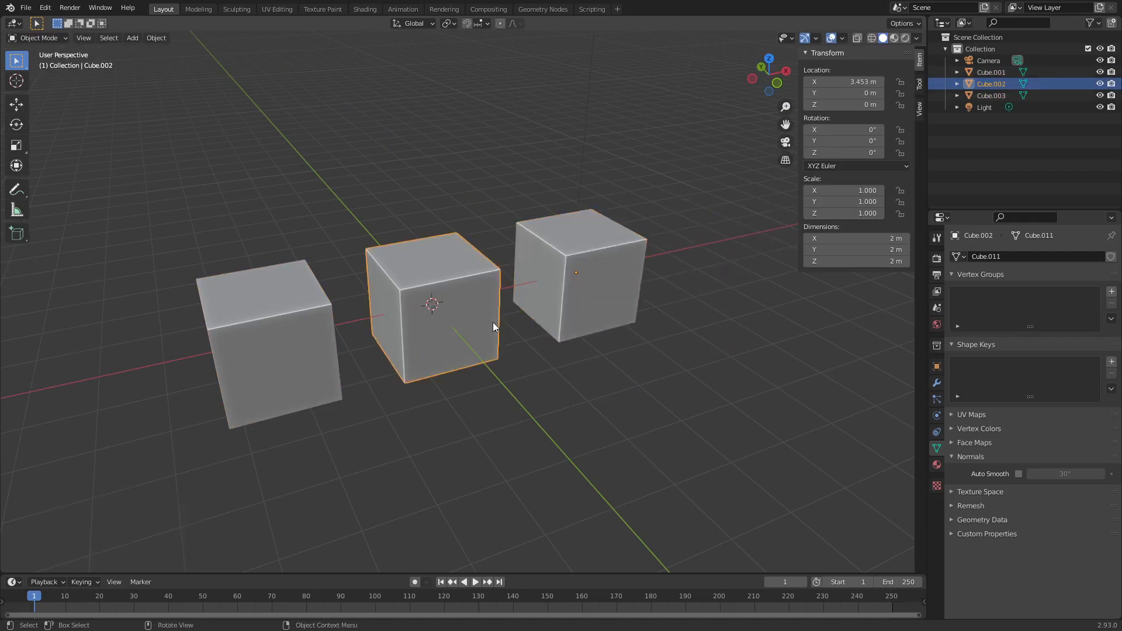
pyautogui.click(296, 366)
pyautogui.click(432, 339)
pyautogui.click(539, 310)
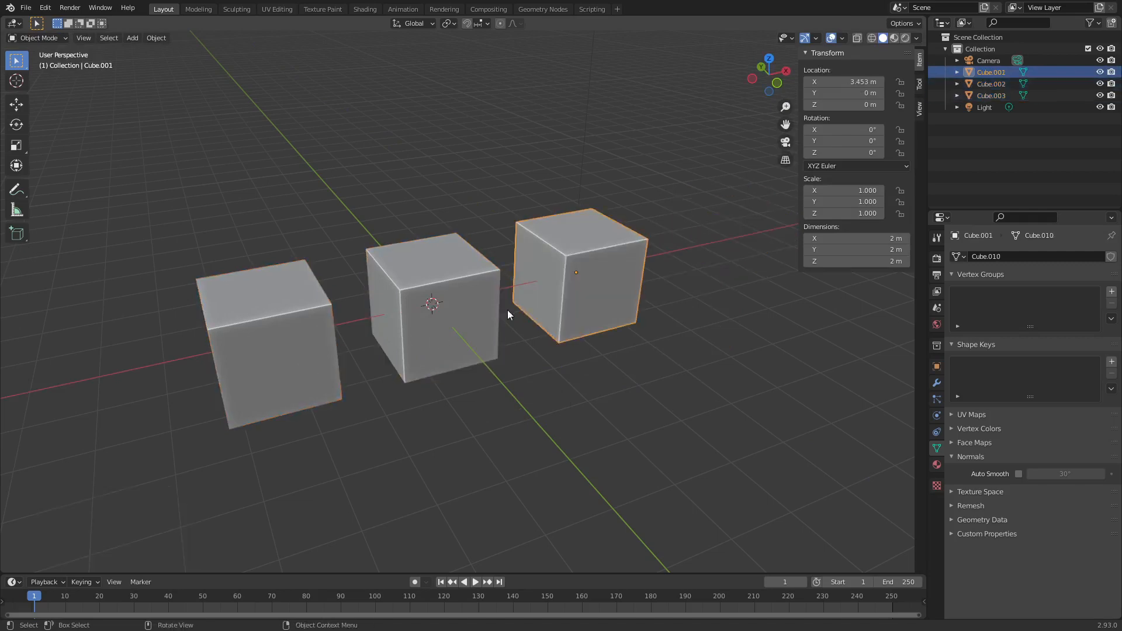
# - In Edit Mode, select the bottom face of the negative X cube and snap the 3D cursor to it
pyautogui.click(315, 355)
pyautogui.moveTo(327, 469); pyautogui.dragTo(263, 341, button='middle')
pyautogui.hotkey('ctrl', 'Tab')
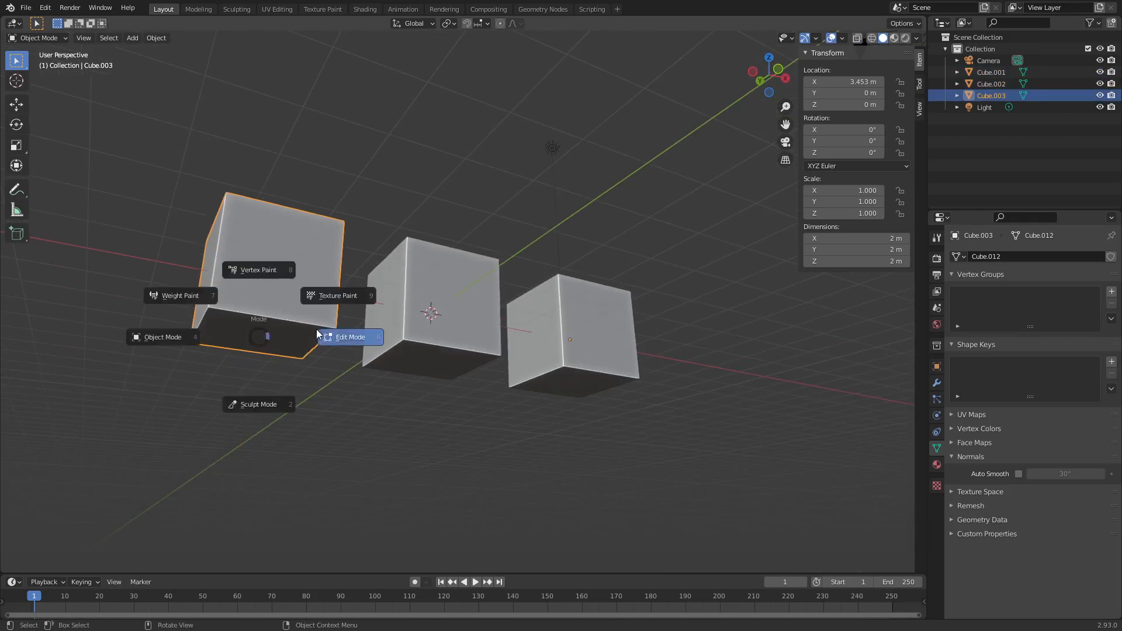
pyautogui.click(258, 338)
pyautogui.click(271, 338)
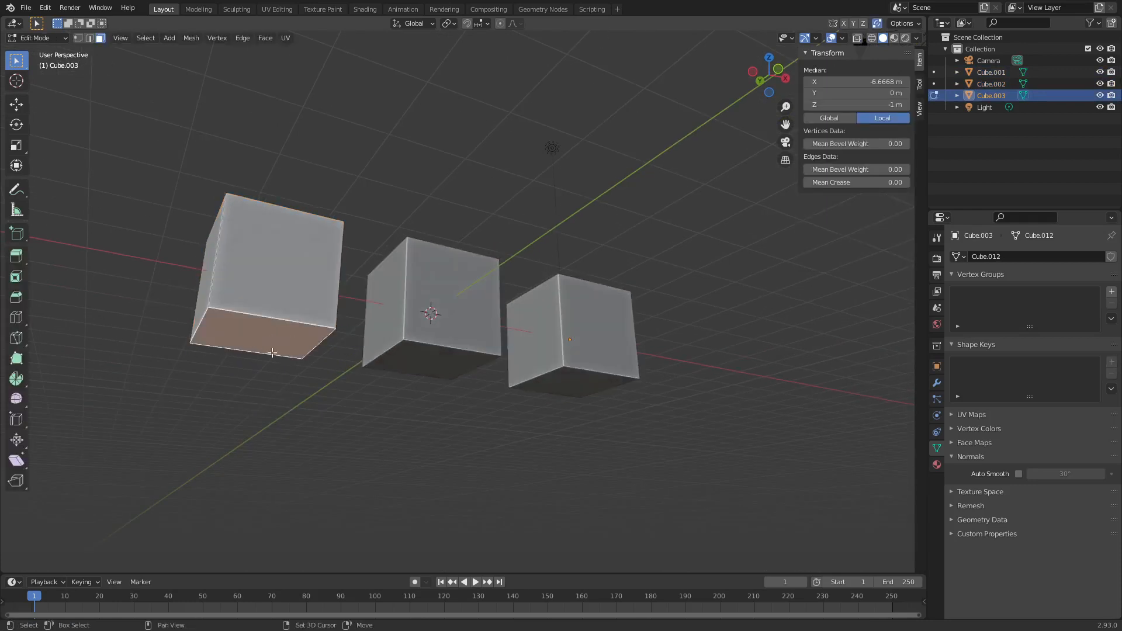
pyautogui.hotkey('shift', 's')
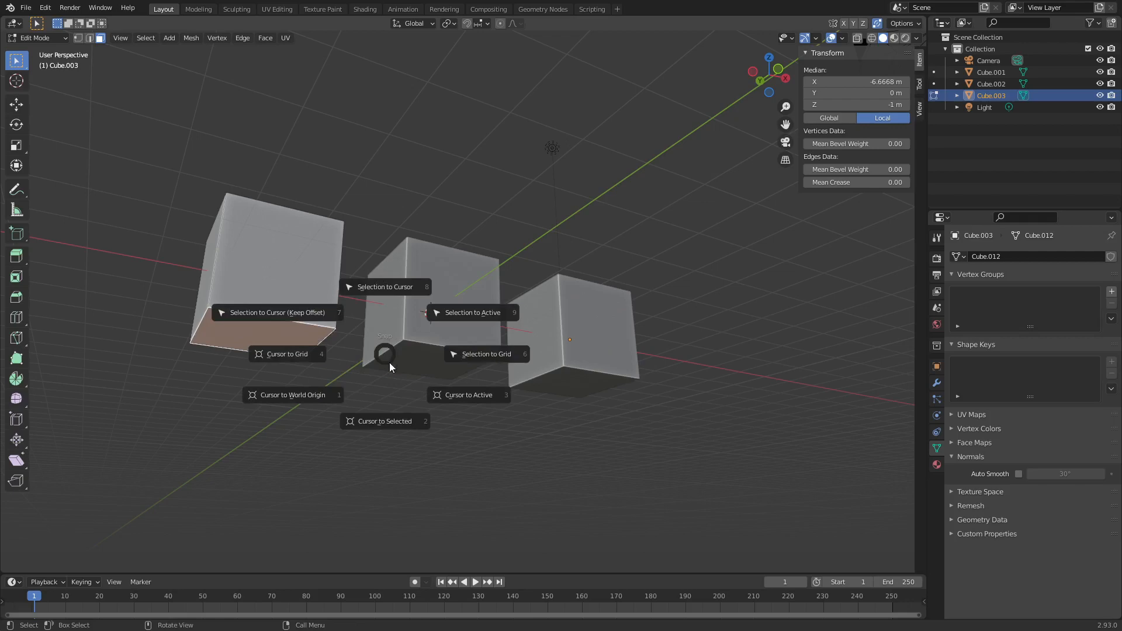
pyautogui.click(389, 421)
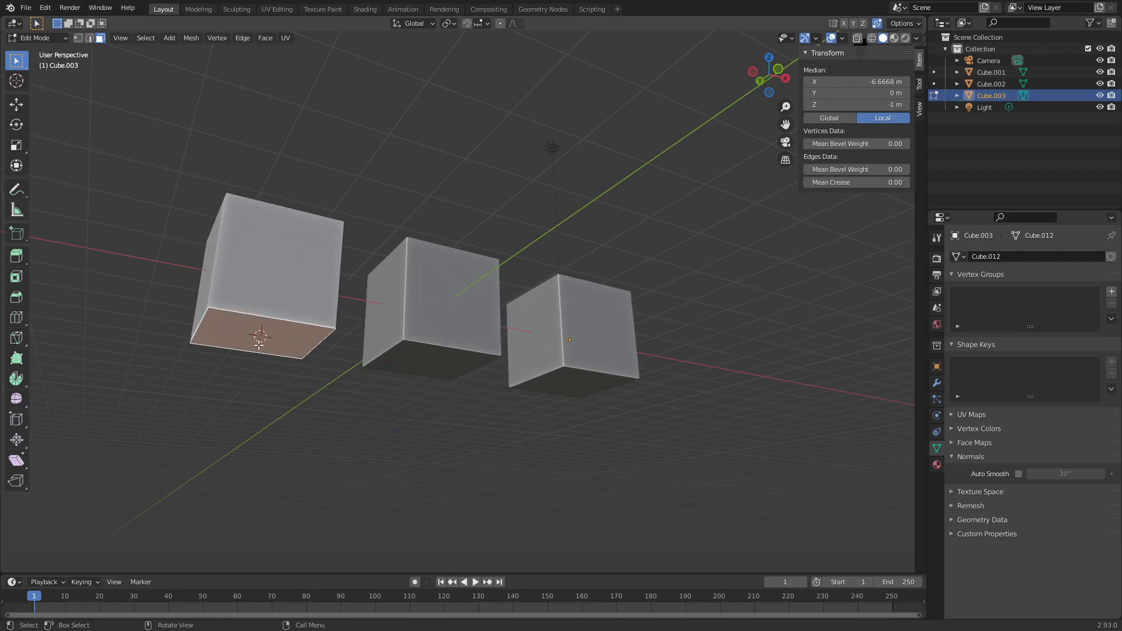
# - Return to Object Mode and set the negative X cube's origin to the 3D cursor
pyautogui.click(328, 374)
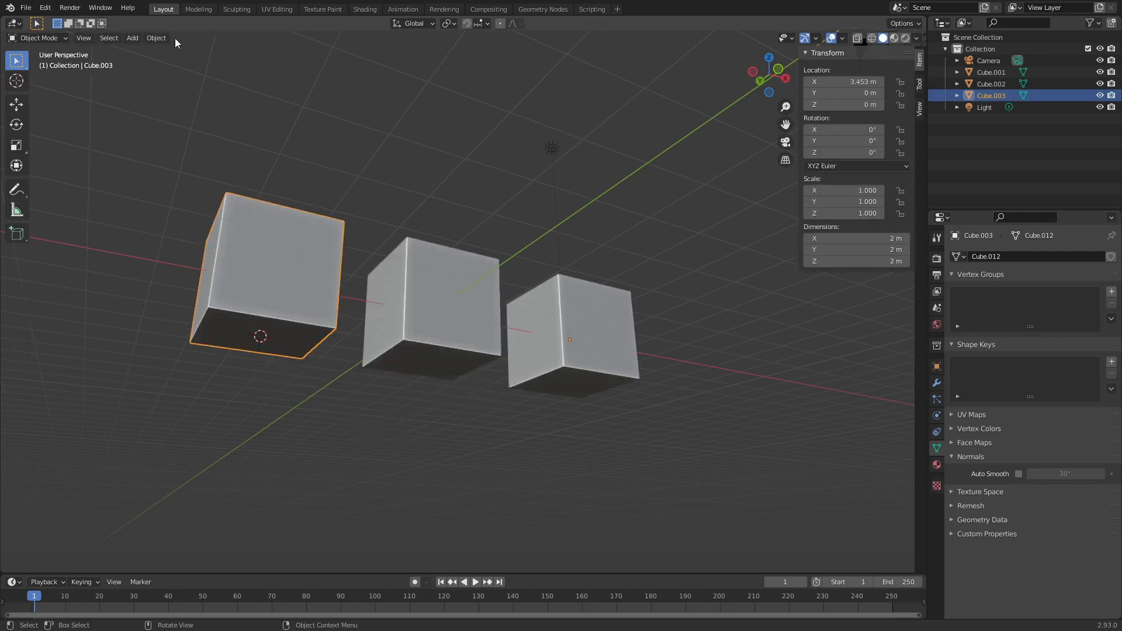
pyautogui.click(157, 38)
pyautogui.moveTo(191, 61)
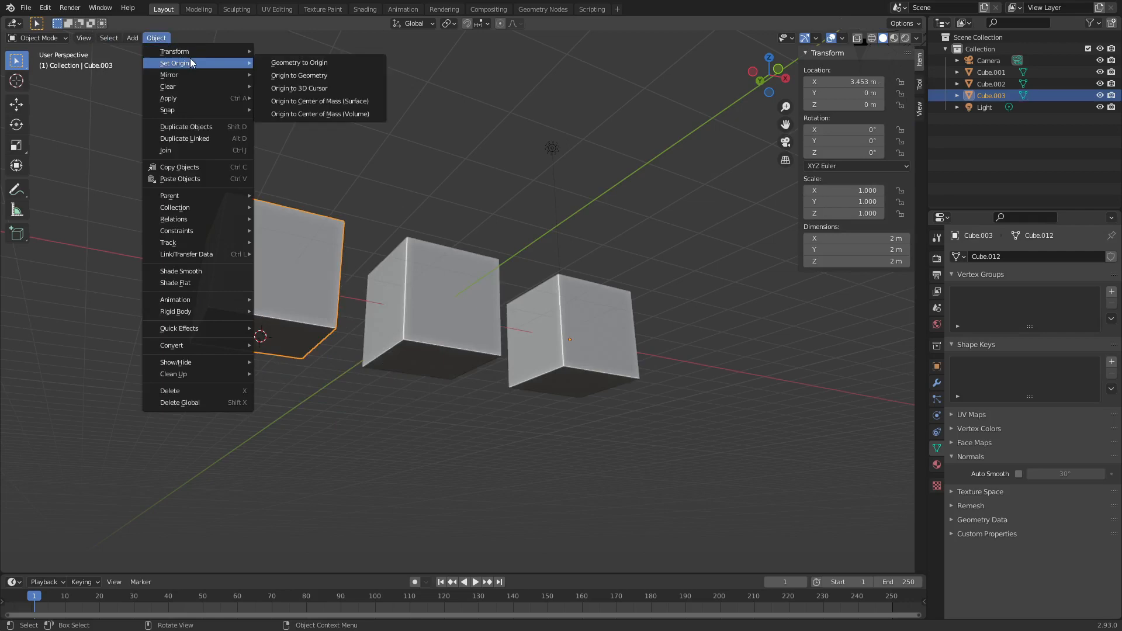
pyautogui.click(323, 88)
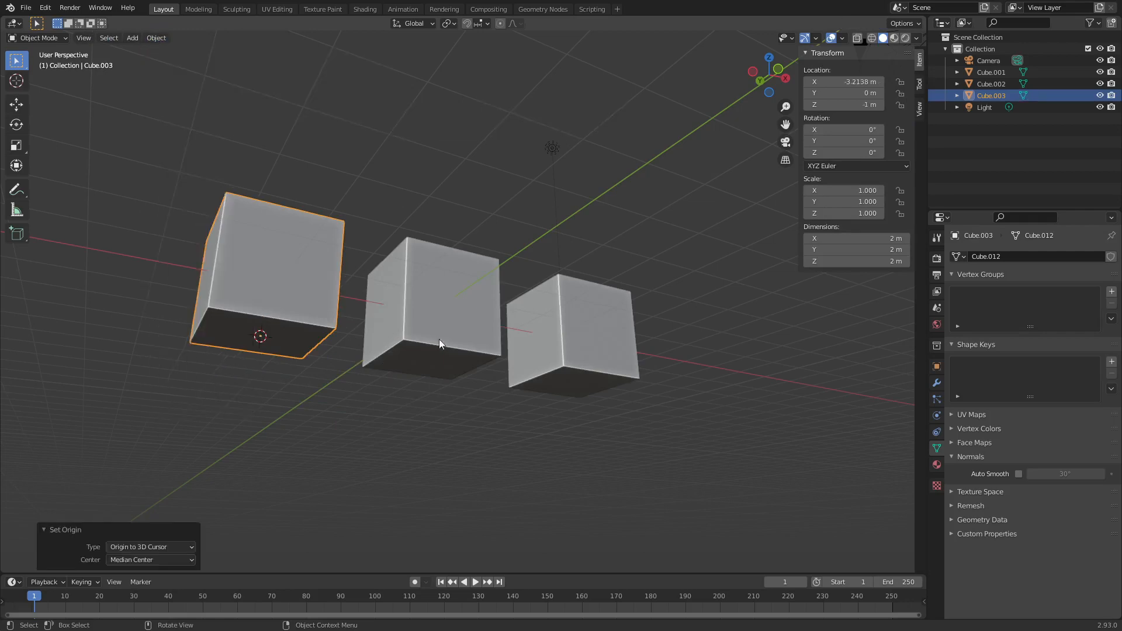
# - Snap the 3D cursor to the middle cube's bottom face and set that cube's origin to the 3D cursor
pyautogui.press('q')
pyautogui.click(406, 330)
pyautogui.press('Tab')
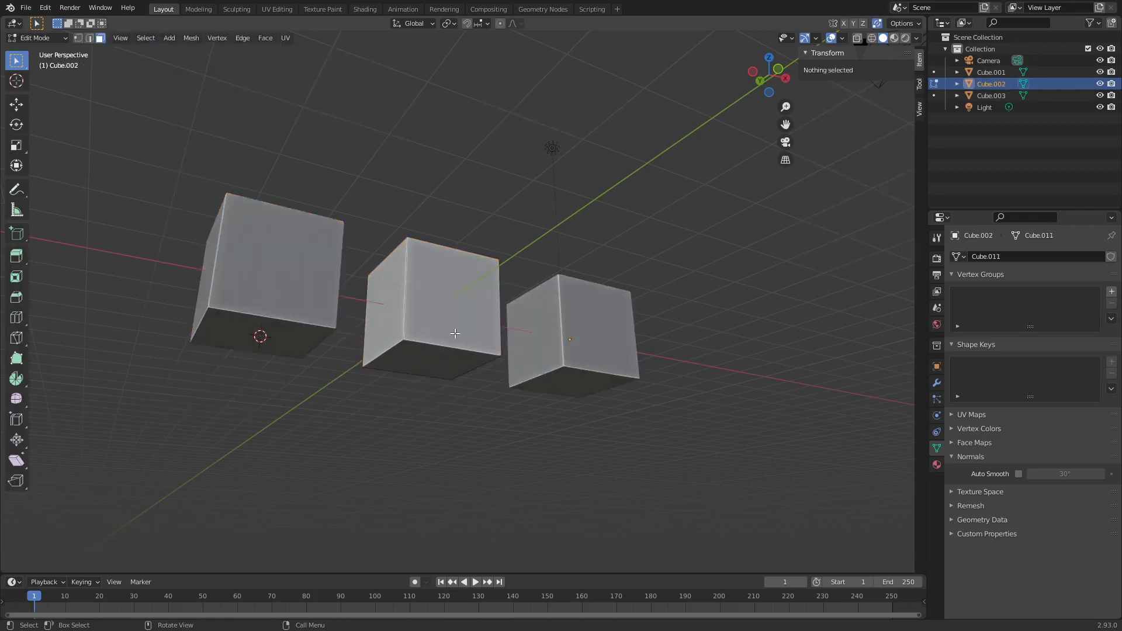
pyautogui.click(431, 360)
pyautogui.hotkey('shift', 's')
pyautogui.click(462, 405)
pyautogui.press('Tab')
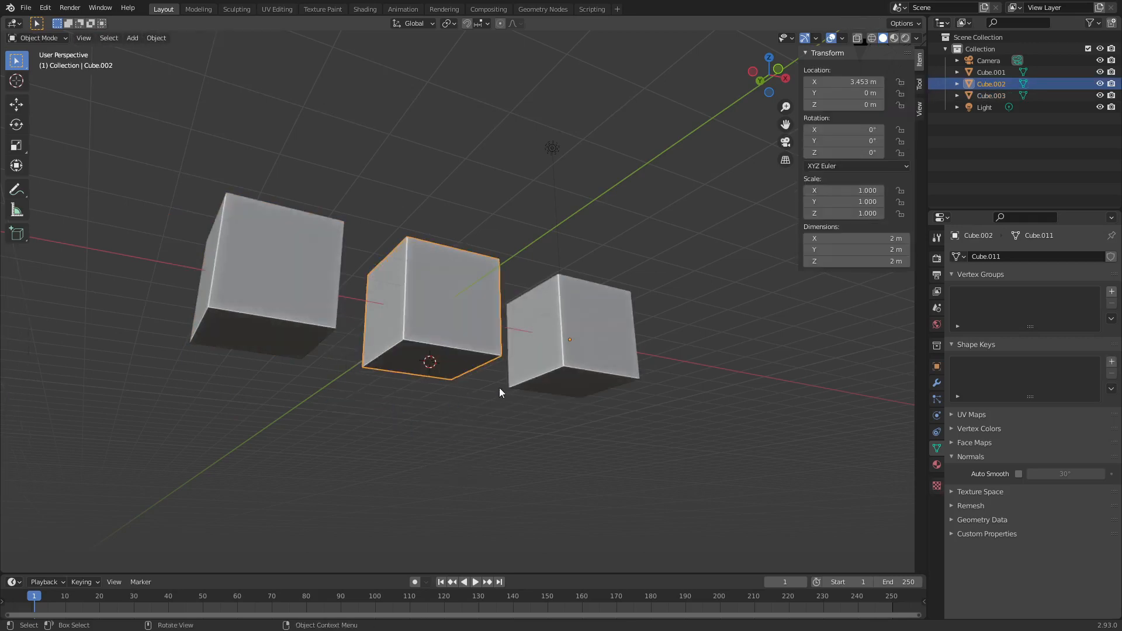
pyautogui.press('q')
pyautogui.click(486, 401)
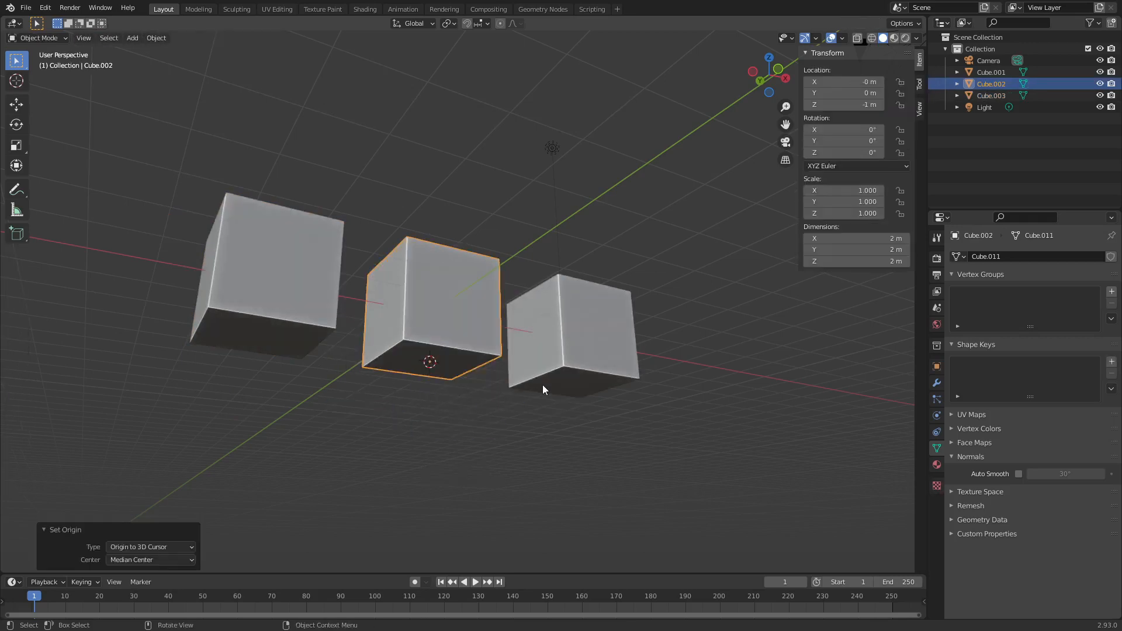
# - In Edit Mode, select the positive X cube's bottom face and snap the 3D cursor to it
pyautogui.click(347, 338)
pyautogui.click(383, 325)
pyautogui.click(561, 357)
pyautogui.moveTo(561, 358)
pyautogui.mouseDown(button='middle')
pyautogui.moveTo(611, 366)
pyautogui.moveTo(578, 366)
pyautogui.mouseUp(button='middle')
pyautogui.hotkey('ctrl', 'Tab')
pyautogui.click(586, 366)
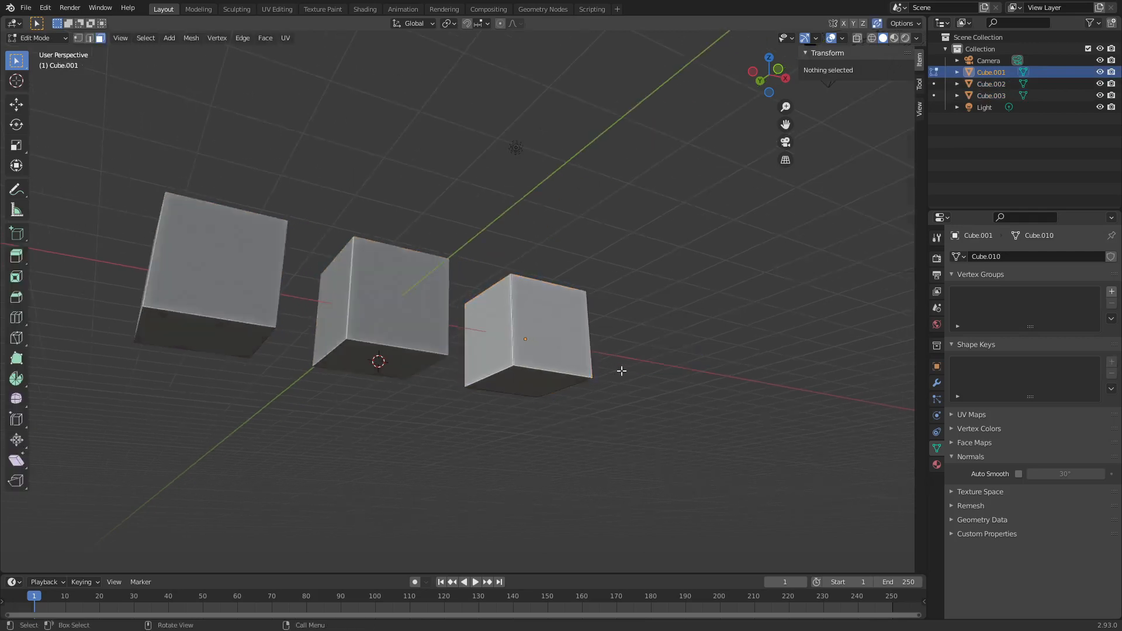
pyautogui.click(529, 383)
pyautogui.hotkey('shift', 's')
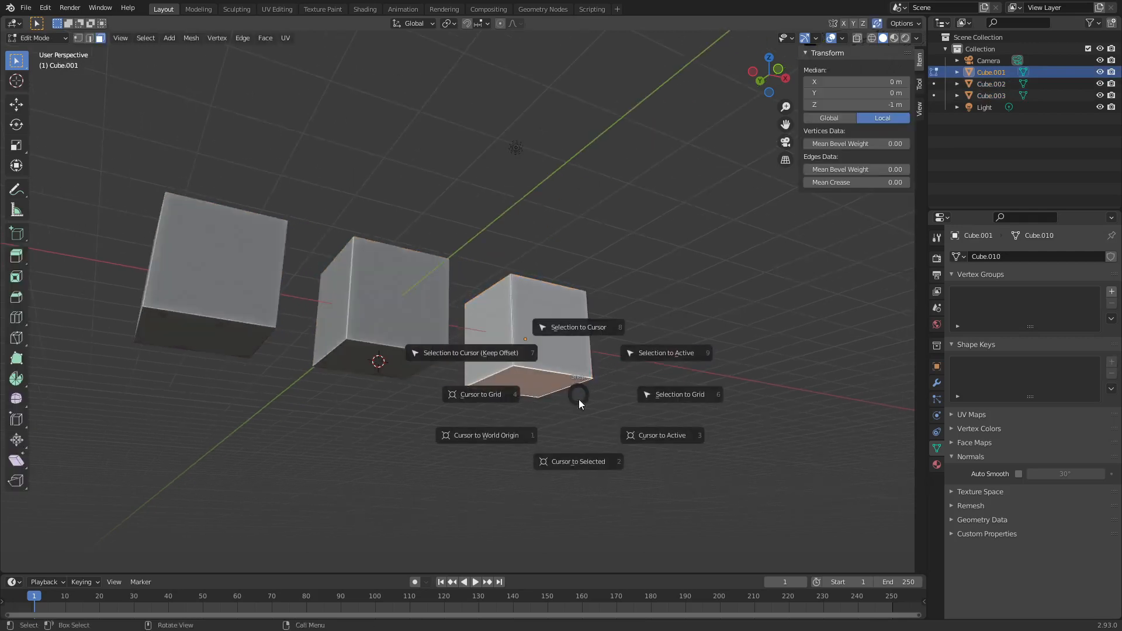
pyautogui.click(588, 457)
# - Return to Object Mode and set the positive X cube's origin to the 3D cursor
pyautogui.hotkey('ctrl', 'Tab')
pyautogui.click(510, 465)
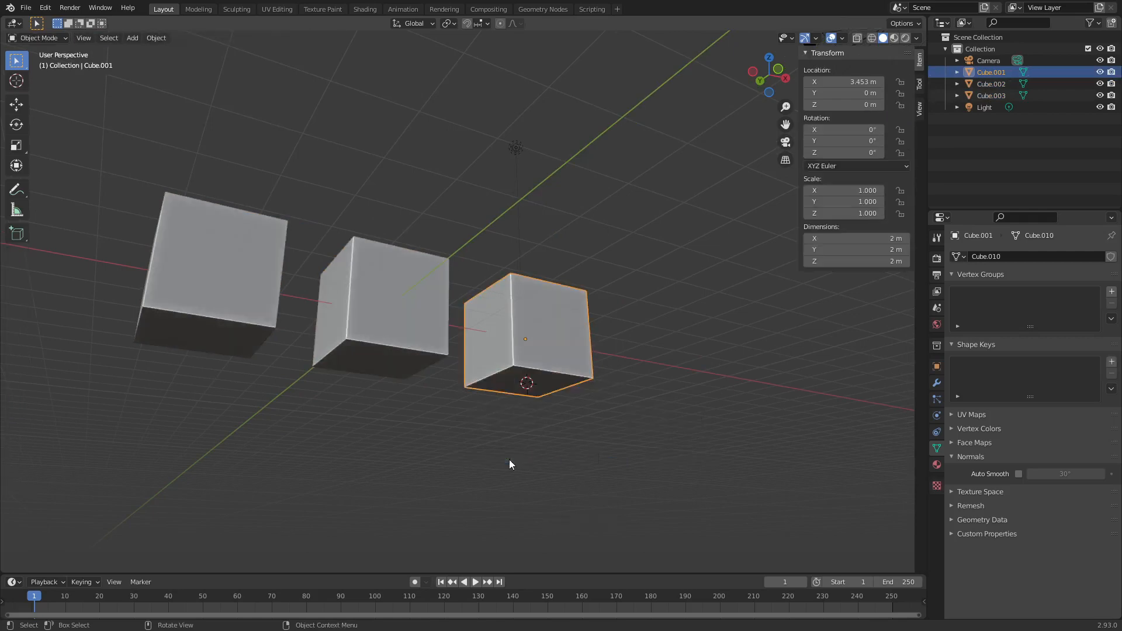
pyautogui.press('q')
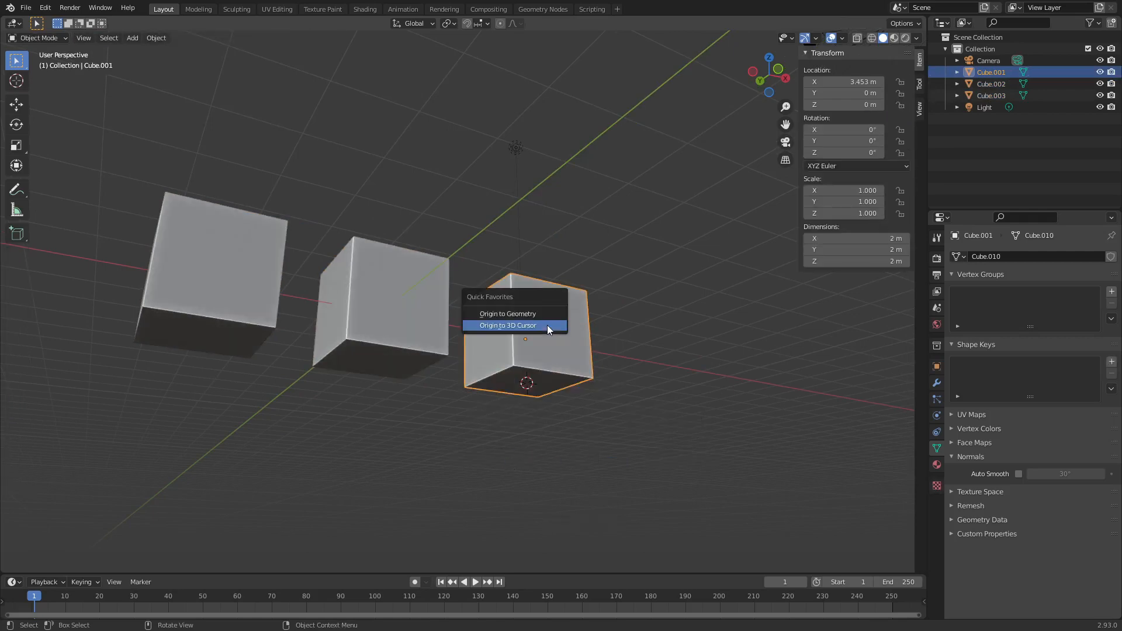
pyautogui.click(548, 326)
pyautogui.click(156, 38)
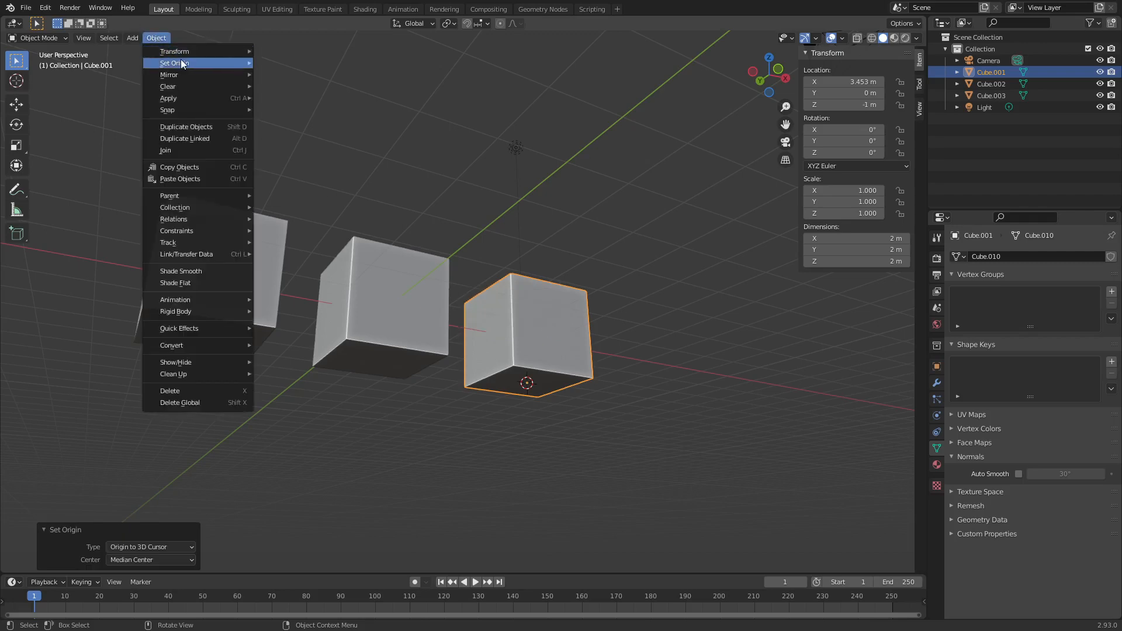
pyautogui.moveTo(181, 63)
pyautogui.click(665, 381)
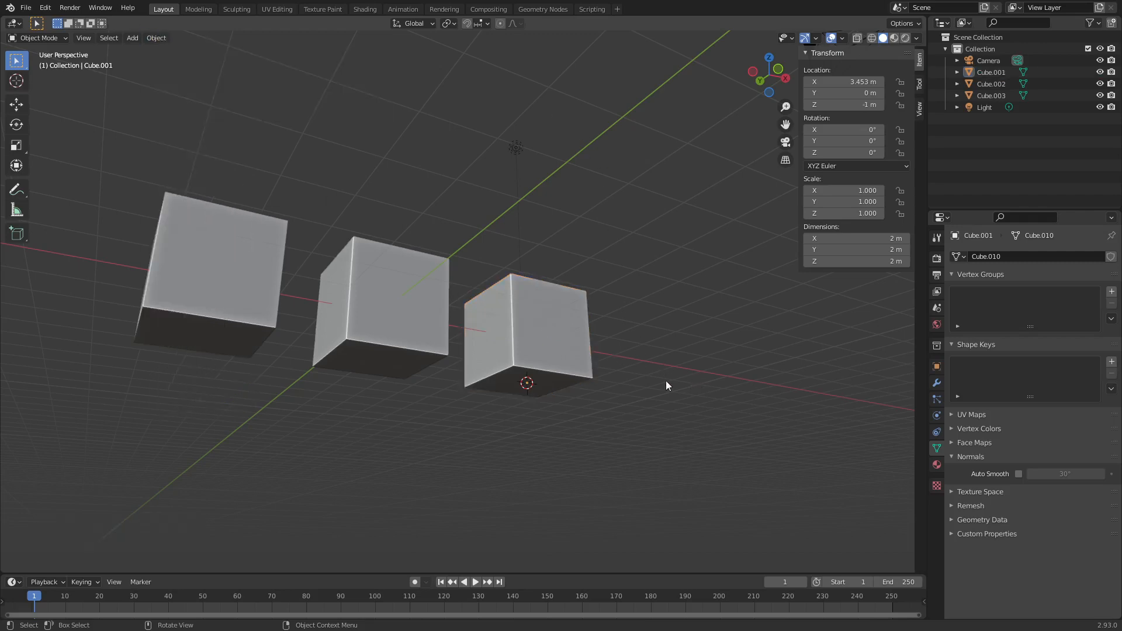
# - Select all three cubes together and frame them in the view
pyautogui.moveTo(488, 351); pyautogui.dragTo(484, 409, button='middle')
pyautogui.click(358, 340)
pyautogui.keyDown('shift'); pyautogui.click(234, 357); pyautogui.keyUp('shift')
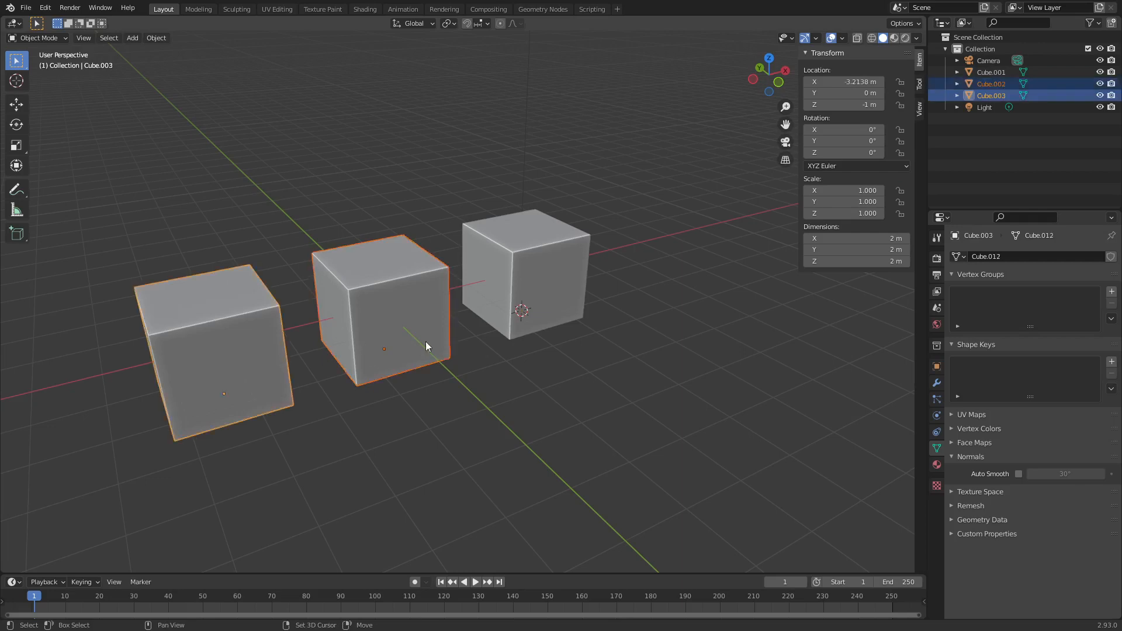
pyautogui.keyDown('shift'); pyautogui.click(520, 287); pyautogui.keyUp('shift')
pyautogui.press('KP_Decimal')
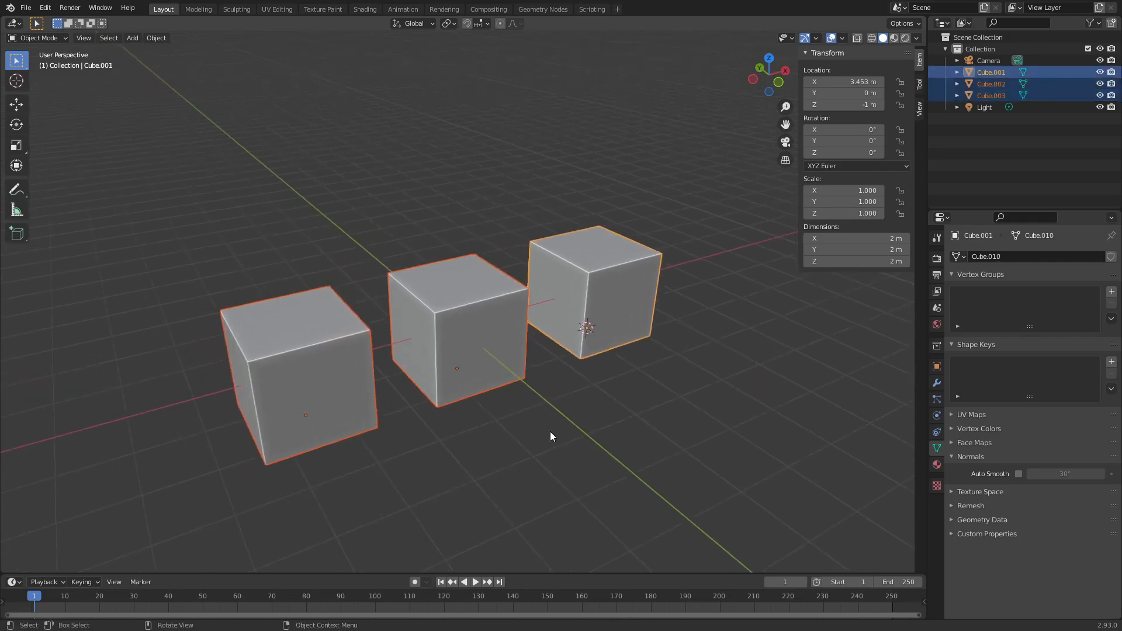
# - Delete the two outer cubes, keeping only the middle one
pyautogui.press('ctrl')
pyautogui.click(667, 456)
pyautogui.click(471, 380)
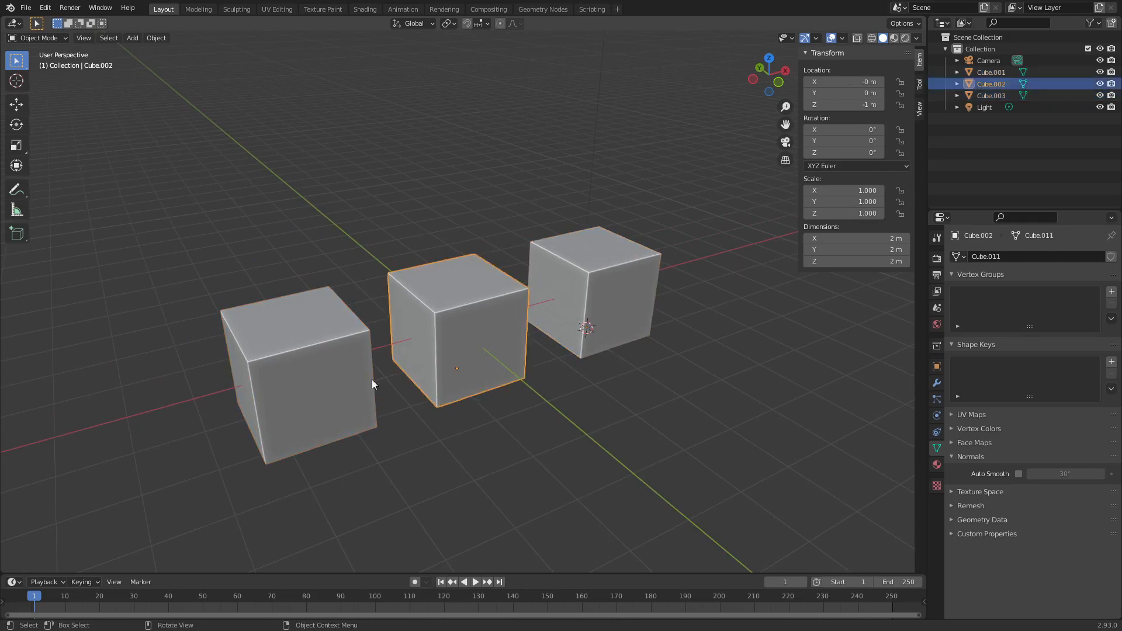
pyautogui.click(324, 387)
pyautogui.keyDown('shift'); pyautogui.click(636, 315); pyautogui.keyUp('shift')
pyautogui.press('Delete')
# - Select the remaining cube and enter Edit Mode
pyautogui.click(517, 337)
pyautogui.hotkey('ctrl', 'Tab')
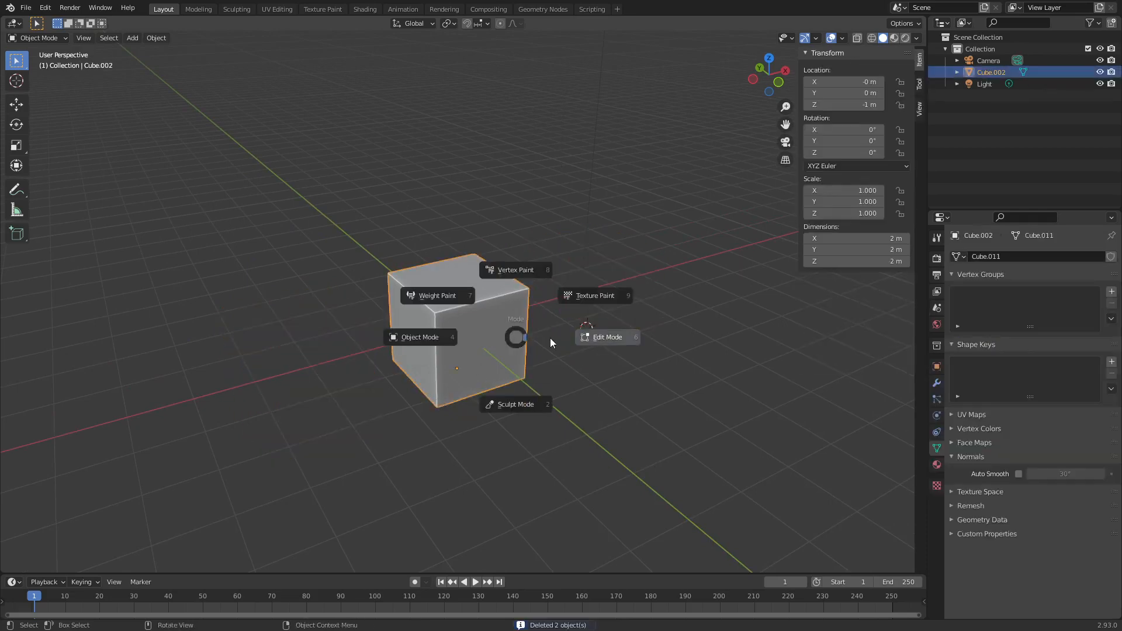
pyautogui.click(551, 342)
# - Try a loop cut perpendicular to the X axis with three cuts, varying the number of cuts before cancelling
pyautogui.scroll(2, 545, 353)
pyautogui.hotkey('ctrl', 'r')
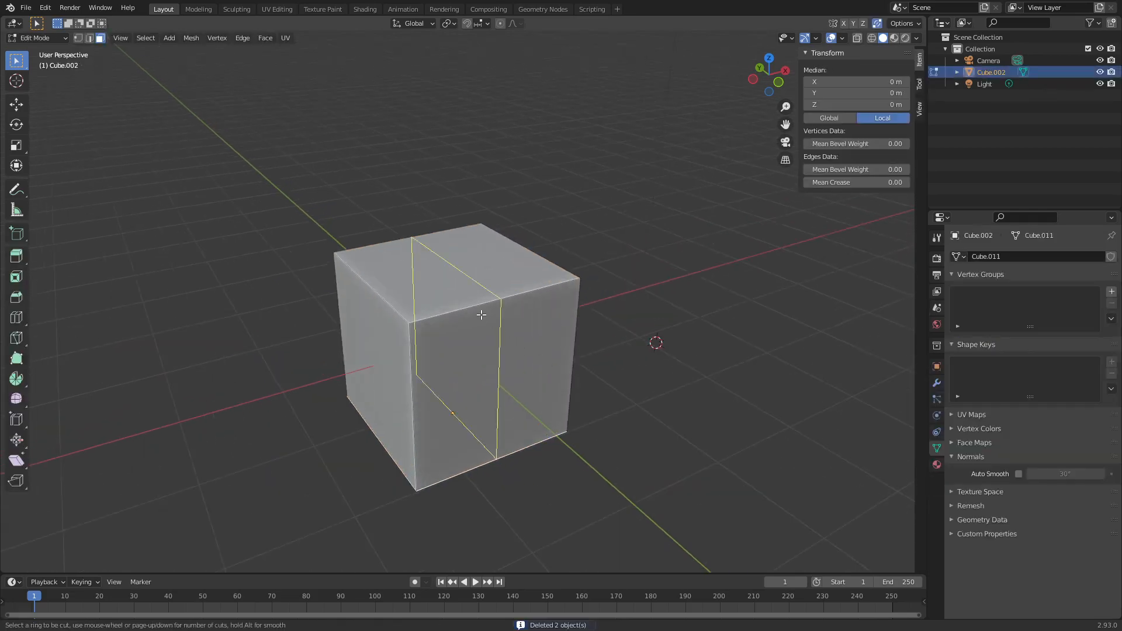
pyautogui.scroll(3, 488, 316)
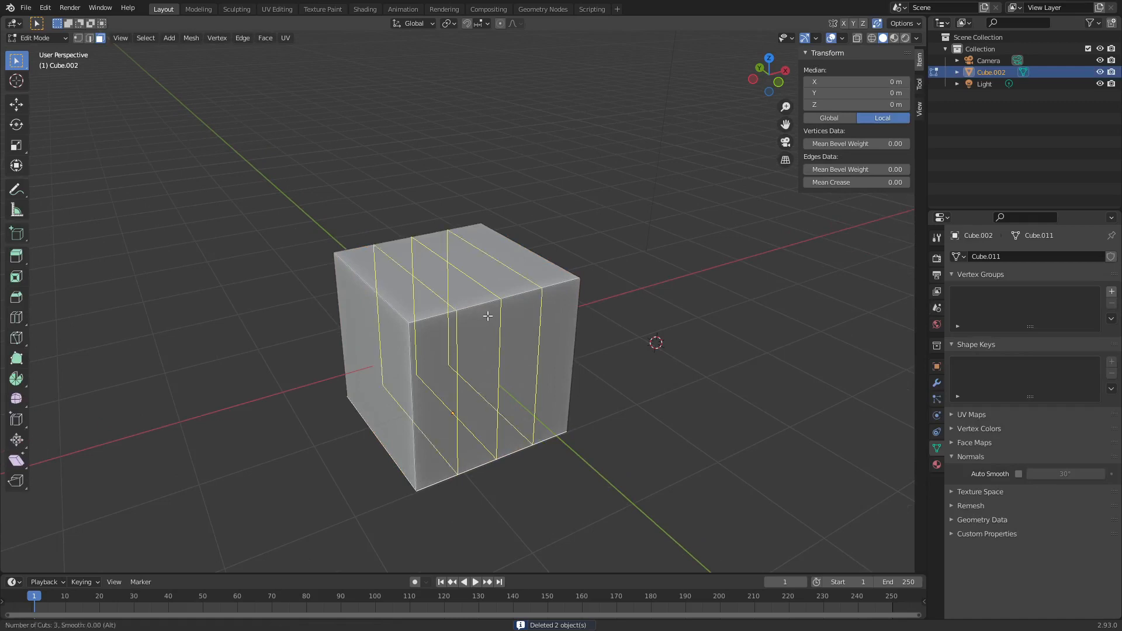
pyautogui.scroll(-3, 488, 315)
pyautogui.press('Escape')
# - Try beveling the cube's upper front edge about 0.677 m, varying the number of segments before cancelling
pyautogui.press('2')
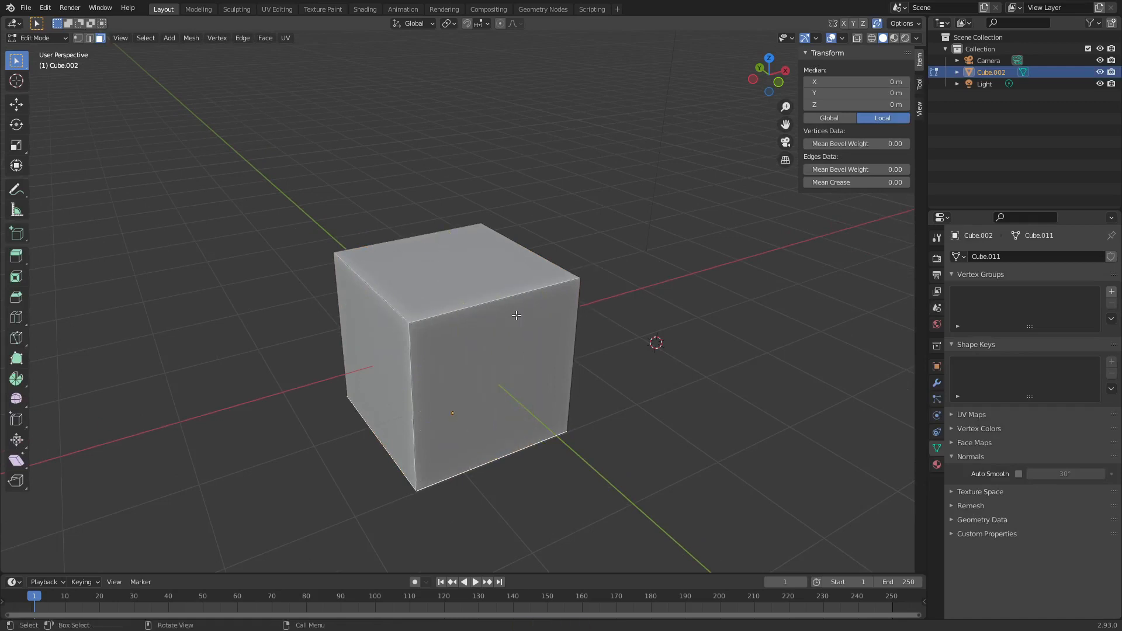
pyautogui.click(466, 309)
pyautogui.hotkey('ctrl', 'b')
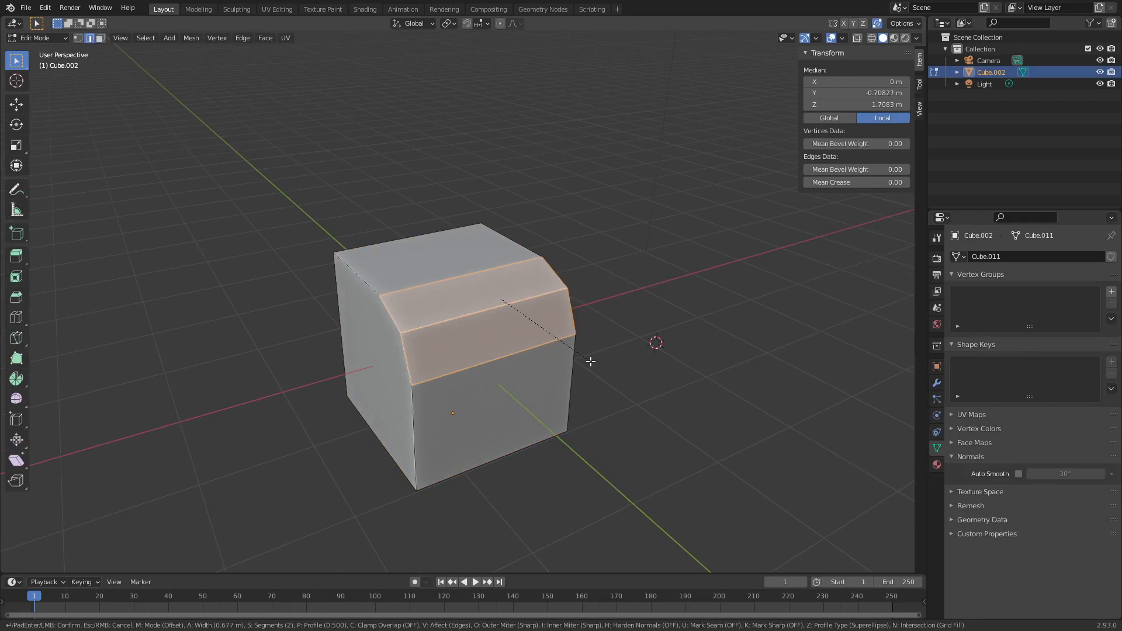
pyautogui.scroll(3, 590, 362)
pyautogui.scroll(-4, 590, 361)
pyautogui.scroll(6, 591, 361)
pyautogui.scroll(-6, 591, 361)
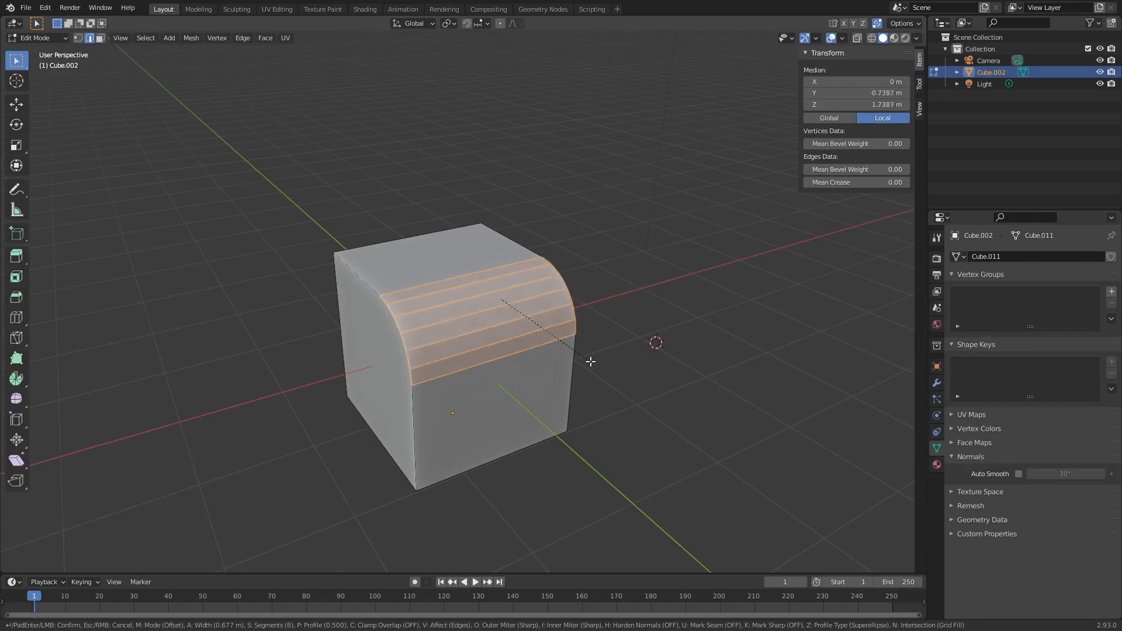
pyautogui.press('Escape')
# - Add two centered loop cuts across the cube, perpendicular to the X axis
pyautogui.hotkey('ctrl', 'r')
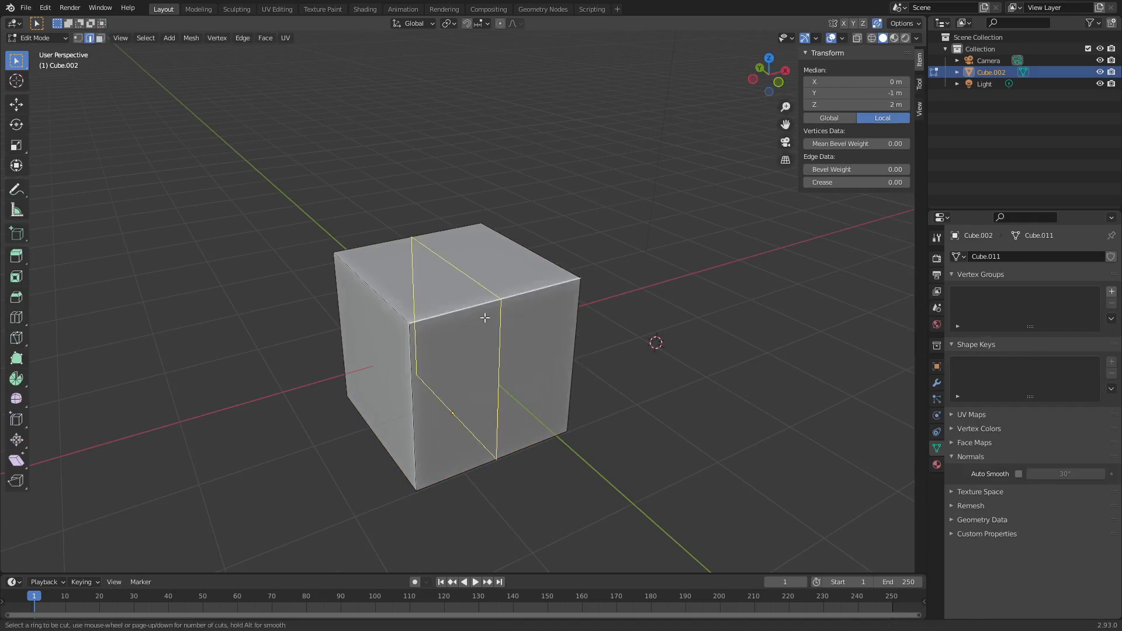
pyautogui.press('Escape')
pyautogui.moveTo(488, 322); pyautogui.dragTo(482, 317, button='middle')
pyautogui.hotkey('ctrl', 'r')
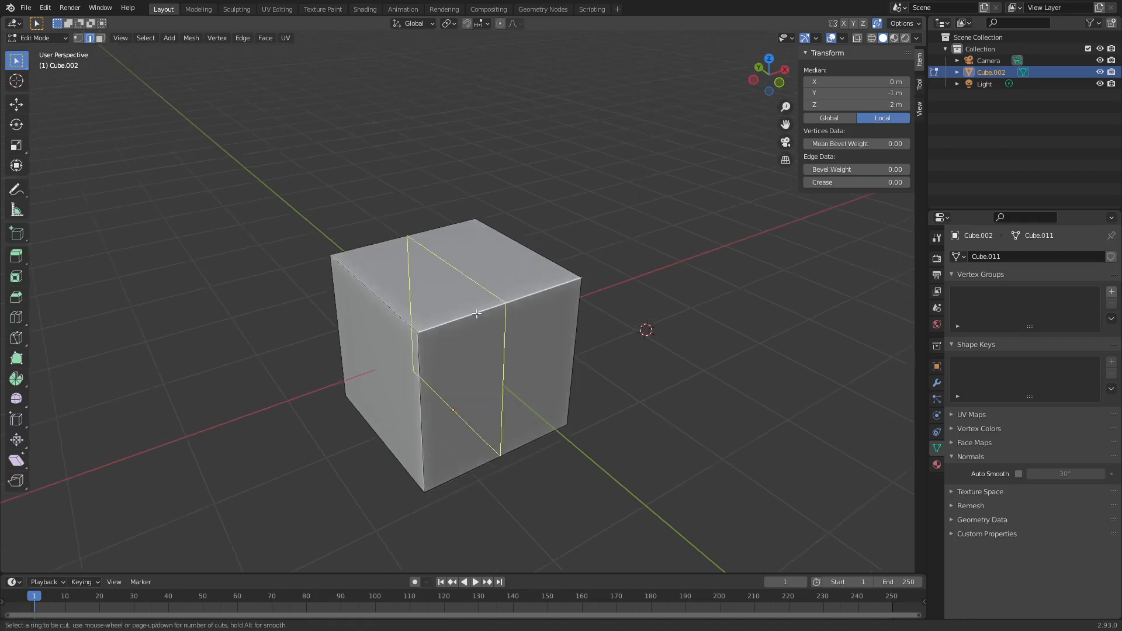
pyautogui.scroll(1, 480, 315)
pyautogui.click(479, 314)
pyautogui.rightClick(479, 314)
# - In face select mode, select the middle face loop between the two loop cuts
pyautogui.press('3')
pyautogui.keyDown('alt'); pyautogui.click(493, 315); pyautogui.keyUp('alt')
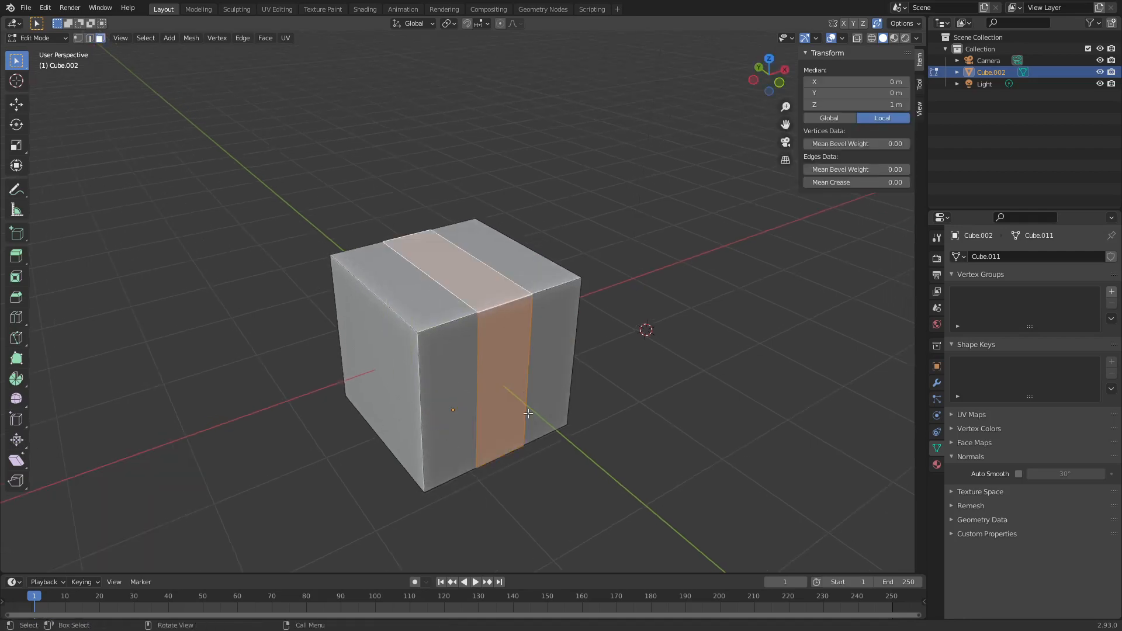
pyautogui.moveTo(530, 414)
pyautogui.mouseDown(button='middle')
pyautogui.moveTo(545, 396)
pyautogui.moveTo(546, 410)
pyautogui.mouseUp(button='middle')
pyautogui.moveTo(397, 349)
pyautogui.mouseDown(button='middle')
pyautogui.moveTo(555, 331)
pyautogui.moveTo(385, 349)
pyautogui.mouseUp(button='middle')
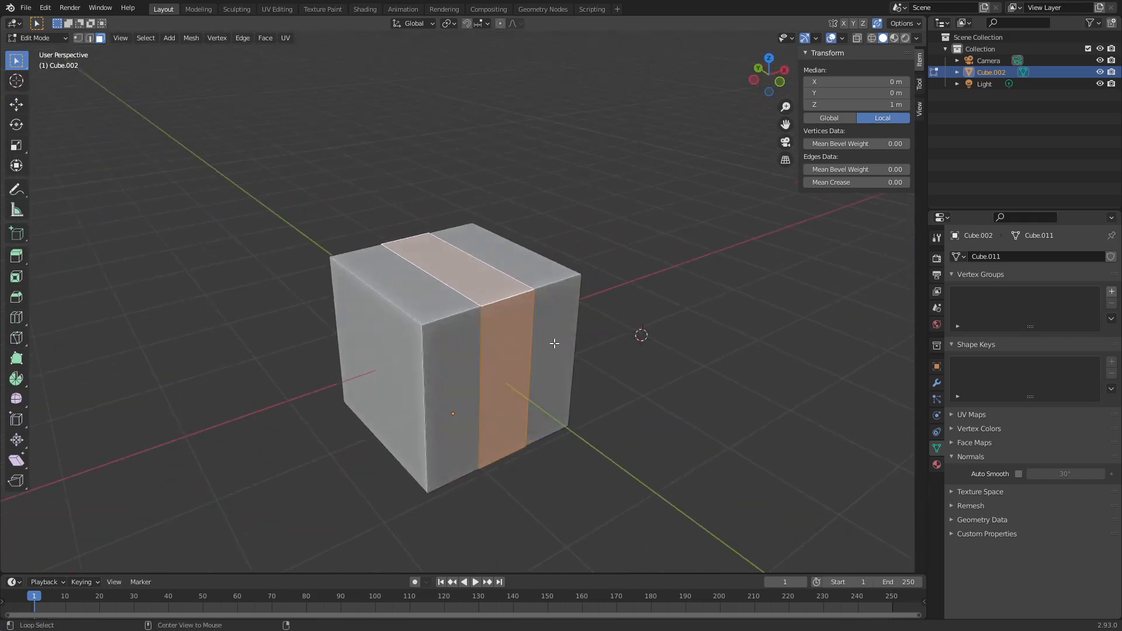
# - Try extruding the selected face loop upward with the regular extrusion and undo it
pyautogui.press('e')
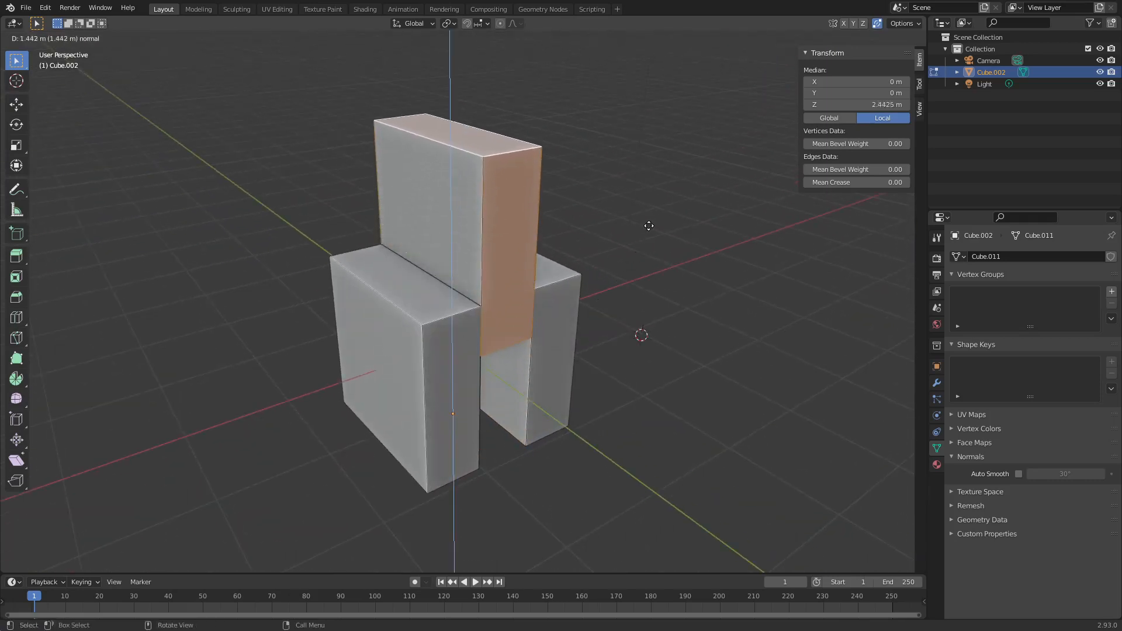
pyautogui.rightClick(649, 226)
pyautogui.hotkey('ctrl', 'z')
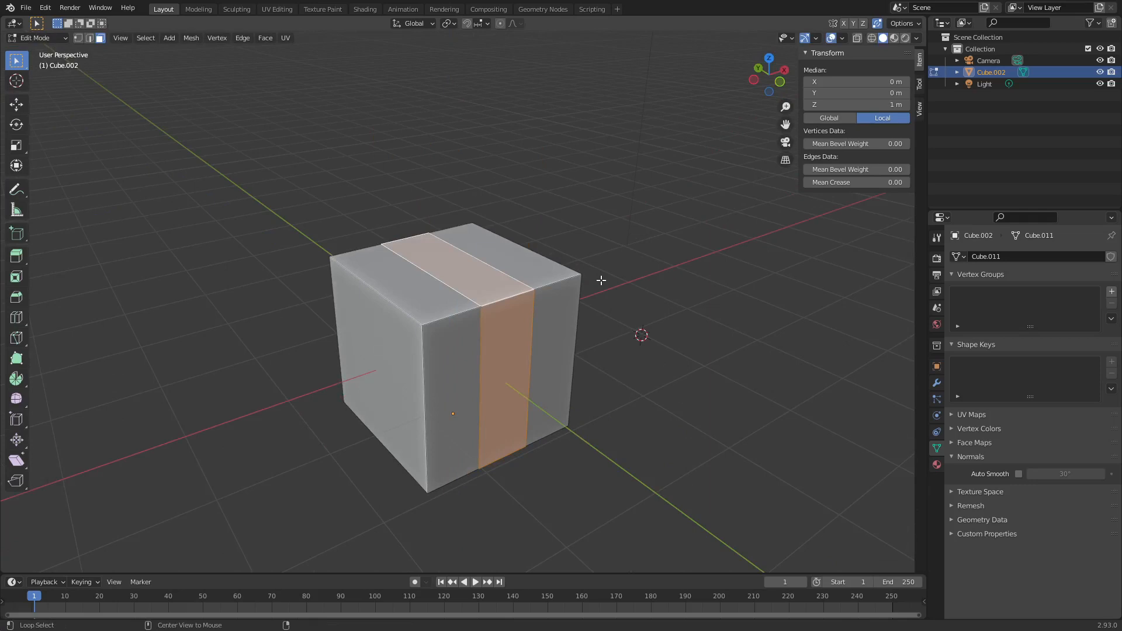
# - Try extruding the selected face loop with Extrude Faces Along Normals by about 0.697 m
pyautogui.hotkey('alt', 'e')
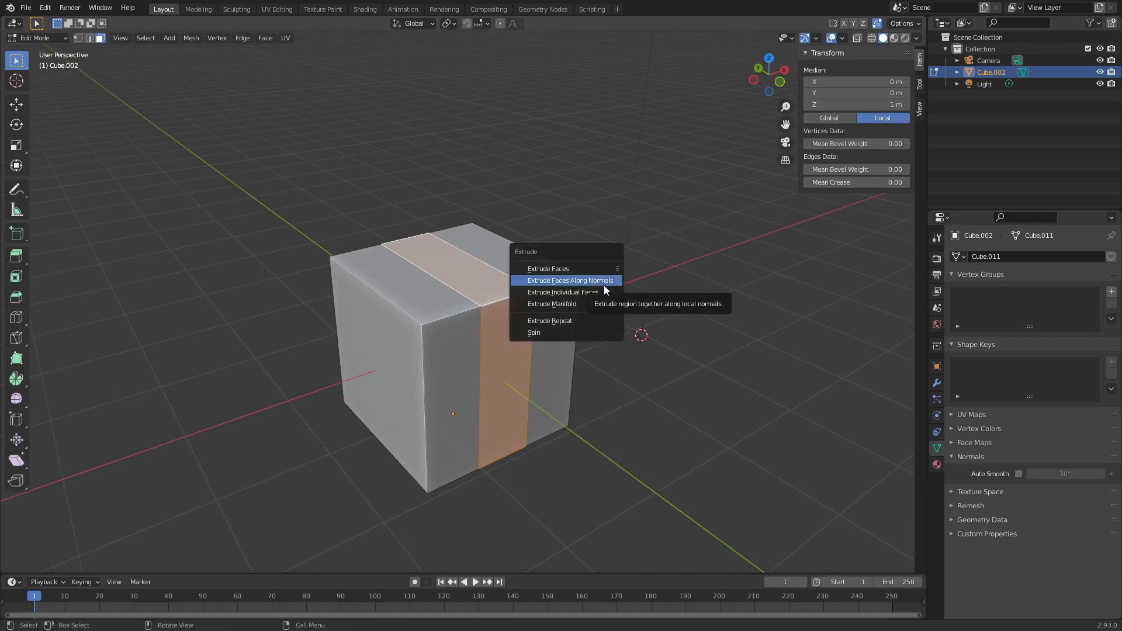
pyautogui.click(604, 285)
pyautogui.click(520, 387)
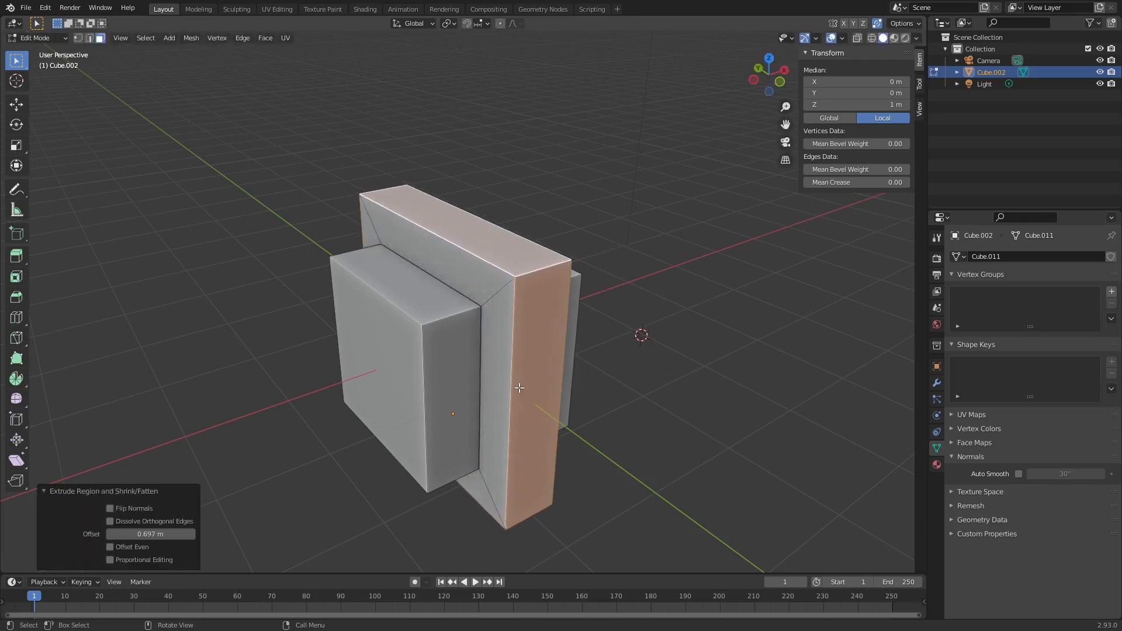
pyautogui.moveTo(519, 387)
pyautogui.mouseDown(button='middle')
pyautogui.moveTo(512, 350)
pyautogui.moveTo(507, 389)
pyautogui.mouseUp(button='middle')
# - Add two centered loop cuts in each of the two remaining directions to divide every cube face into a 3×3 grid
pyautogui.hotkey('ctrl', 'r')
pyautogui.scroll(1, 506, 316)
pyautogui.click(506, 316)
pyautogui.rightClick(507, 317)
pyautogui.moveTo(506, 317); pyautogui.dragTo(412, 327, button='middle')
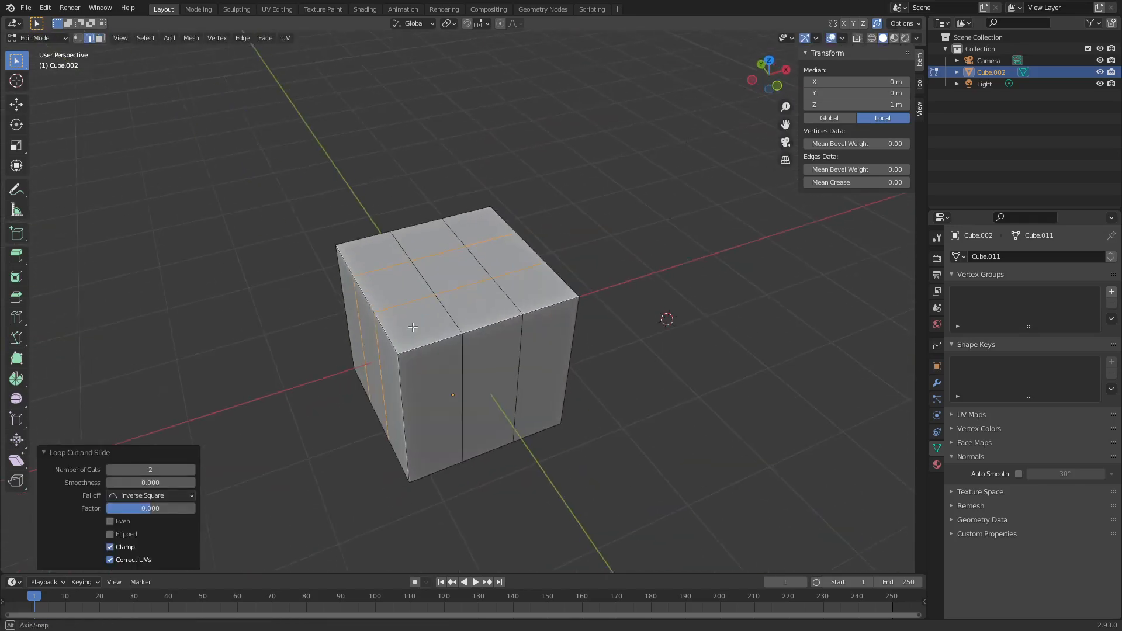
pyautogui.hotkey('ctrl', 'r')
pyautogui.click(434, 404)
pyautogui.rightClick(435, 404)
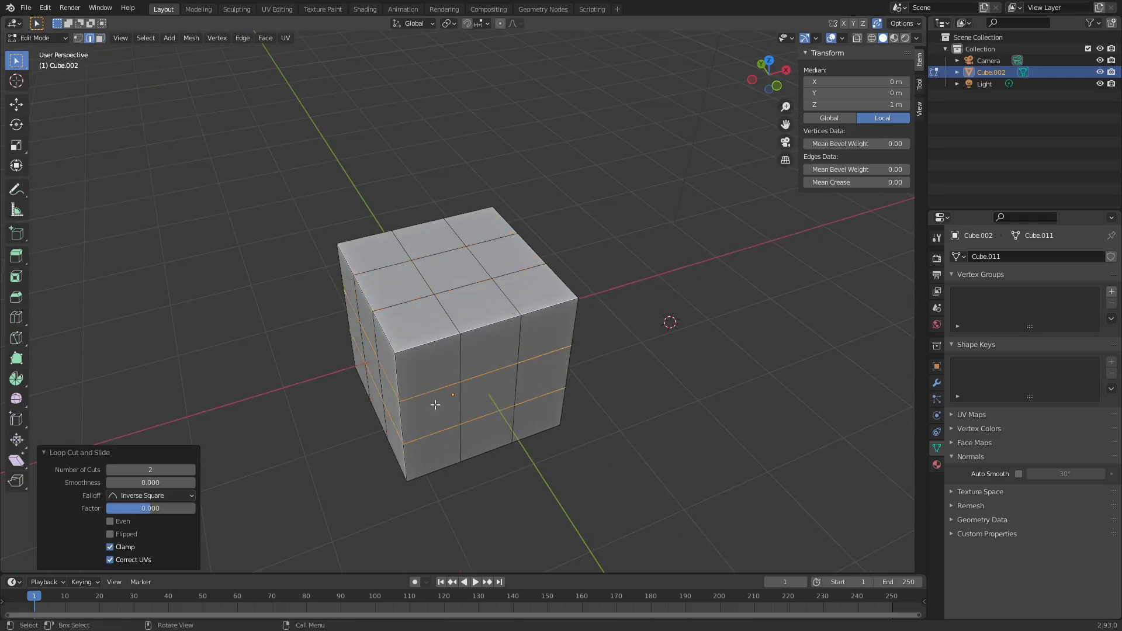
# - Try extruding the middle face loop around the X axis along its normals by about 0.561 m
pyautogui.press('3')
pyautogui.keyDown('alt'); pyautogui.click(487, 328); pyautogui.keyUp('alt')
pyautogui.moveTo(537, 404); pyautogui.dragTo(634, 331, button='middle')
pyautogui.hotkey('alt', 'e')
pyautogui.click(583, 401)
pyautogui.click(577, 386)
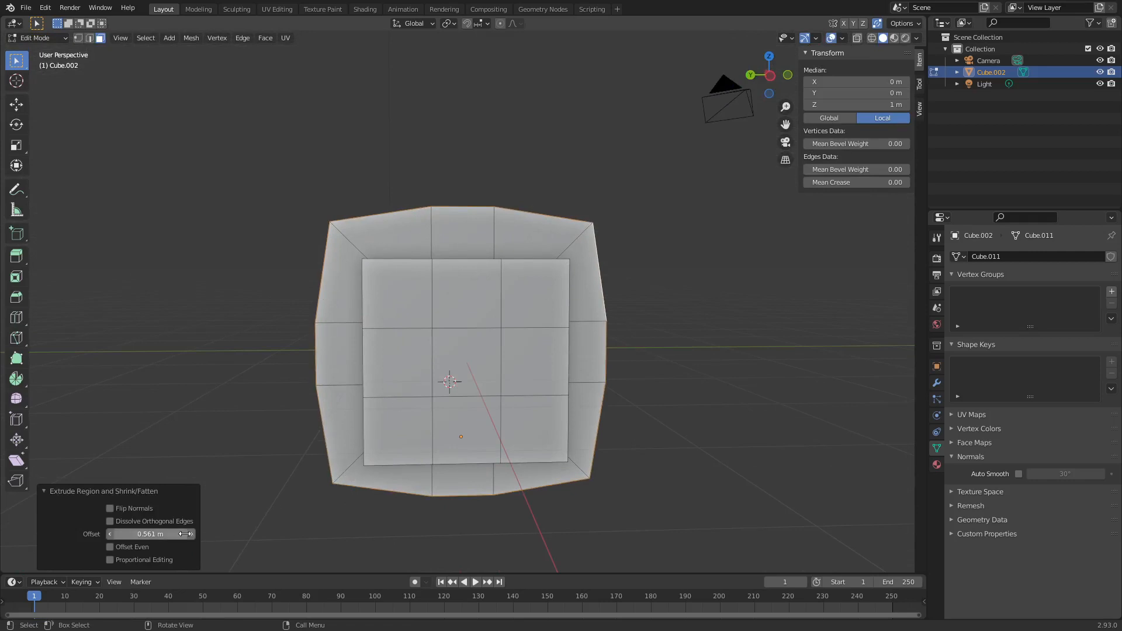
# - Enable Offset Even for the extrusion along normals, inspect the shape, and undo the extrusion
pyautogui.click(143, 547)
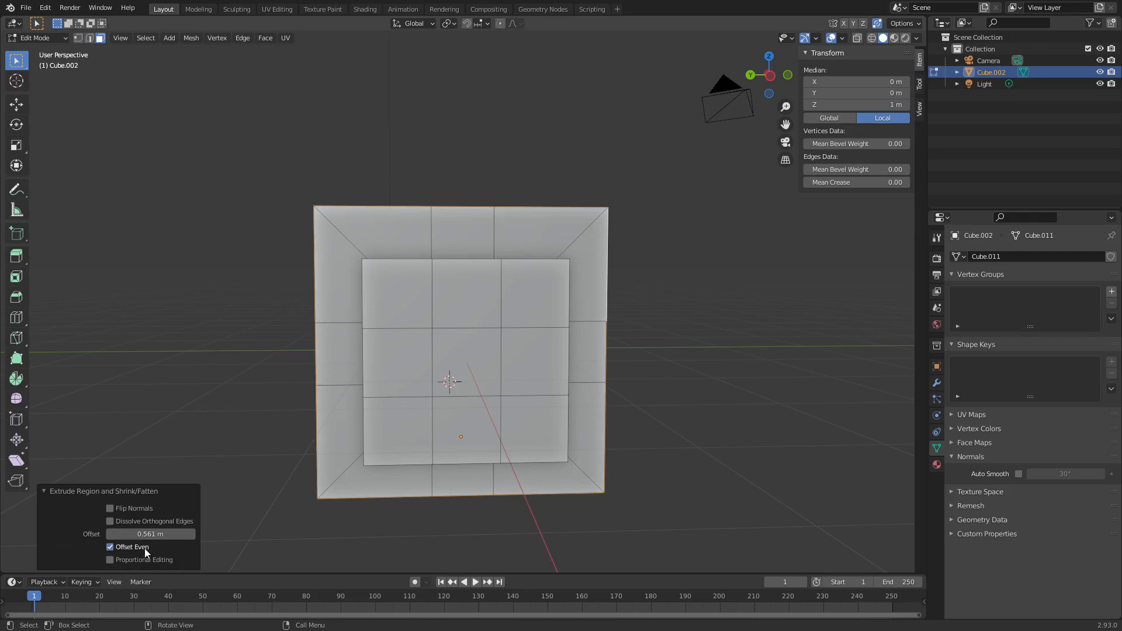
pyautogui.moveTo(683, 366); pyautogui.dragTo(565, 399, button='middle')
pyautogui.hotkey('ctrl', 'z')
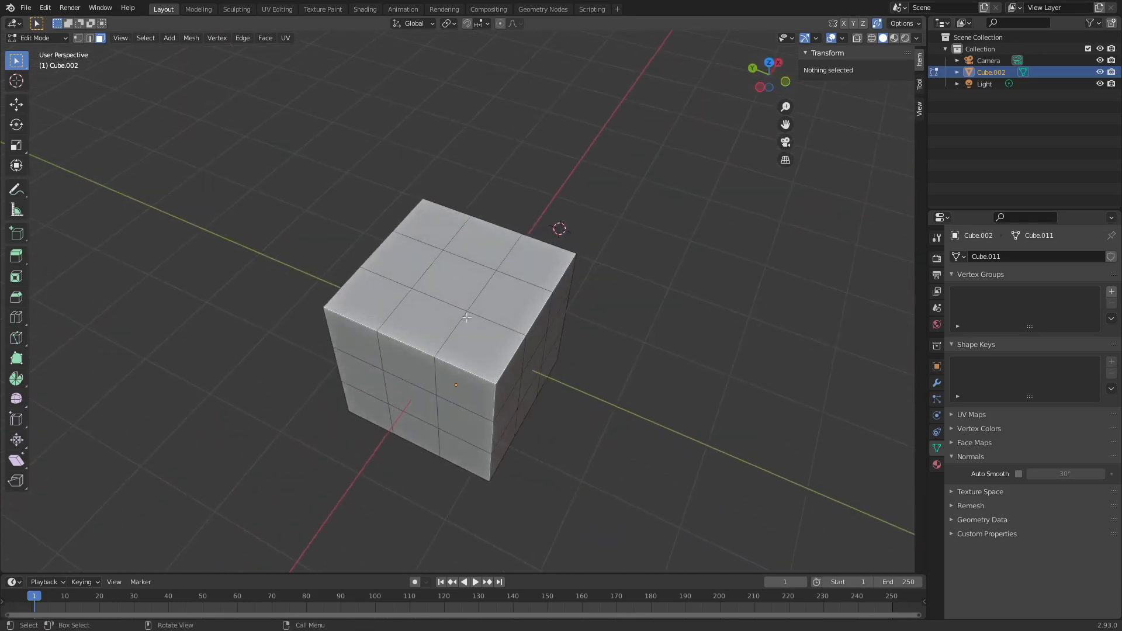
pyautogui.click(191, 37)
pyautogui.click(185, 38)
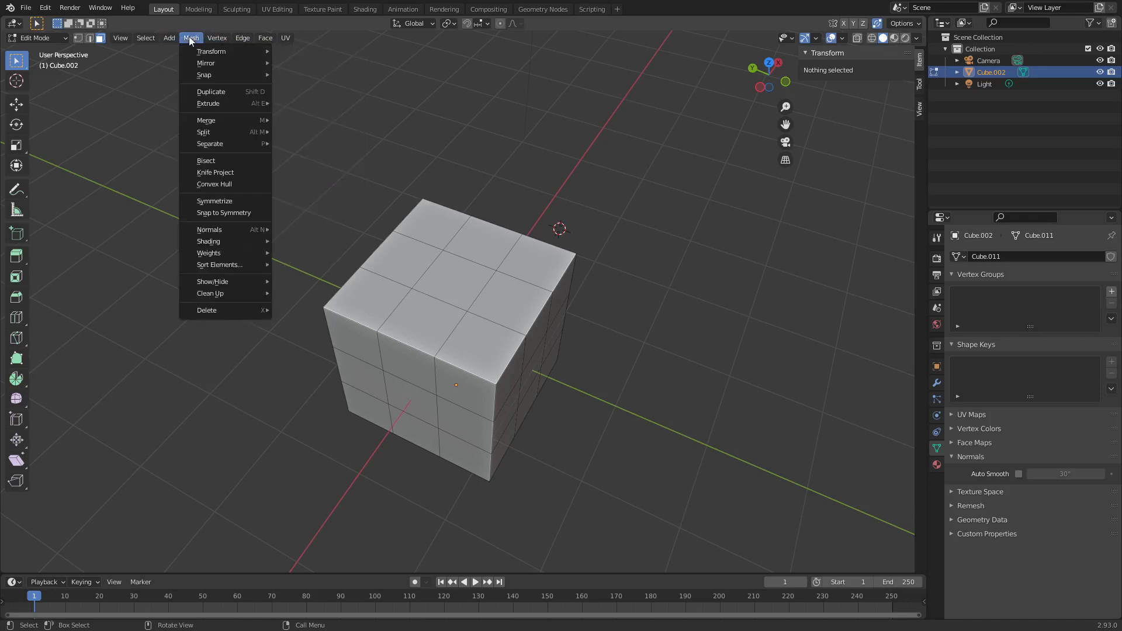
pyautogui.moveTo(204, 49)
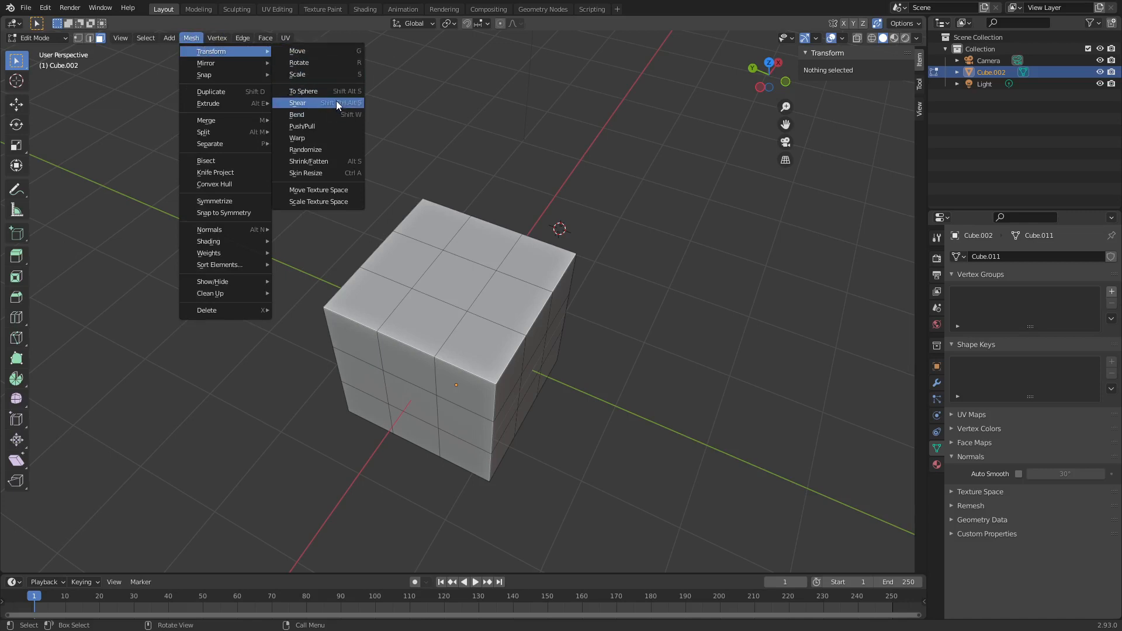
pyautogui.click(190, 37)
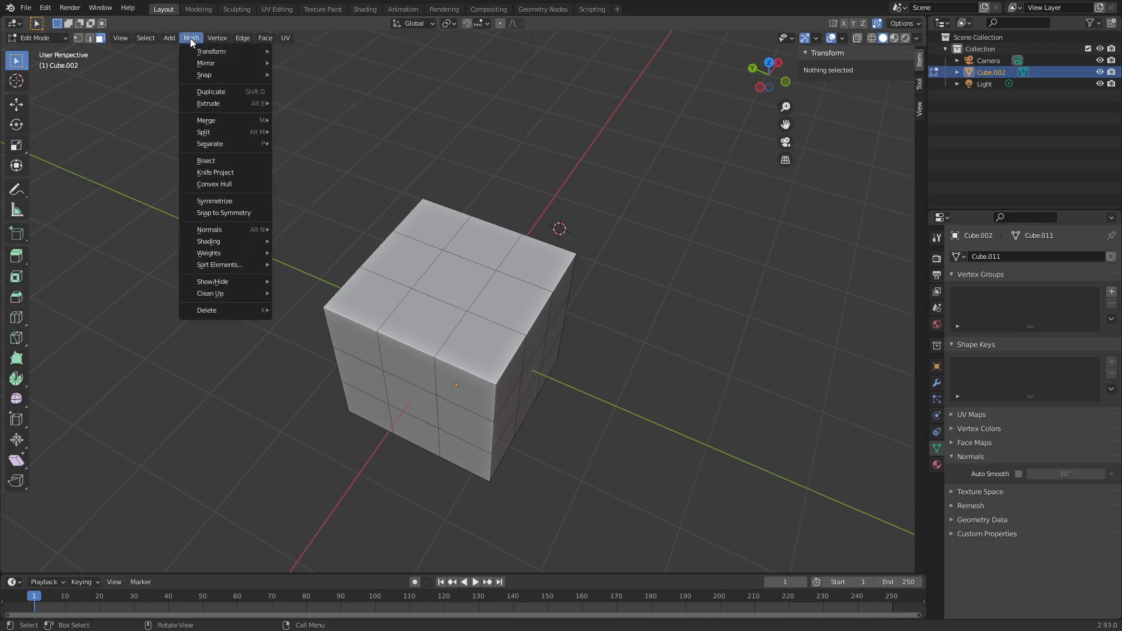
pyautogui.moveTo(249, 52)
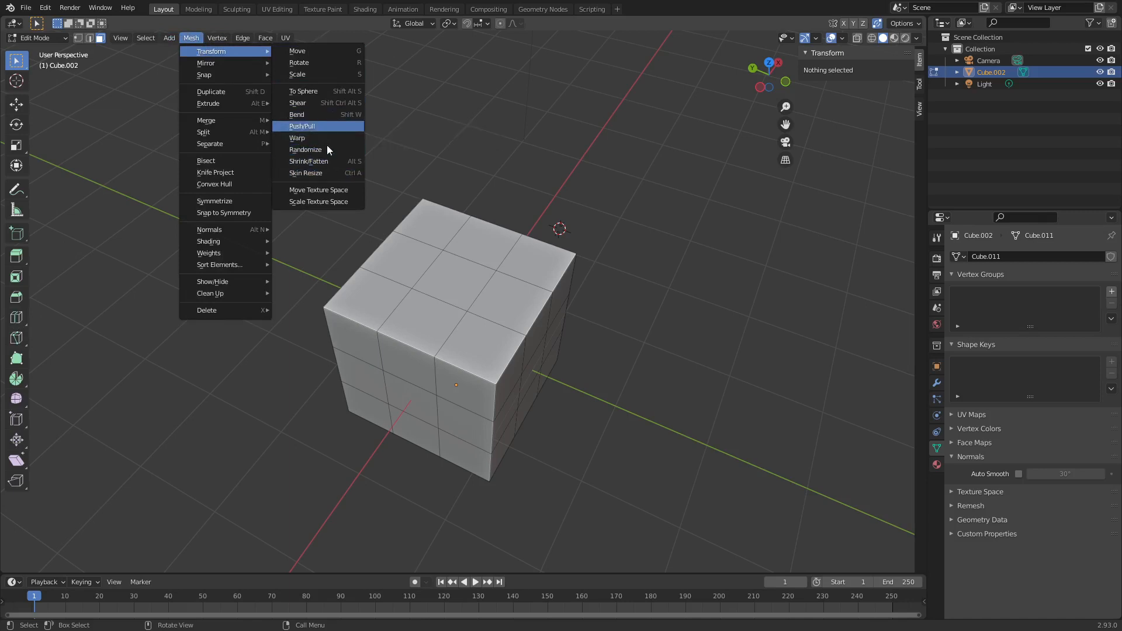
pyautogui.moveTo(605, 294); pyautogui.dragTo(543, 269, button='middle')
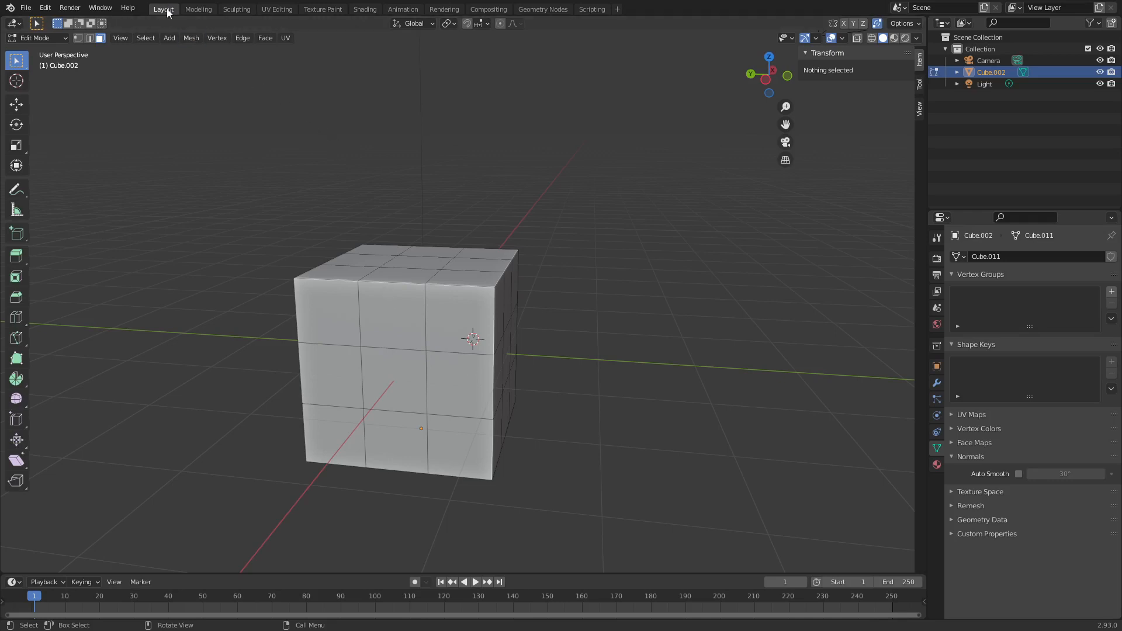
# - Look through the Modeling, Sculpting, UV Editing, Shading, Animation and Rendering workspaces and return to the Layout workspace
pyautogui.click(197, 10)
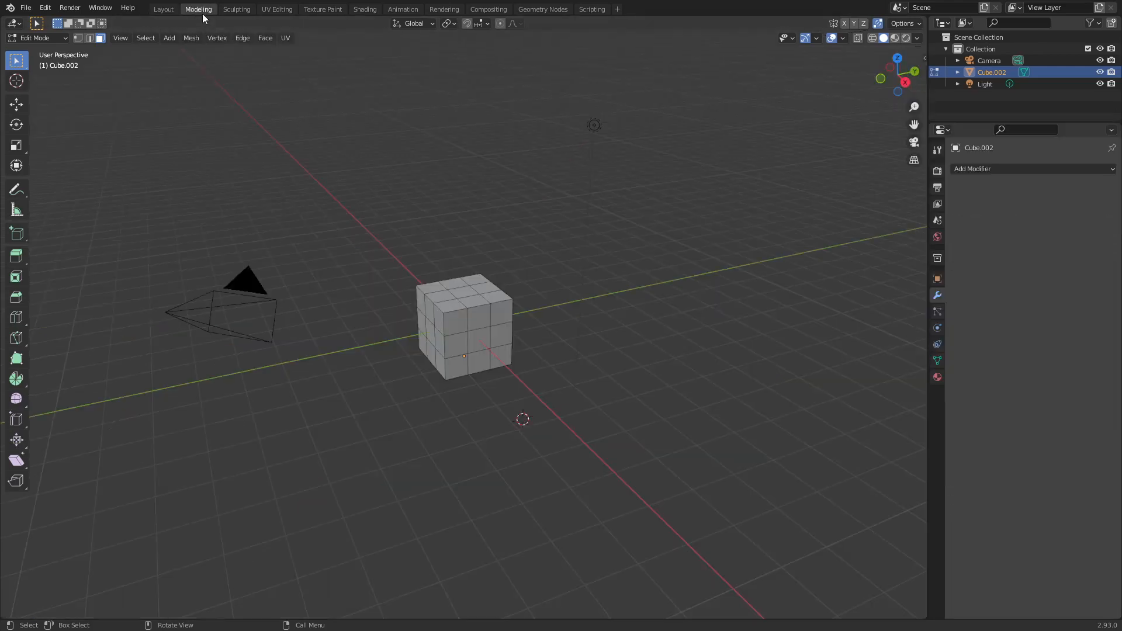
pyautogui.click(238, 10)
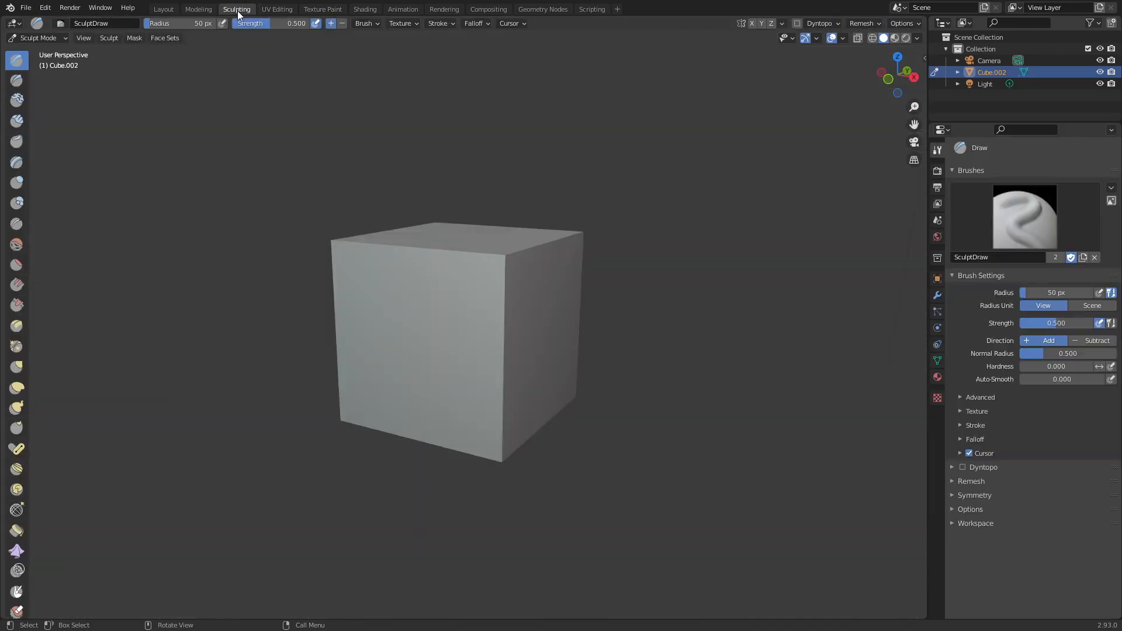
pyautogui.click(269, 10)
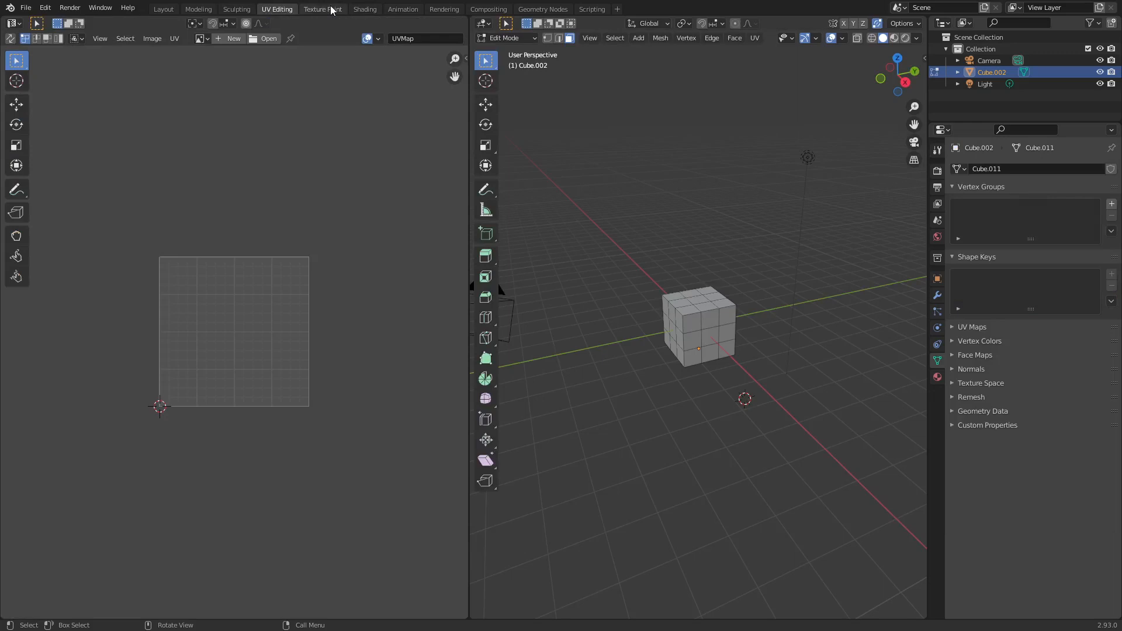
pyautogui.click(365, 10)
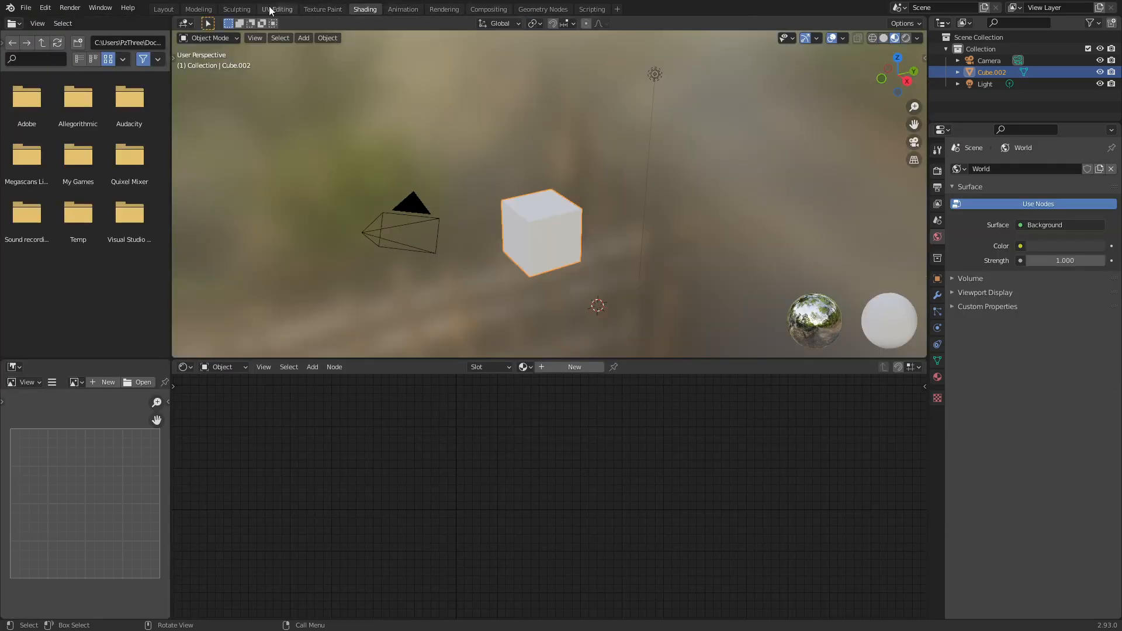
pyautogui.click(171, 10)
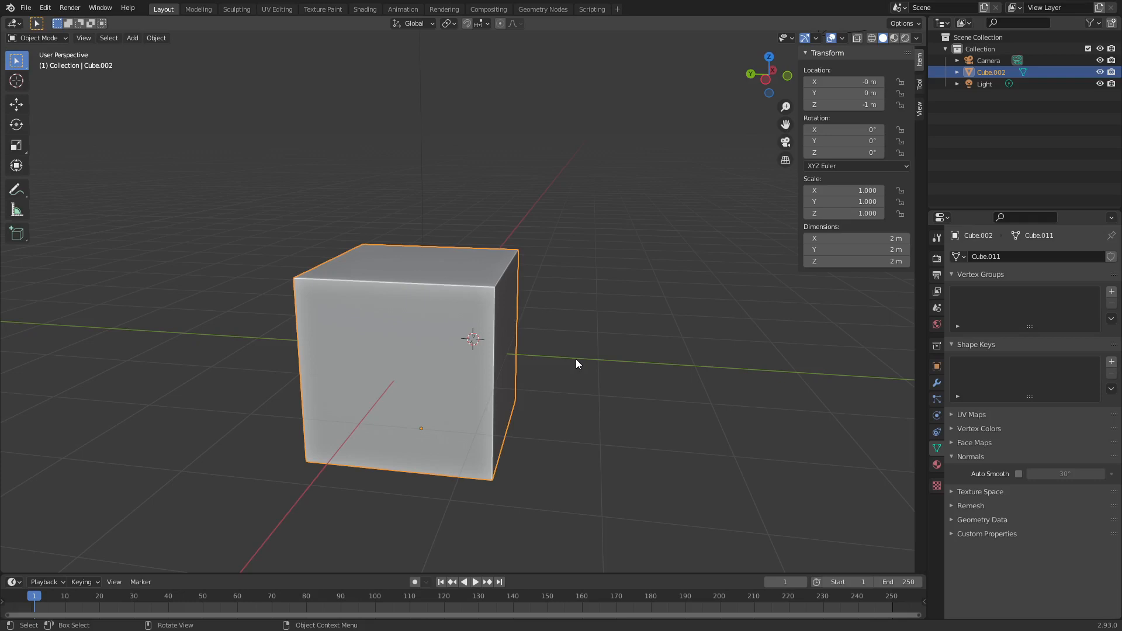
pyautogui.click(392, 10)
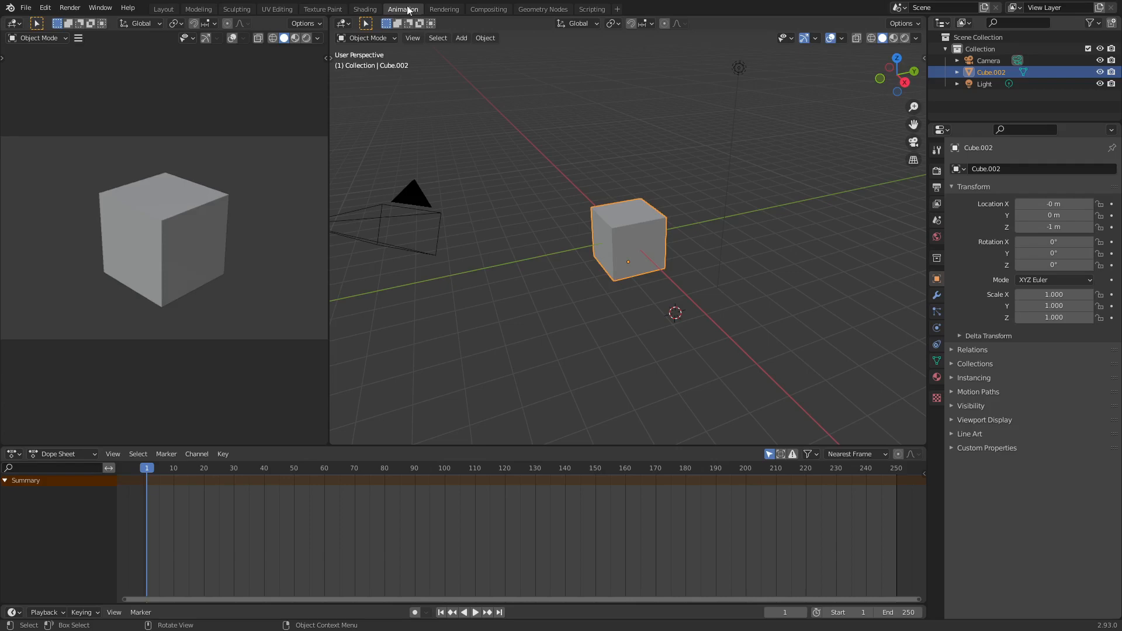
pyautogui.click(450, 10)
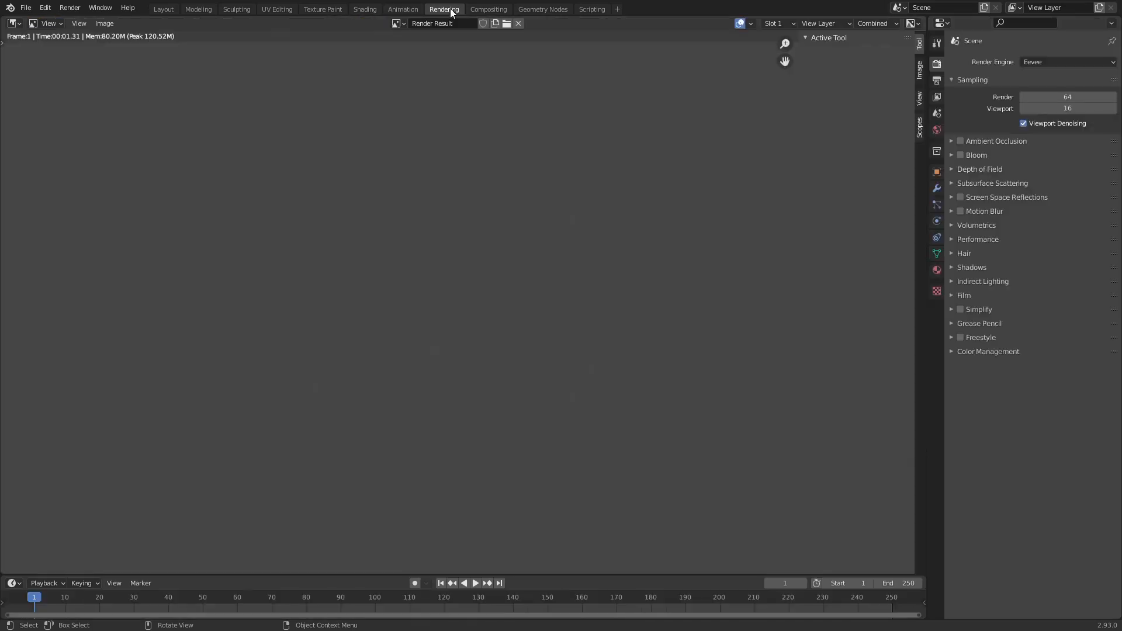
pyautogui.click(173, 11)
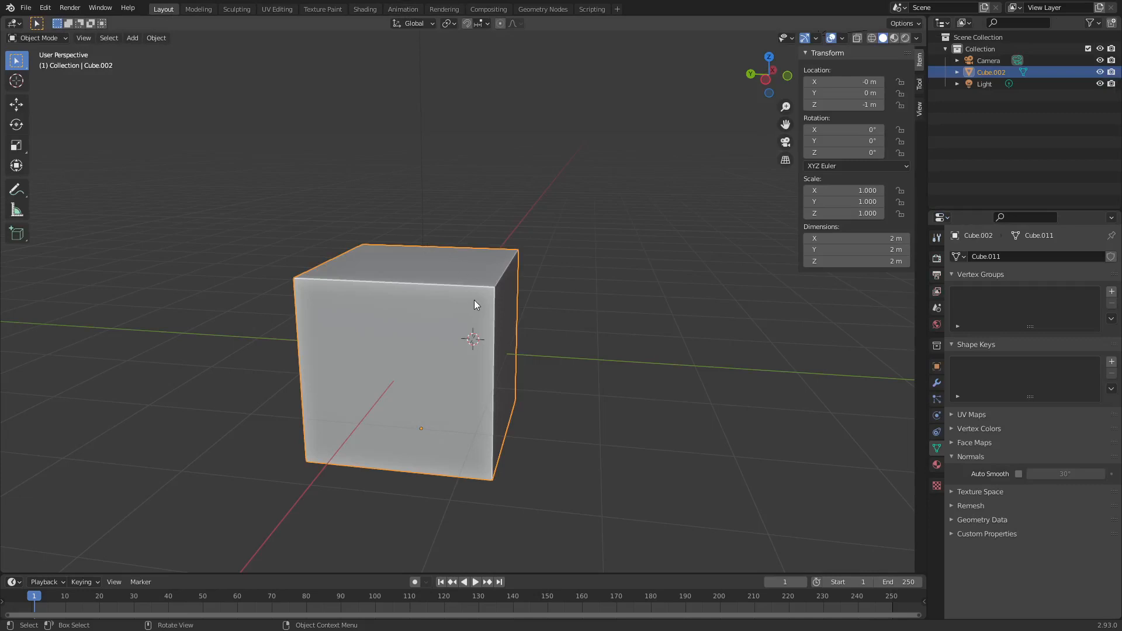
pyautogui.moveTo(489, 310); pyautogui.dragTo(552, 376, button='middle')
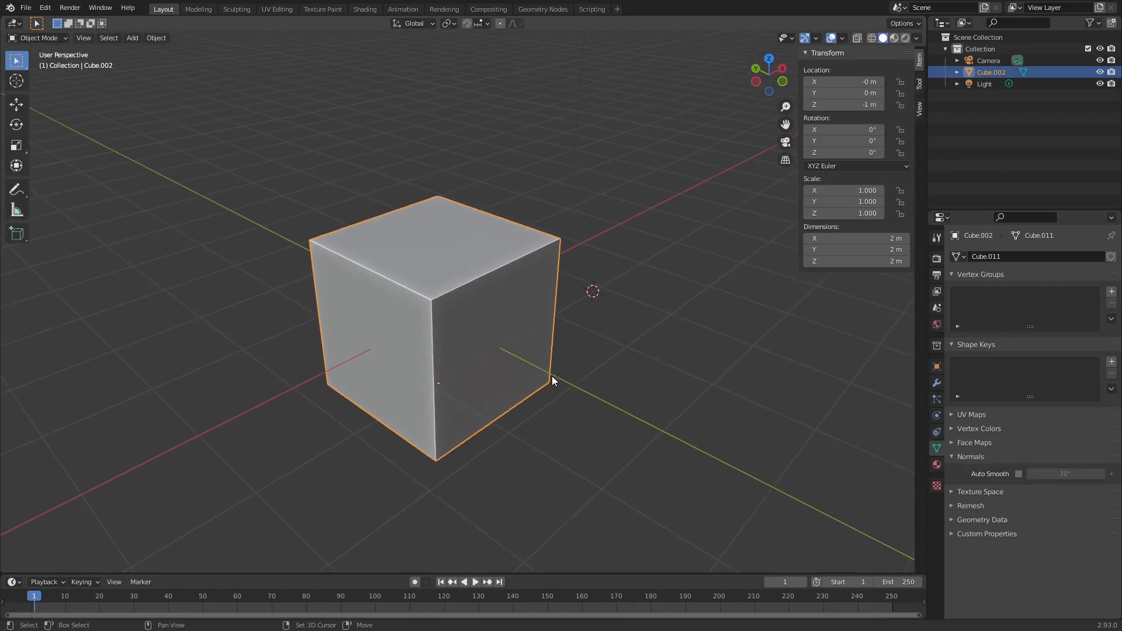
# - Search the add-ons in the preferences for "F2" and enable the Mesh: F2 add-on
pyautogui.click(44, 8)
pyautogui.click(73, 175)
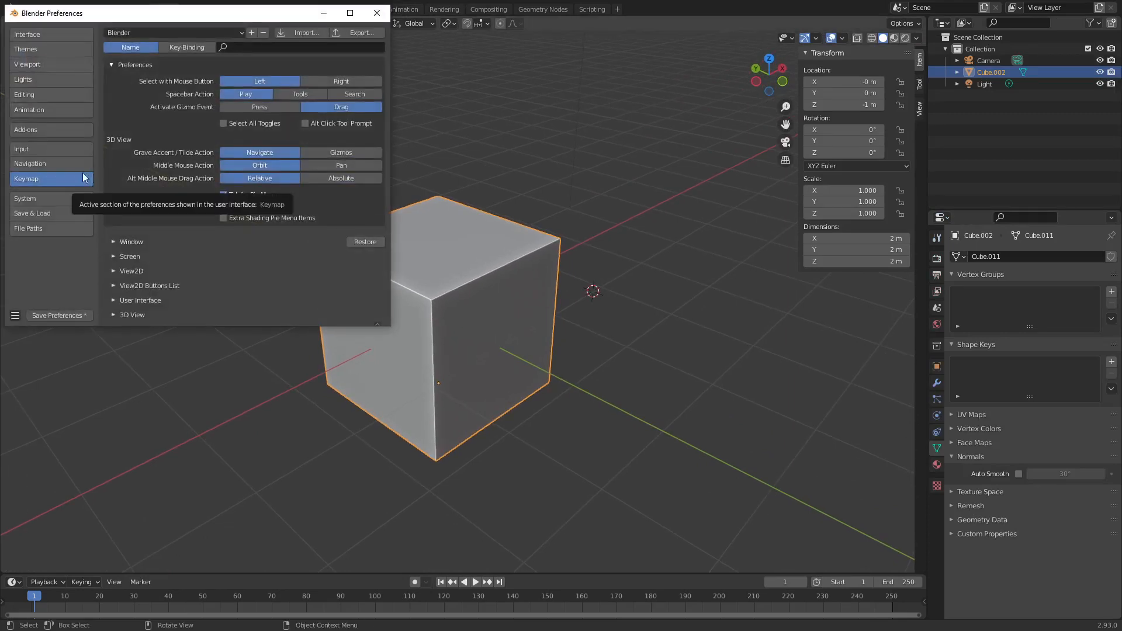
pyautogui.click(53, 133)
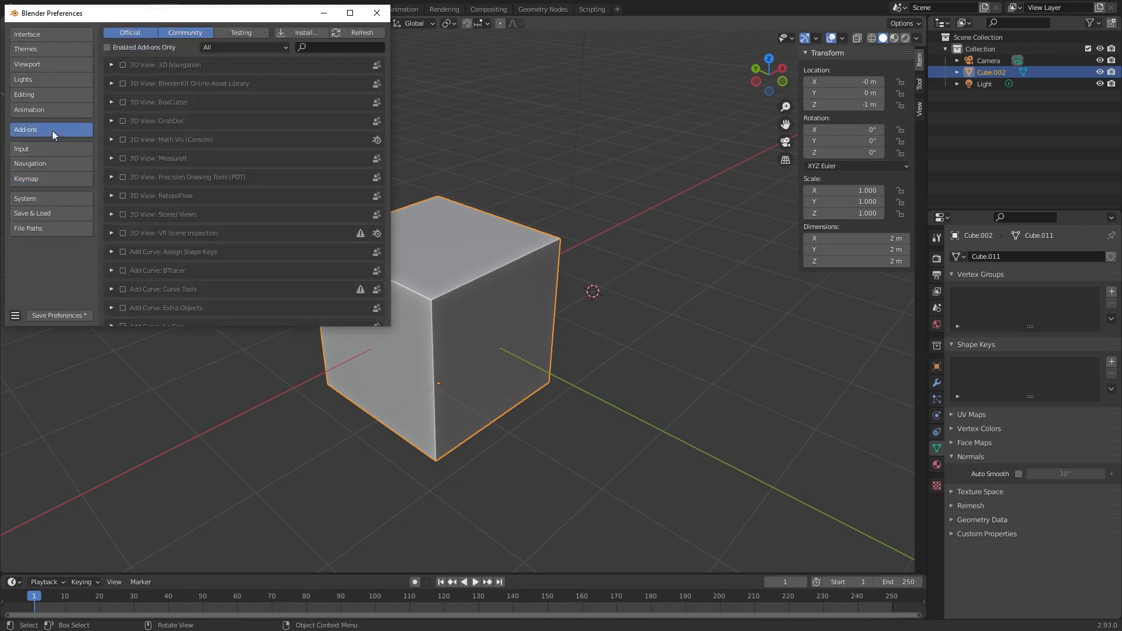
pyautogui.click(333, 46)
pyautogui.write('F2')
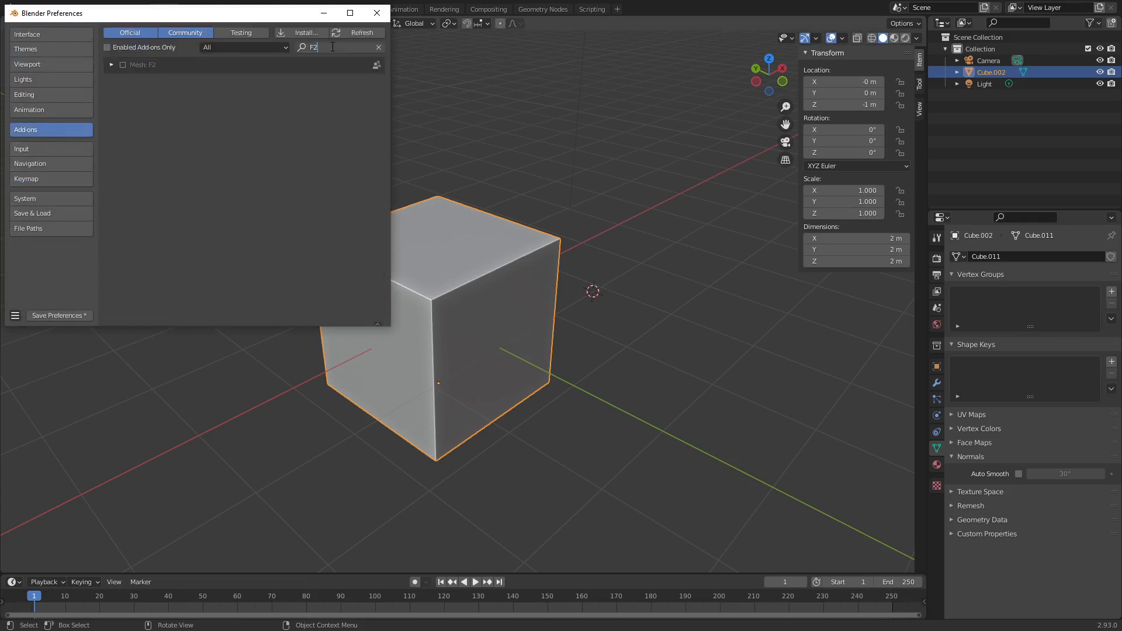
pyautogui.click(123, 64)
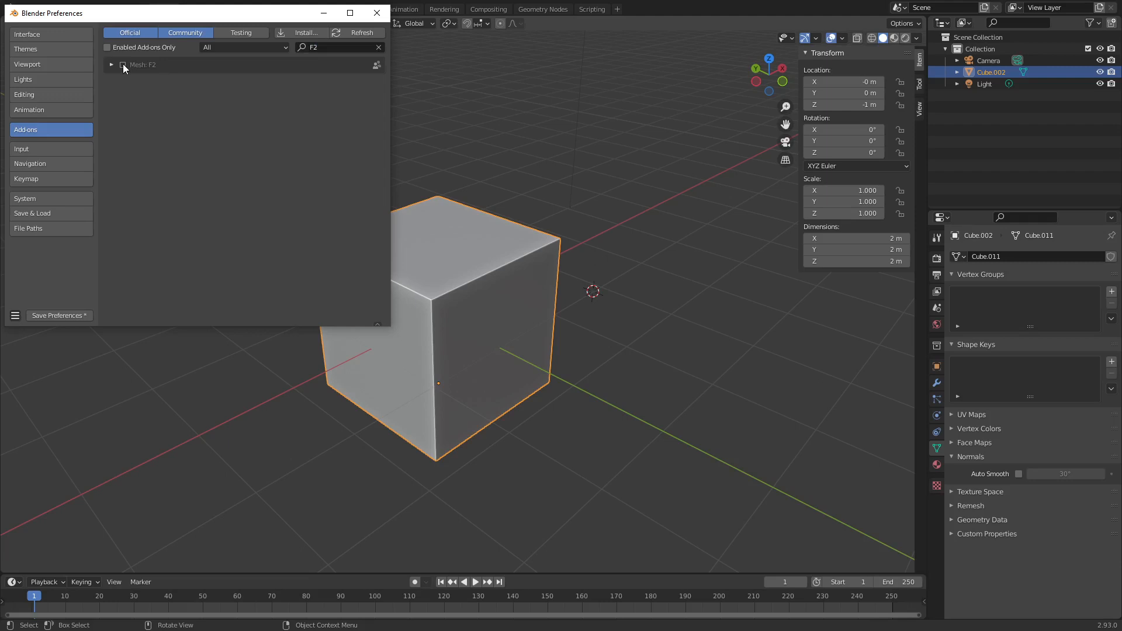
pyautogui.click(122, 64)
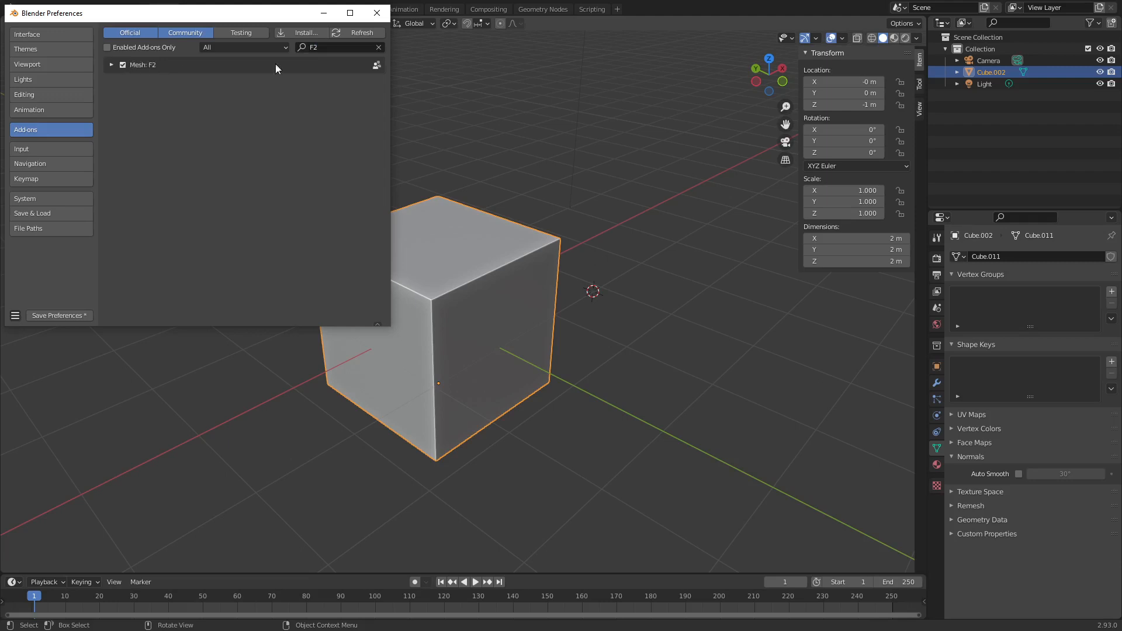
# - Search the add-ons for "LOOP" and enable the Mesh: LoopTools add-on
pyautogui.click(378, 47)
pyautogui.click(348, 46)
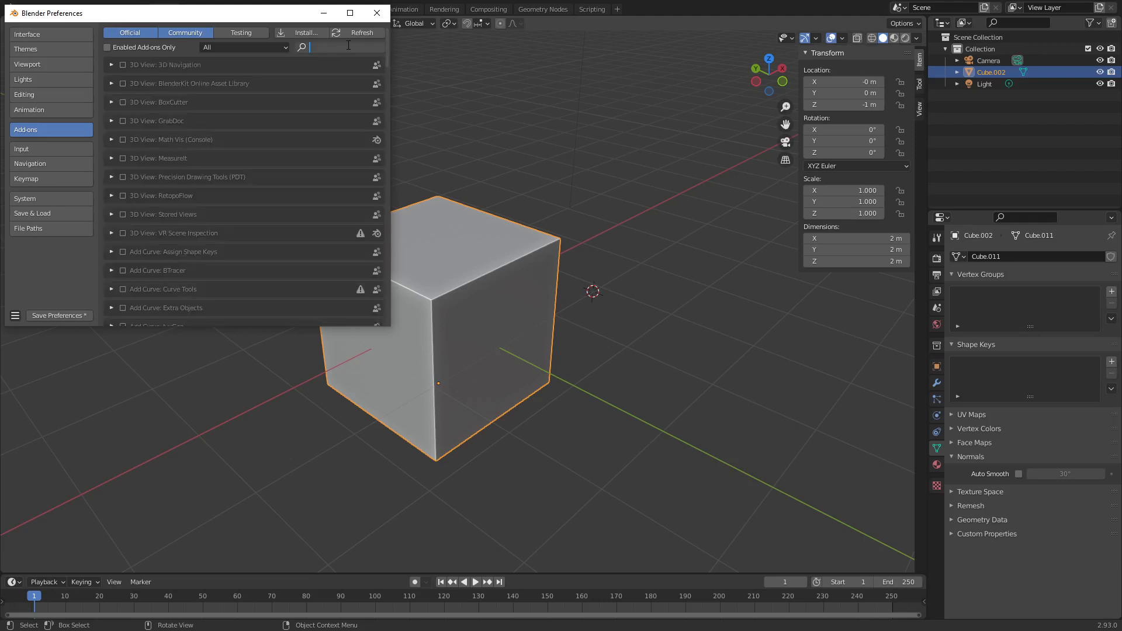
pyautogui.write('LOOP')
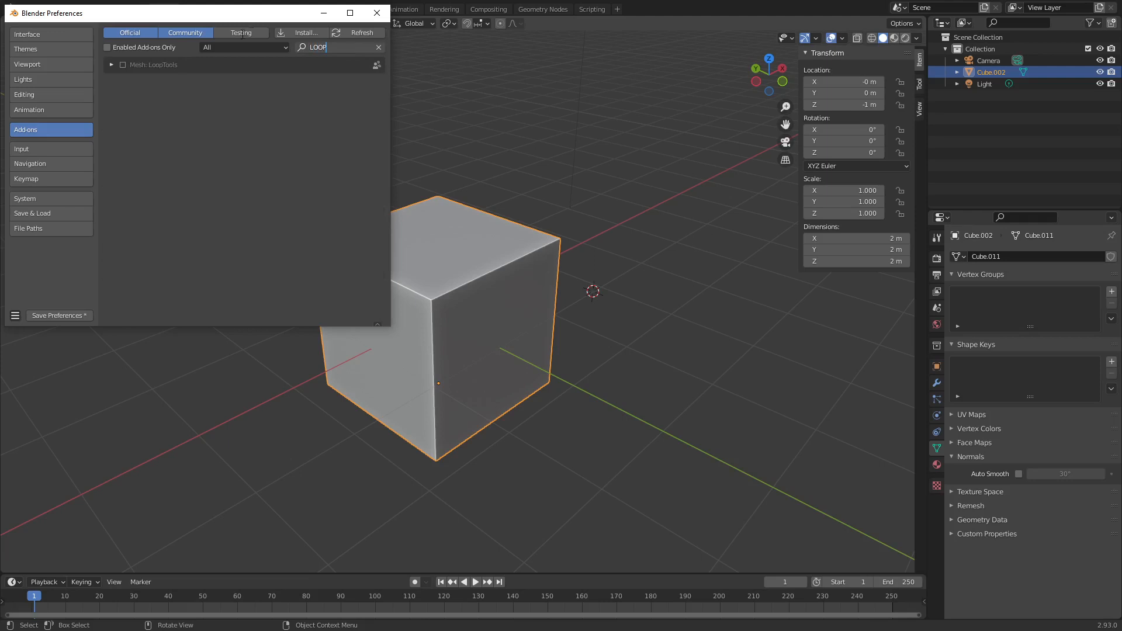
pyautogui.click(124, 65)
pyautogui.click(123, 65)
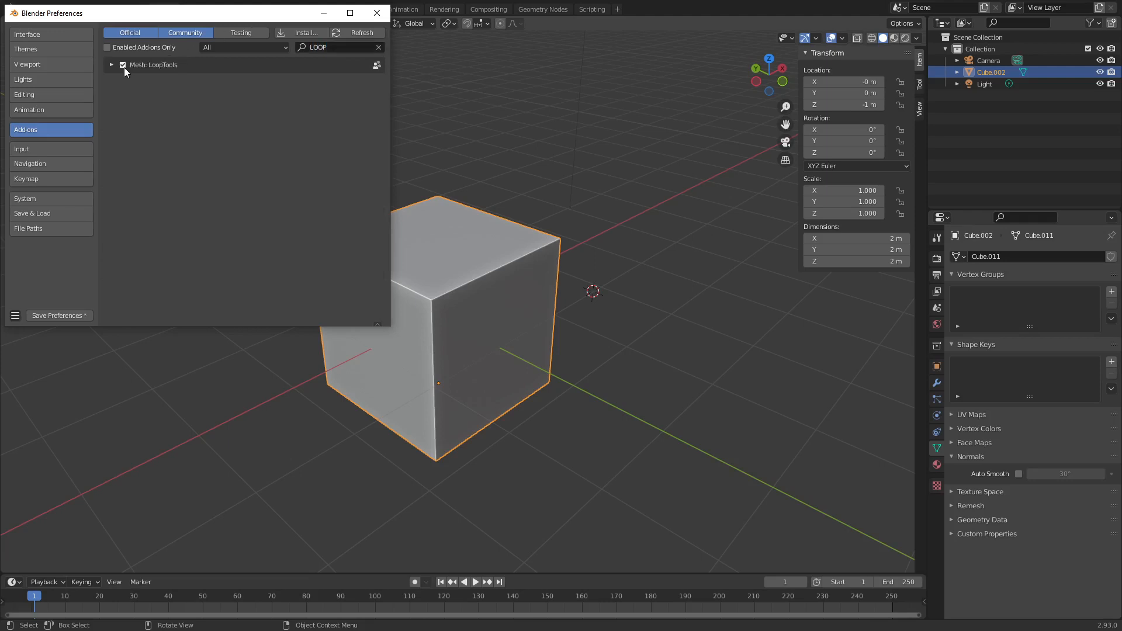
# - Search the add-ons for "bool" and enable the Object: Bool Tool add-on
pyautogui.click(341, 48)
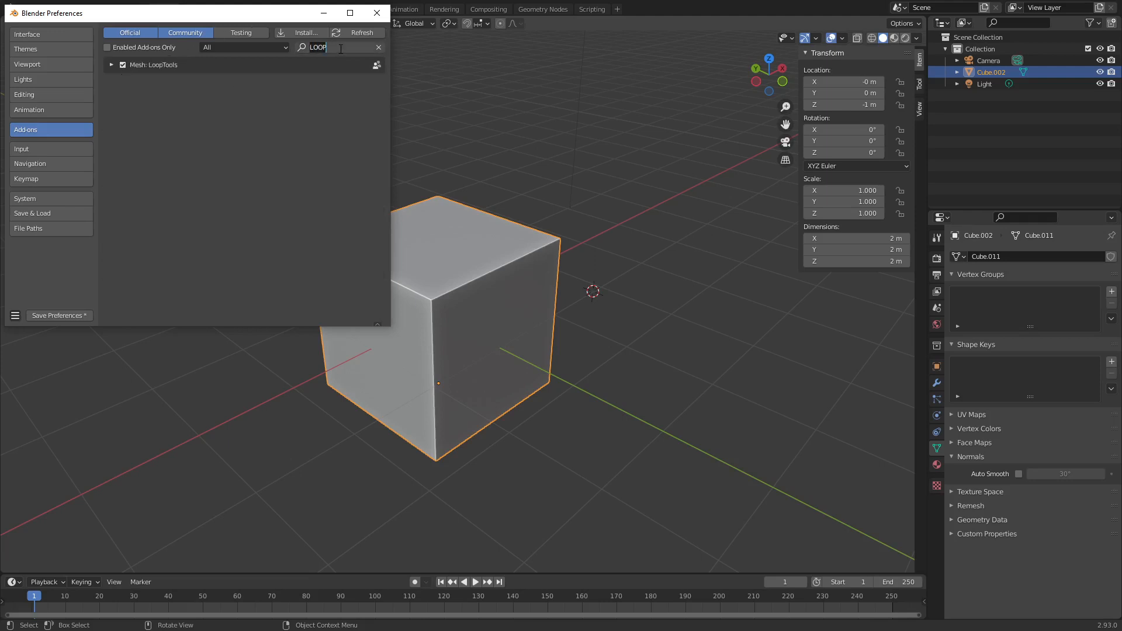
pyautogui.write('bool')
pyautogui.click(122, 65)
pyautogui.click(122, 65)
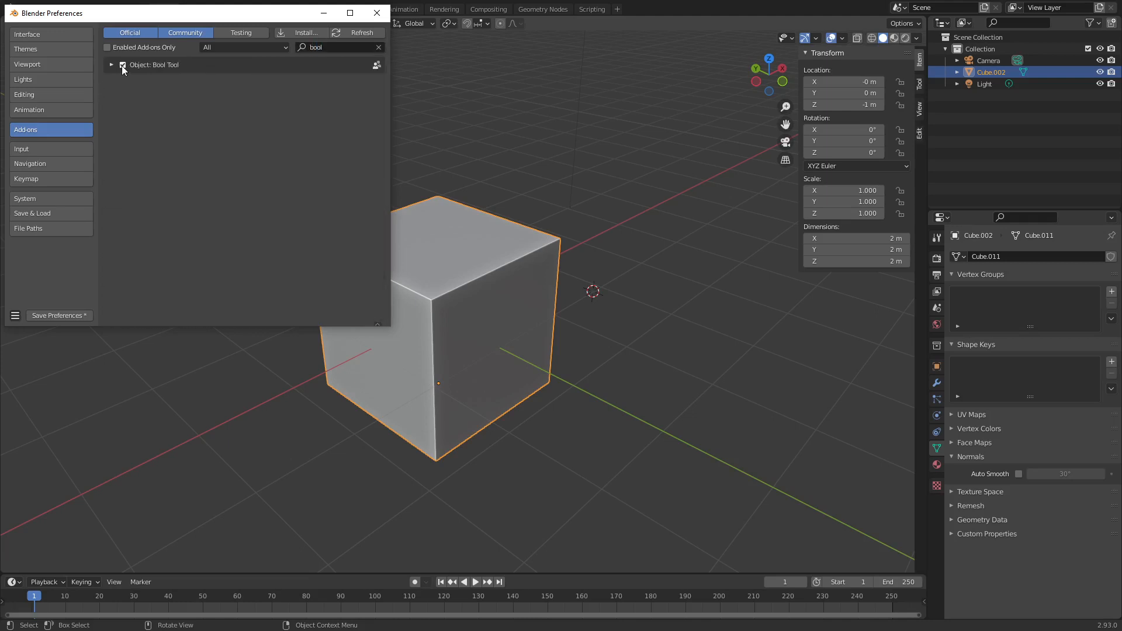
# - Filter the add-ons by "aa" and enable Node: Node Wrangler and Add Curve: Sapling Tree Gen
pyautogui.click(379, 48)
pyautogui.click(344, 49)
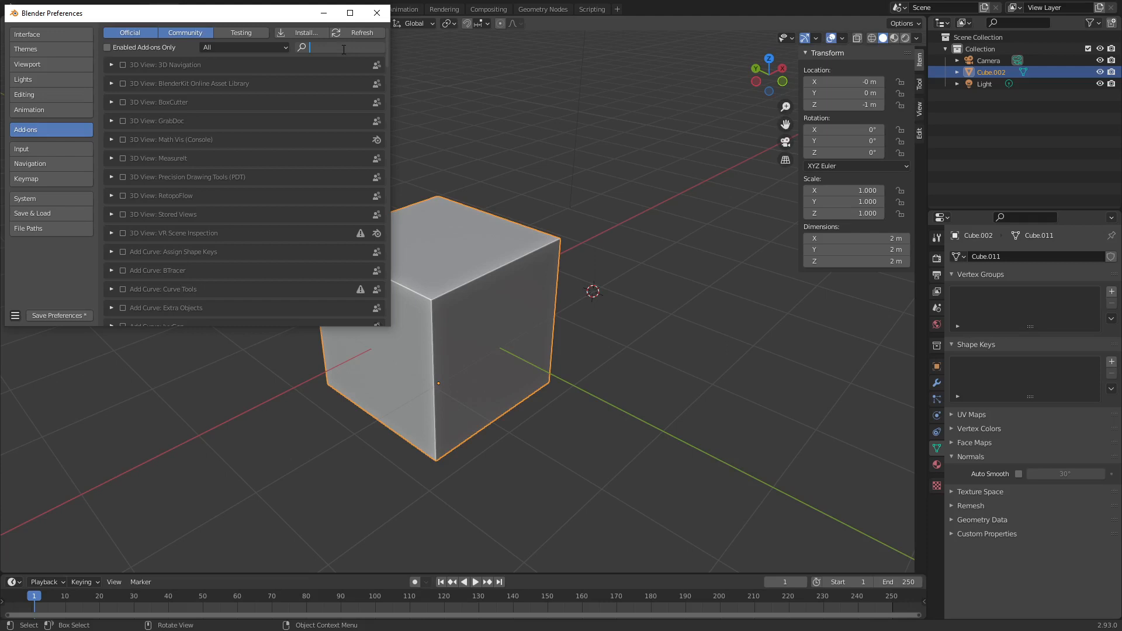
pyautogui.write('aa')
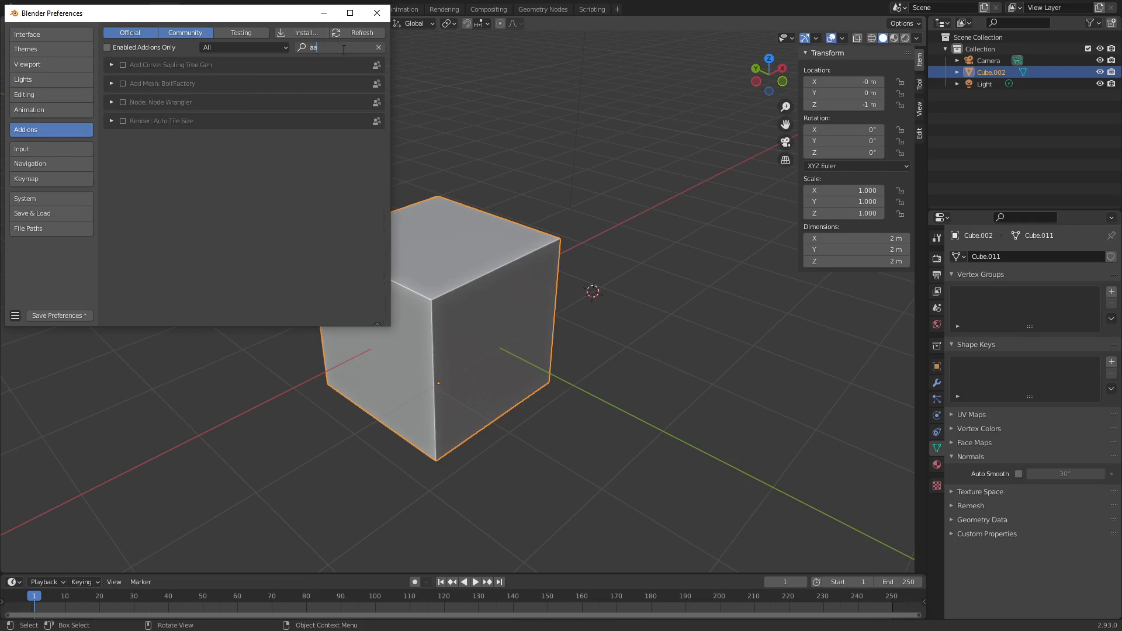
pyautogui.click(124, 104)
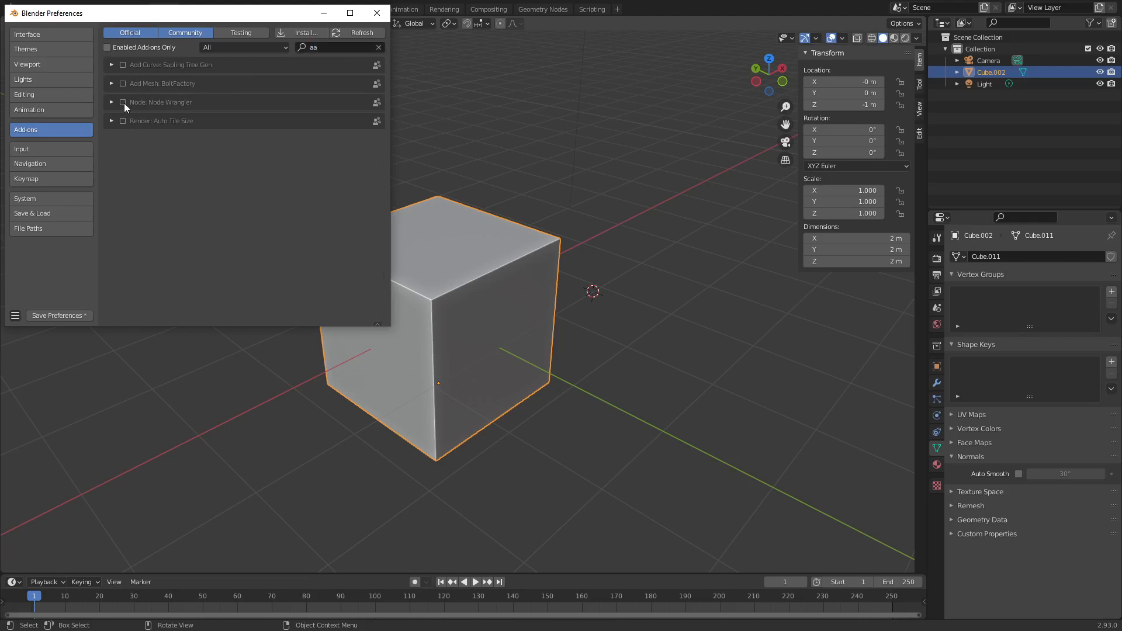
pyautogui.click(124, 103)
pyautogui.click(124, 66)
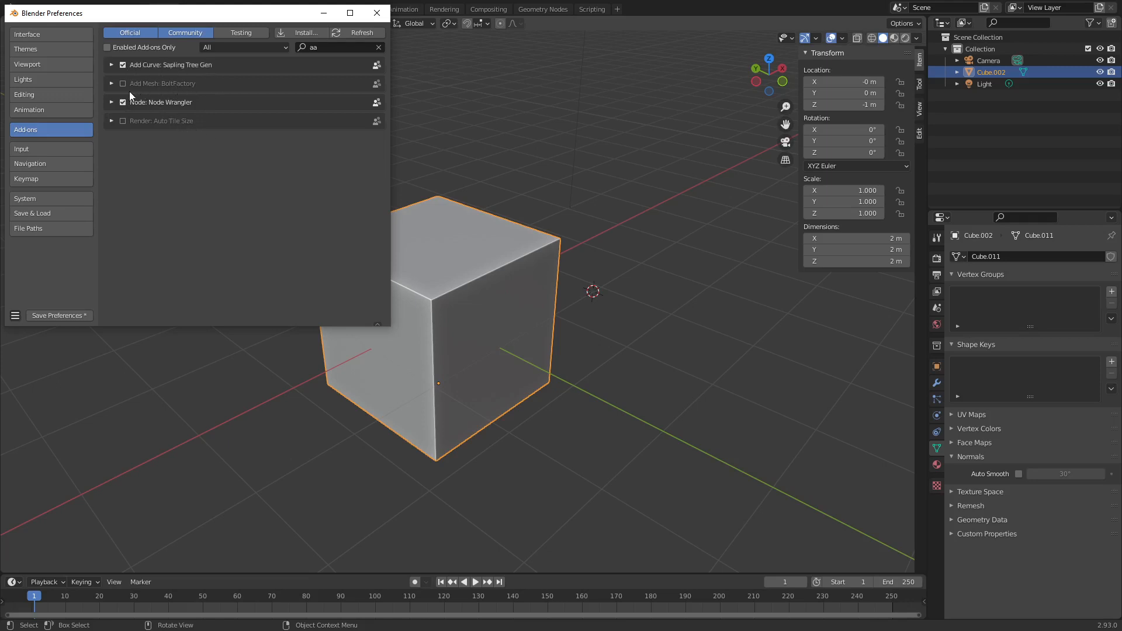
# - Filter the add-ons by "a." and enable the Add Mesh: A.N.T.Landscape add-on
pyautogui.click(330, 46)
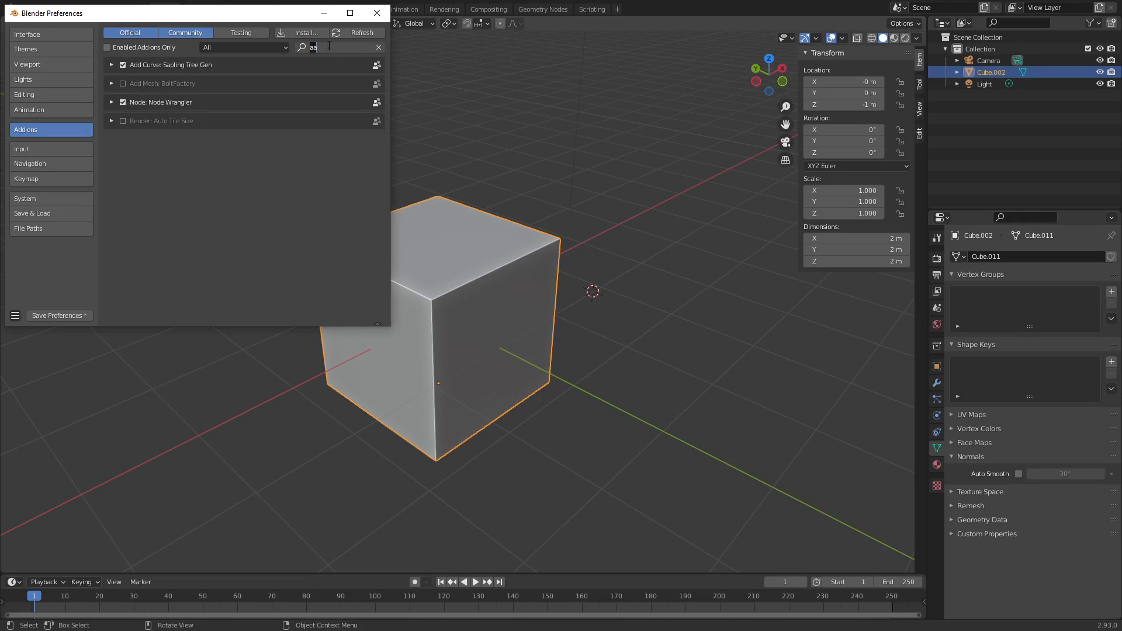
pyautogui.press('BackSpace')
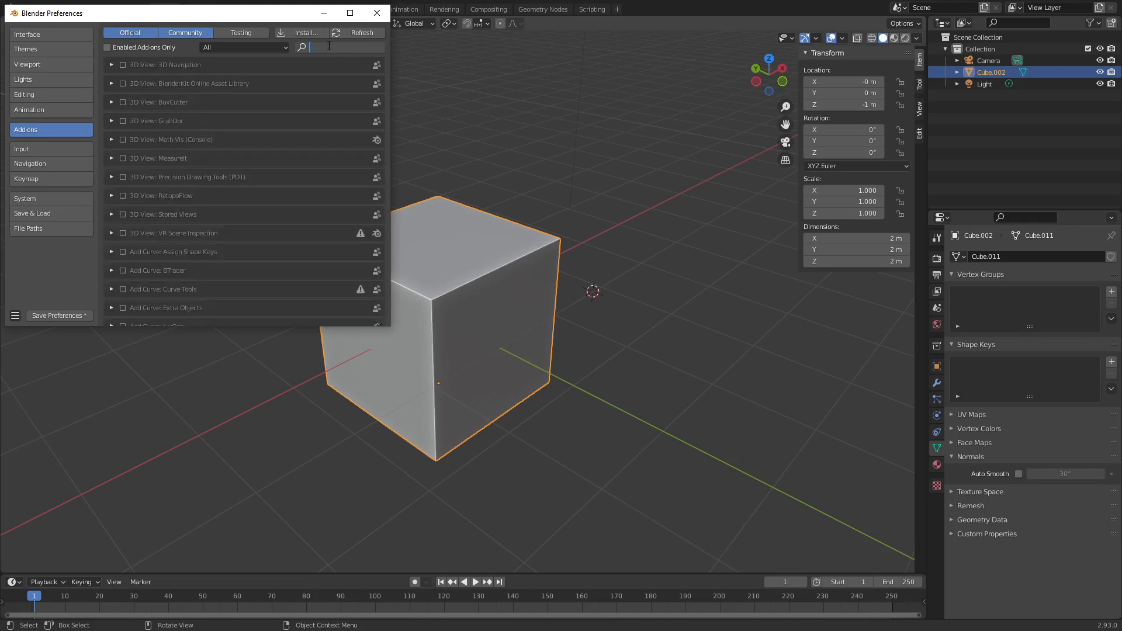
pyautogui.write('a')
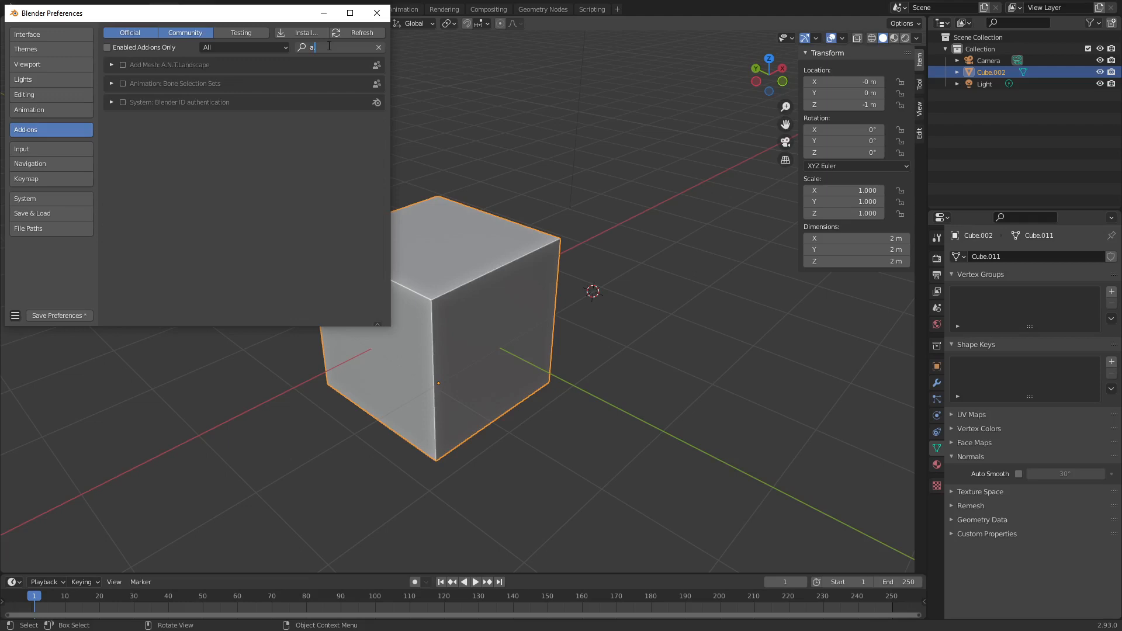
pyautogui.click(123, 66)
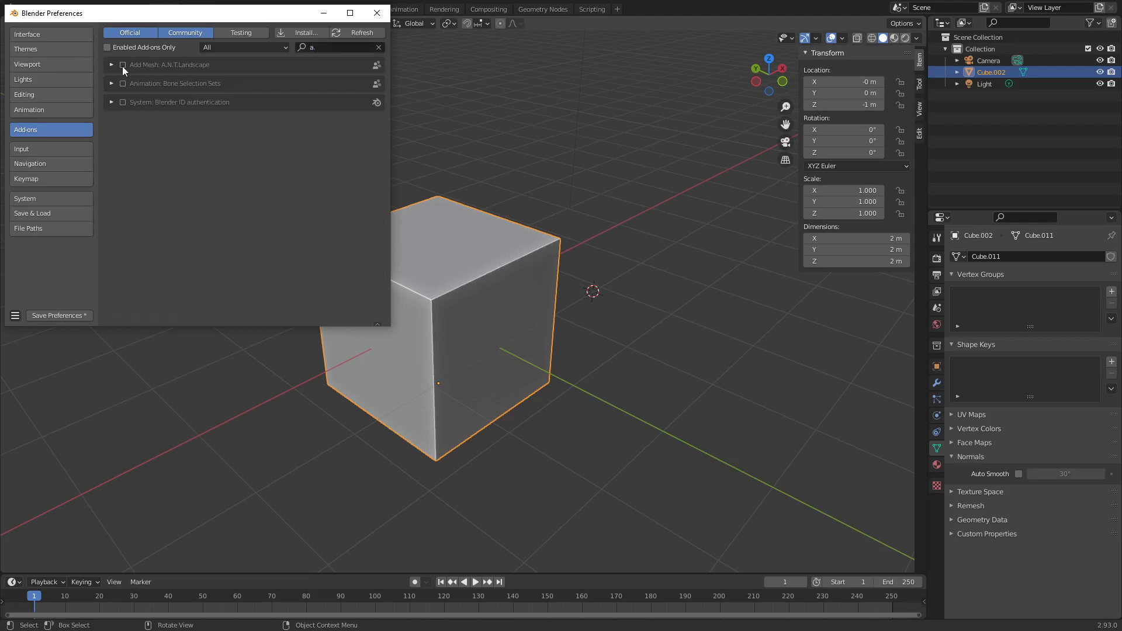
pyautogui.click(123, 65)
# - Clear the add-on search and look through the full list of available add-ons
pyautogui.click(379, 47)
pyautogui.click(347, 46)
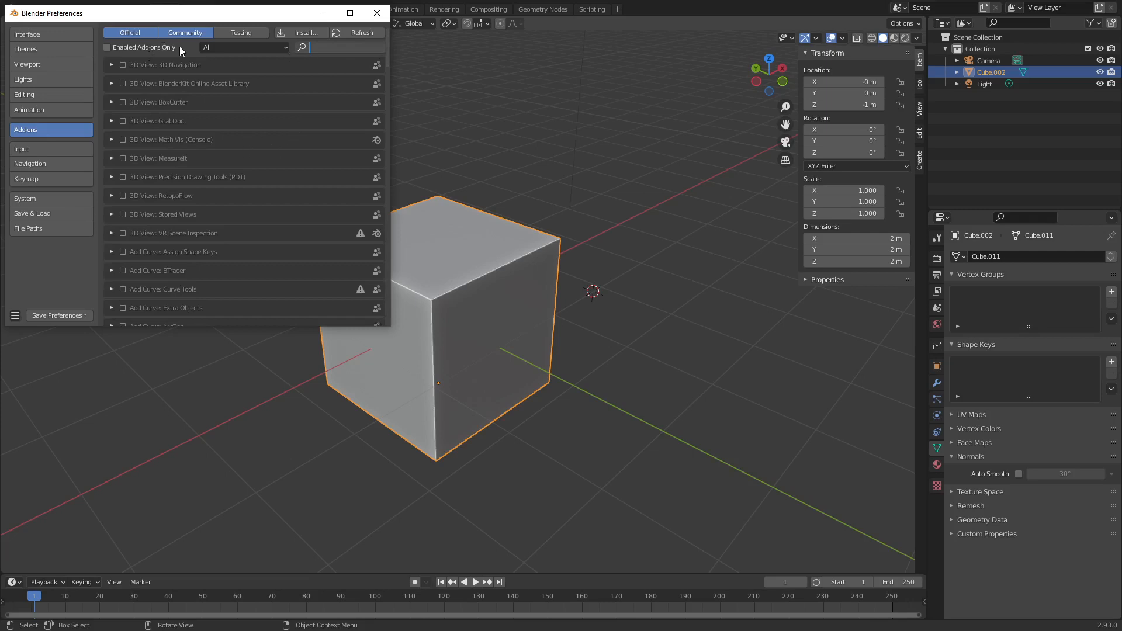
pyautogui.scroll(-5, 321, 96)
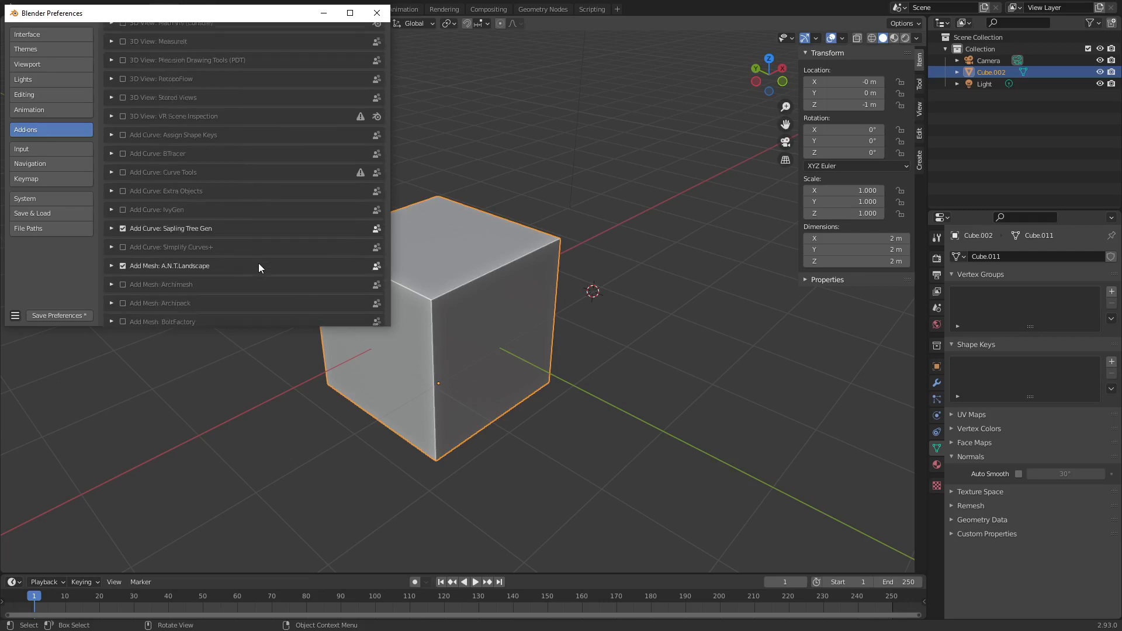
pyautogui.scroll(-5, 260, 268)
pyautogui.scroll(-1, 260, 269)
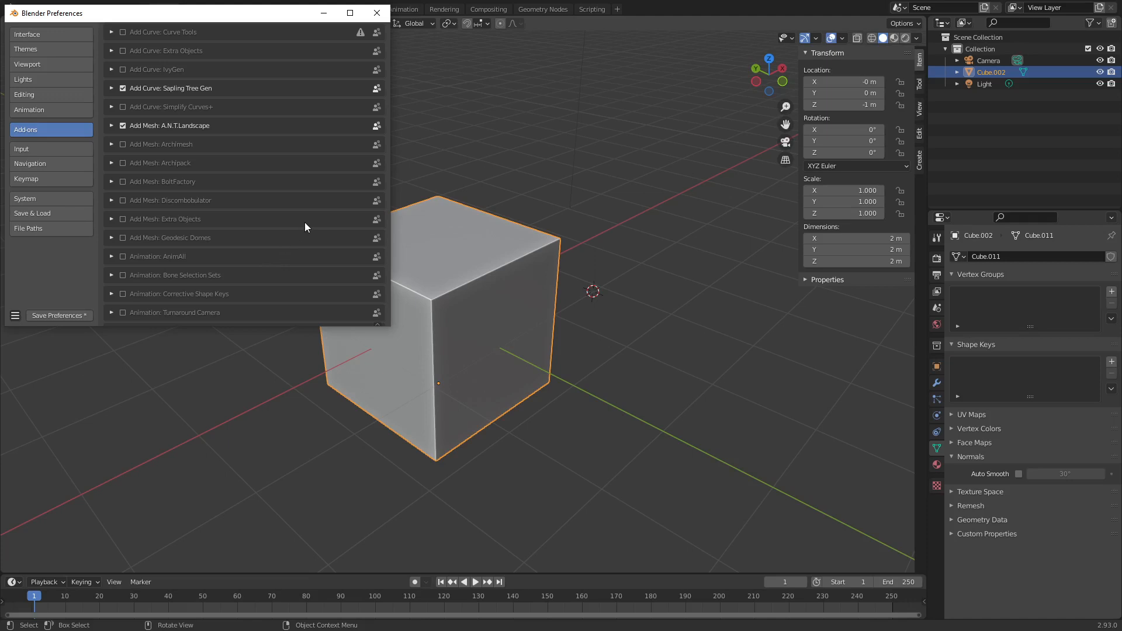
# - Examine the rest of the add-on list from the Add Mesh entries through the Import-Export and Interface add-ons
pyautogui.scroll(-2, 304, 227)
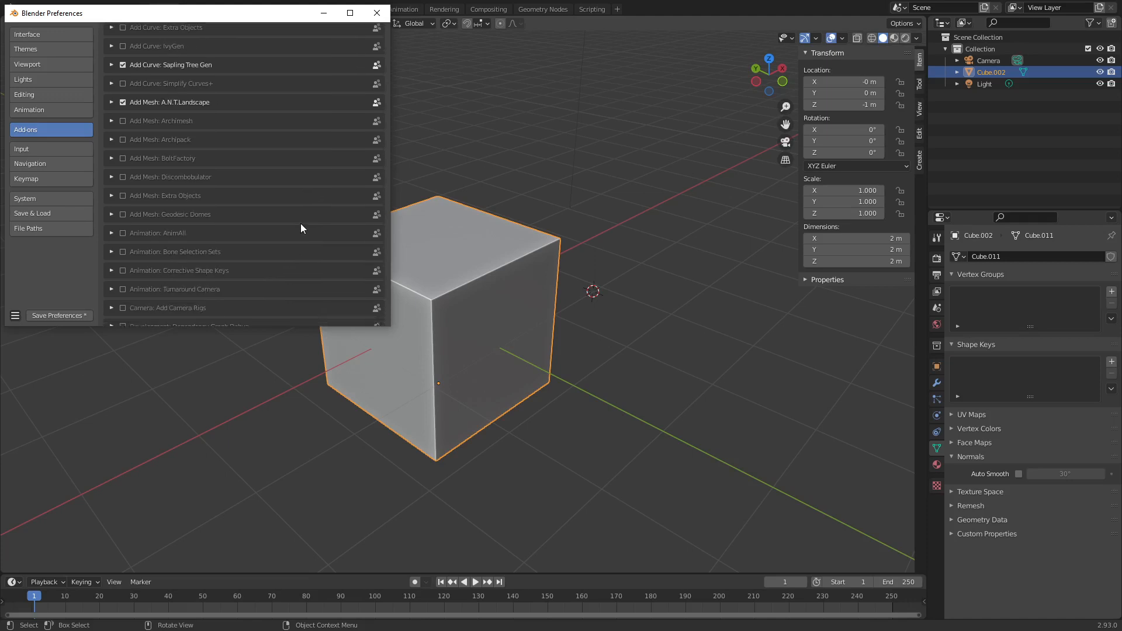
pyautogui.scroll(-5, 208, 221)
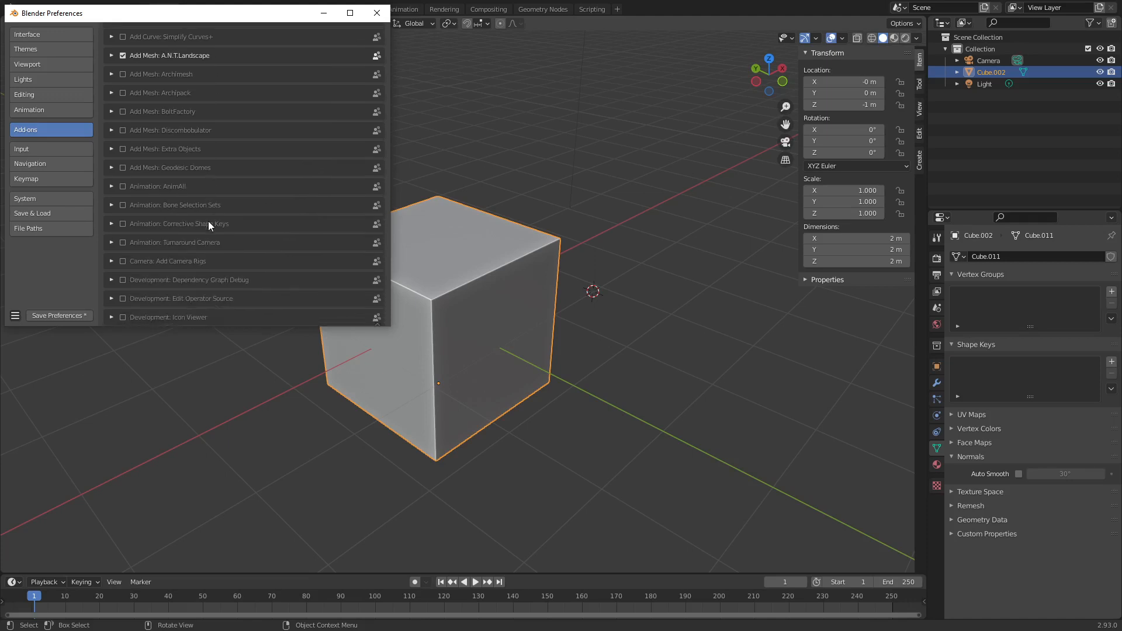
pyautogui.scroll(-10, 208, 221)
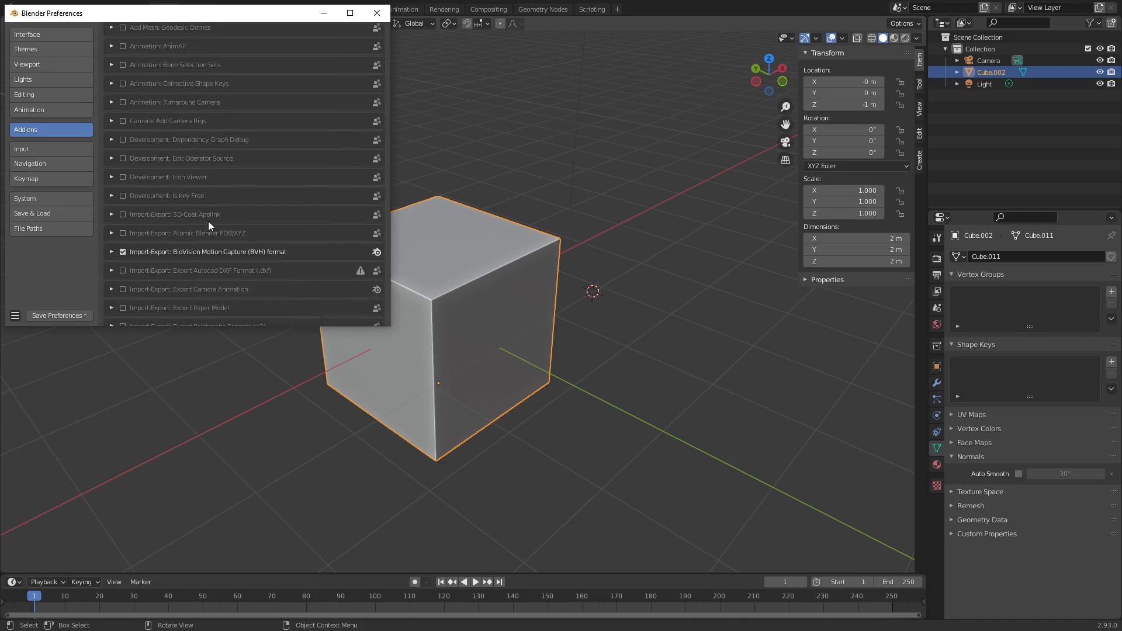
pyautogui.scroll(-4, 209, 222)
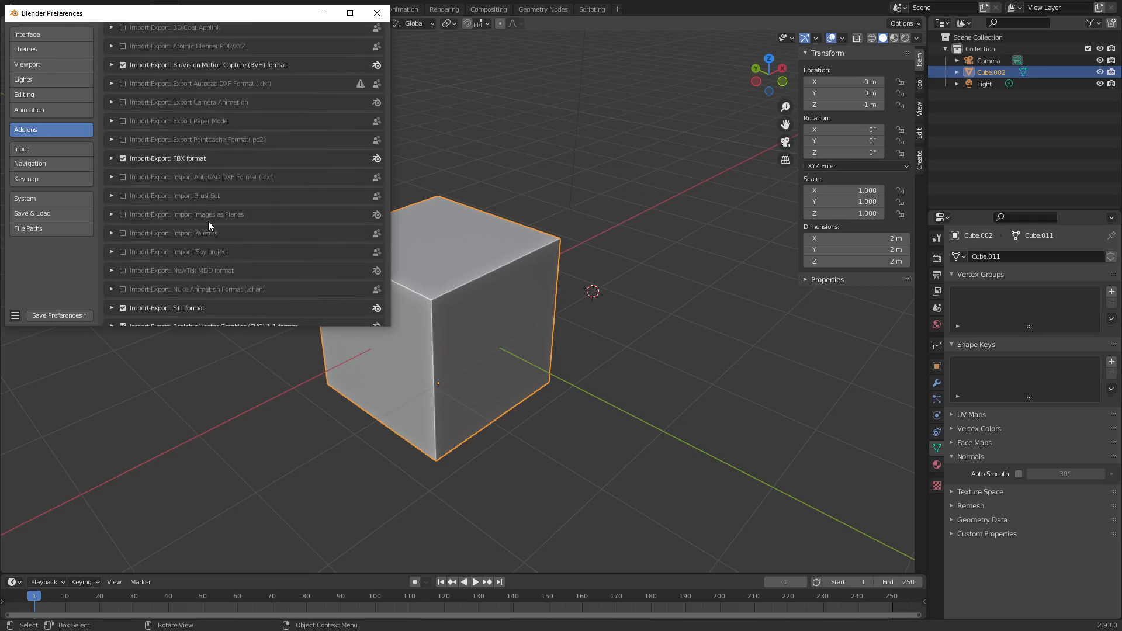
pyautogui.scroll(-5, 209, 223)
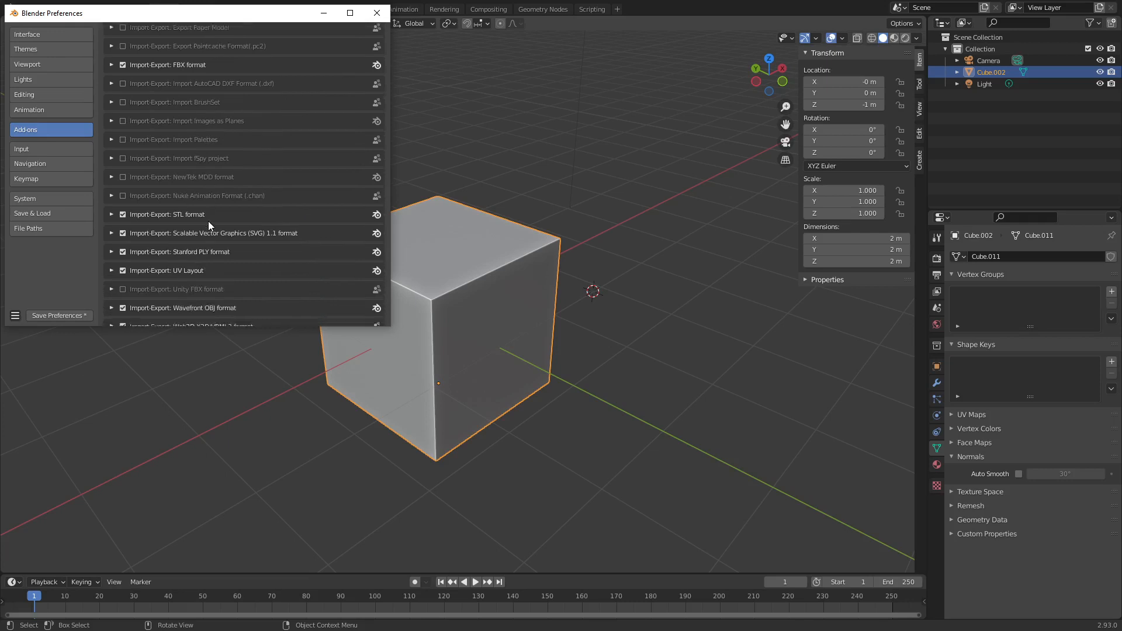
pyautogui.scroll(-5, 208, 221)
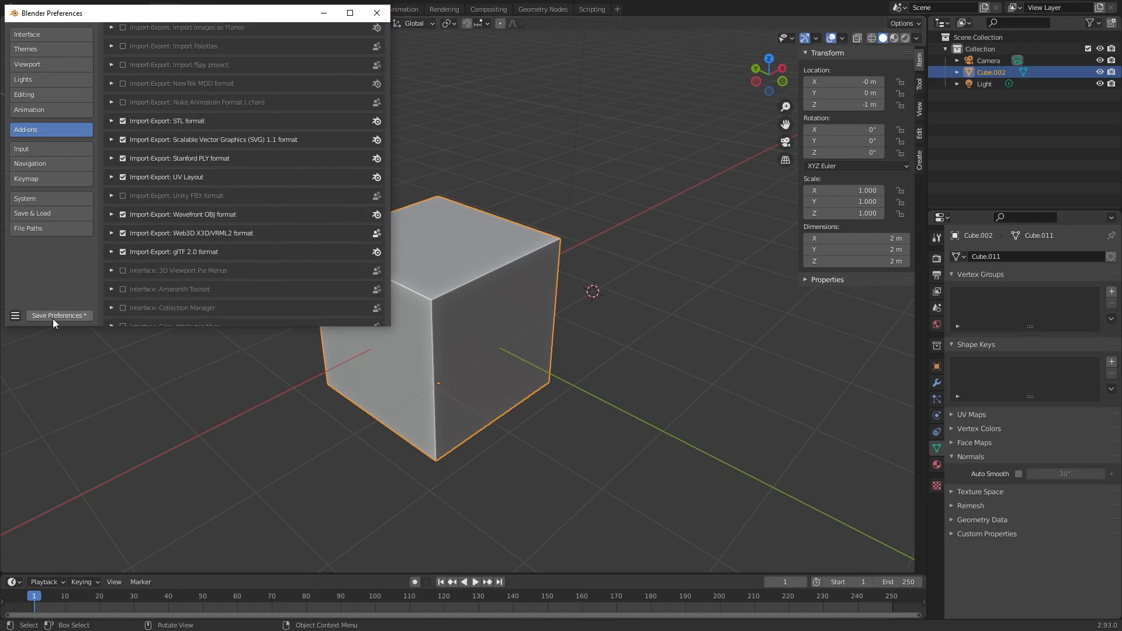
# - Examine the System and the Save & Load preferences
pyautogui.click(56, 216)
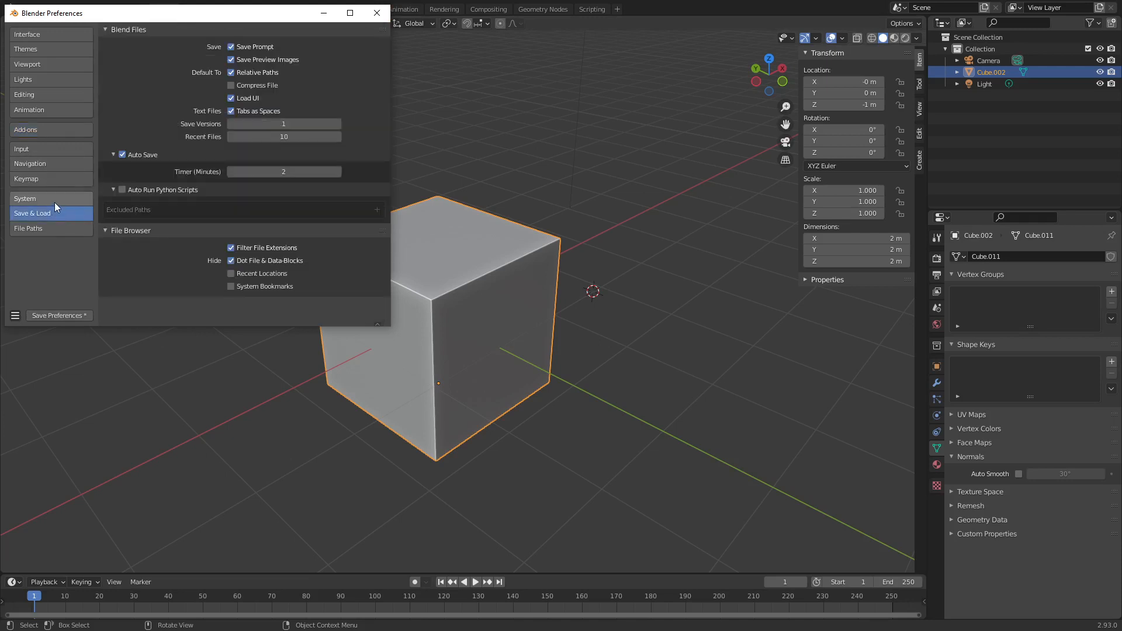
pyautogui.click(57, 200)
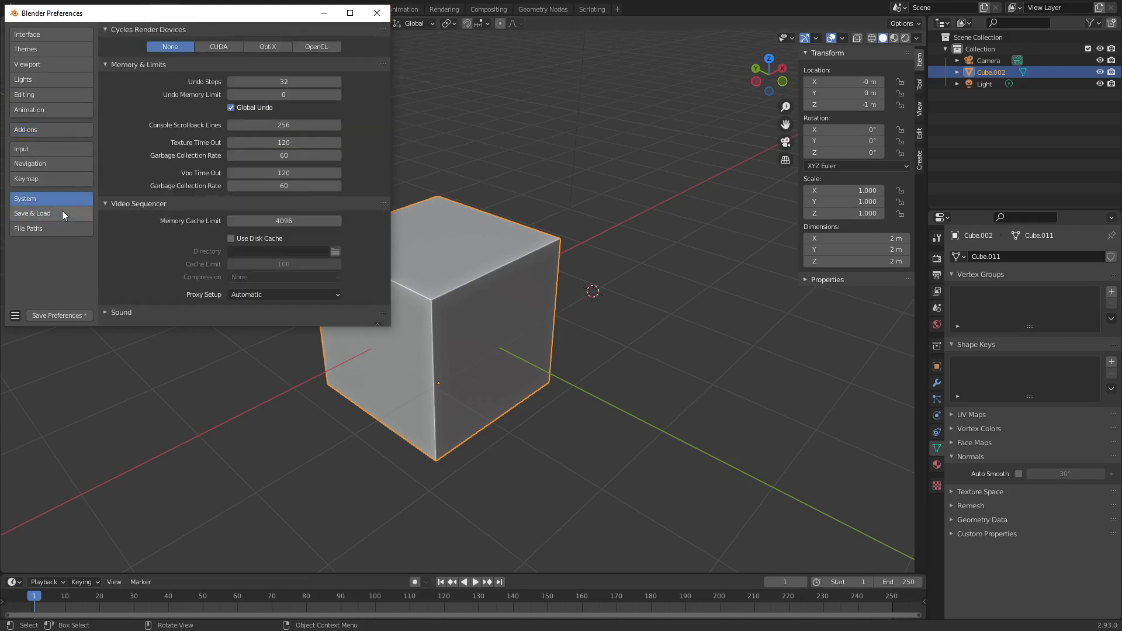
pyautogui.click(62, 211)
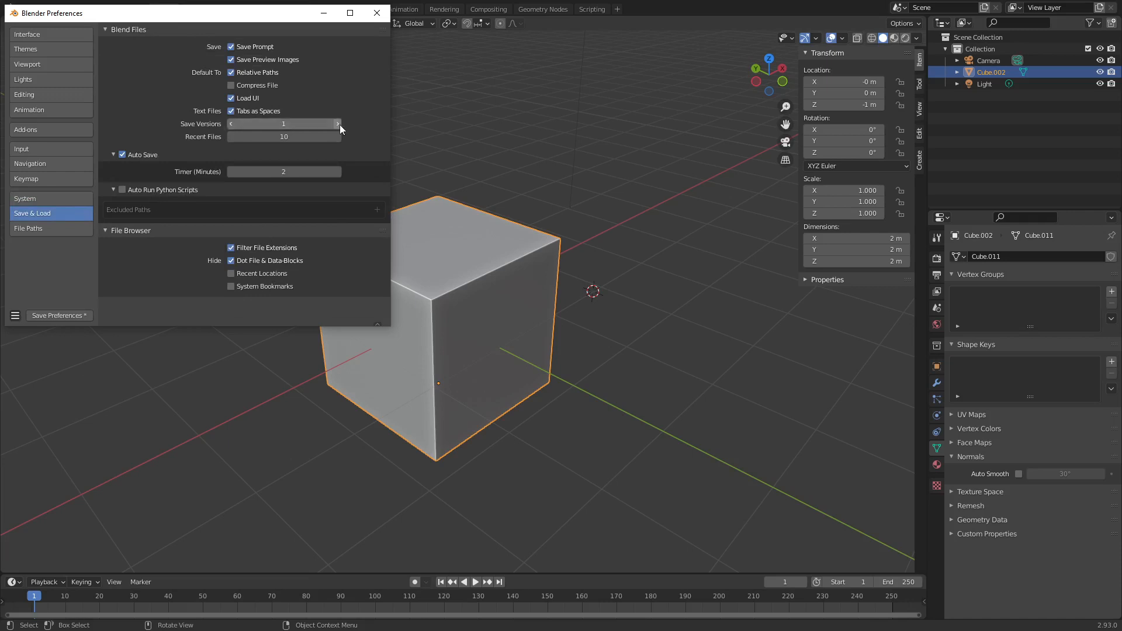
# - Lower the number of Save Versions and set it back to 1
pyautogui.click(233, 125)
pyautogui.click(231, 124)
pyautogui.click(230, 124)
pyautogui.click(230, 124)
pyautogui.click(339, 124)
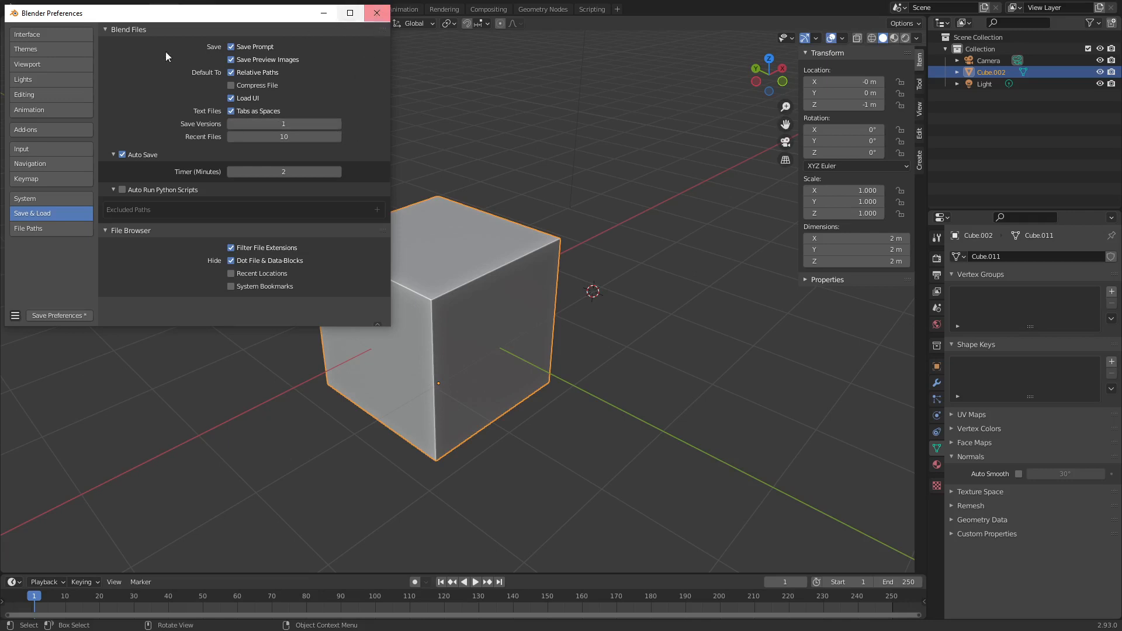
# - Apply the Minimal Dark preset in the theme preferences
pyautogui.click(59, 64)
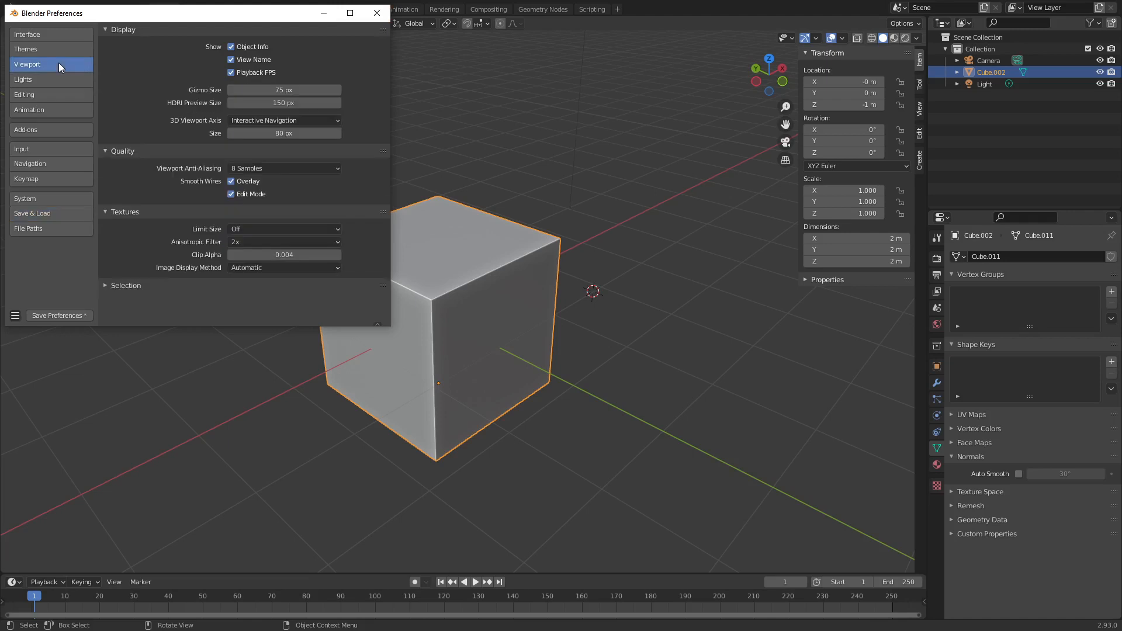
pyautogui.click(50, 48)
pyautogui.click(175, 31)
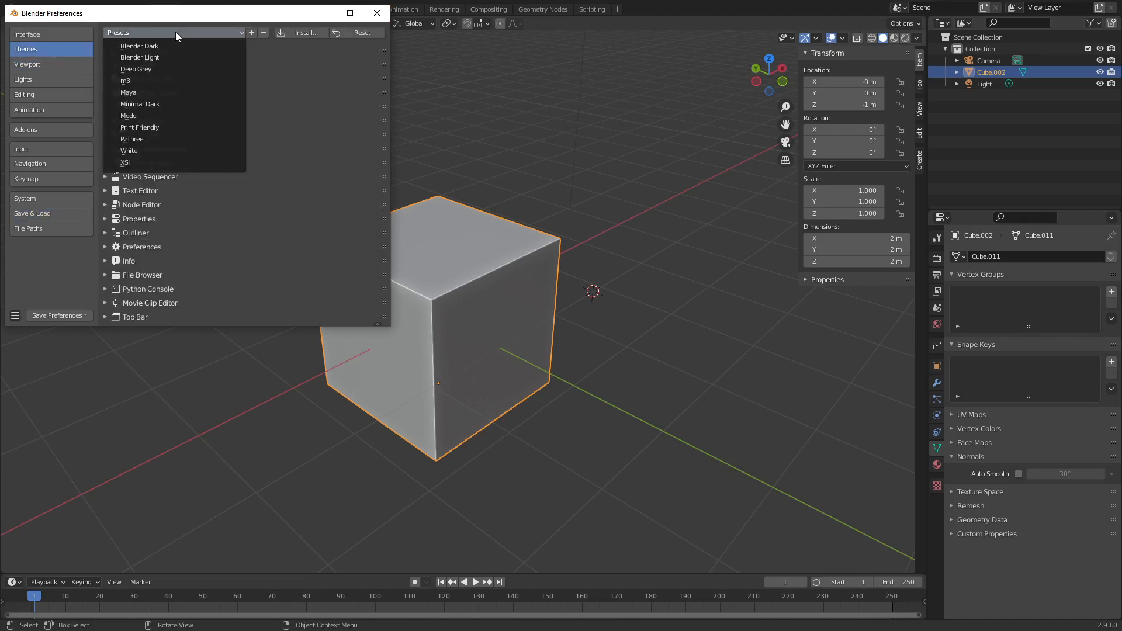
pyautogui.click(163, 103)
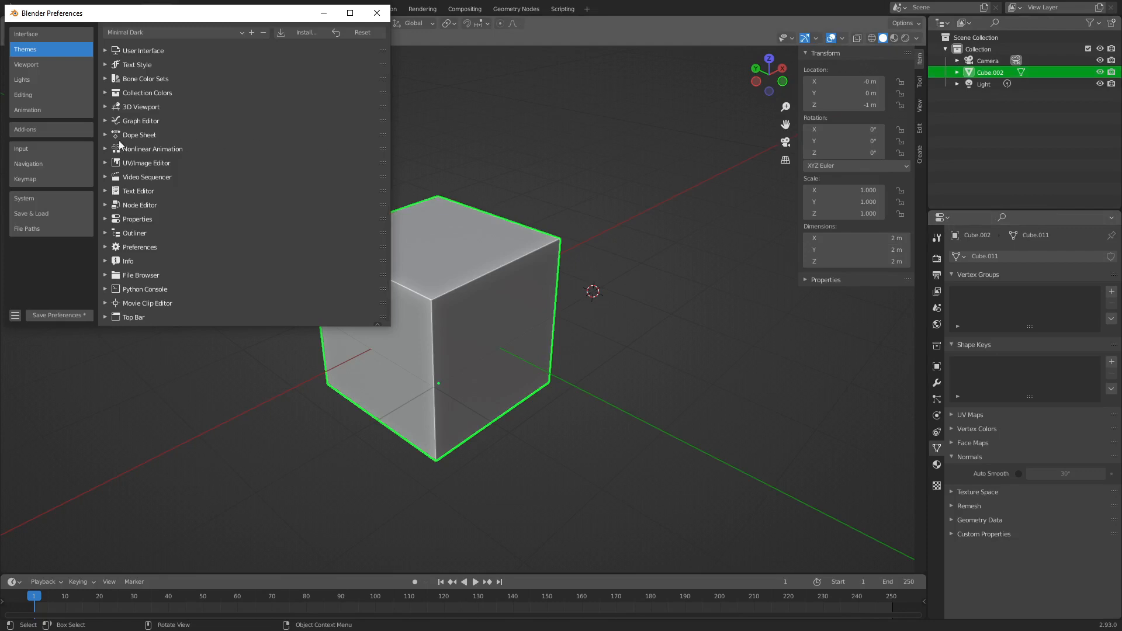
# - Try the PzThree theme preset and switch back to Minimal Dark
pyautogui.click(137, 34)
pyautogui.click(138, 138)
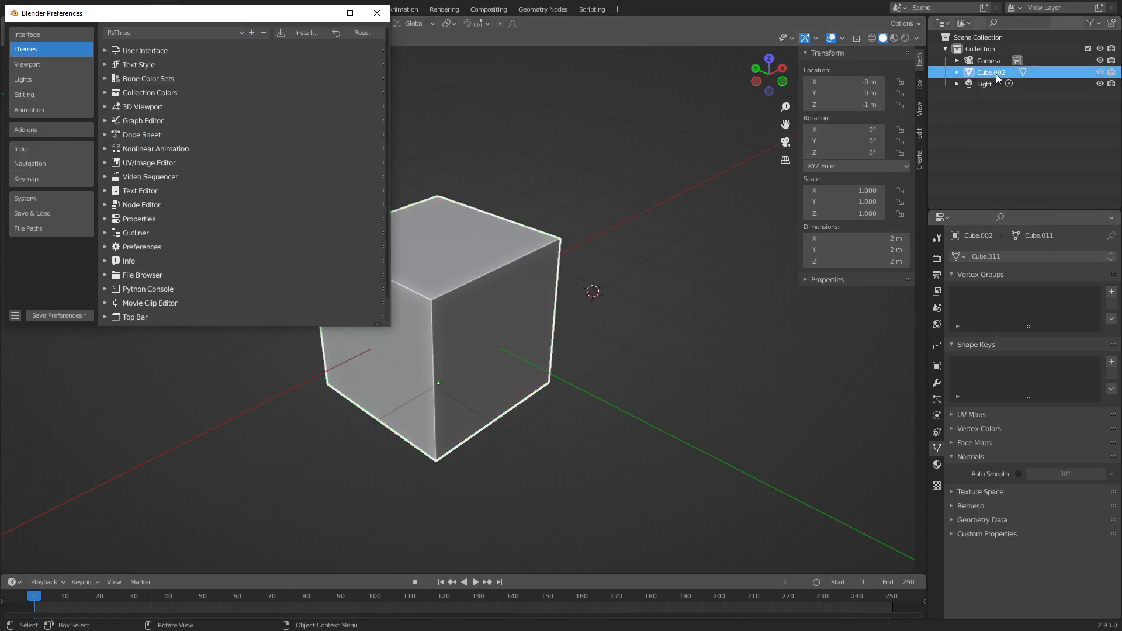
pyautogui.click(177, 32)
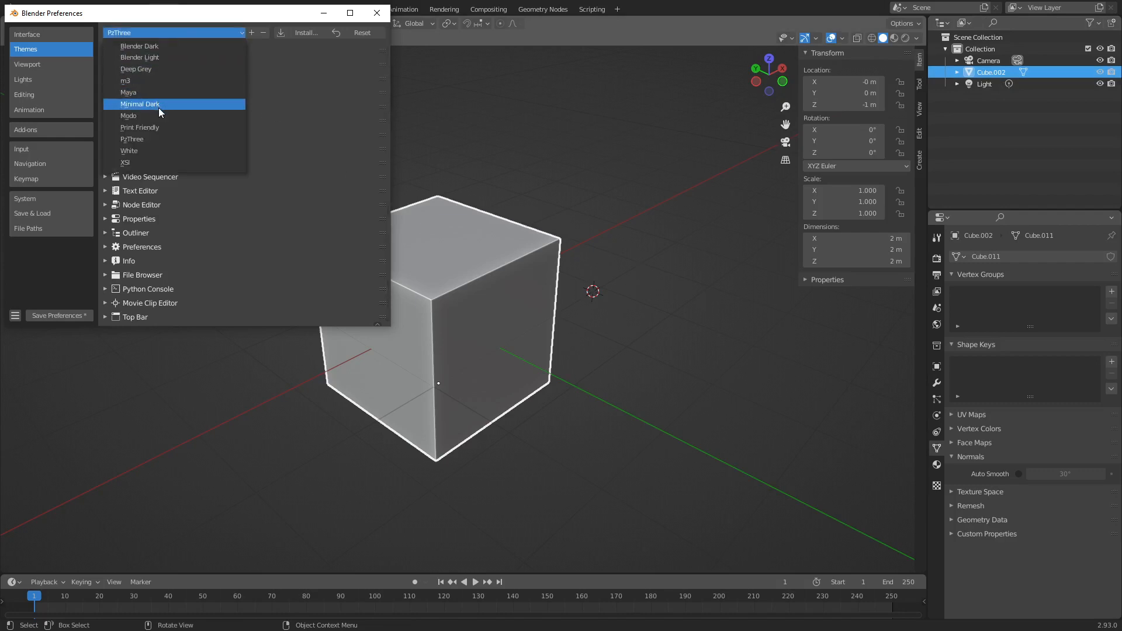
pyautogui.click(159, 108)
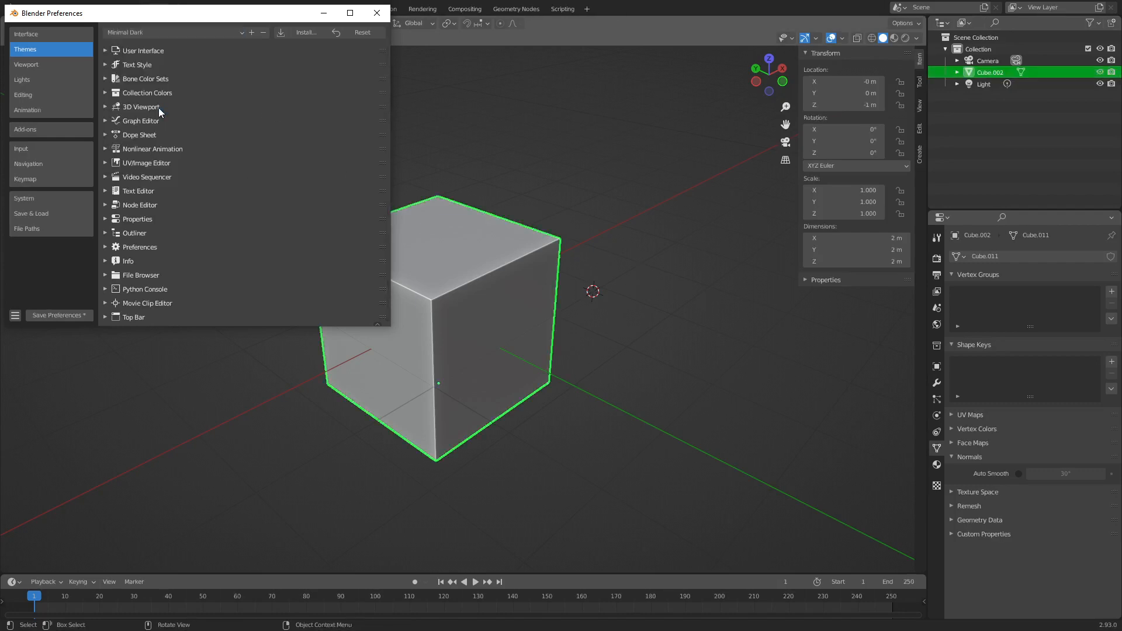
# - Examine the Regular and Tool colour settings of the theme's User Interface section, and collapse both groups
pyautogui.click(106, 52)
pyautogui.click(111, 65)
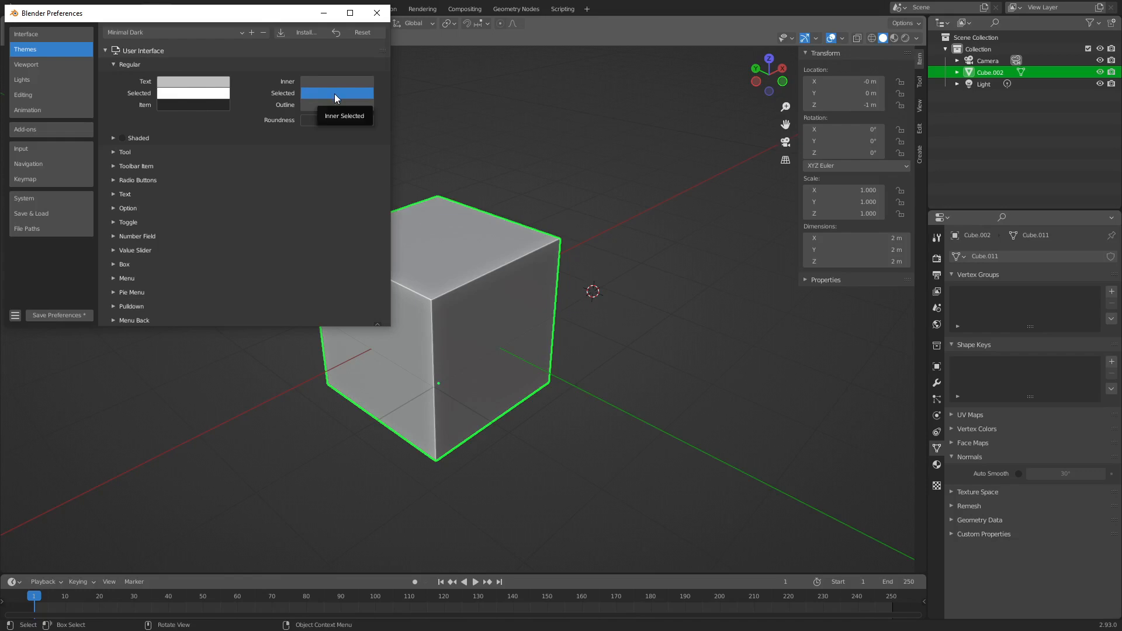
pyautogui.click(125, 153)
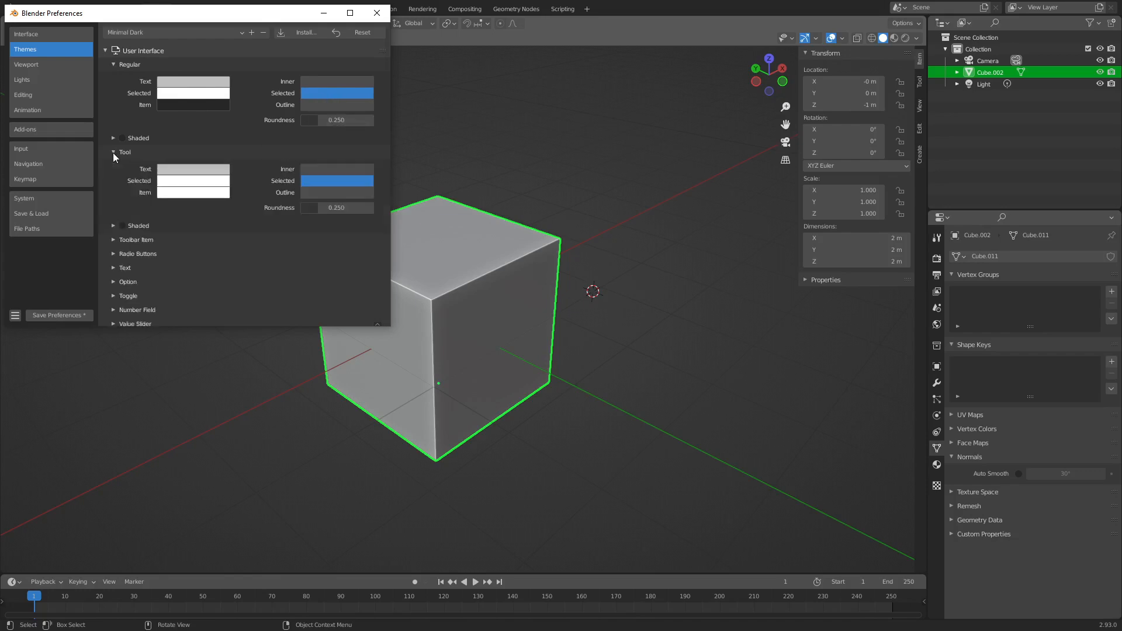
pyautogui.click(113, 154)
pyautogui.click(113, 65)
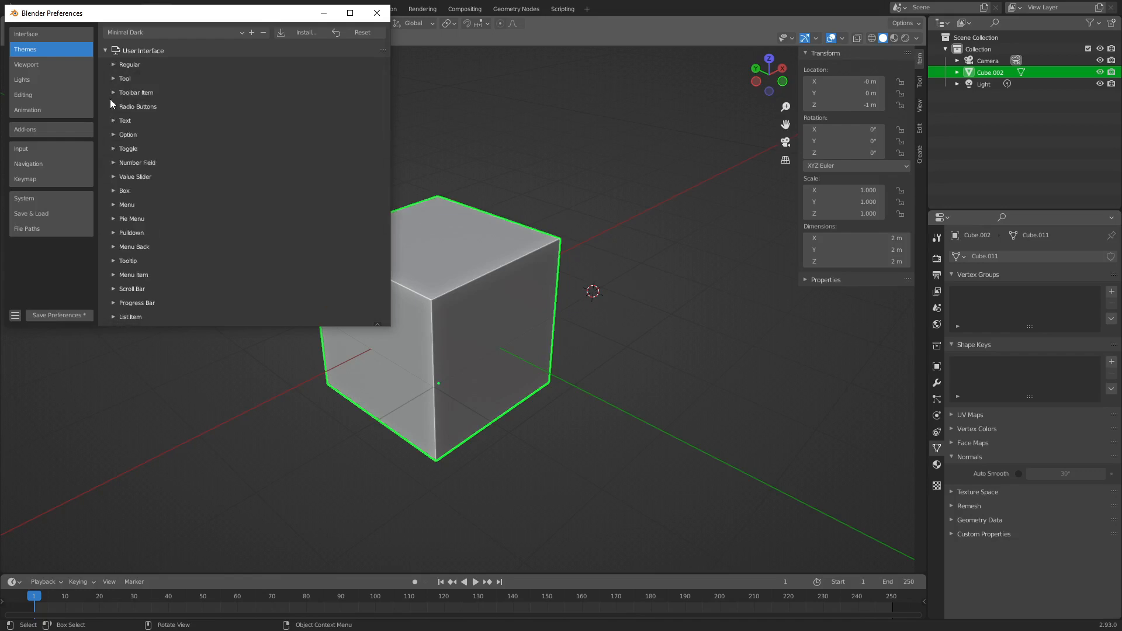
# - Inspect the theme's Pie Menu, Box, Number Field and Toggle colour settings under User Interface
pyautogui.click(111, 217)
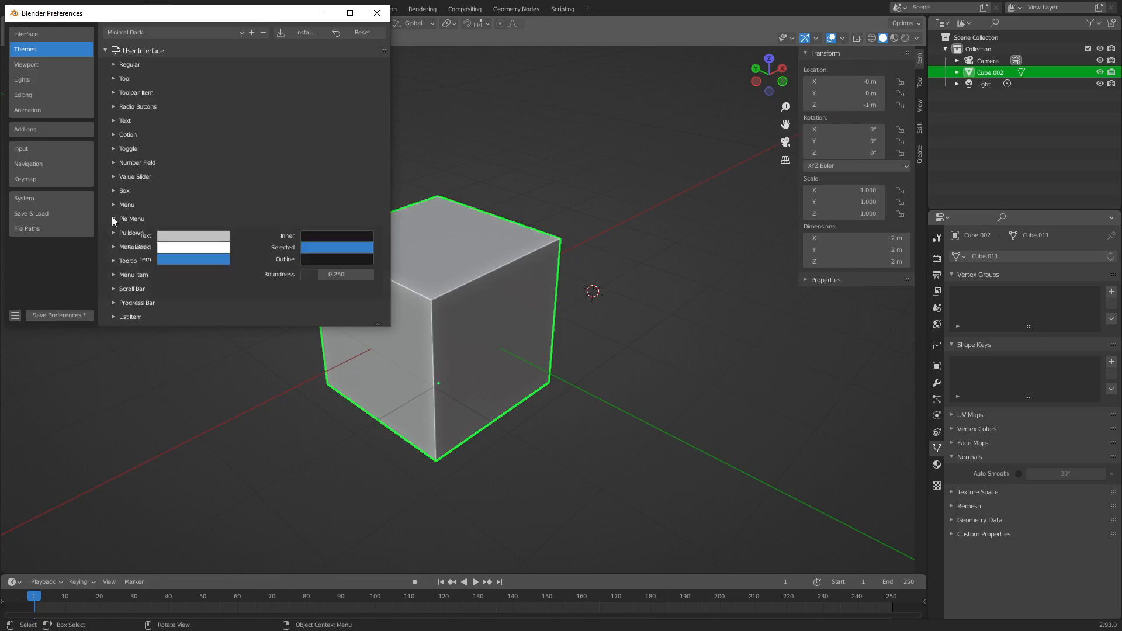
pyautogui.click(112, 216)
pyautogui.click(113, 190)
pyautogui.click(111, 188)
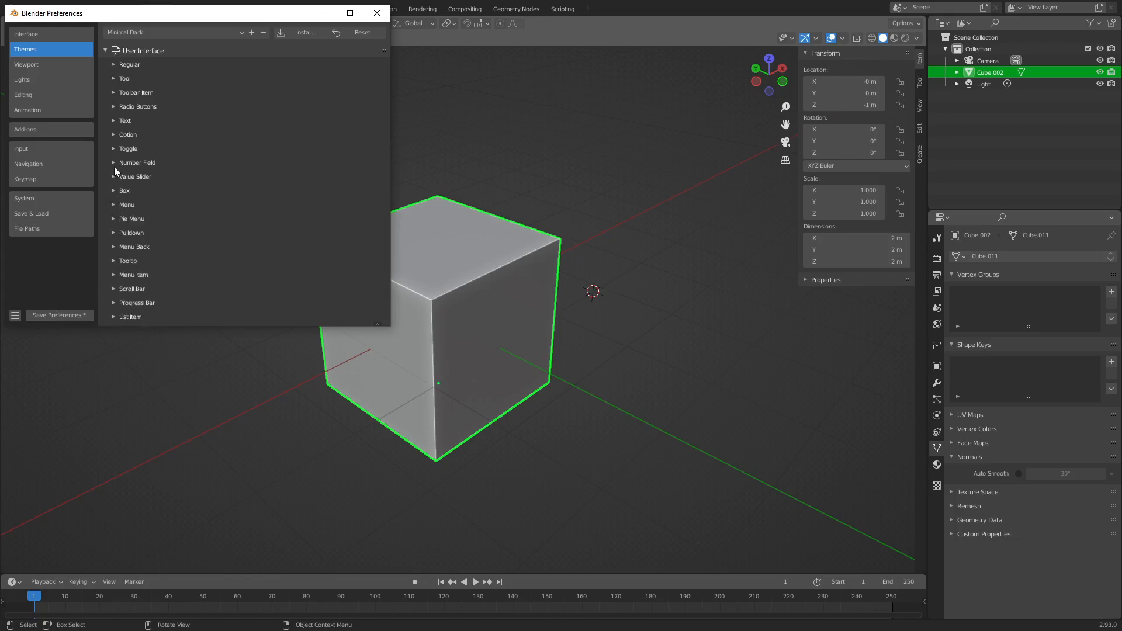
pyautogui.click(113, 162)
pyautogui.click(113, 161)
pyautogui.click(113, 147)
pyautogui.click(113, 148)
# - Copy the blue Inner Selected colour of the theme's Option settings onto the Selected text colour
pyautogui.click(113, 134)
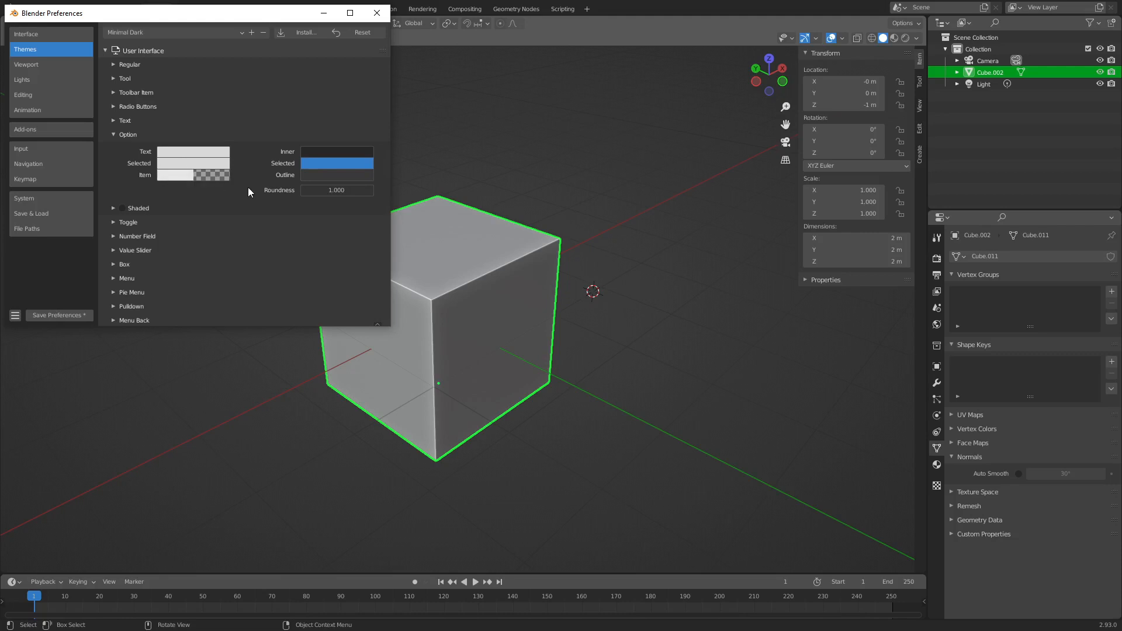
pyautogui.moveTo(321, 162); pyautogui.dragTo(195, 163)
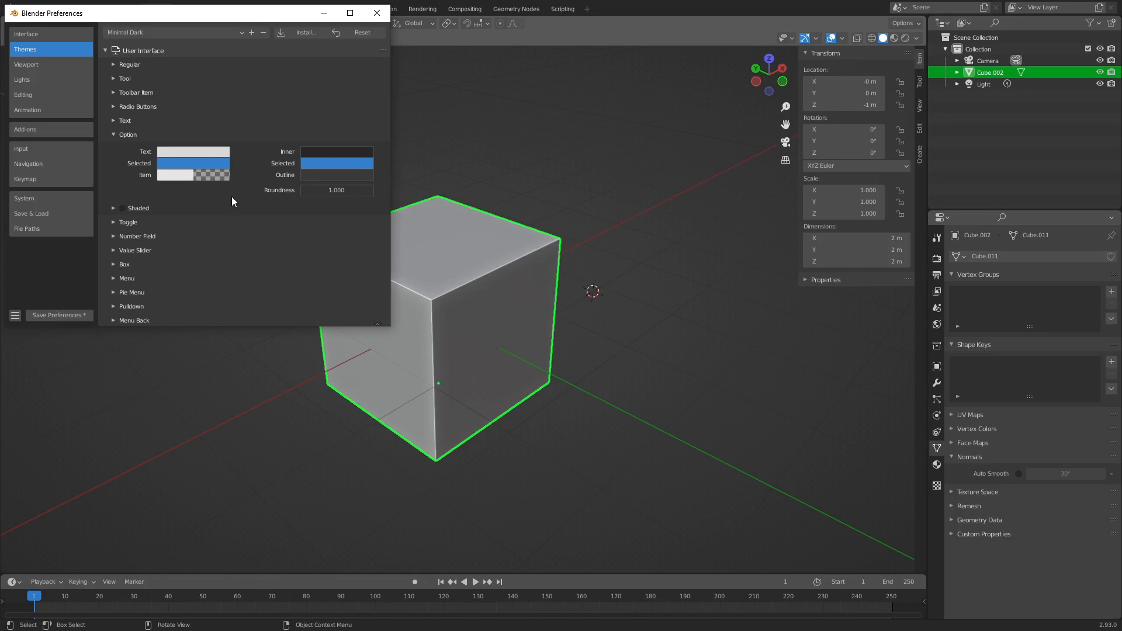
# - Apply the PzThree theme preset and close the preferences window
pyautogui.click(180, 32)
pyautogui.click(176, 139)
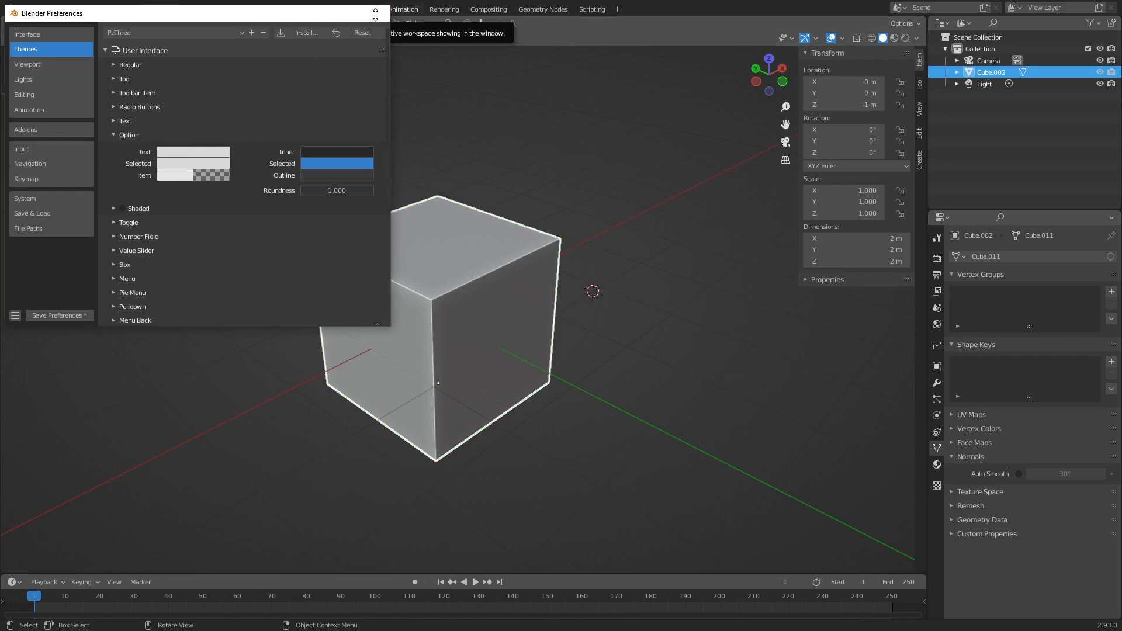
pyautogui.click(375, 14)
# - Start a new file from the General template
pyautogui.click(26, 8)
pyautogui.moveTo(35, 23)
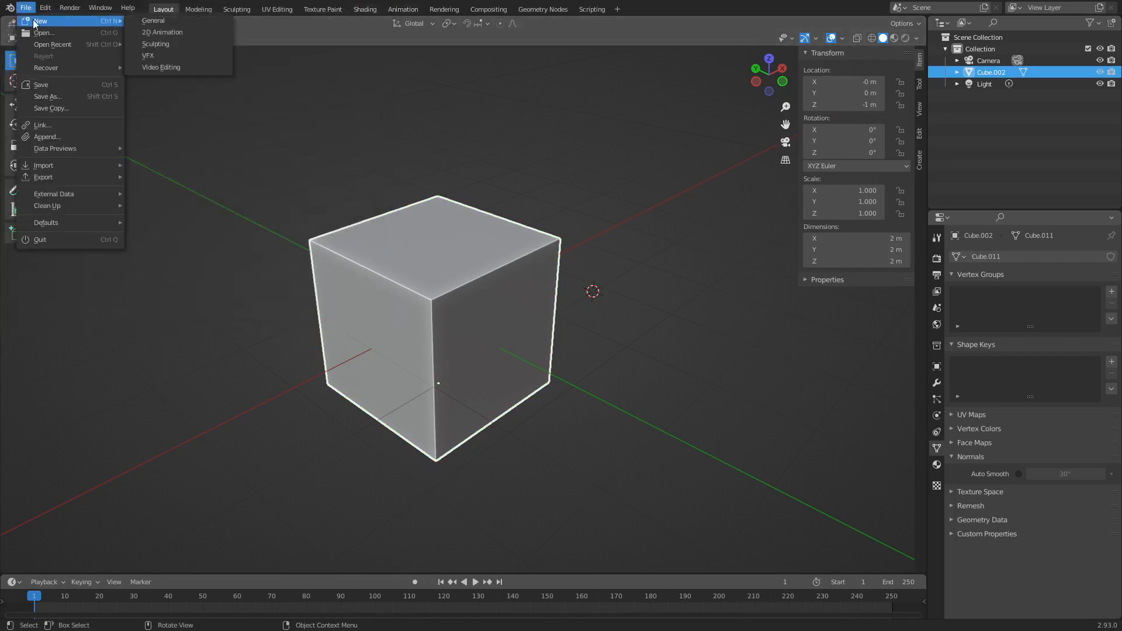
pyautogui.click(180, 25)
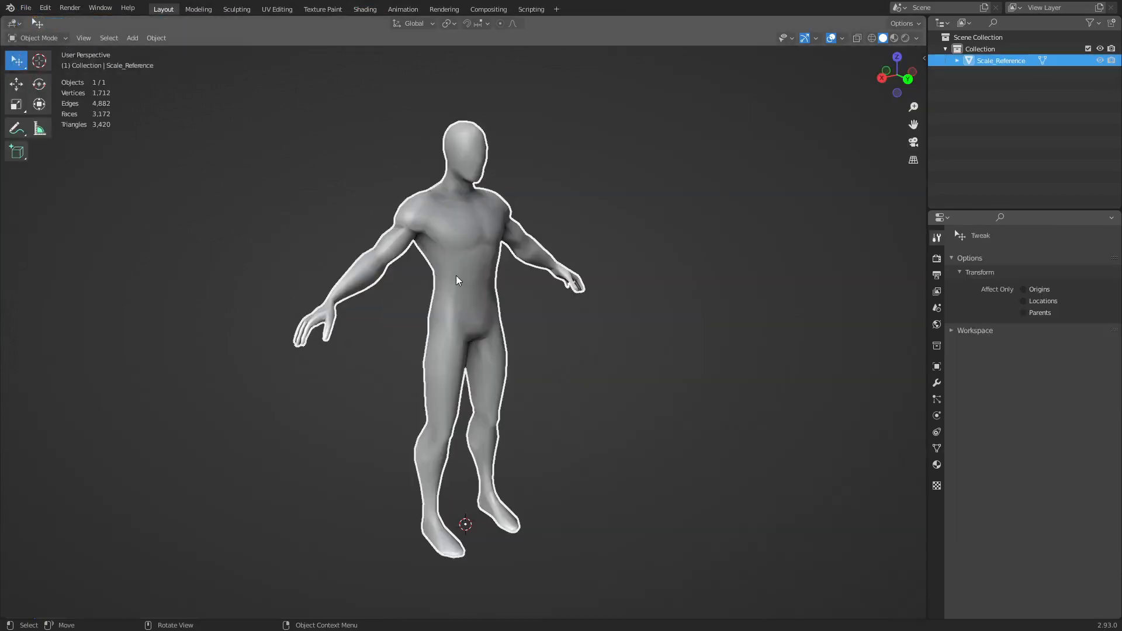
# - Replace the human scale-reference figure with a new cube mesh and delete that cube
pyautogui.press('Delete')
pyautogui.hotkey('shift', 'a')
pyautogui.moveTo(576, 391)
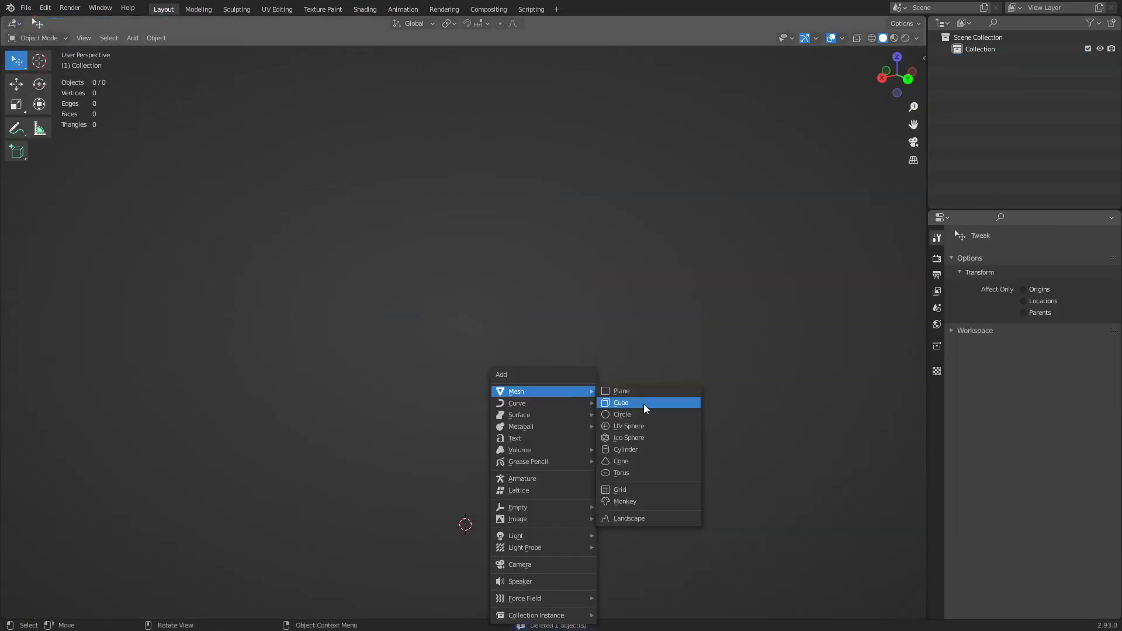
pyautogui.click(644, 403)
pyautogui.scroll(-7, 570, 381)
pyautogui.press('x')
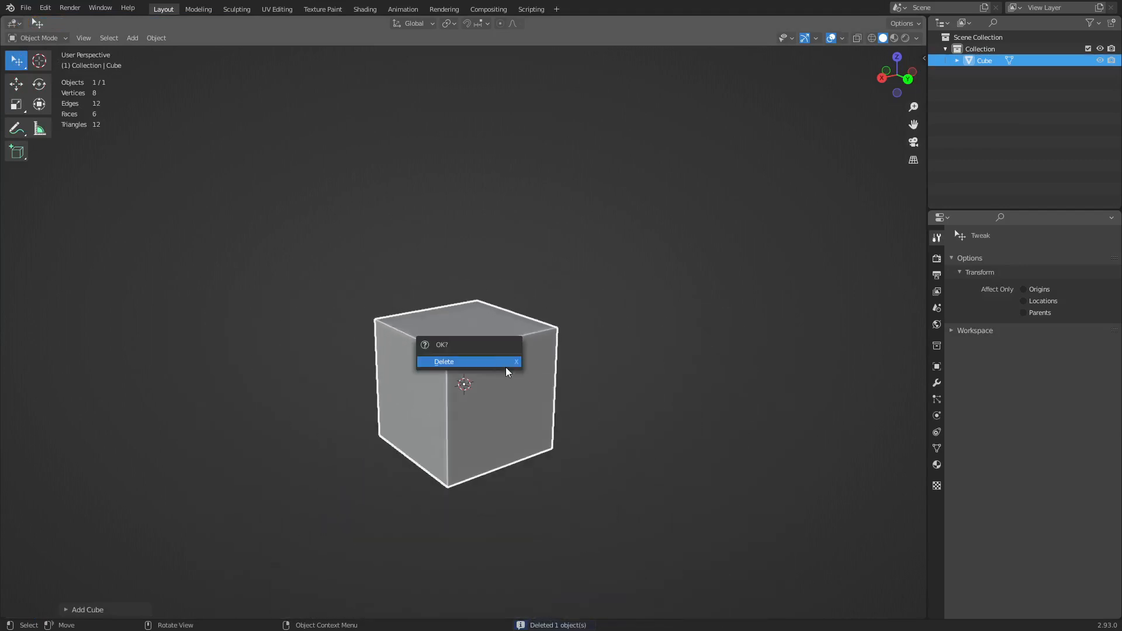
pyautogui.click(493, 362)
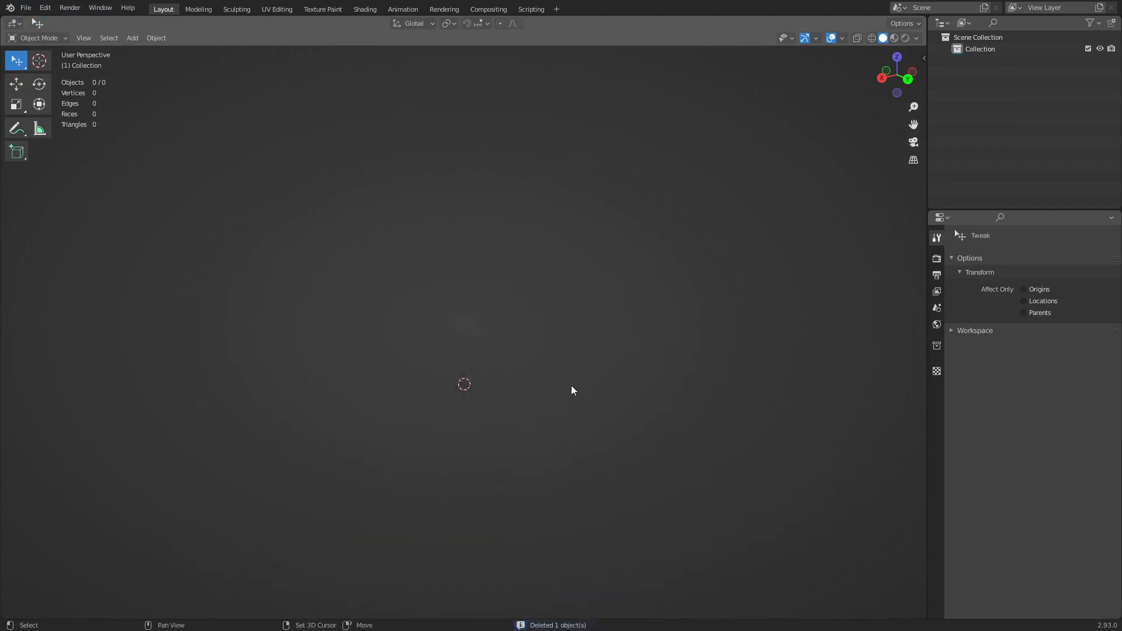
# - Look at the Sculpting workspace and return to the Layout workspace
pyautogui.click(209, 11)
pyautogui.click(223, 12)
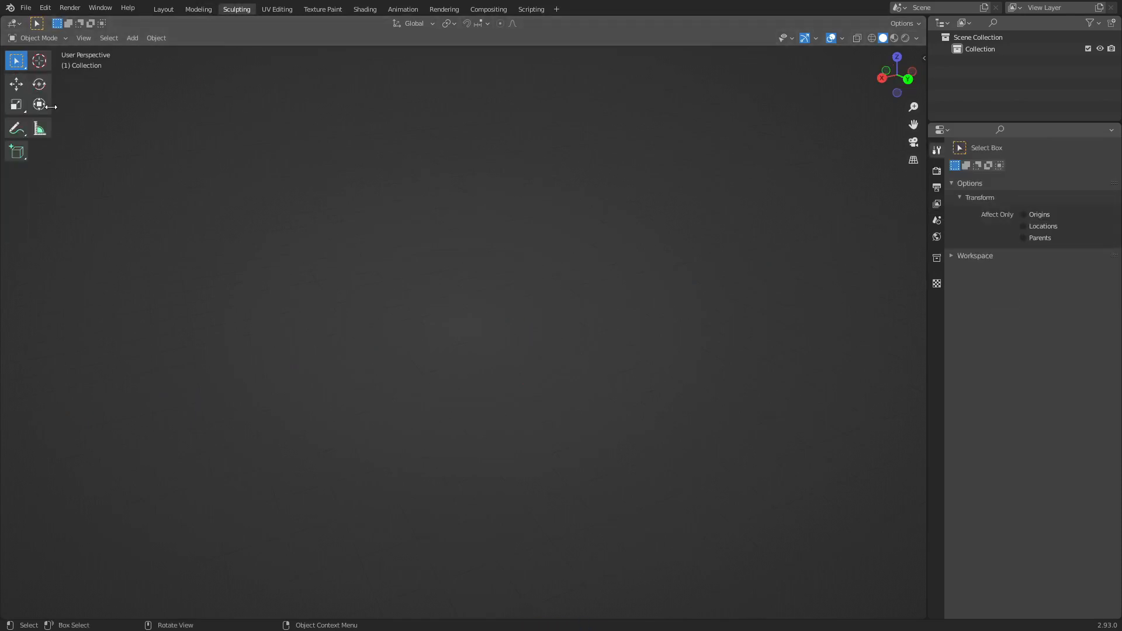
pyautogui.click(173, 9)
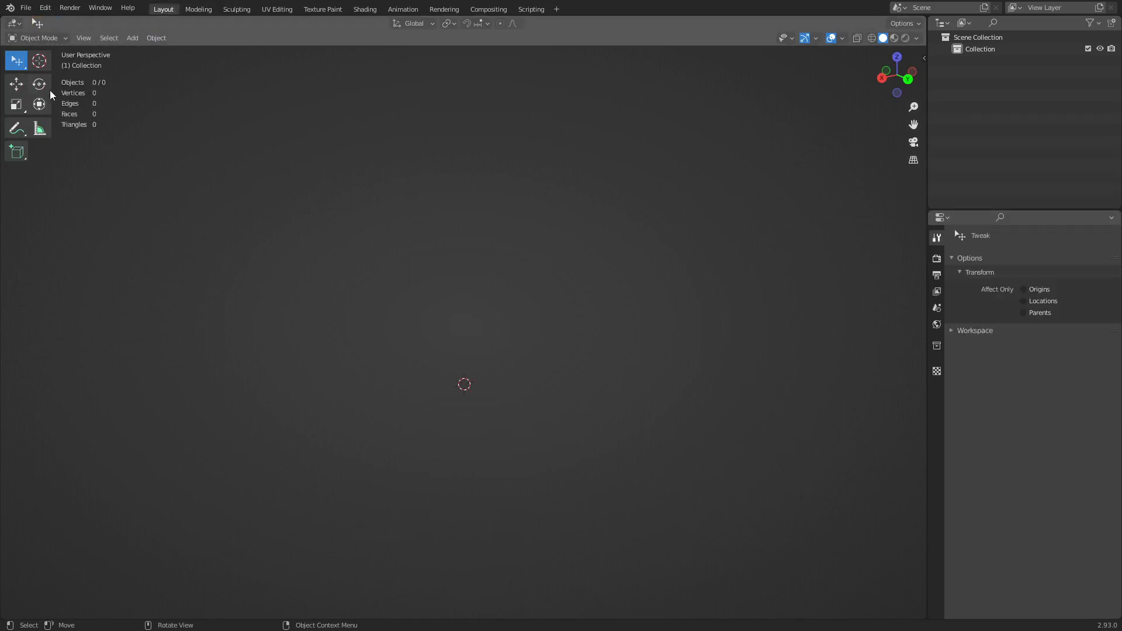
# - Create another new General file, discarding the unsaved changes to the empty scene
pyautogui.click(27, 8)
pyautogui.moveTo(87, 224)
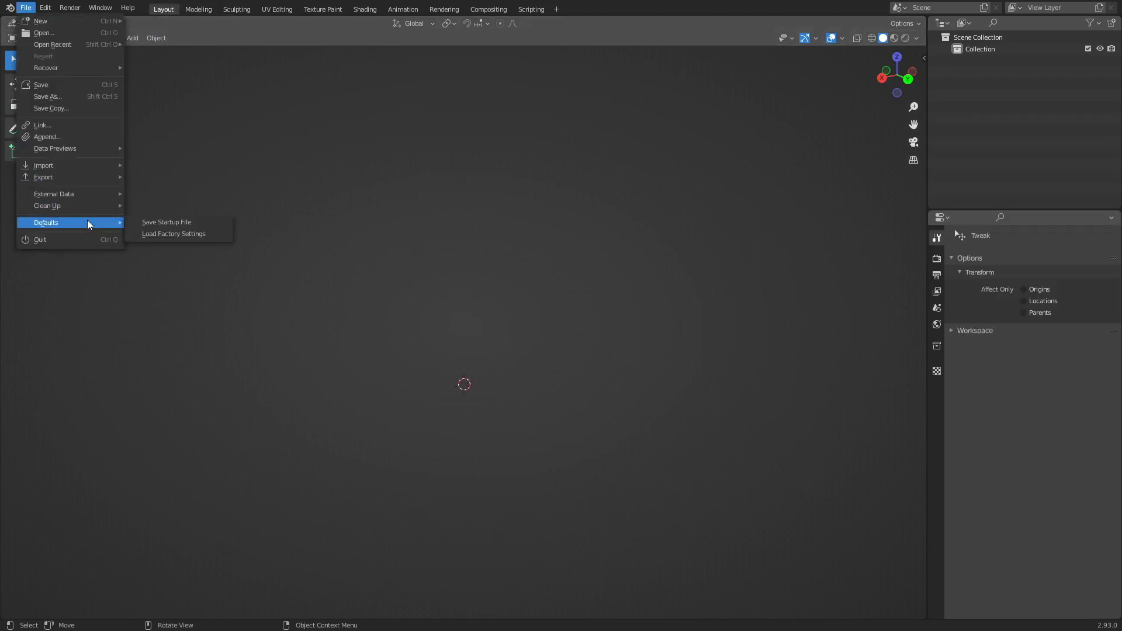
pyautogui.moveTo(69, 24)
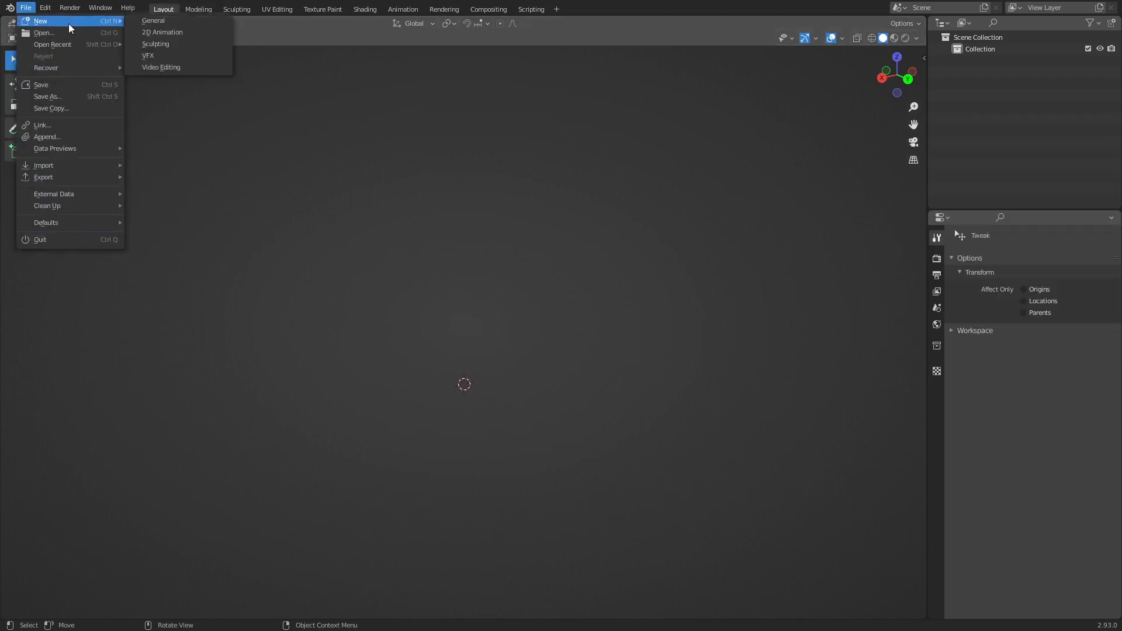
pyautogui.click(157, 22)
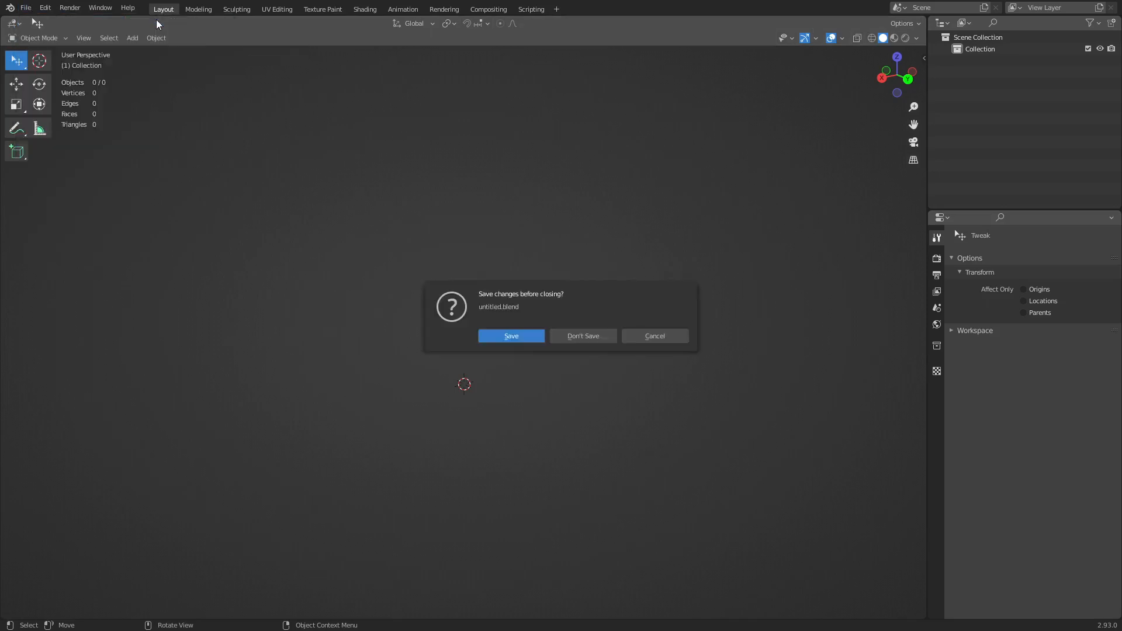
pyautogui.click(595, 334)
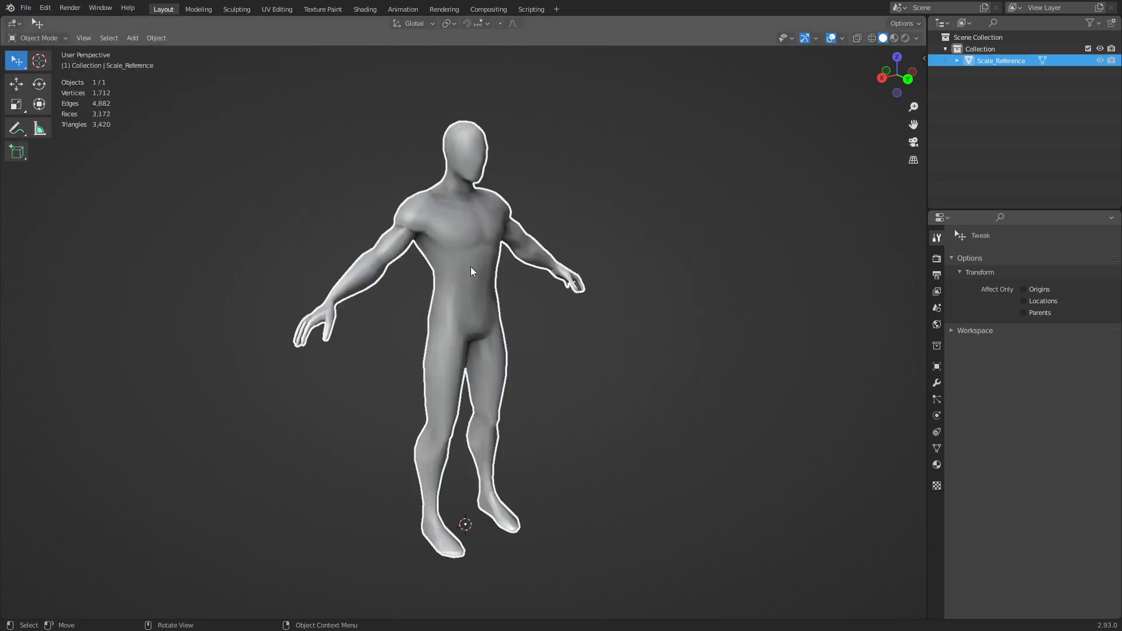
# - Examine the human scale-reference figure and its transform dimensions from several angles
pyautogui.scroll(-3, 527, 306)
pyautogui.moveTo(537, 316); pyautogui.dragTo(453, 303, button='middle')
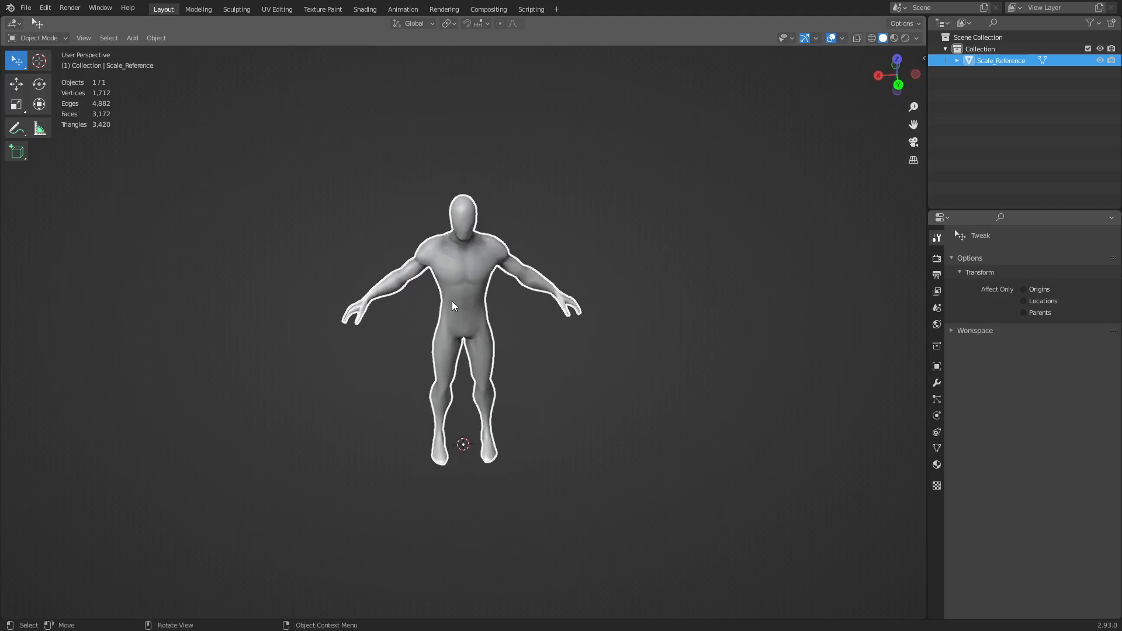
pyautogui.moveTo(568, 408); pyautogui.dragTo(578, 380, button='middle')
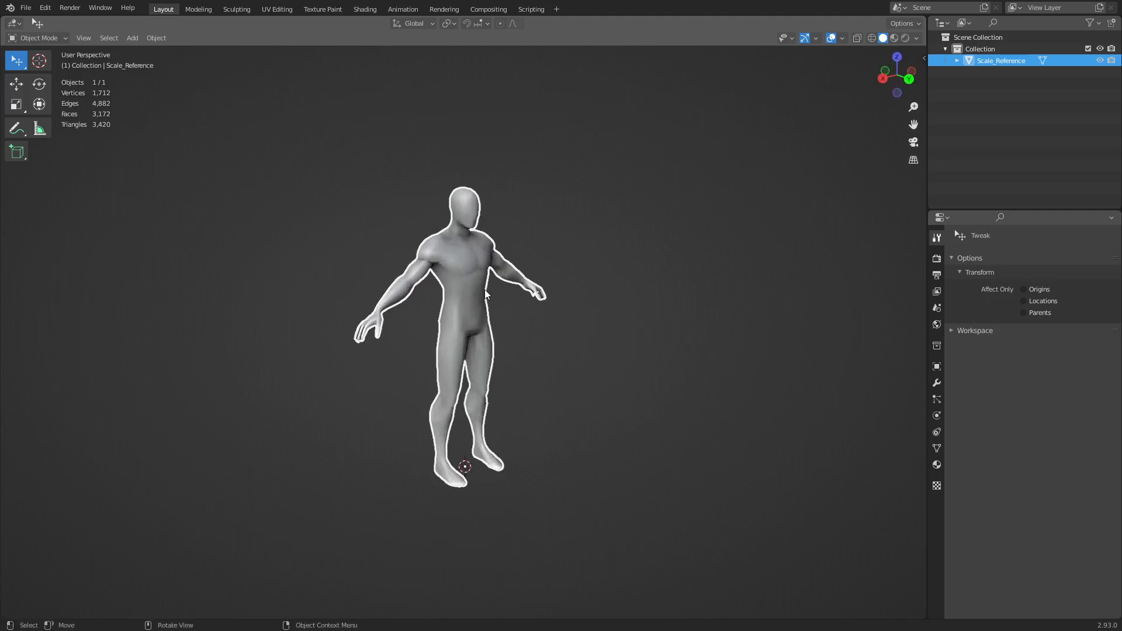
pyautogui.press('n')
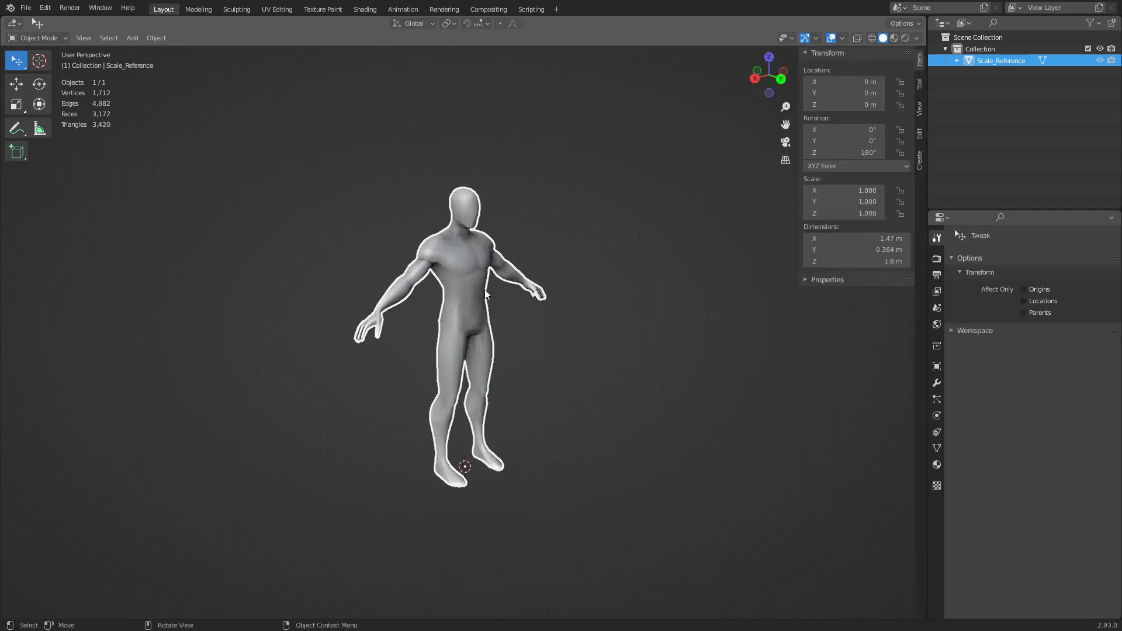
pyautogui.moveTo(504, 314); pyautogui.dragTo(518, 348, button='middle')
pyautogui.press('n')
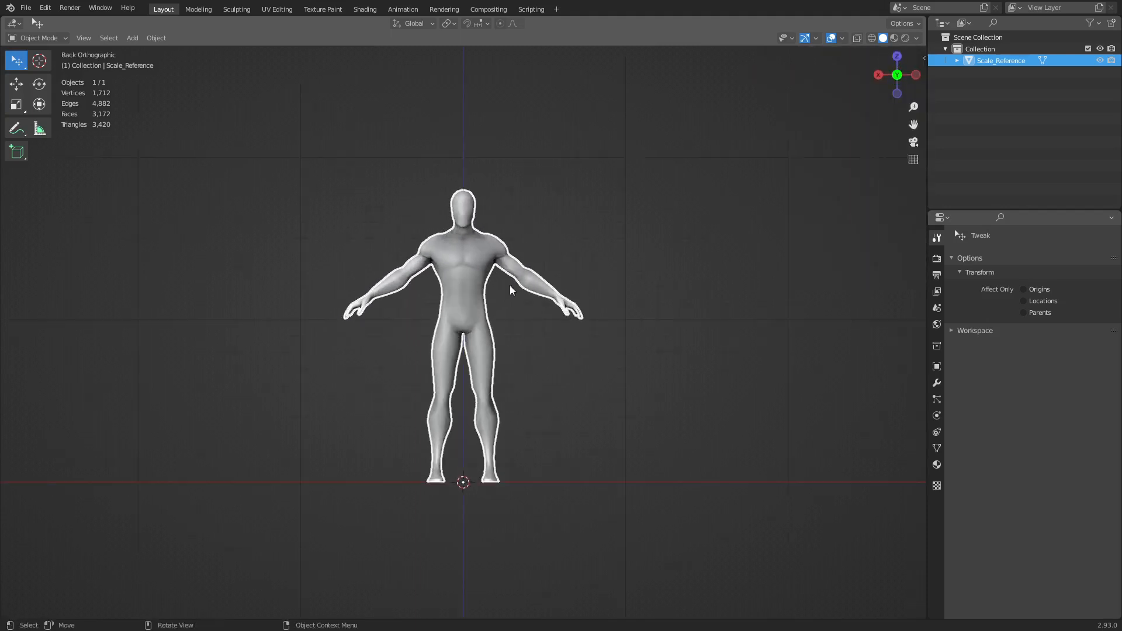
# - Add a cylinder mesh at the scale-reference figure's feet and enter Edit Mode on it
pyautogui.moveTo(384, 269); pyautogui.dragTo(522, 383, button='middle')
pyautogui.hotkey('shift', 'a')
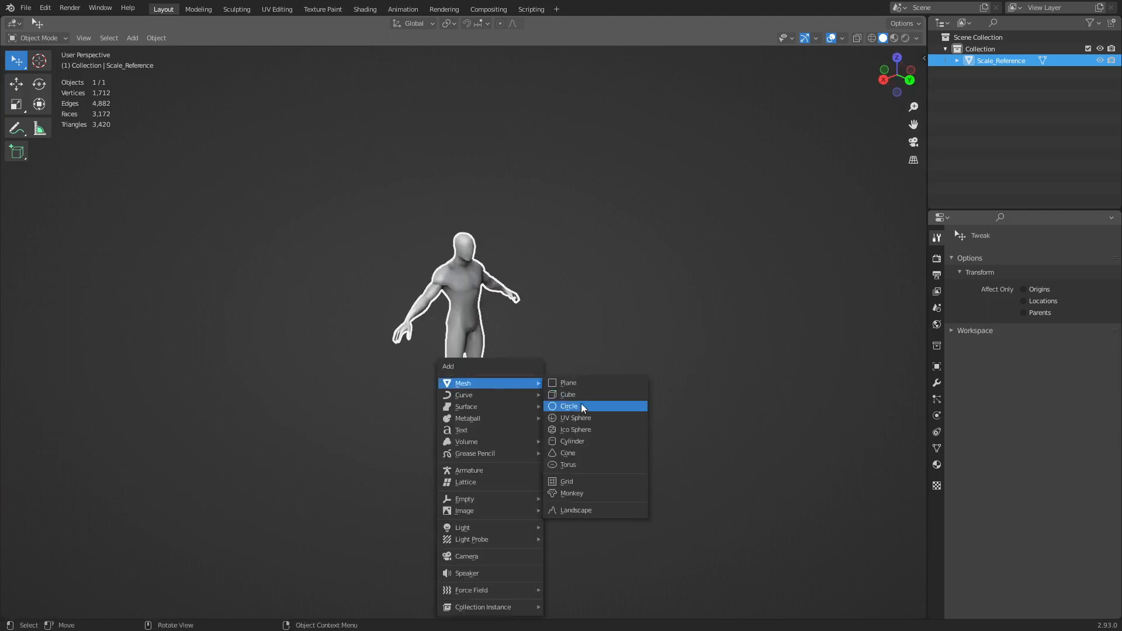
pyautogui.moveTo(482, 383)
pyautogui.click(591, 442)
pyautogui.hotkey('ctrl', 'Tab')
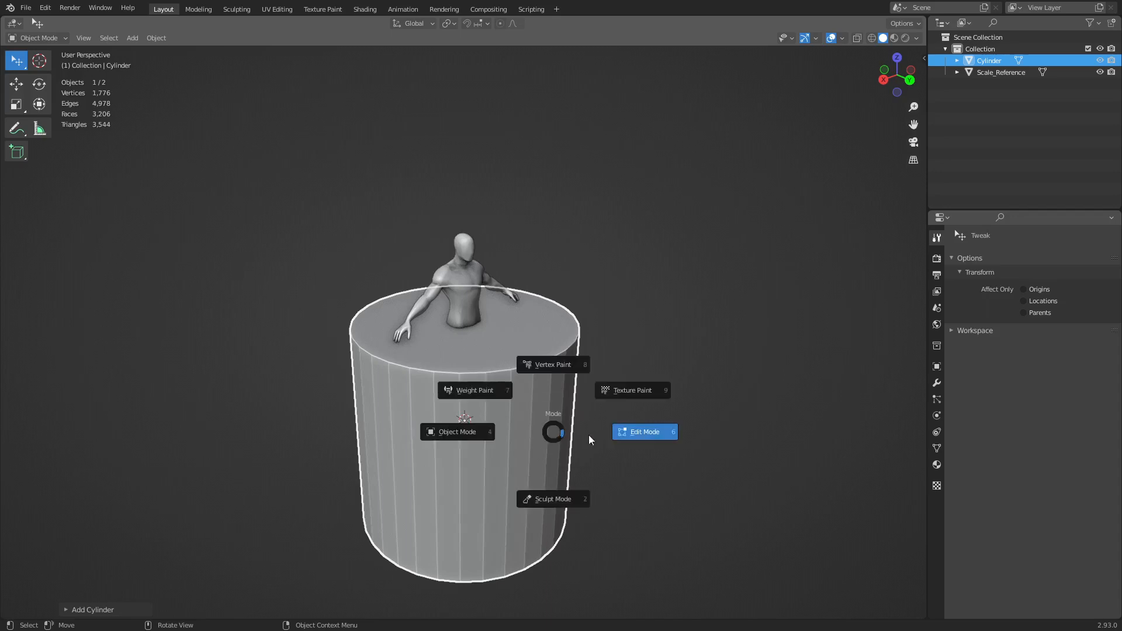
pyautogui.click(589, 435)
# - Move the cylinder's bottom face up along Z to ground level at the figure's feet and check it from the back
pyautogui.moveTo(577, 495); pyautogui.dragTo(524, 439, button='middle')
pyautogui.scroll(-4, 541, 500)
pyautogui.click(467, 433)
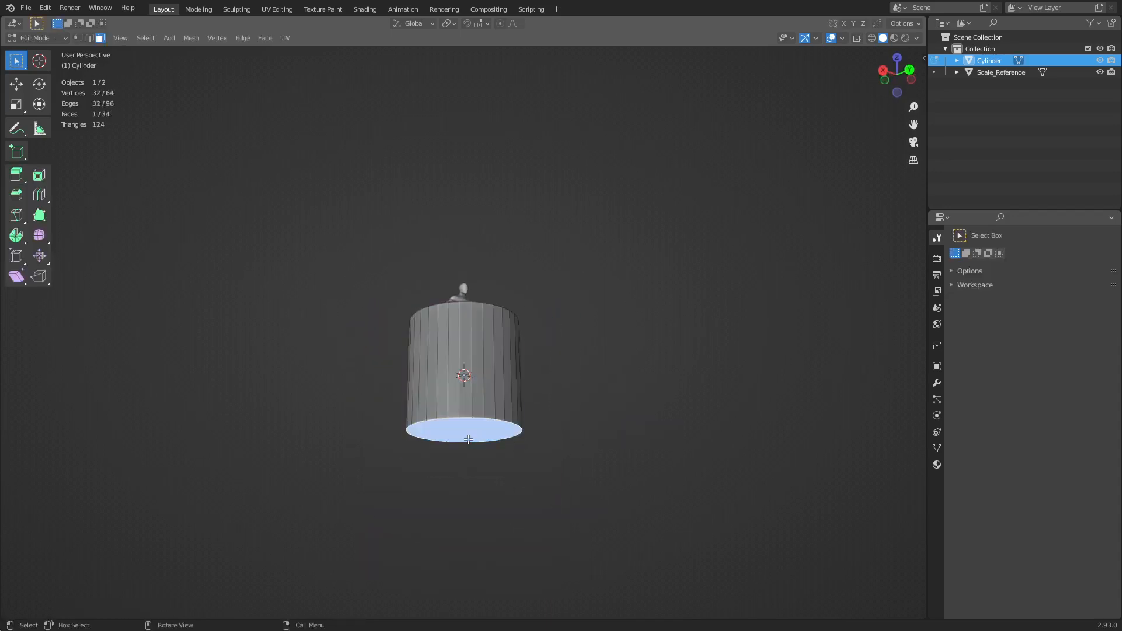
pyautogui.press('g')
pyautogui.press('z')
pyautogui.click(462, 399)
pyautogui.moveTo(466, 242); pyautogui.dragTo(475, 298, button='middle')
pyautogui.click(475, 23)
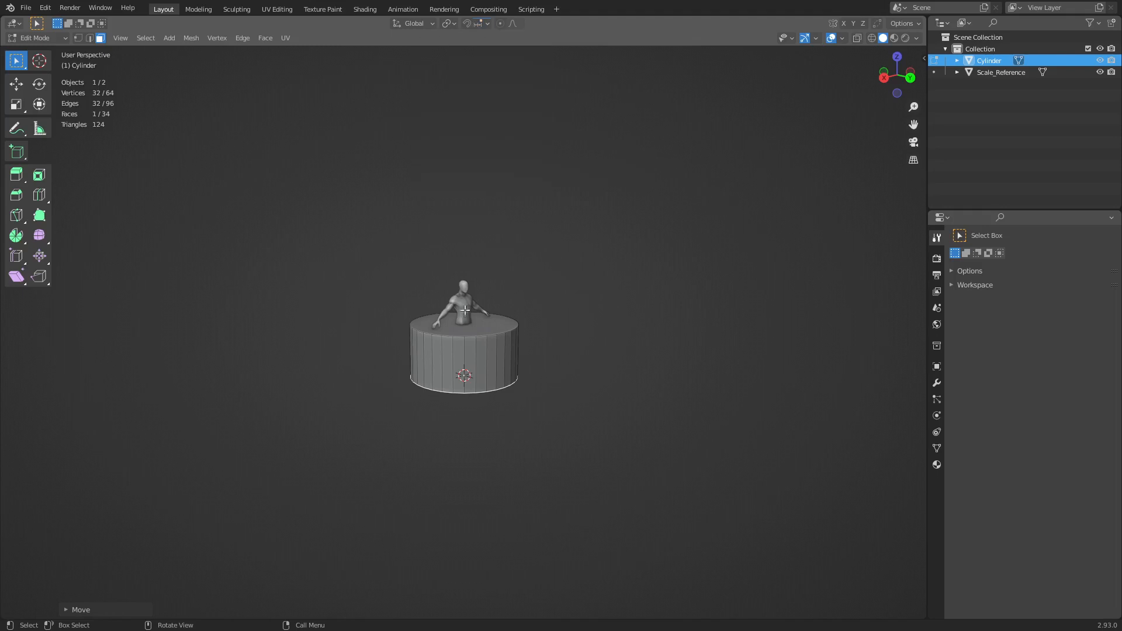
pyautogui.press('ctrl+KP_1')
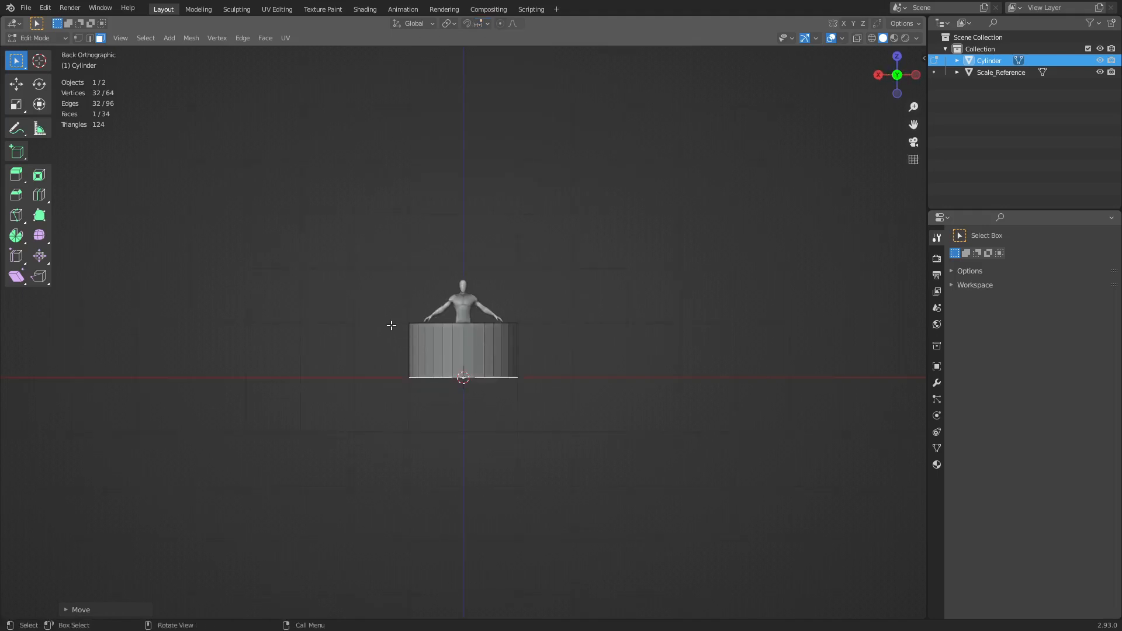
pyautogui.moveTo(464, 332); pyautogui.dragTo(496, 380, button='middle')
# - Try moving the whole cylinder mesh in the horizontal plane, along the Y axis and along the X axis
pyautogui.press('a')
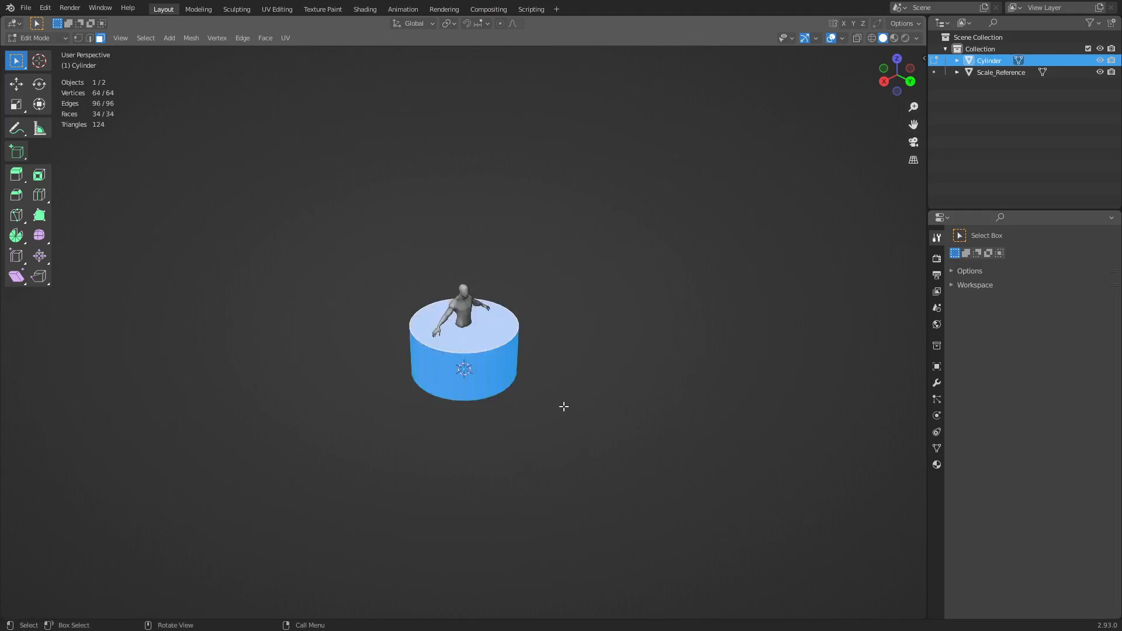
pyautogui.press('g')
pyautogui.hotkey('shift', 'z')
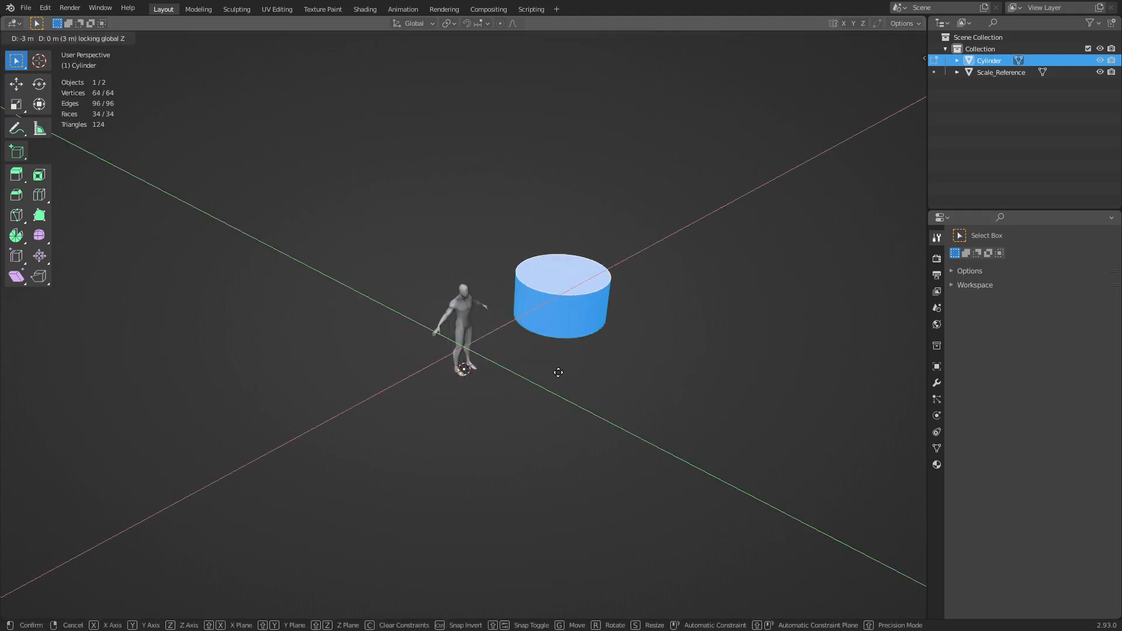
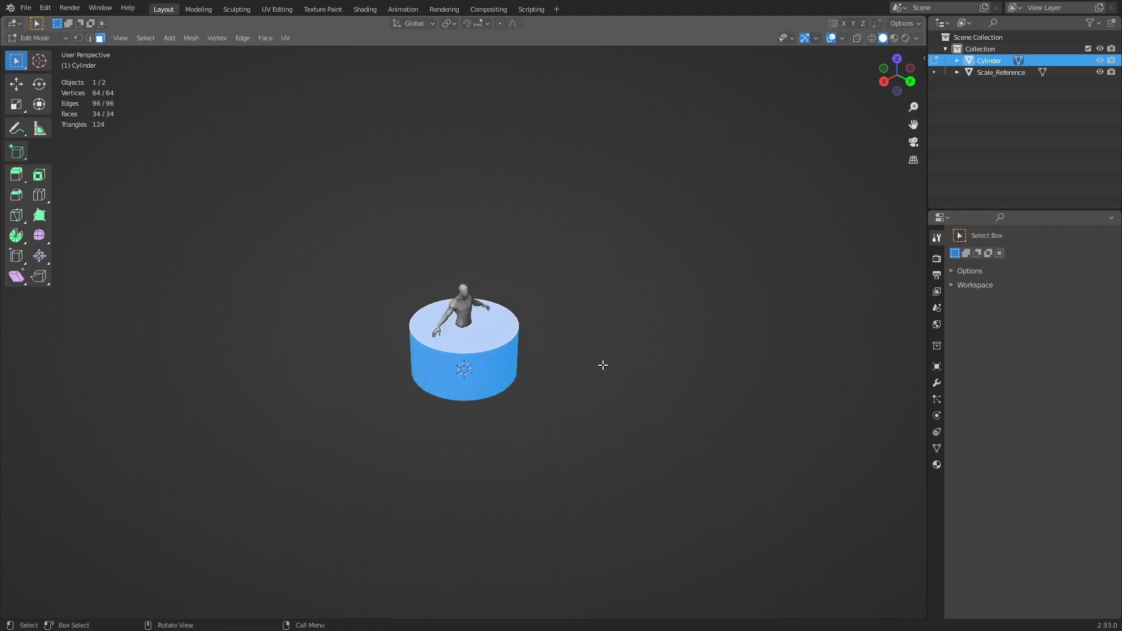
pyautogui.scroll(2, 585, 371)
pyautogui.press('g')
pyautogui.press('y')
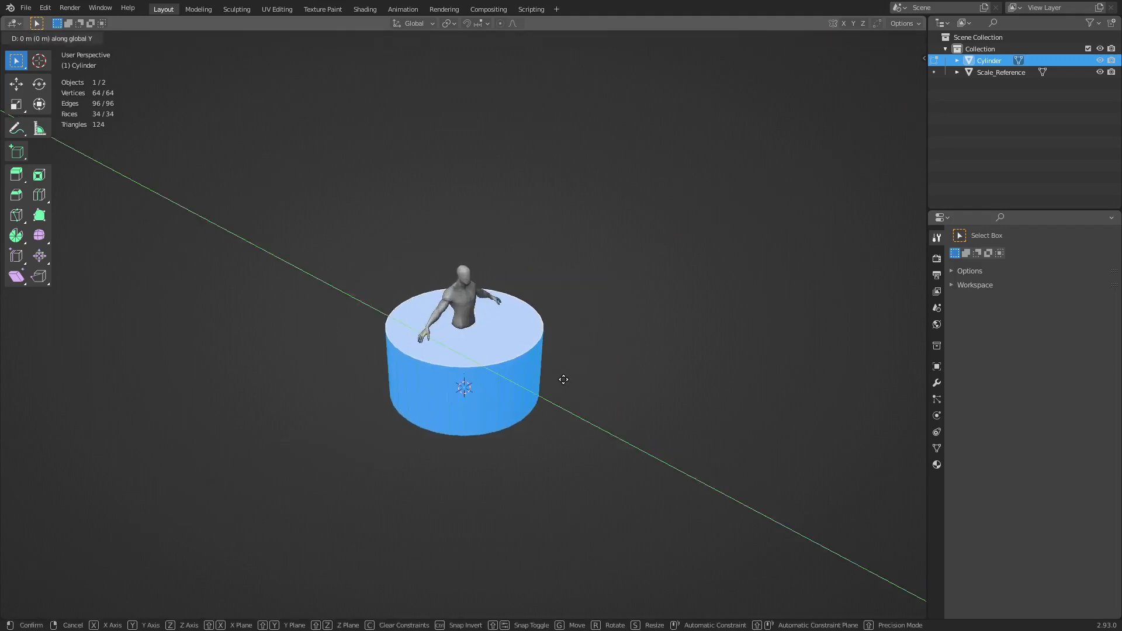
pyautogui.press('x')
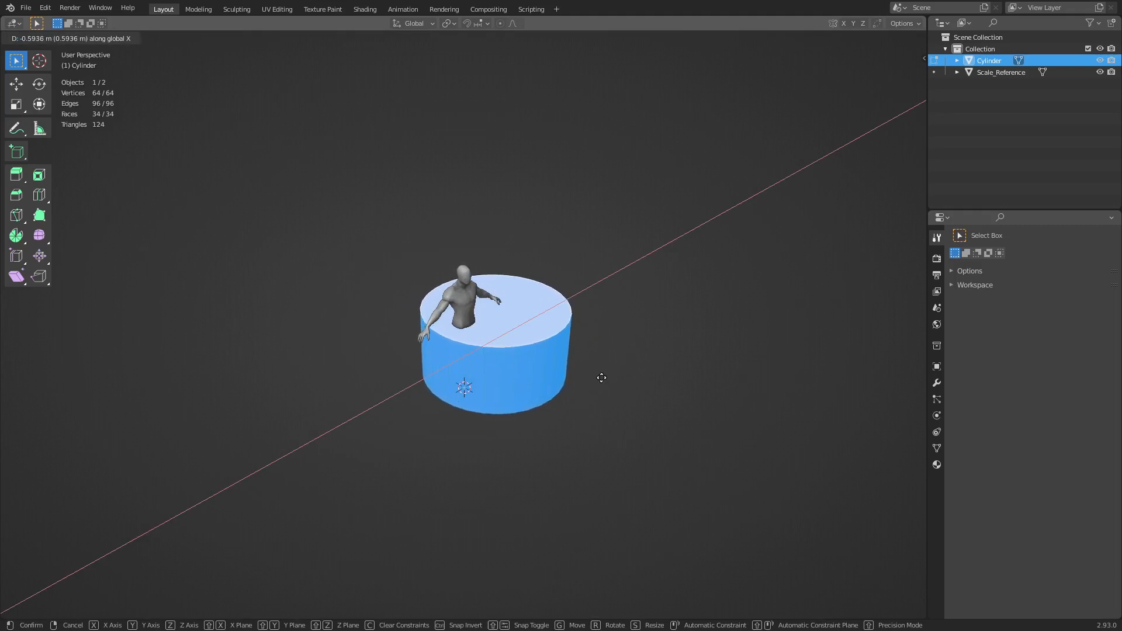
pyautogui.rightClick(598, 378)
# - Add a plane inside the cylinder mesh, scale it up into a large floor, and deselect everything
pyautogui.moveTo(599, 378); pyautogui.dragTo(560, 405, button='middle')
pyautogui.hotkey('shift', 'a')
pyautogui.click(548, 404)
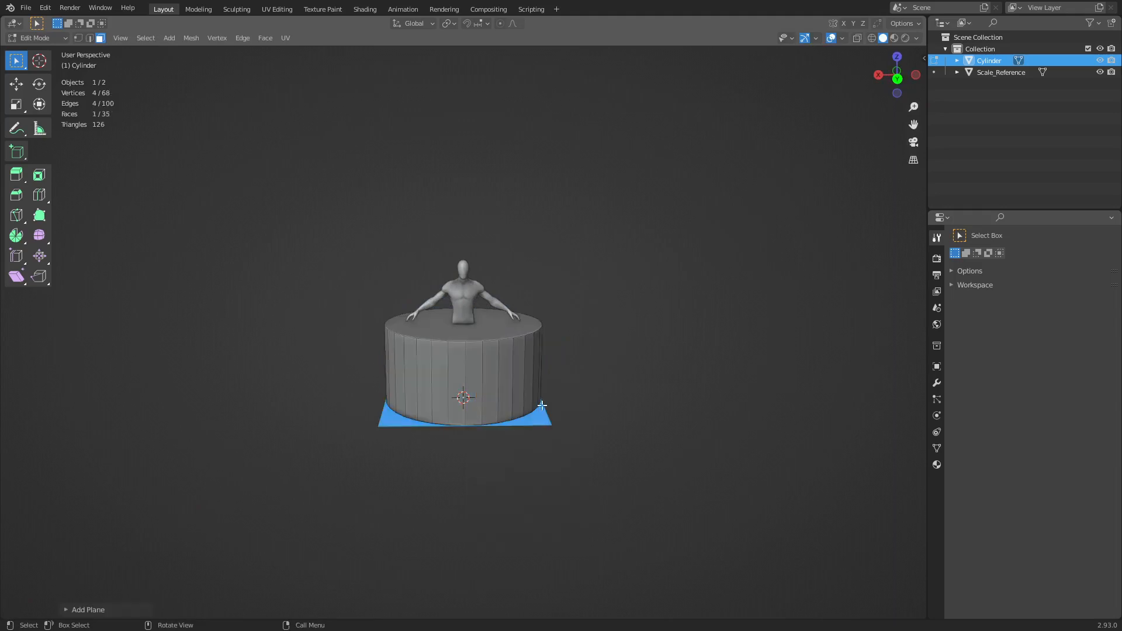
pyautogui.press('s')
pyautogui.click(806, 579)
pyautogui.hotkey('alt', 'a')
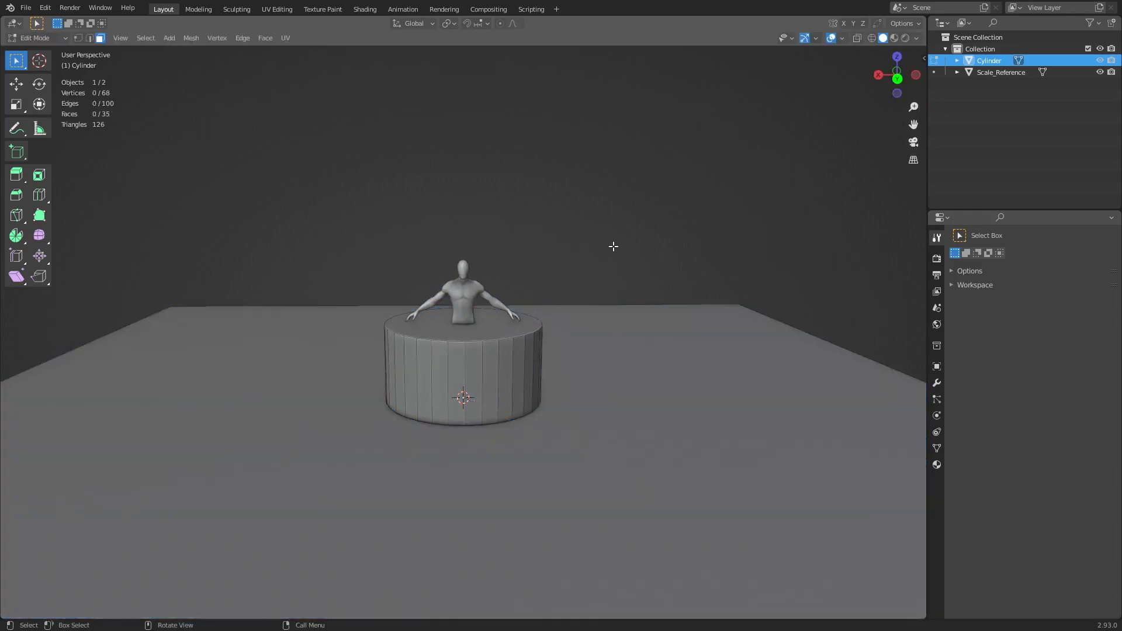
# - Explore the scene with walk navigation, moving forward, raising and lowering the viewpoint, and teleporting
pyautogui.moveTo(521, 398); pyautogui.dragTo(560, 401, button='middle')
pyautogui.hotkey('shift', '`')
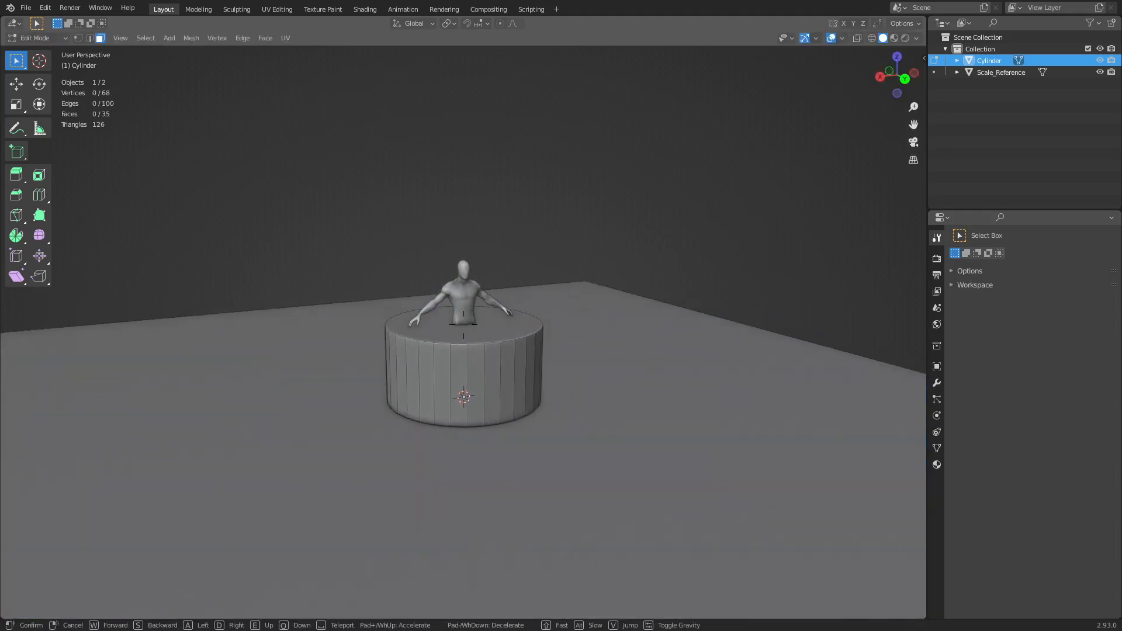
pyautogui.press('w')
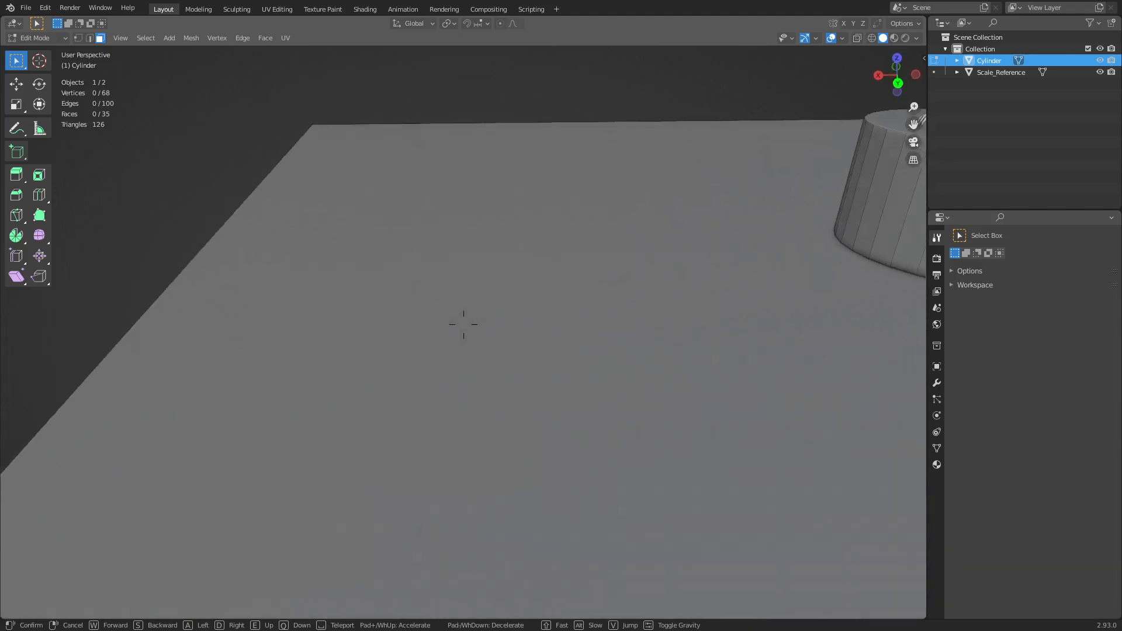
pyautogui.press('w')
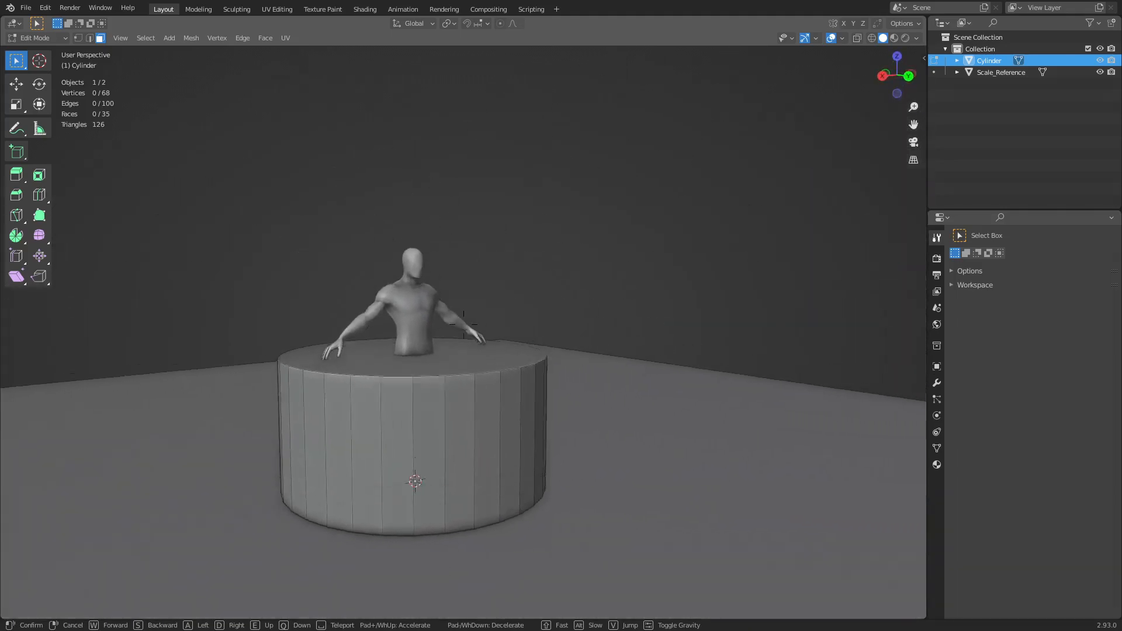
pyautogui.press('q')
pyautogui.press('e')
pyautogui.press('q')
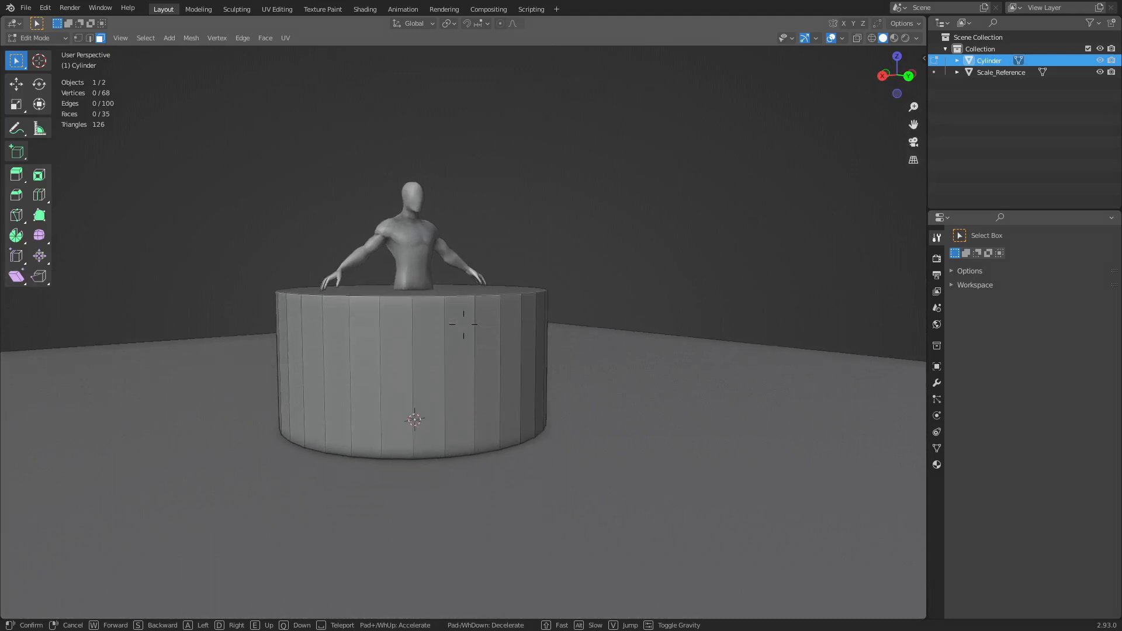
pyautogui.press('e')
pyautogui.press('e')
pyautogui.press('q')
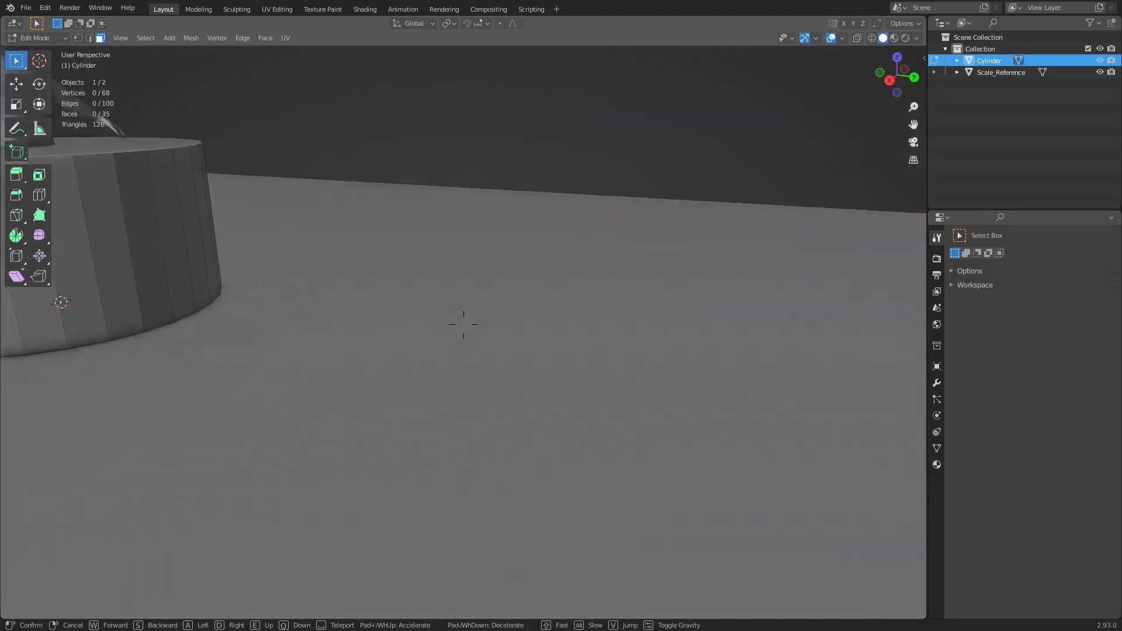
pyautogui.press('space')
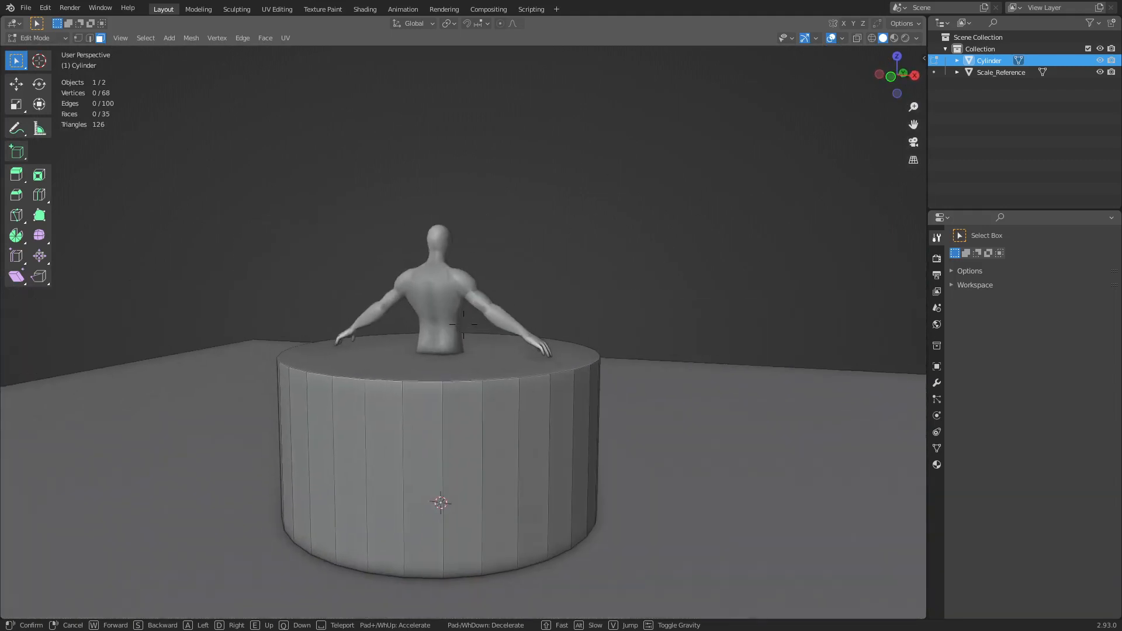
# - Walk backward, forward and sideways around the cylinder and figure, and keep the final viewpoint
pyautogui.press('s')
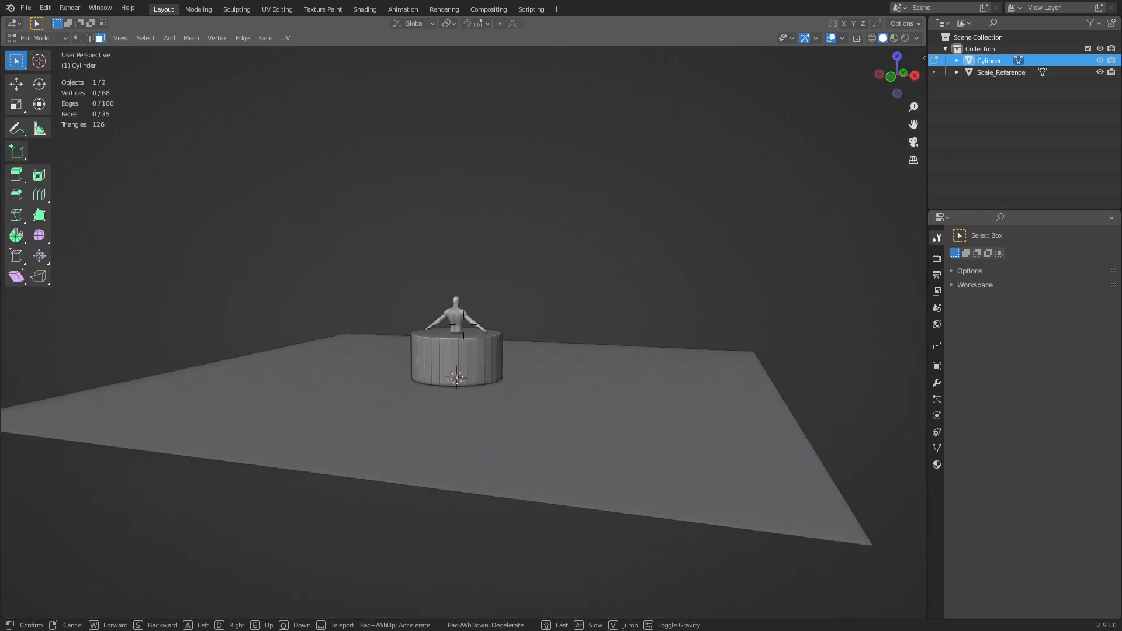
pyautogui.press('w')
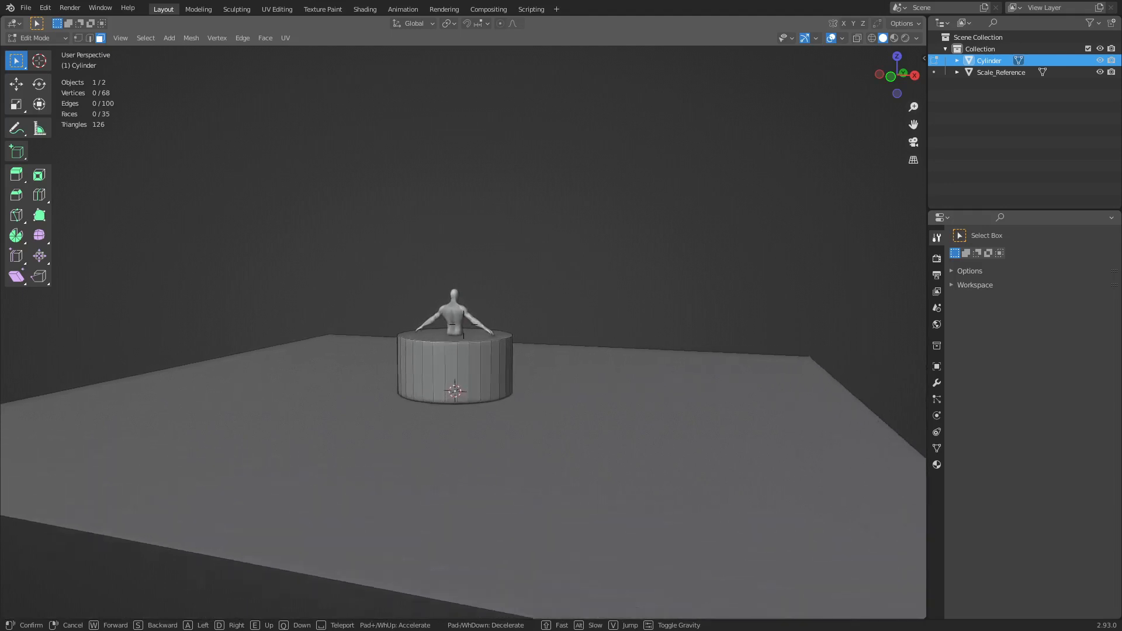
pyautogui.press('w')
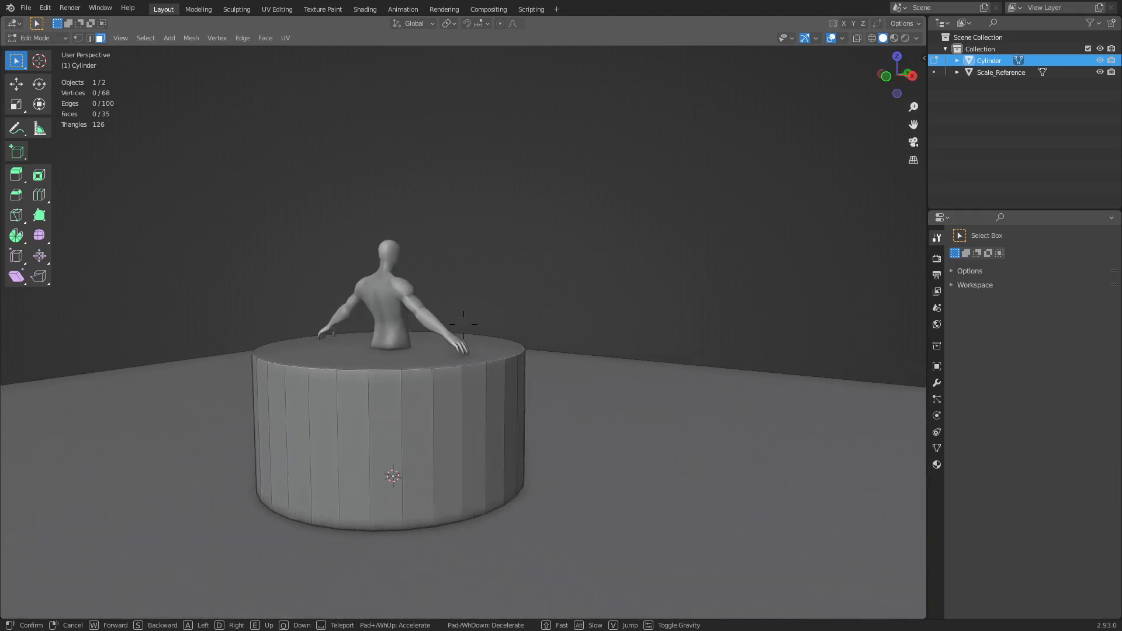
pyautogui.press('s')
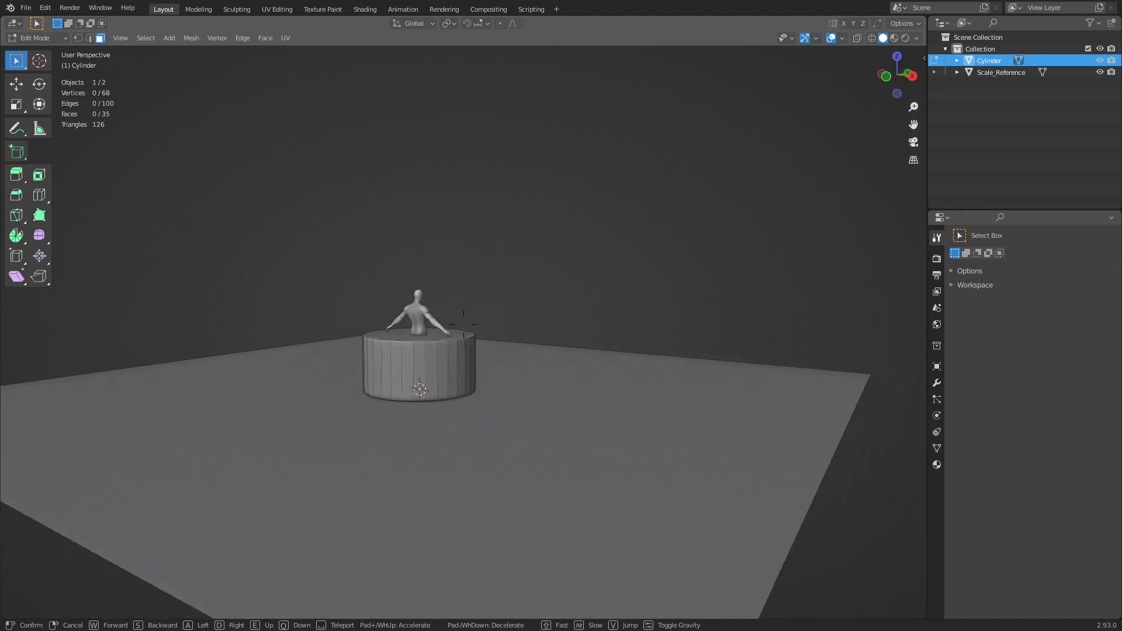
pyautogui.press('s')
pyautogui.press('w')
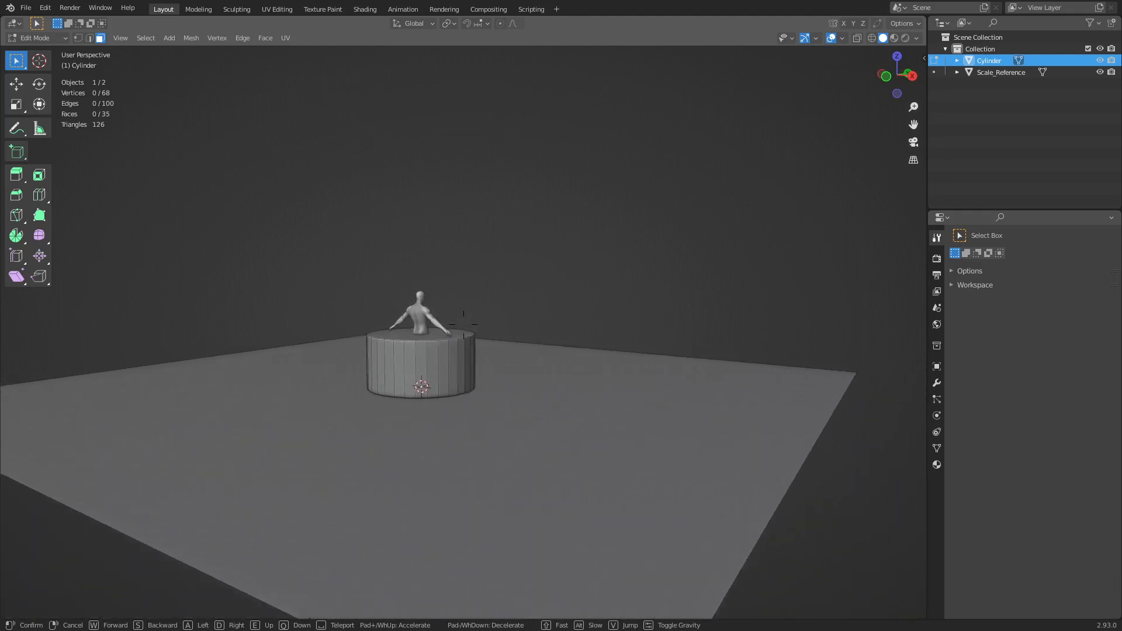
pyautogui.press('w')
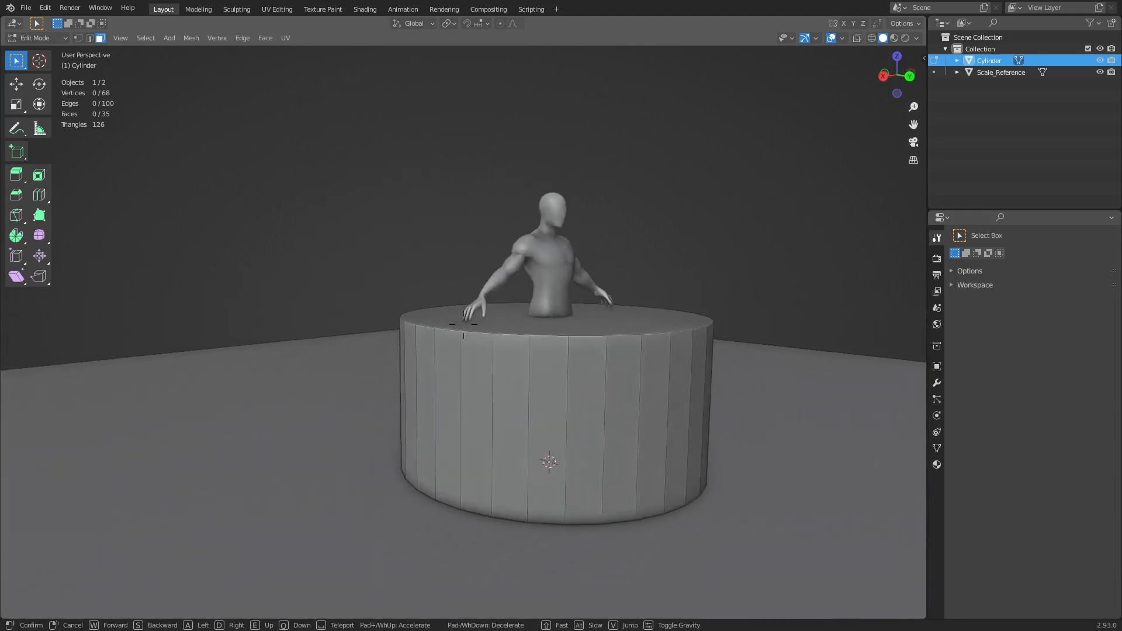
pyautogui.press('s')
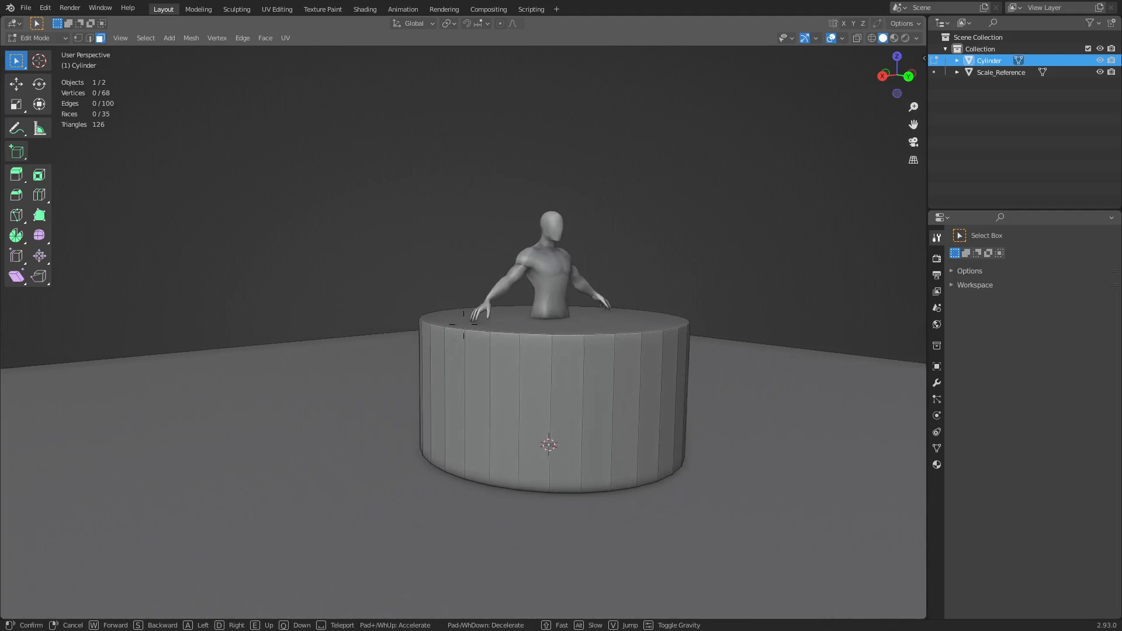
pyautogui.press('a')
pyautogui.press('w')
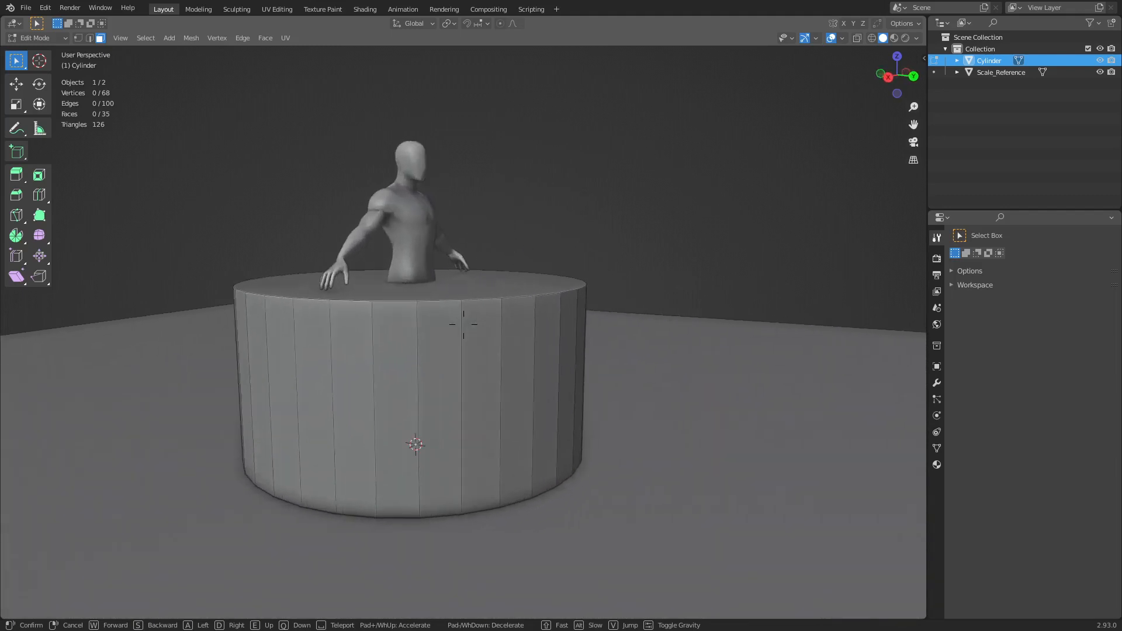
pyautogui.press('w')
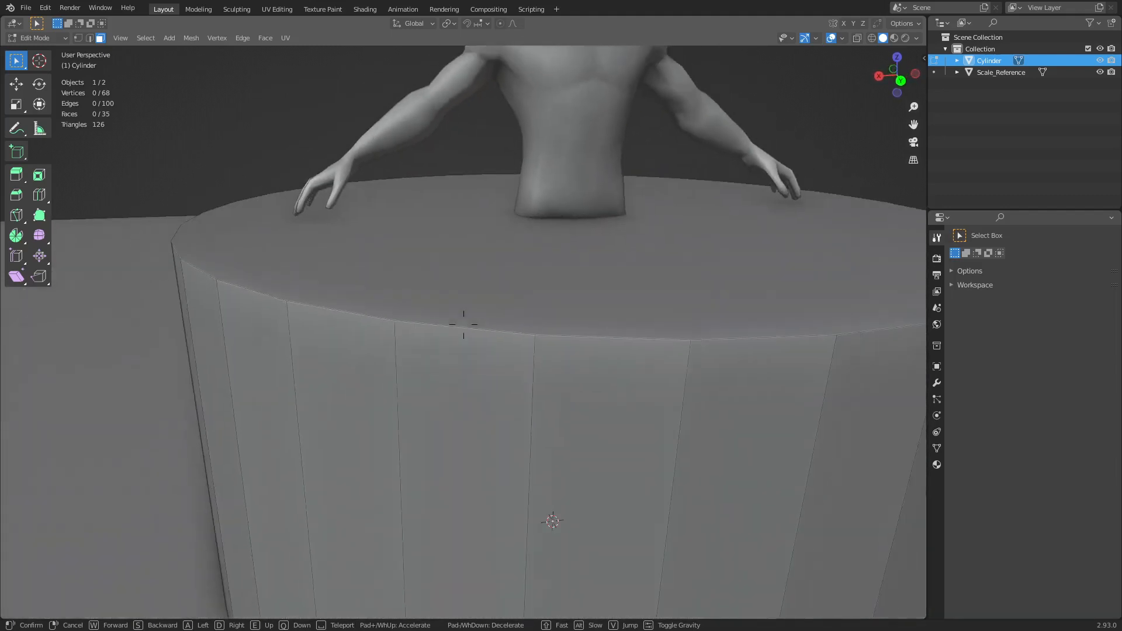
pyautogui.press('s')
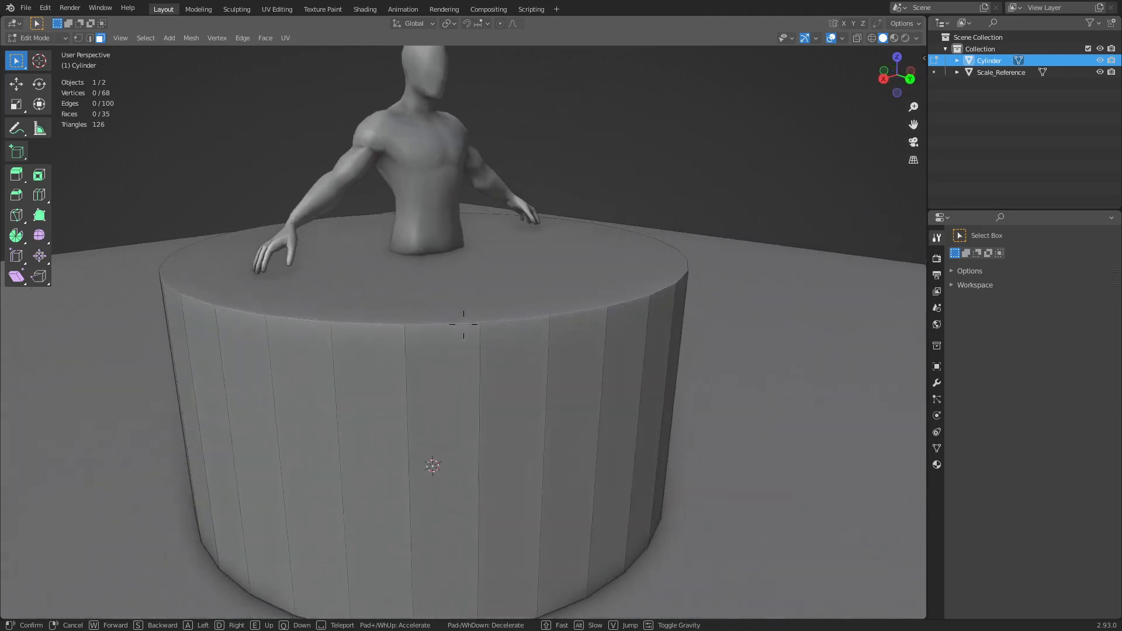
pyautogui.click(488, 353)
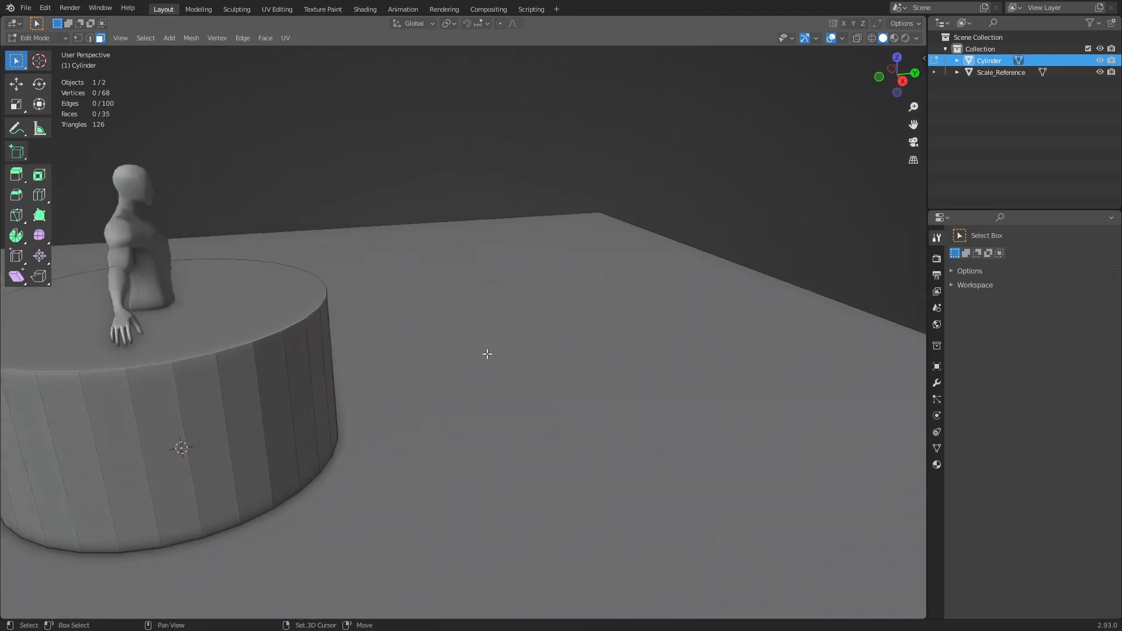
pyautogui.hotkey('shift', 'a')
pyautogui.click(483, 354)
pyautogui.press('x')
pyautogui.click(389, 425)
# - Return to Object Mode and add a cube mesh as a separate object at the 3D cursor
pyautogui.hotkey('ctrl', 'Tab')
pyautogui.click(345, 428)
pyautogui.hotkey('shift', 'a')
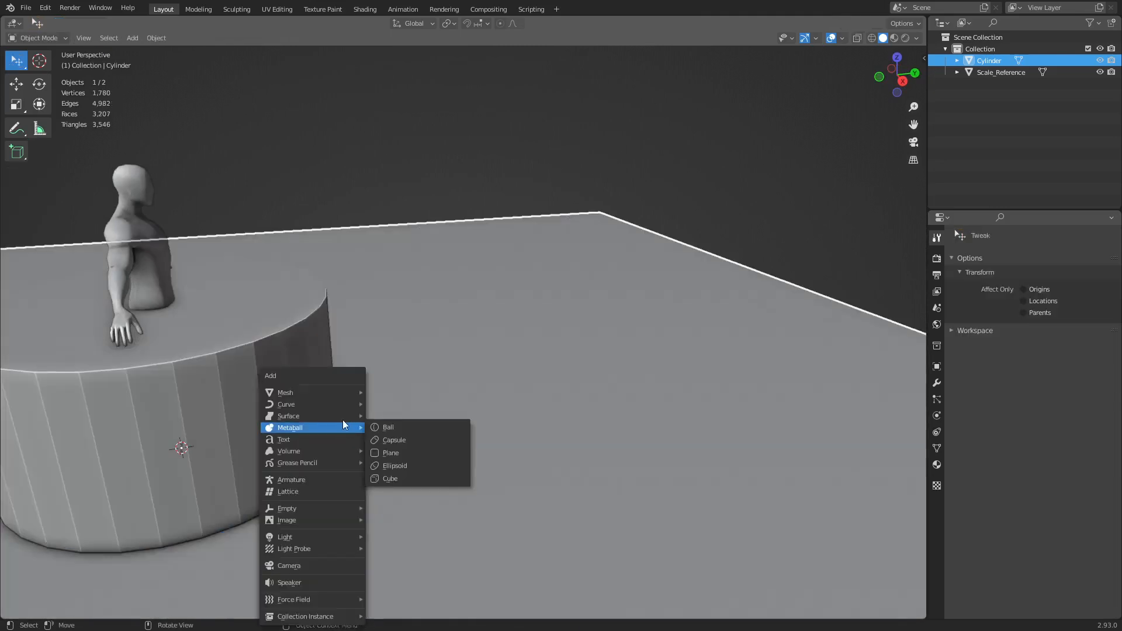
pyautogui.moveTo(342, 394)
pyautogui.click(396, 408)
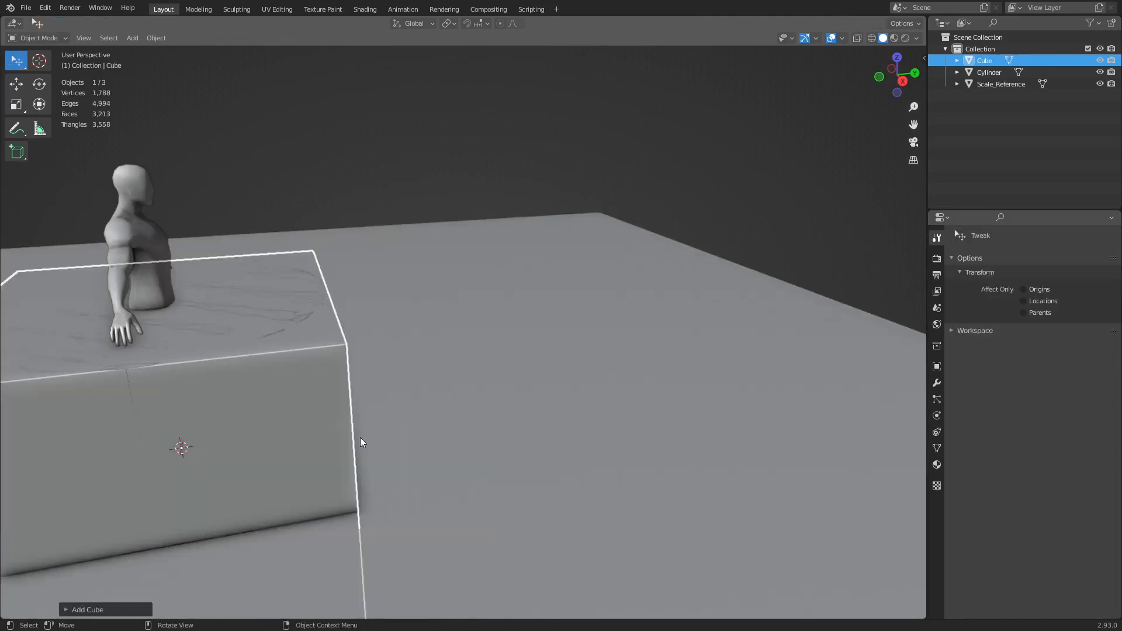
# - Move the cube along the Y axis to stand beside the cylinder and scale it thinner along Y
pyautogui.press('g')
pyautogui.press('z')
pyautogui.press('y')
pyautogui.click(812, 424)
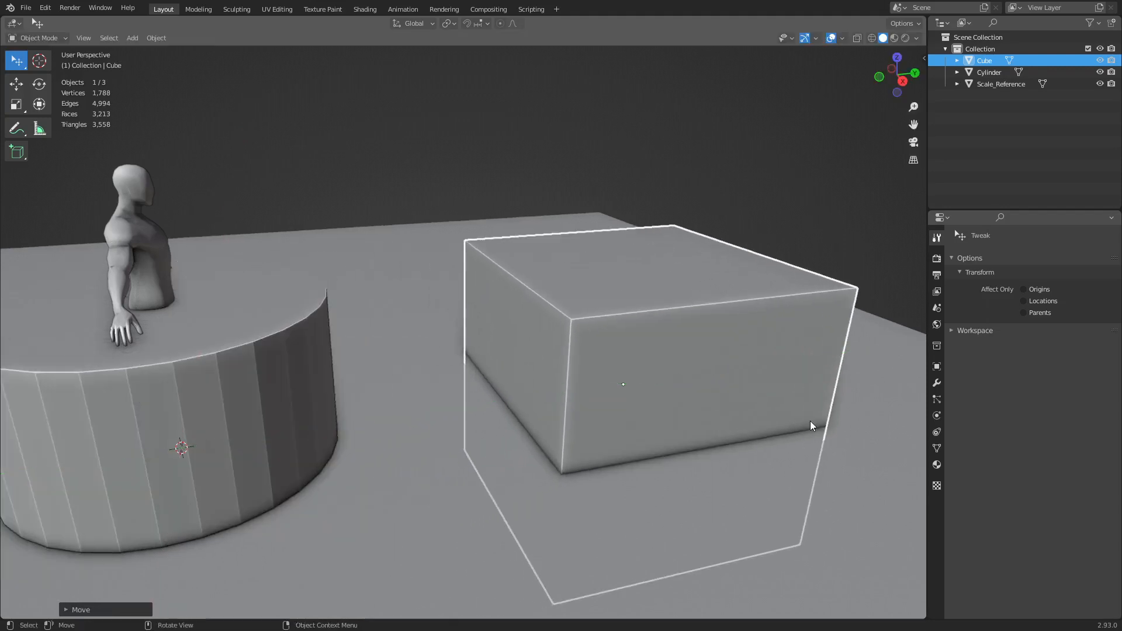
pyautogui.press('s')
pyautogui.press('y')
pyautogui.click(693, 403)
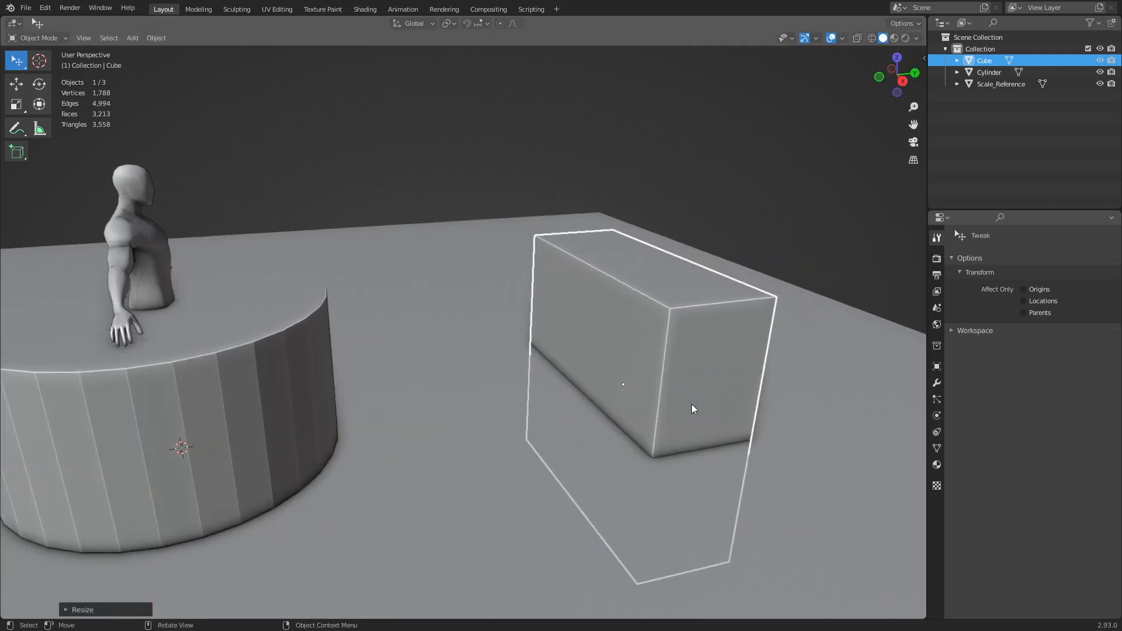
# - Stretch the thin cube vertically along Z and raise it to form a tall wall
pyautogui.press('s')
pyautogui.press('z')
pyautogui.click(761, 468)
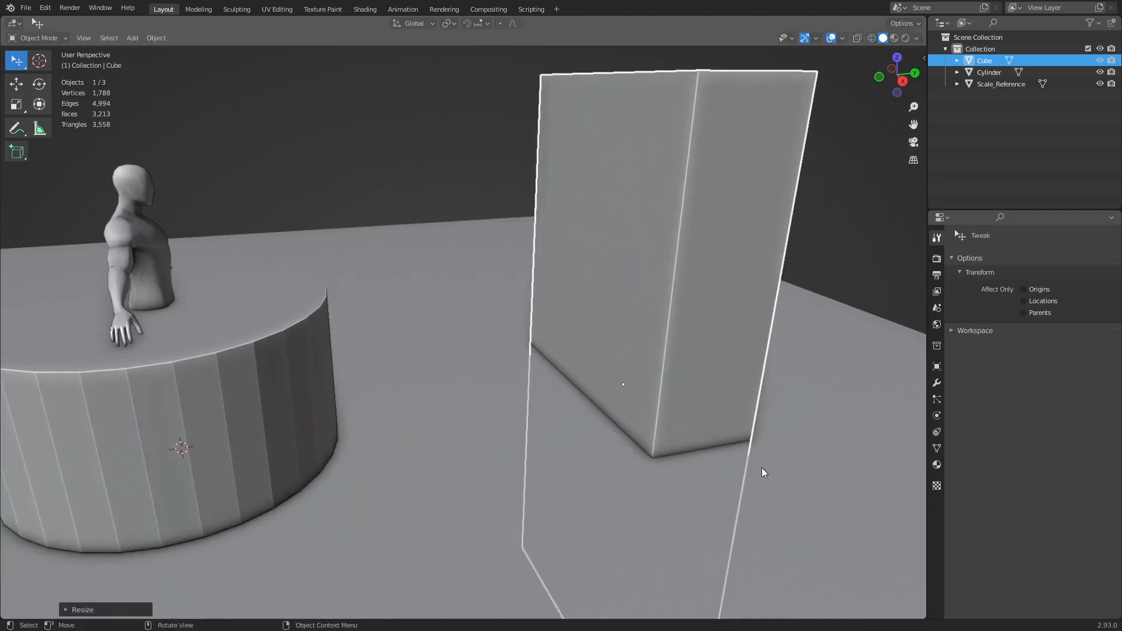
pyautogui.press('g')
pyautogui.press('z')
pyautogui.click(752, 347)
# - Lengthen the wall along X to more than twice its size and move it along Y closer to the cylinder
pyautogui.press('s')
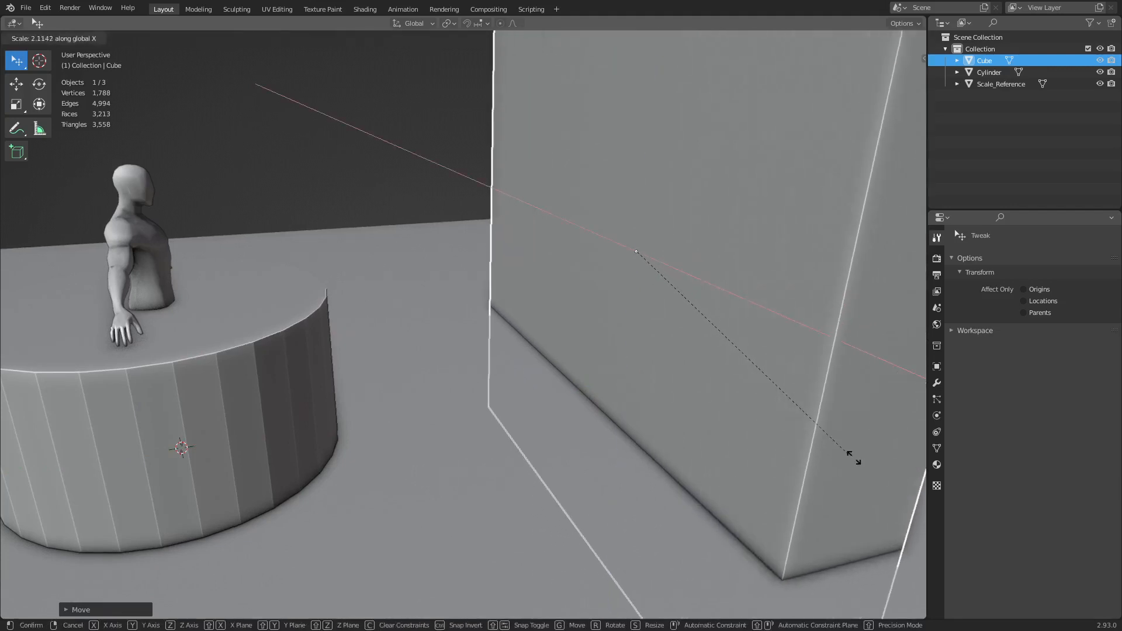
pyautogui.click(865, 466)
pyautogui.press('g')
pyautogui.press('y')
pyautogui.click(726, 471)
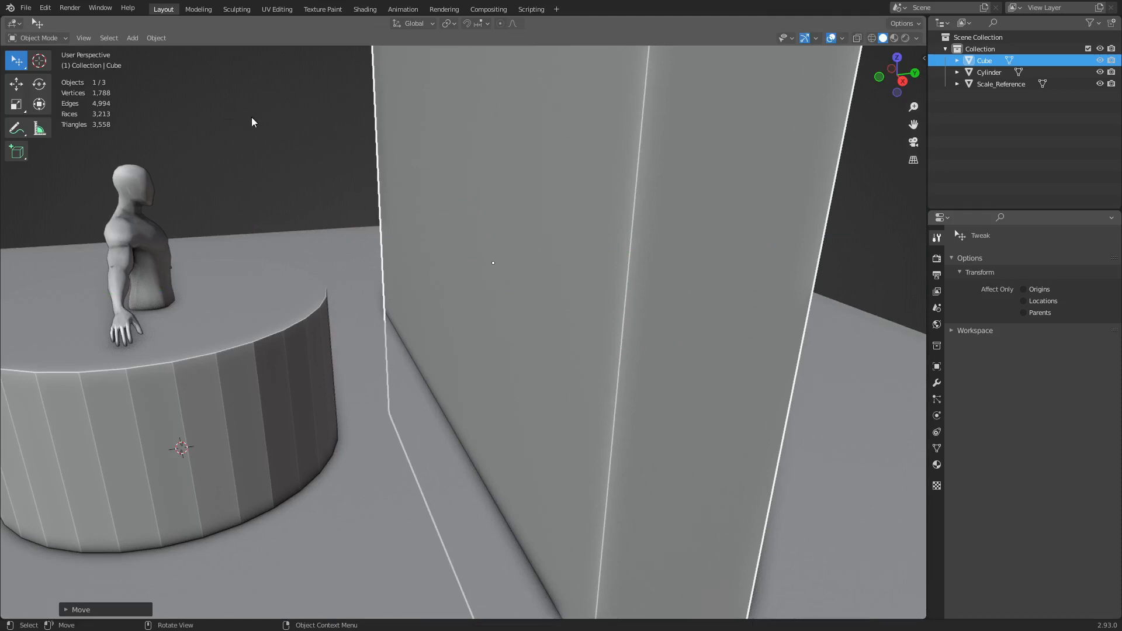
# - Frame the wall in the view, hide it and reveal it again
pyautogui.press('KP_Decimal')
pyautogui.press('`')
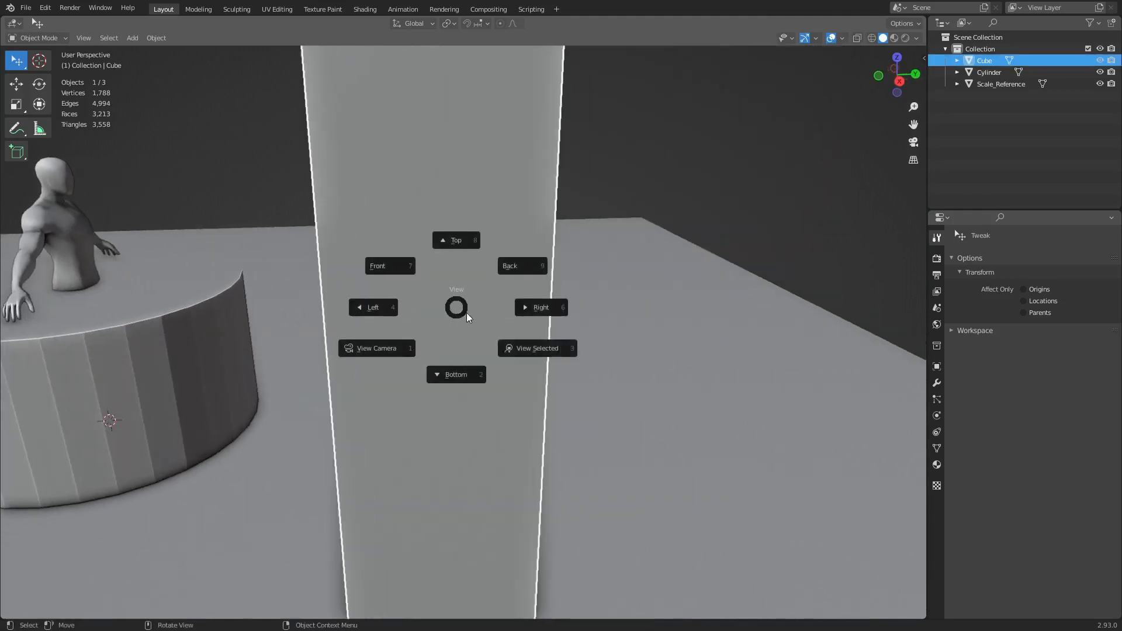
pyautogui.click(530, 357)
pyautogui.moveTo(370, 273); pyautogui.dragTo(545, 345, button='middle')
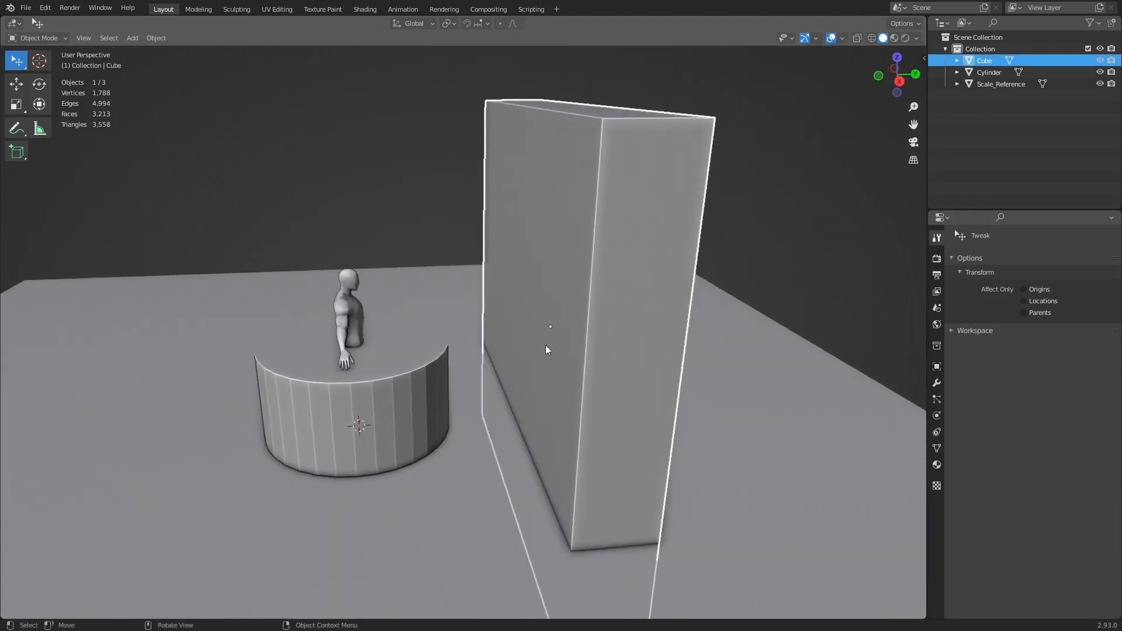
pyautogui.press('h')
pyautogui.hotkey('alt', 'h')
pyautogui.scroll(1, 436, 373)
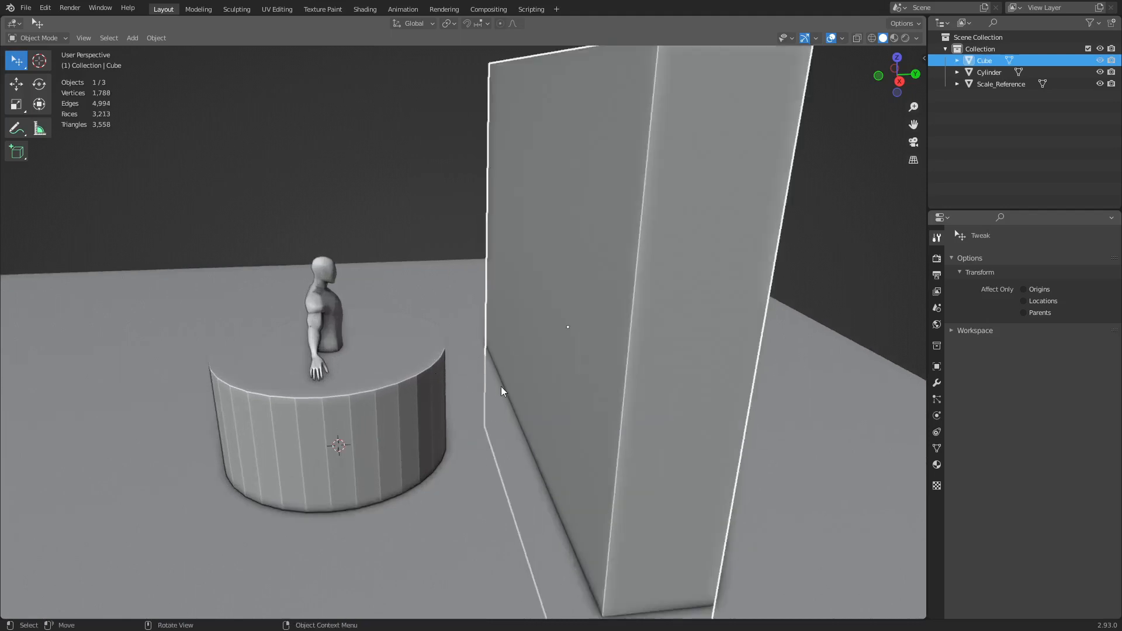
# - Clear the selection and use walk navigation to inspect the gap between the wall, cylinder and figure
pyautogui.click(413, 207)
pyautogui.hotkey('shift', '`')
pyautogui.press('w')
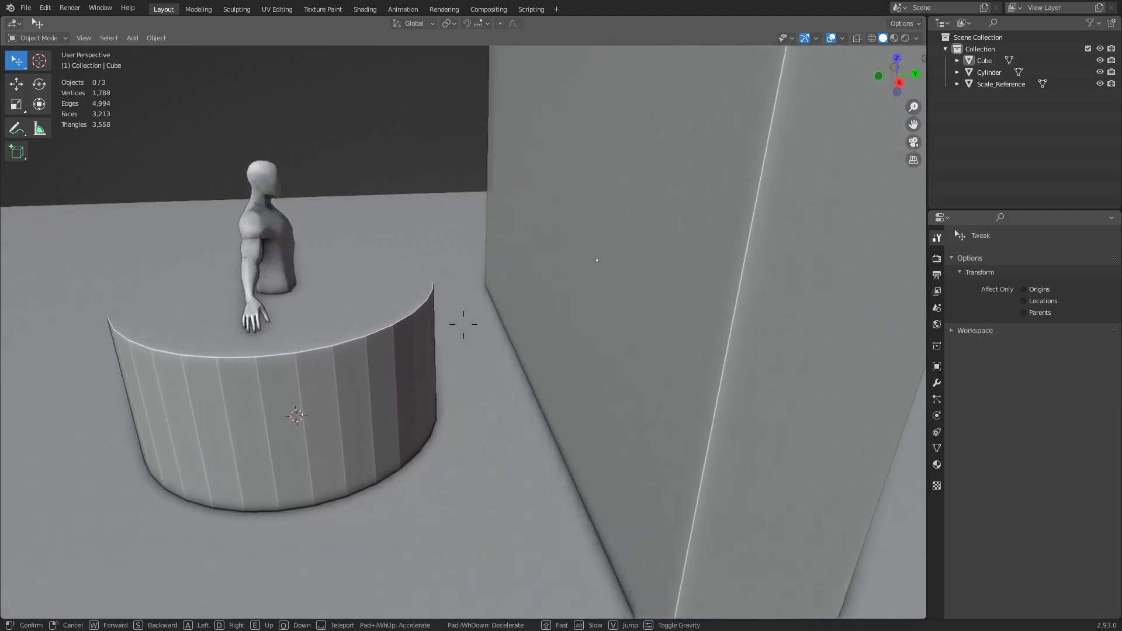
pyautogui.press('a')
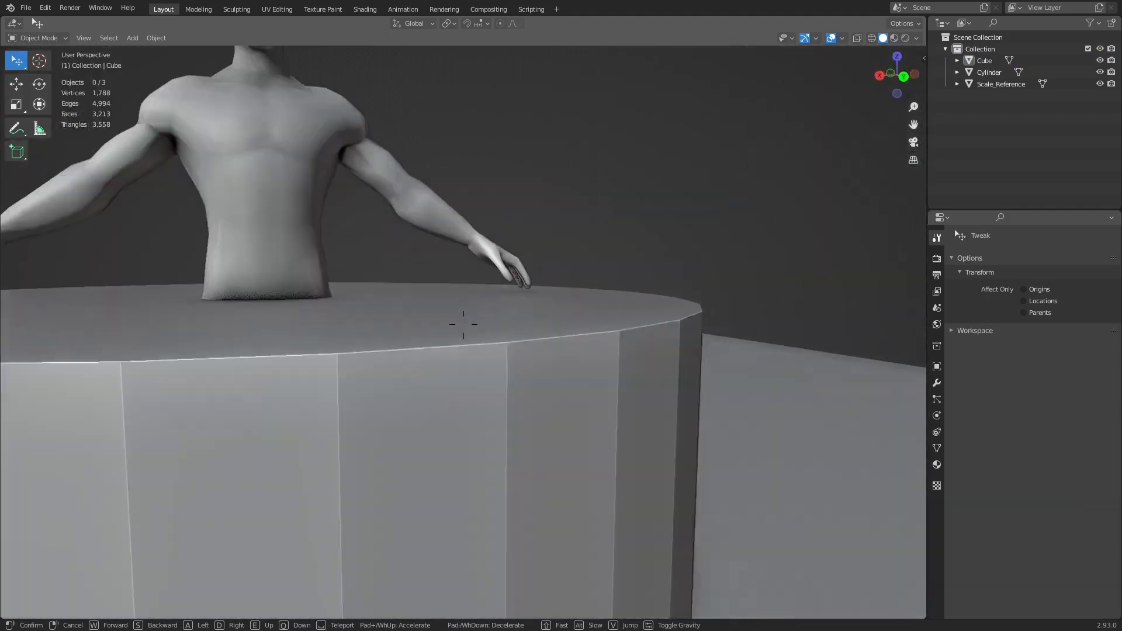
pyautogui.press('s')
pyautogui.press('s')
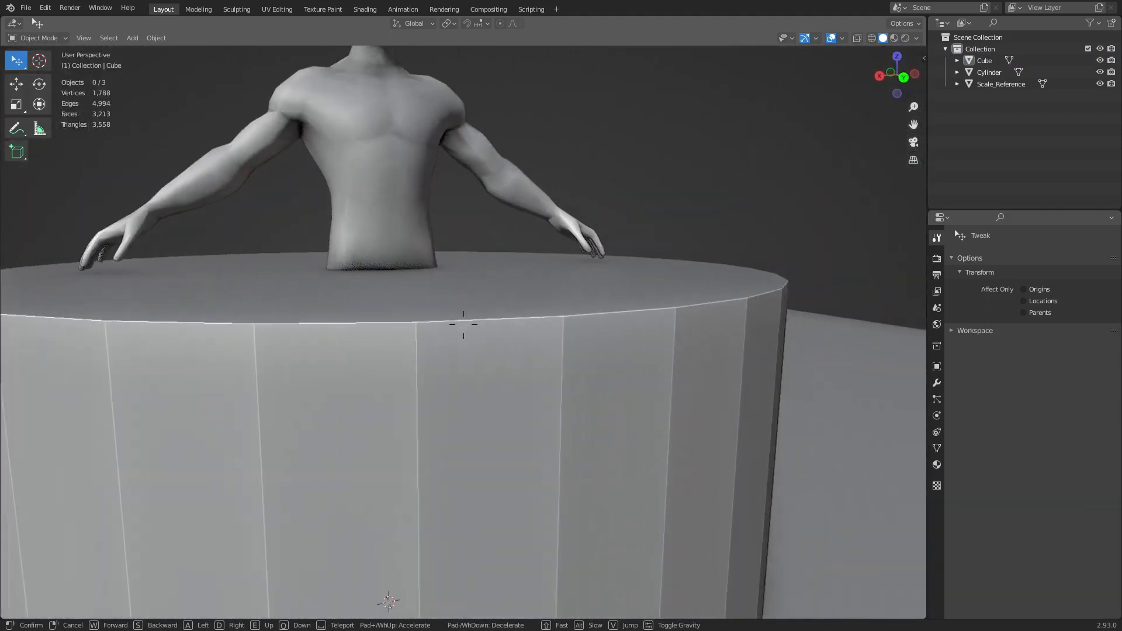
pyautogui.press('w')
pyautogui.press('d')
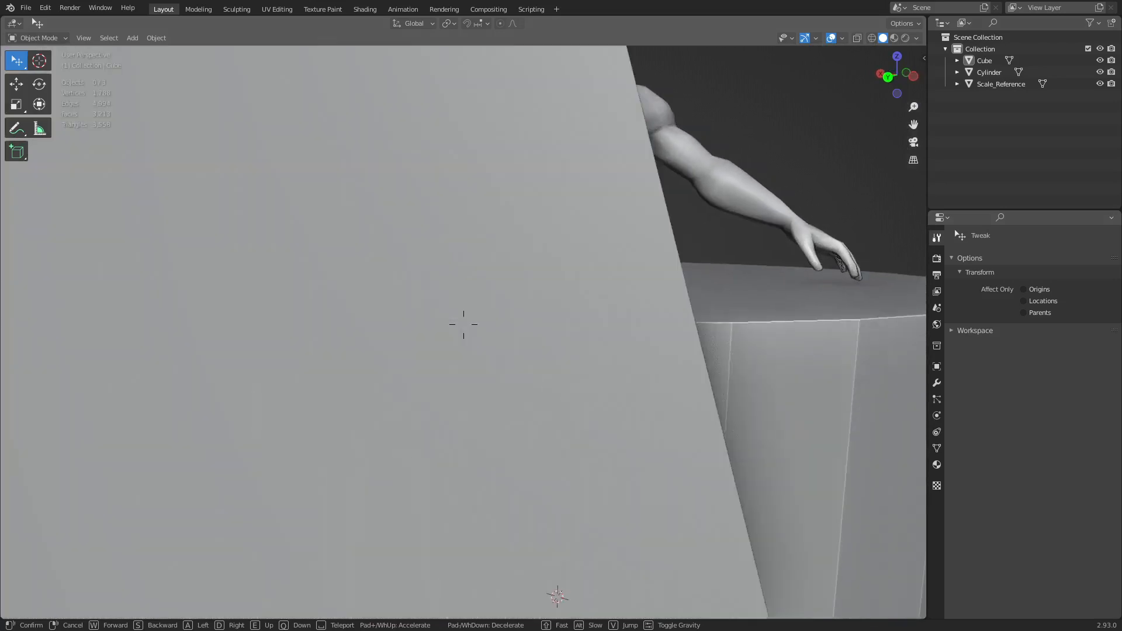
pyautogui.click(464, 325)
pyautogui.hotkey('shift', '`')
pyautogui.press('s')
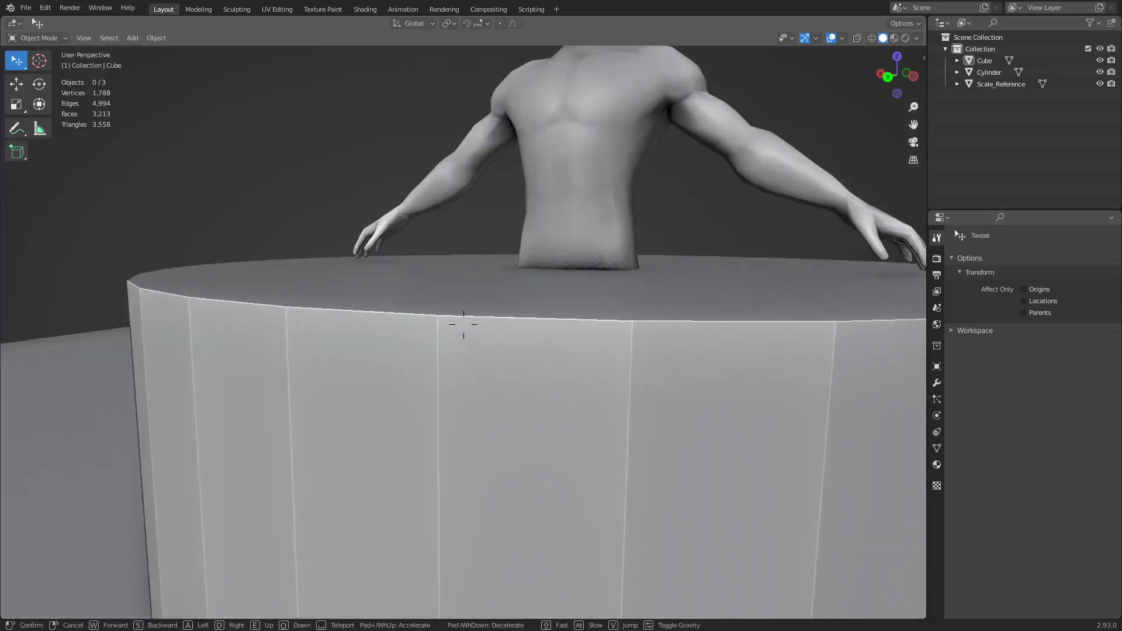
pyautogui.click(464, 329)
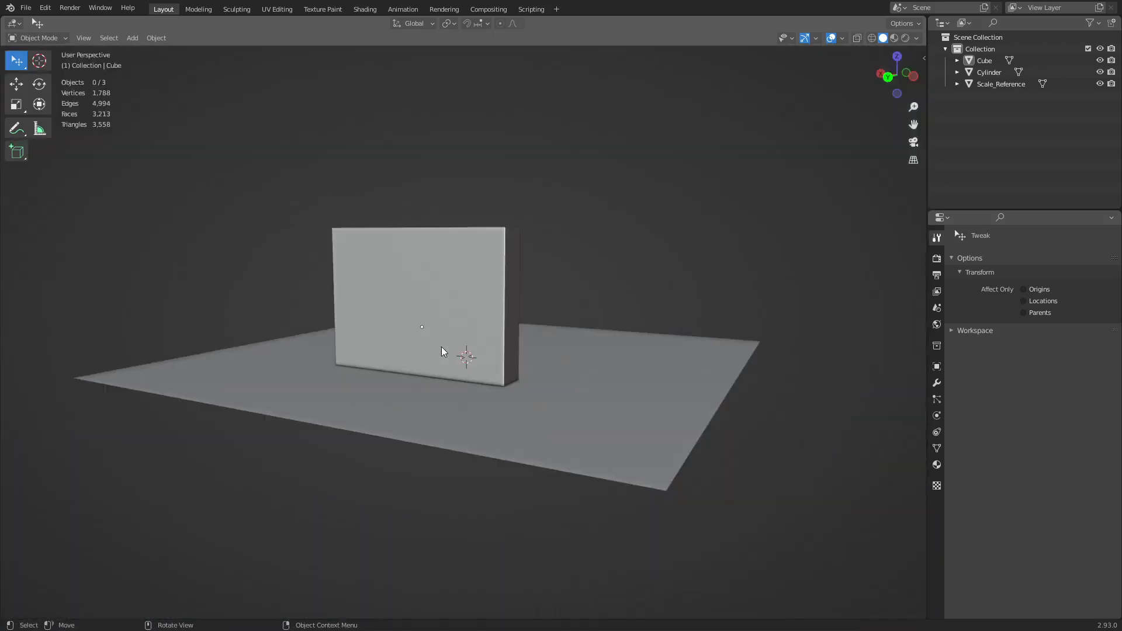
# - Select the wall and move it along the Y axis farther away from the cylinder
pyautogui.scroll(5, 448, 350)
pyautogui.click(461, 354)
pyautogui.moveTo(399, 379); pyautogui.dragTo(489, 413, button='middle')
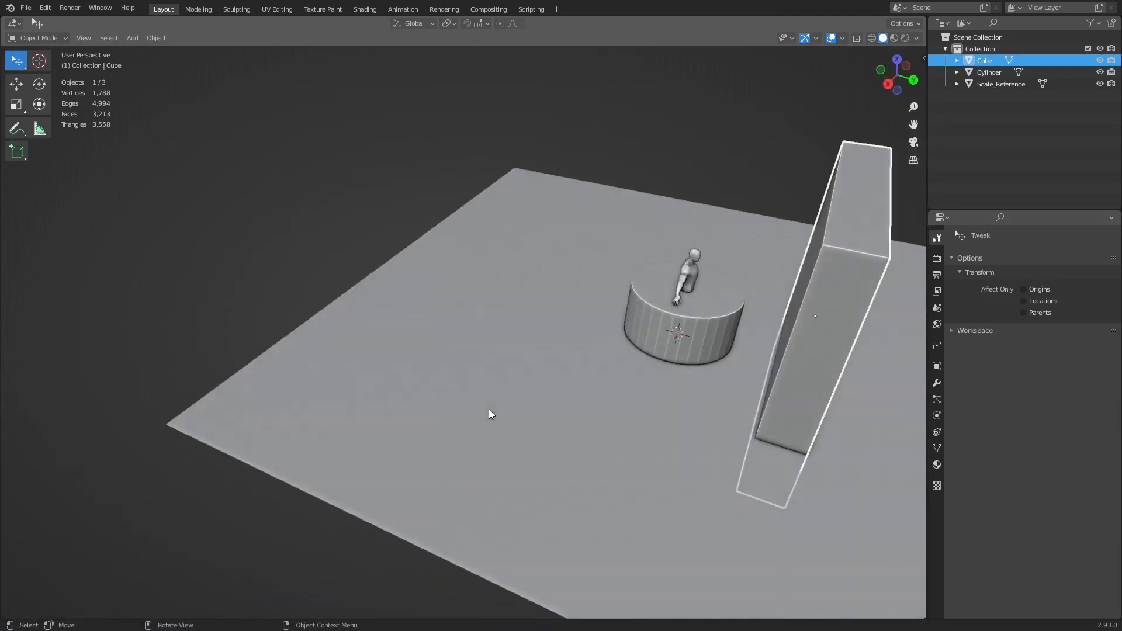
pyautogui.press('g')
pyautogui.press('y')
pyautogui.keyDown('shift'); pyautogui.moveTo(703, 359); pyautogui.dragTo(526, 379, button='middle'); pyautogui.keyUp('shift')
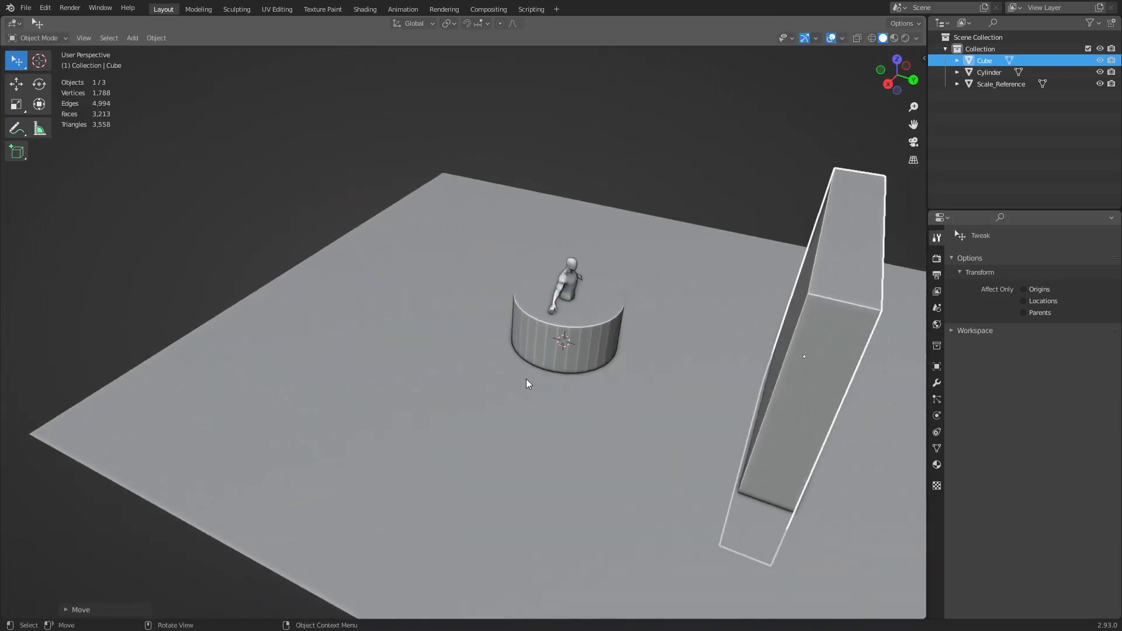
# - Walk around the cylinder, figure and repositioned wall, moving forward, backward and sideways, and keep the final viewpoint
pyautogui.hotkey('shift', '`')
pyautogui.press('w')
pyautogui.press('w')
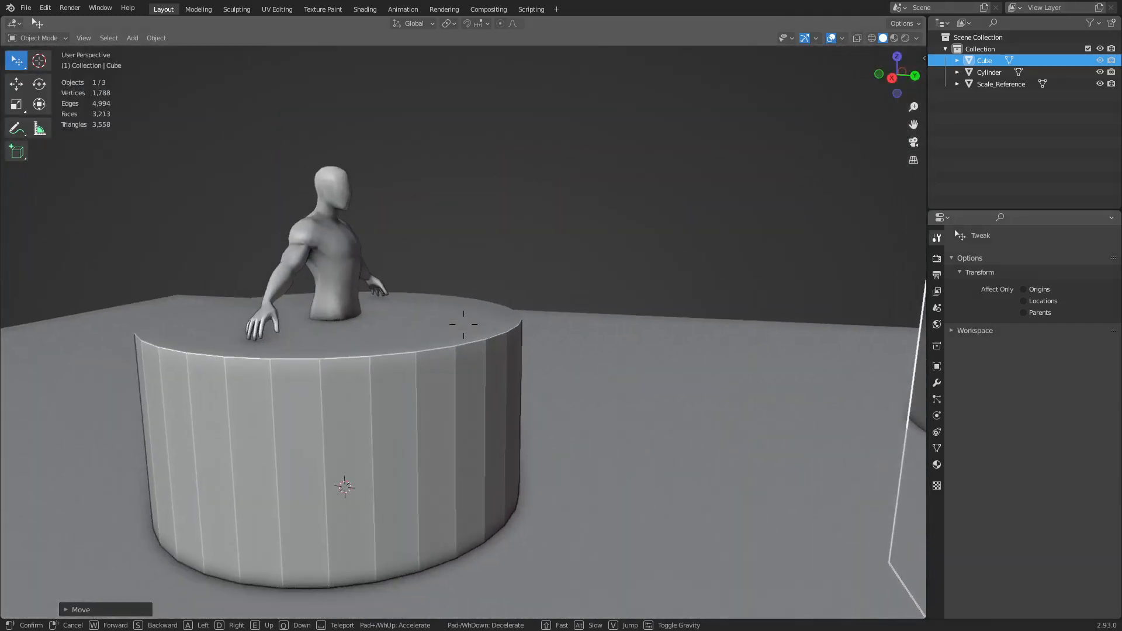
pyautogui.press('w')
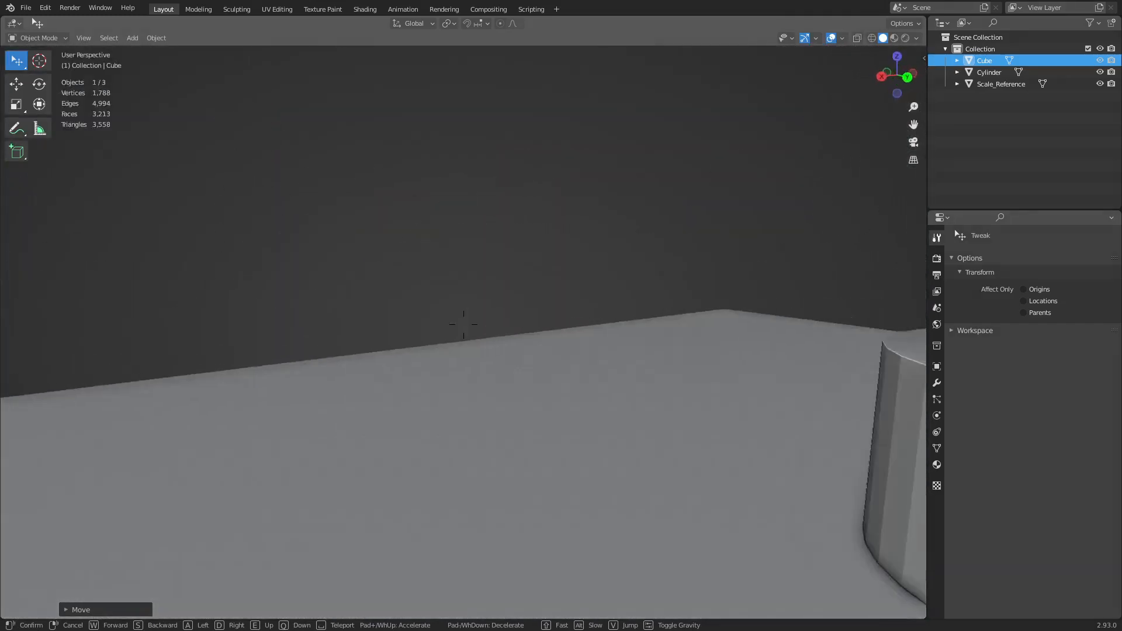
pyautogui.press('a')
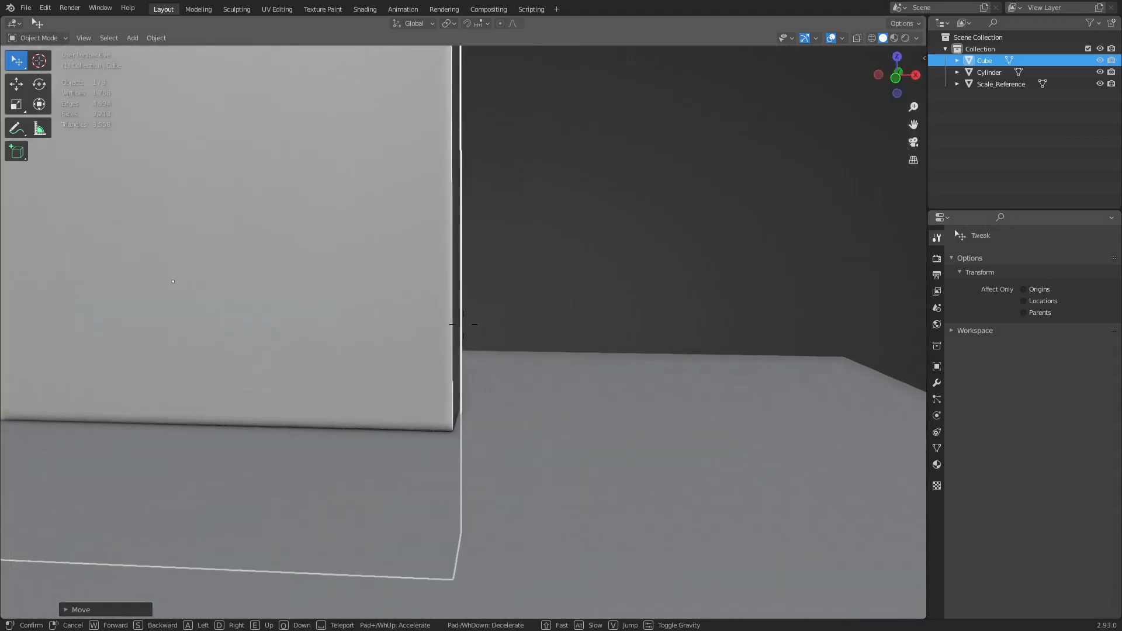
pyautogui.press('d')
pyautogui.press('d')
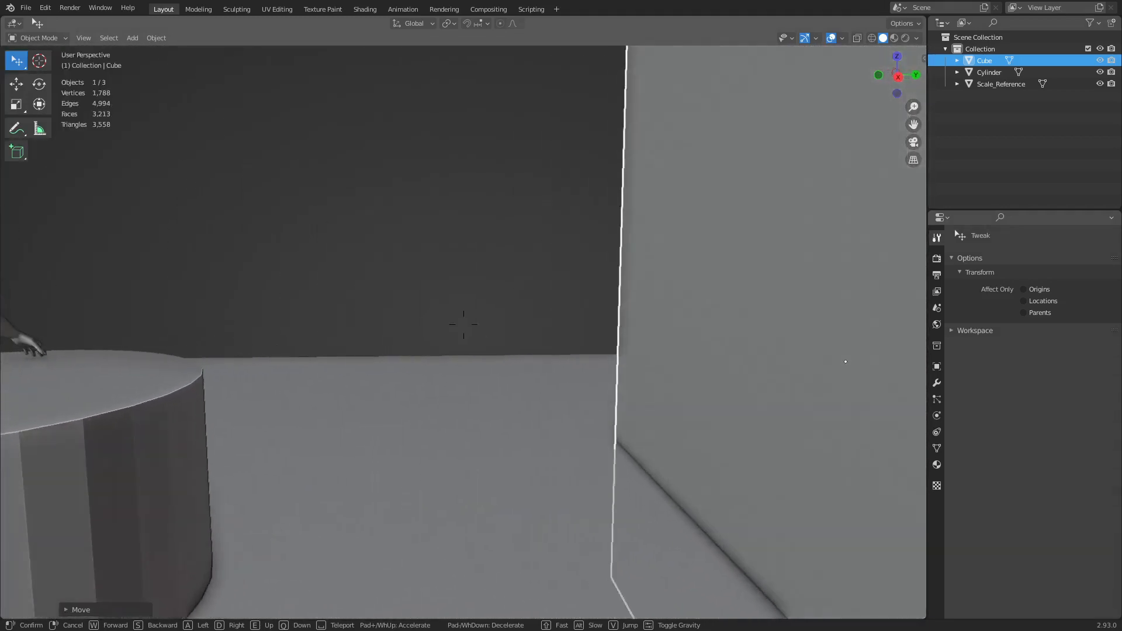
pyautogui.press('w')
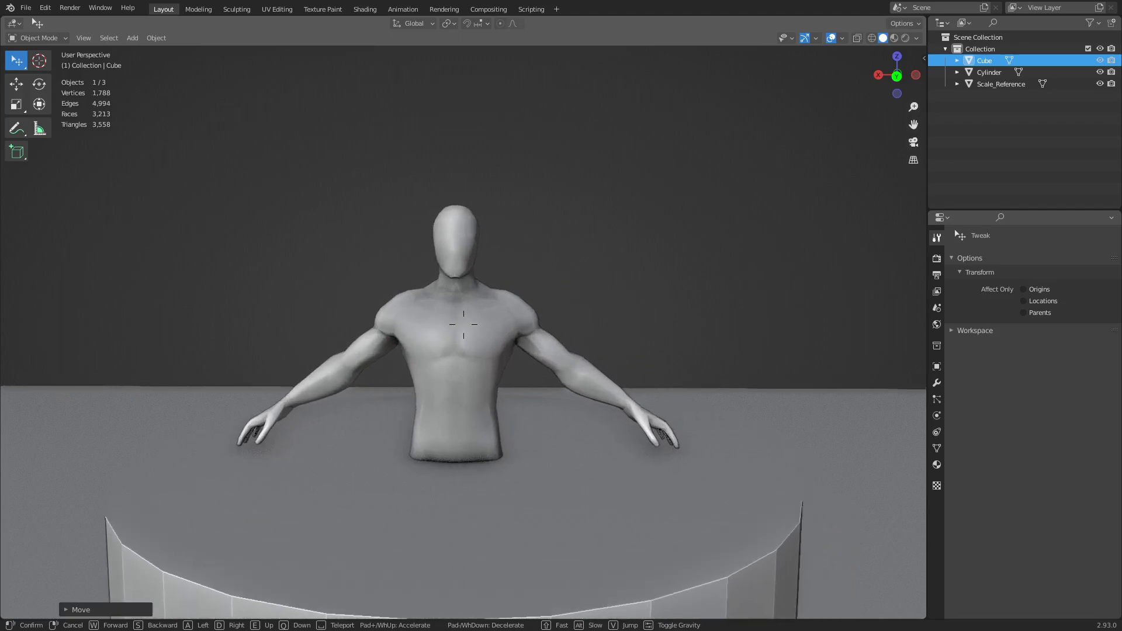
pyautogui.press('s')
pyautogui.press('a')
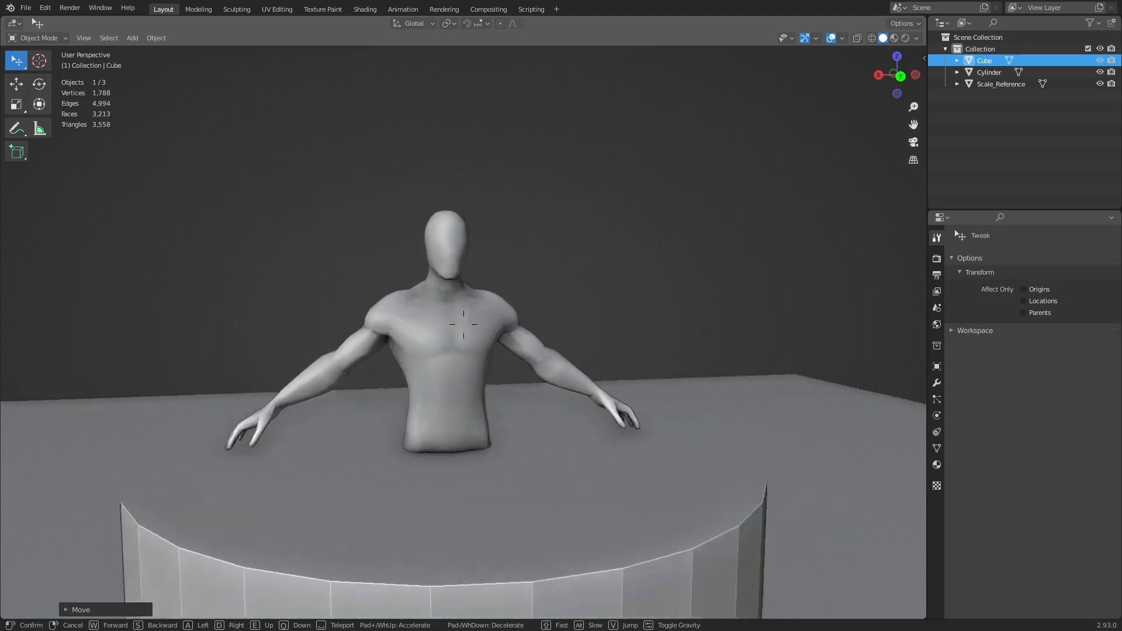
pyautogui.press('a')
pyautogui.press('a')
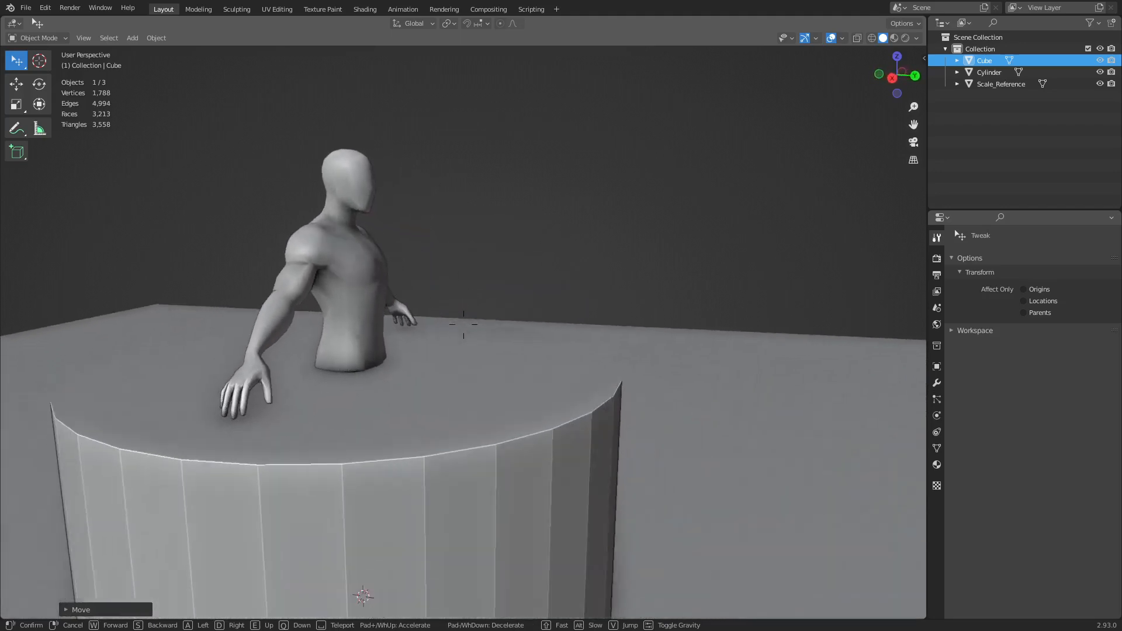
pyautogui.press('s')
pyautogui.press('d')
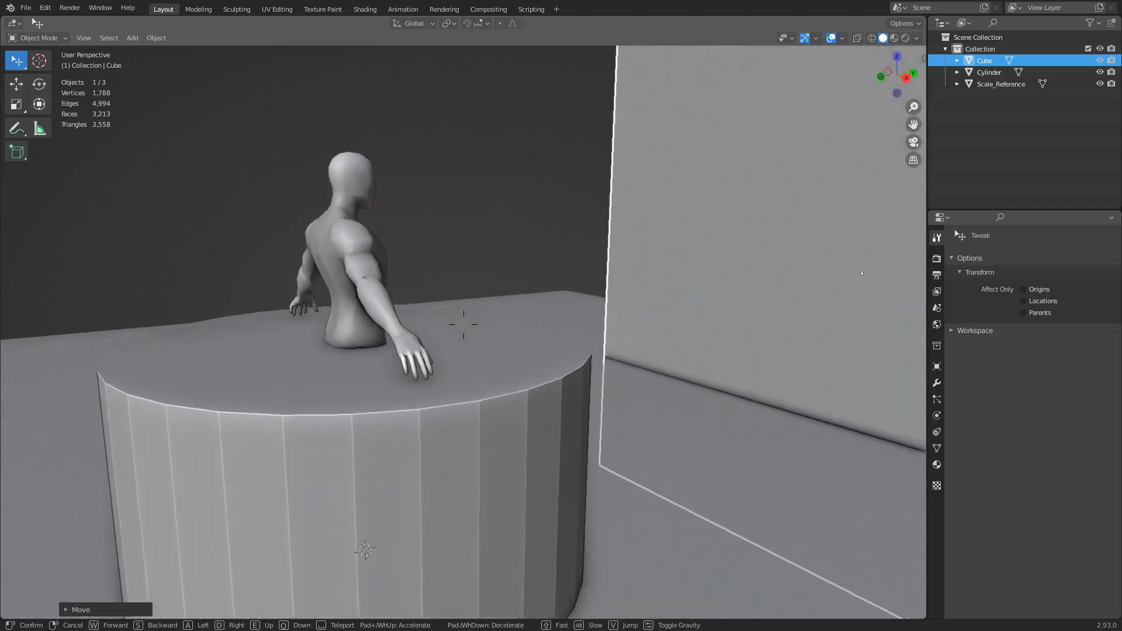
pyautogui.click(464, 324)
# - Edit the cylinder's mesh and inset its top face to leave a narrow rim
pyautogui.click(390, 348)
pyautogui.press('Tab')
pyautogui.click(421, 349)
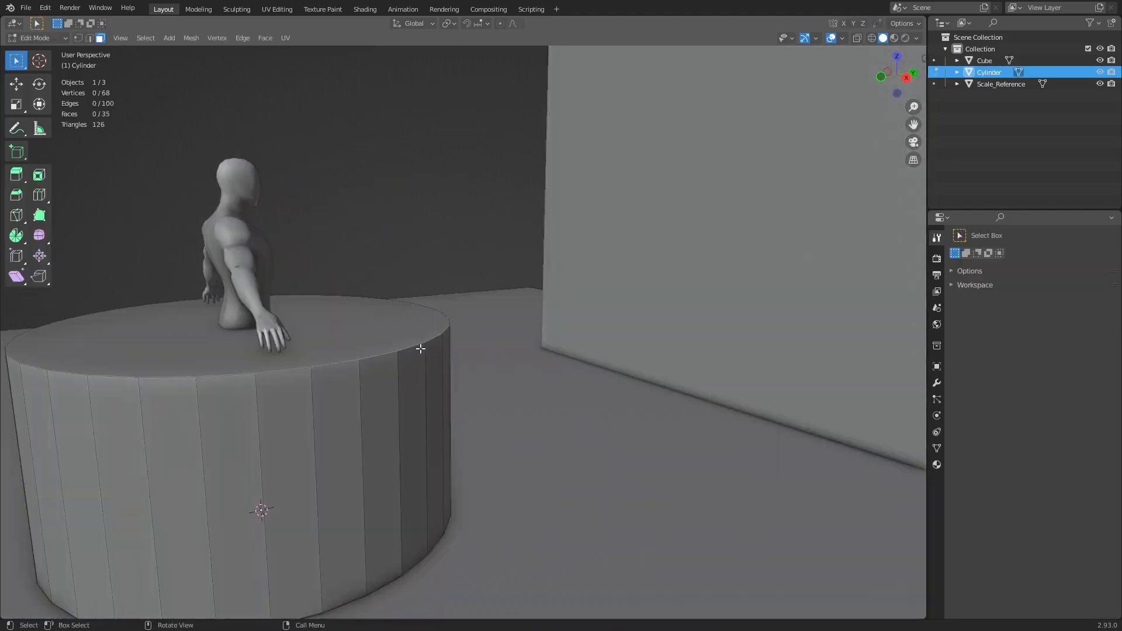
pyautogui.press('Tab')
pyautogui.hotkey('ctrl', 'Tab')
pyautogui.click(390, 388)
pyautogui.click(256, 335)
pyautogui.press('i')
pyautogui.click(488, 442)
# - Extrude the inset face downward to hollow out the cylinder, and return to Object Mode
pyautogui.press('e')
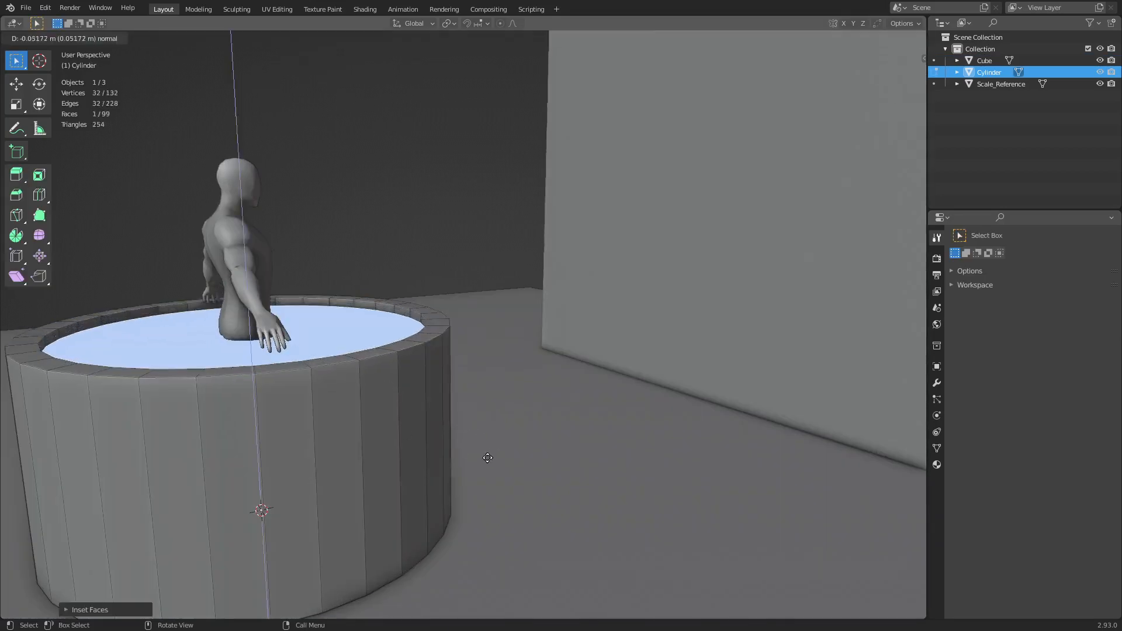
pyautogui.click(497, 485)
pyautogui.hotkey('ctrl', 'Tab')
pyautogui.click(432, 481)
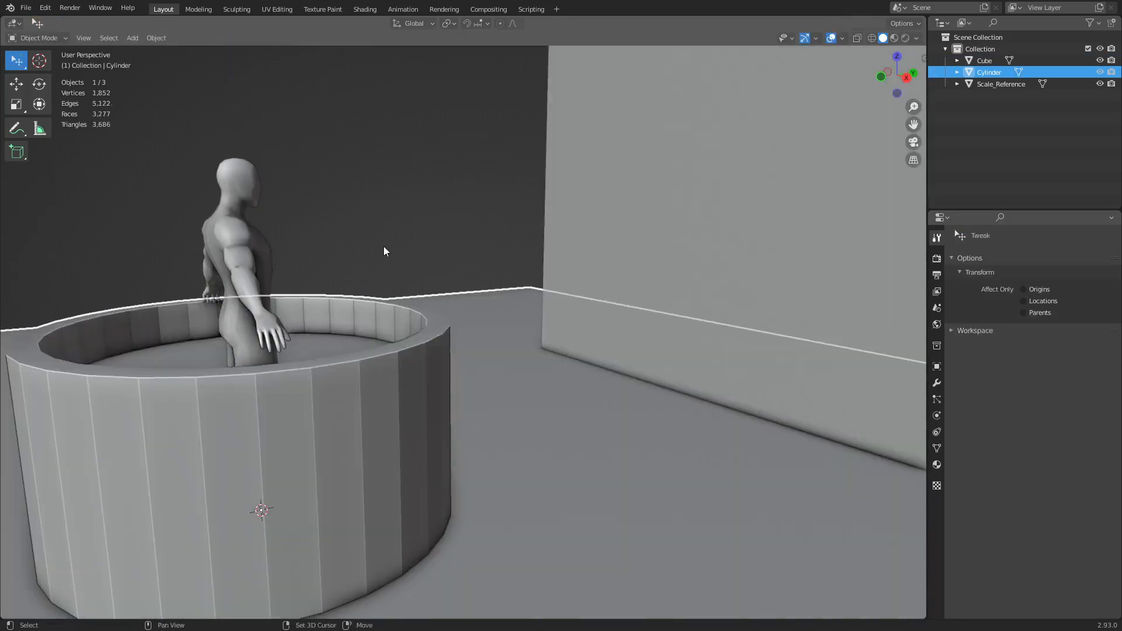
# - Walk around the hollowed cylinder for a closer view of the figure and clear the selection
pyautogui.hotkey('shift', '`')
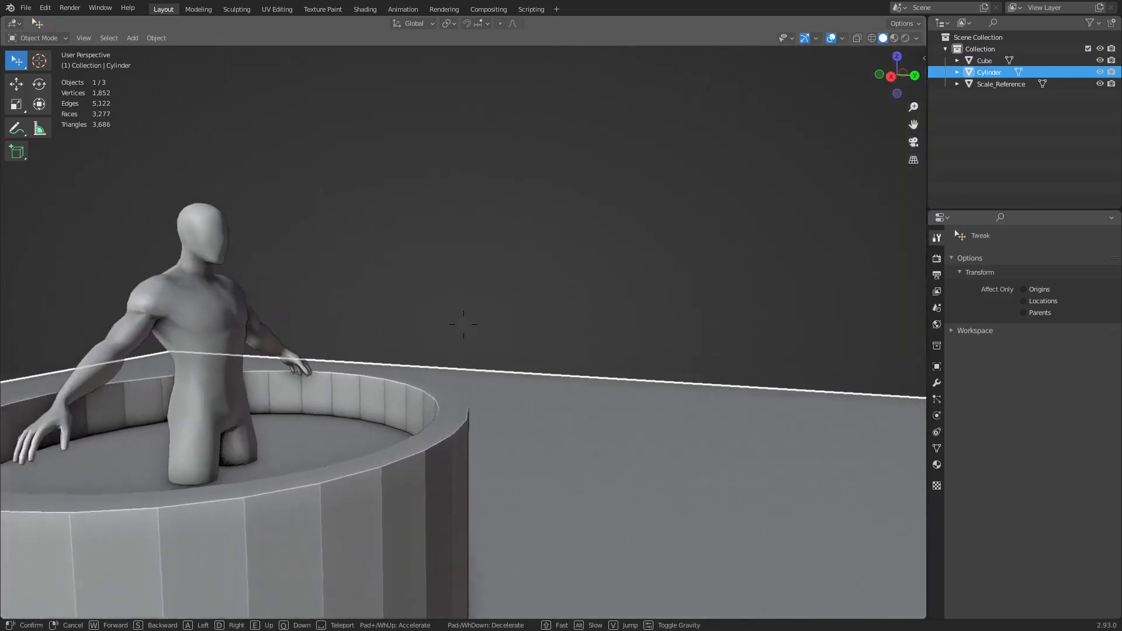
pyautogui.click(463, 324)
pyautogui.click(464, 324)
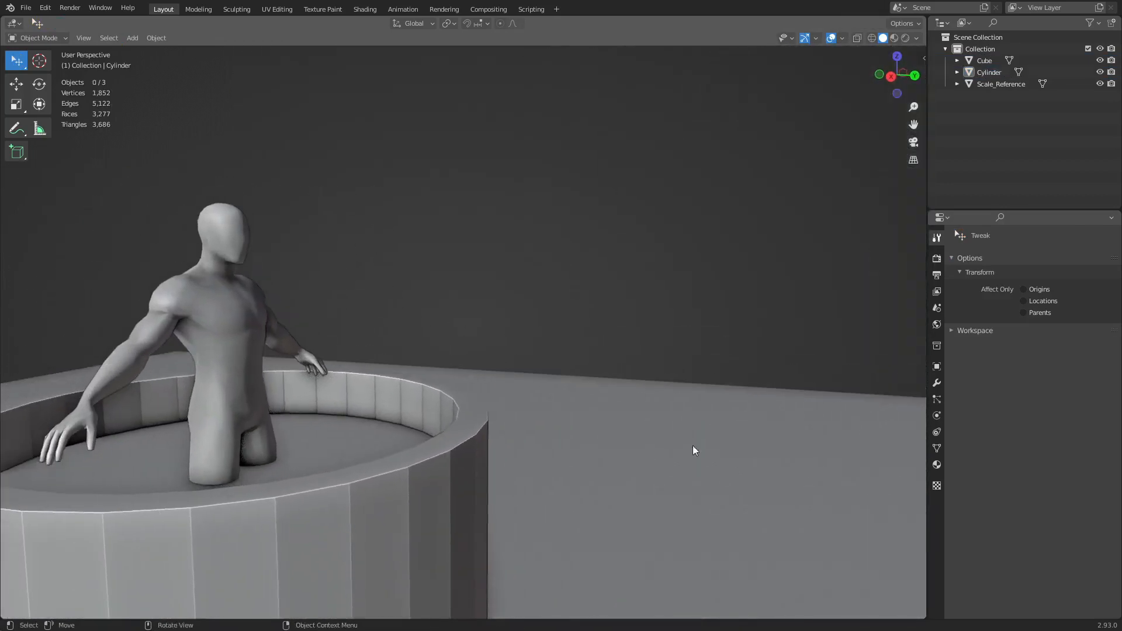
# - Show the whole scene and delete the wall beside the cylinder
pyautogui.press('Home')
pyautogui.click(528, 418)
pyautogui.click(571, 363)
pyautogui.press('x')
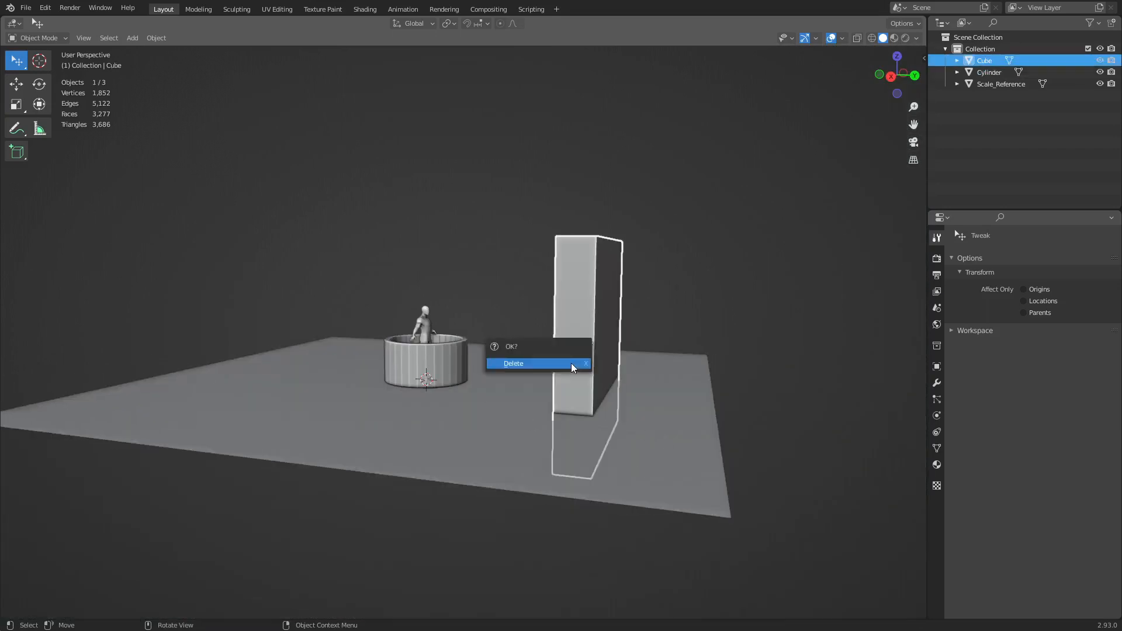
pyautogui.click(570, 363)
pyautogui.moveTo(570, 363); pyautogui.dragTo(575, 398, button='middle')
# - Inspect the hollow cylinder, floor and figure from several angles and close up, leaving nothing selected
pyautogui.click(552, 442)
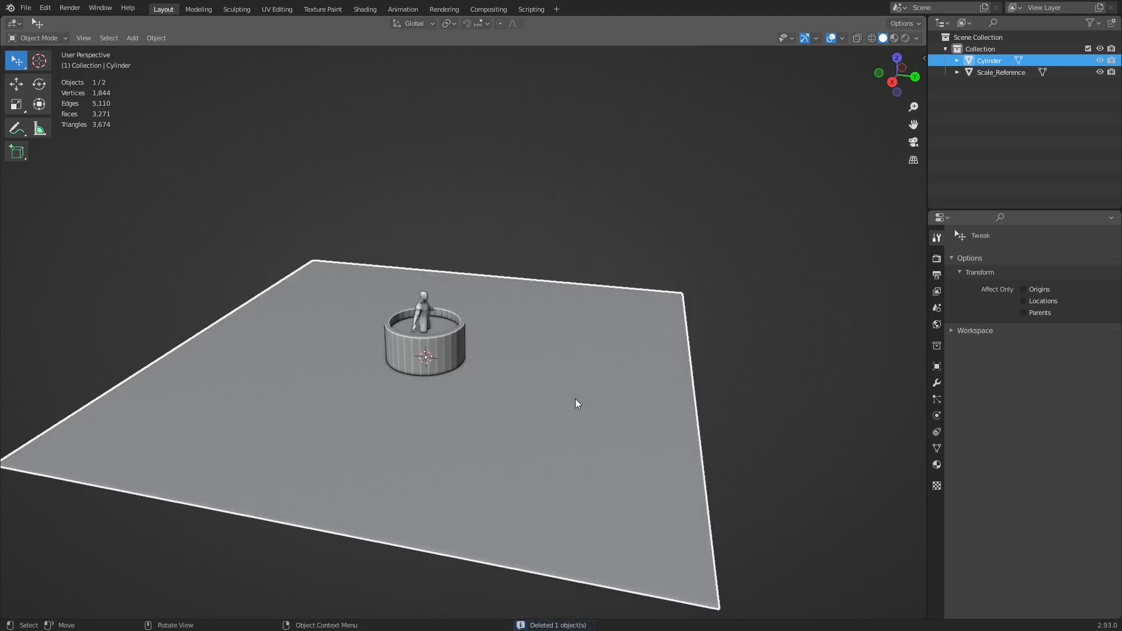
pyautogui.hotkey('ctrl', 'Tab')
pyautogui.press('Escape')
pyautogui.moveTo(576, 401); pyautogui.dragTo(529, 402, button='middle')
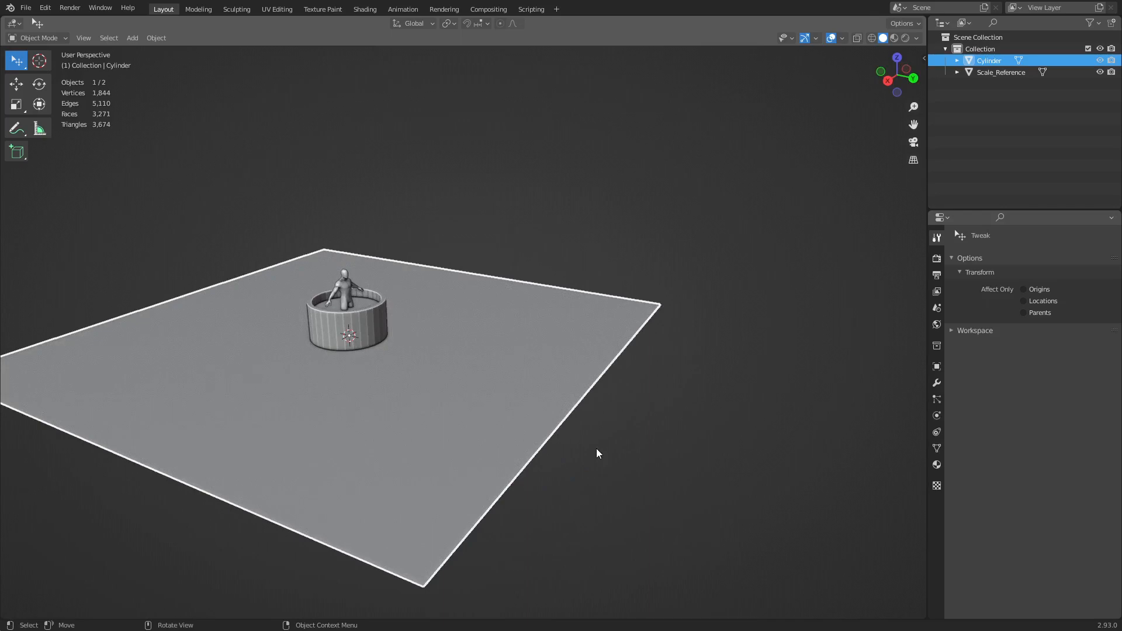
pyautogui.moveTo(551, 461); pyautogui.dragTo(404, 325, button='middle')
pyautogui.press('`')
pyautogui.click(467, 368)
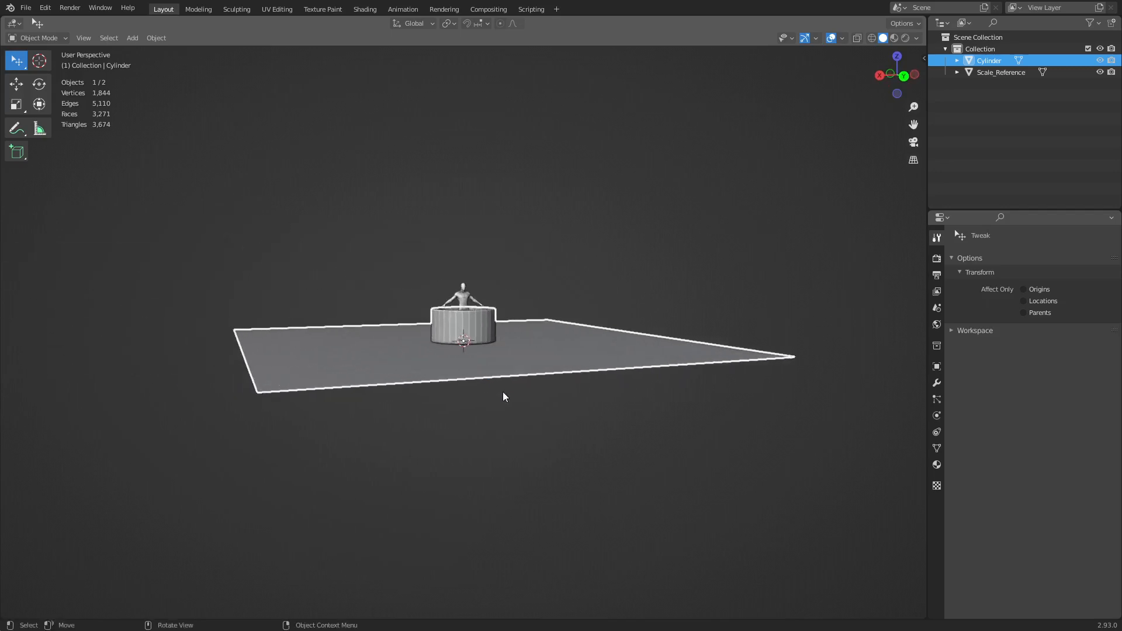
pyautogui.keyDown('alt'); pyautogui.moveTo(612, 412); pyautogui.dragTo(609, 467, button='middle'); pyautogui.keyUp('alt')
pyautogui.scroll(3, 586, 415)
pyautogui.click(632, 174)
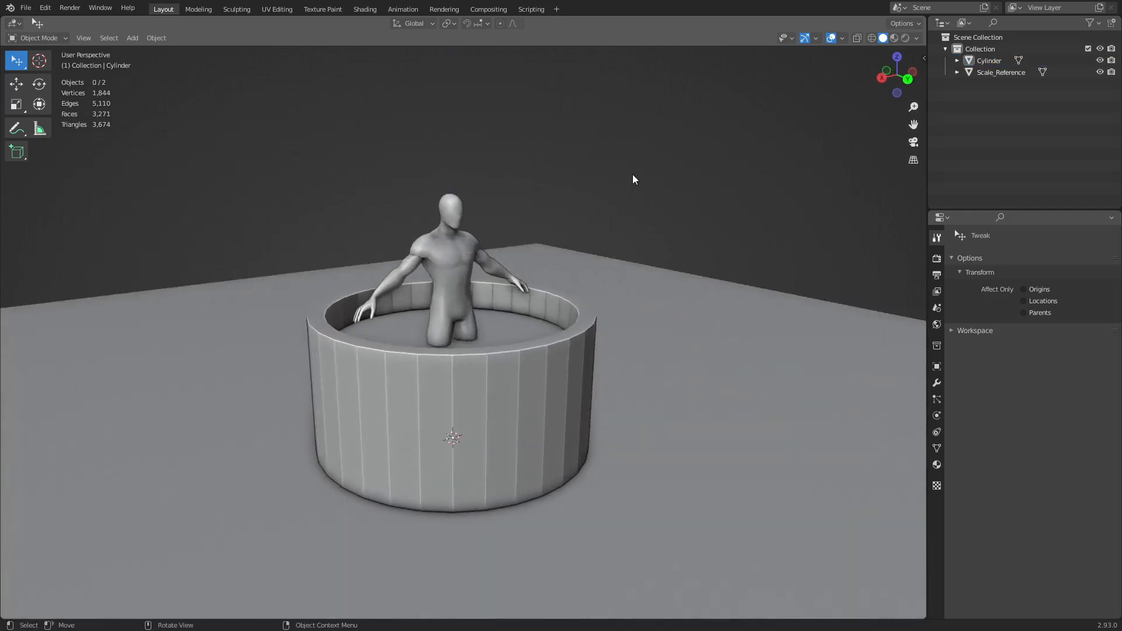
# - Delete the cylinder with its floor and the scale reference figure to empty the scene
pyautogui.click(481, 378)
pyautogui.press('x')
pyautogui.click(455, 314)
pyautogui.click(452, 307)
pyautogui.press('x')
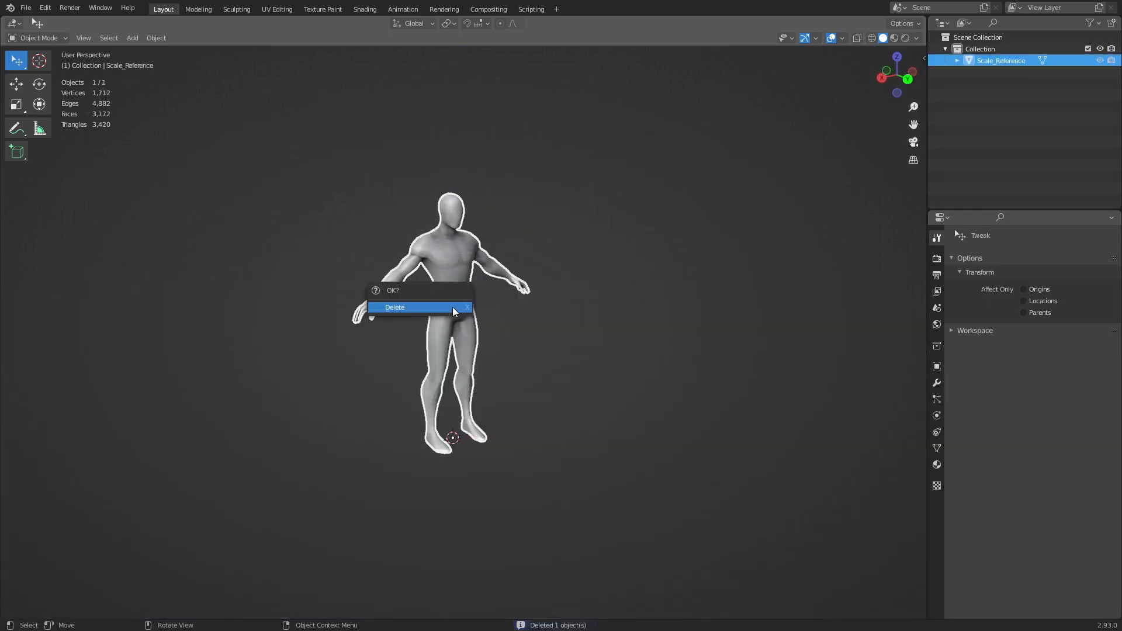
pyautogui.click(453, 307)
# - Add a cube mesh at the 3D cursor in the empty scene
pyautogui.hotkey('shift', 'a')
pyautogui.click(505, 317)
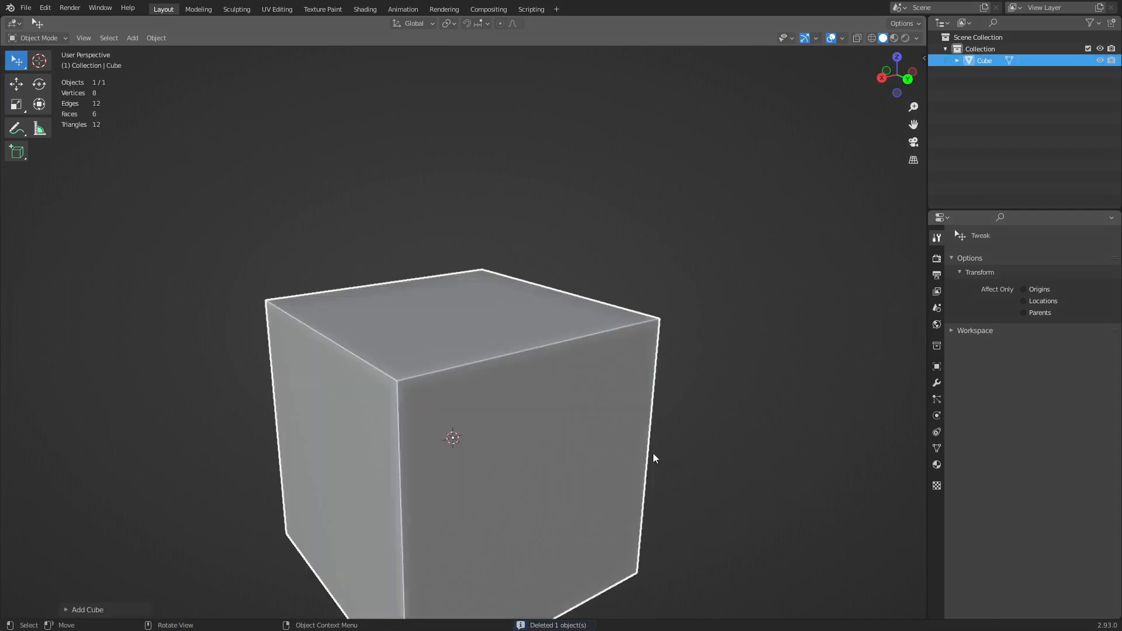
pyautogui.moveTo(713, 468); pyautogui.dragTo(648, 369, button='middle')
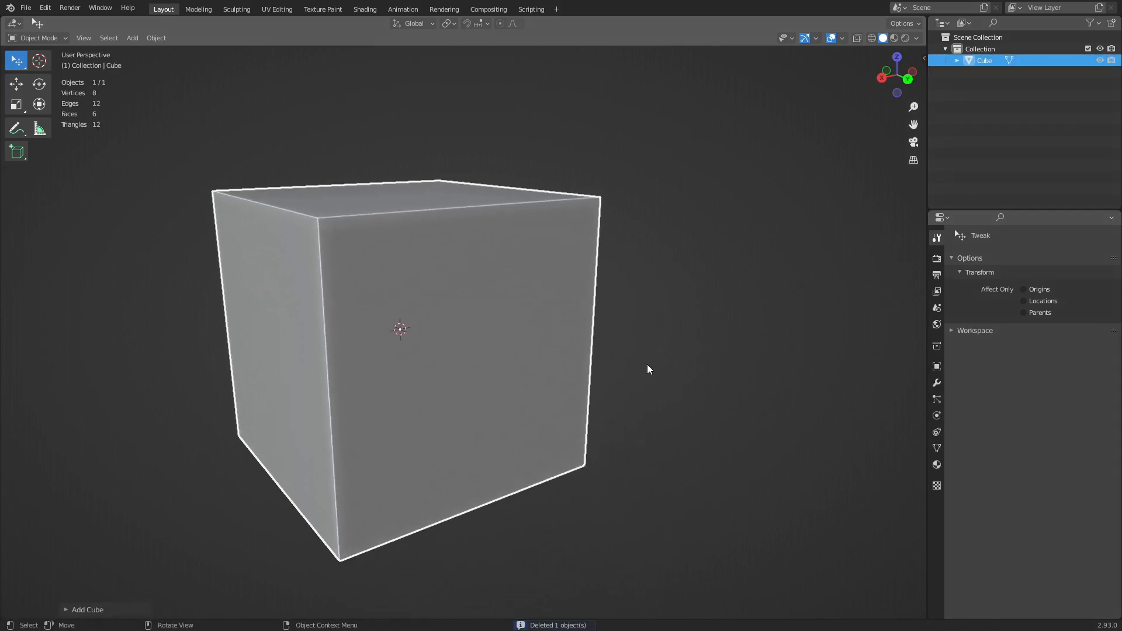
pyautogui.scroll(-2, 647, 369)
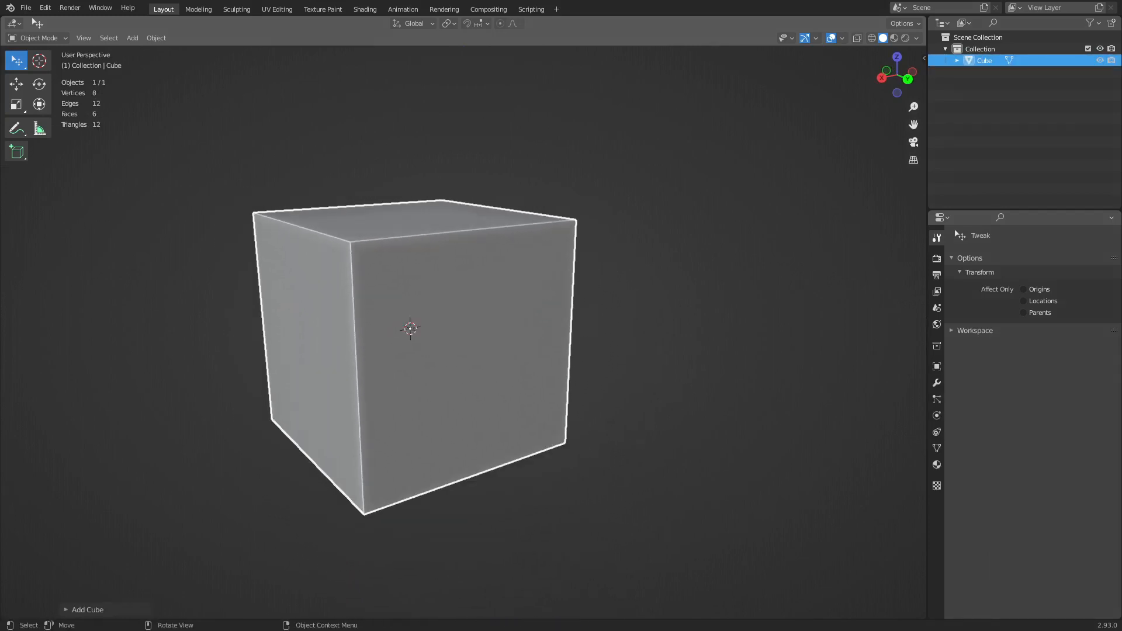